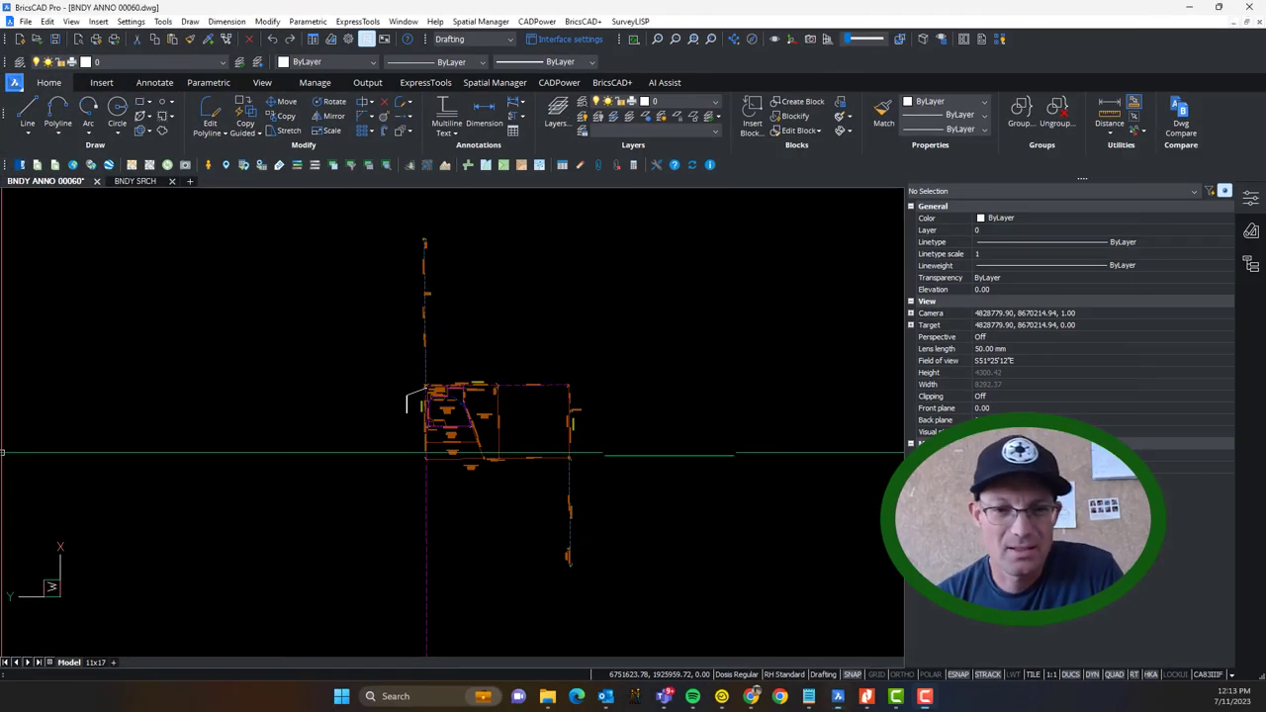
Step: Look over the overall boundary drawing, from the parcel along Sheldon Road to the large parcel beside Sandage Avenue
left_click(672, 454)
left_click(655, 366)
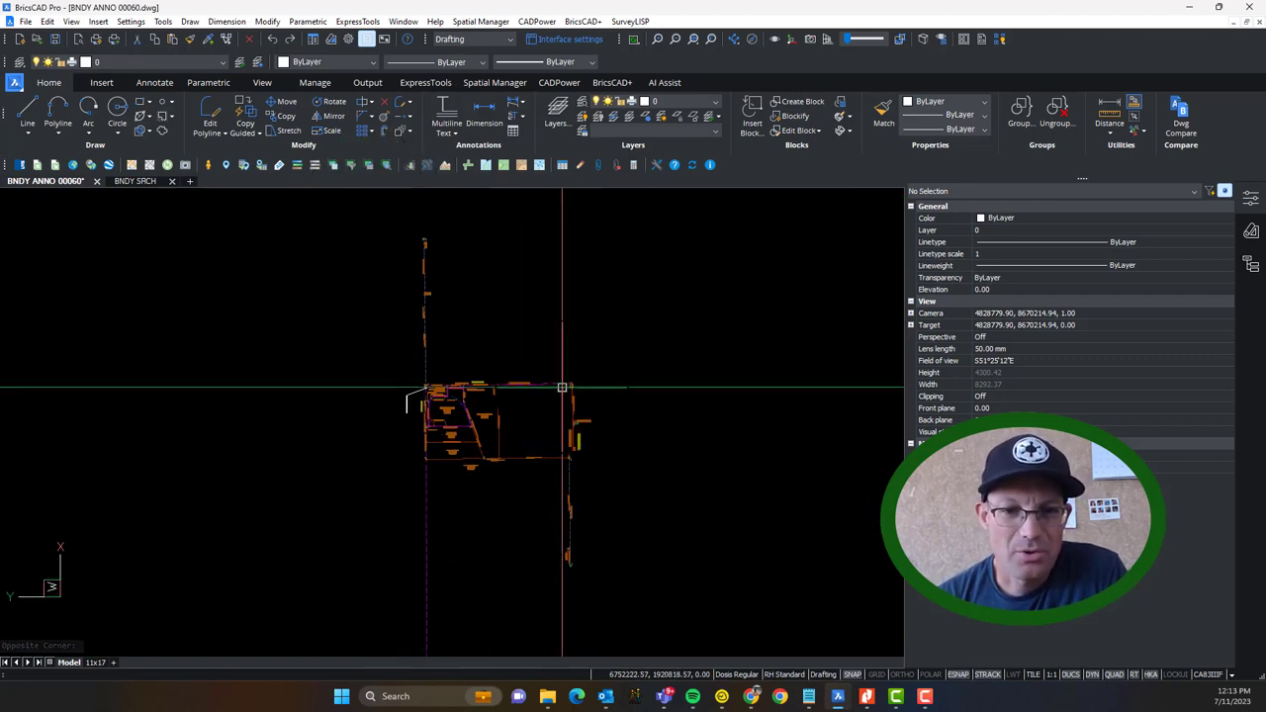
scroll(429, 433, "up", 6)
middle_click_drag(520, 429, 465, 437)
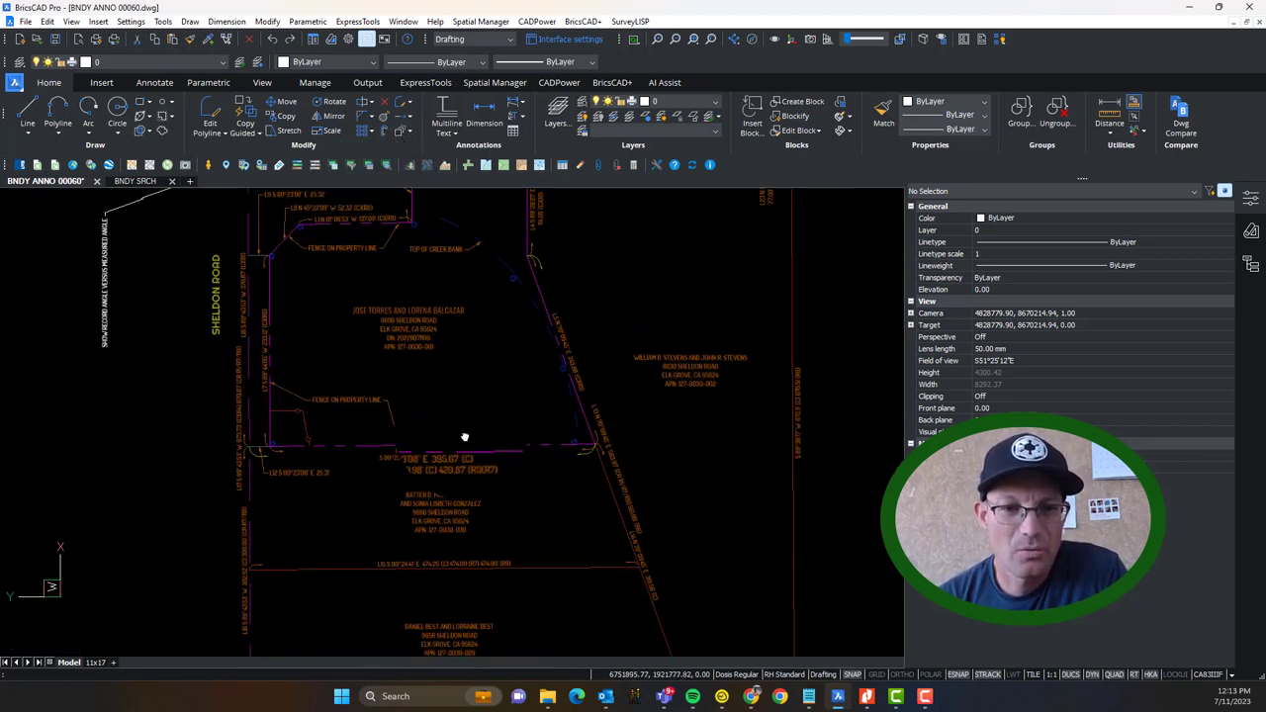
scroll(464, 436, "down", 5)
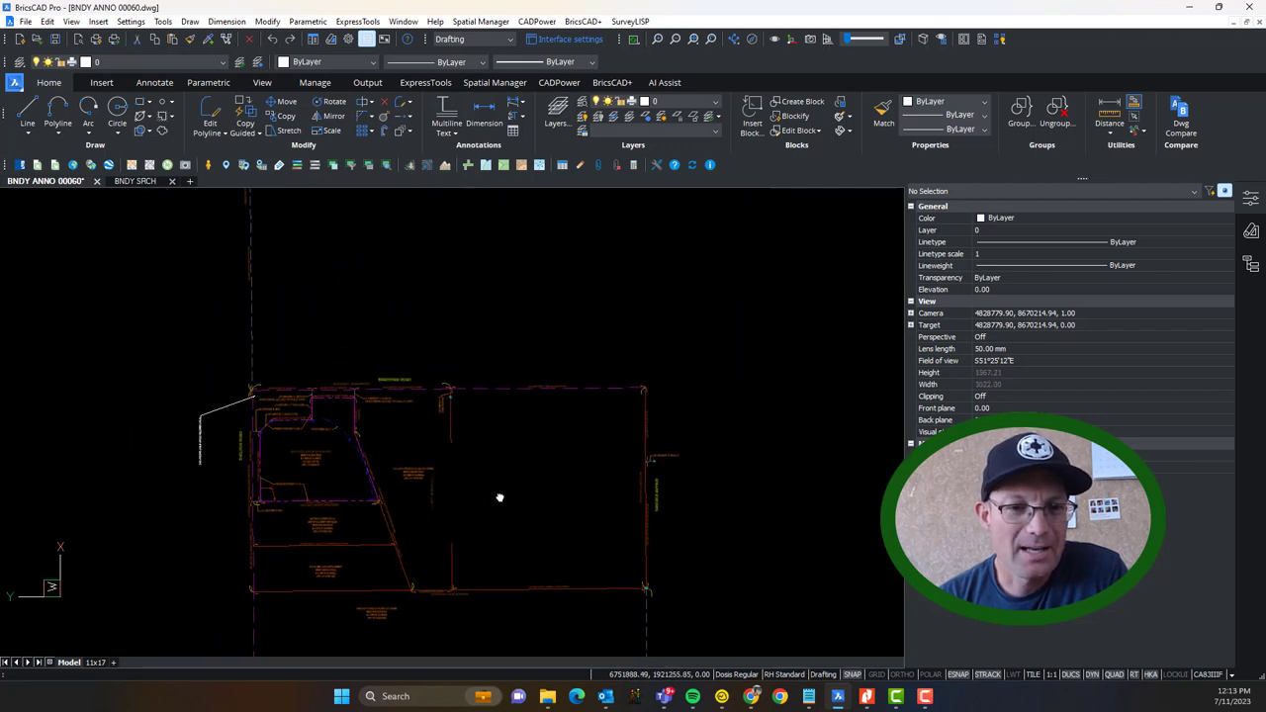
middle_click_drag(499, 498, 501, 476)
scroll(322, 425, "down", 2)
middle_click_drag(319, 441, 372, 432)
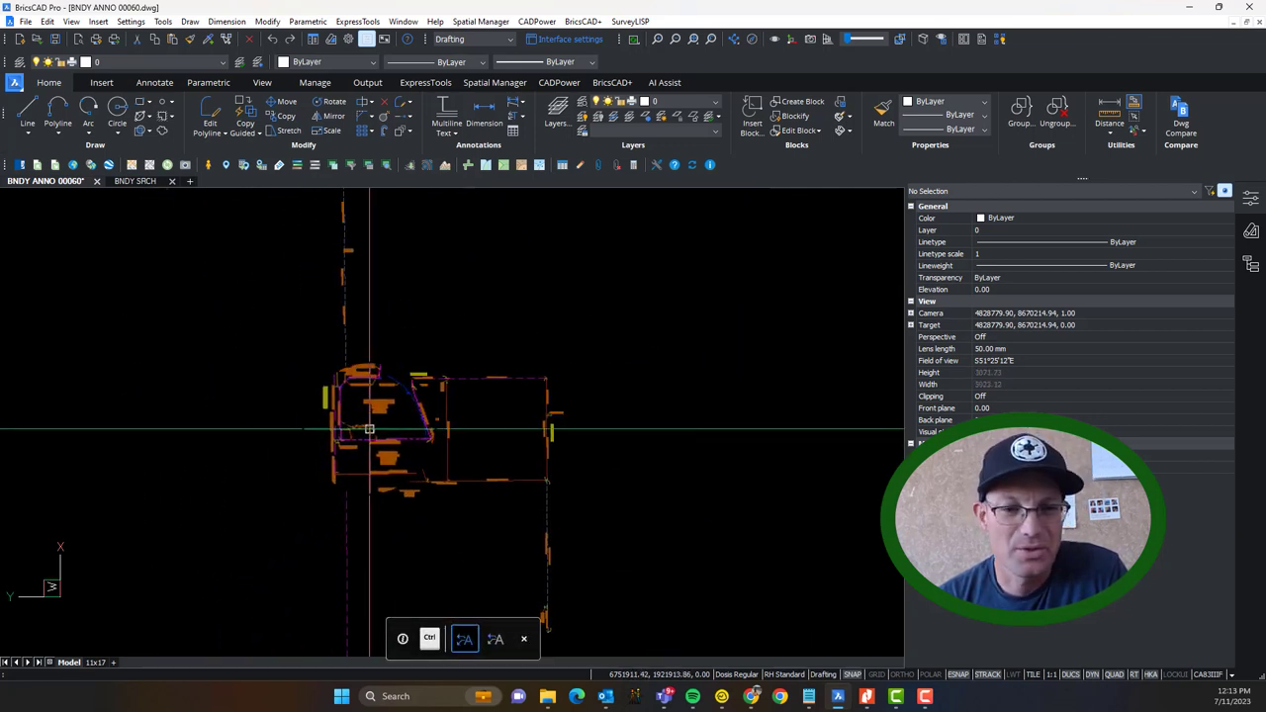
scroll(369, 428, "up", 6)
middle_click_drag(497, 461, 348, 437)
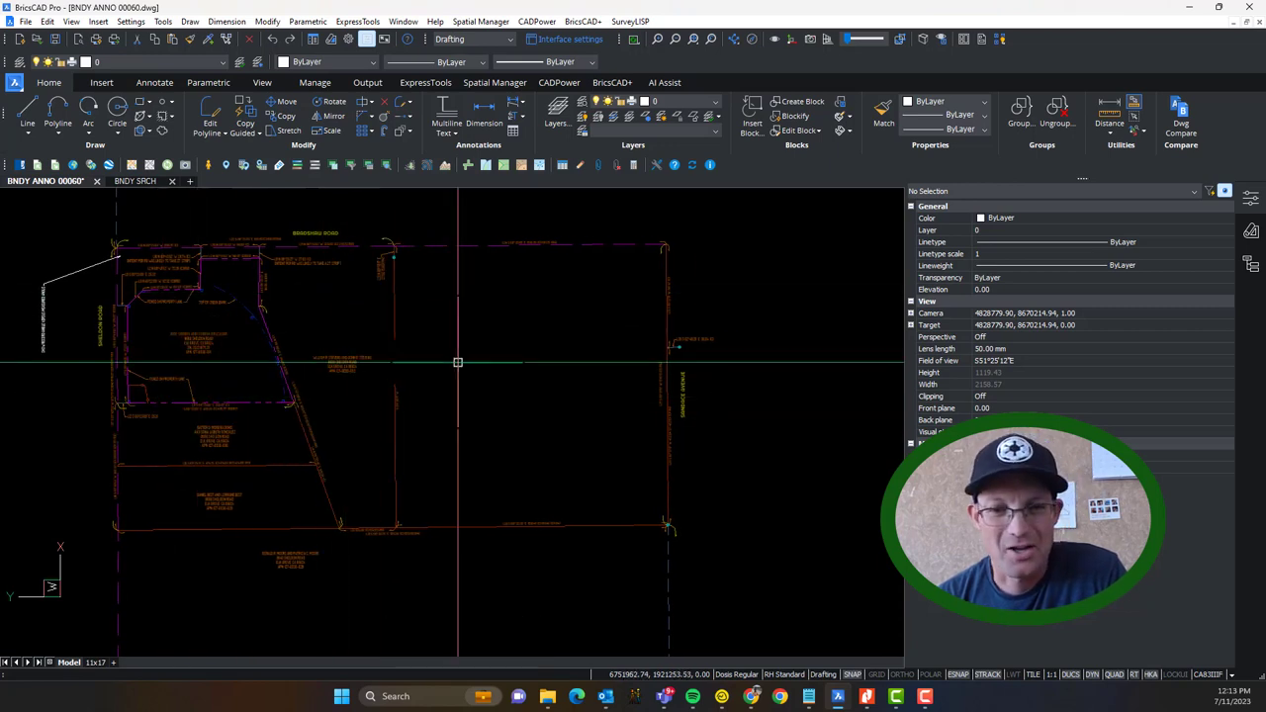
mouse_move(189, 375)
middle_mouse_down()
mouse_move(342, 382)
mouse_move(319, 413)
middle_mouse_up()
mouse_move(404, 380)
middle_mouse_down()
mouse_move(423, 419)
mouse_move(424, 627)
middle_mouse_up()
mouse_move(385, 385)
middle_mouse_down()
mouse_move(386, 603)
mouse_move(327, 394)
middle_mouse_up()
mouse_move(461, 531)
middle_mouse_down()
mouse_move(365, 370)
mouse_move(378, 169)
middle_mouse_up()
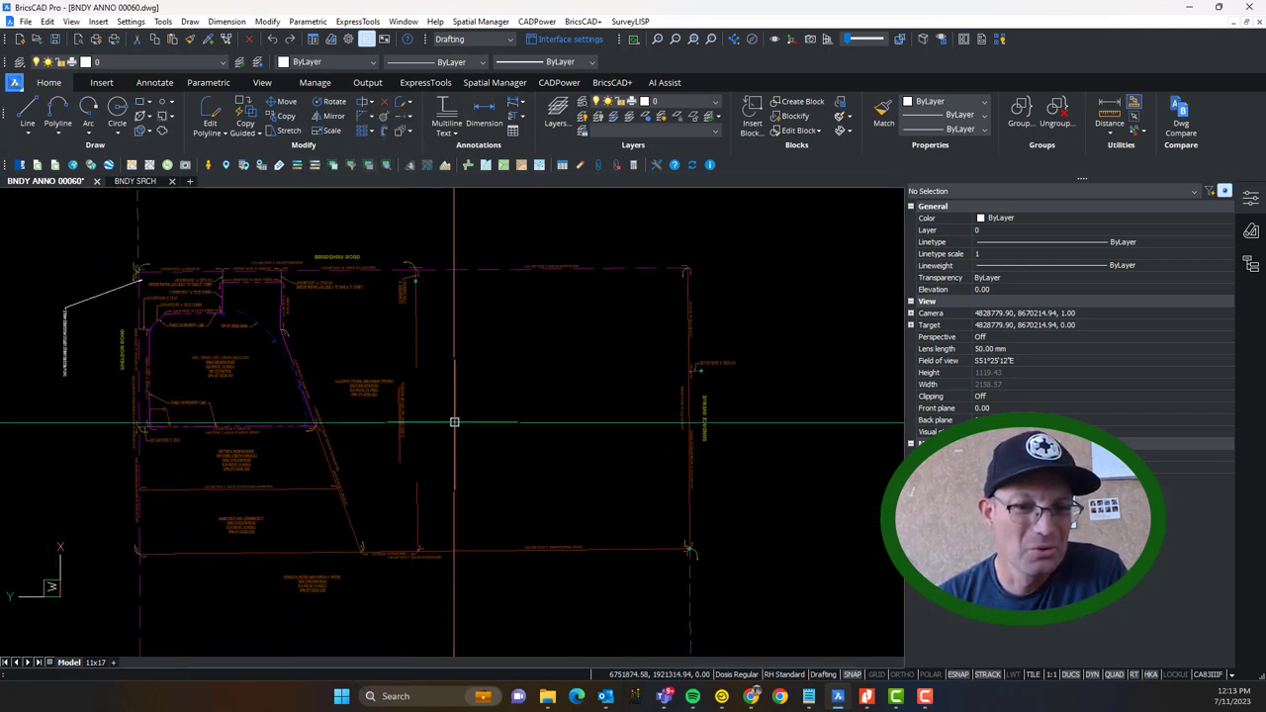
middle_click_drag(454, 422, 537, 382)
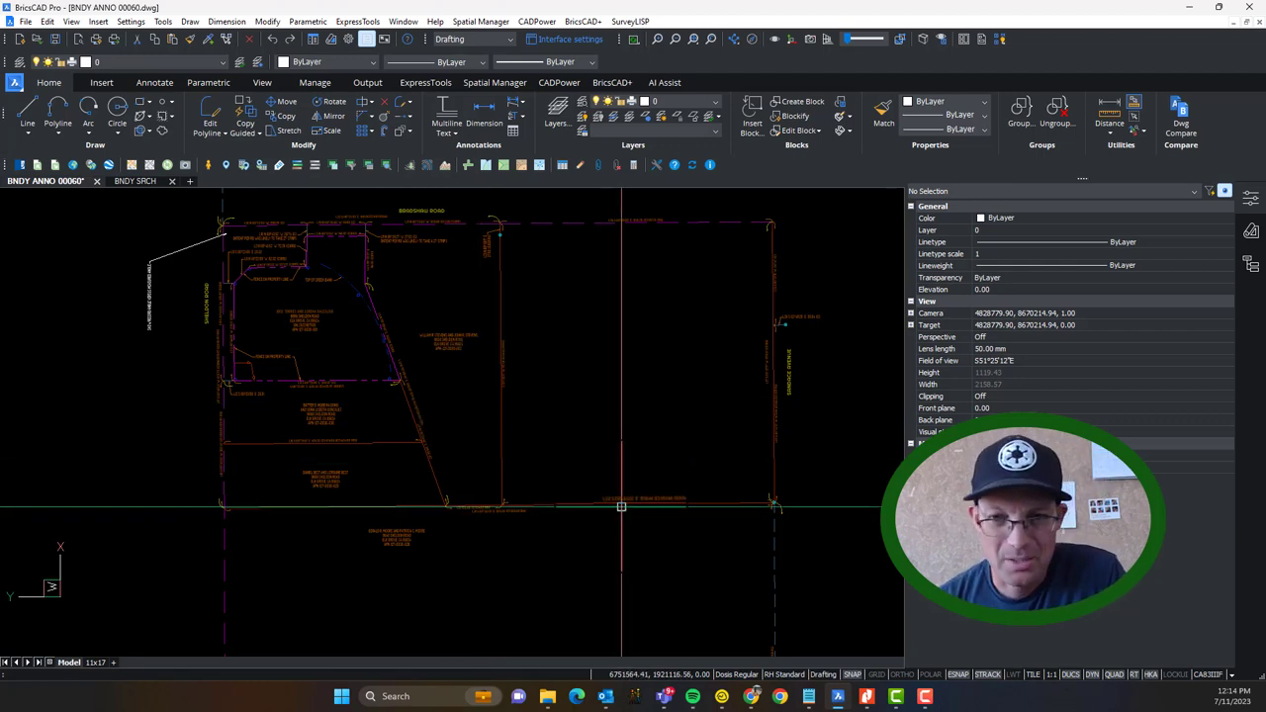
scroll(501, 423, "down", 2)
mouse_move(344, 332)
middle_mouse_down()
mouse_move(360, 367)
mouse_move(359, 346)
middle_mouse_up()
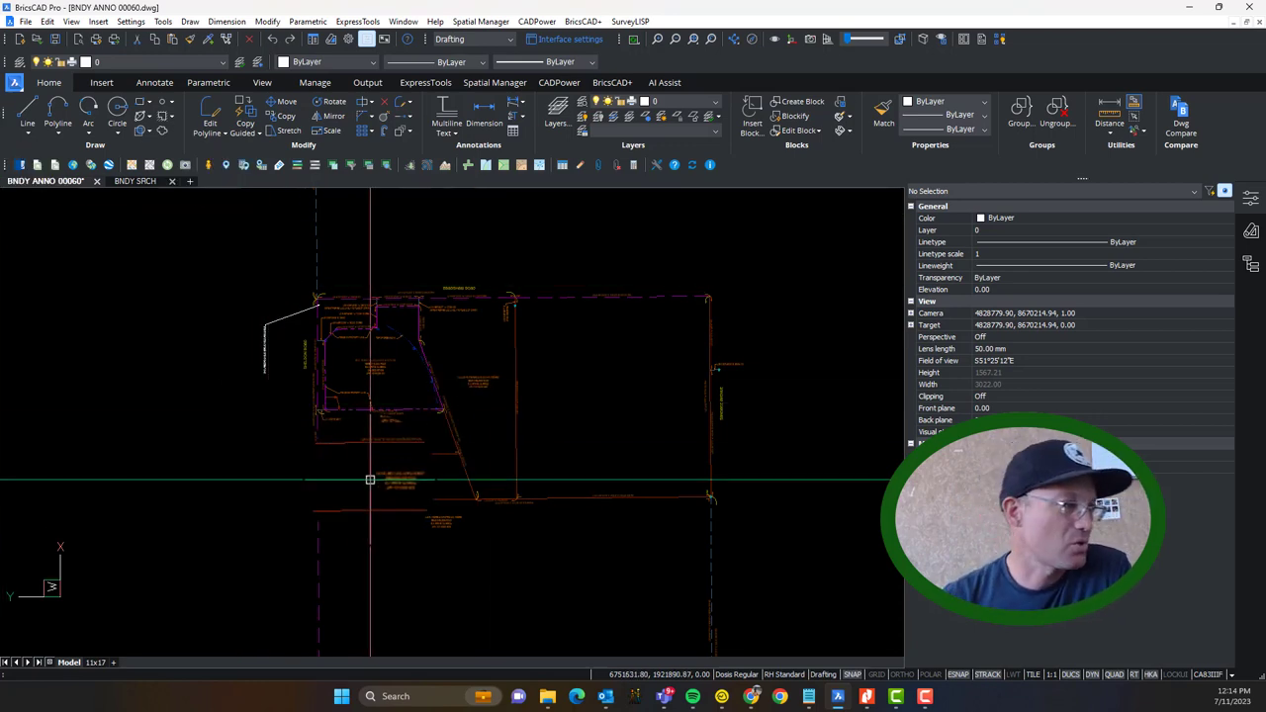
Step: Examine the L1, L2, L8 and L9 bearing labels, their leaders and the fence notes along the main parcel's stepped boundary
mouse_move(664, 449)
middle_mouse_down()
mouse_move(554, 398)
mouse_move(561, 412)
middle_mouse_up()
scroll(310, 261, "up", 6)
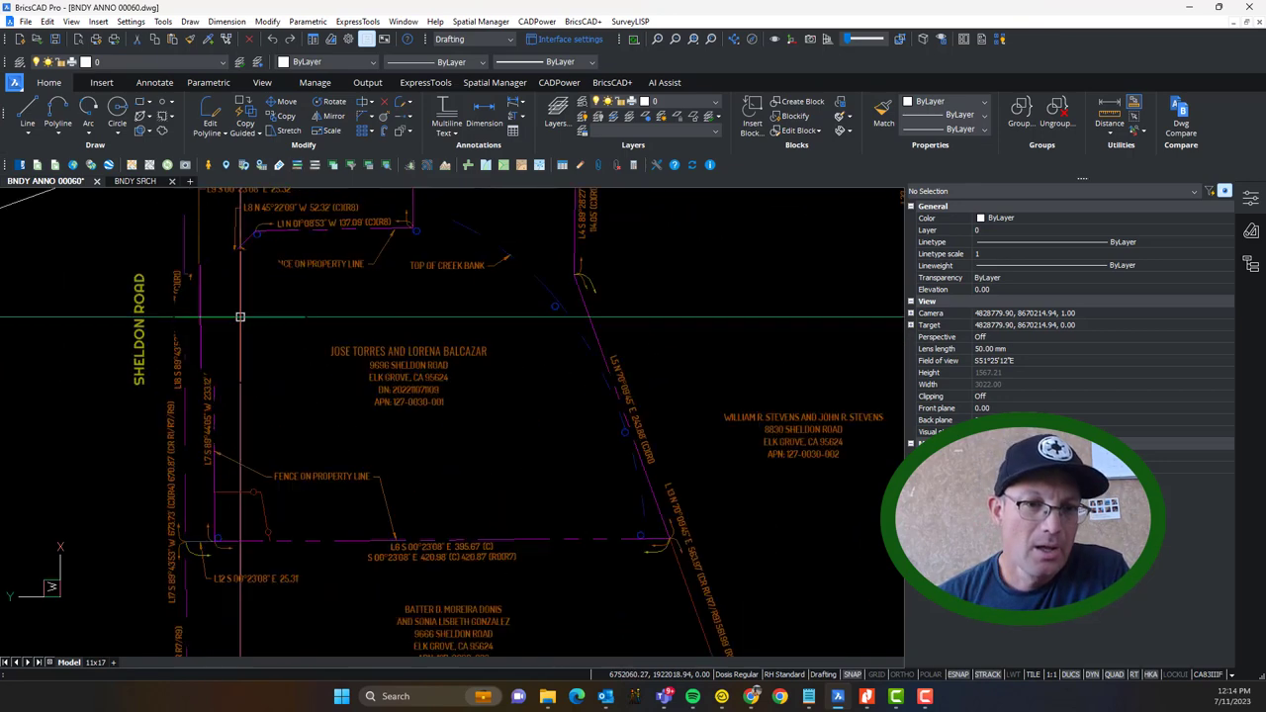
scroll(268, 355, "up", 3)
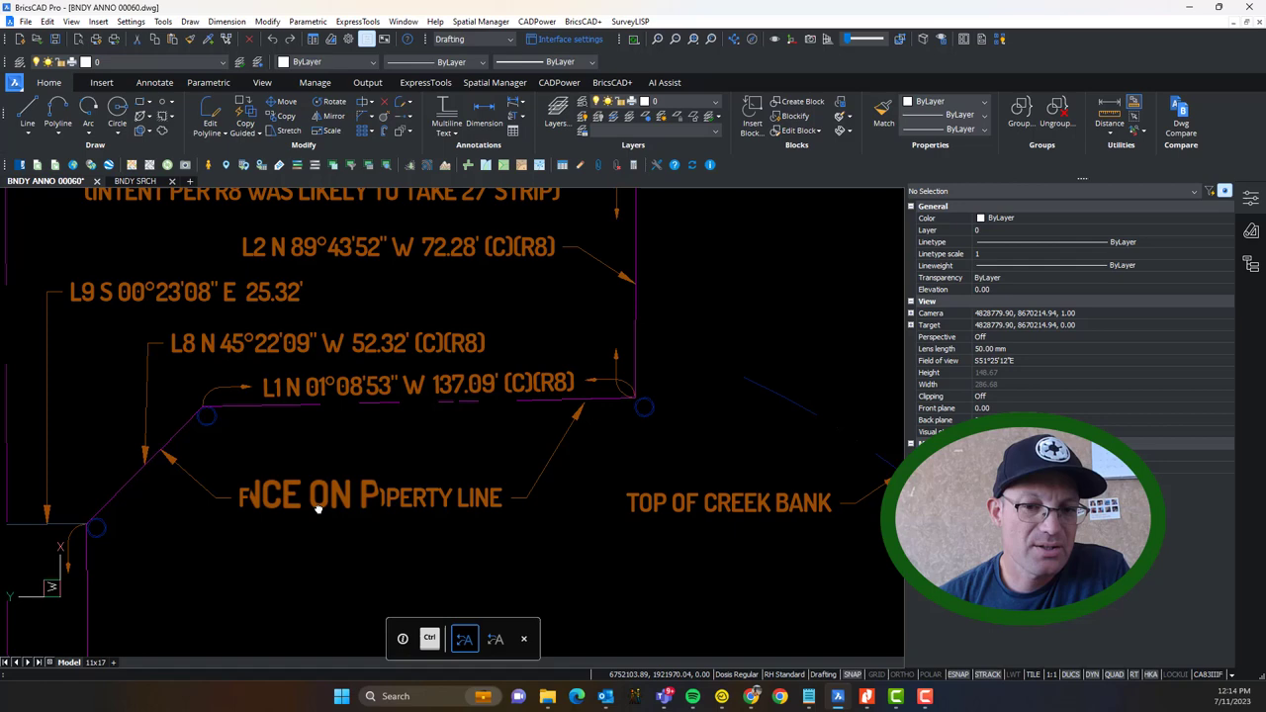
scroll(297, 407, "up", 3)
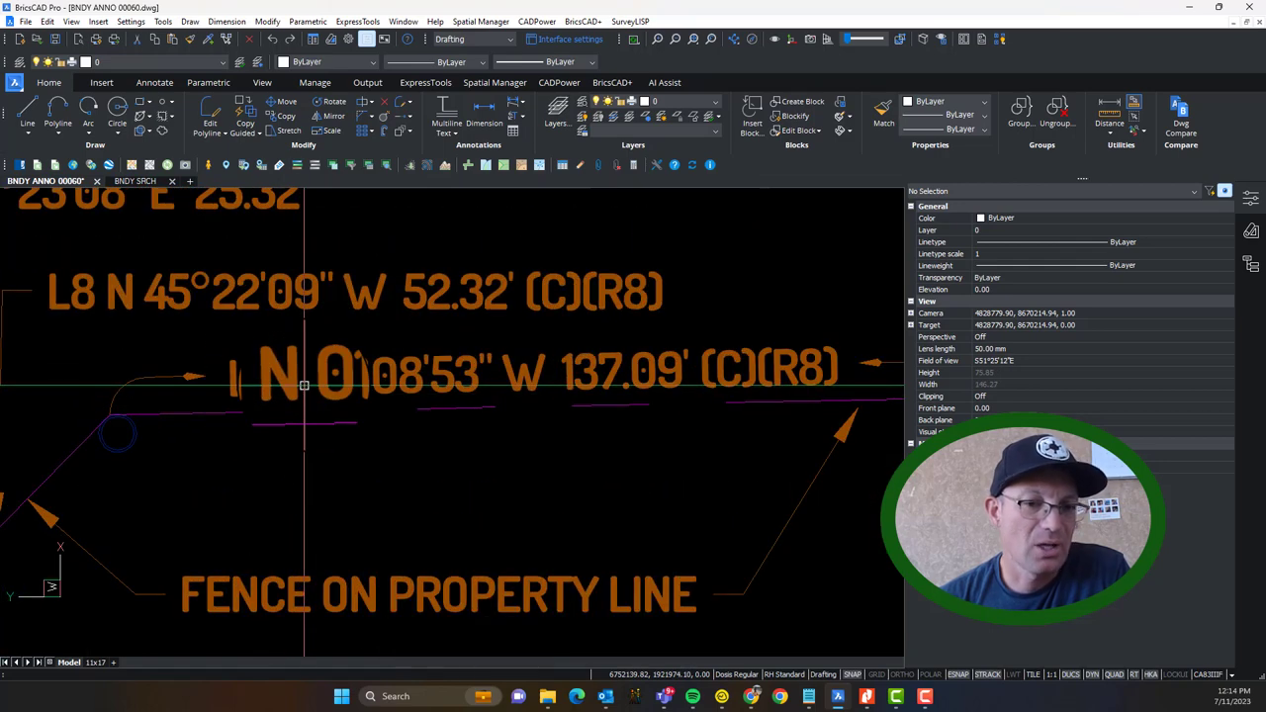
scroll(304, 384, "down", 5)
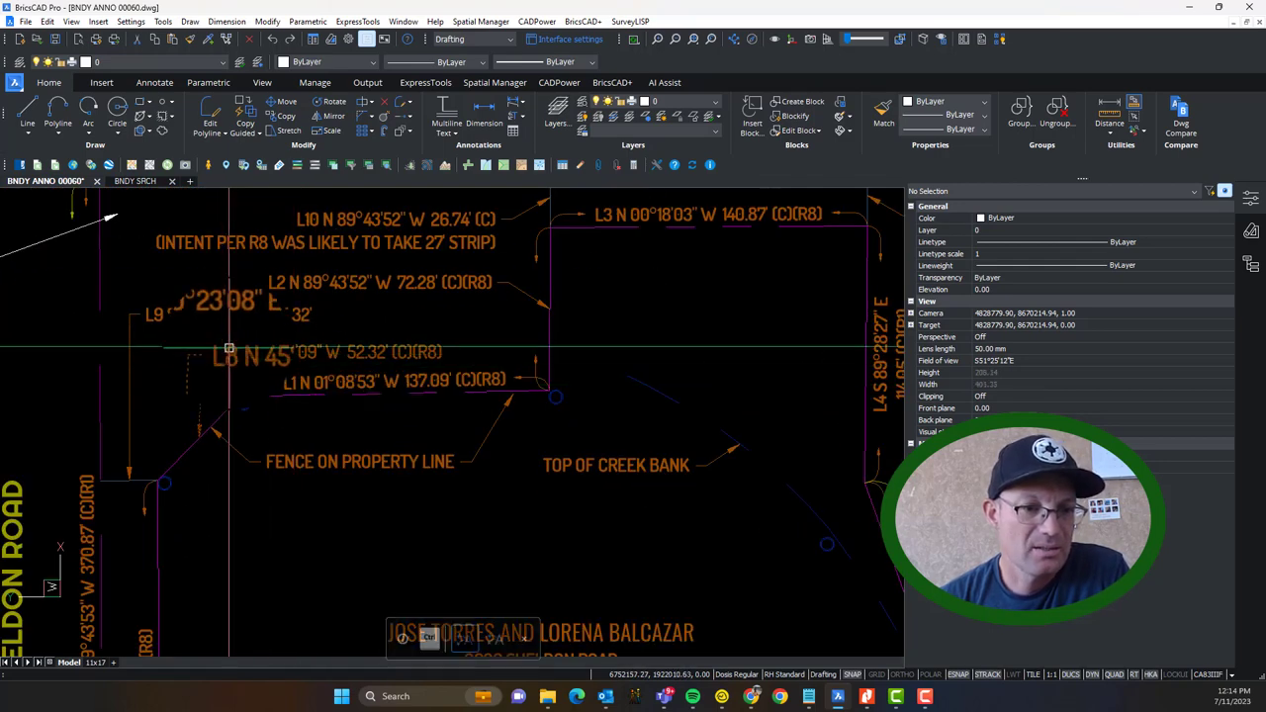
scroll(229, 349, "down", 6)
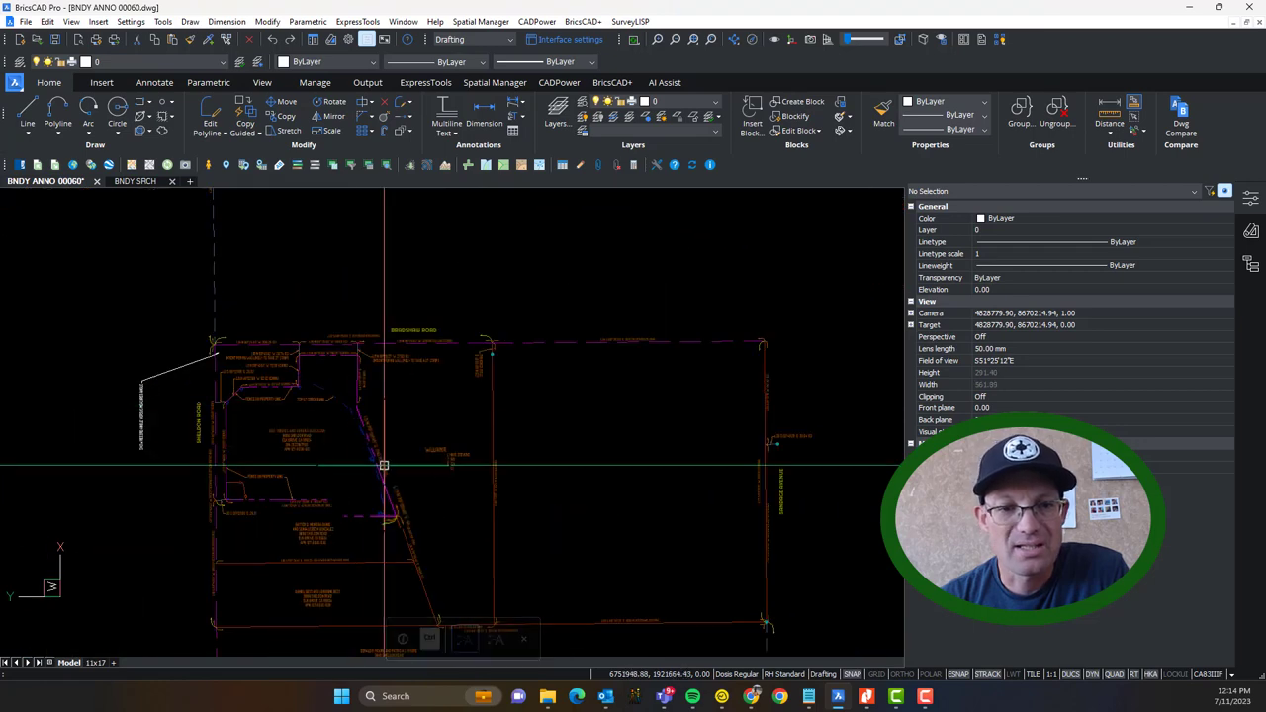
scroll(384, 465, "up", 8)
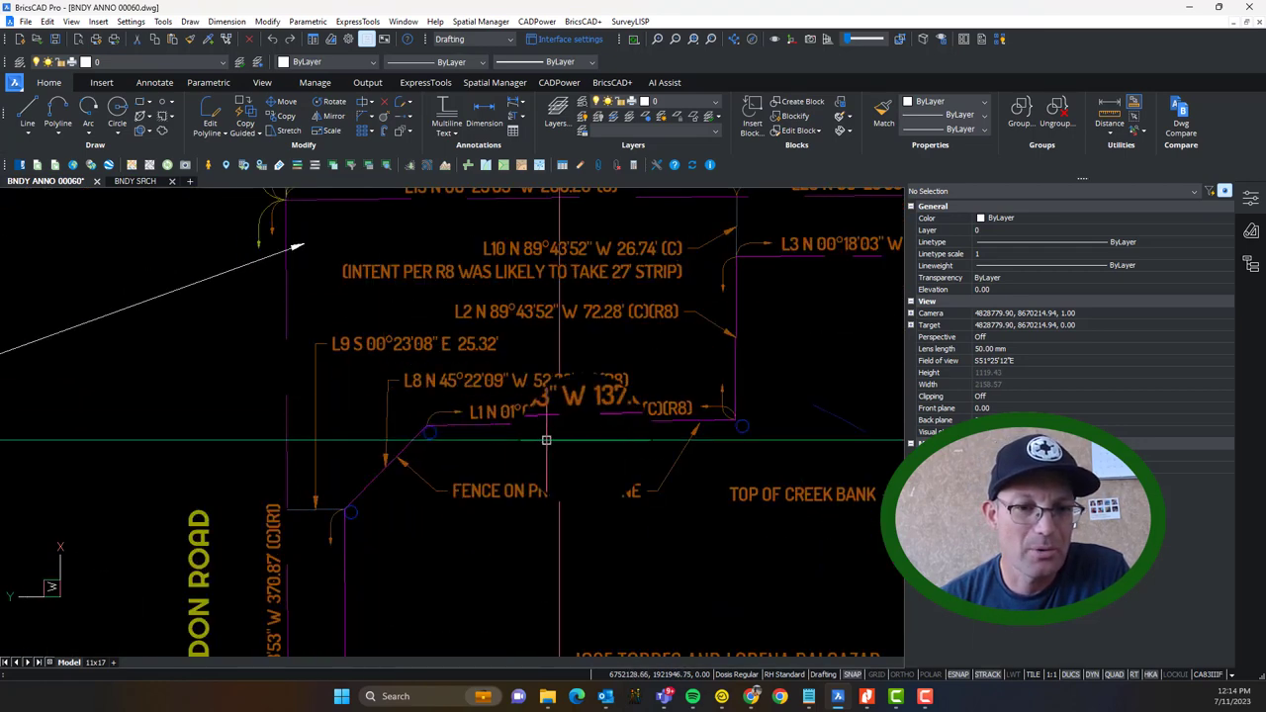
middle_click_drag(546, 440, 368, 437)
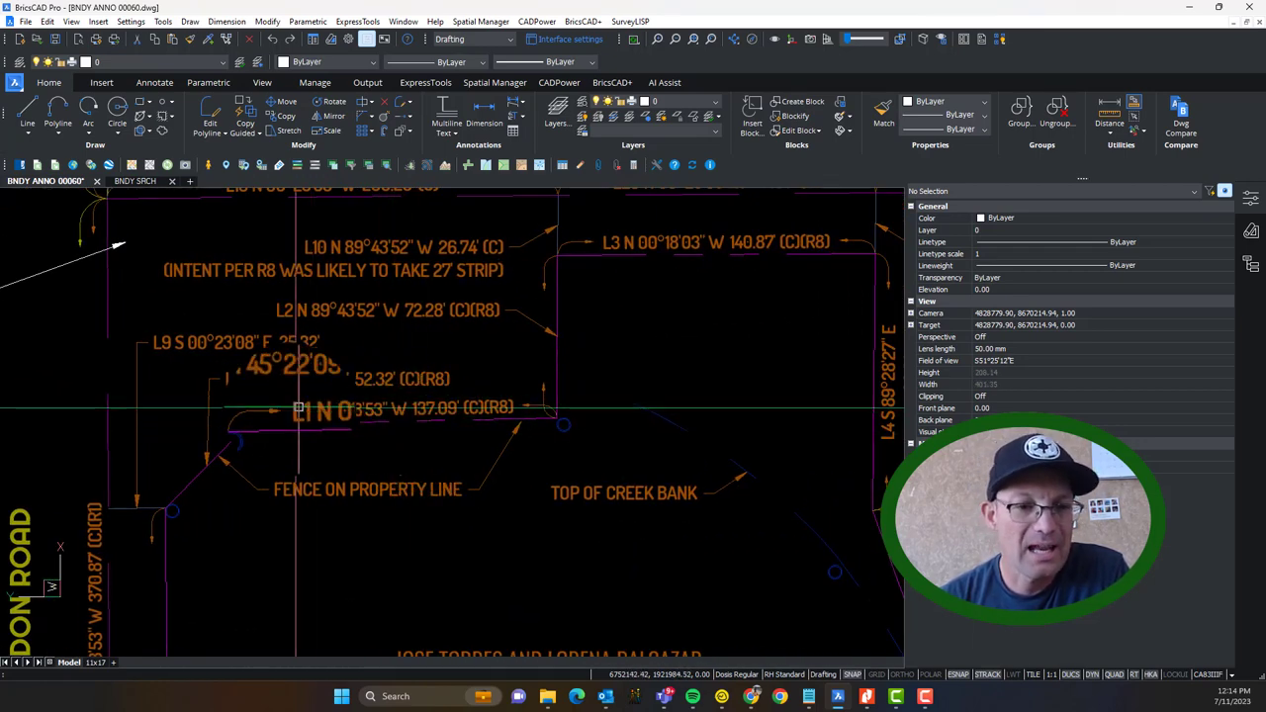
mouse_move(313, 408)
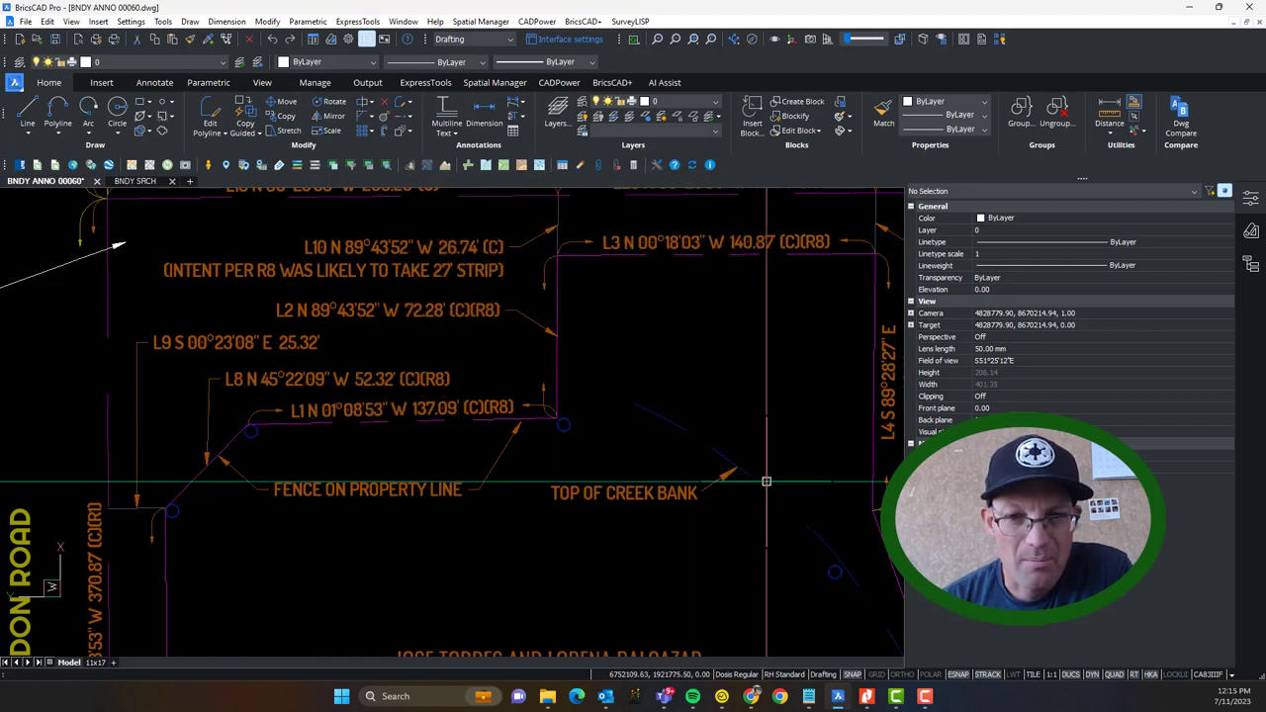
Step: Examine the main parcel's owner block, the creek bank line and the L5 annotation along its slanted boundary
middle_click_drag(769, 474, 531, 268)
middle_click_drag(656, 466, 597, 270)
mouse_move(715, 472)
middle_mouse_down()
mouse_move(664, 321)
mouse_move(681, 407)
mouse_move(836, 698)
middle_mouse_up()
middle_click_drag(493, 401, 527, 708)
middle_click_drag(748, 599, 679, 170)
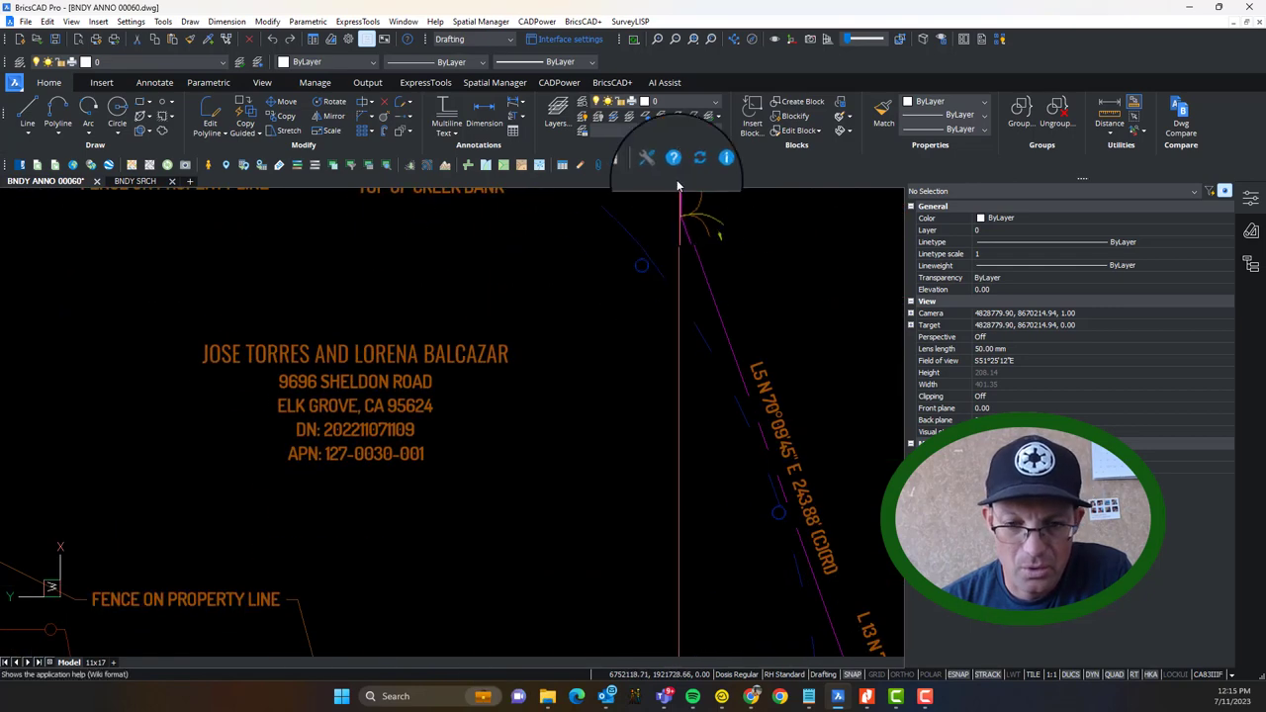
mouse_move(455, 447)
middle_mouse_down()
mouse_move(472, 409)
mouse_move(616, 300)
middle_mouse_up()
scroll(608, 304, "down", 2)
middle_click_drag(435, 337, 440, 504)
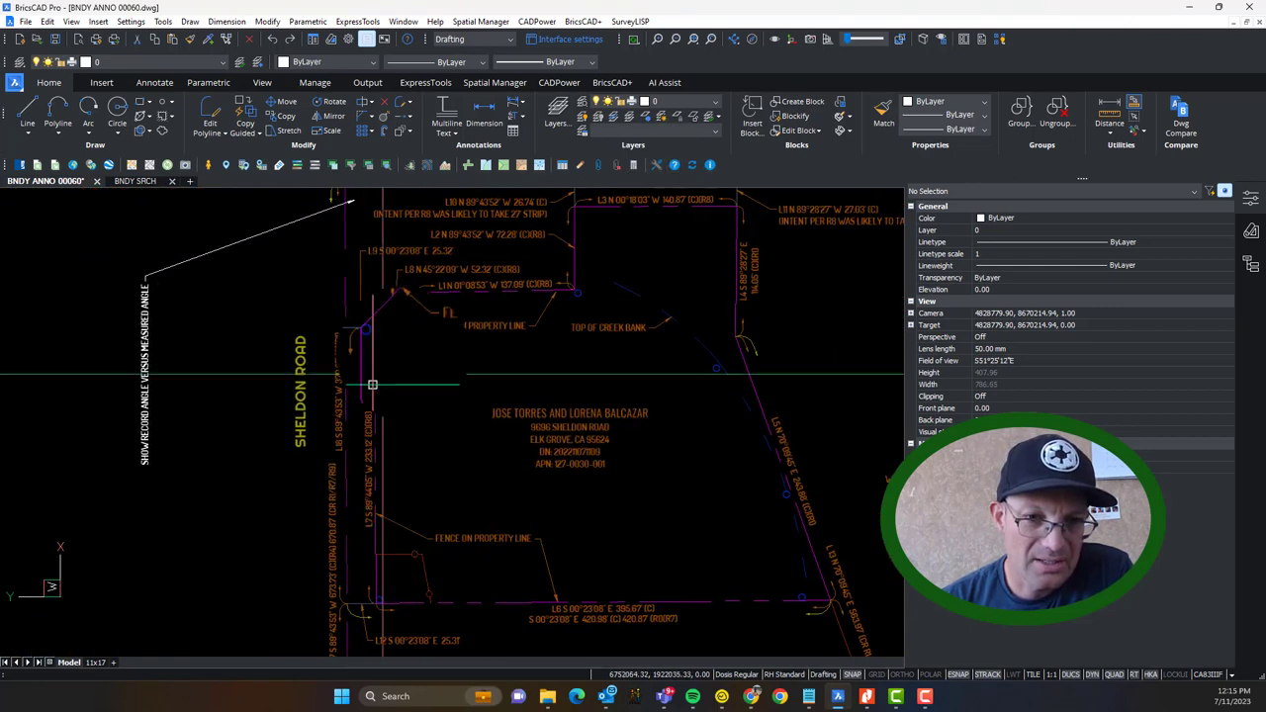
Step: Inspect the L12 label and the crow's foot symbols at the main parcel's corner near Sheldon Road
scroll(466, 424, "down", 3)
scroll(367, 409, "up", 5)
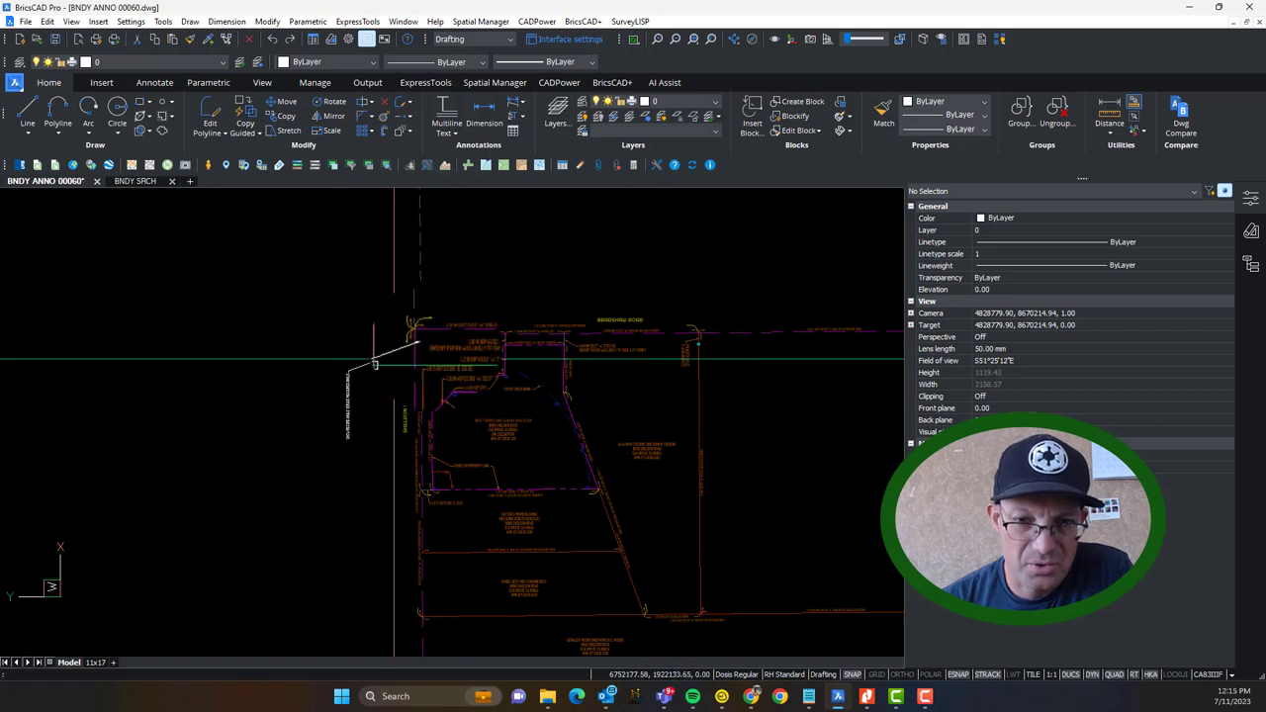
scroll(442, 564, "up", 5)
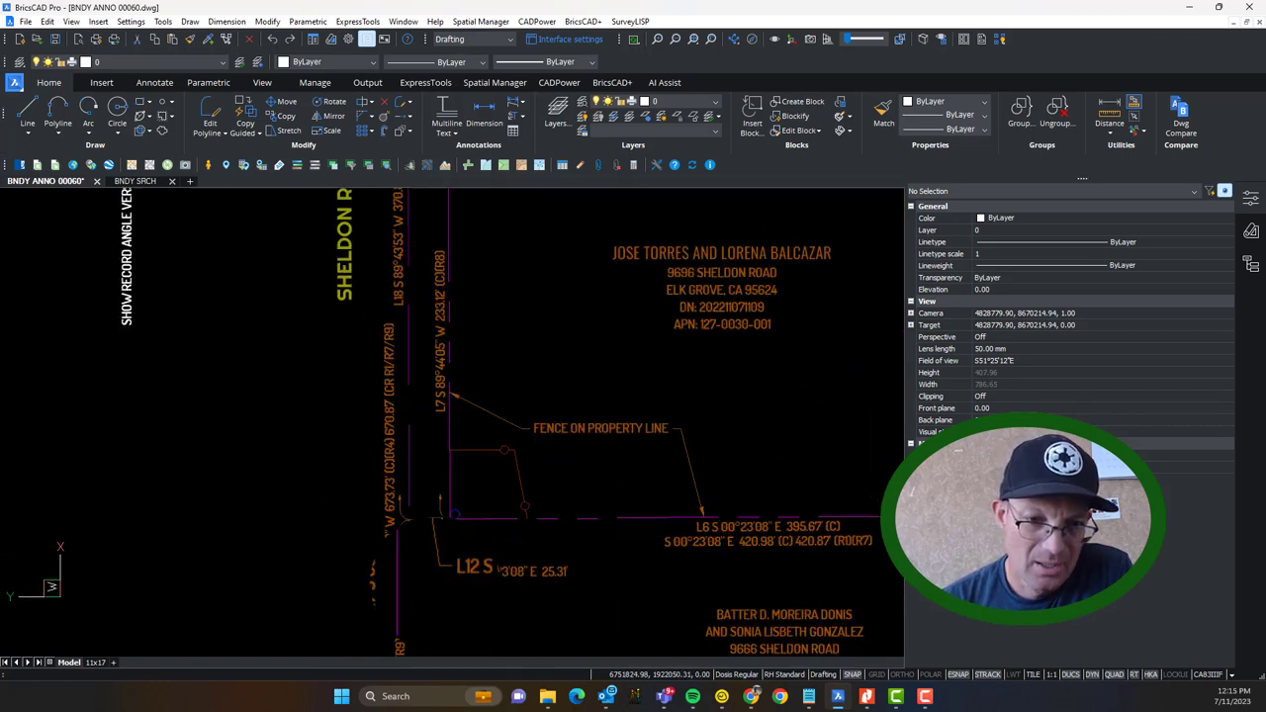
mouse_move(468, 475)
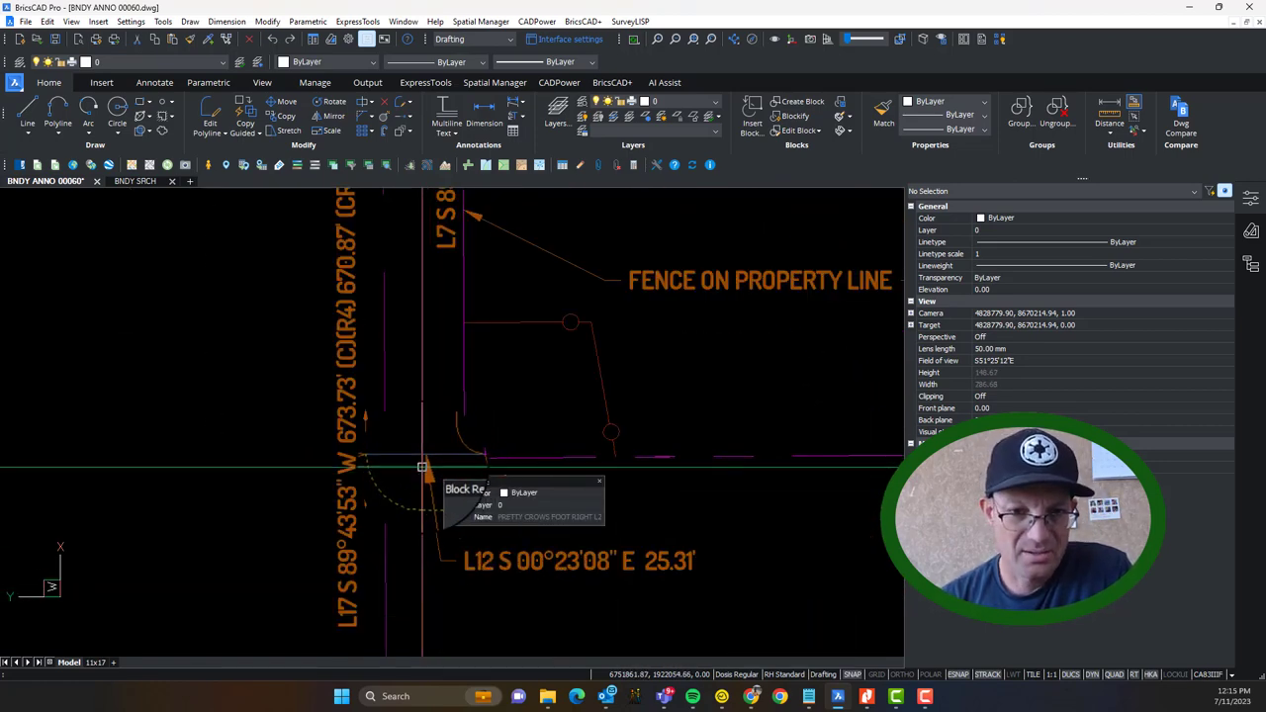
scroll(497, 594, "down", 2)
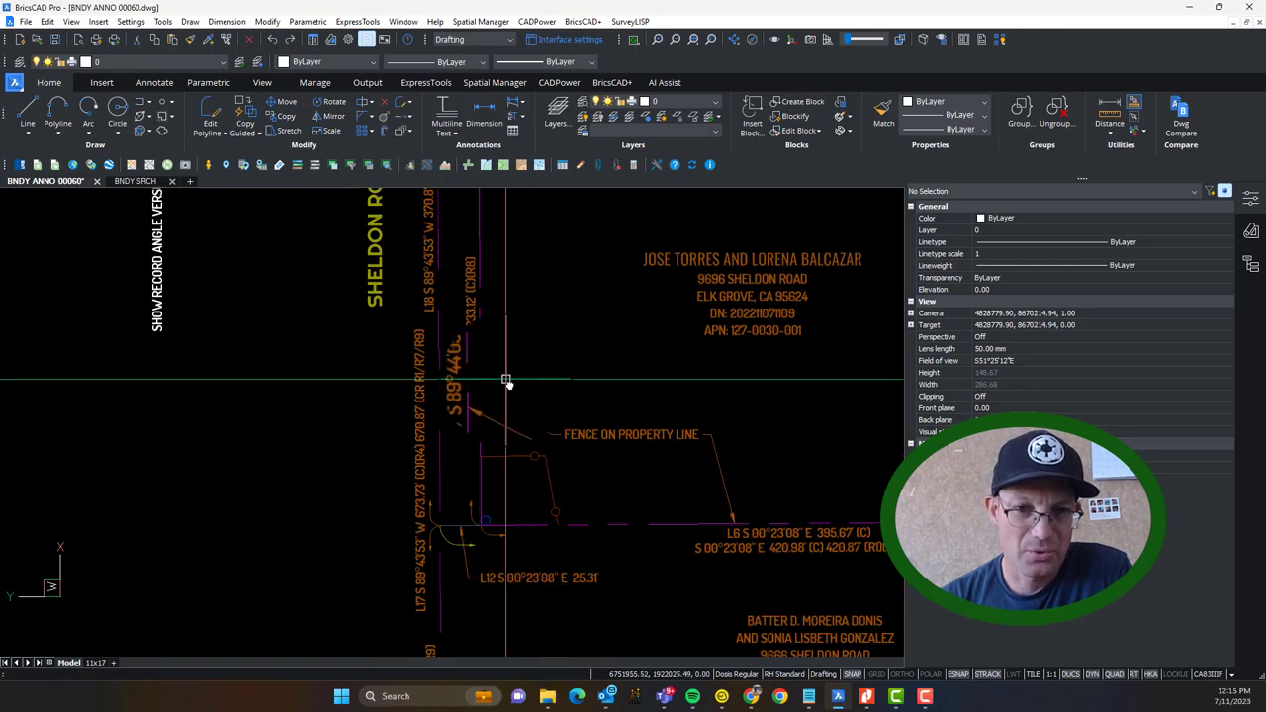
middle_click_drag(505, 381, 465, 520)
scroll(533, 391, "down", 5)
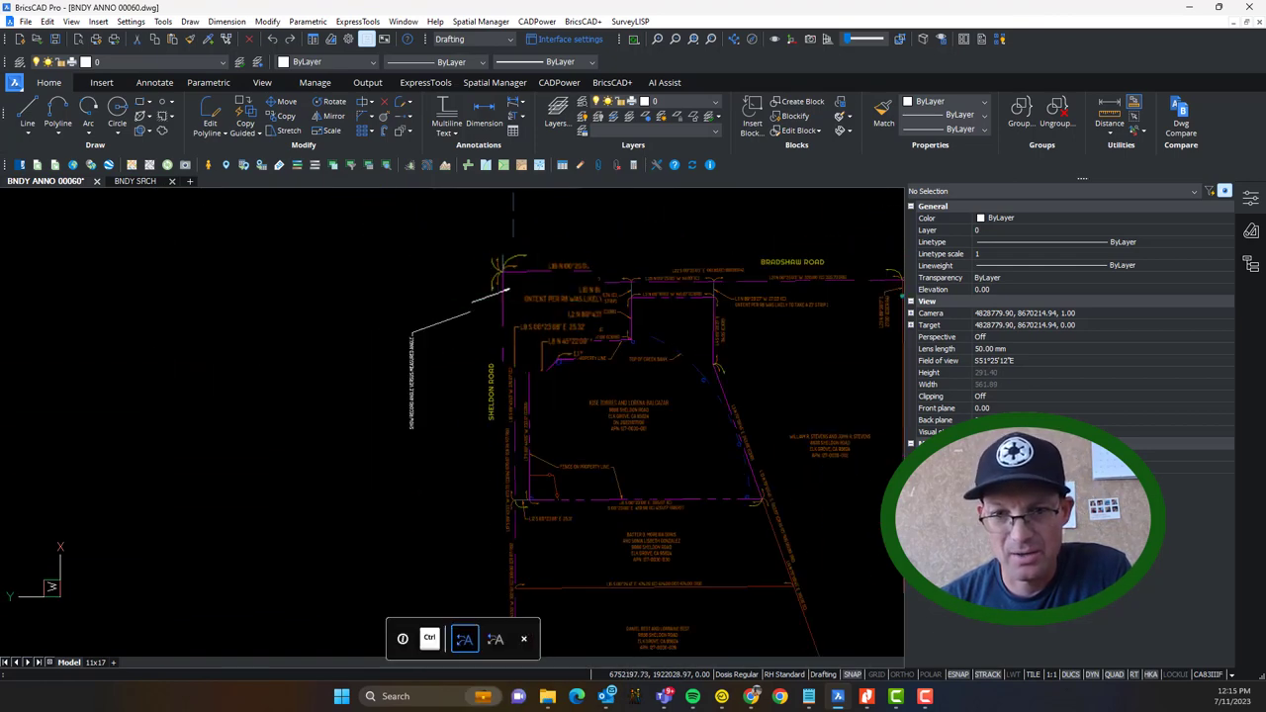
Step: Examine the N 33°01'32" bearing label at the far upper end of the line extending beyond the Bradshaw Road corner
scroll(544, 358, "down", 3)
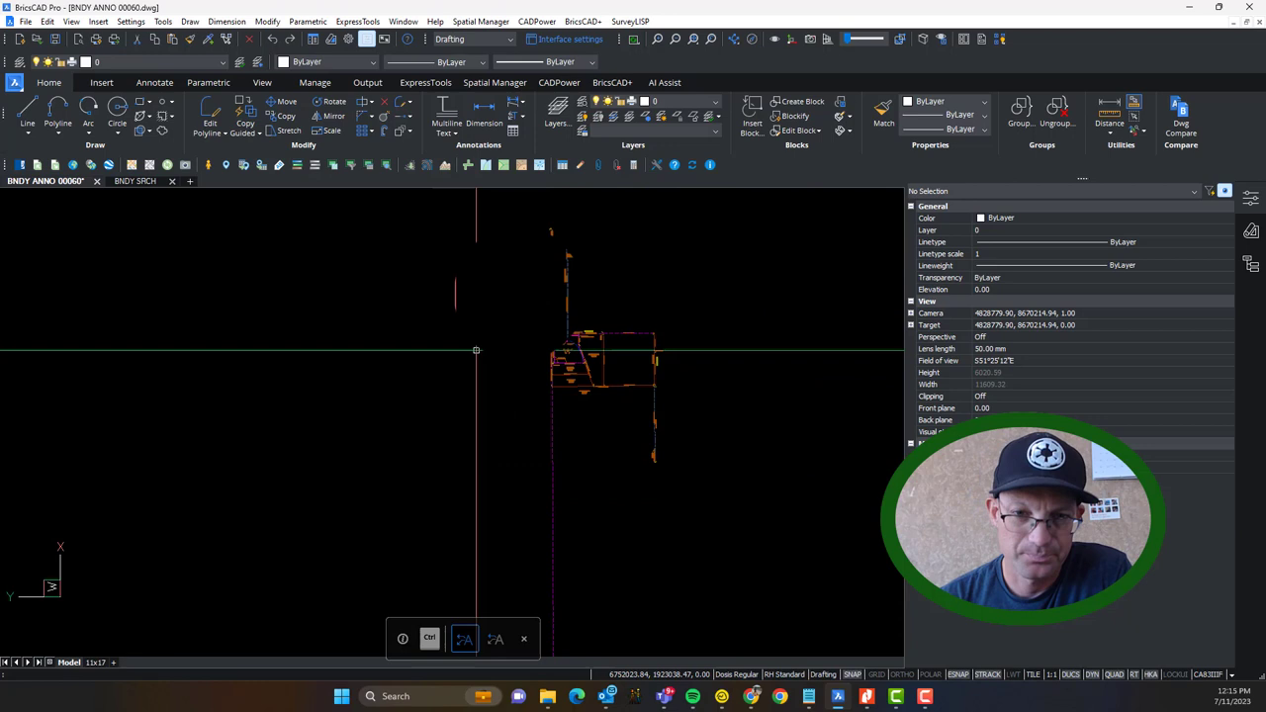
scroll(524, 196, "up", 8)
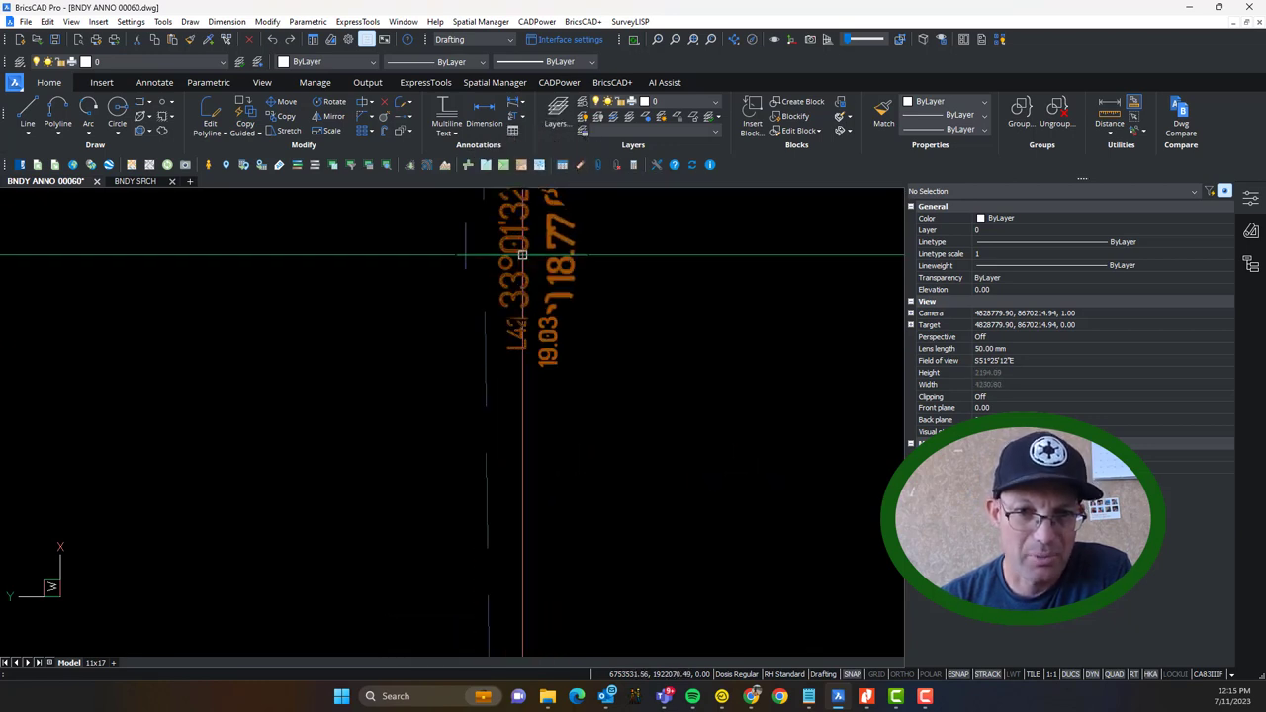
middle_click_drag(522, 255, 509, 421)
scroll(498, 434, "up", 2)
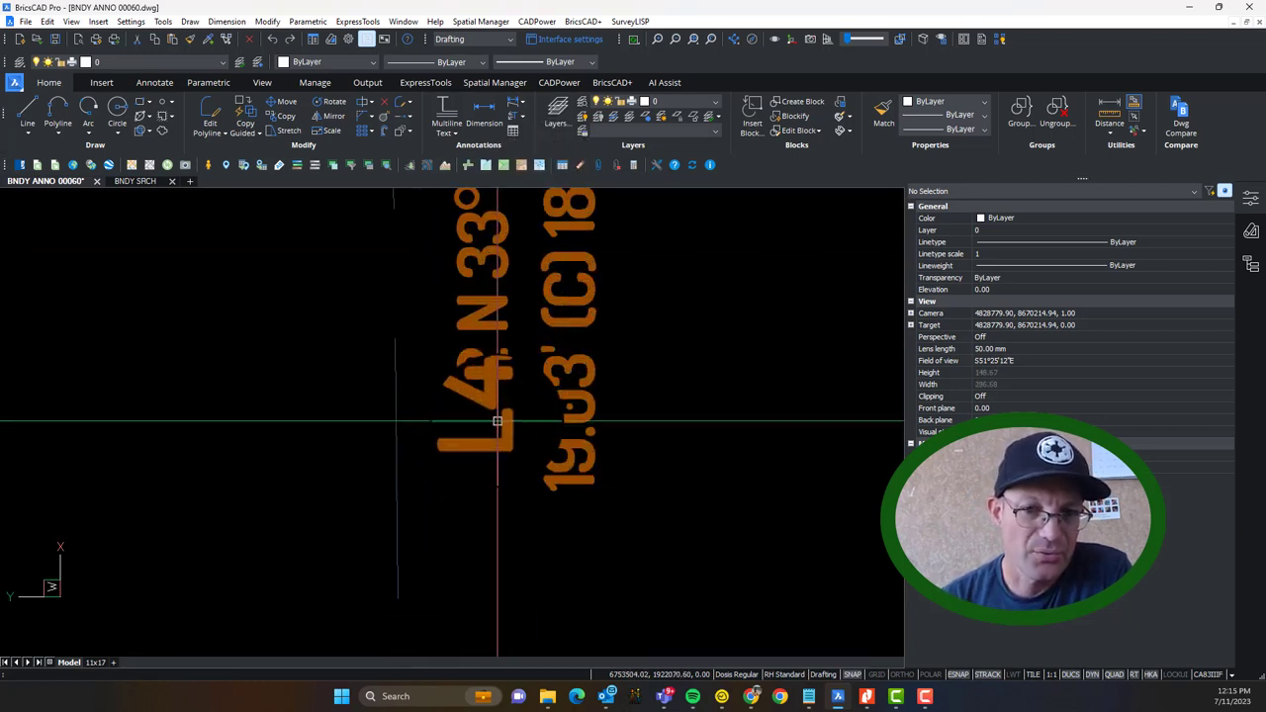
scroll(500, 418, "down", 3)
scroll(532, 464, "up", 8)
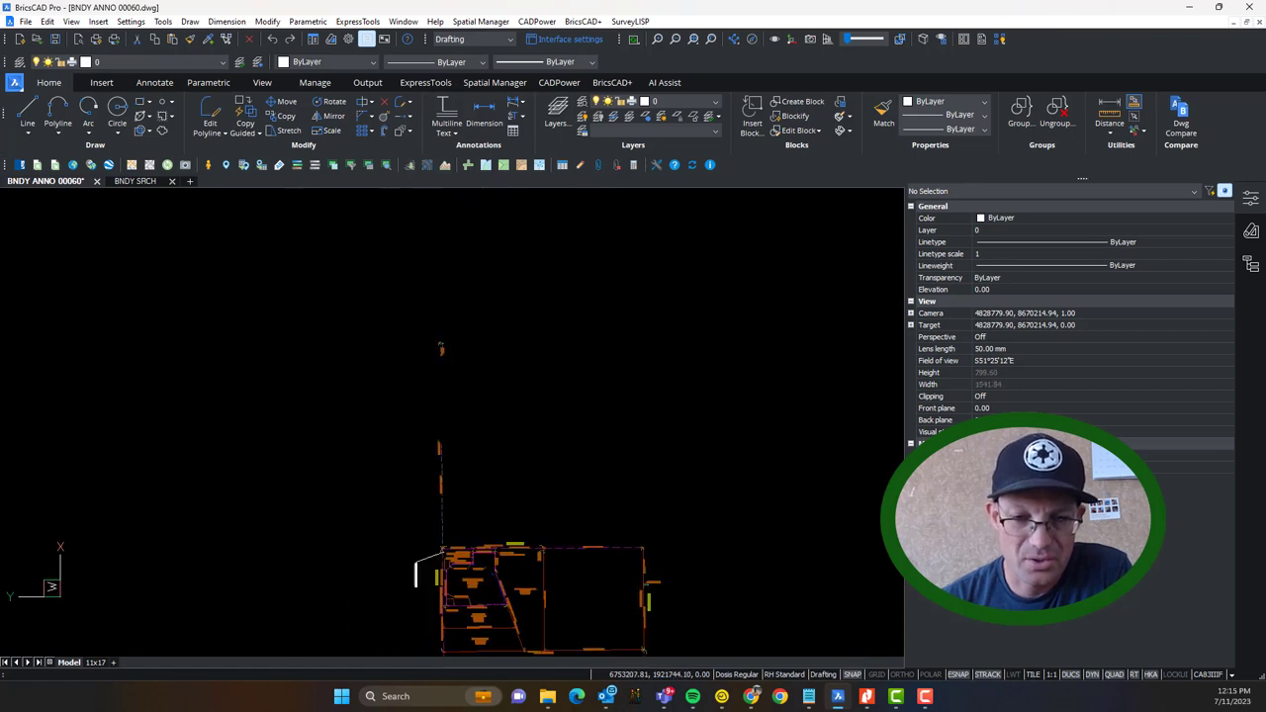
scroll(210, 435, "up", 4)
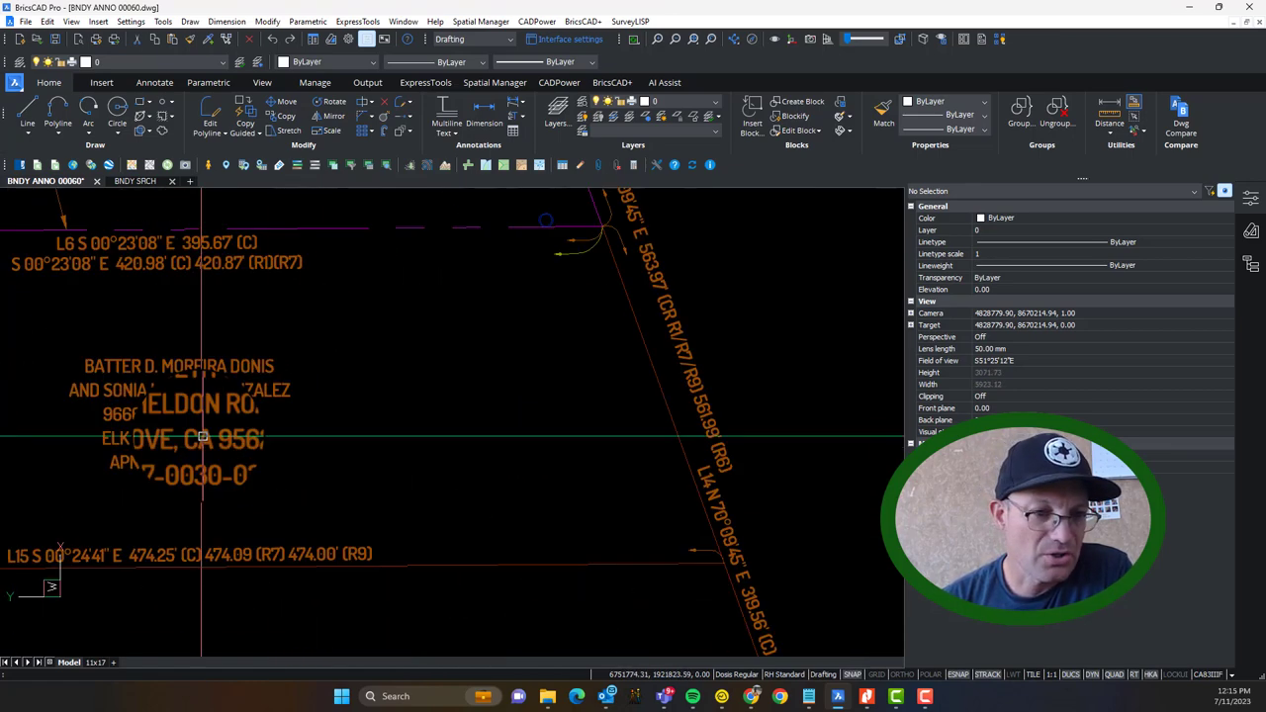
Step: Examine the adjoining parcels' annotations and follow the Sandage Avenue line down to its L36 label and end point
middle_click_drag(184, 401, 475, 633)
scroll(475, 428, "down", 1)
scroll(484, 425, "down", 8)
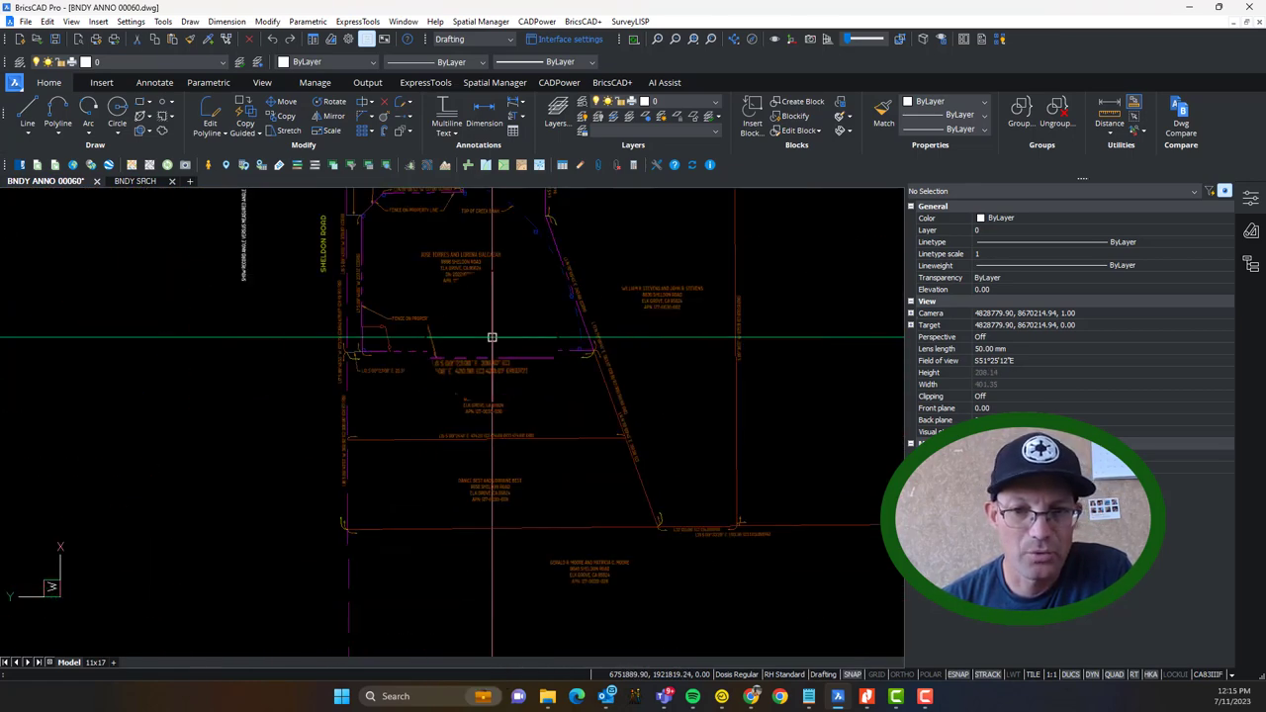
scroll(514, 467, "up", 3)
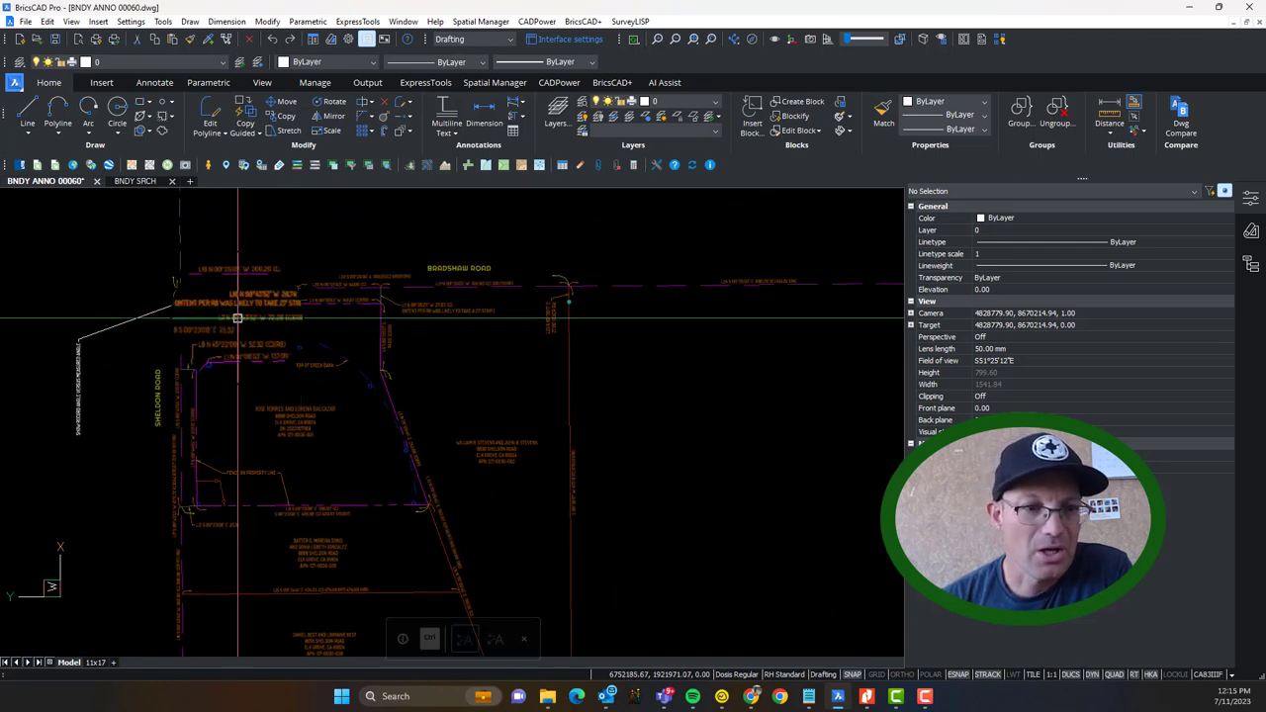
middle_click_drag(536, 496, 677, 244)
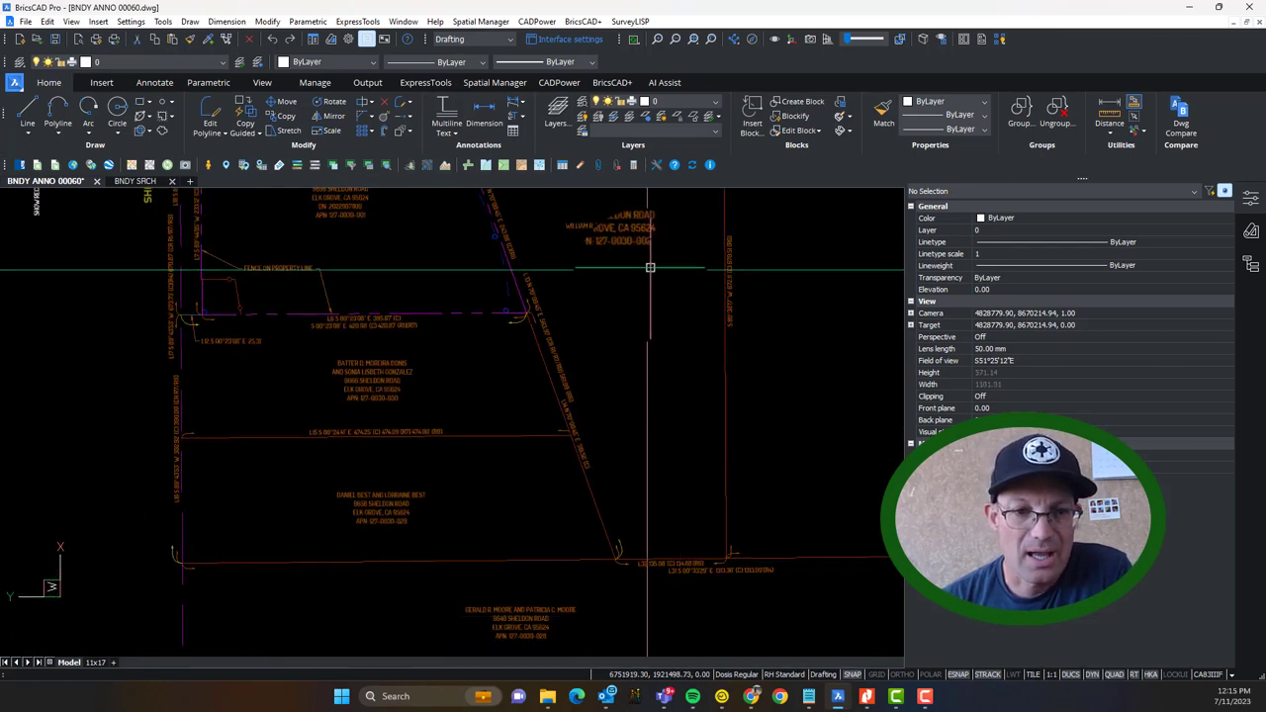
mouse_move(651, 452)
middle_mouse_down()
mouse_move(292, 459)
mouse_move(162, 404)
mouse_move(138, 458)
middle_mouse_up()
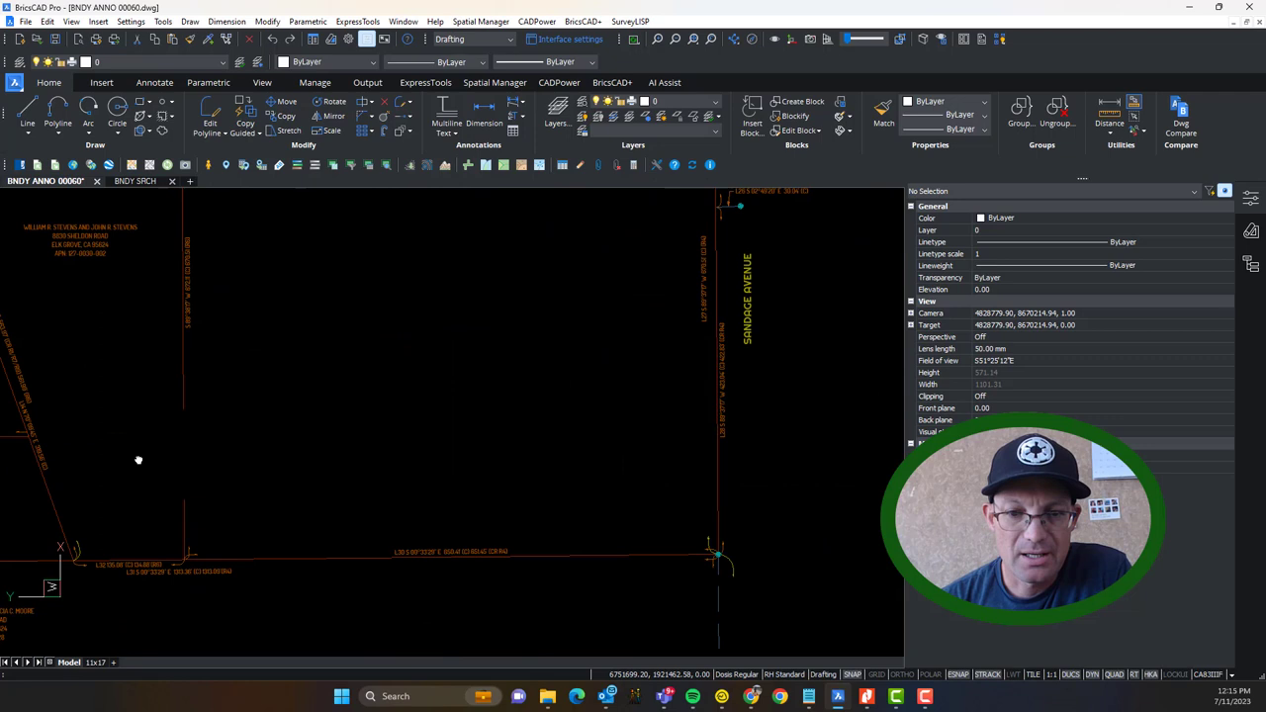
scroll(463, 303, "down", 5)
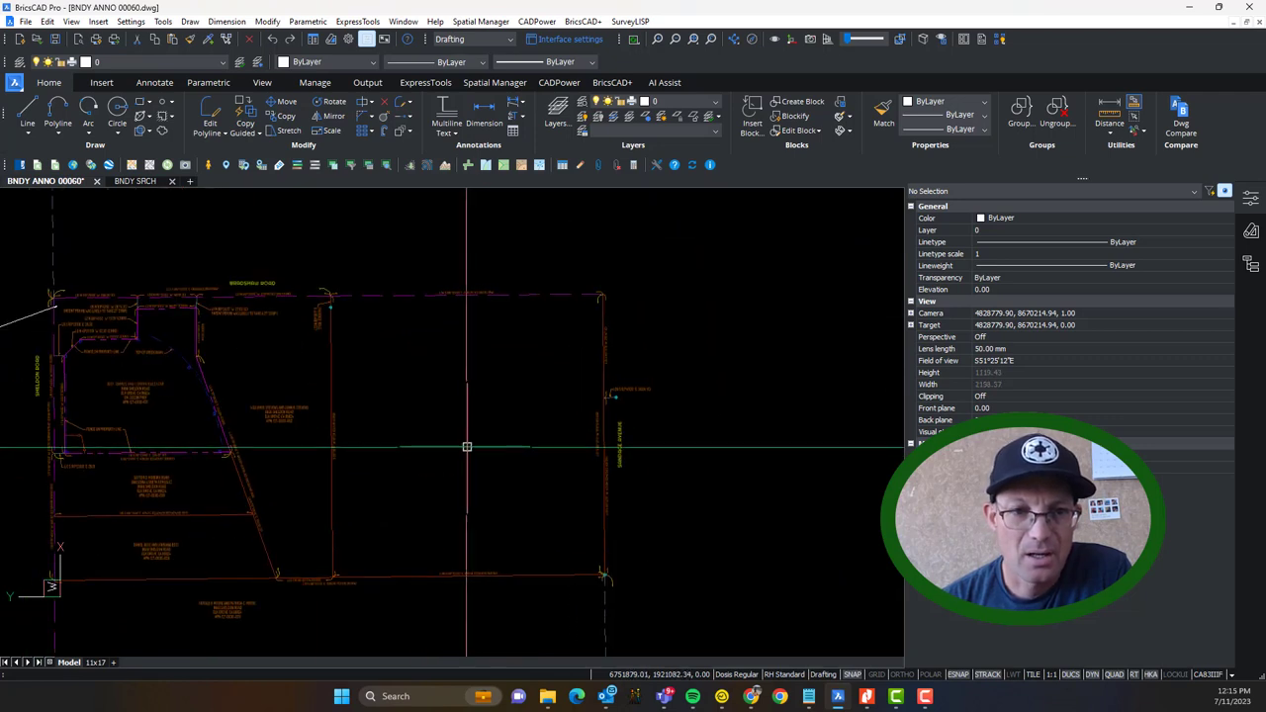
mouse_move(490, 474)
middle_mouse_down()
mouse_move(506, 320)
mouse_move(514, 365)
mouse_move(531, 317)
middle_mouse_up()
scroll(485, 485, "up", 2)
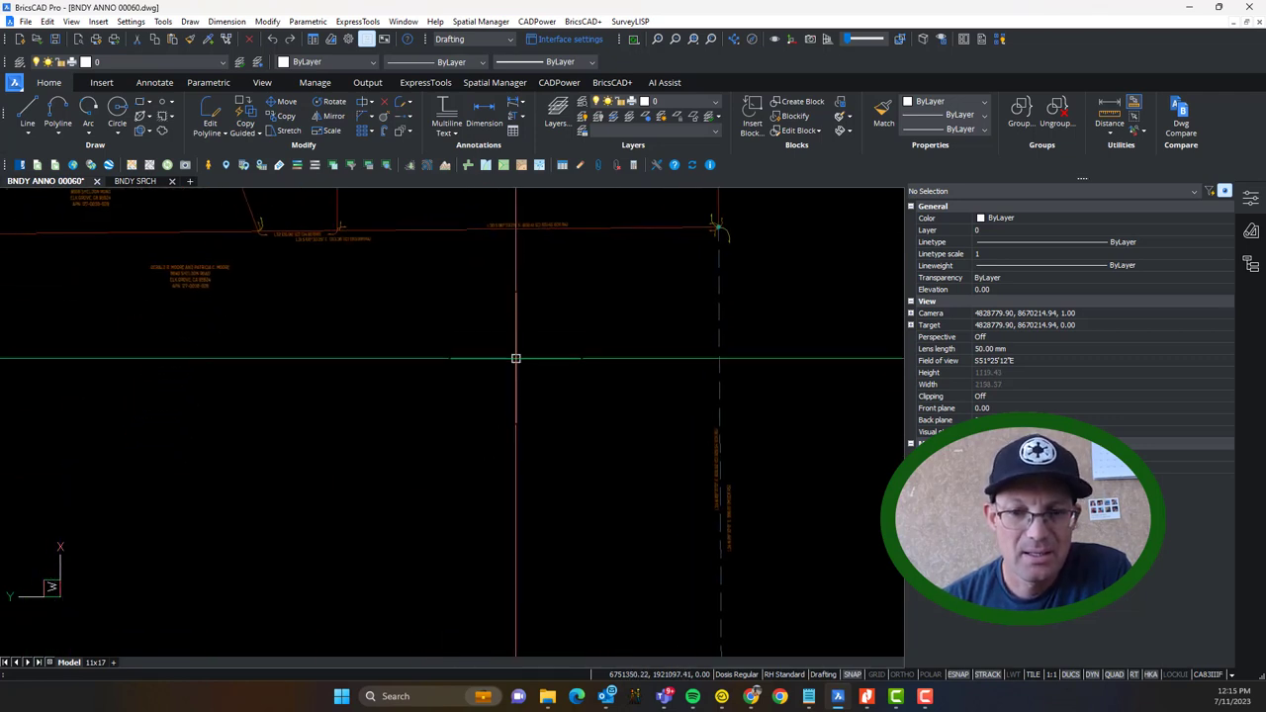
scroll(517, 327, "down", 2)
middle_click_drag(537, 429, 520, 300)
scroll(599, 428, "up", 2)
scroll(599, 427, "up", 3)
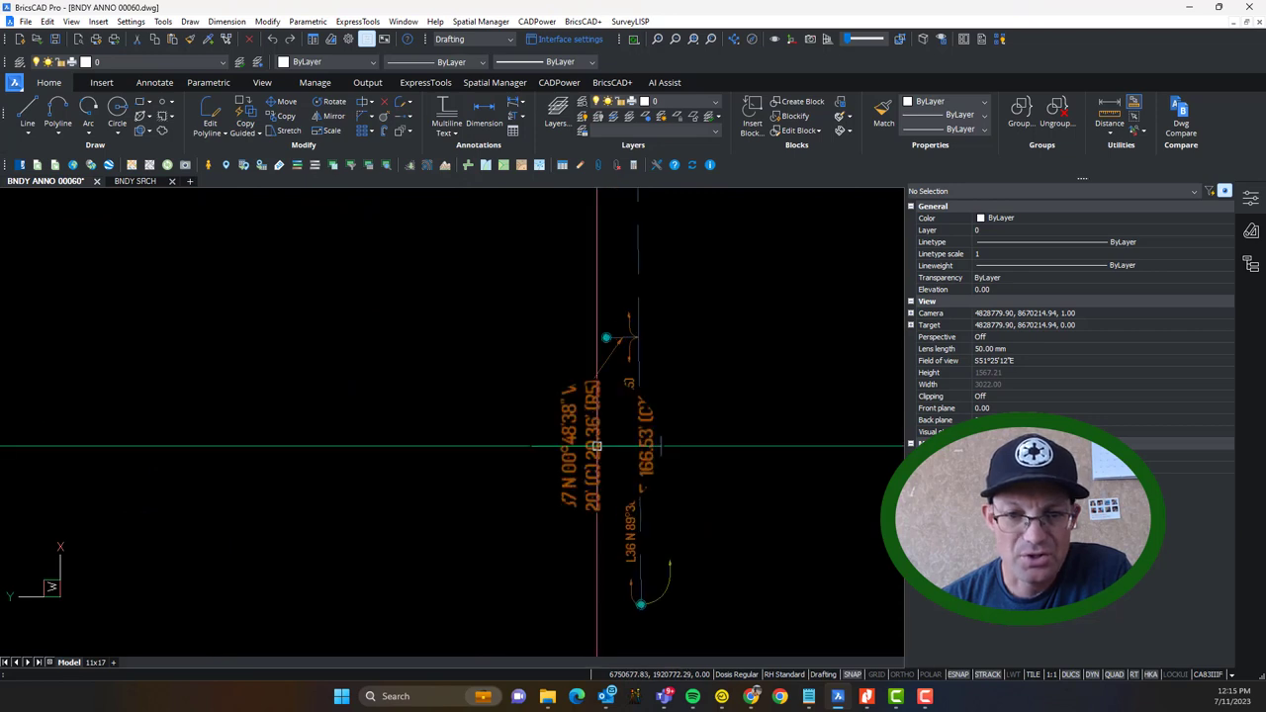
Step: Create a multileader with the text SDF in the open area beside the L36 and L37 labels
scroll(407, 330, "down", 2)
middle_click_drag(378, 313, 574, 495)
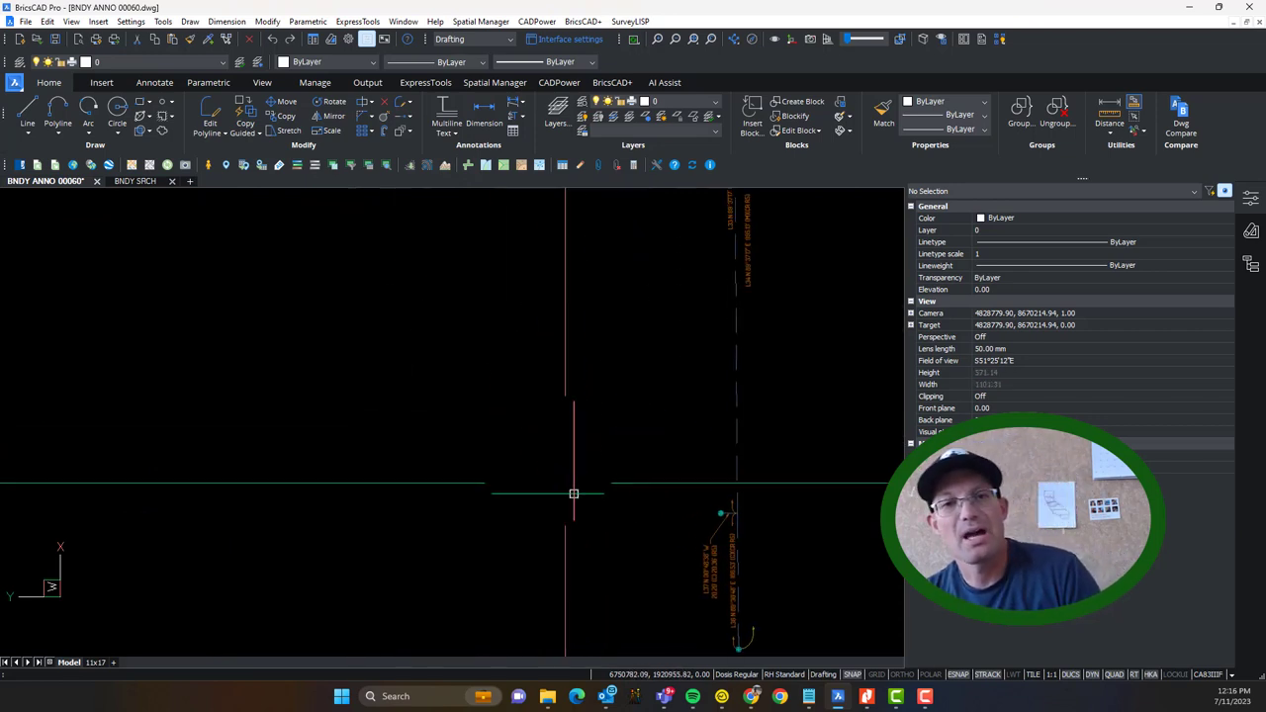
mouse_move(466, 523)
middle_mouse_down()
mouse_move(346, 382)
mouse_move(344, 461)
middle_mouse_up()
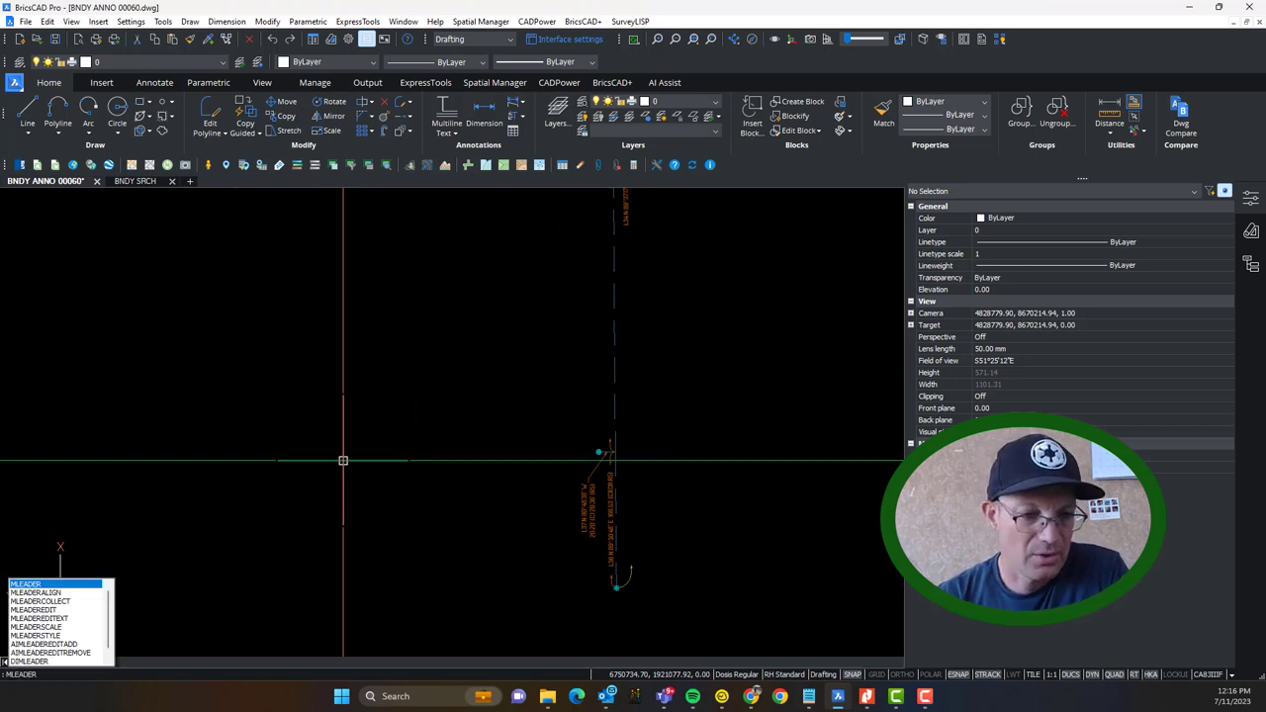
key("Return")
left_click(516, 514)
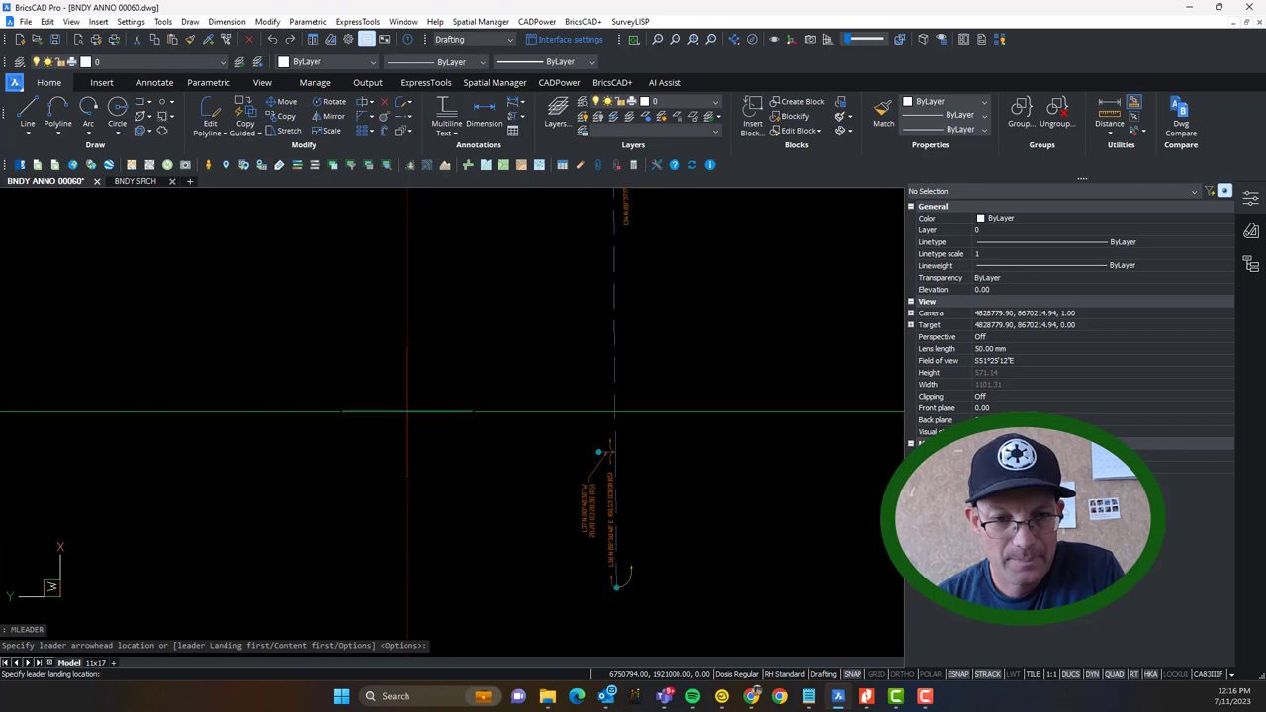
left_click(411, 419)
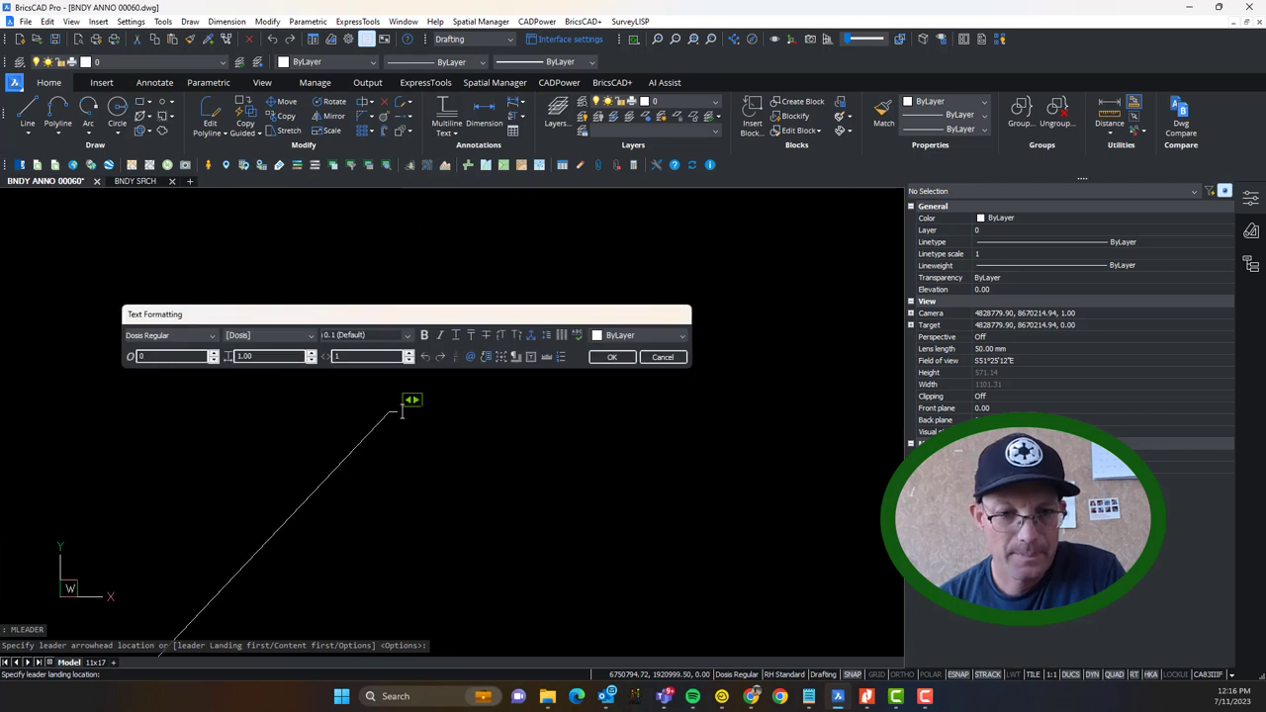
left_click(620, 358)
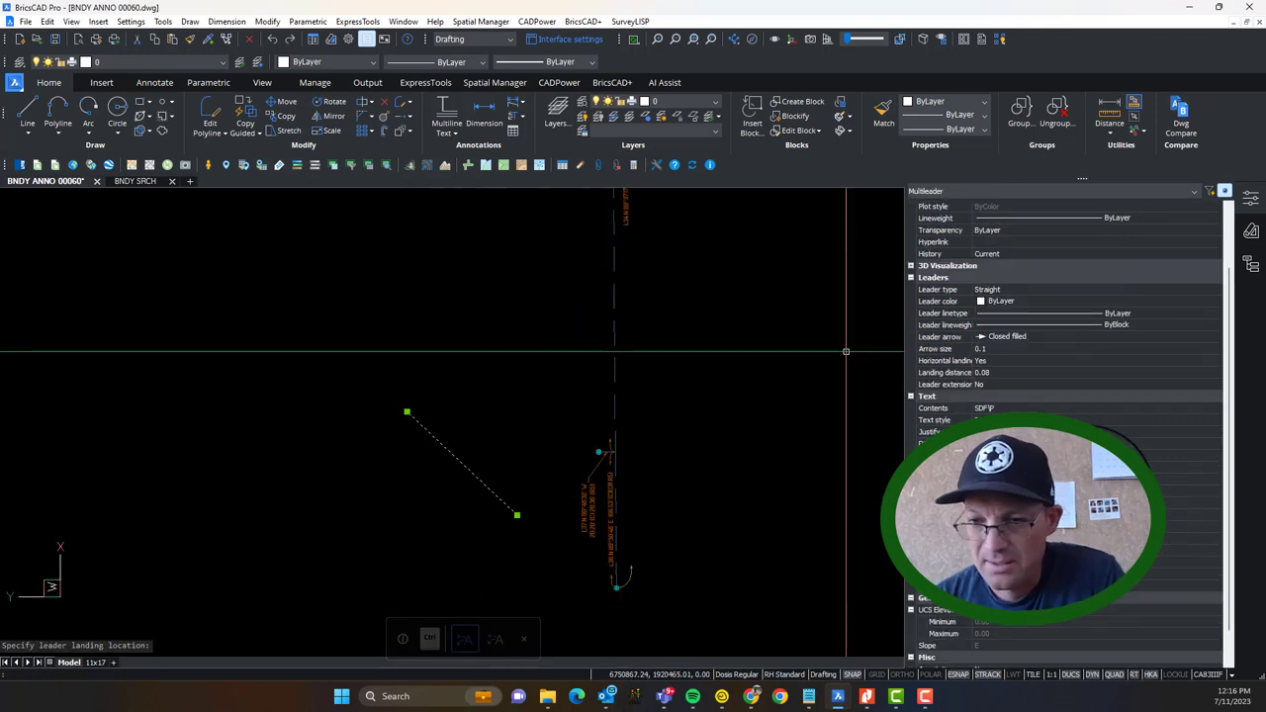
Step: Set the SDF multileader's overall scale to 60 and assign it to the SURVEY-BOUNDARY-TEXT layer
scroll(1063, 648, "down", 1)
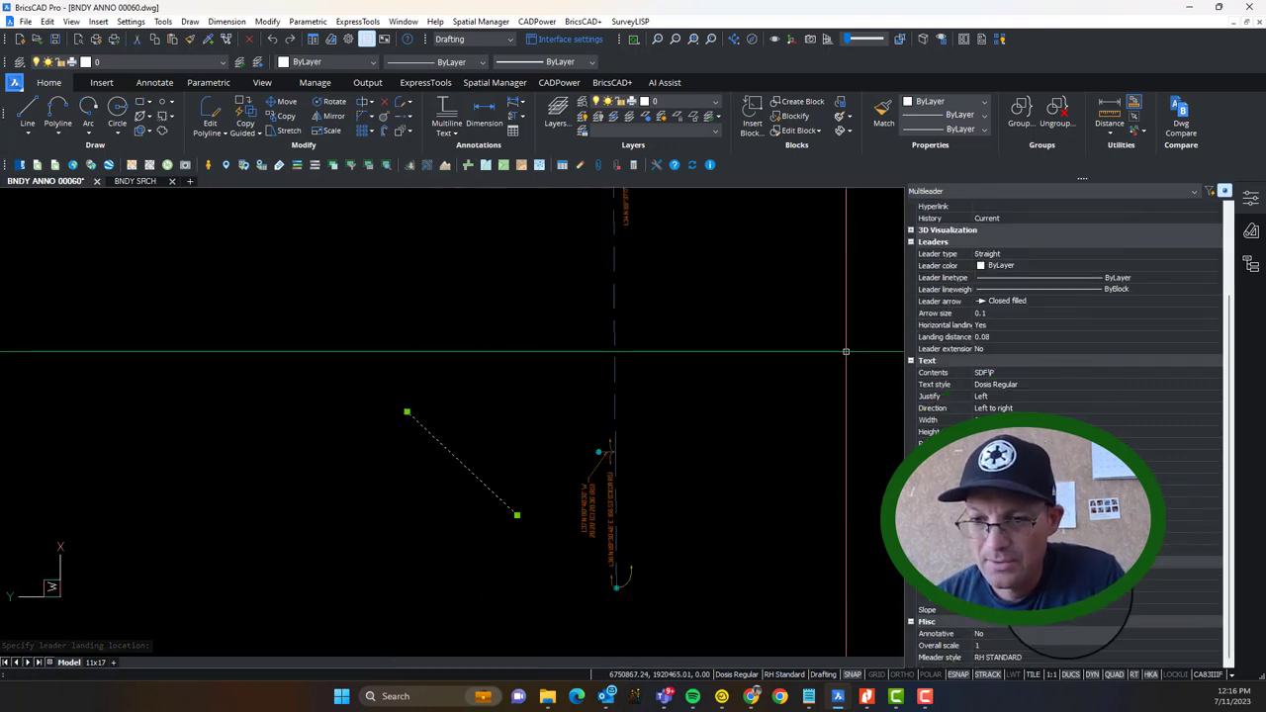
left_click(1066, 645)
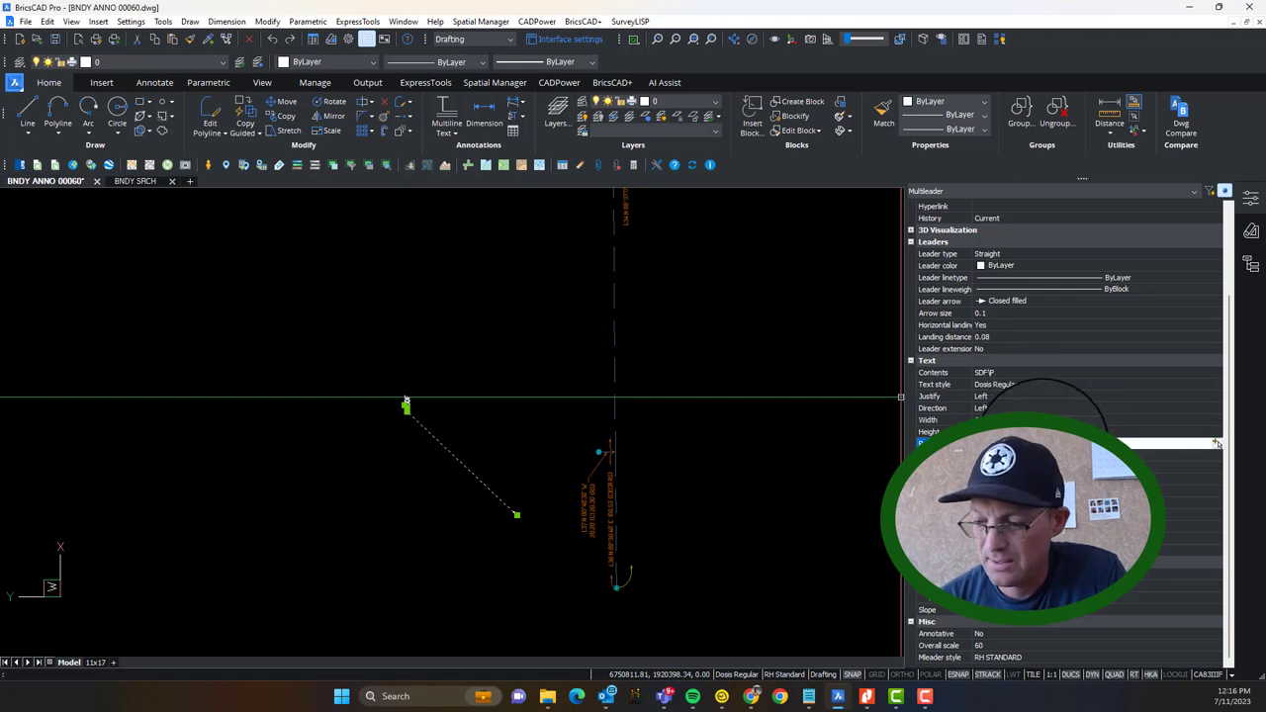
middle_click_drag(489, 459, 500, 428)
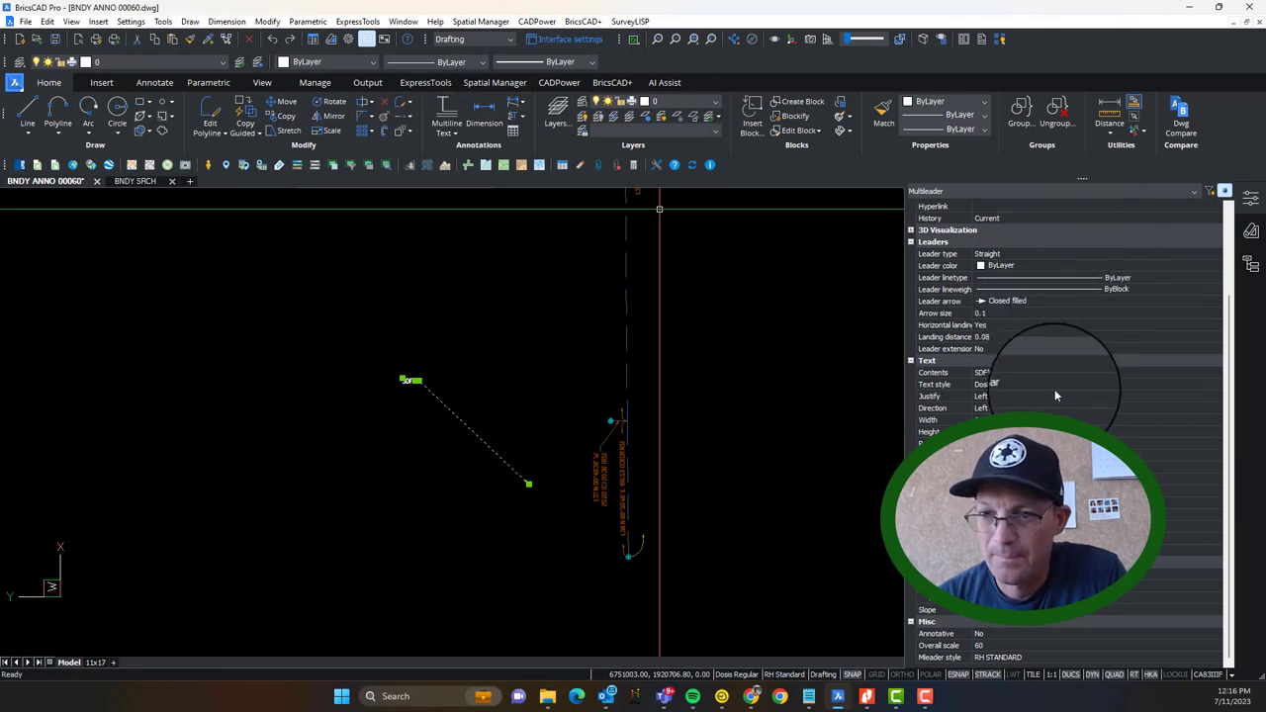
scroll(1071, 247, "up", 3)
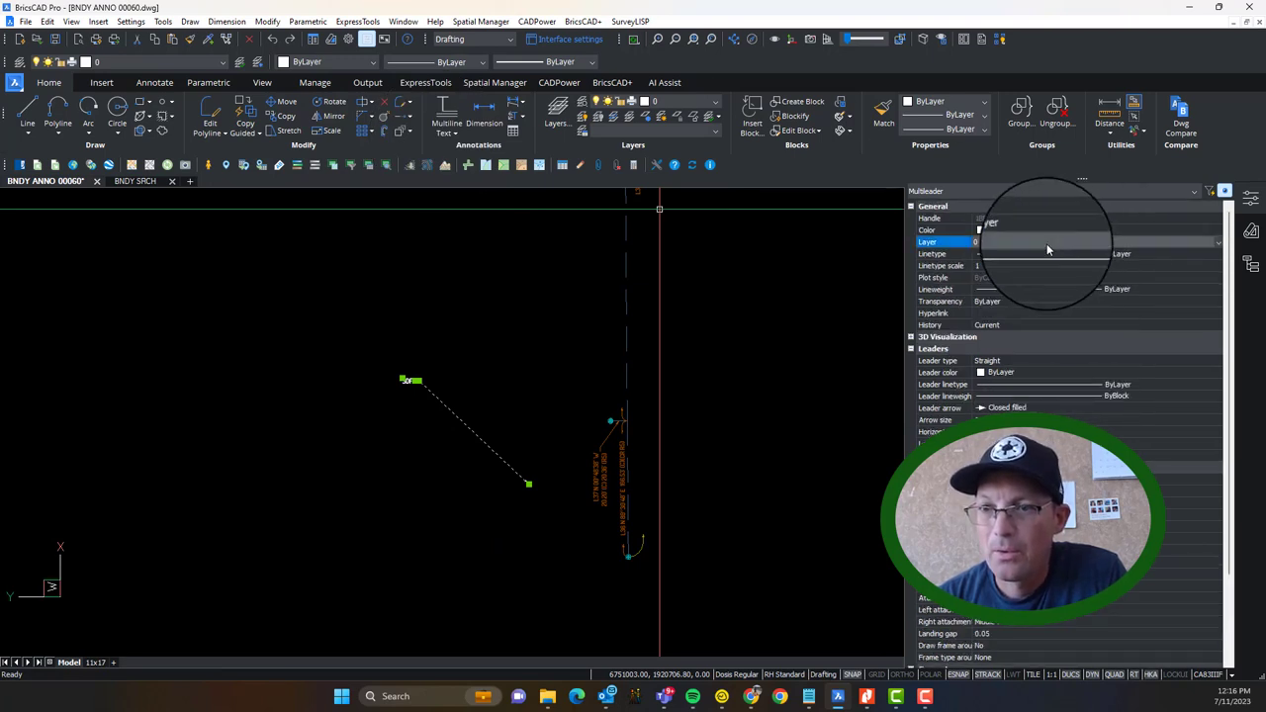
left_click(1047, 243)
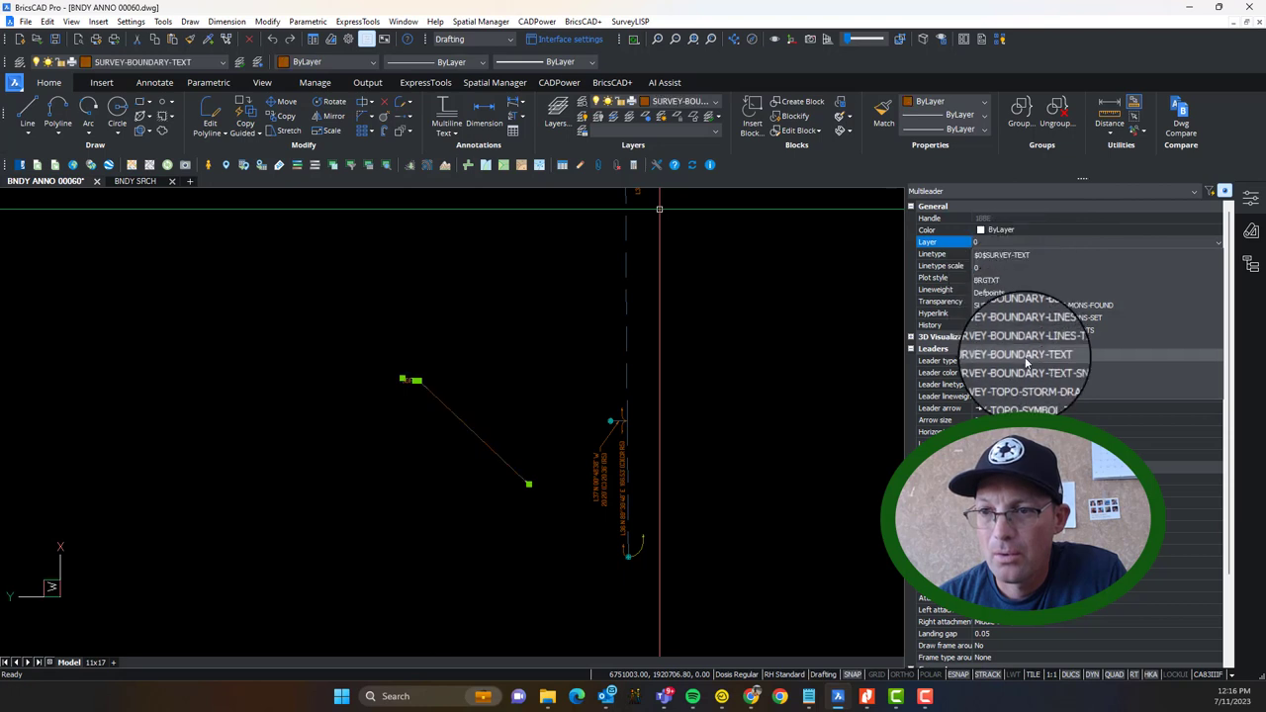
left_click(1026, 363)
Step: Stretch the SDF text closer to its arrowhead to shorten the leader
left_click(417, 379)
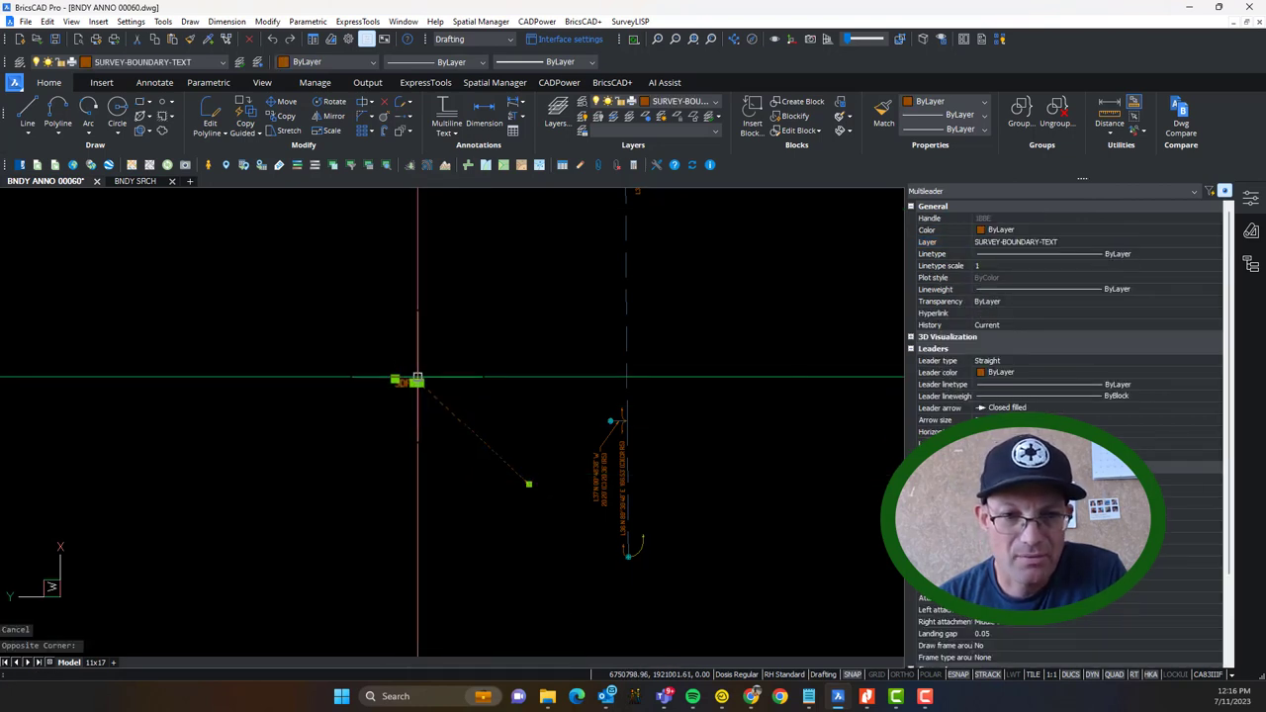
scroll(418, 379, "up", 3)
left_click(410, 382)
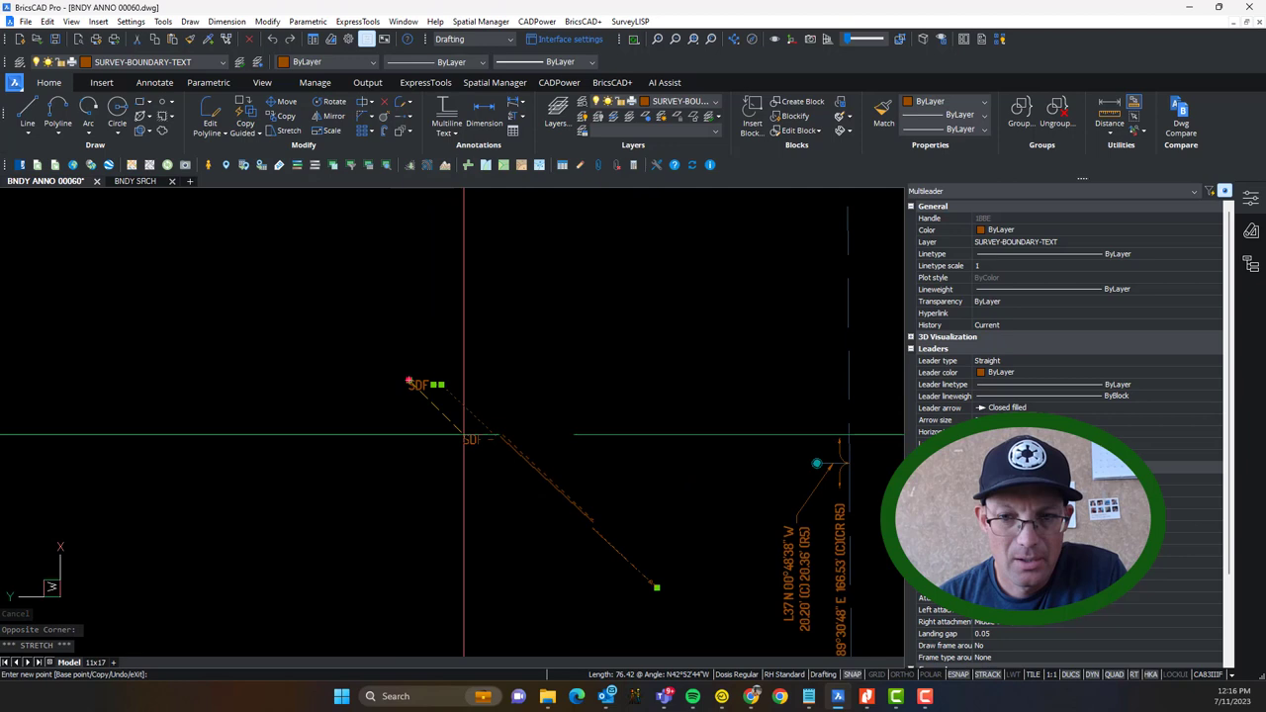
scroll(593, 554, "up", 2)
left_click(601, 532)
scroll(613, 526, "down", 4)
key("Escape")
middle_click_drag(680, 520, 503, 469)
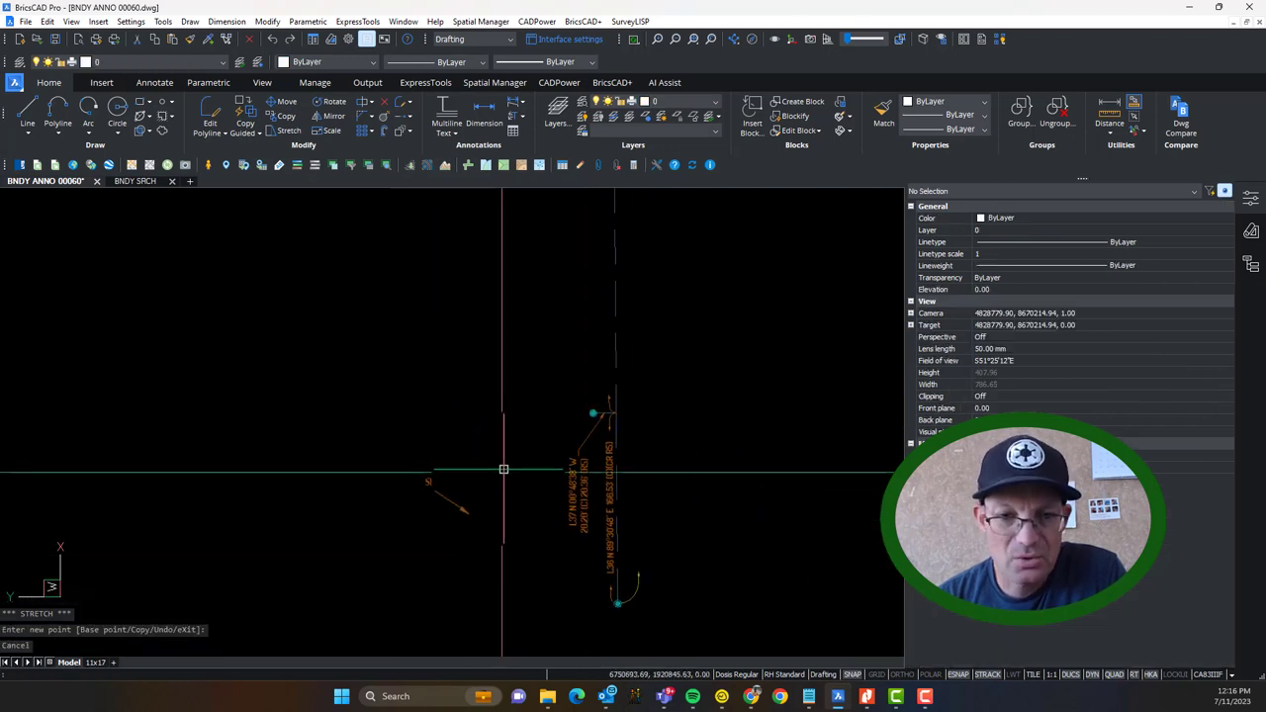
Step: Move the SDF multileader close to the monument symbol at the end of the L36 line
scroll(475, 503, "up", 2)
type("m")
key("Return")
left_click(502, 527)
left_click(468, 479)
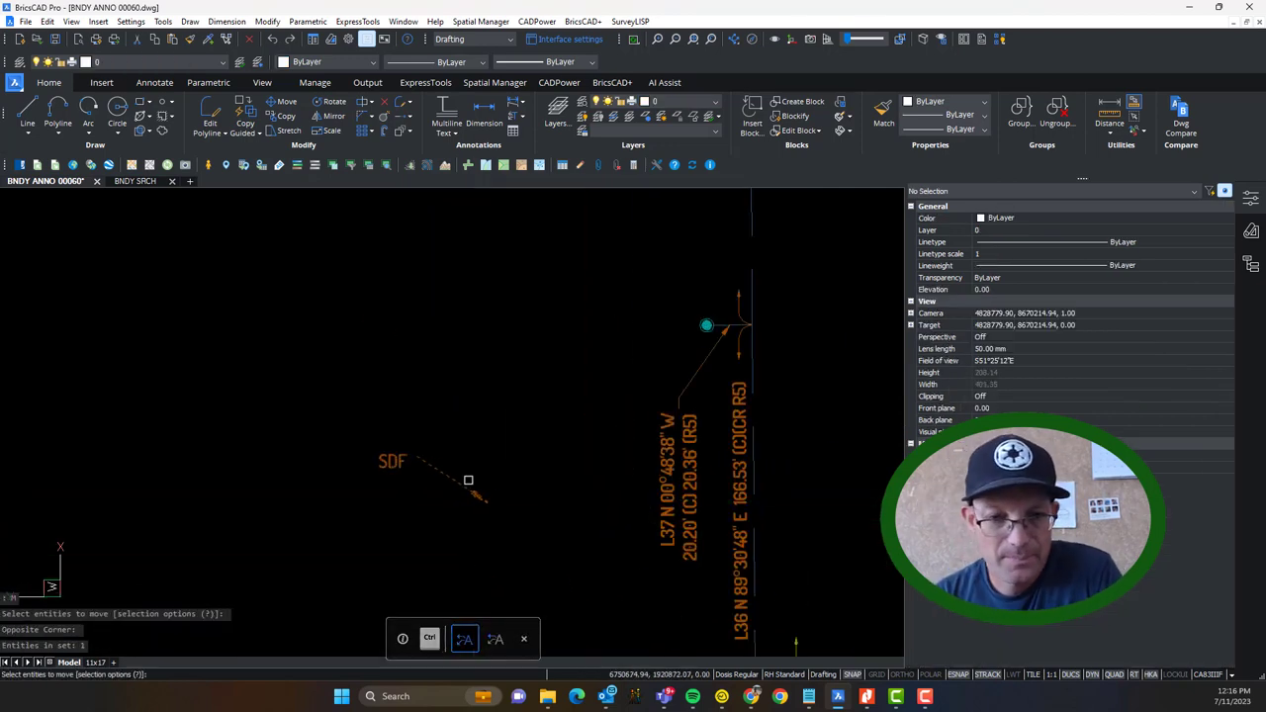
key("Return")
left_click(487, 503)
middle_click_drag(666, 578, 629, 339)
scroll(643, 462, "up", 3)
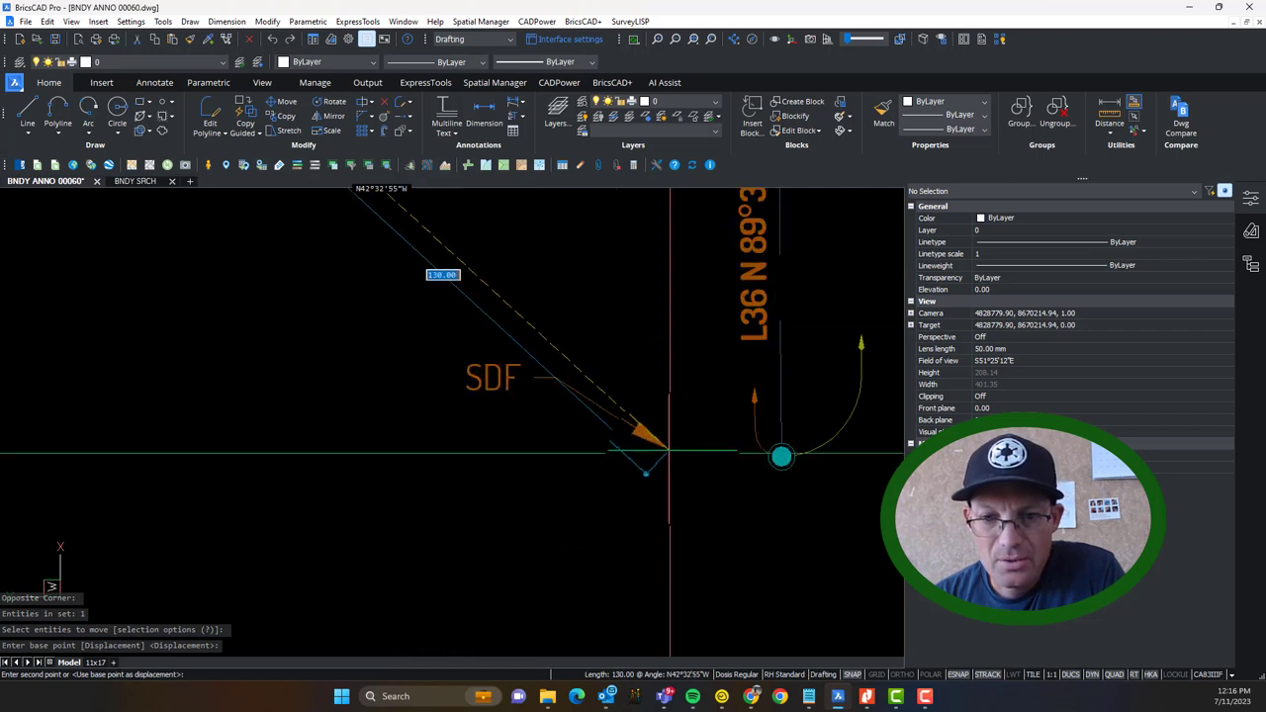
key("Escape")
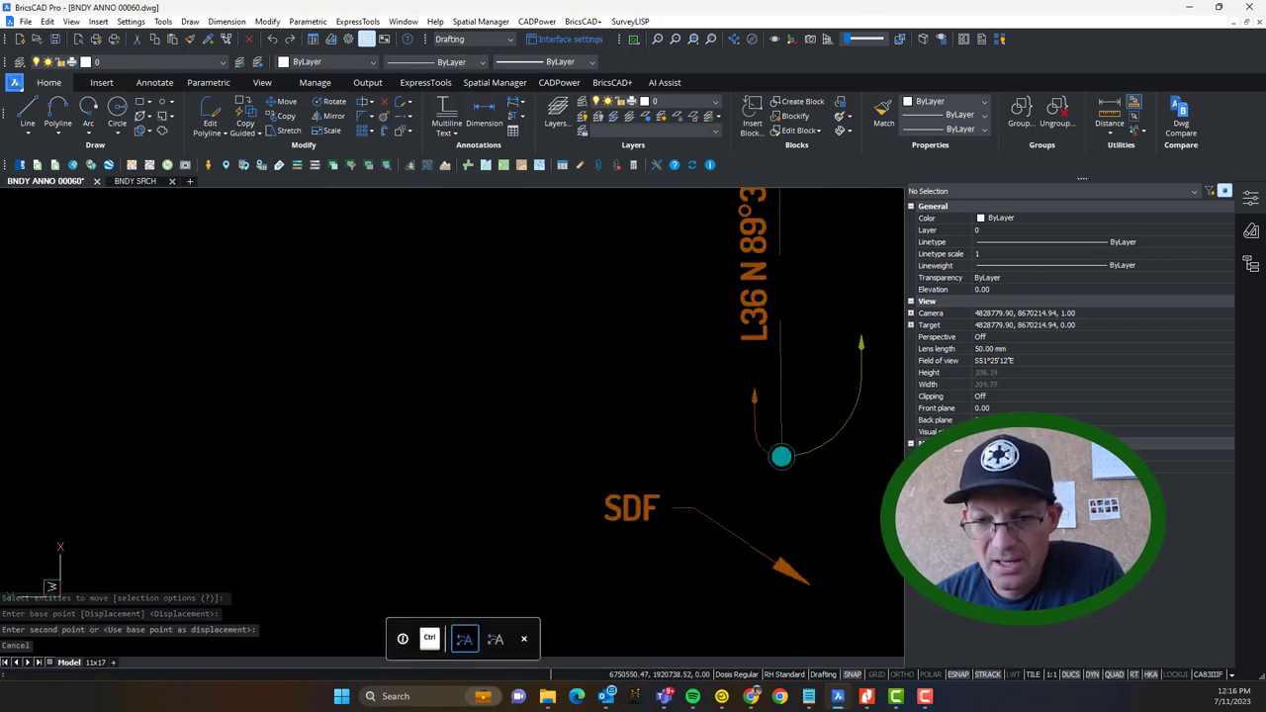
Step: Stretch the SDF leader's arrow tip onto the edge of the monument symbol at the end of the L36 line
double_click(806, 584)
key("Escape")
key("Escape")
left_click(803, 582)
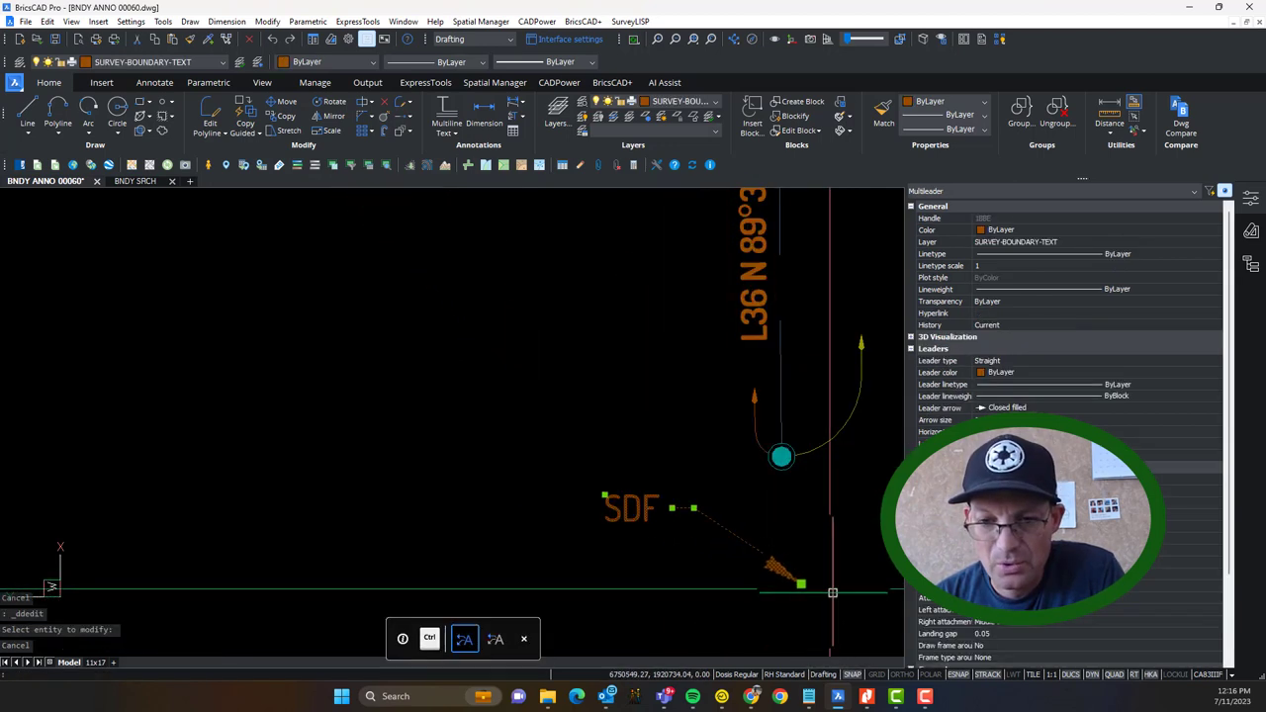
left_click(802, 584)
scroll(791, 492, "up", 5)
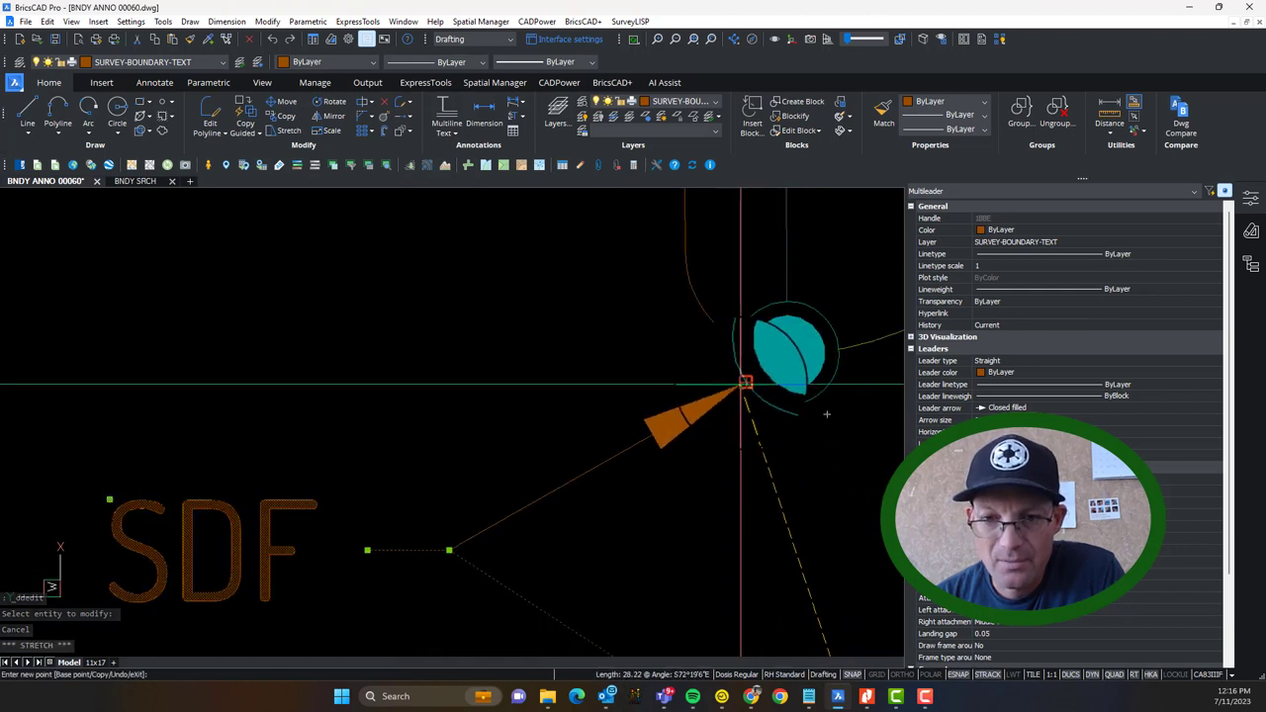
key("Escape")
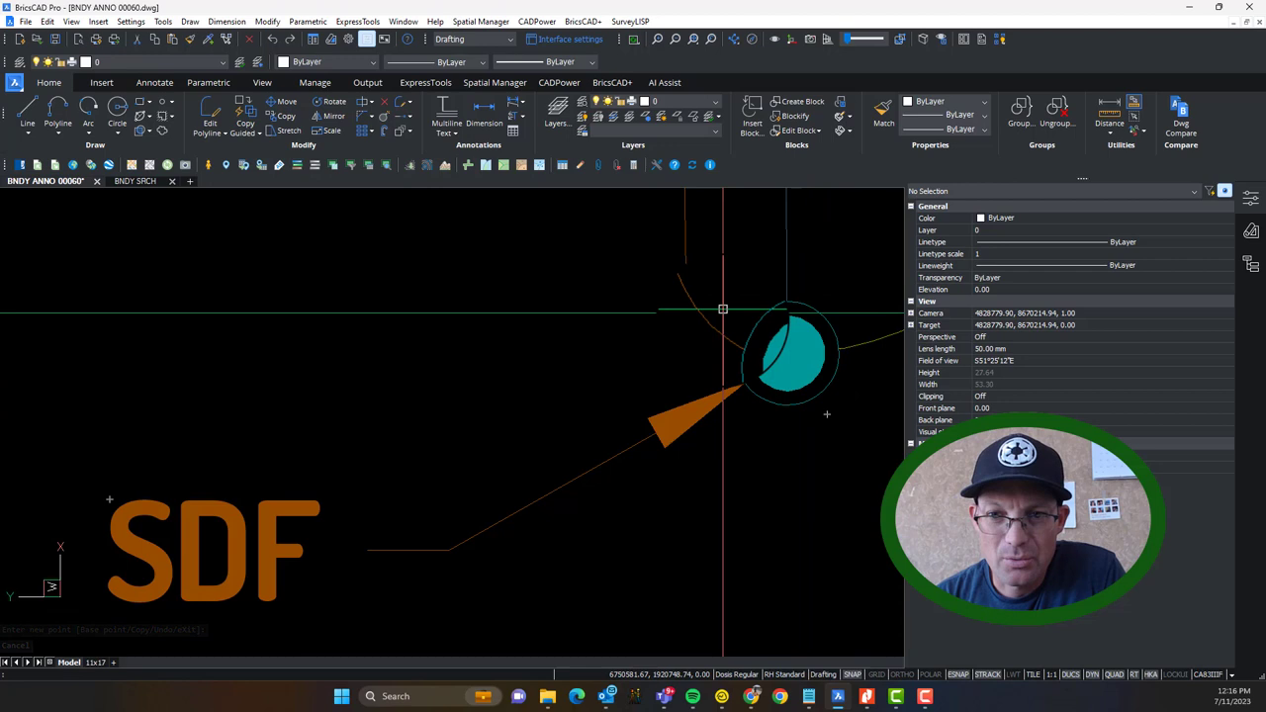
Step: Switch to the BNDY SRCH drawing and examine the rebar monument callouts stamped R.C.E. 22993
scroll(796, 327, "down", 4)
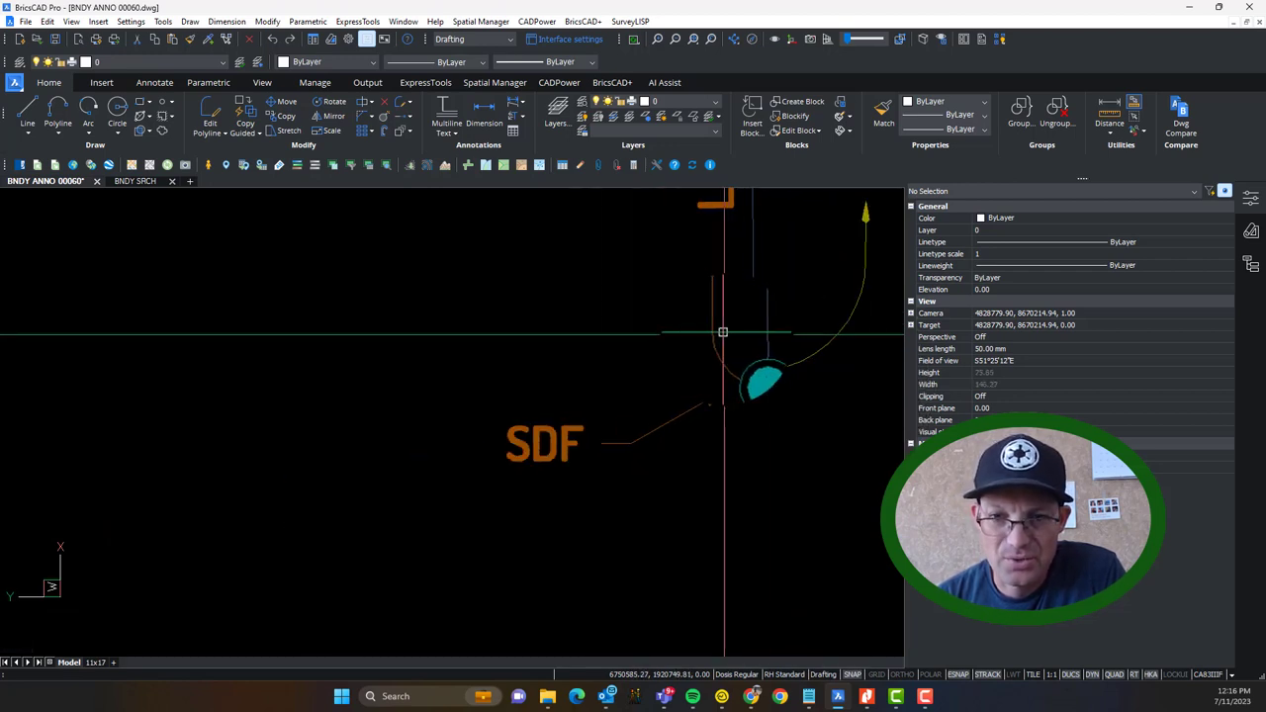
scroll(757, 380, "up", 1)
scroll(497, 445, "down", 3)
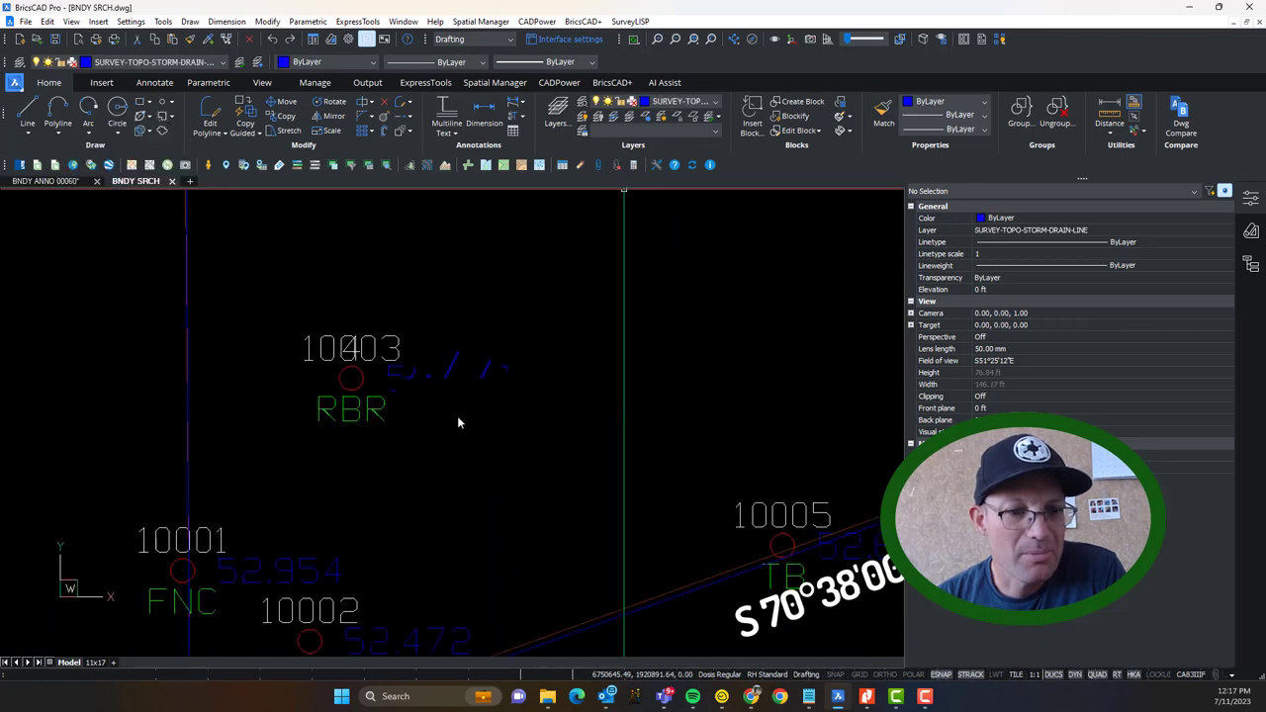
scroll(494, 425, "down", 6)
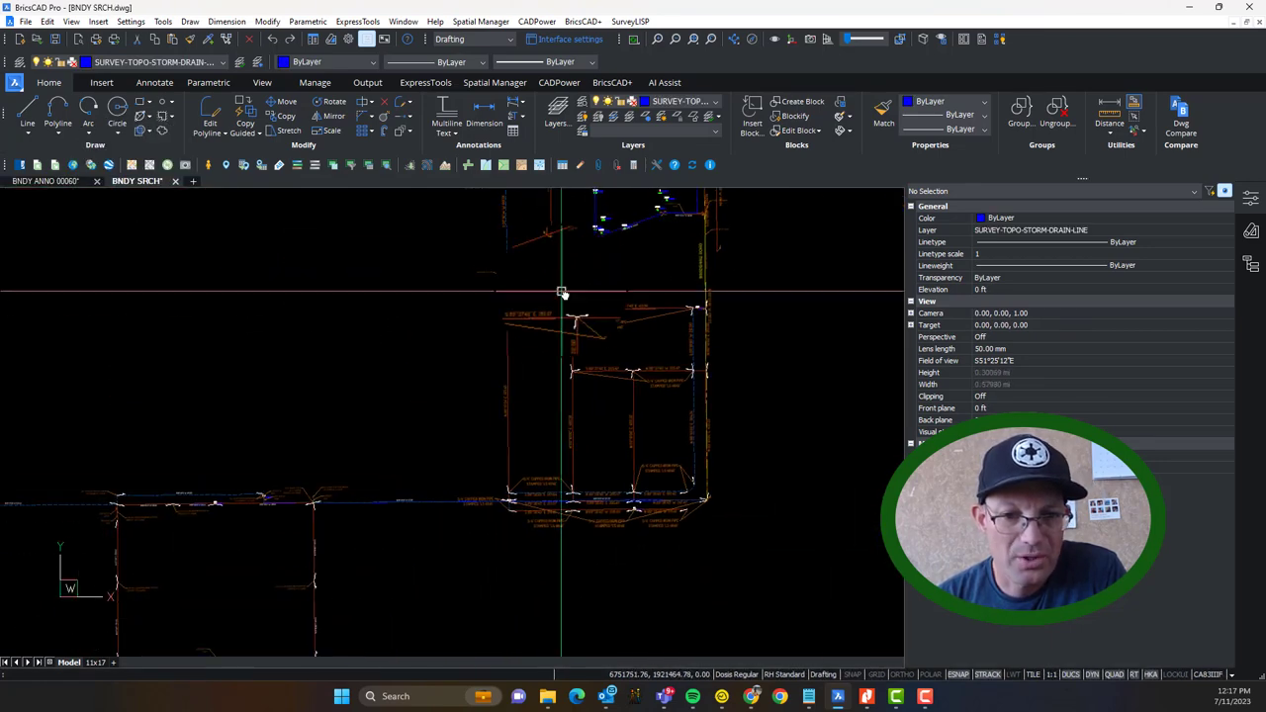
scroll(562, 294, "up", 8)
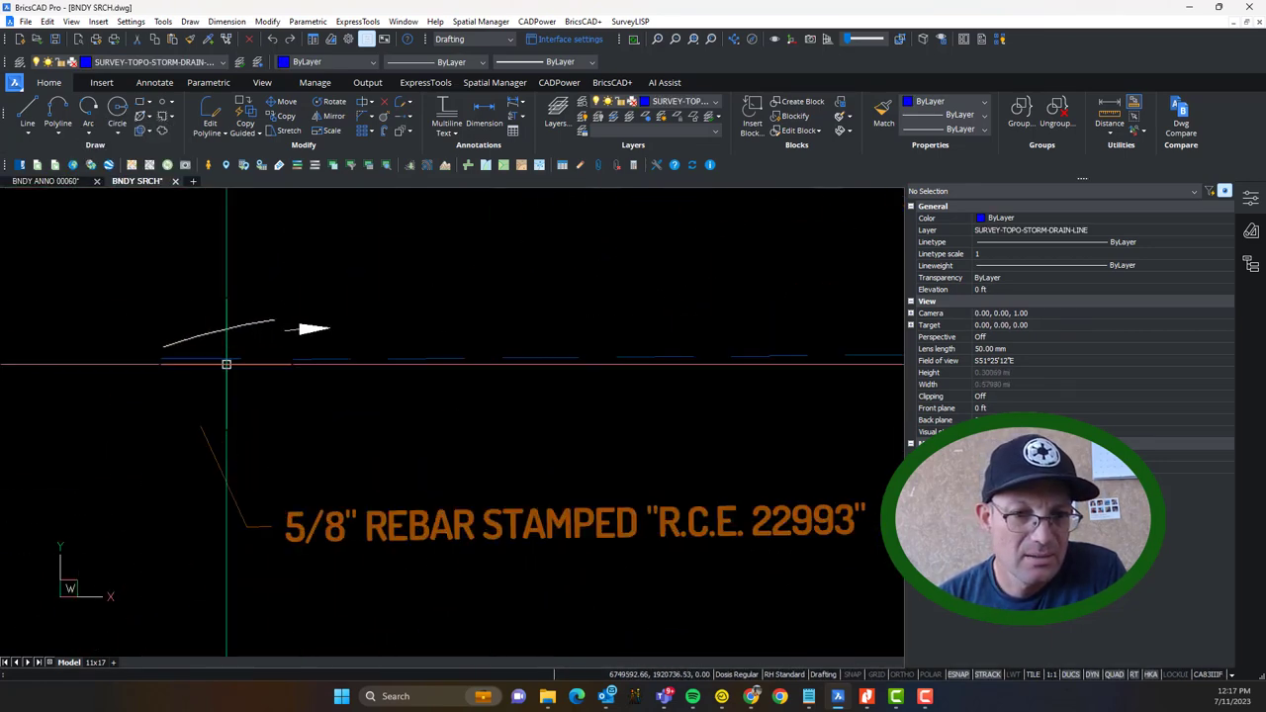
scroll(227, 364, "down", 4)
middle_click_drag(654, 405, 441, 362)
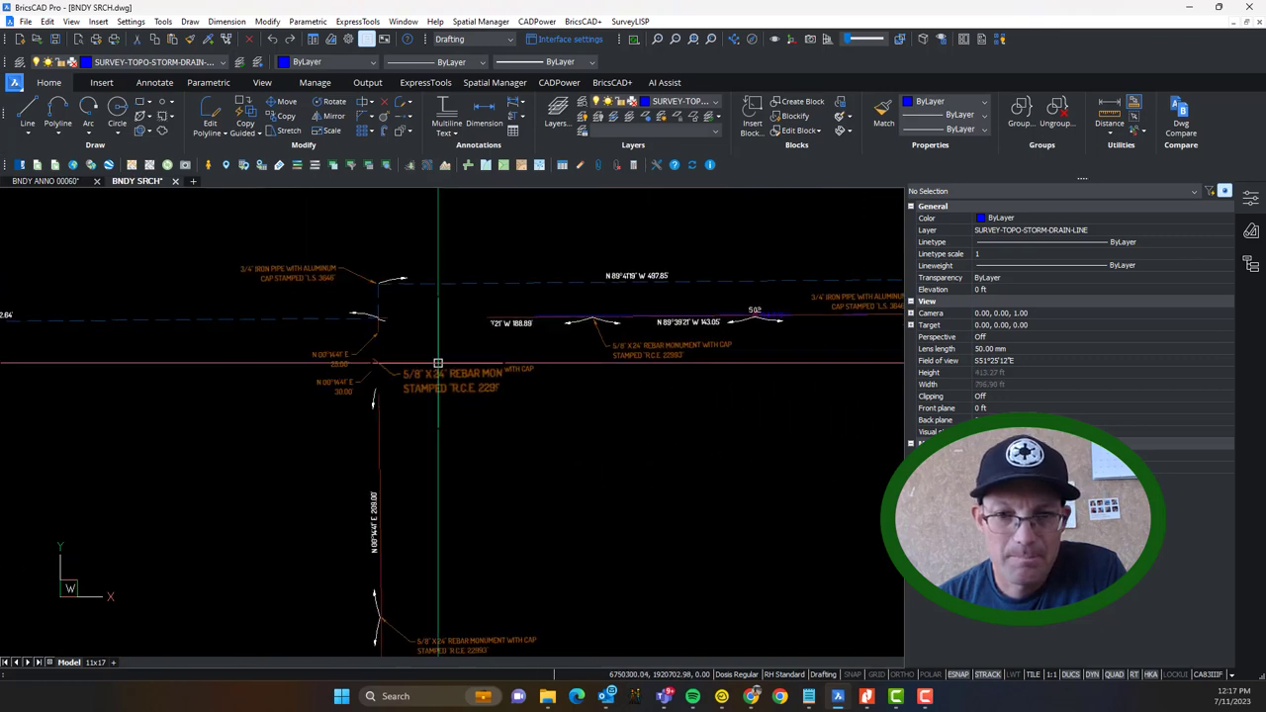
Step: Examine the numbered survey points in the main parcel and the boundary corner along Bradshaw Road
scroll(439, 362, "down", 7)
middle_click_drag(670, 376, 517, 524)
scroll(588, 309, "up", 4)
scroll(697, 296, "up", 6)
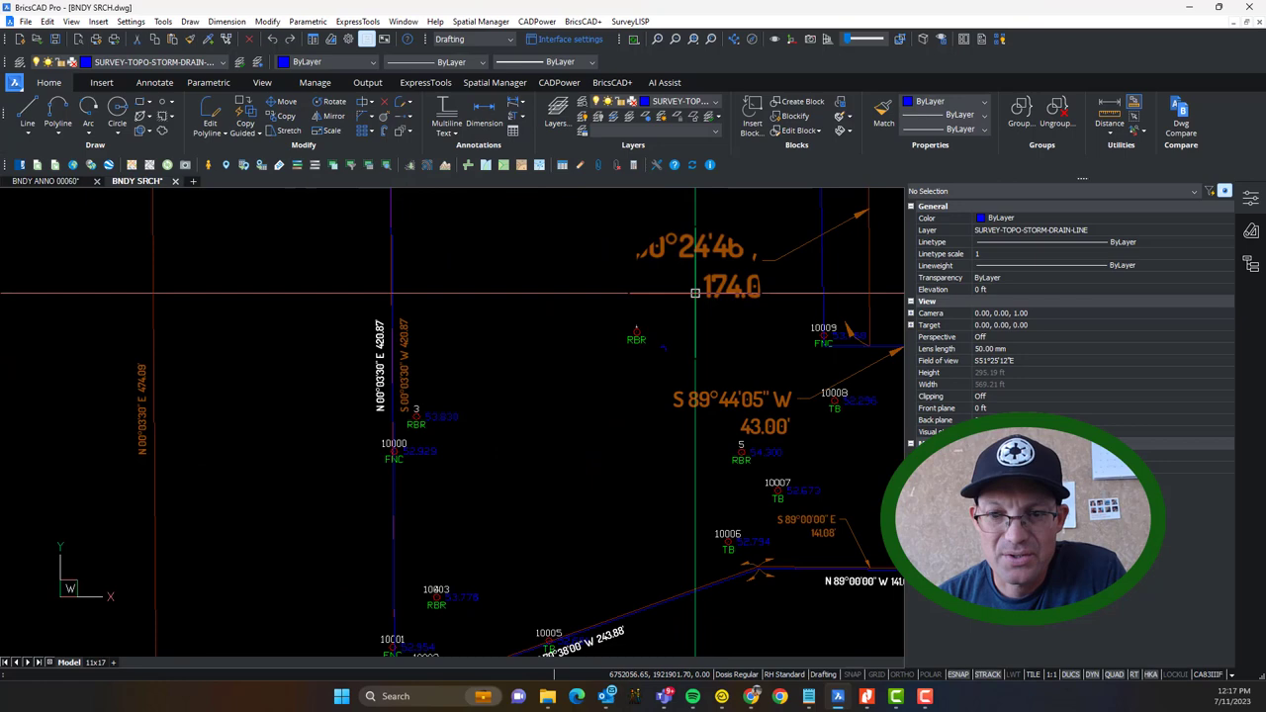
scroll(696, 291, "down", 3)
middle_click_drag(758, 525, 647, 485)
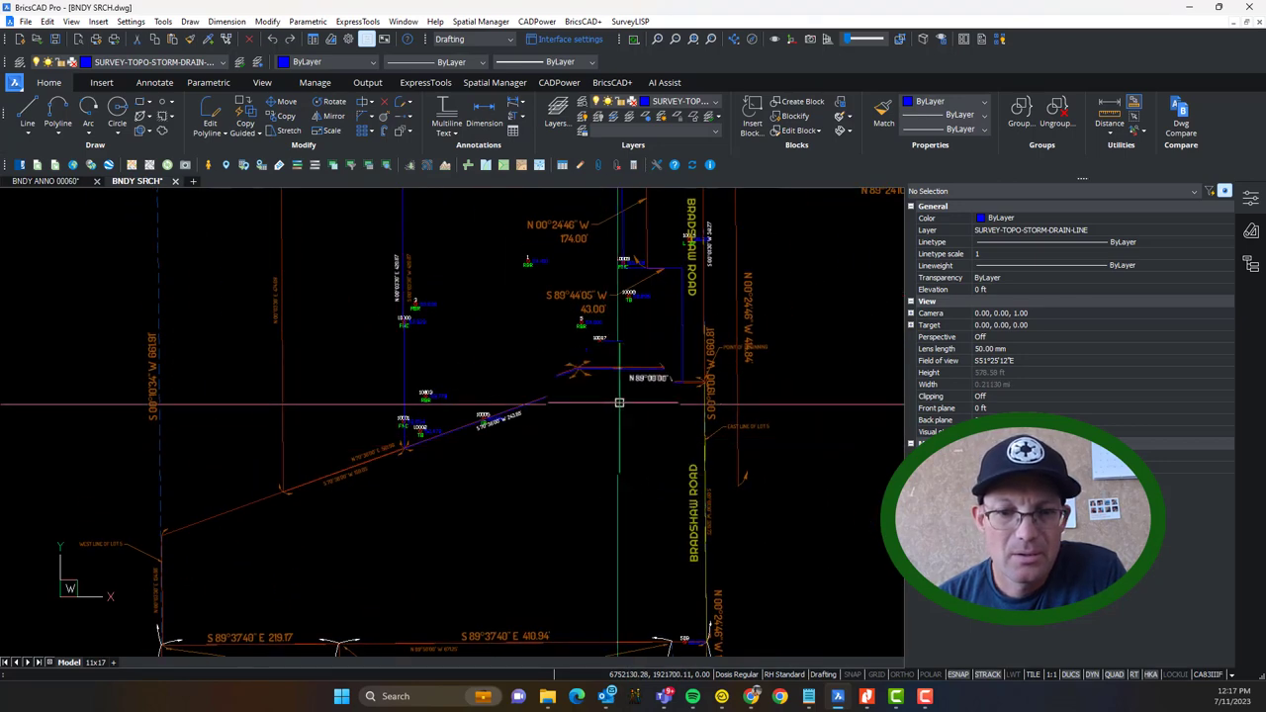
middle_click_drag(616, 362, 516, 227)
scroll(516, 226, "down", 1)
scroll(600, 453, "up", 4)
scroll(528, 366, "up", 1)
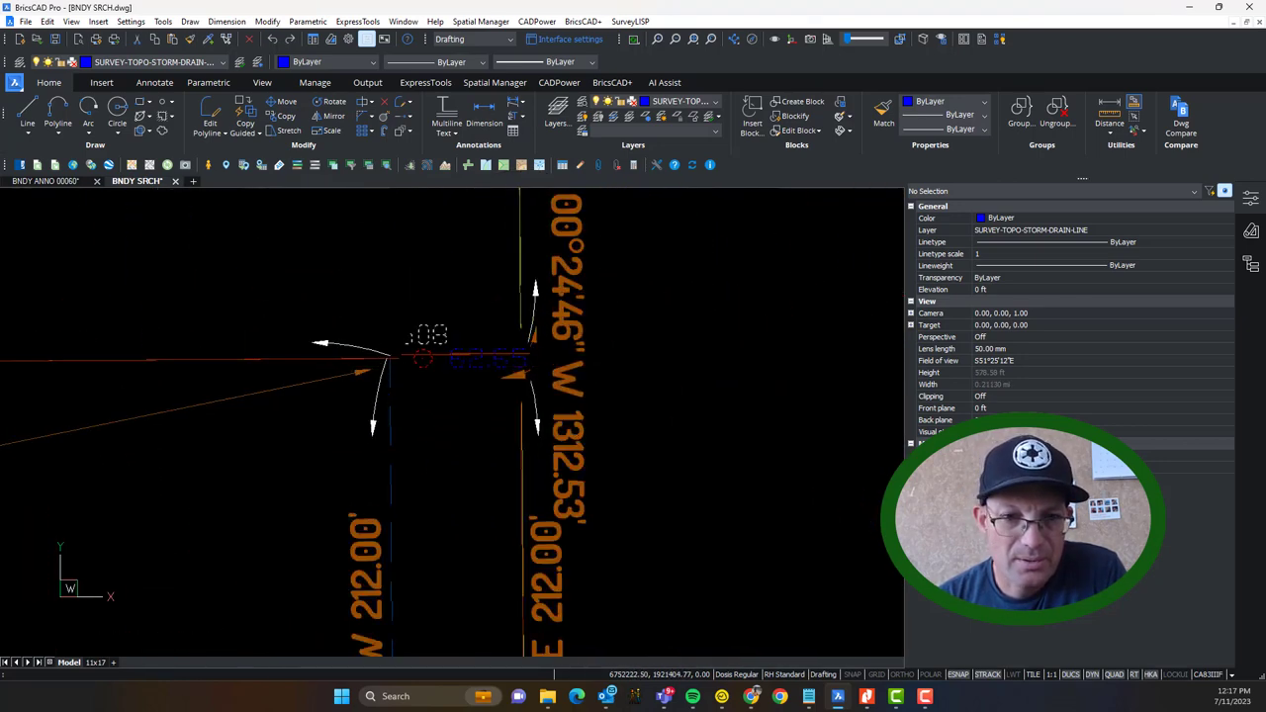
scroll(565, 331, "down", 5)
Step: Follow the boundary line from the capped iron pipe callouts to survey points 503 and 502 and read their monument notes
scroll(656, 254, "up", 5)
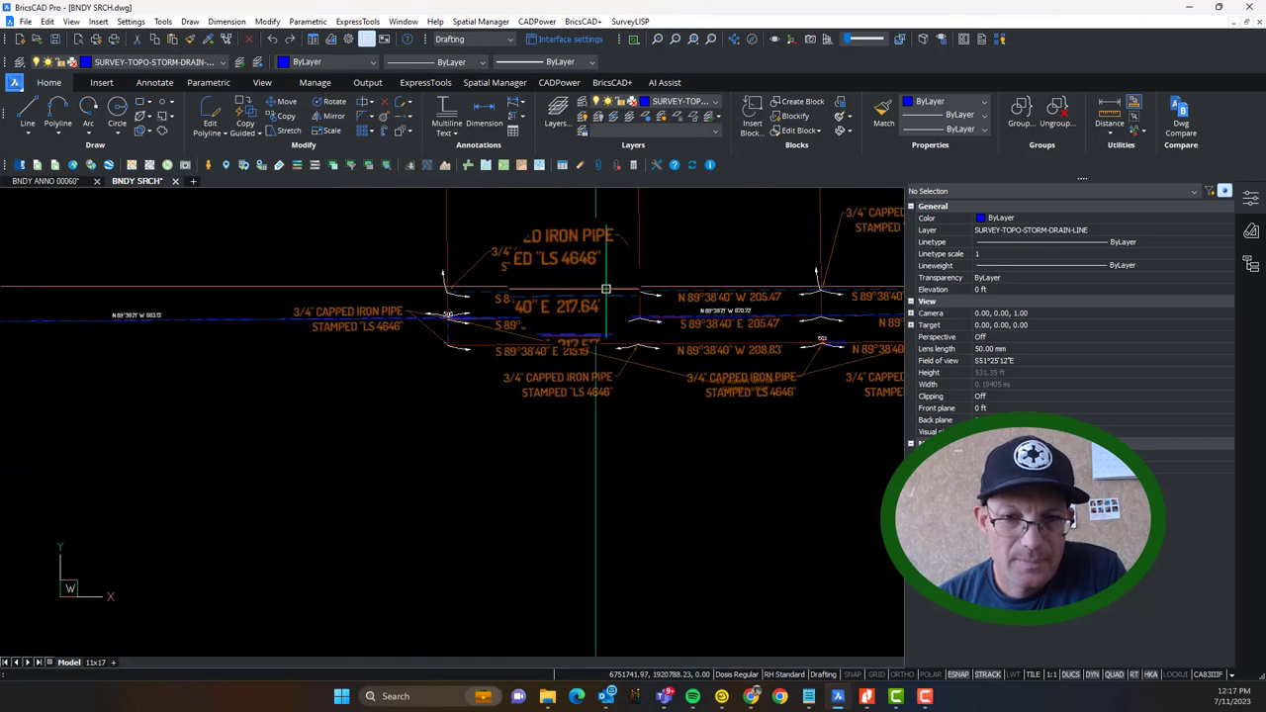
scroll(461, 305, "down", 1)
scroll(461, 311, "up", 6)
scroll(400, 358, "down", 6)
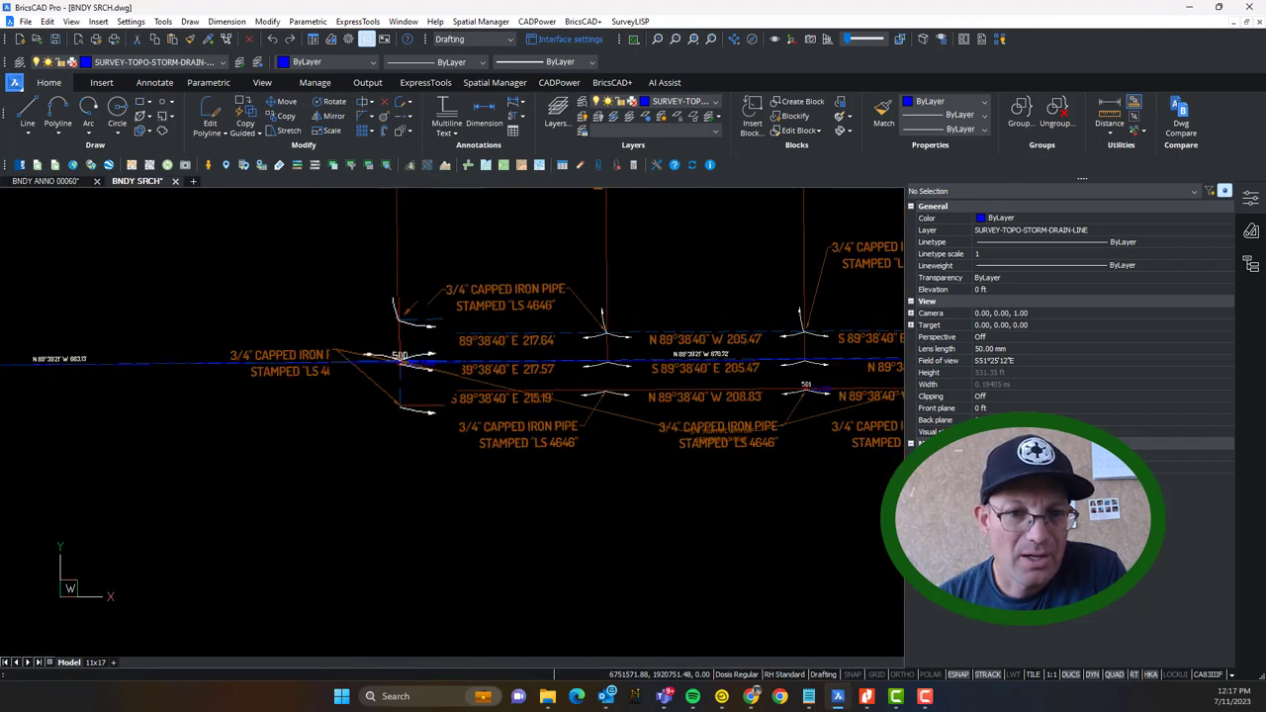
scroll(399, 354, "down", 2)
middle_click_drag(247, 355, 619, 350)
scroll(418, 350, "up", 5)
middle_click_drag(464, 373, 844, 326)
scroll(479, 310, "up", 1)
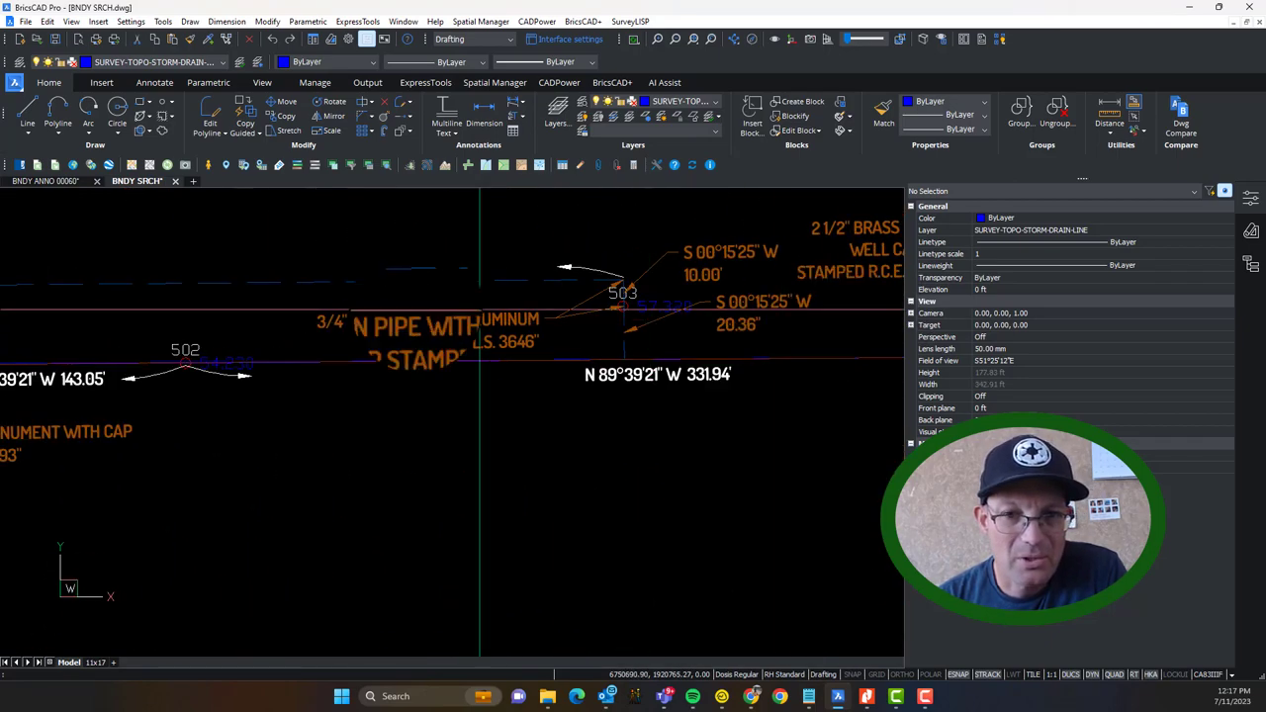
scroll(404, 350, "down", 2)
scroll(452, 384, "up", 4)
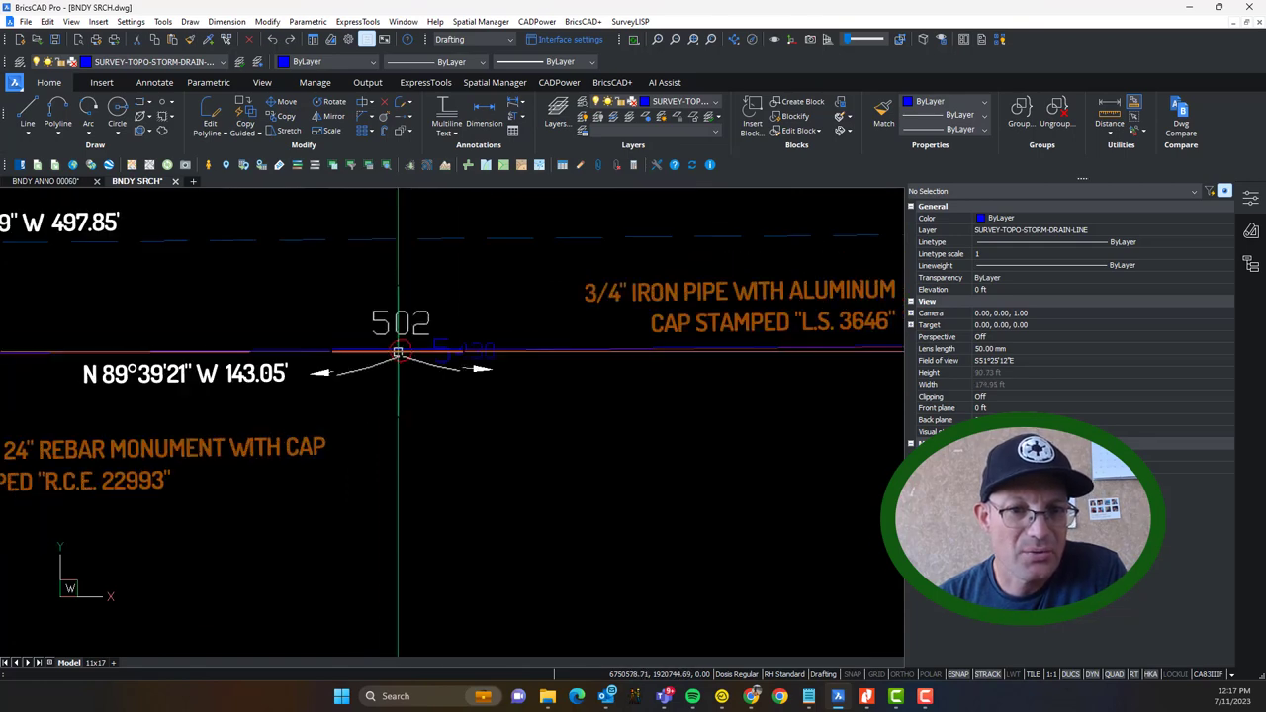
scroll(397, 352, "down", 2)
scroll(397, 336, "up", 2)
key("Escape")
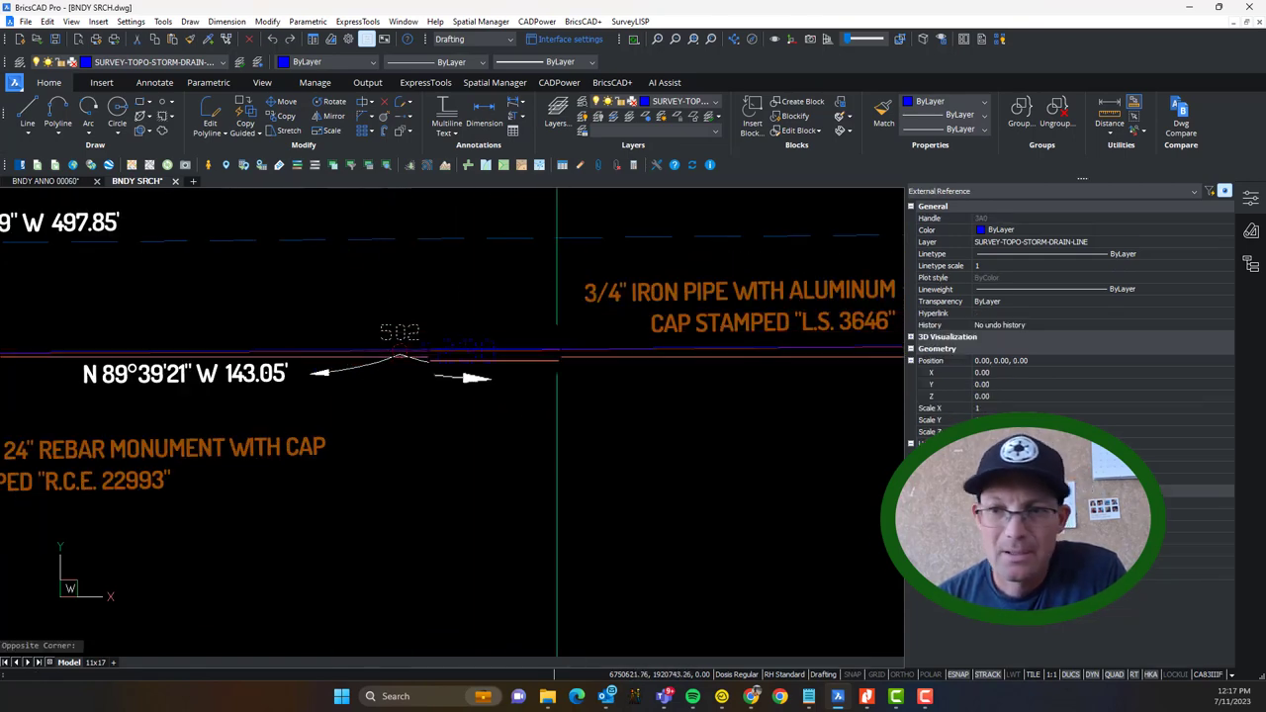
Step: Return to the BNDY ANNO 00060 drawing at the SDF multileader
left_click(1192, 10)
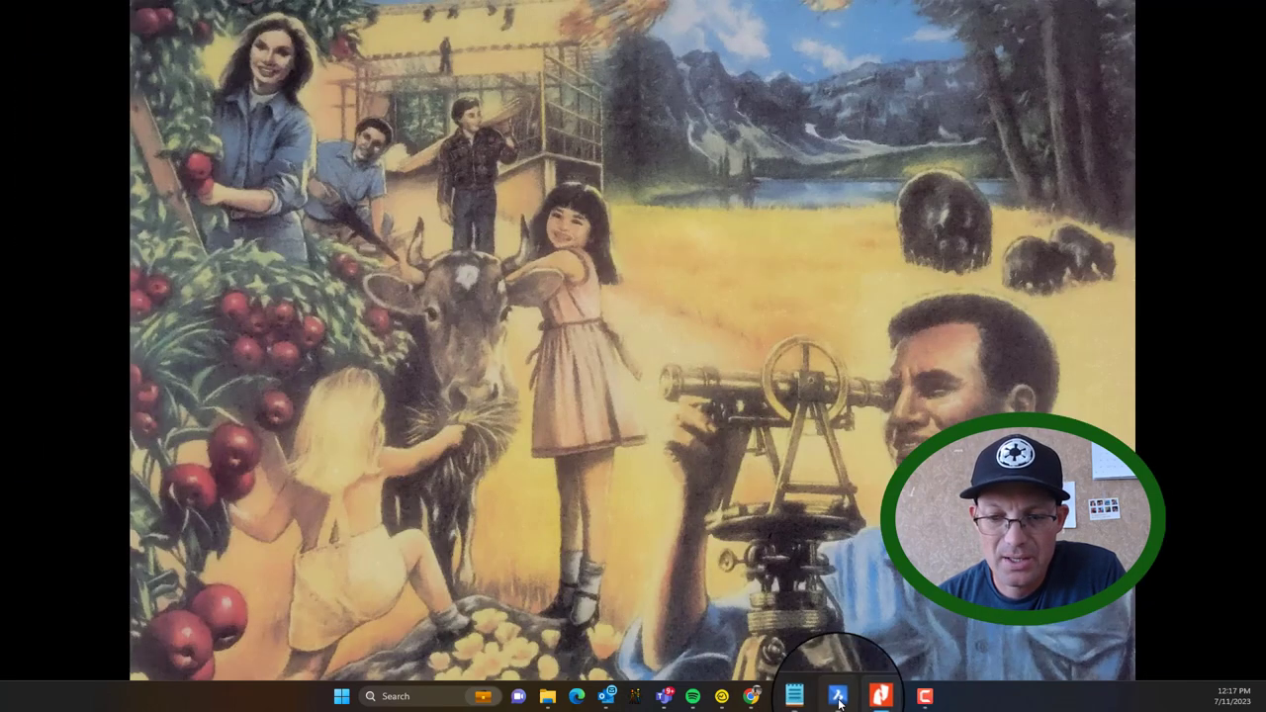
left_click(838, 697)
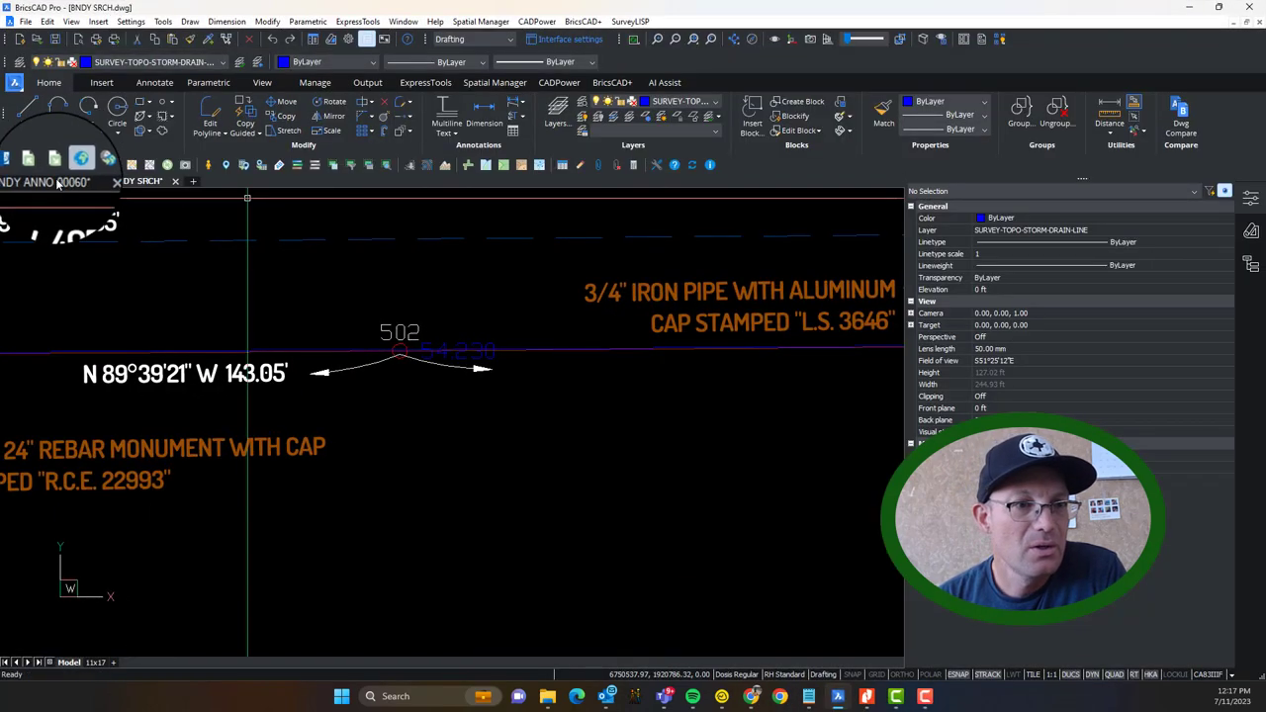
left_click(58, 183)
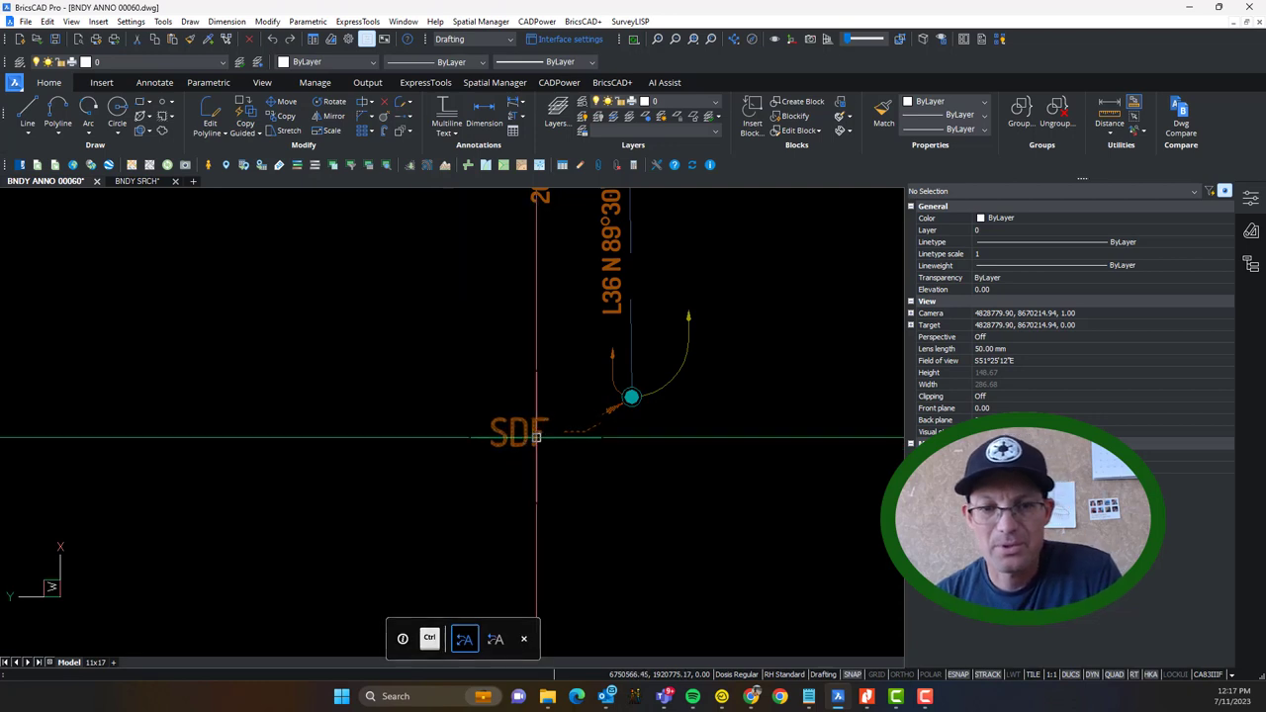
Step: Replace the SDF multileader text with "M502: FOUND 5/8 INCH REBAR IN MONUMENT WELL. PER RX."
scroll(535, 437, "up", 3)
double_click(539, 441)
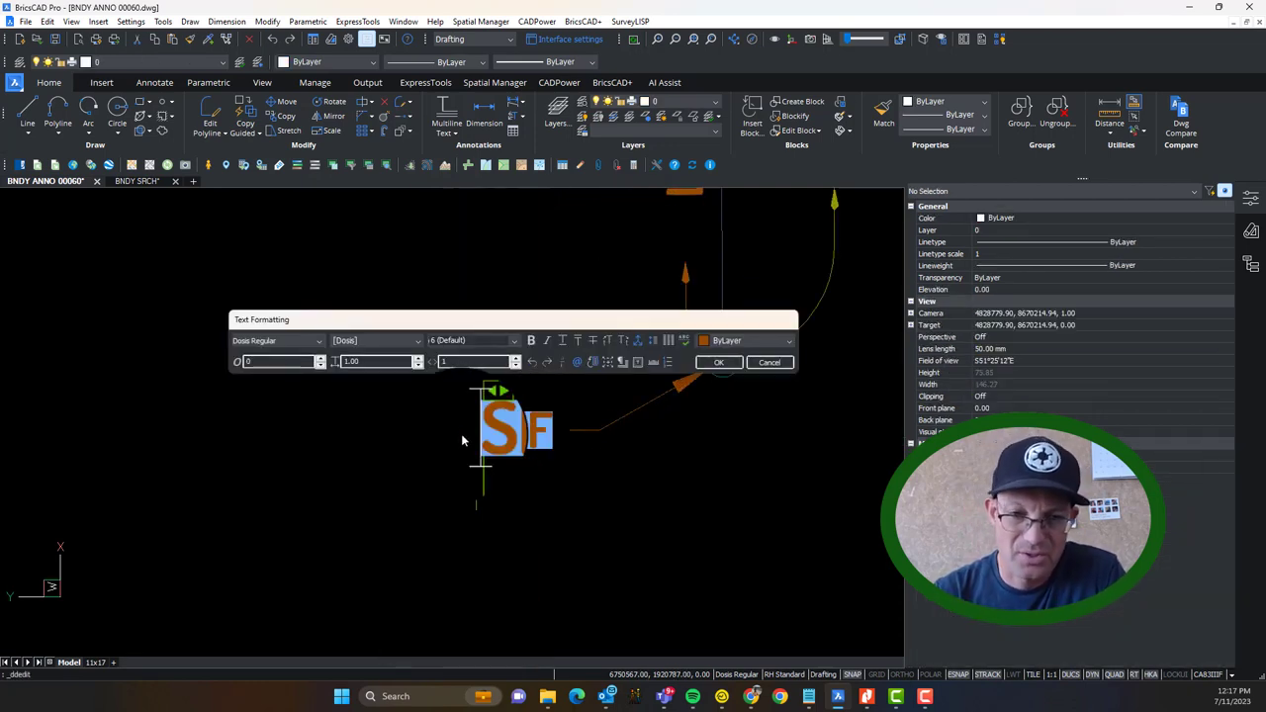
type("M")
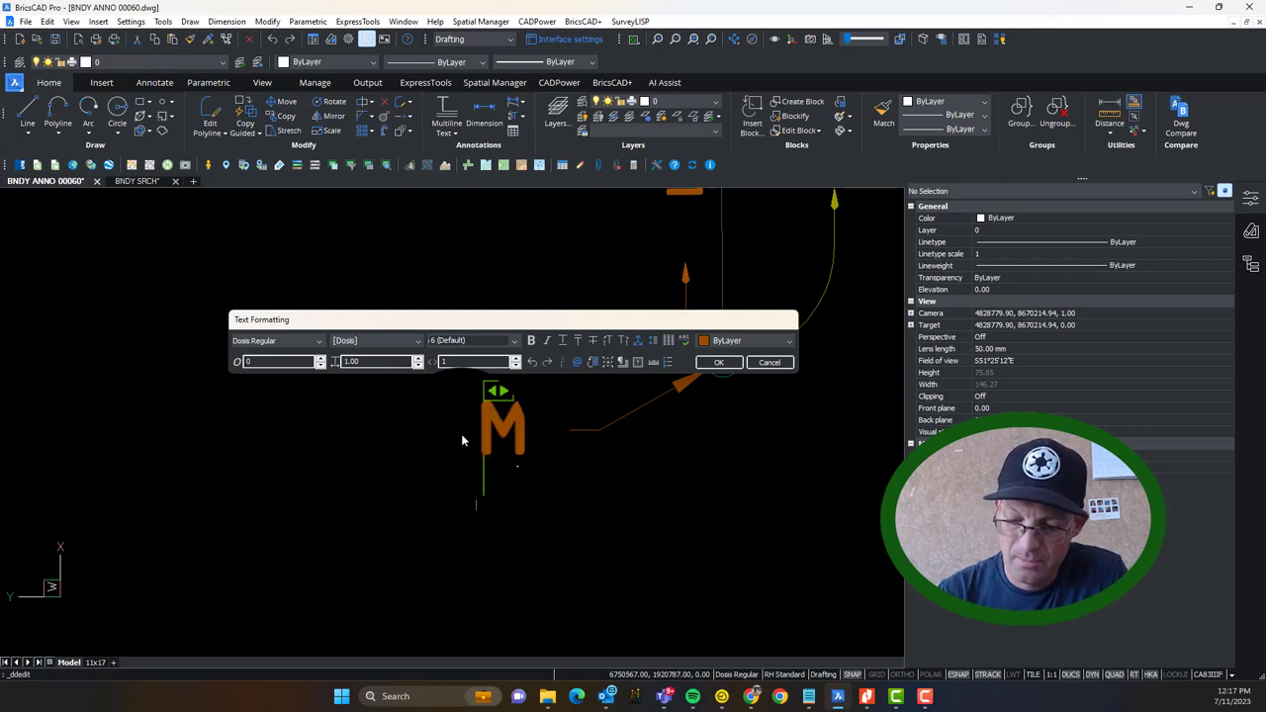
type("02:")
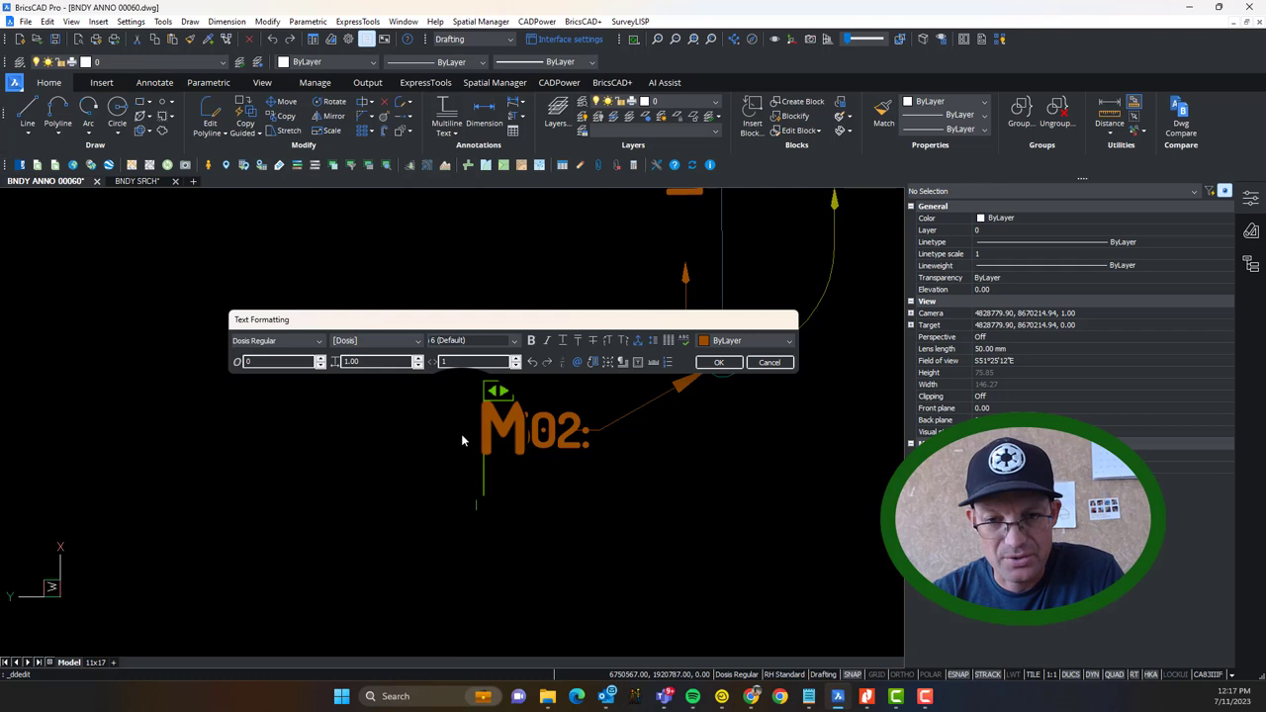
type(" FOUND")
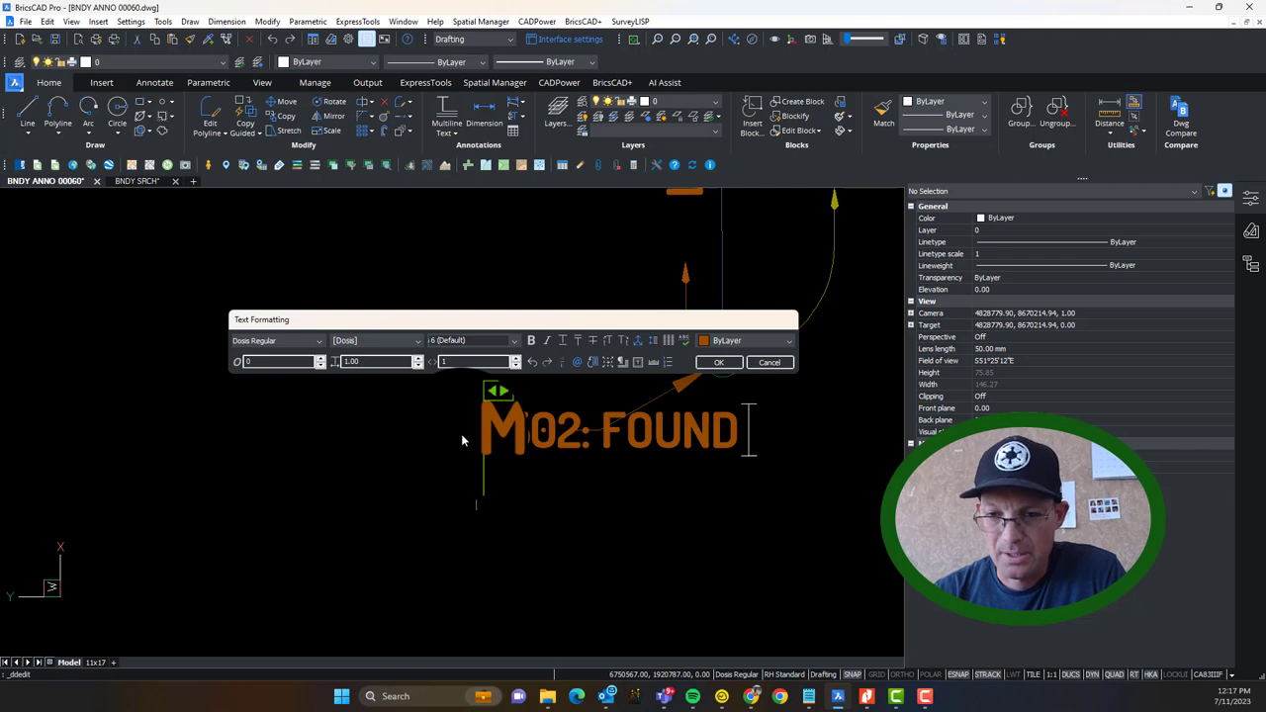
type("5/*")
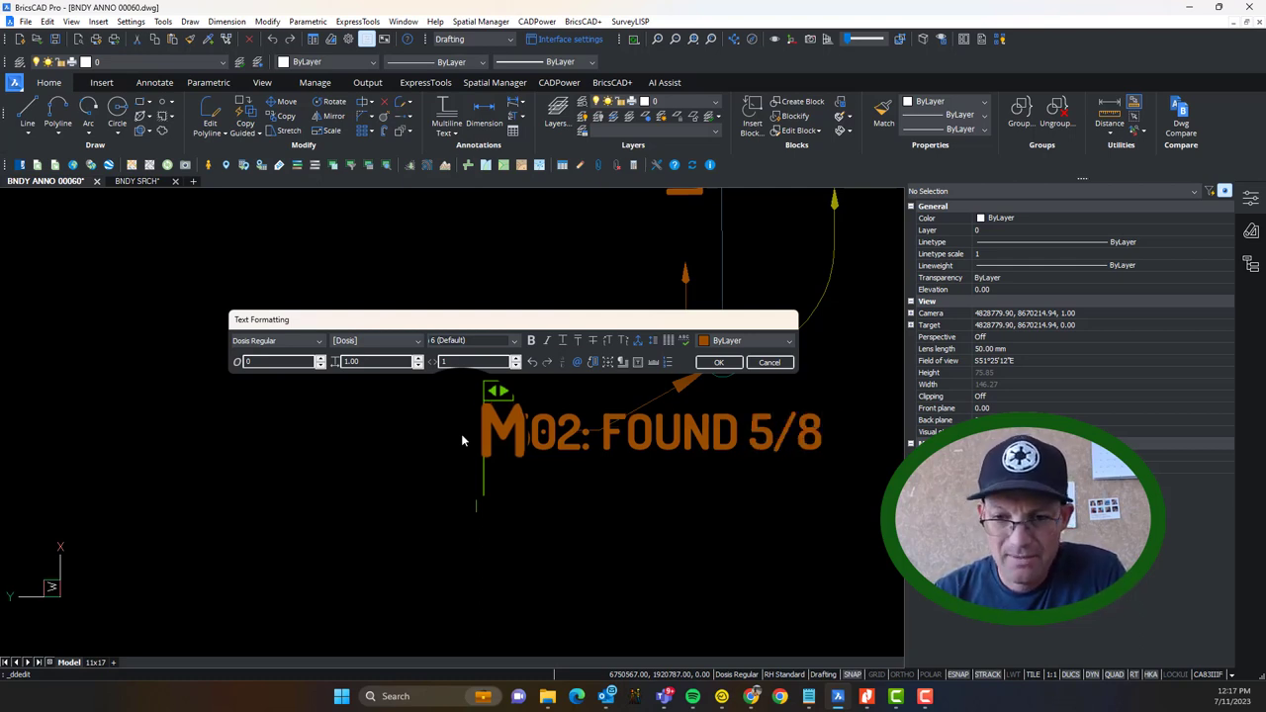
type(" INCH")
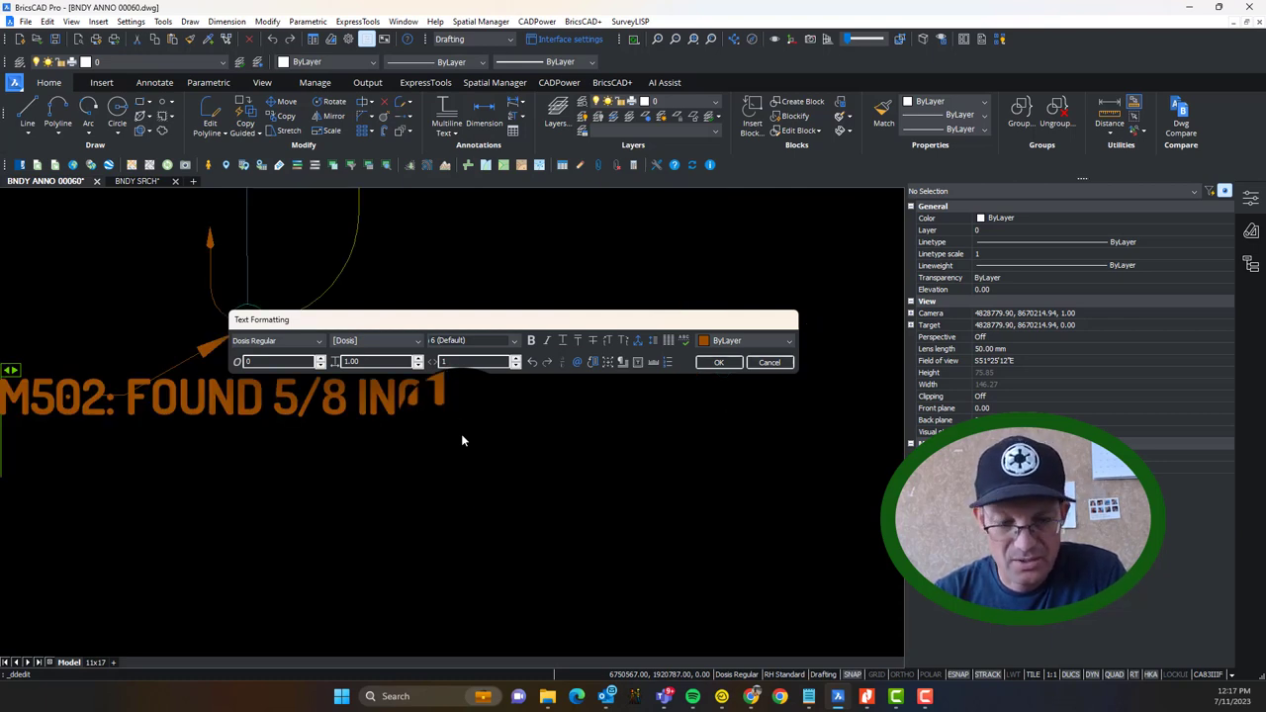
type(" REBAR IN")
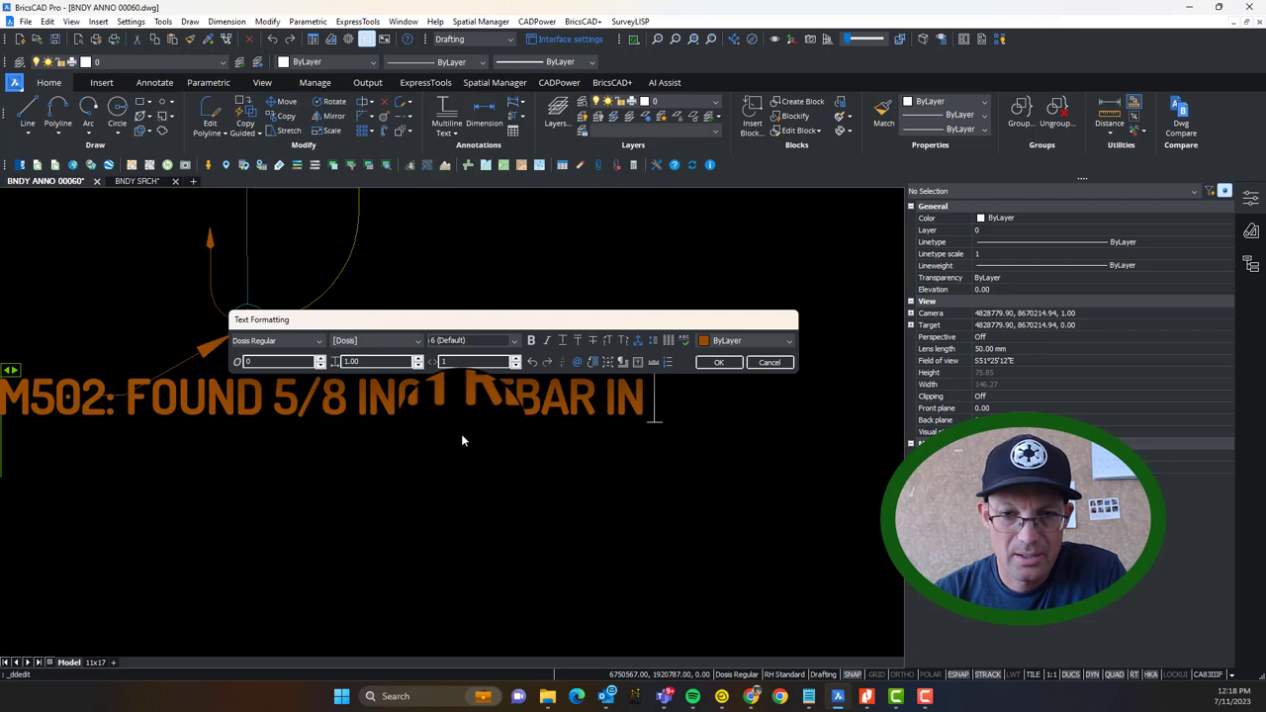
type(" MONUMENT WEL")
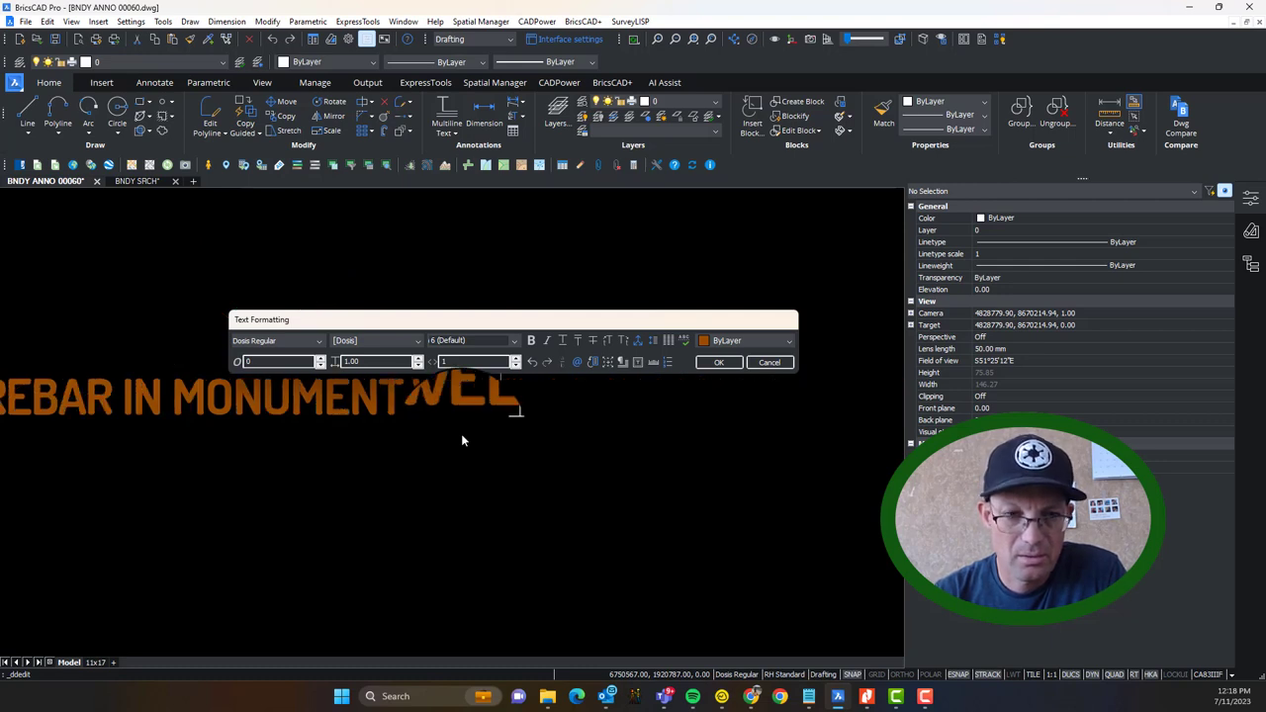
type(".")
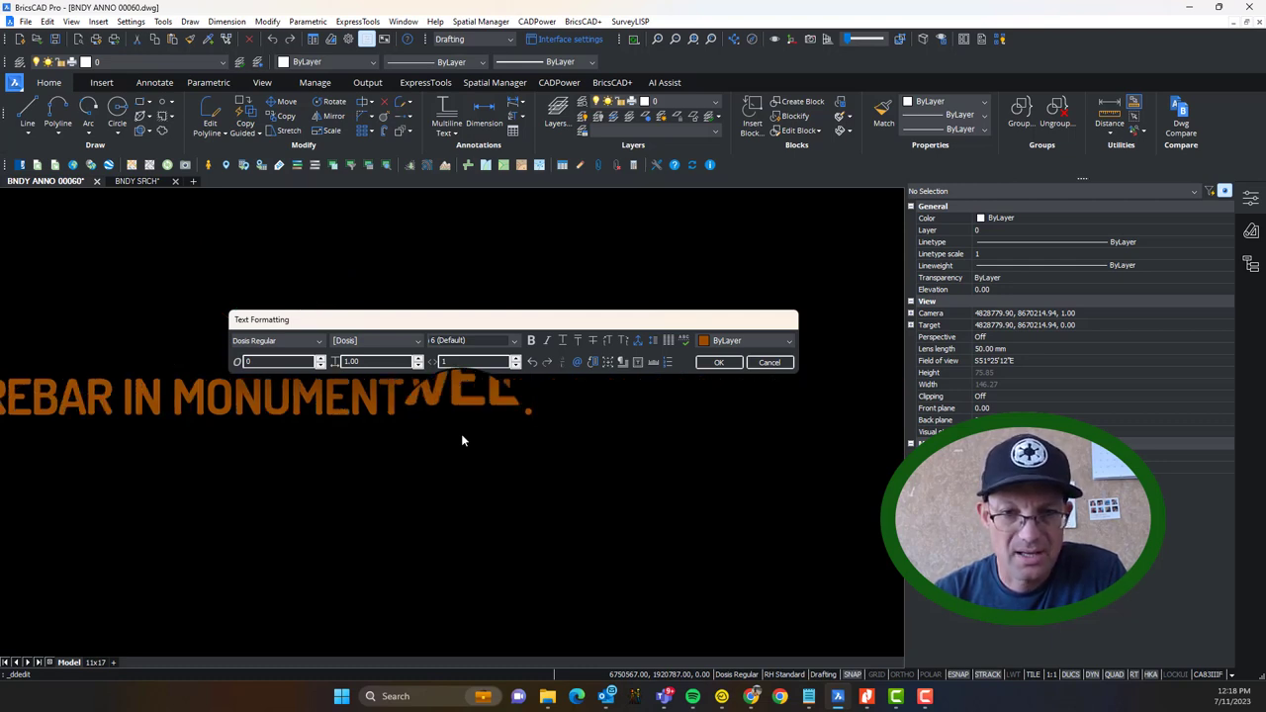
type(" PER R")
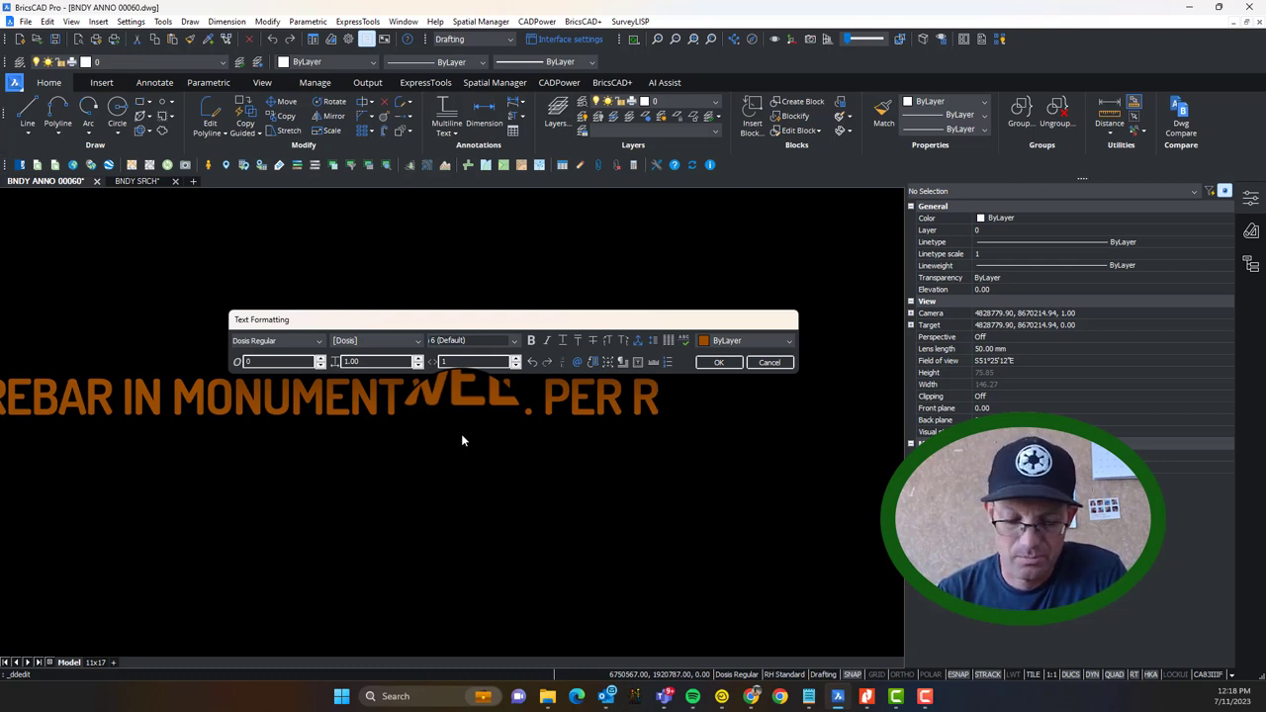
left_click(723, 362)
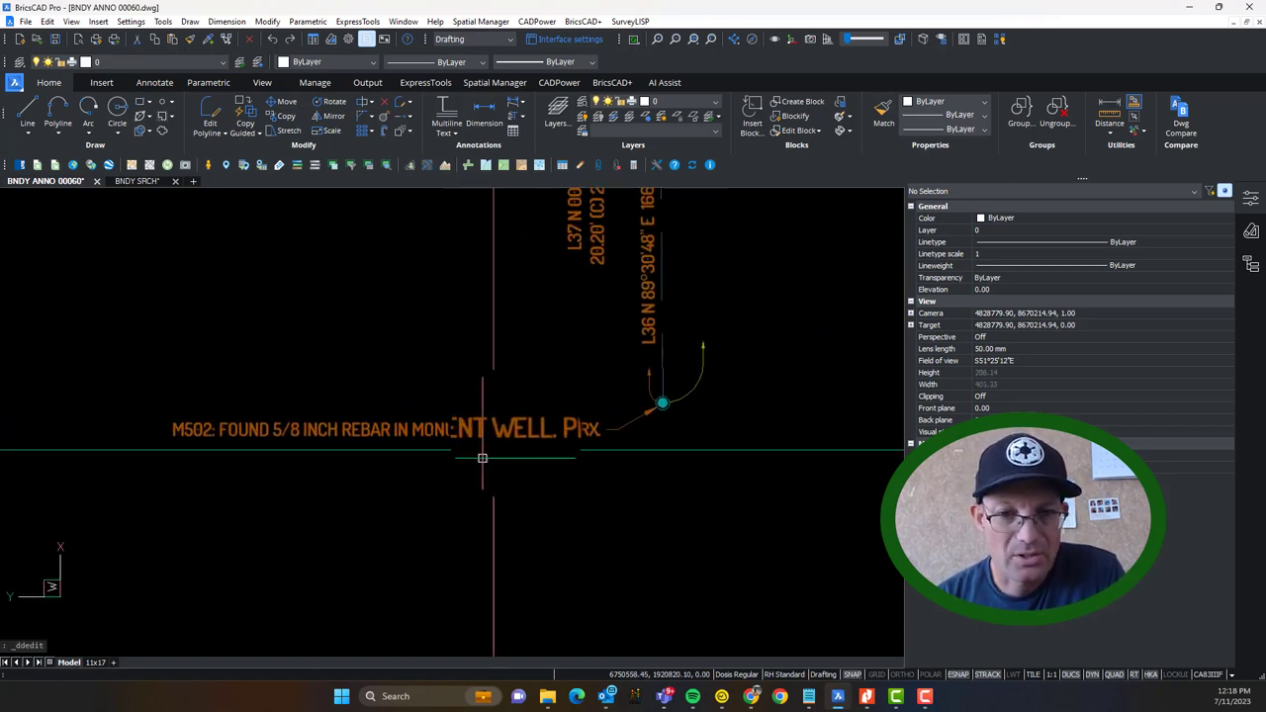
key("Escape")
Step: Break the M502 callout text into three lines after "INCH" and "WELL.", ending with "PER RX."
scroll(540, 453, "up", 2)
left_click(545, 425)
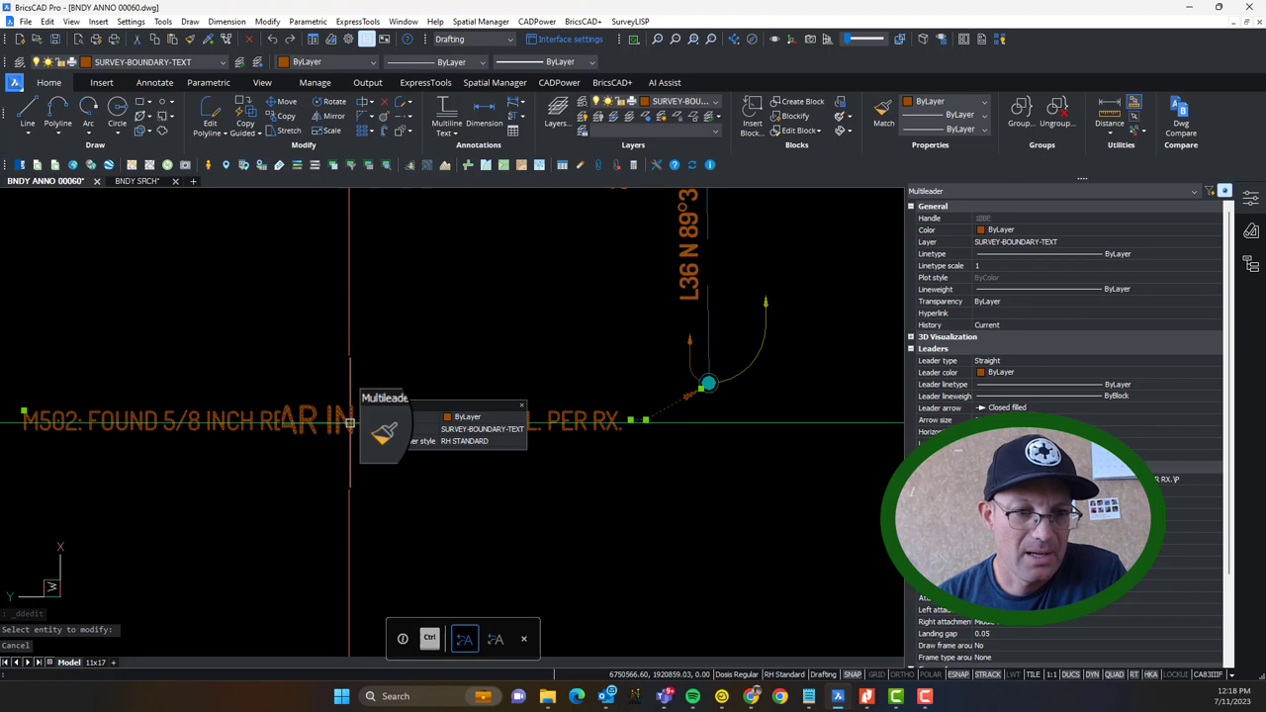
double_click(273, 426)
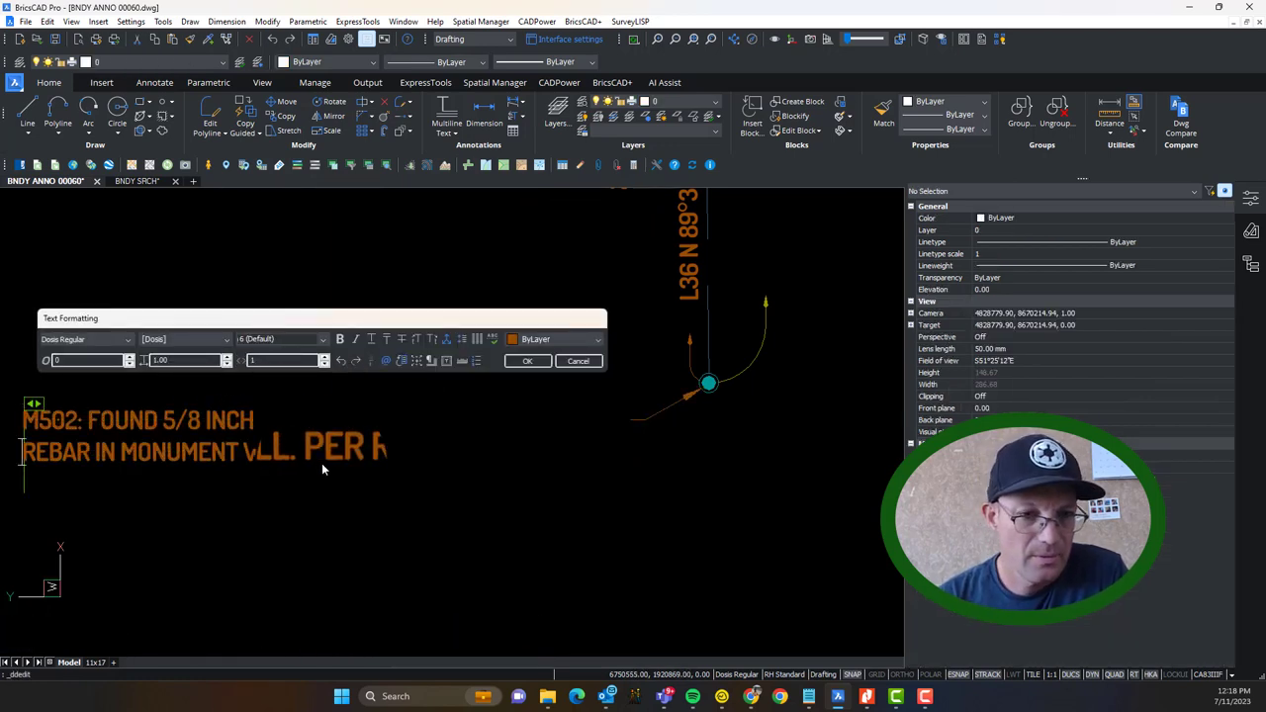
key("Return")
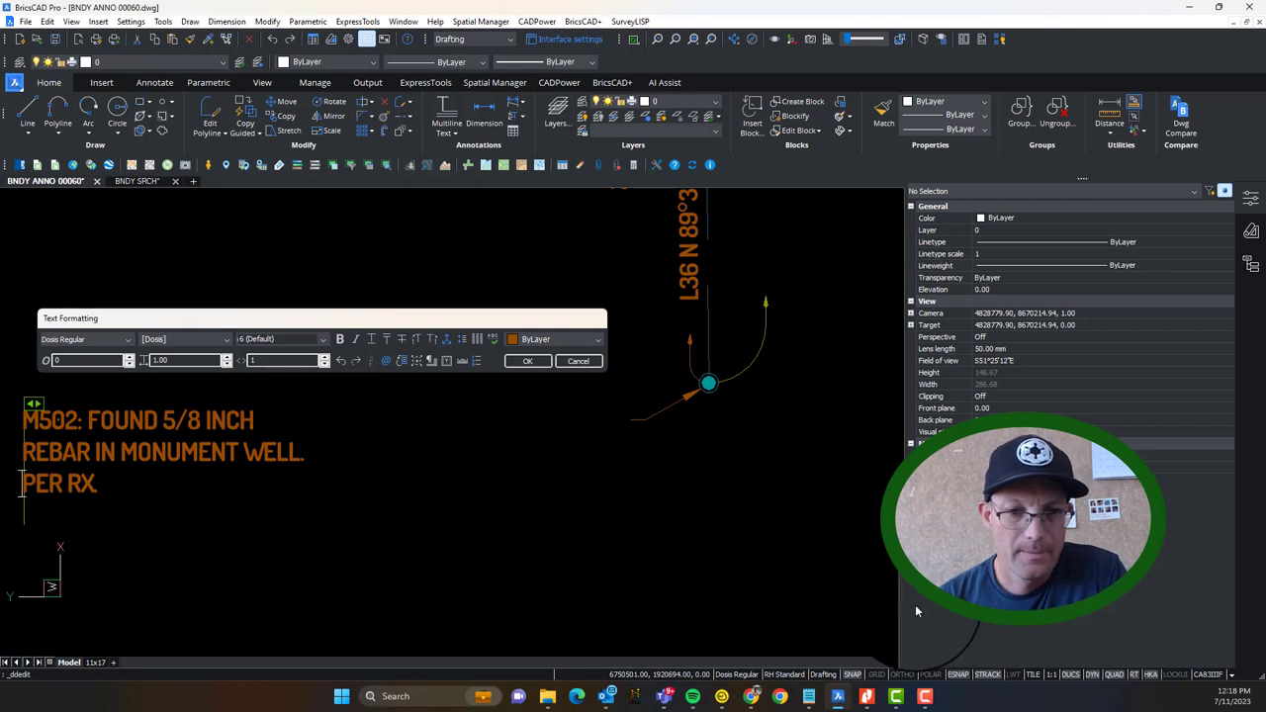
type(".")
left_click(723, 520)
key("Escape")
Step: Set the M502 multileader's text justification to right
left_click(554, 472)
left_click(461, 396)
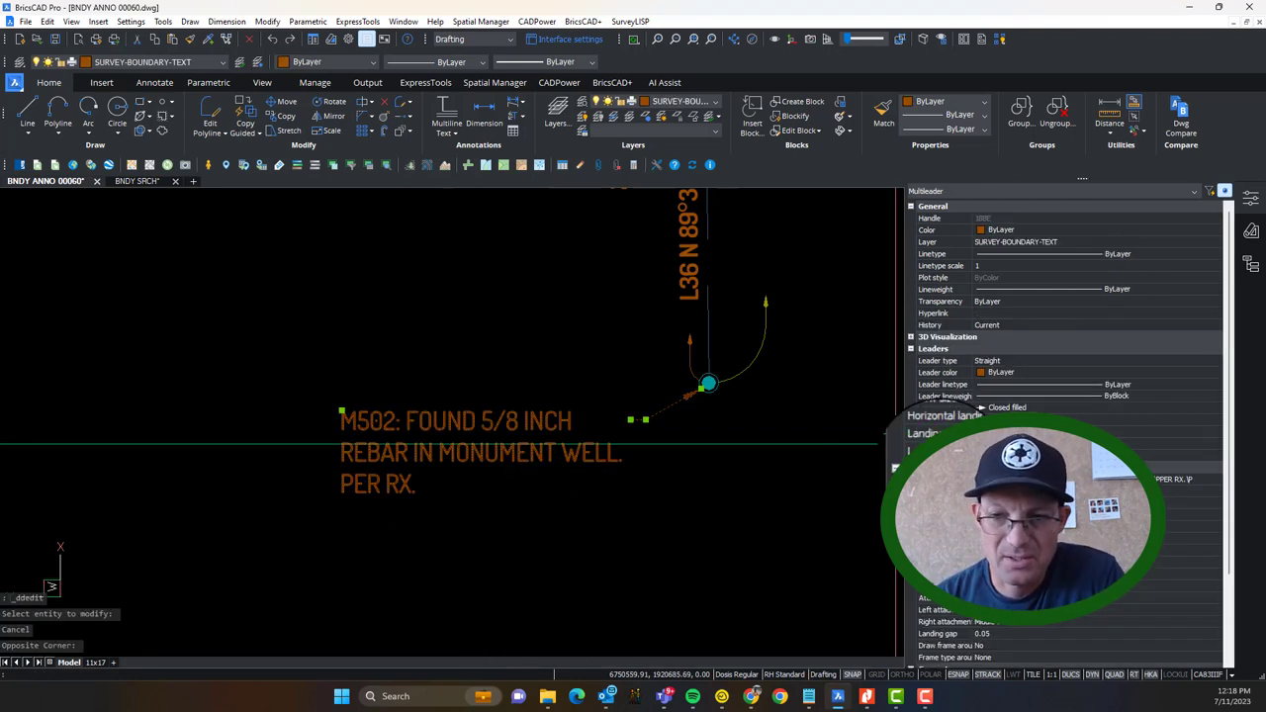
left_click(1069, 503)
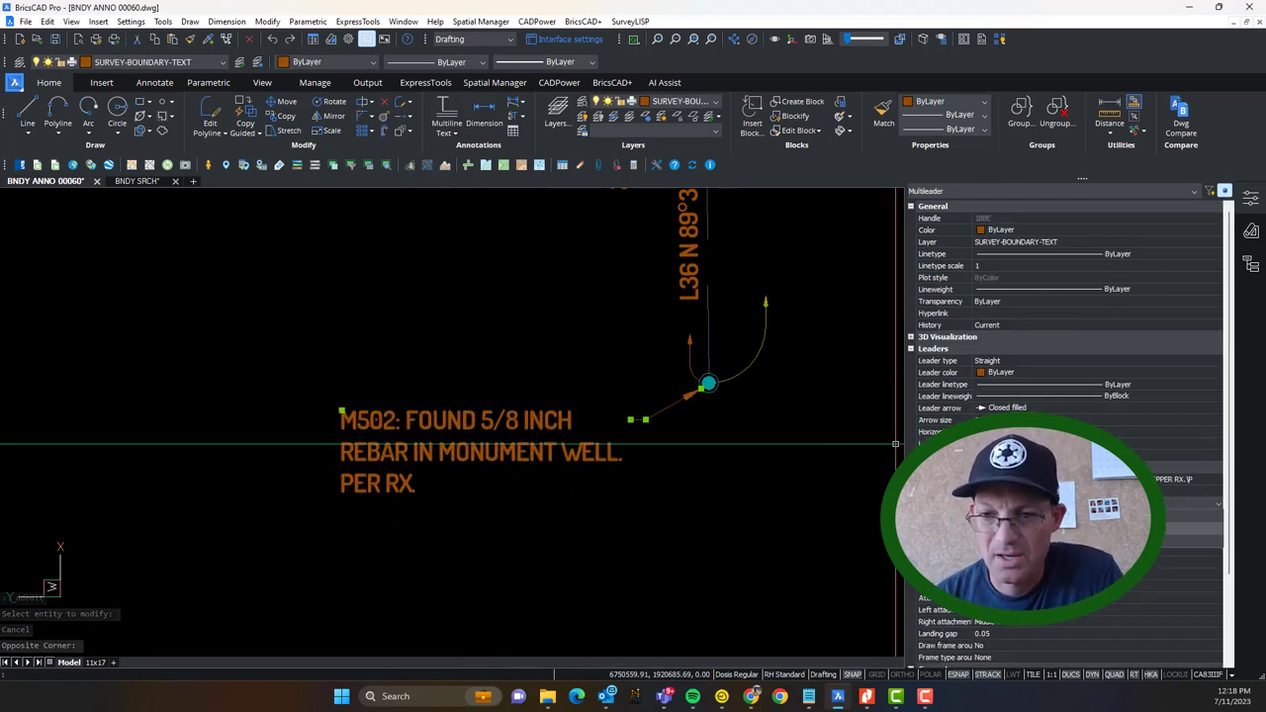
left_click(1029, 541)
key("Escape")
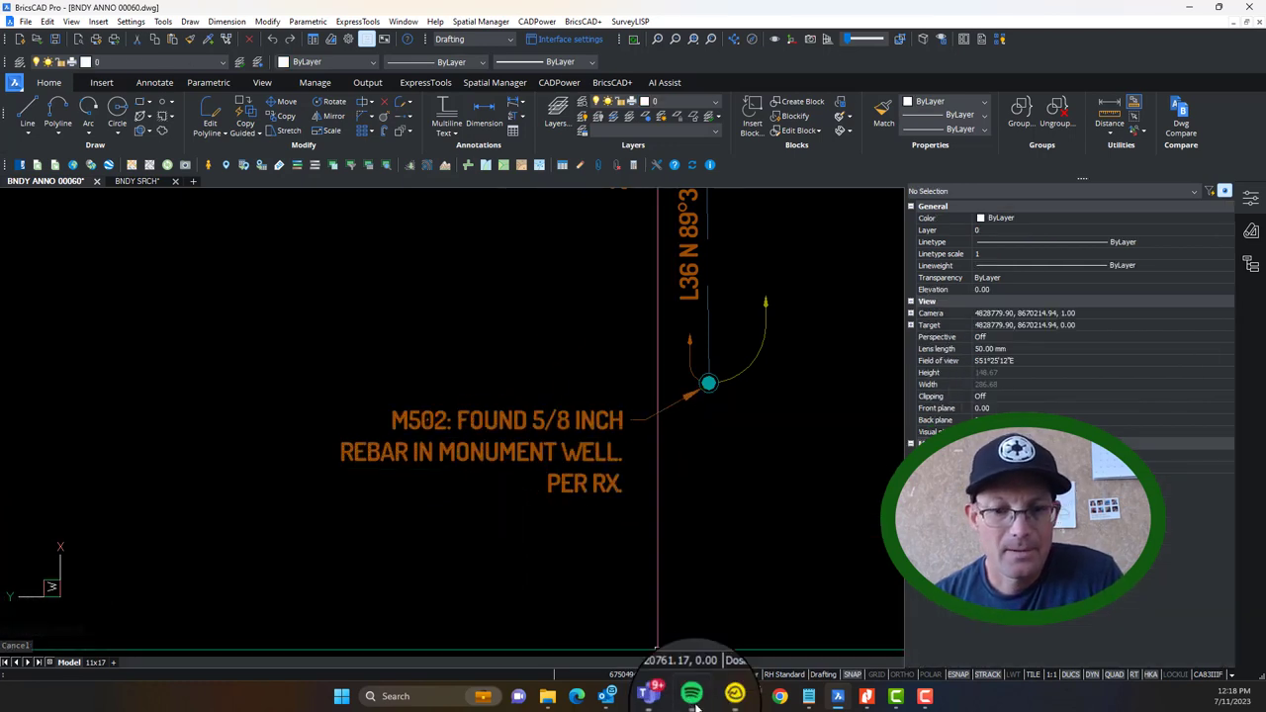
Step: Open the SHEET 01 drawing from the project's Mapping > ECE folder and accept the proxy information to reach its record references list
left_click(35, 39)
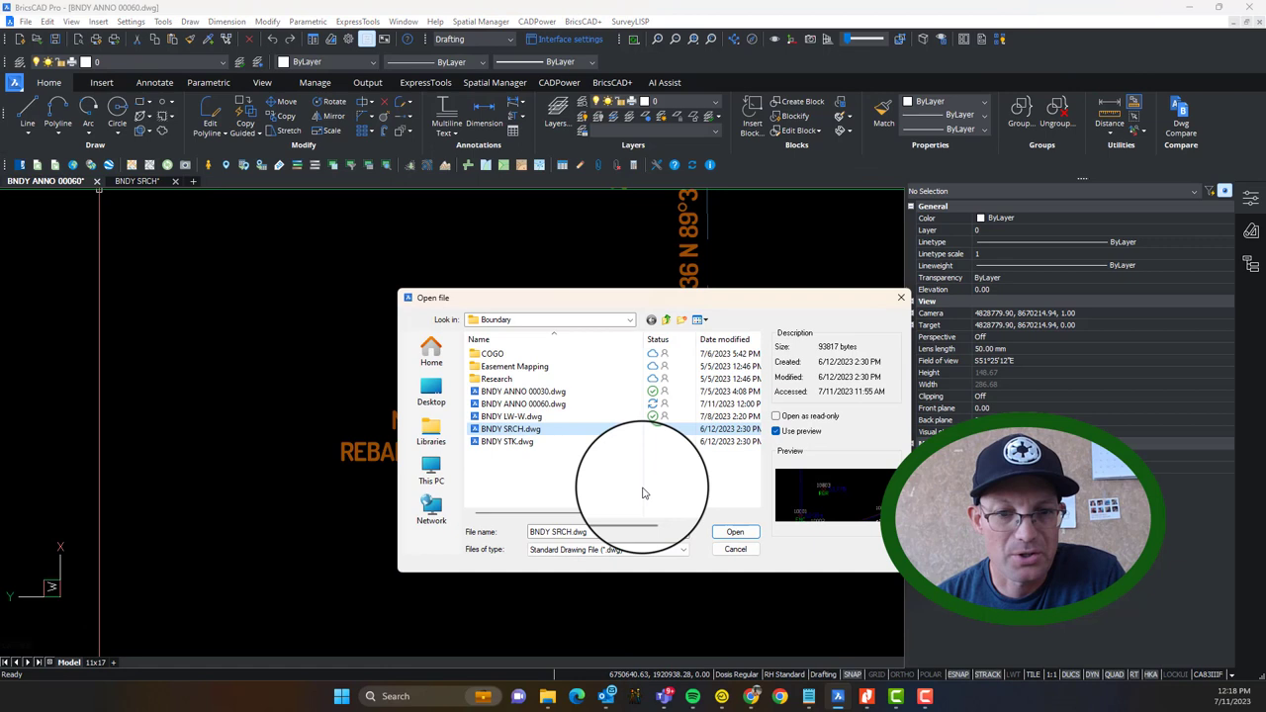
left_click(665, 321)
scroll(537, 386, "down", 3)
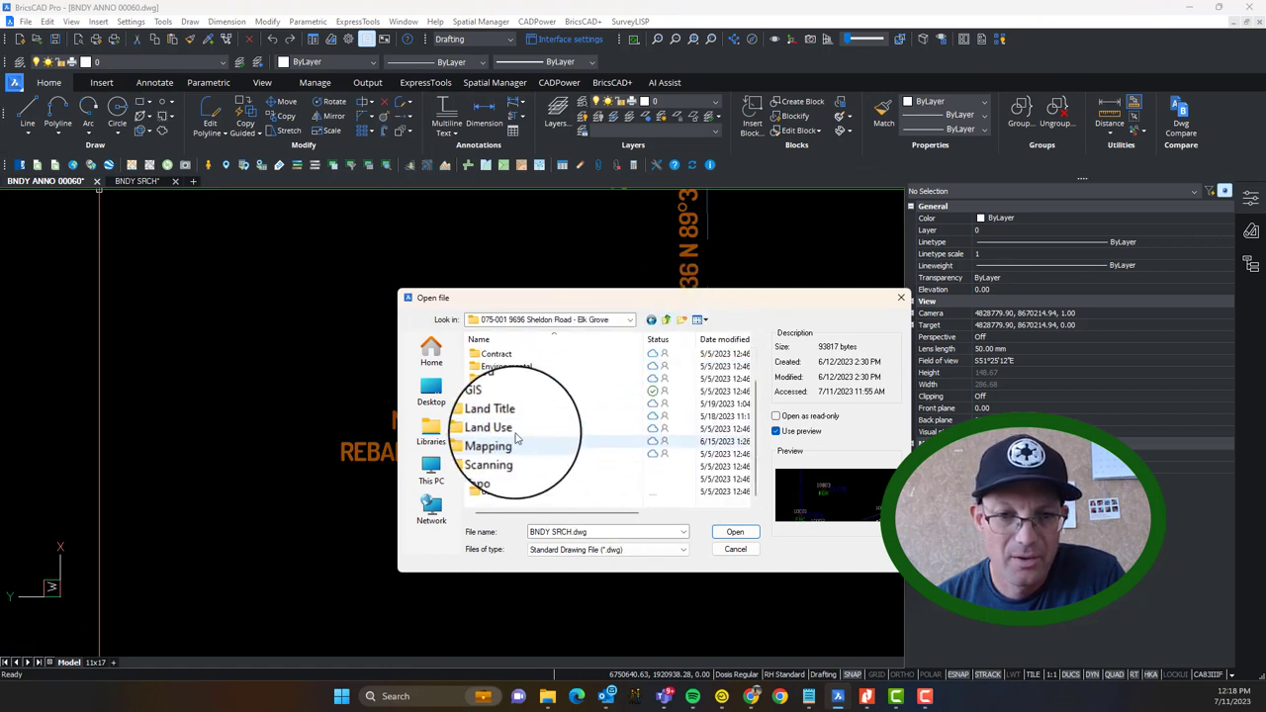
double_click(505, 393)
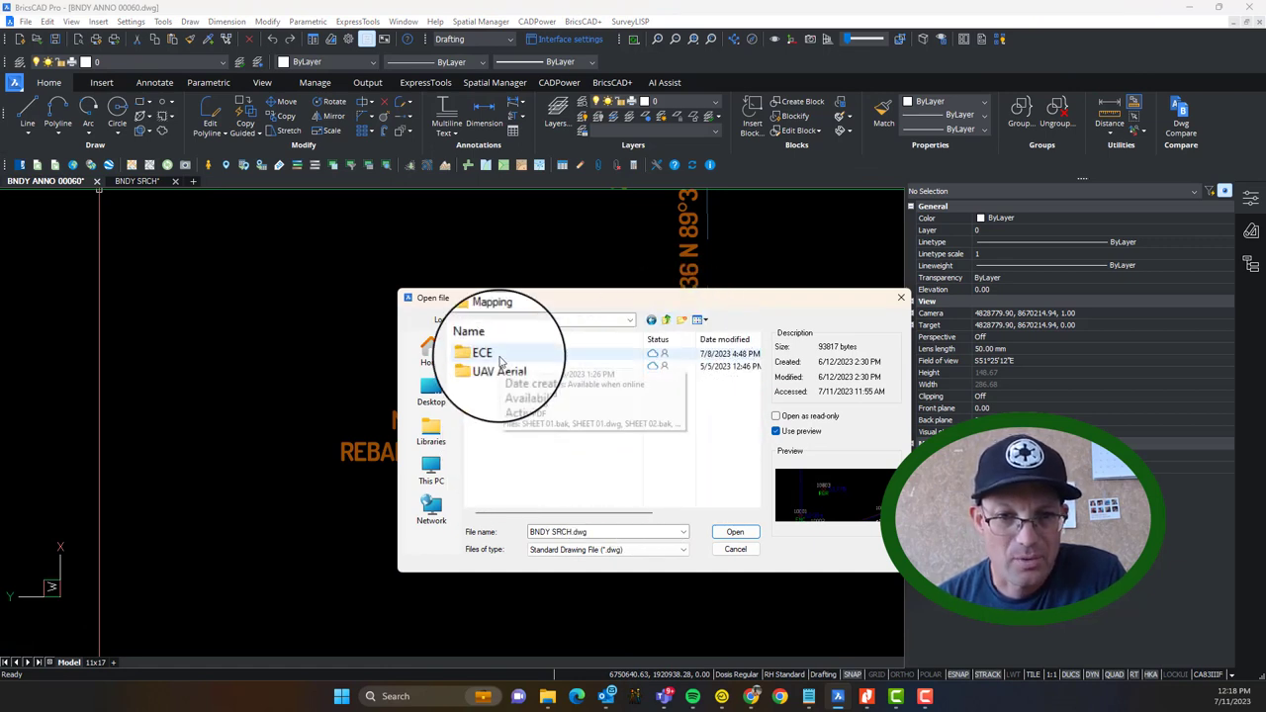
double_click(499, 362)
left_click(506, 367)
left_click(729, 527)
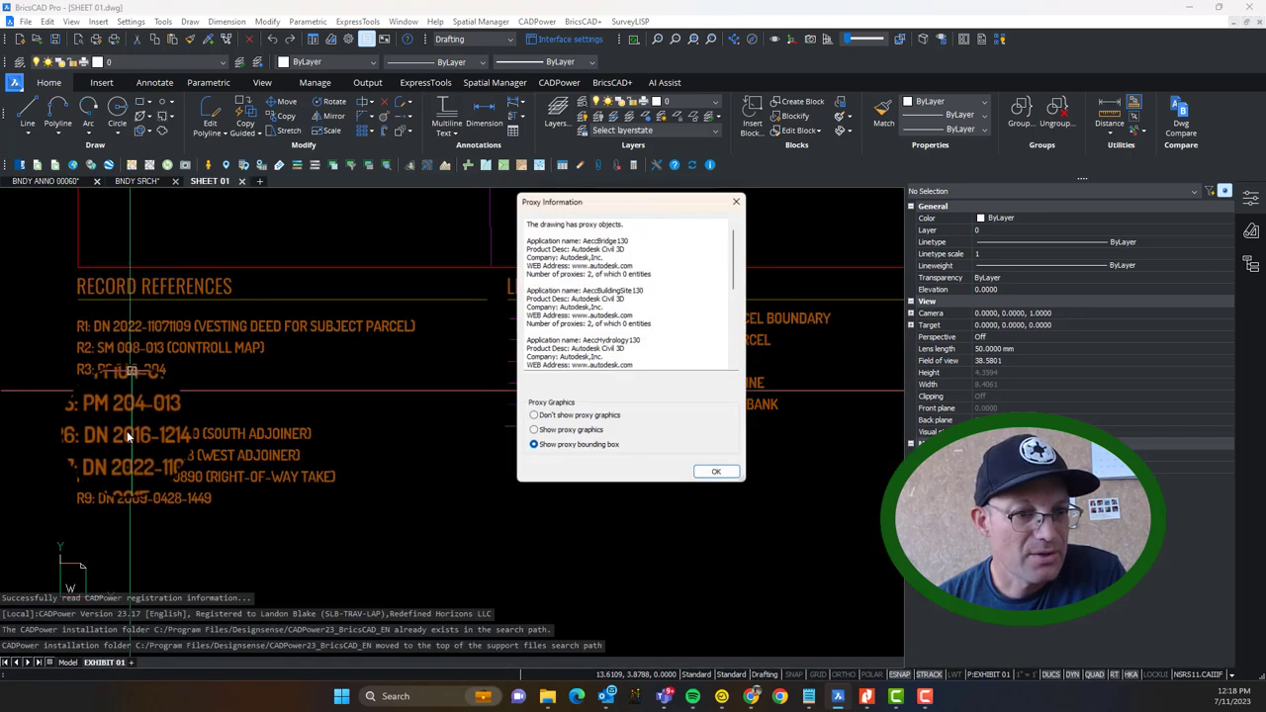
left_click(725, 482)
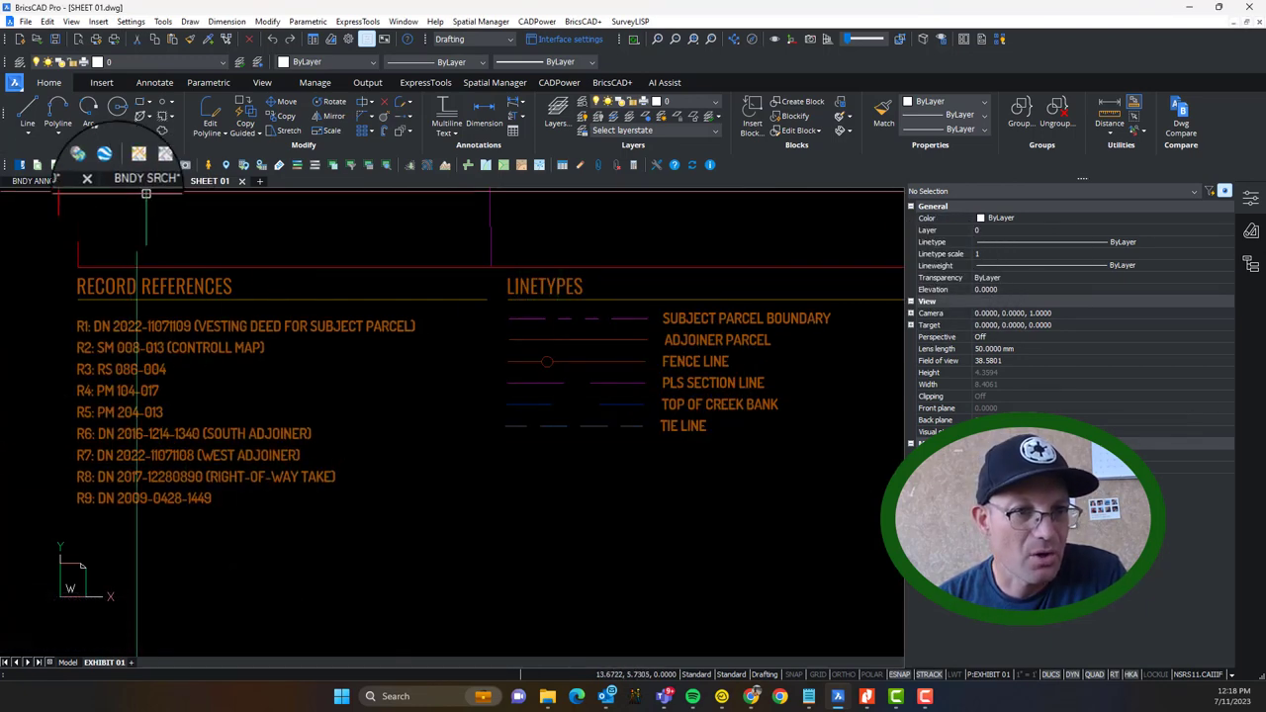
Step: Return to the BNDY ANNO 00060 drawing and change the record reference in the M502 callout to R4
left_click(45, 181)
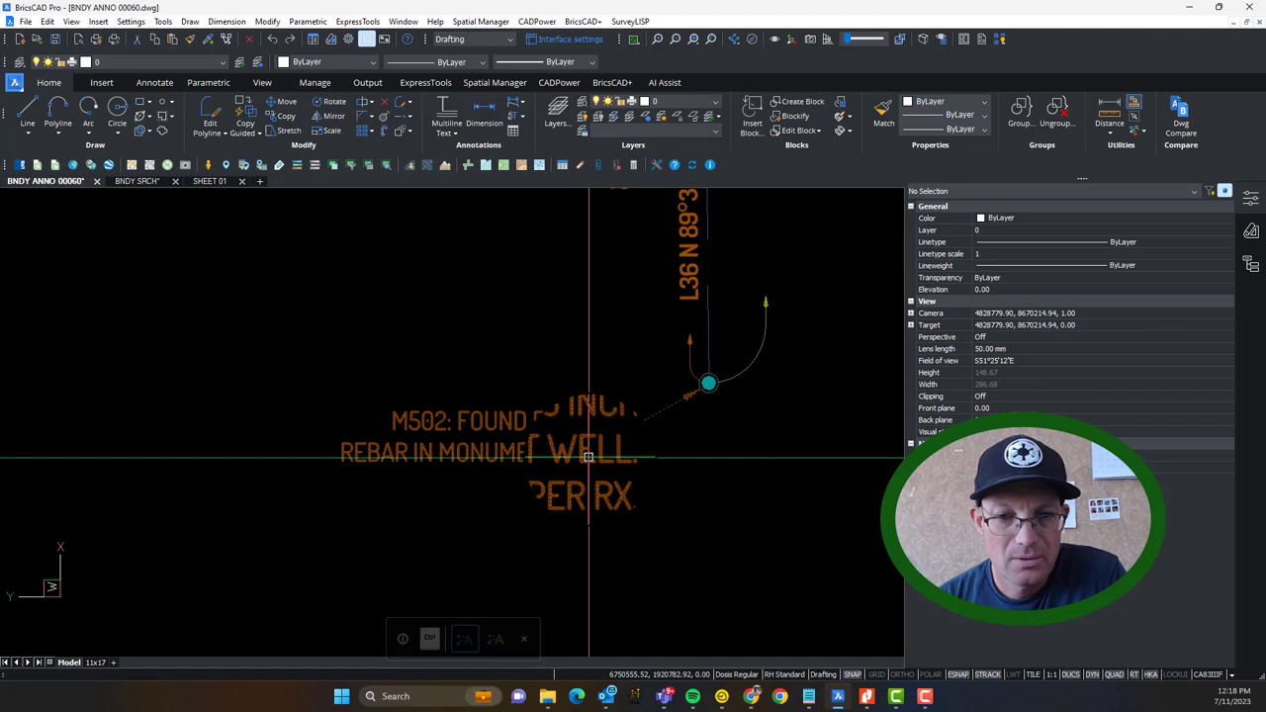
double_click(599, 474)
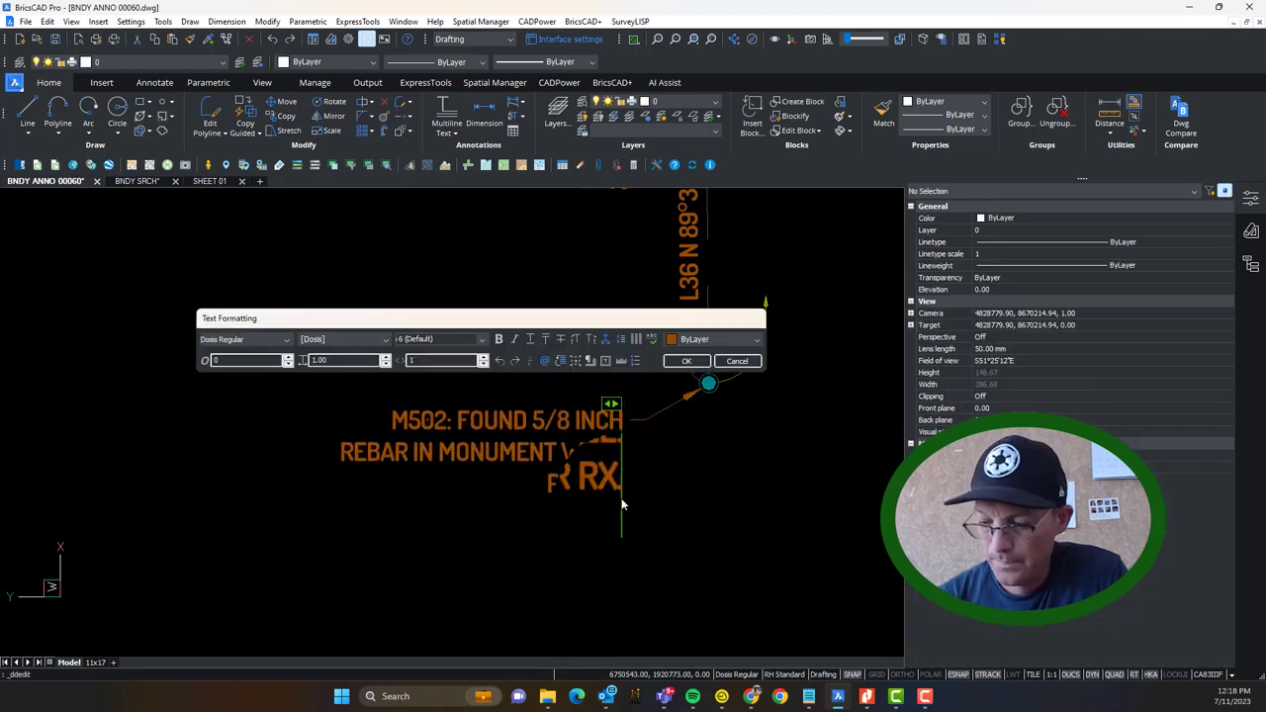
left_click(705, 508)
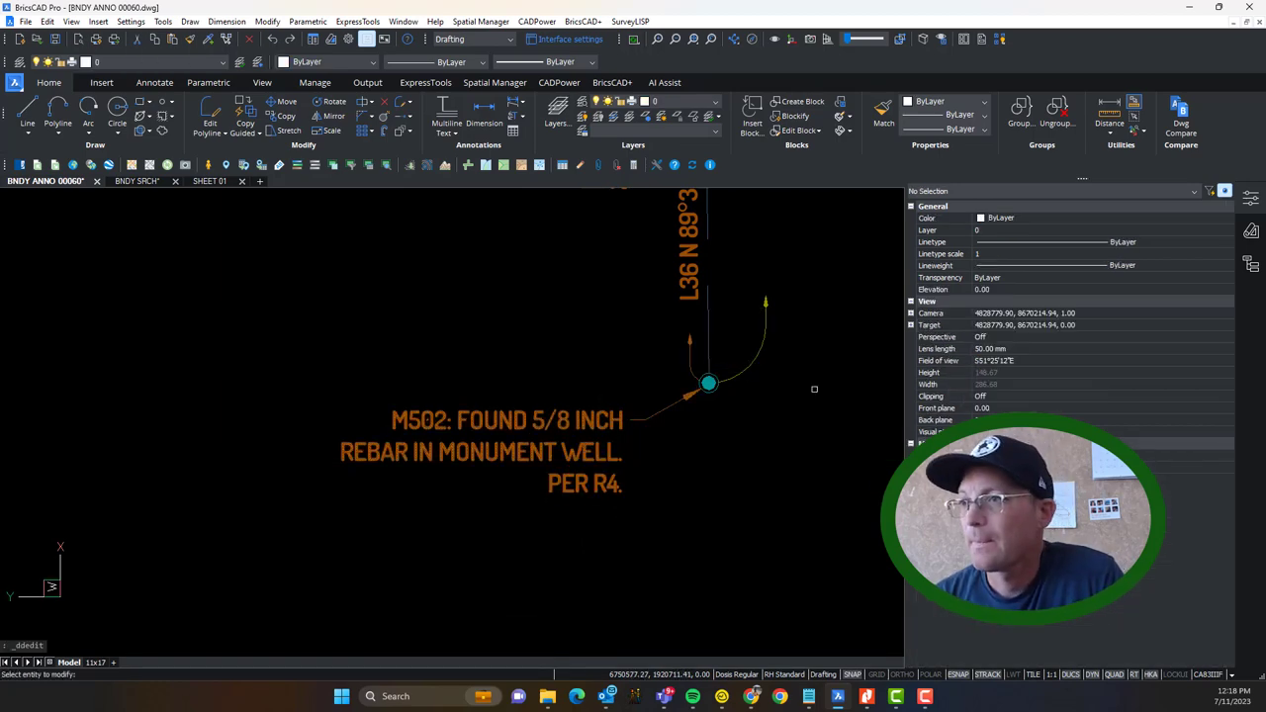
Step: Switch to Nitro Pro, compare the 104-PM-017 and 204-PM-013-002 parcel maps along Sandage Avenue, and return to the drawing
left_click_drag(1265, 107, 259, 0)
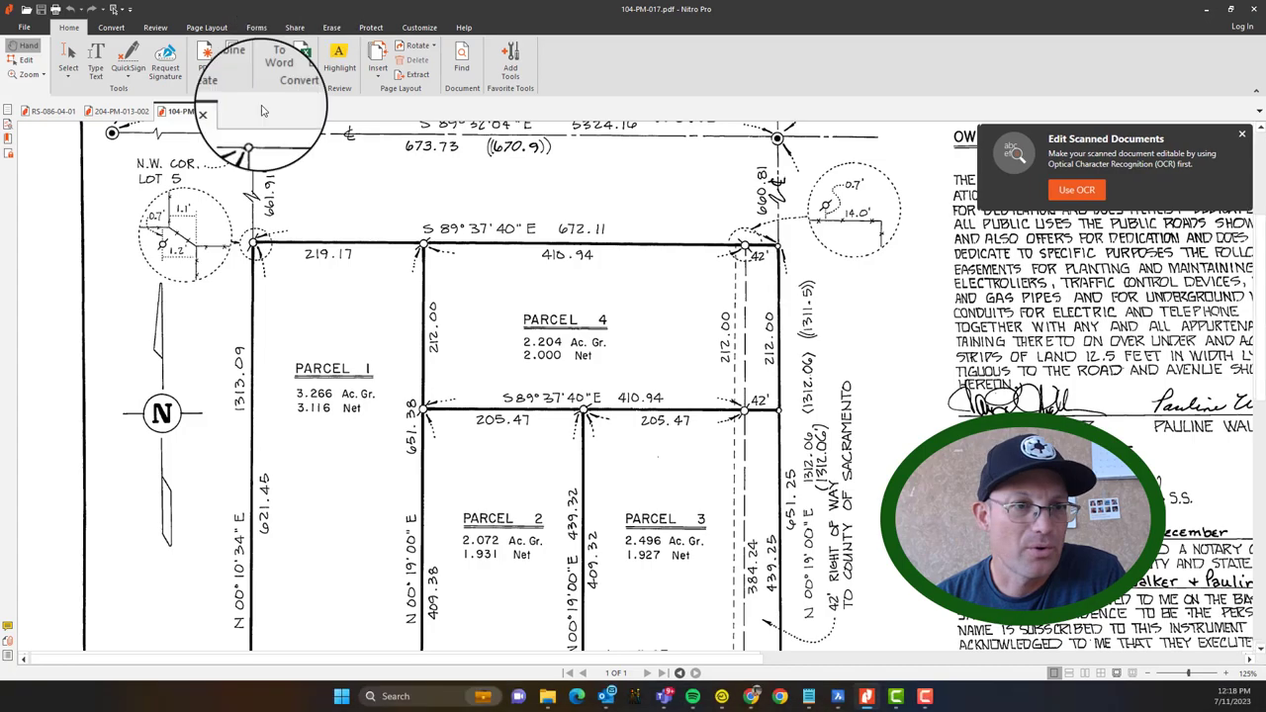
left_click(116, 112)
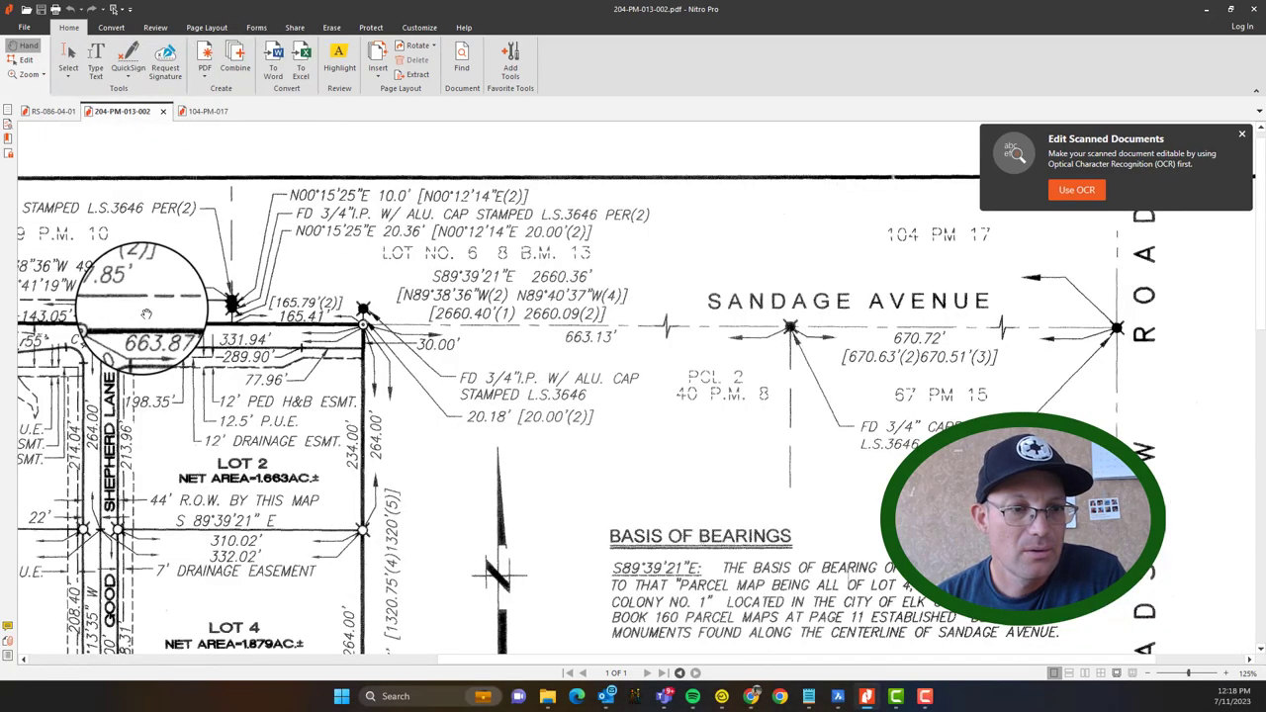
left_click_drag(290, 303, 448, 294)
left_click(203, 112)
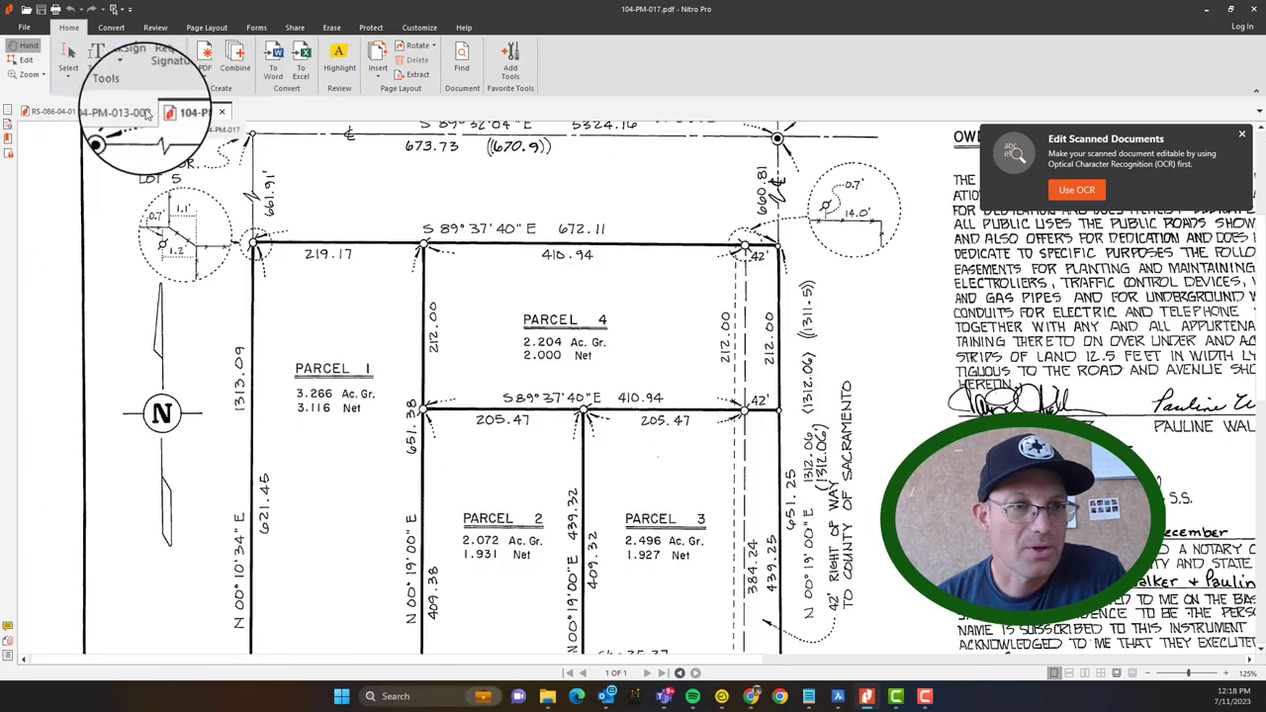
left_click(127, 111)
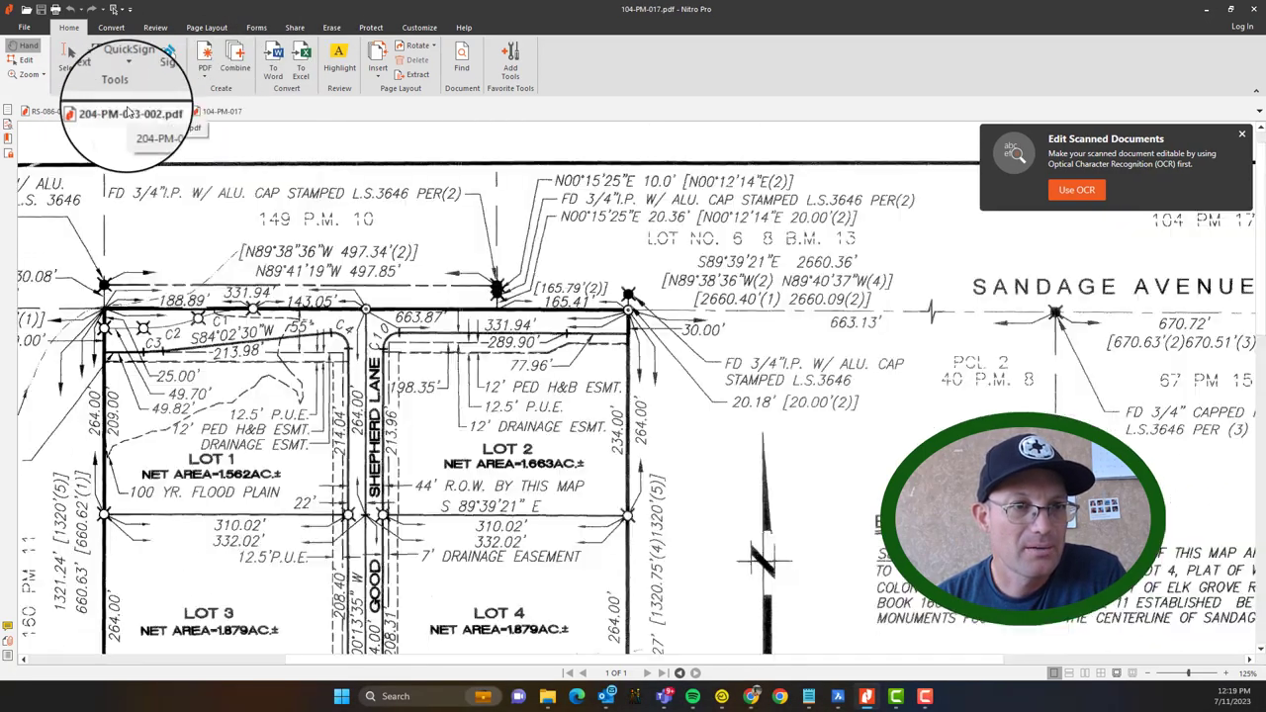
left_click(1207, 11)
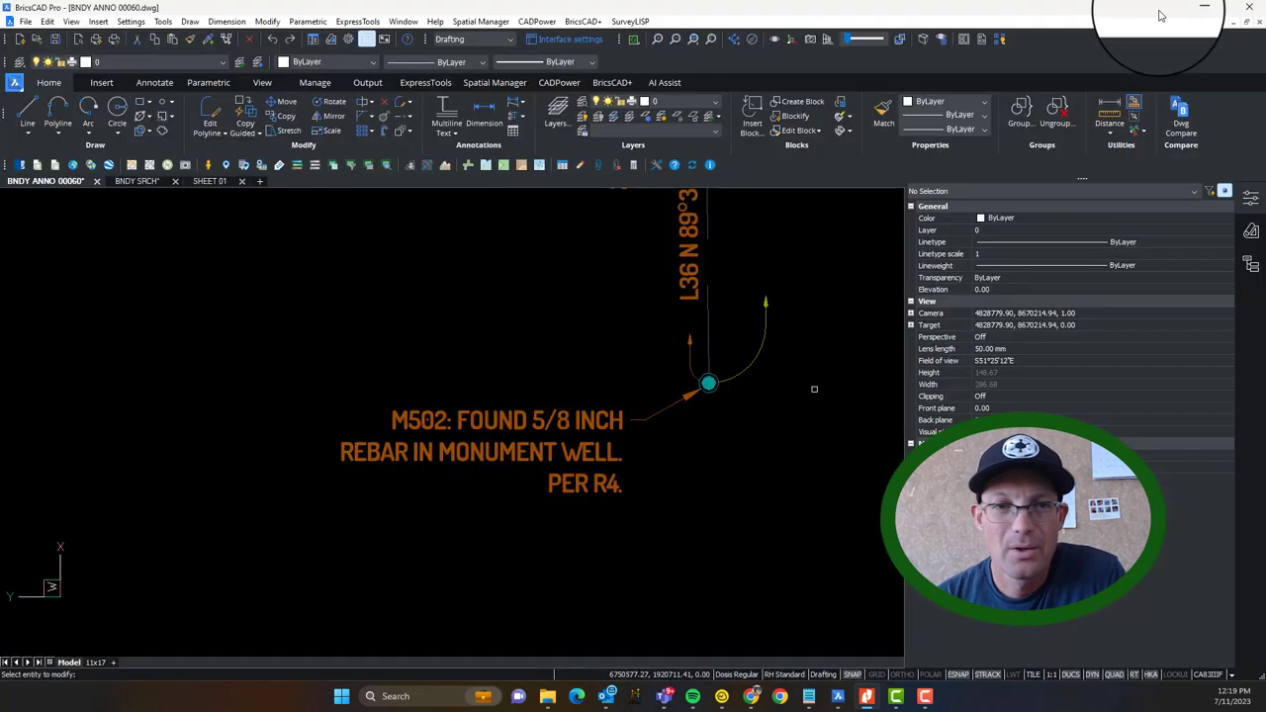
Step: Switch to the SHEET 01 drawing and check the parcel map numbers in its record references list
left_click(208, 166)
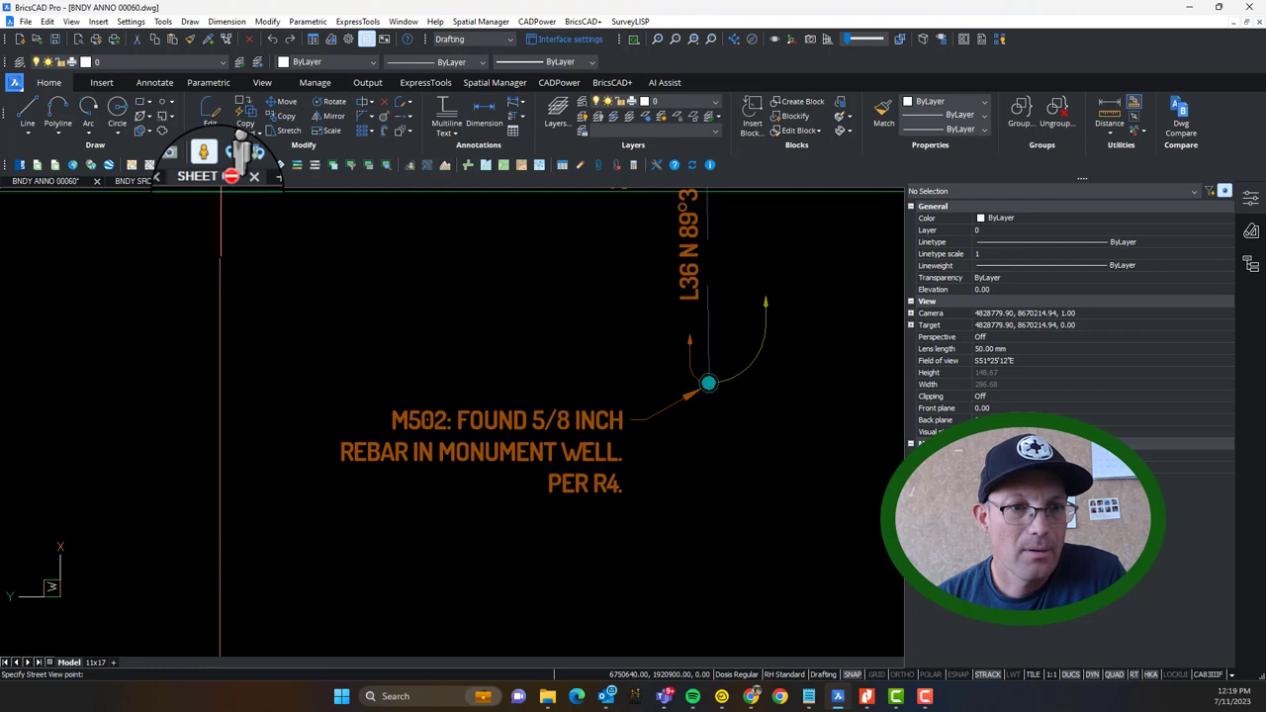
key("Escape")
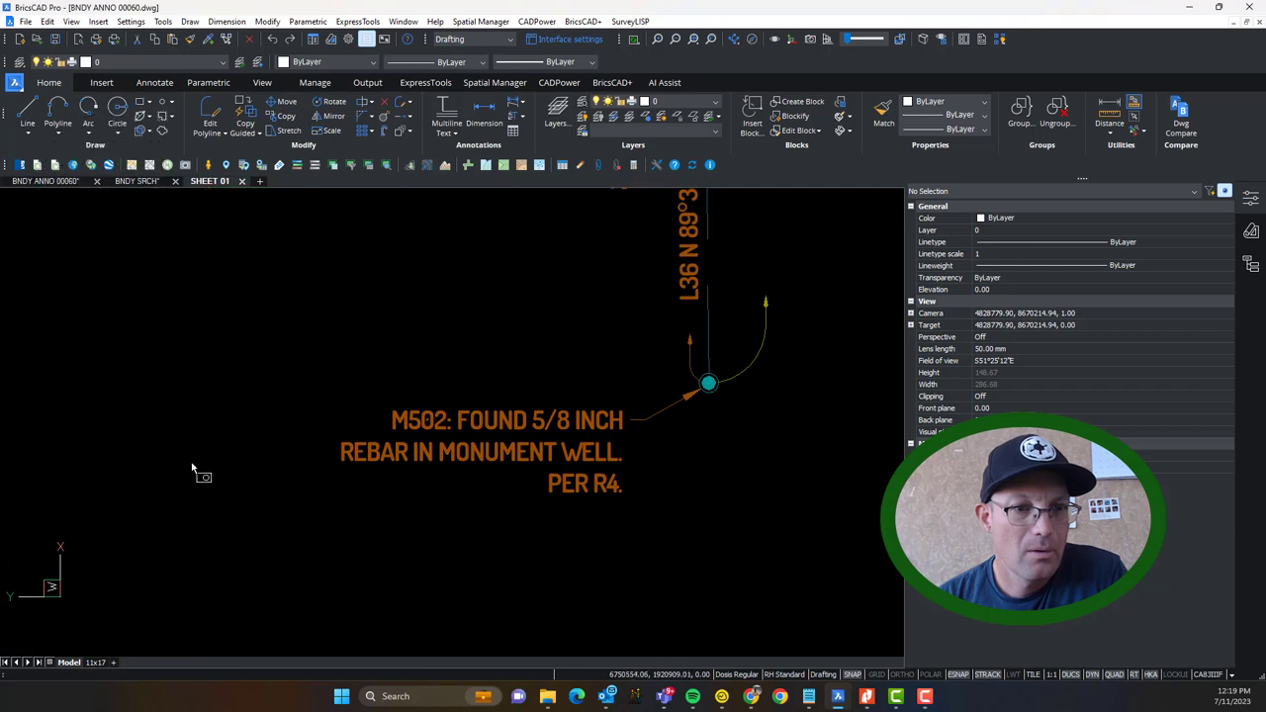
left_click_drag(192, 466, 124, 385)
left_click(210, 182)
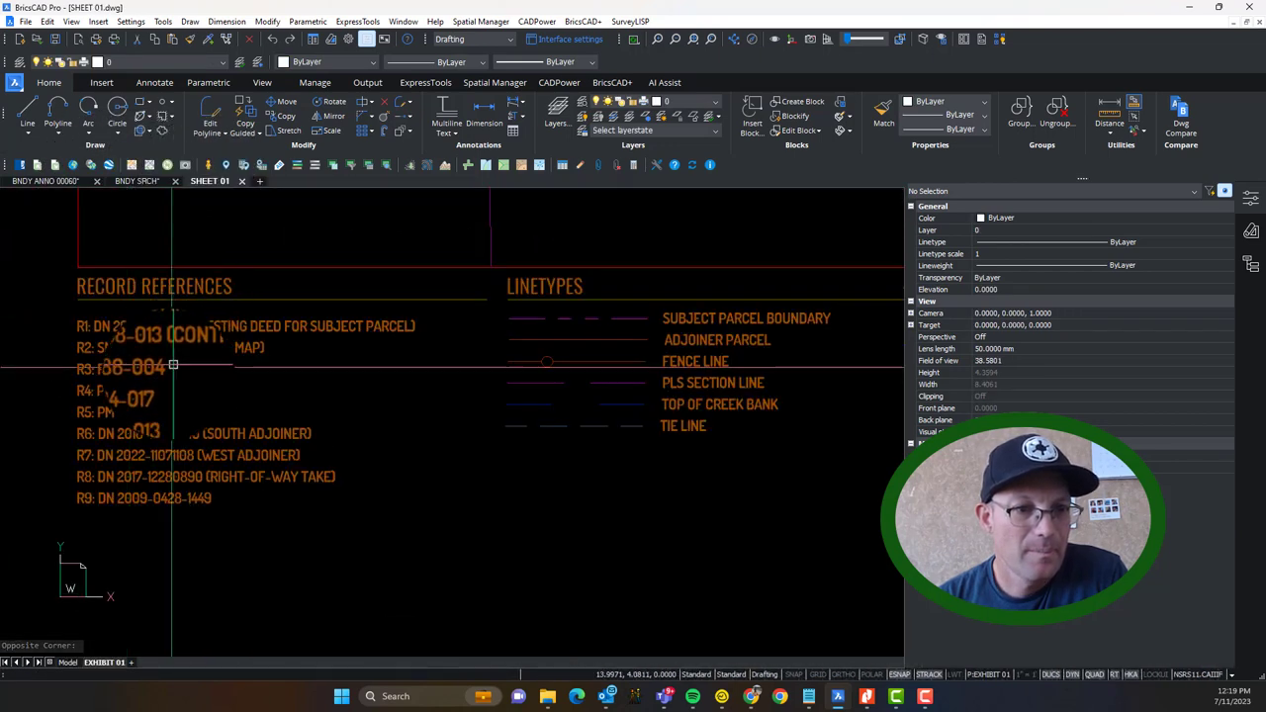
Step: Return to the BNDY ANNO 00060 drawing and change the record reference in the M502 callout to R5
left_click(45, 182)
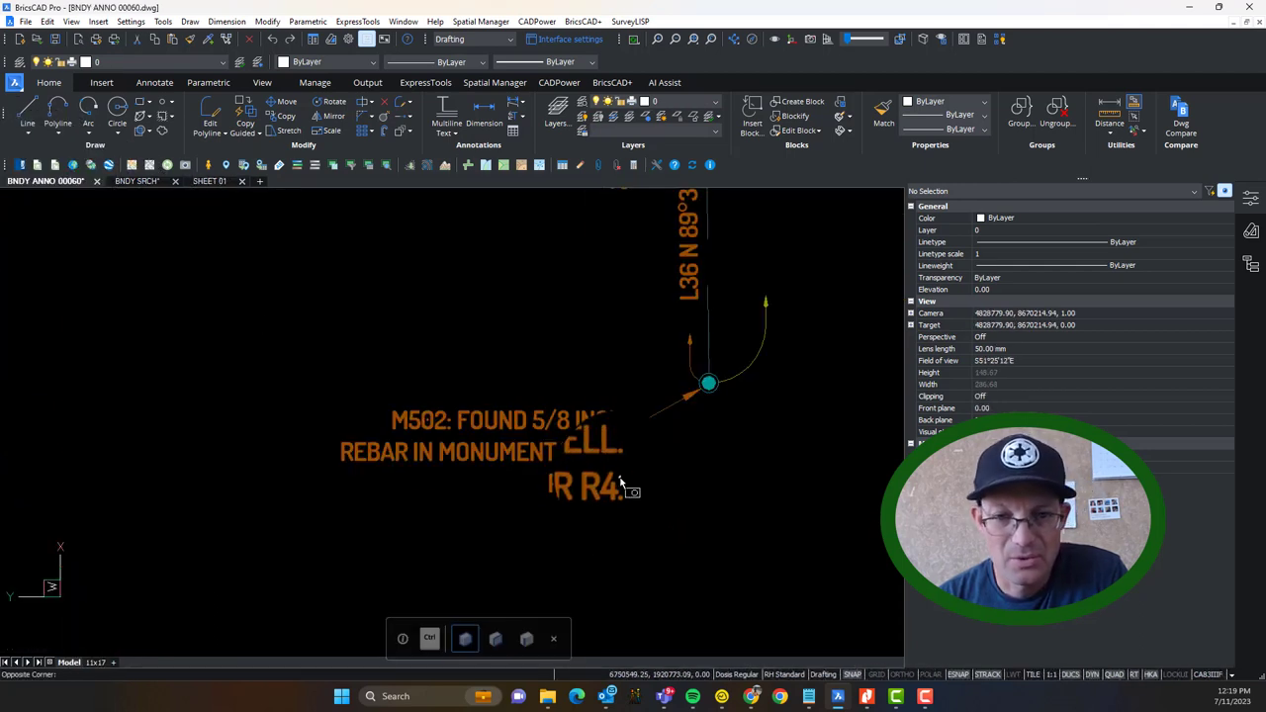
left_click(613, 489)
double_click(611, 487)
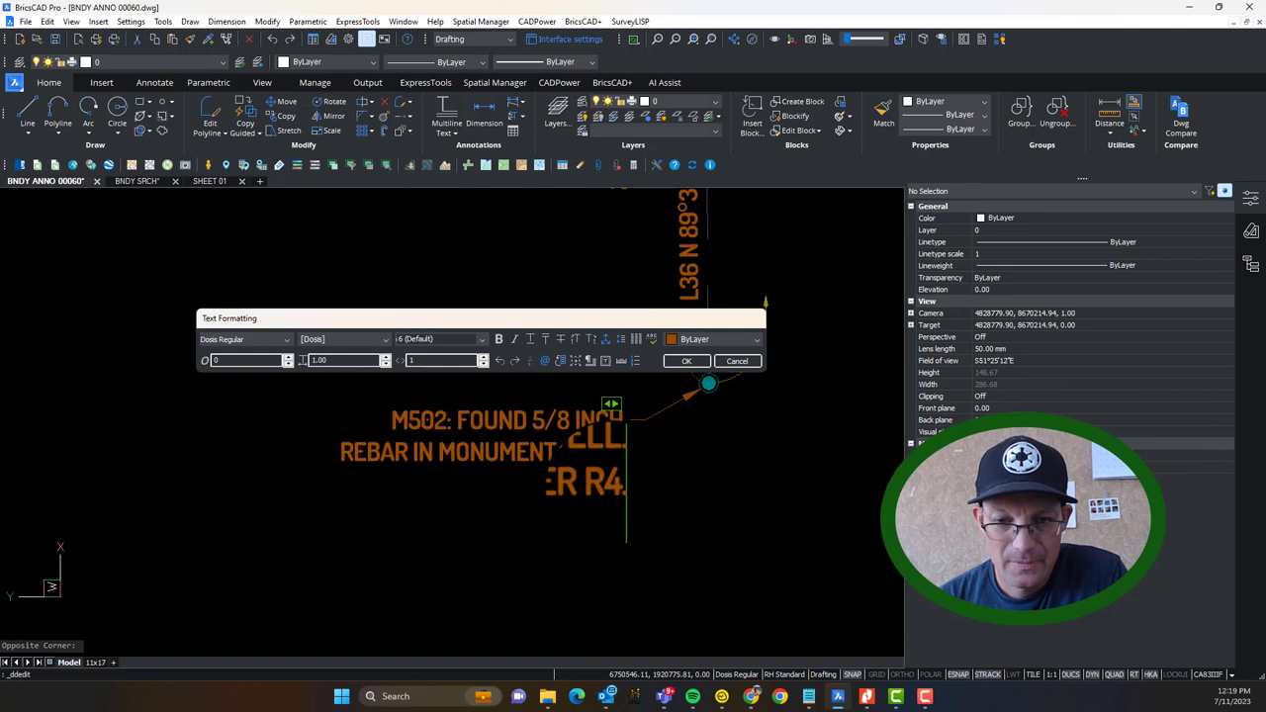
key("BackSpace")
type("5")
left_click(695, 520)
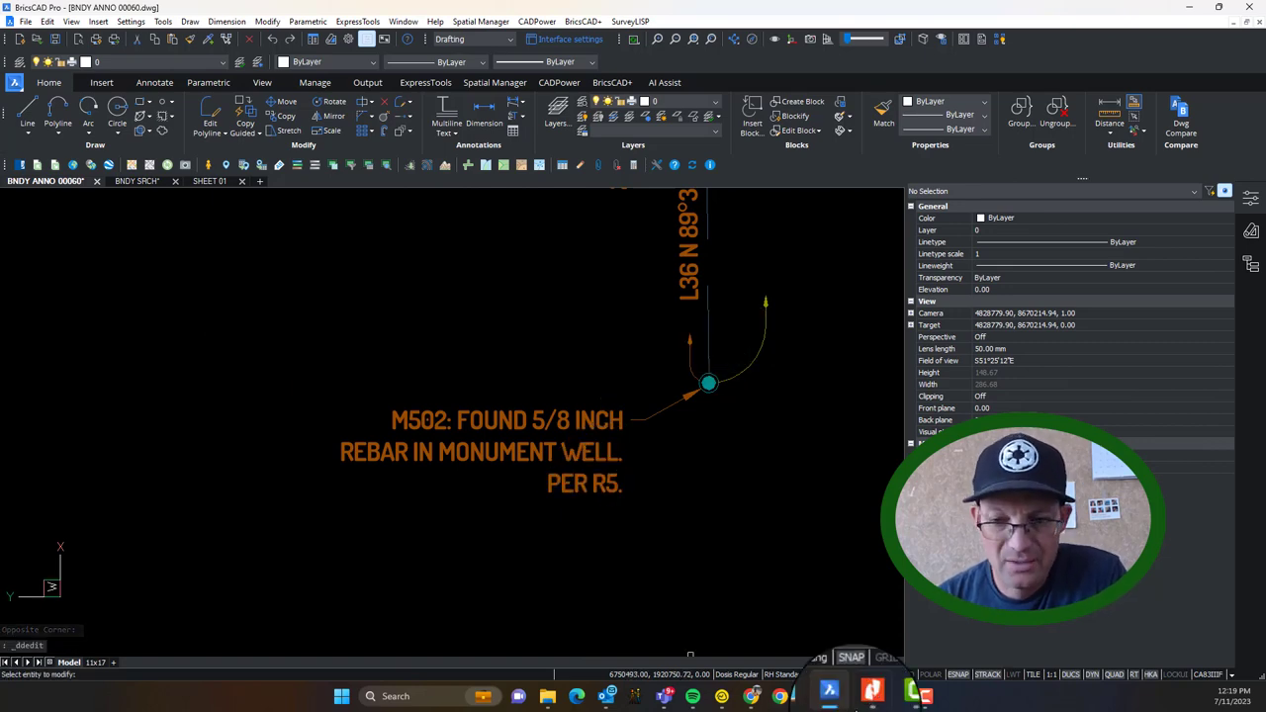
Step: Switch to Nitro Pro and examine the monument notes along Sandage Avenue on the 204-PM-013-002 parcel map
left_click(875, 701)
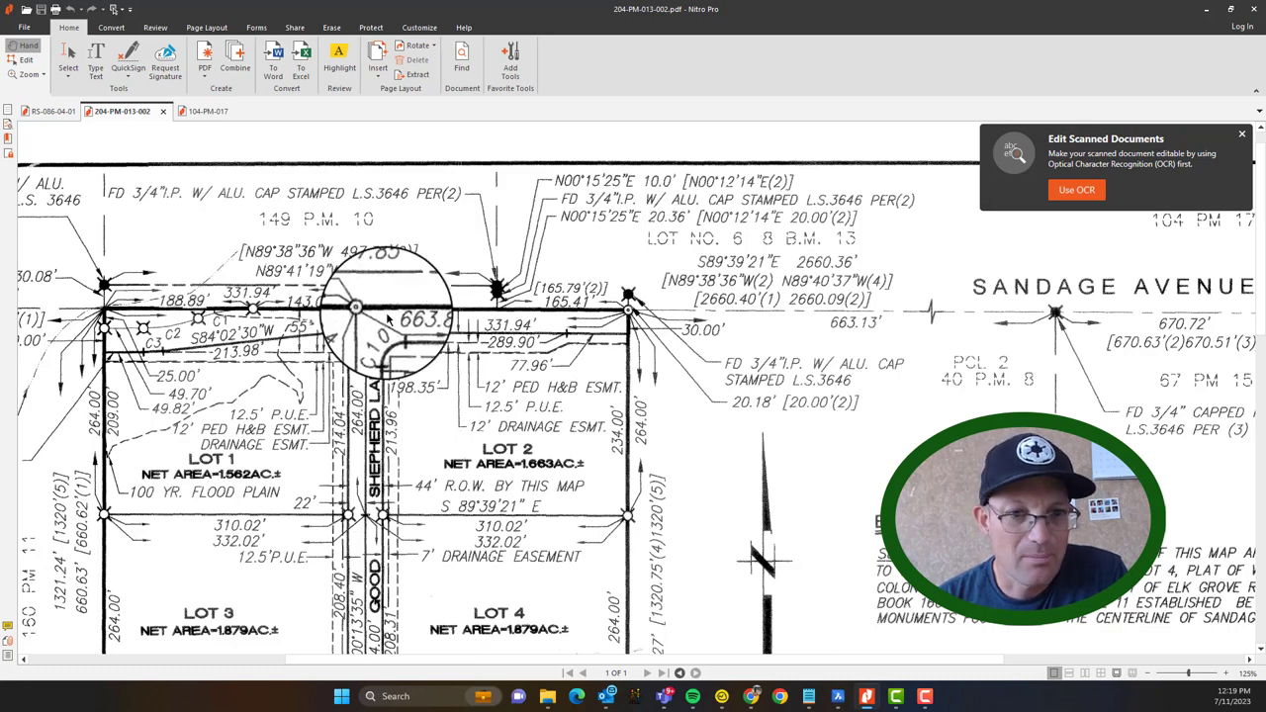
scroll(405, 337, "down", 4)
left_click_drag(974, 534, 507, 190)
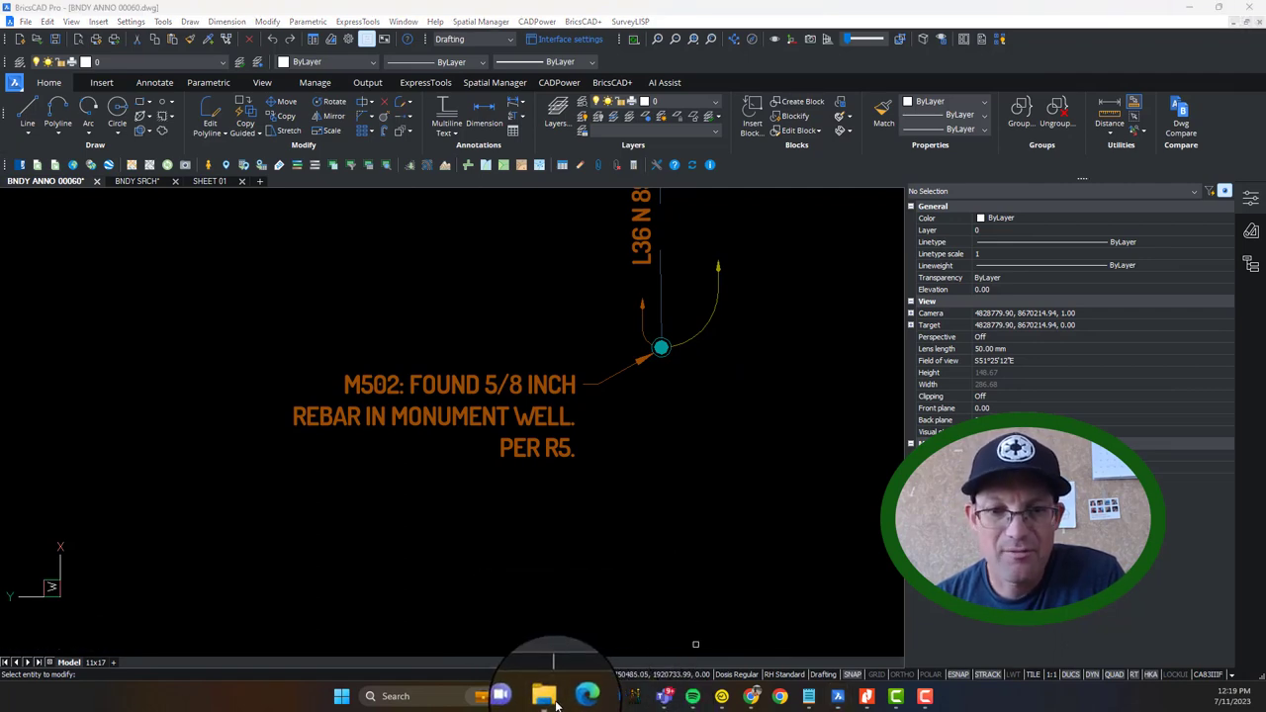
Step: Switch to File Explorer and open the 075-001 Elk Grove project folder under OneDrive (F:) > RH > Jobs > Active
left_click_drag(1265, 129, 744, 2)
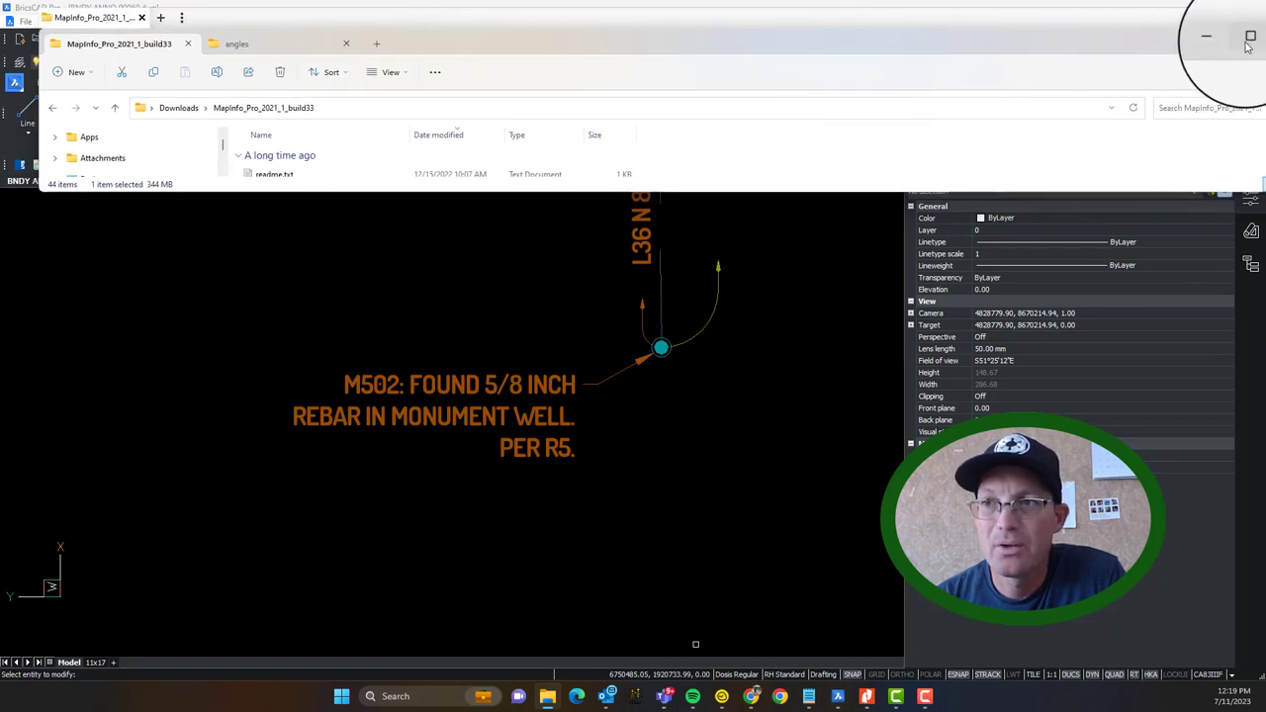
left_click(1219, 29)
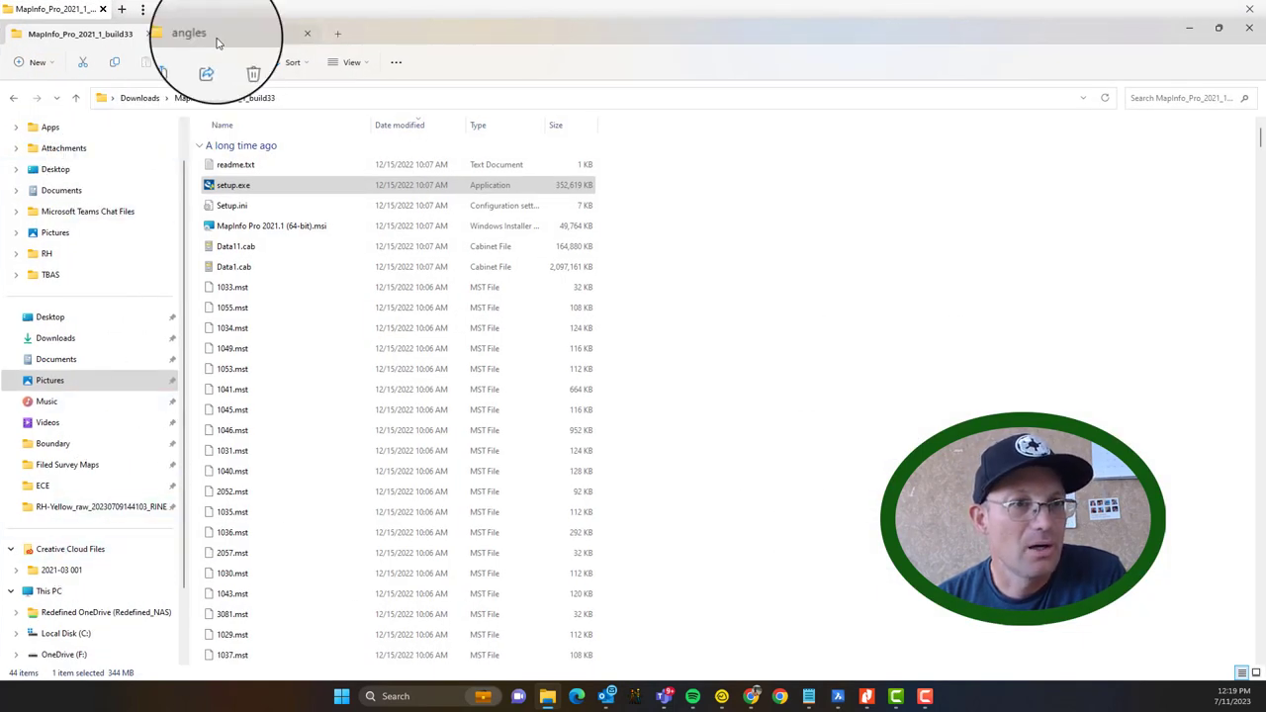
left_click(65, 654)
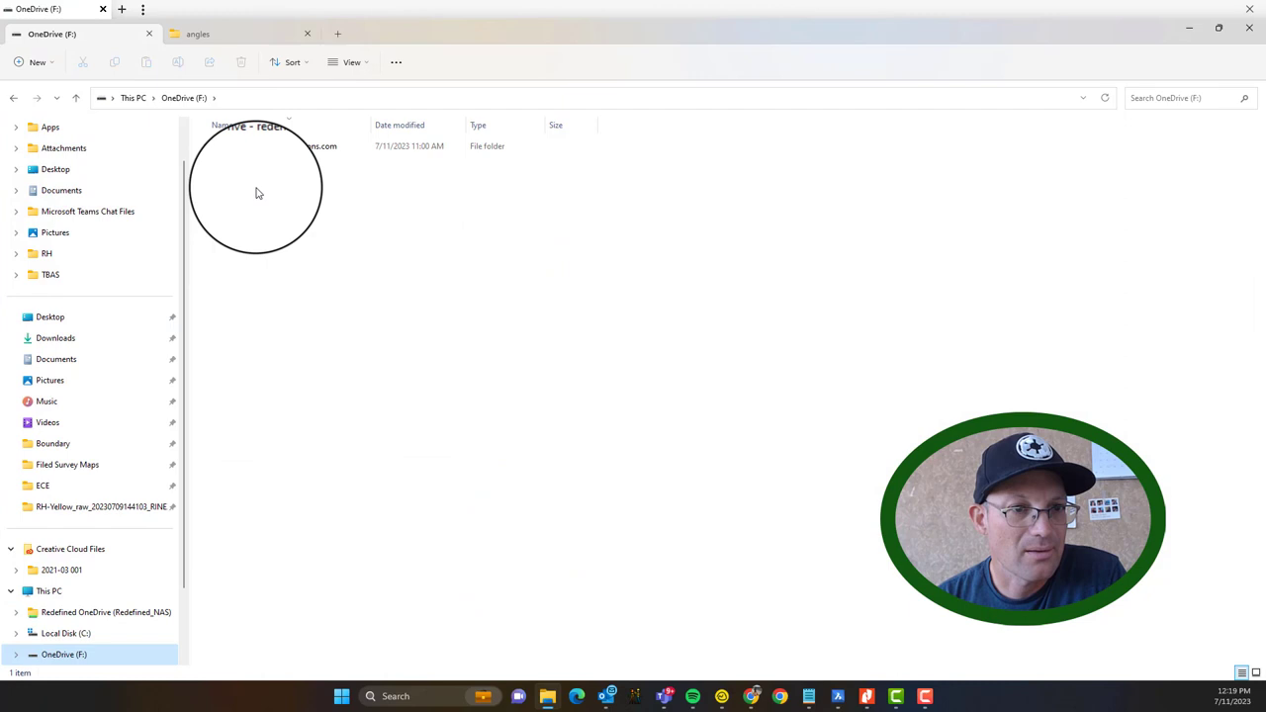
double_click(282, 148)
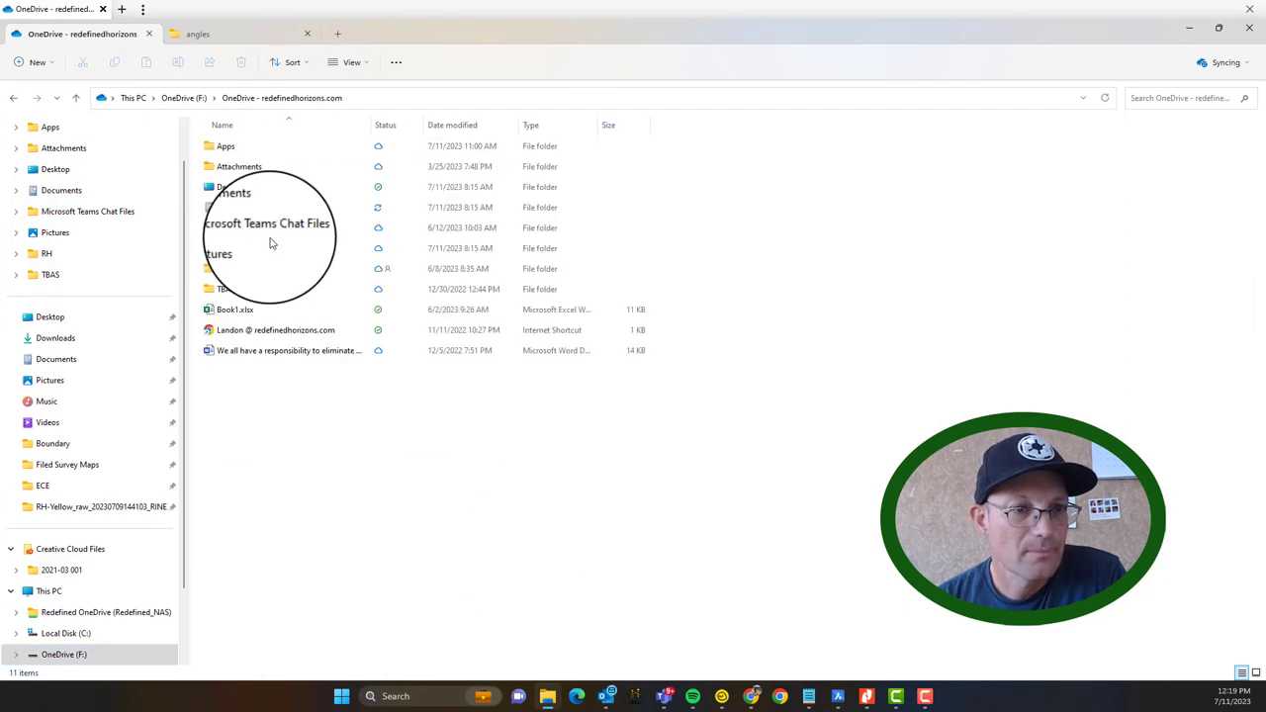
double_click(222, 271)
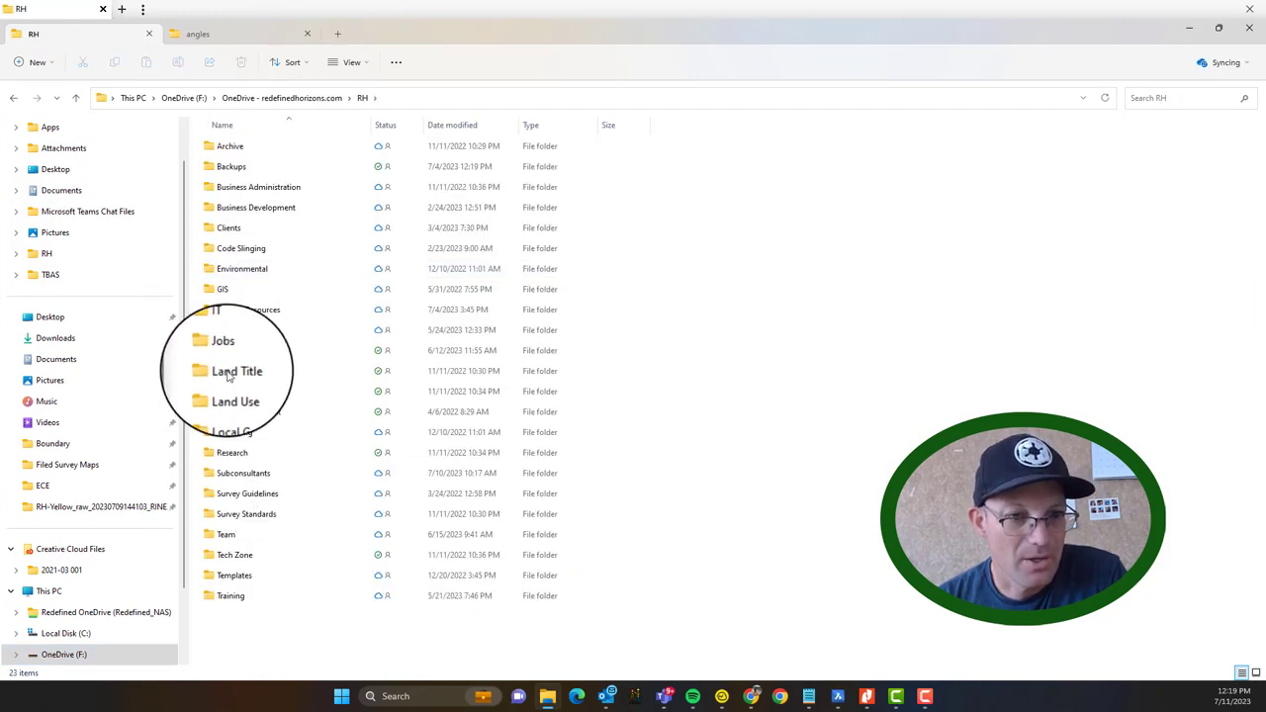
left_click(234, 356)
double_click(234, 356)
left_click(248, 150)
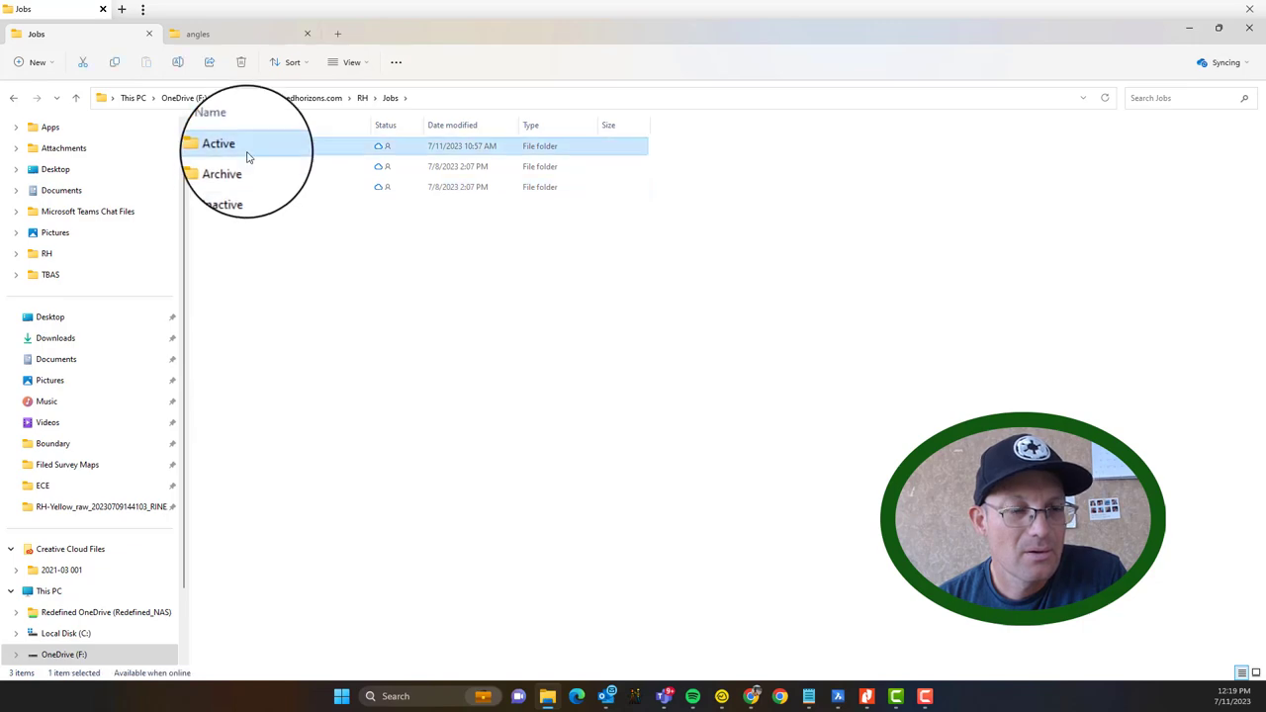
double_click(247, 150)
scroll(277, 415, "down", 8)
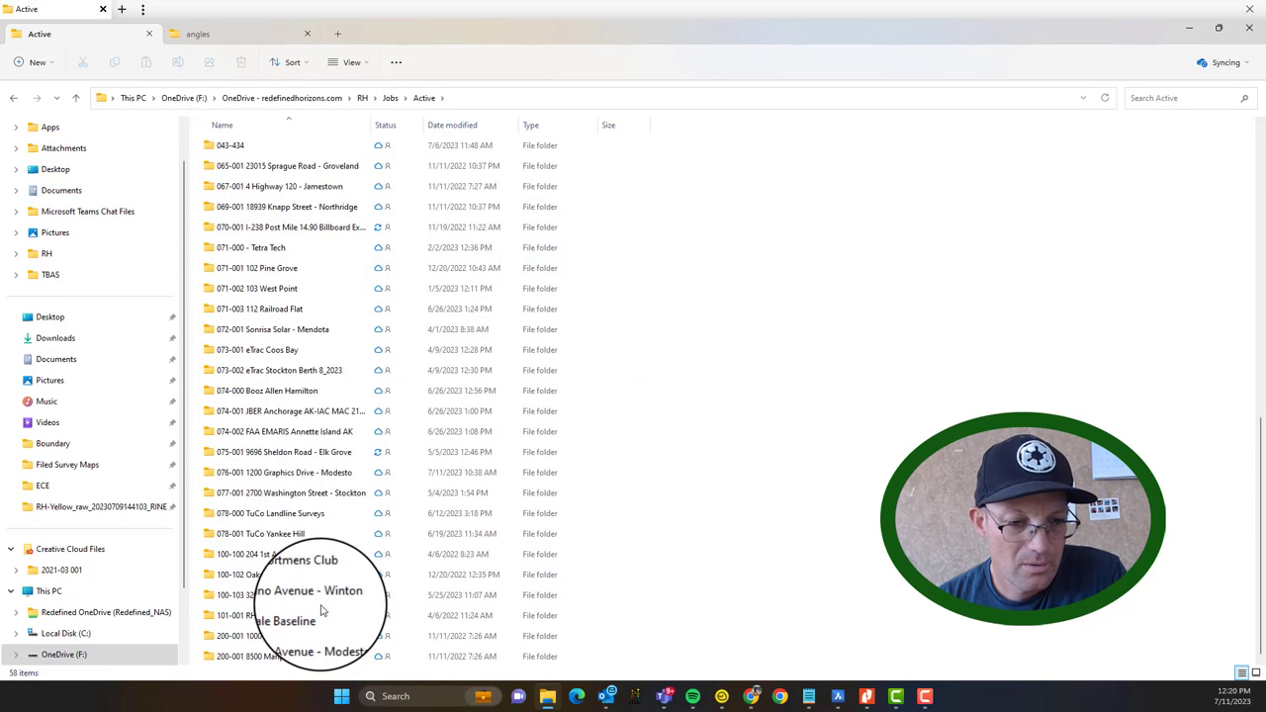
double_click(259, 453)
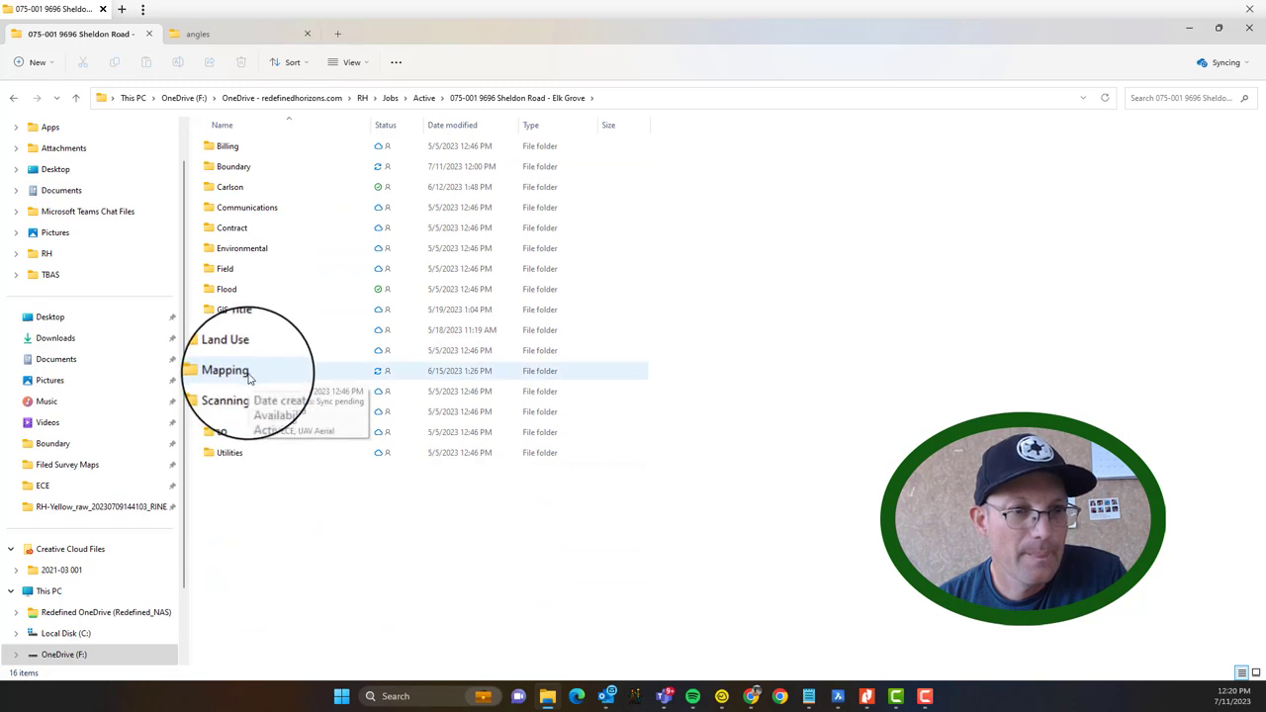
Step: Browse to the project's Field > IFC > 230514 SLB > Photos folder
double_click(226, 268)
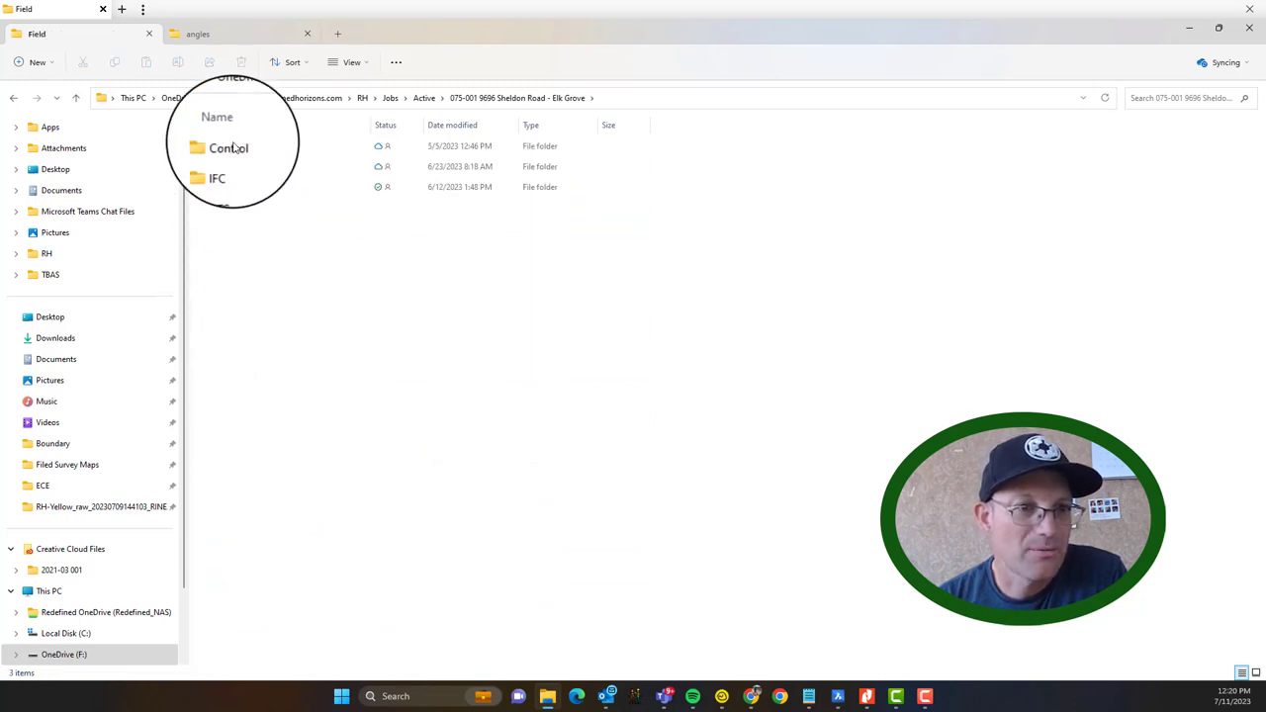
double_click(233, 177)
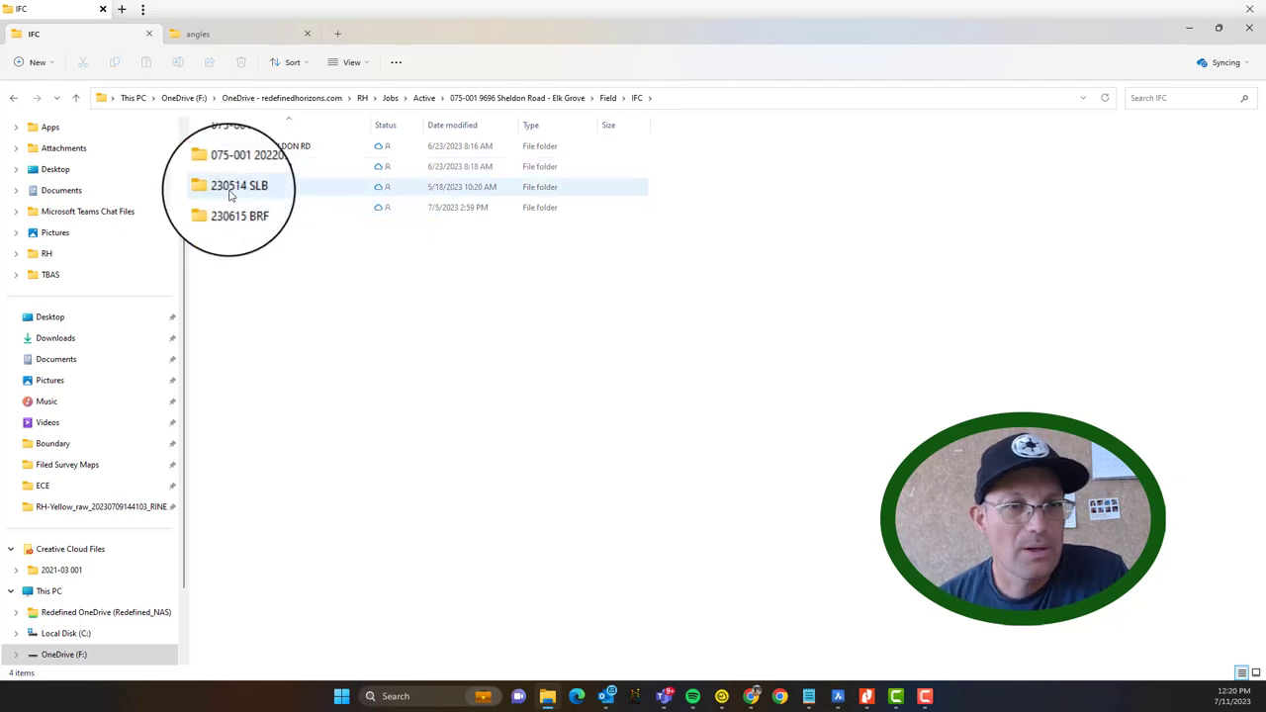
double_click(241, 165)
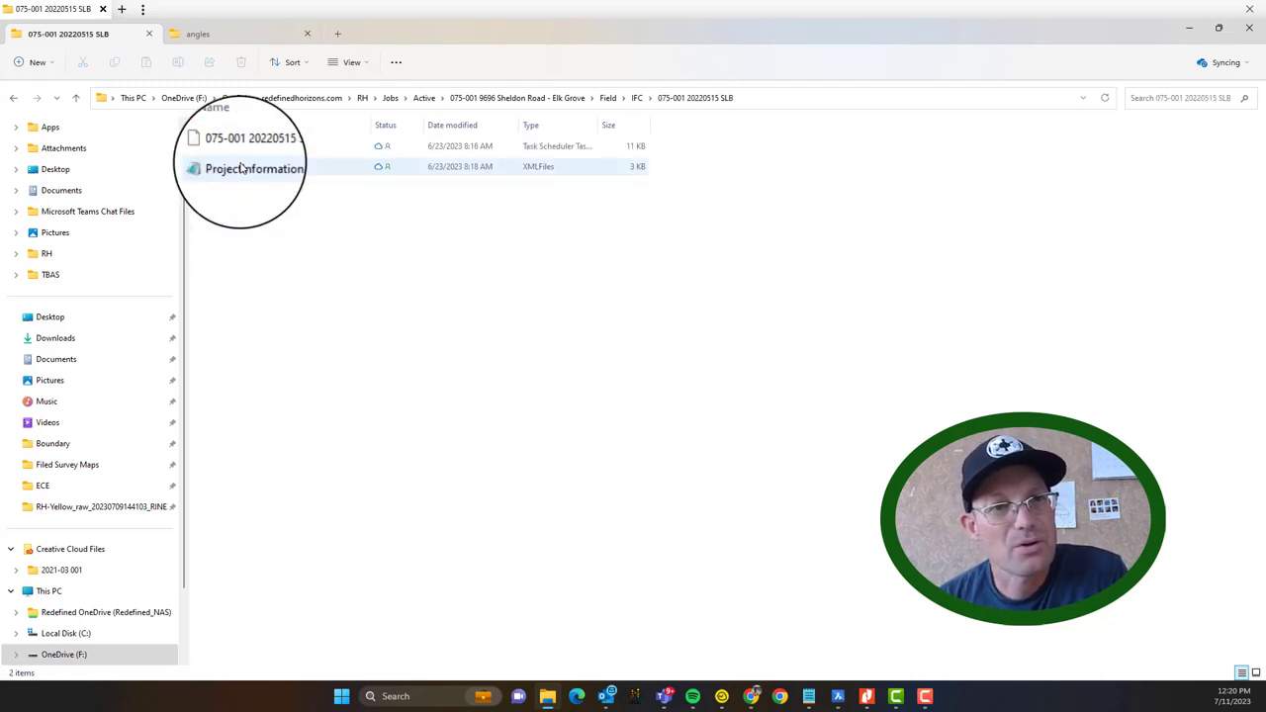
key("alt+Left")
double_click(238, 187)
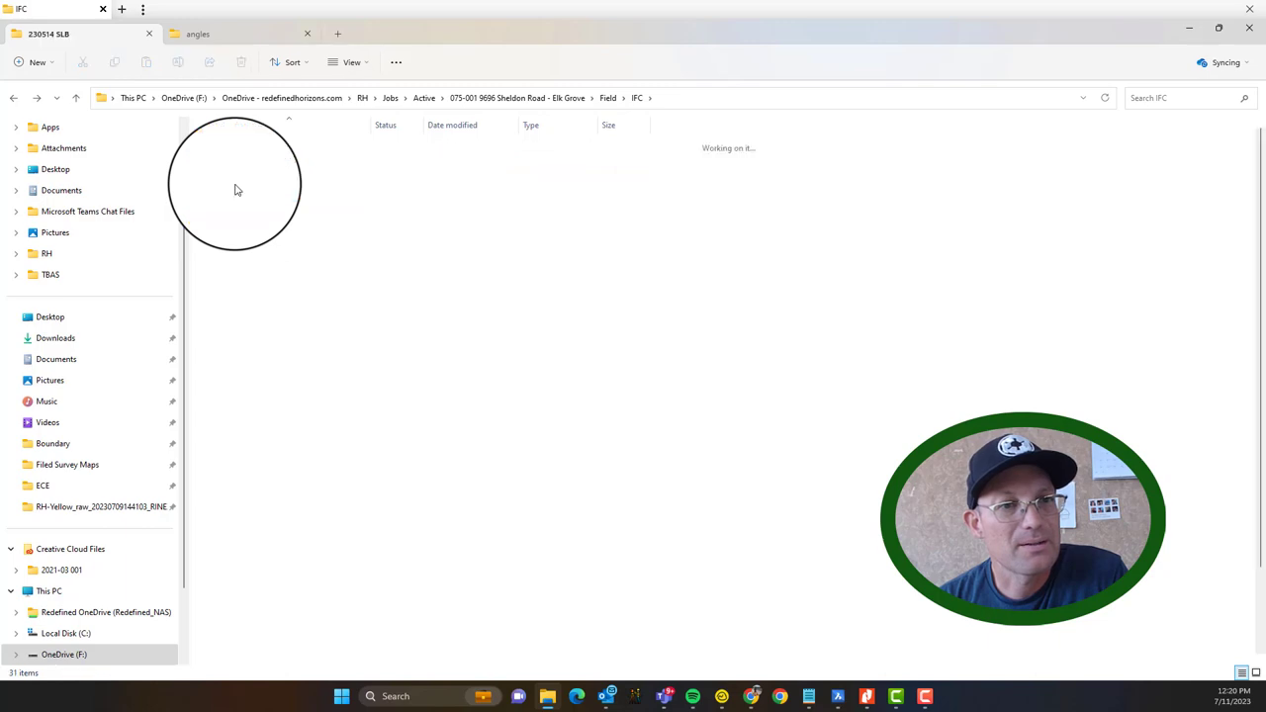
double_click(240, 147)
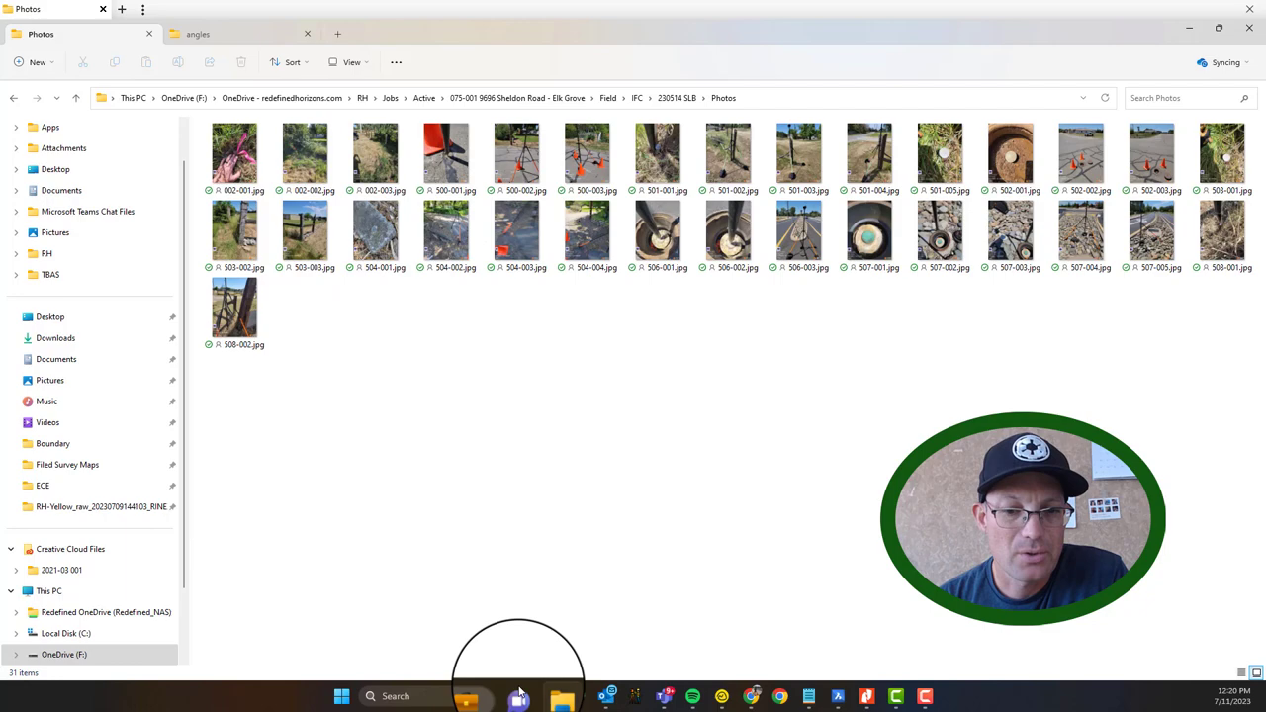
Step: Check the monument number in the drawing, view the field photo 502-001.jpg, and return to the BNDY ANNO 00060 drawing
left_click(839, 698)
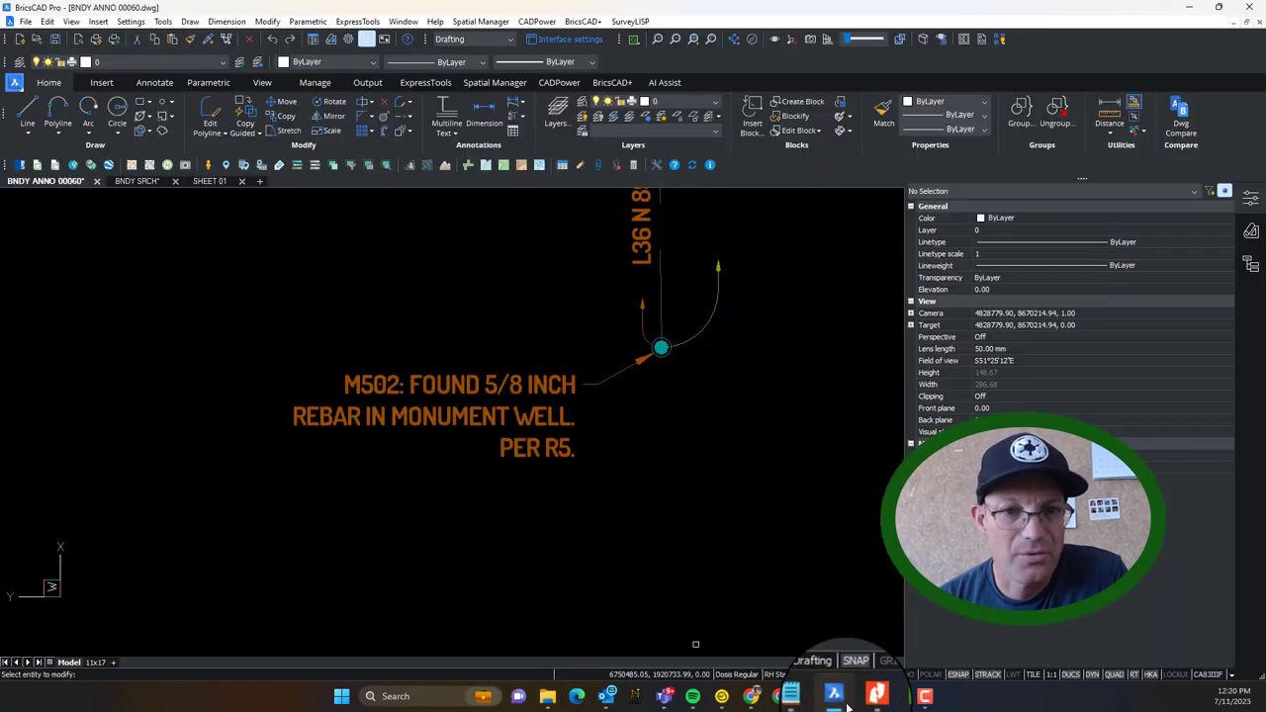
left_click(836, 697)
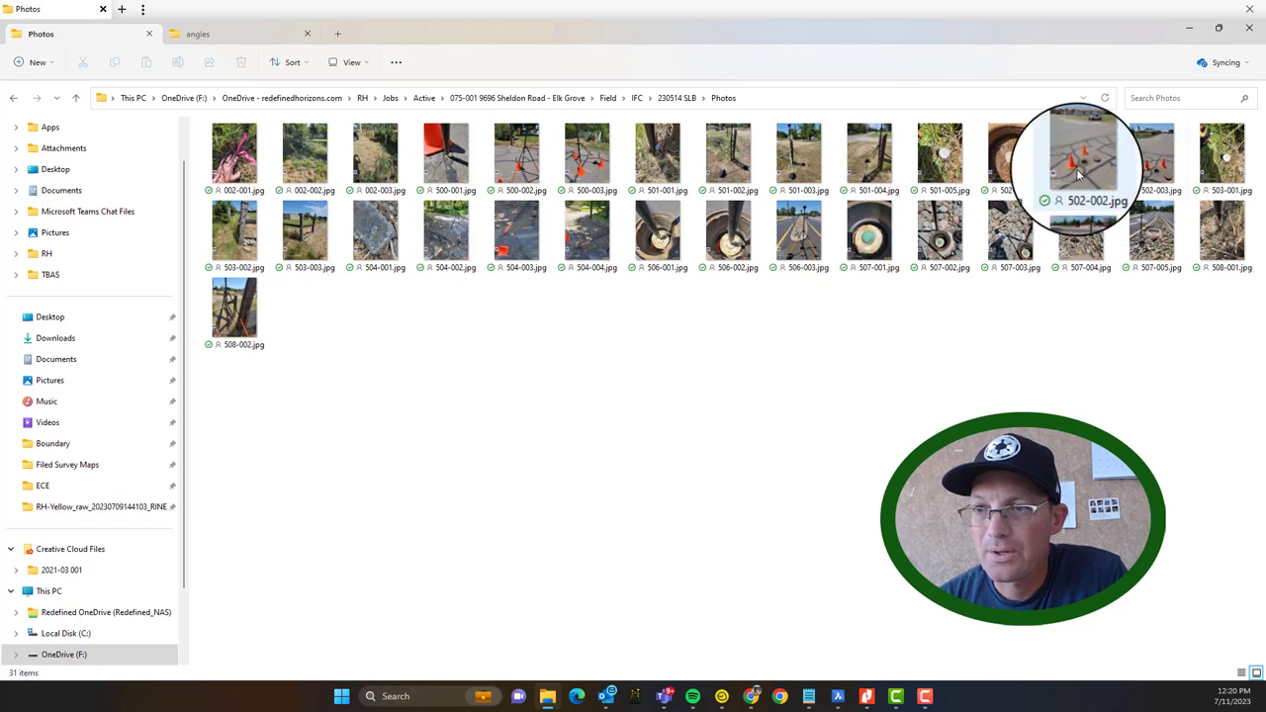
double_click(1004, 175)
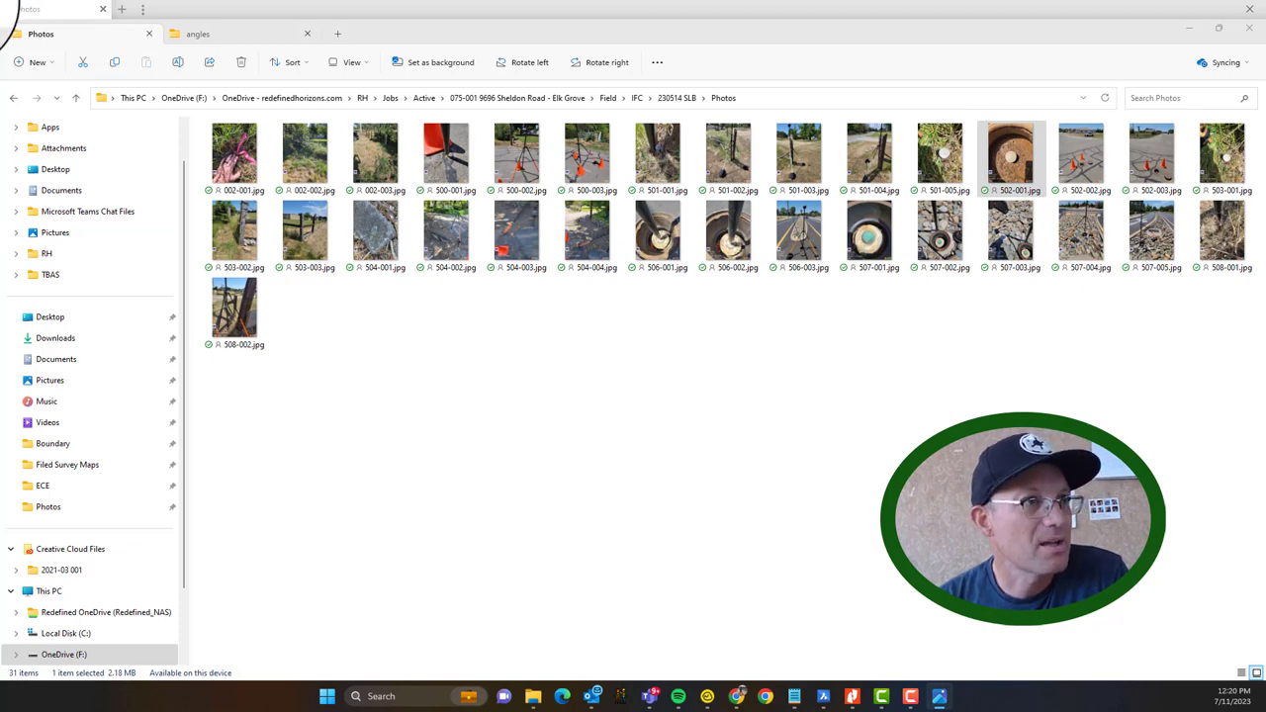
left_click(836, 696)
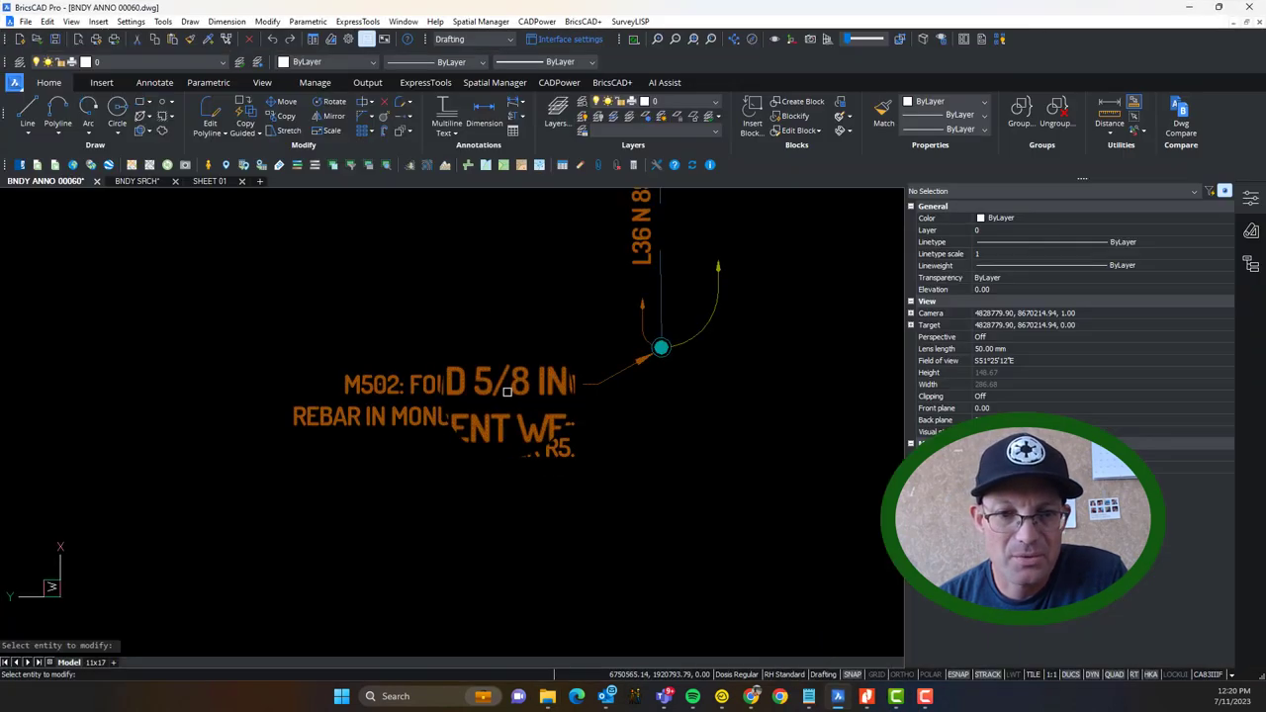
Step: Change the monument description in the M502 callout to a 2 1/2 INCH BRASS DISC
double_click(486, 387)
double_click(499, 386)
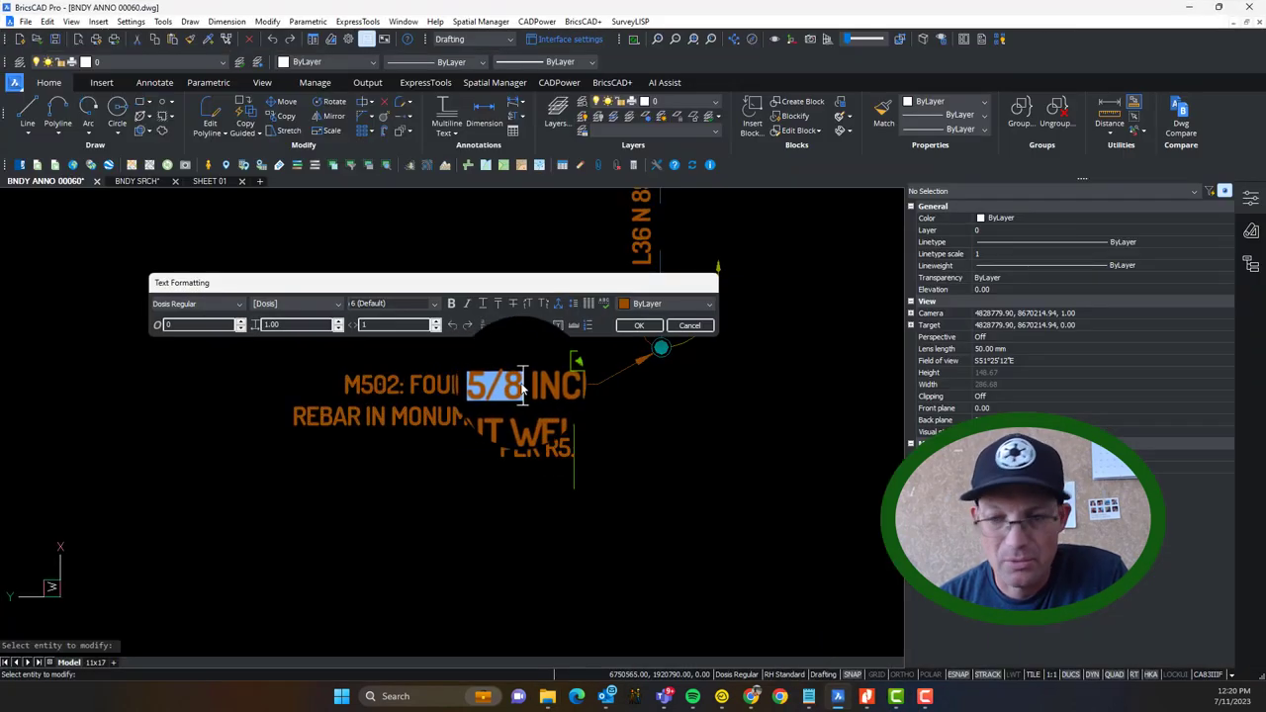
type("2 1/2")
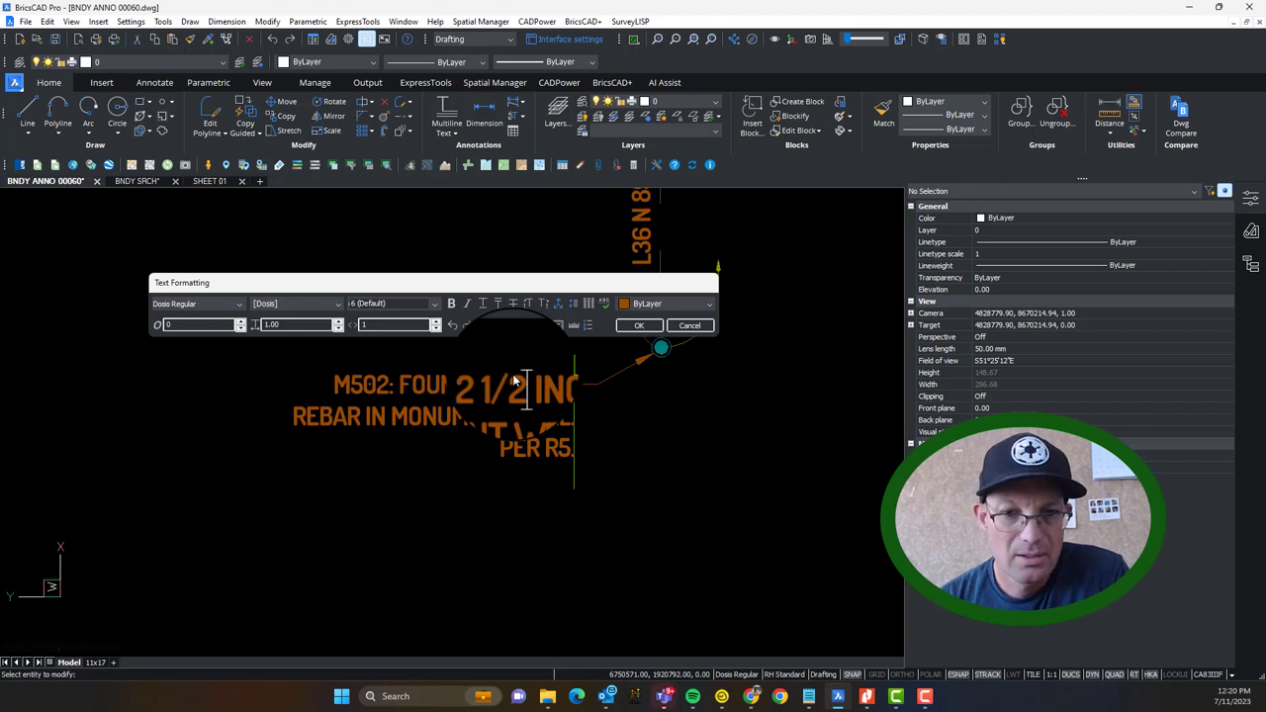
left_click_drag(363, 421, 279, 421)
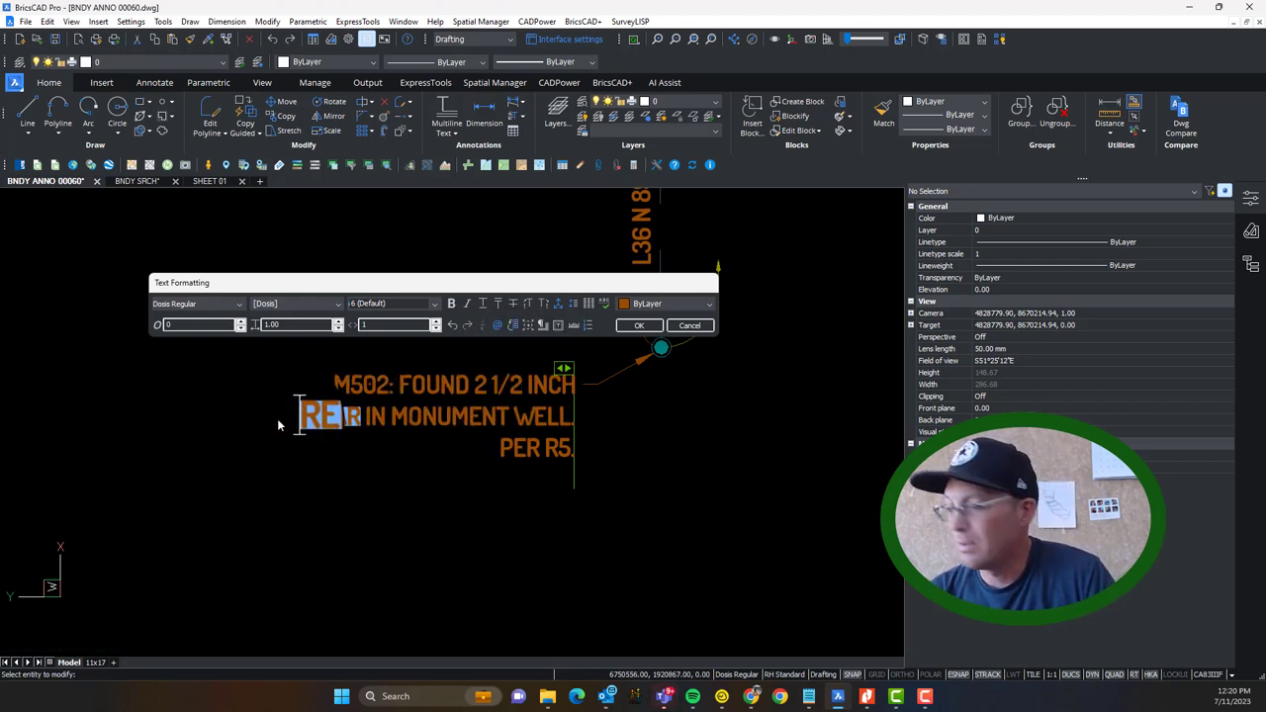
type("BRASS DISCV")
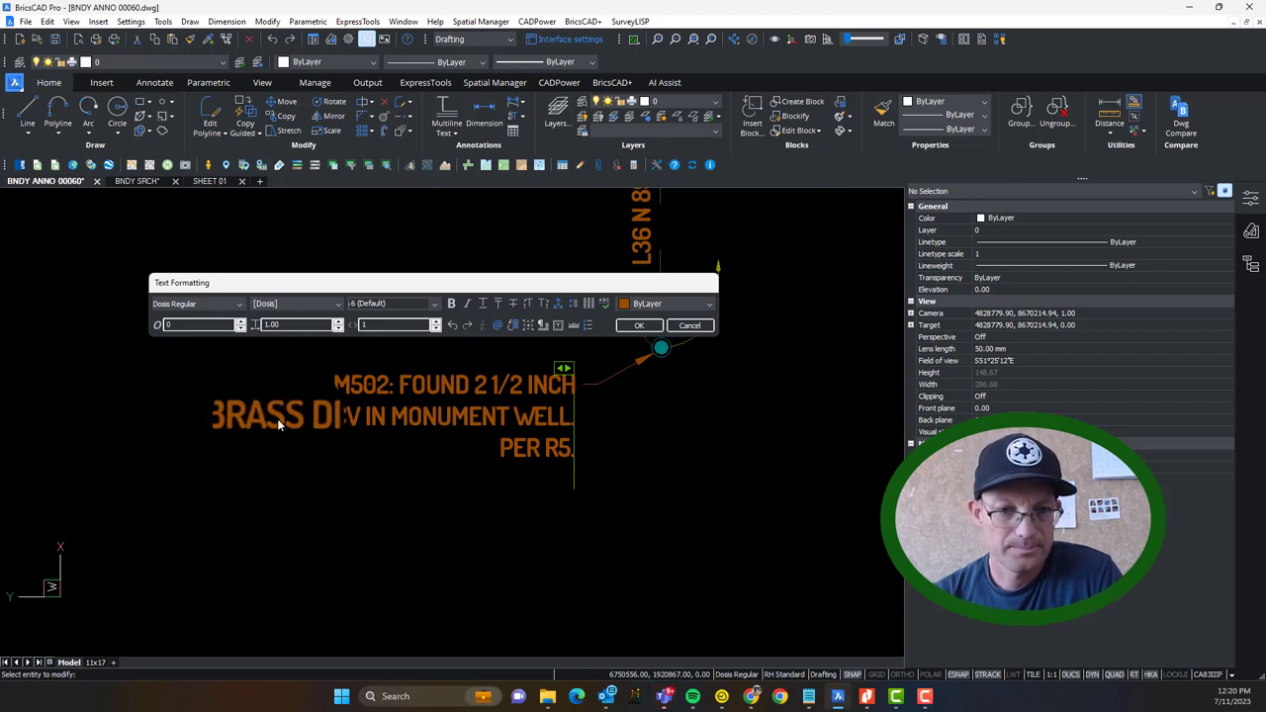
key("BackSpace")
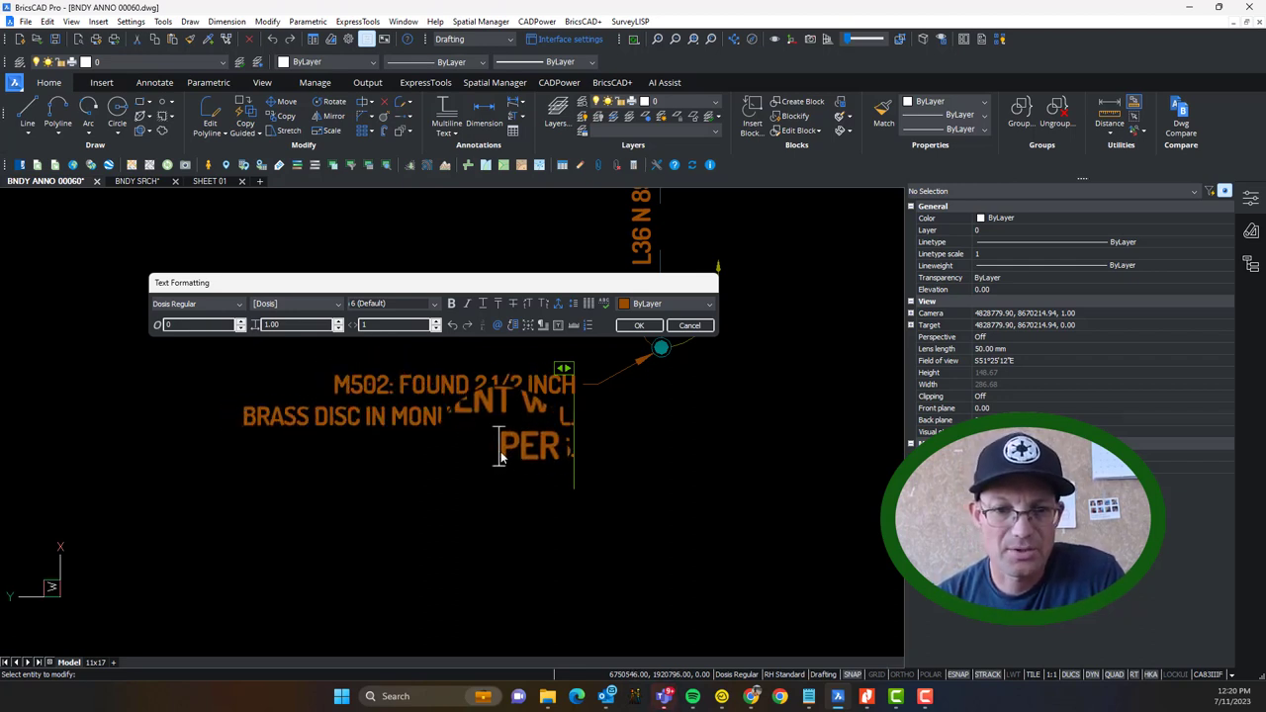
Step: Add STAMPED "RCE 22993". before the PER R5 reference in the M502 callout and finish the text edit
type("STAMPE")
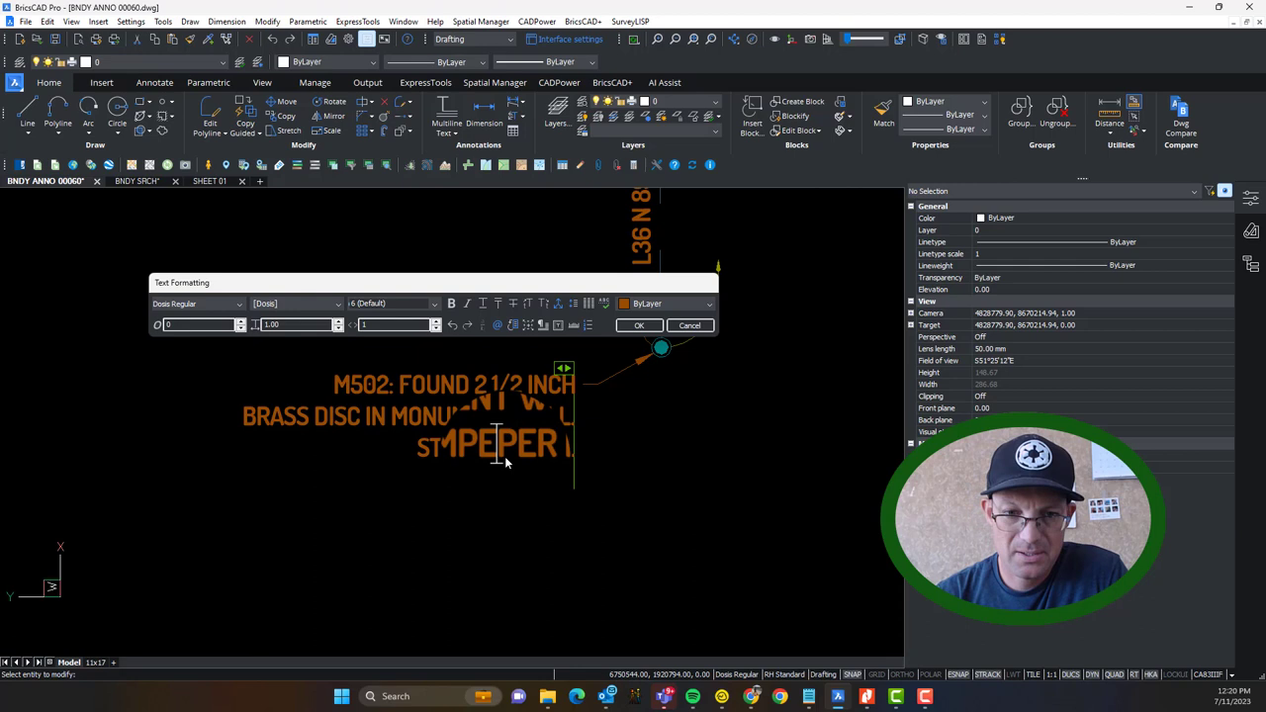
type("D \"REC")
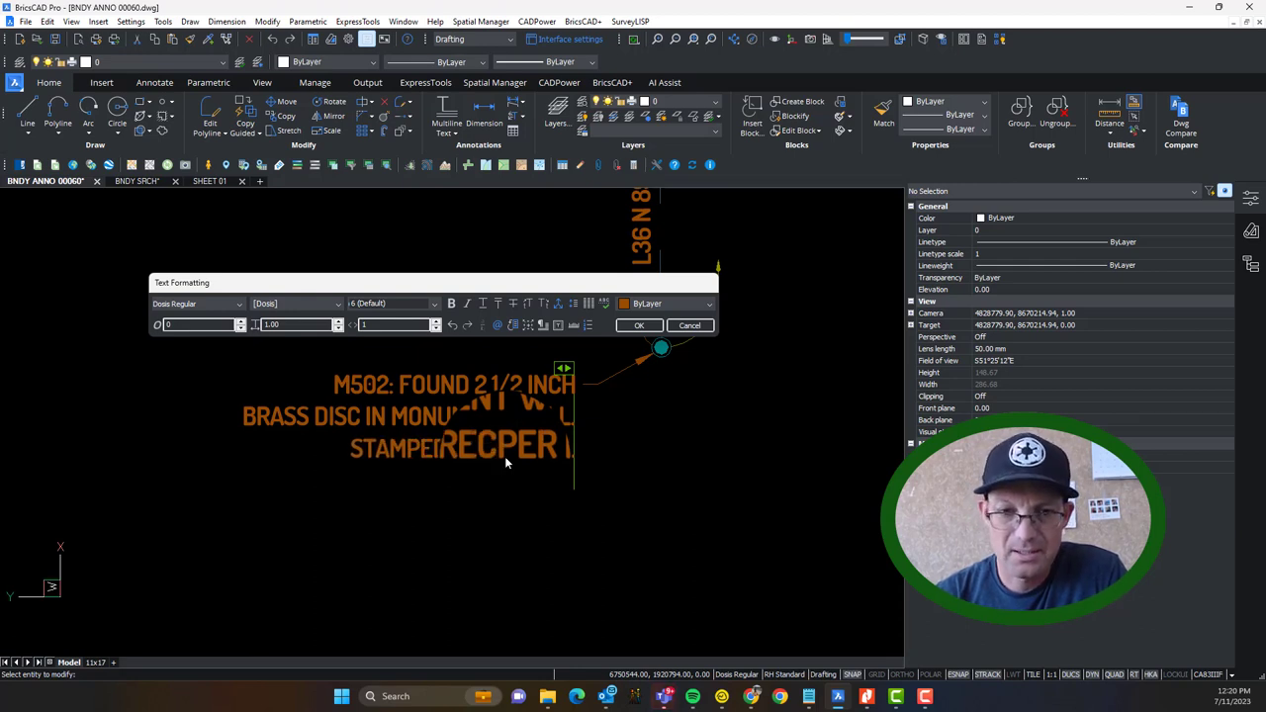
key("BackSpace")
key("BackSpace")
type("CE ")
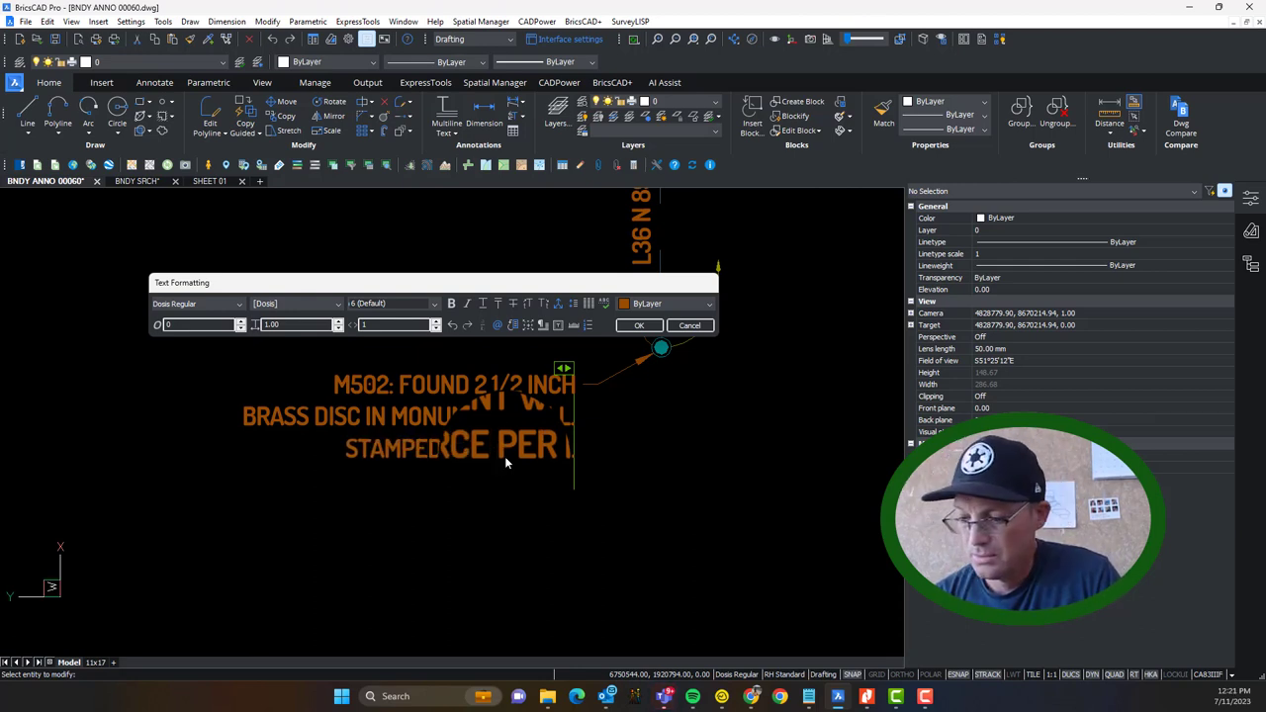
type(" 2993")
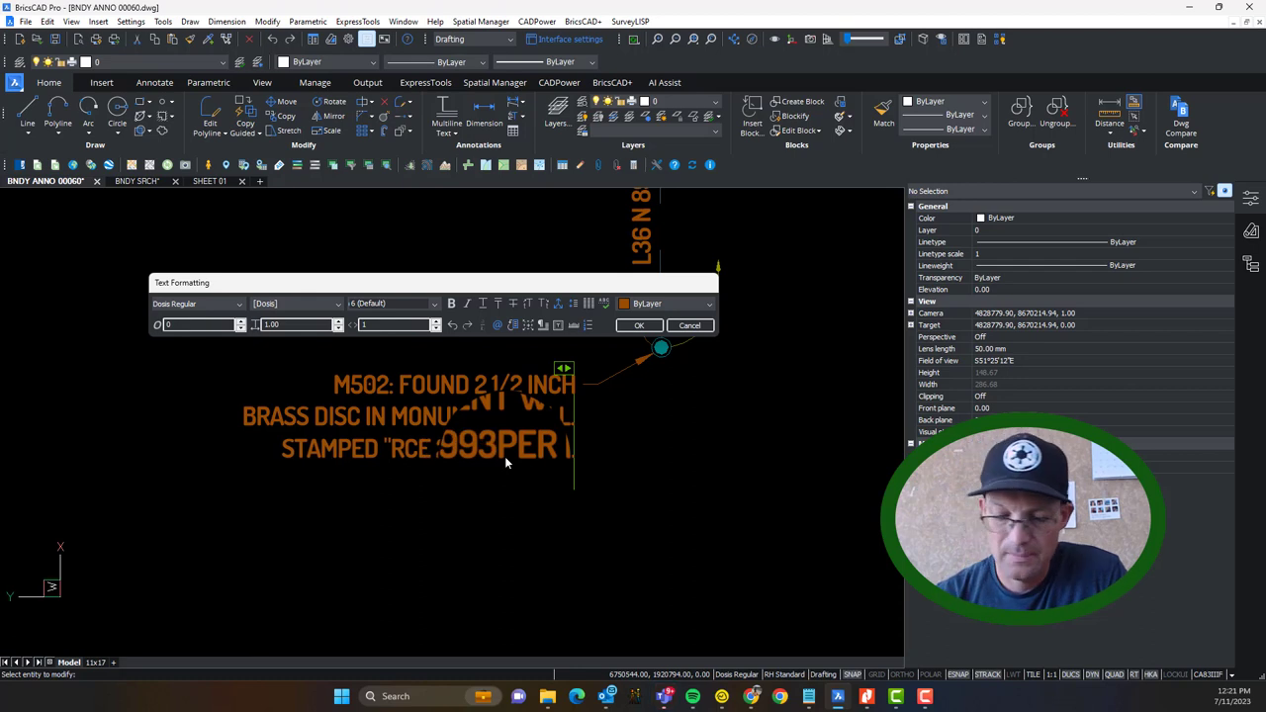
type("\"./")
left_click(624, 494)
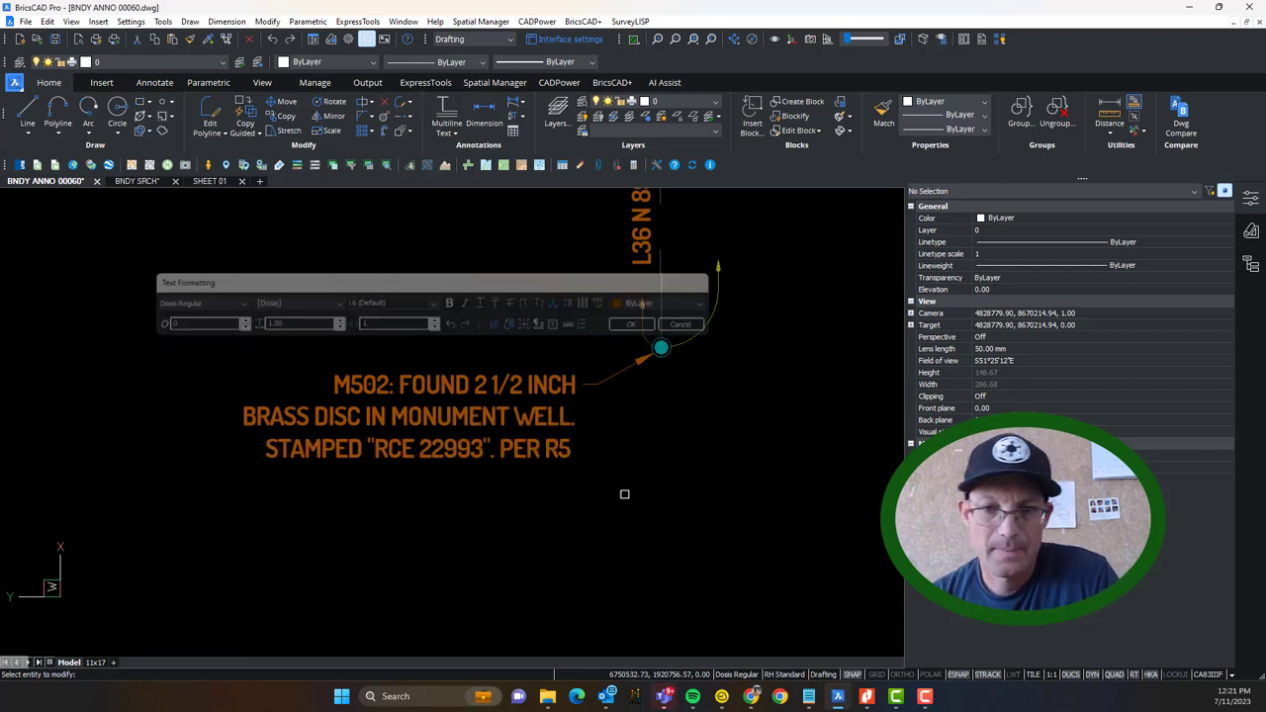
key("Escape")
Step: Copy the M502 callout to the neighbouring monument at the end of line L37, with its leader pointing at the monument
scroll(610, 341, "down", 5)
middle_click_drag(558, 317, 422, 477)
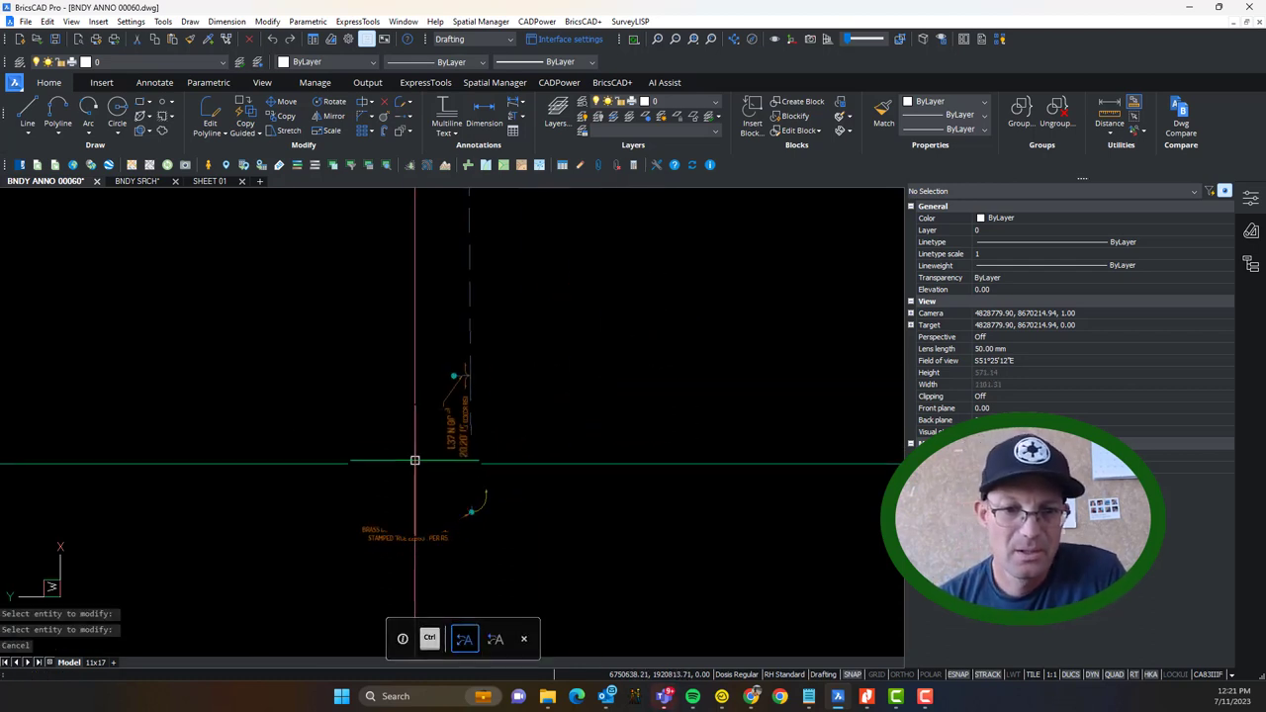
scroll(415, 460, "up", 3)
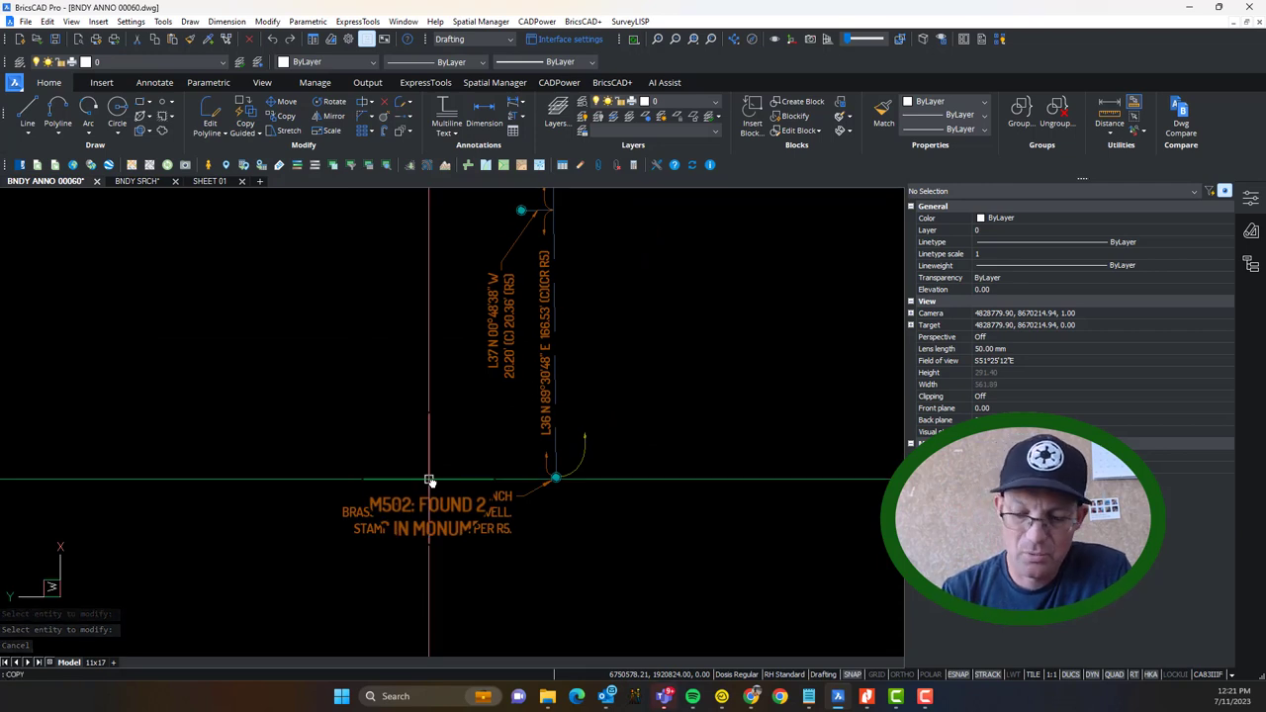
key("Return")
left_click(475, 494)
key("Return")
left_click(511, 493)
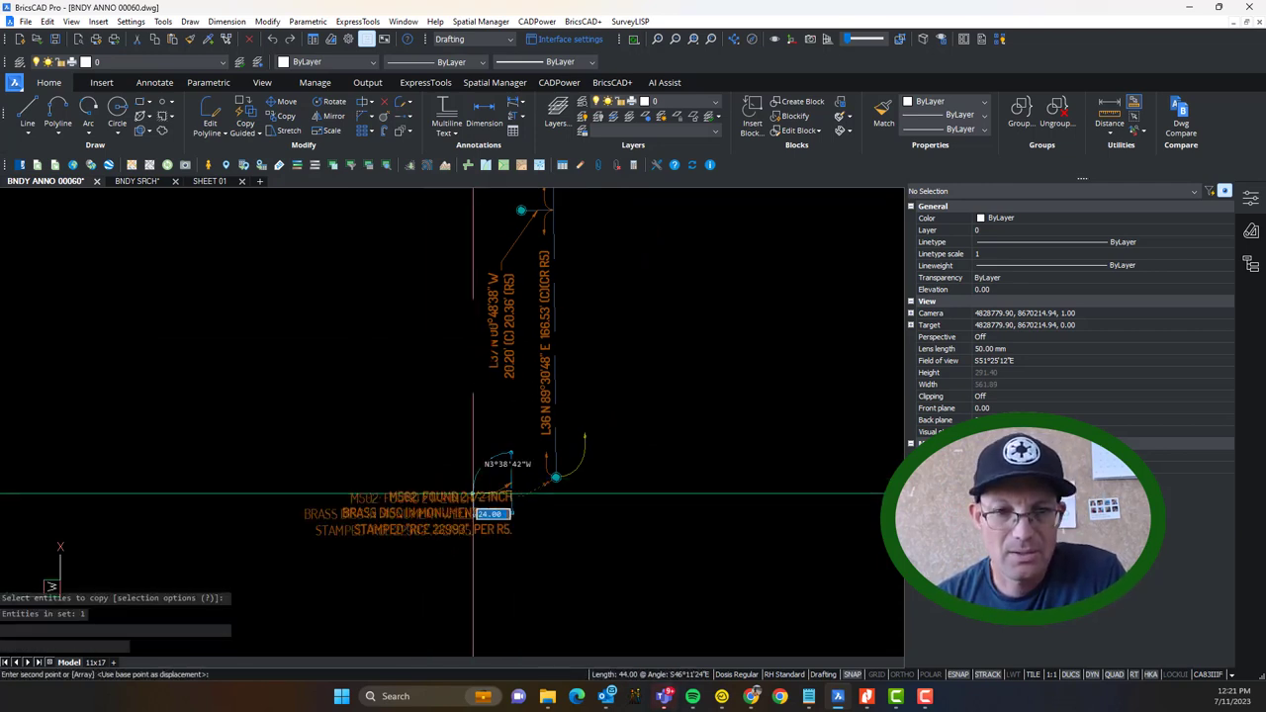
middle_click_drag(423, 350, 453, 461)
scroll(491, 340, "up", 3)
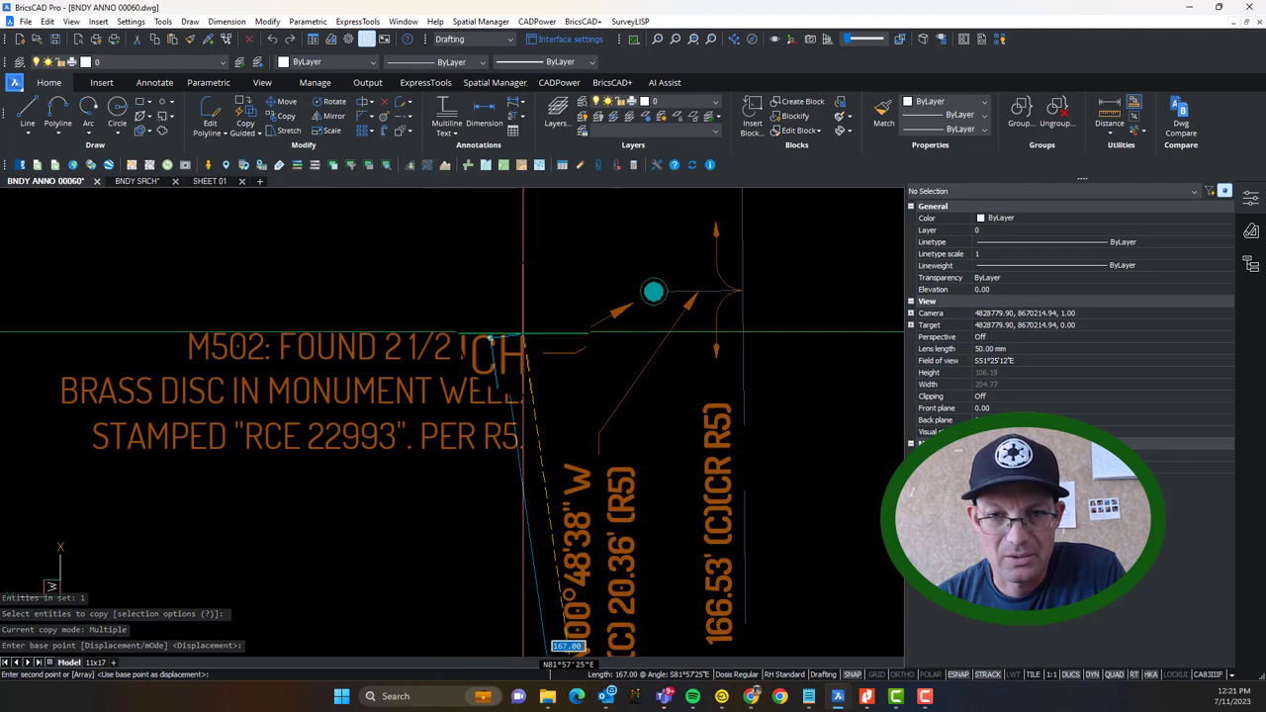
left_click(526, 322)
key("Escape")
scroll(456, 346, "down", 2)
middle_click_drag(389, 439, 473, 438)
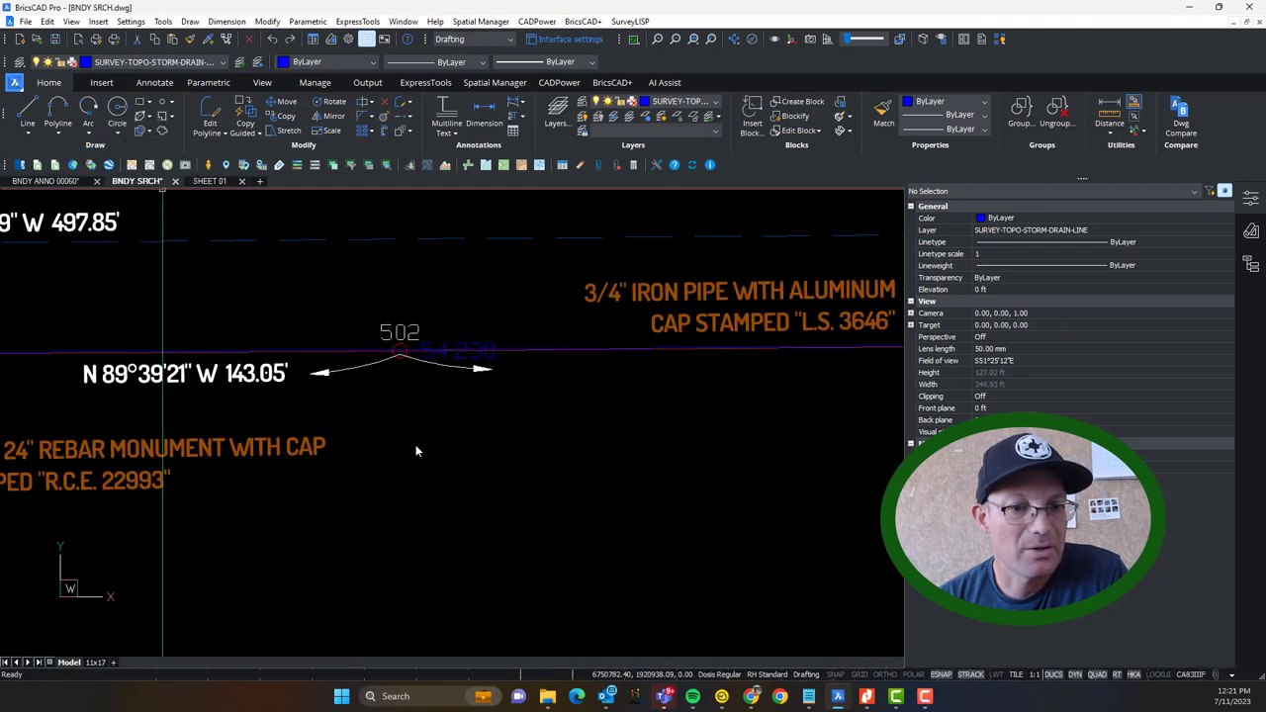
Step: Look up monument 503's description in the BNDY SRCH drawing and on parcel map 204-PM-013-002 in Nitro Pro
scroll(418, 446, "down", 3)
scroll(420, 363, "up", 3)
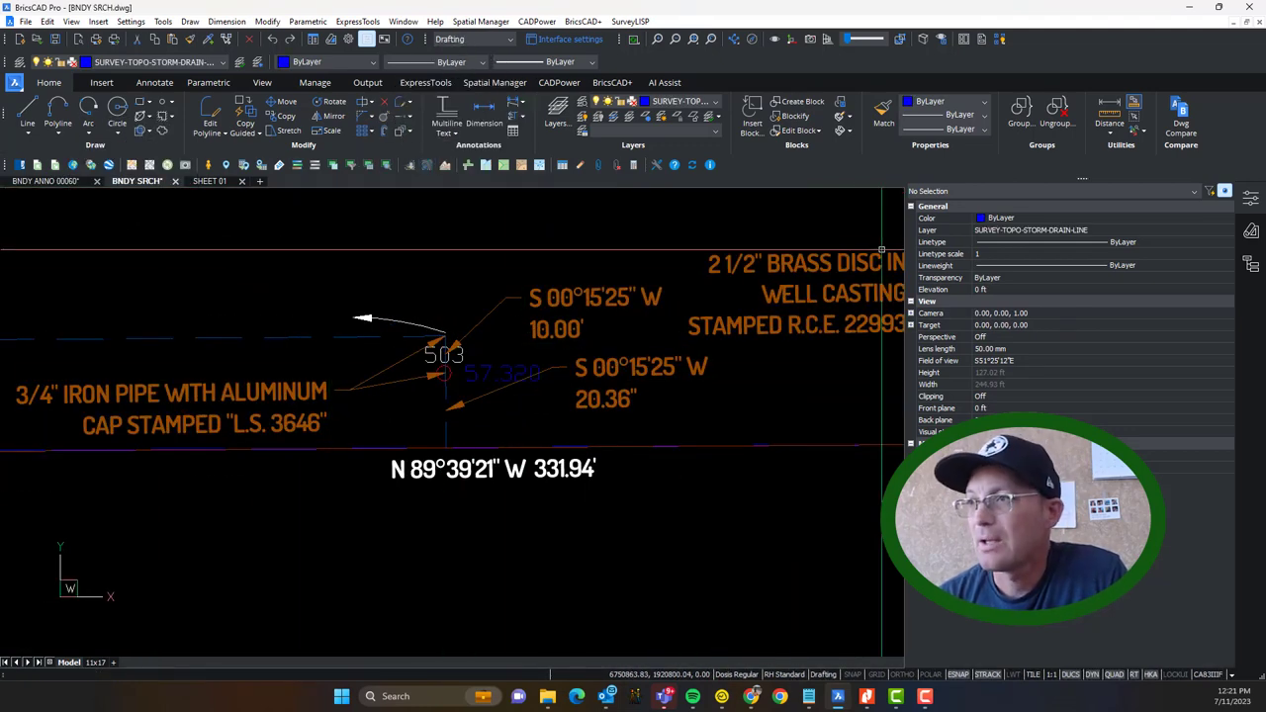
left_click_drag(1265, 377, 495, 152)
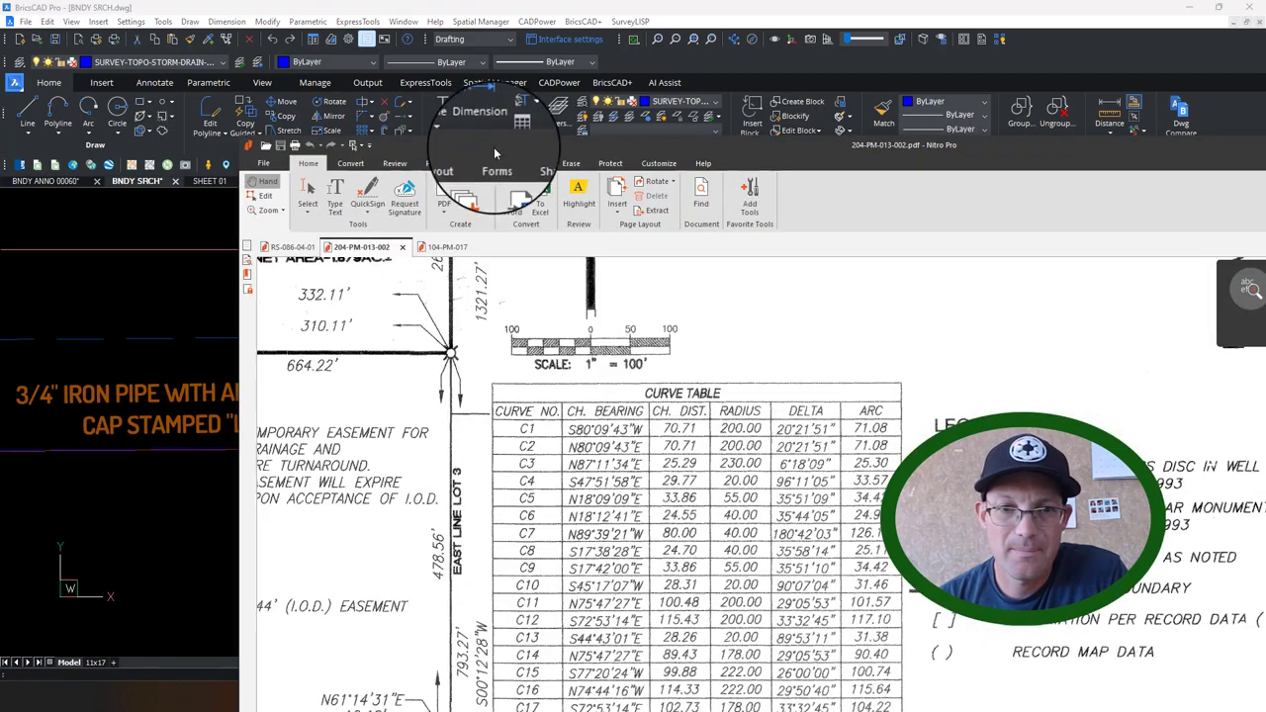
left_click_drag(833, 152, 699, 8)
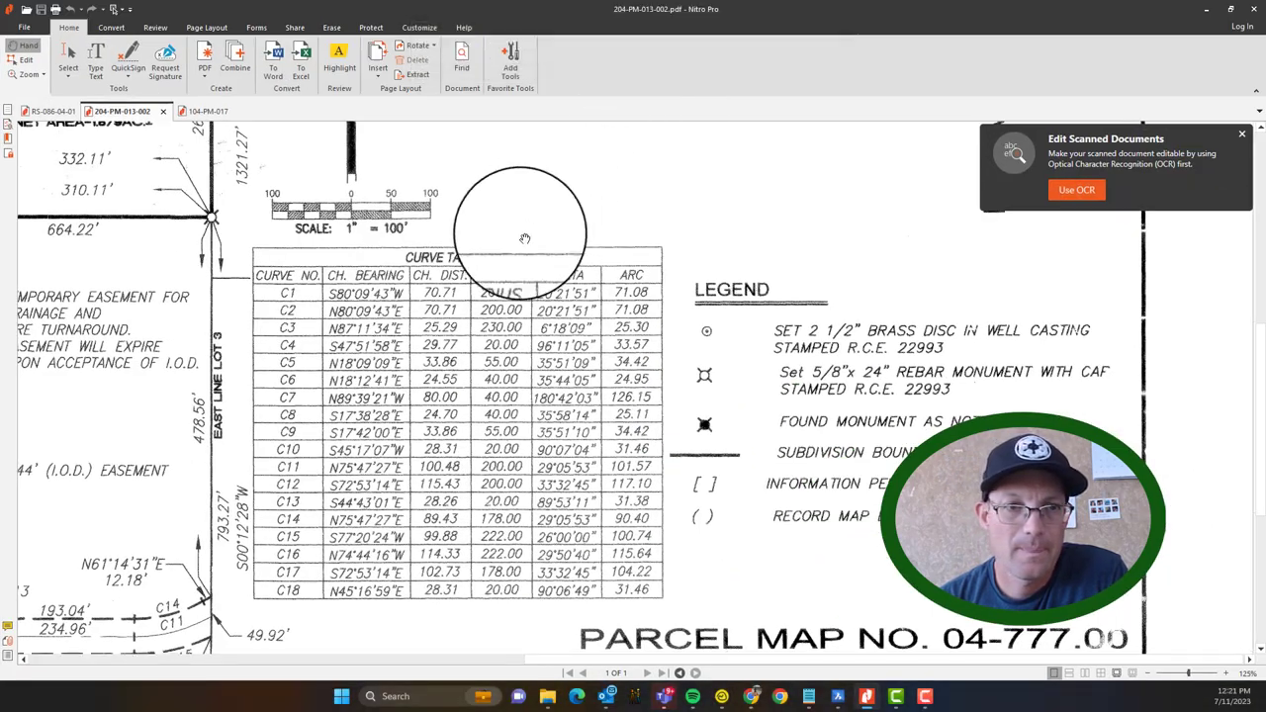
scroll(521, 287, "up", 2)
left_click_drag(642, 454, 1165, 653)
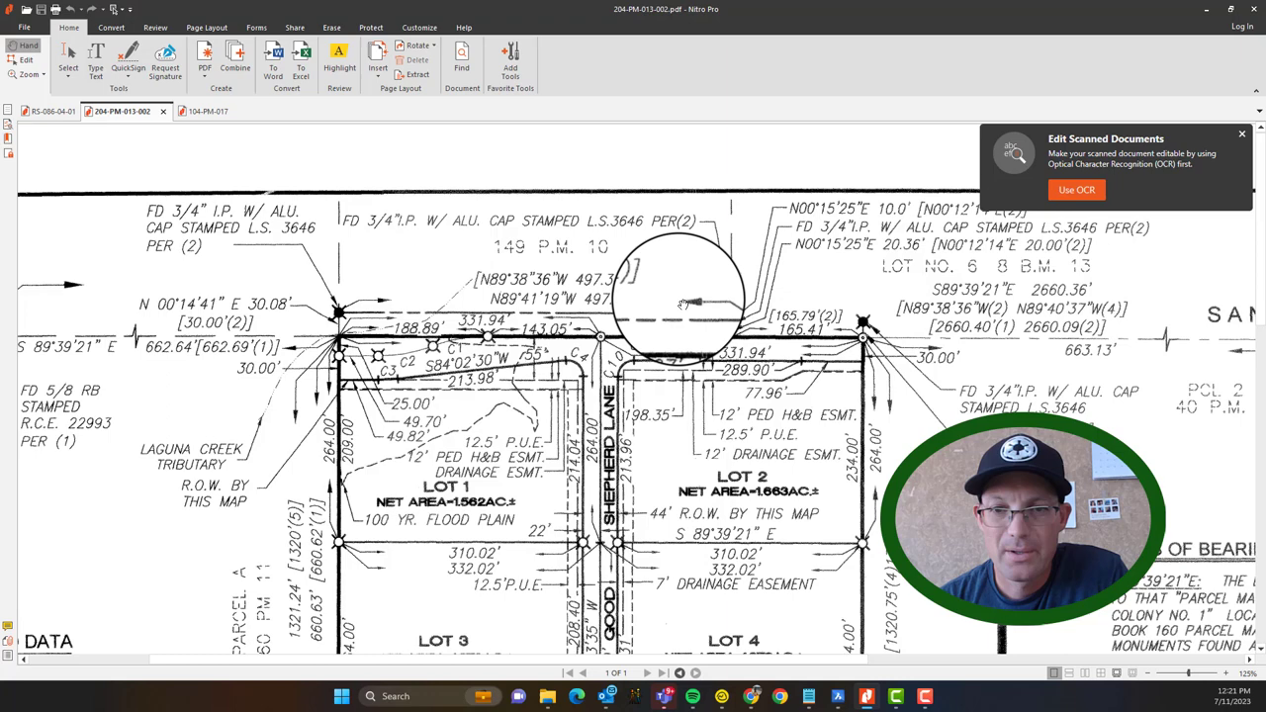
left_click_drag(776, 353, 489, 338)
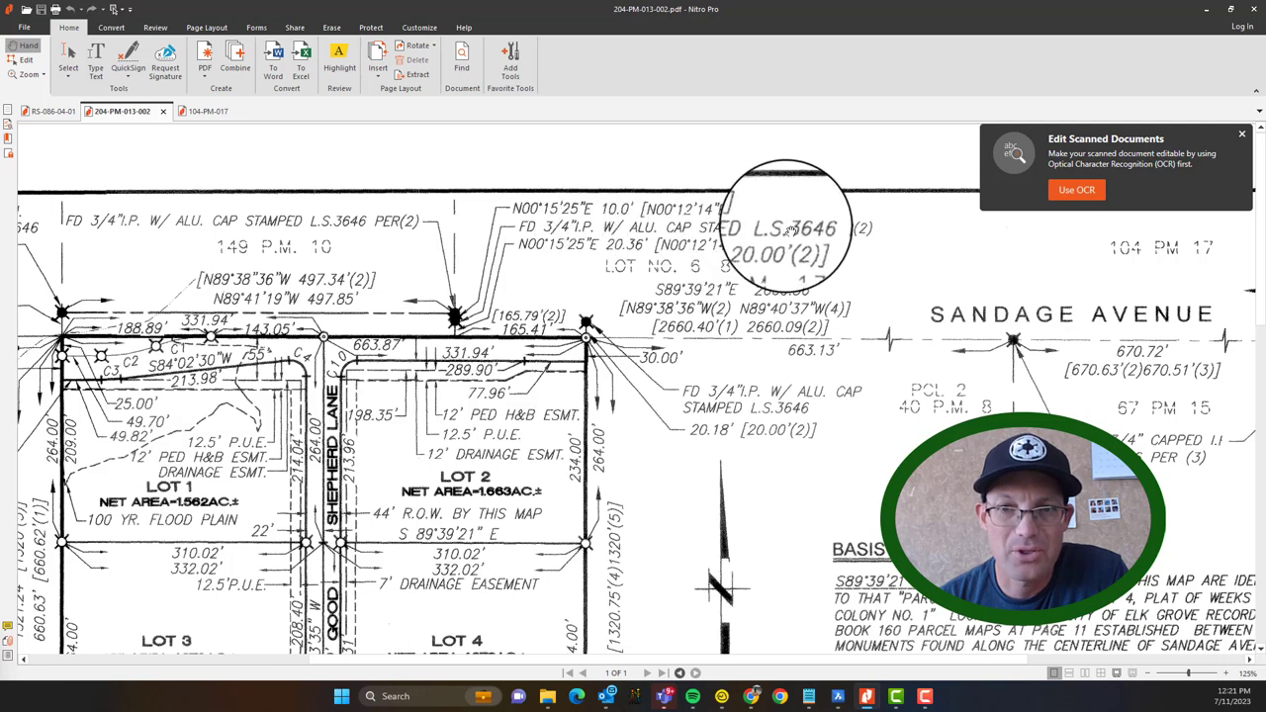
mouse_move(777, 9)
left_mouse_down()
mouse_move(992, 99)
mouse_move(1265, 346)
left_mouse_up()
left_click(537, 525)
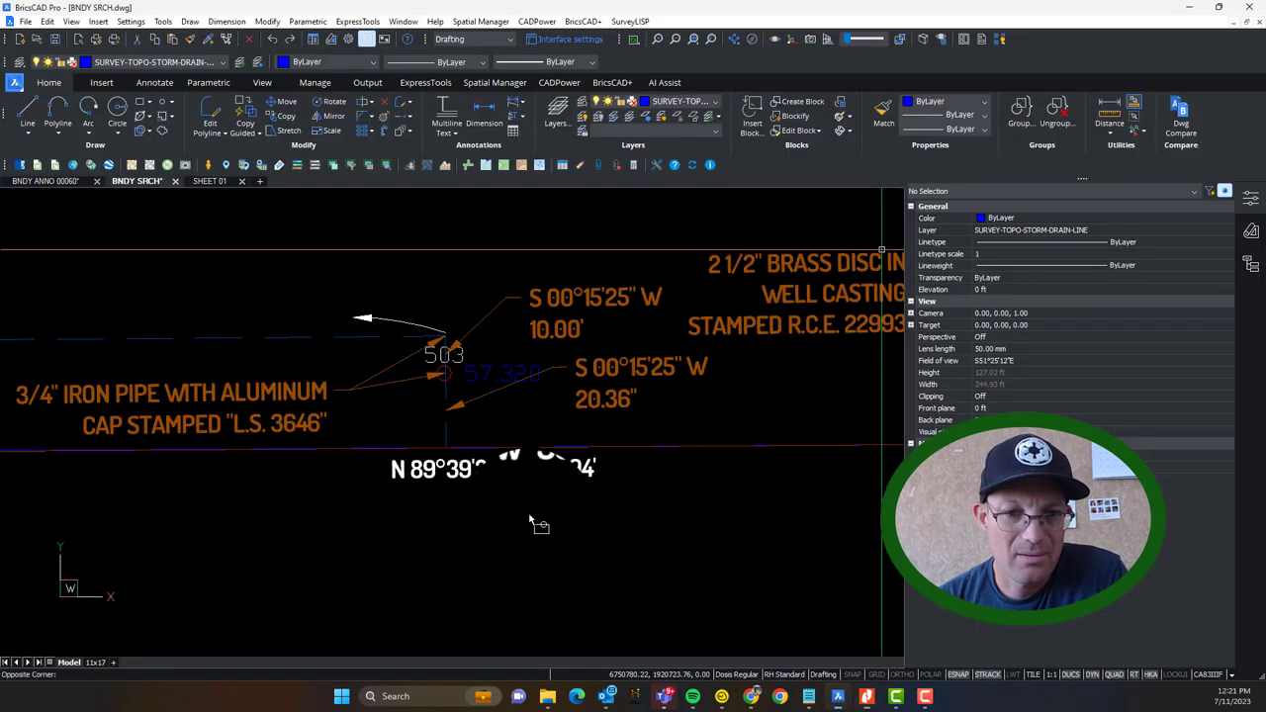
Step: Return to the BNDY ANNO 00060 drawing and change the copied callout's monument number to M503
left_click(31, 182)
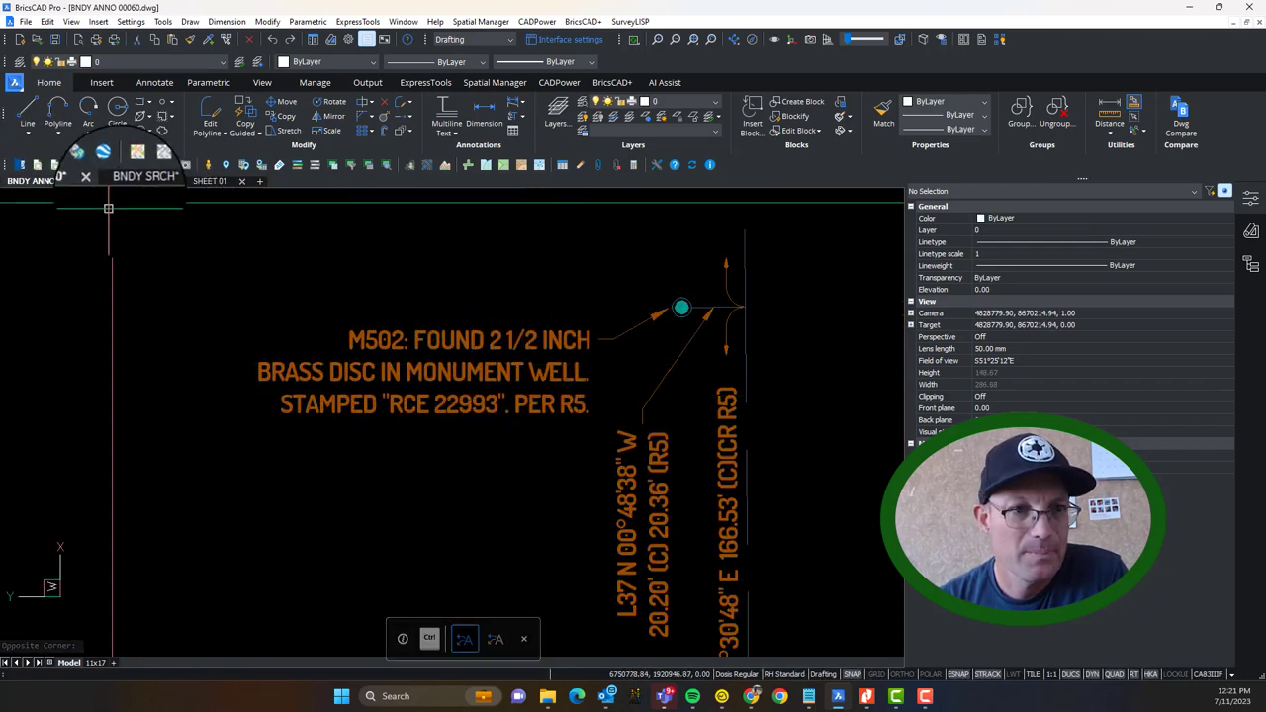
double_click(457, 337)
double_click(457, 334)
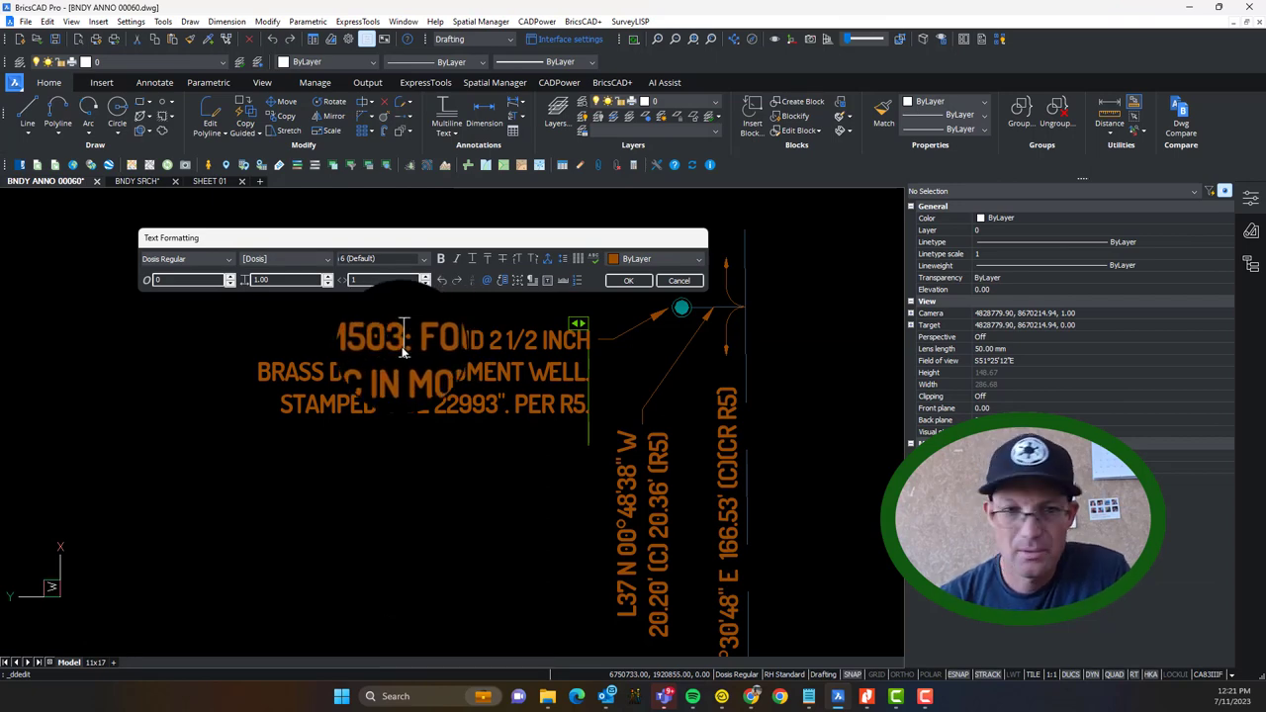
left_click(427, 522)
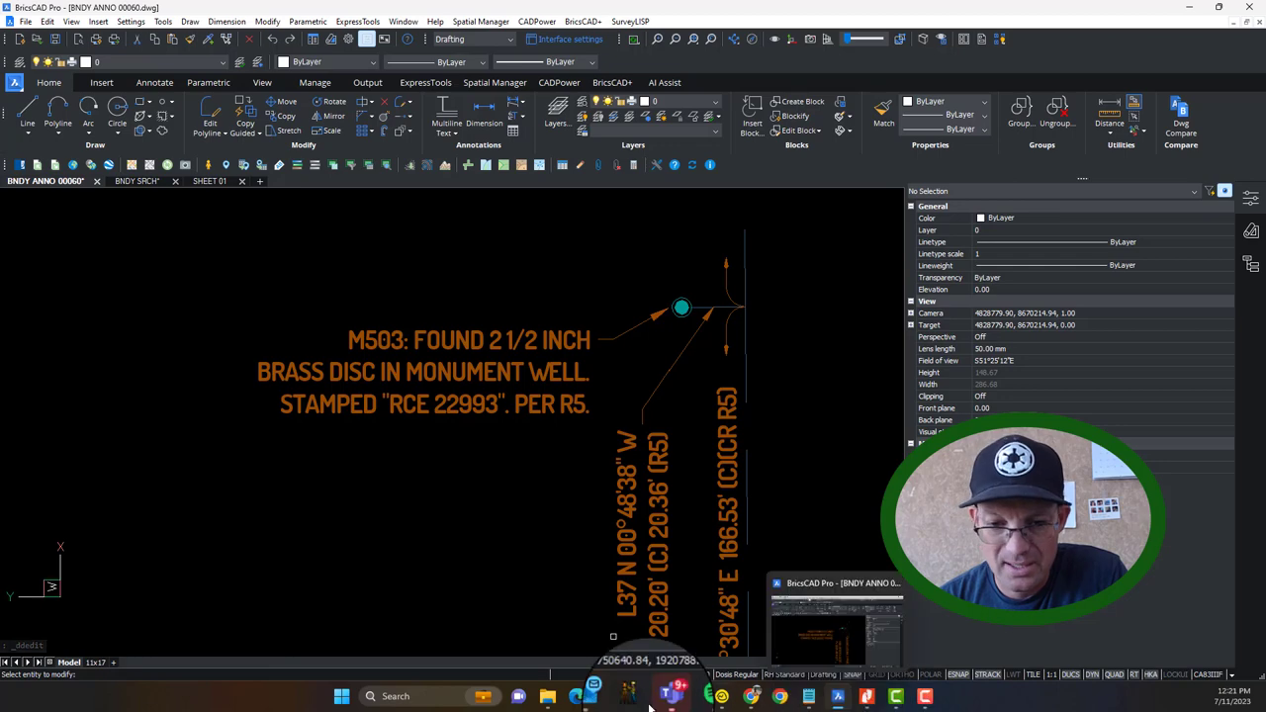
Step: View the field photo 503-001.jpg in the Photos folder and return to the BNDY ANNO 00060 drawing
left_click(536, 695)
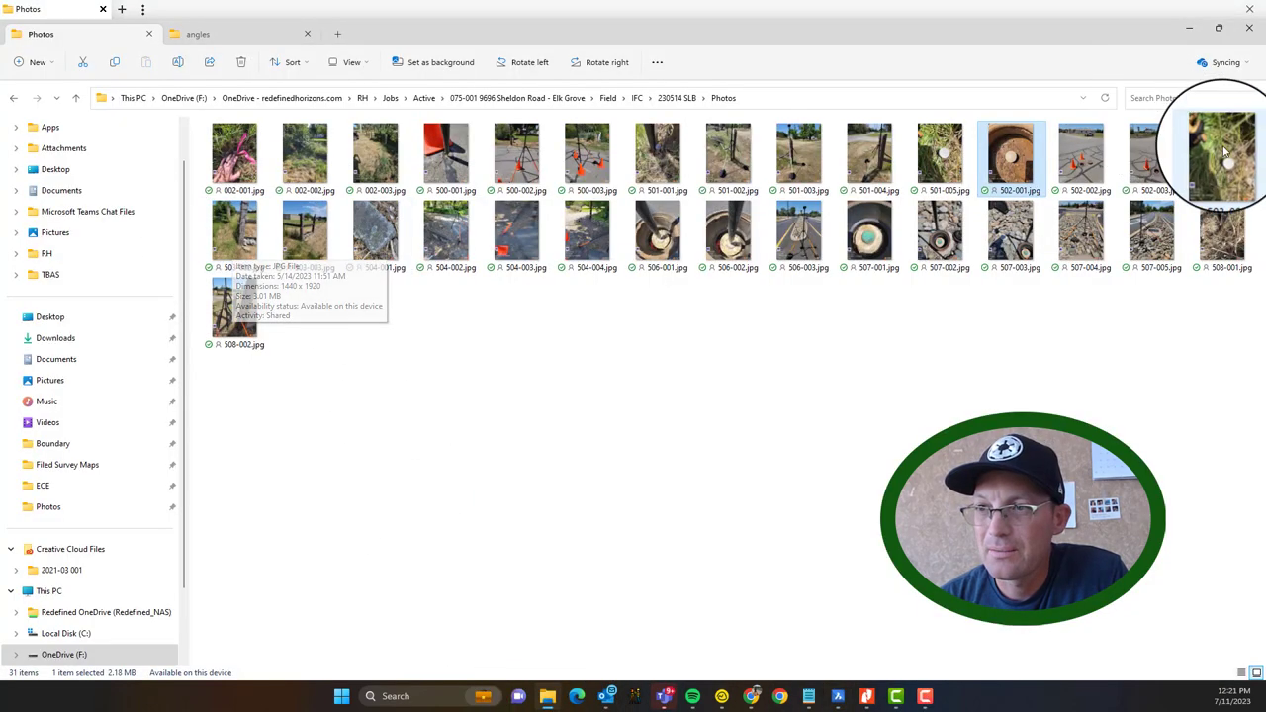
left_click(1215, 176)
double_click(1214, 176)
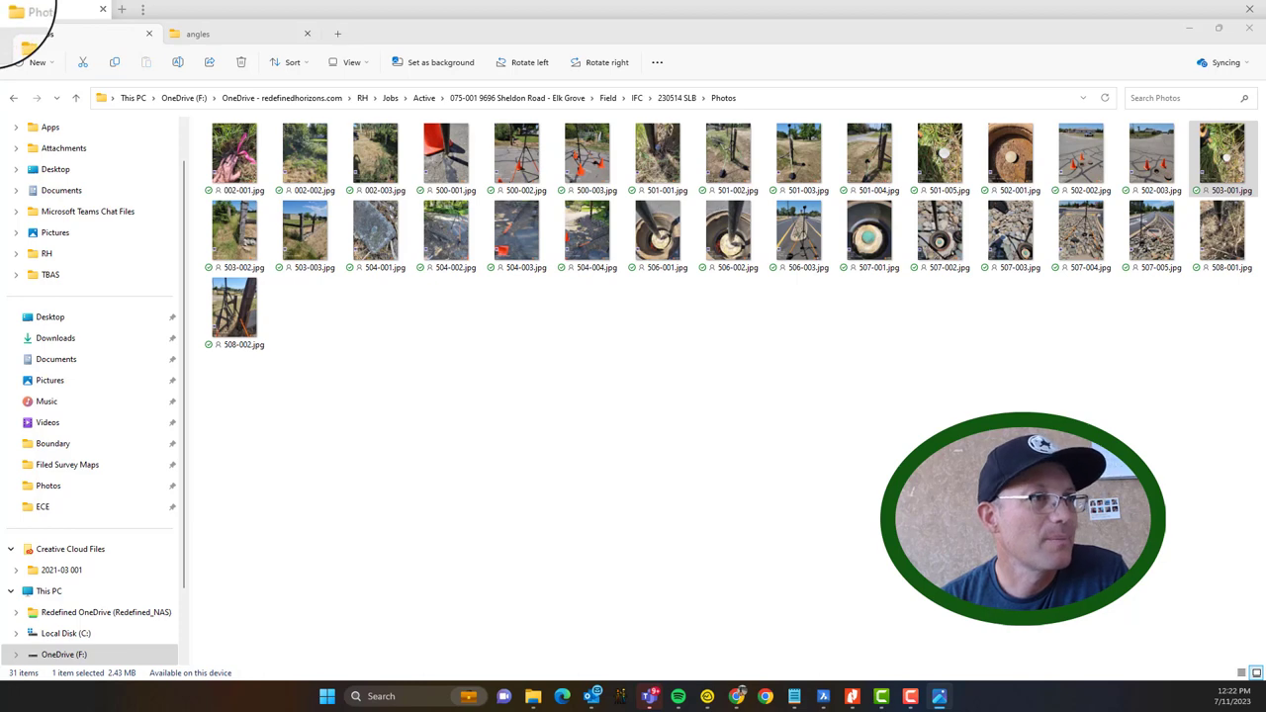
left_click(0, 5)
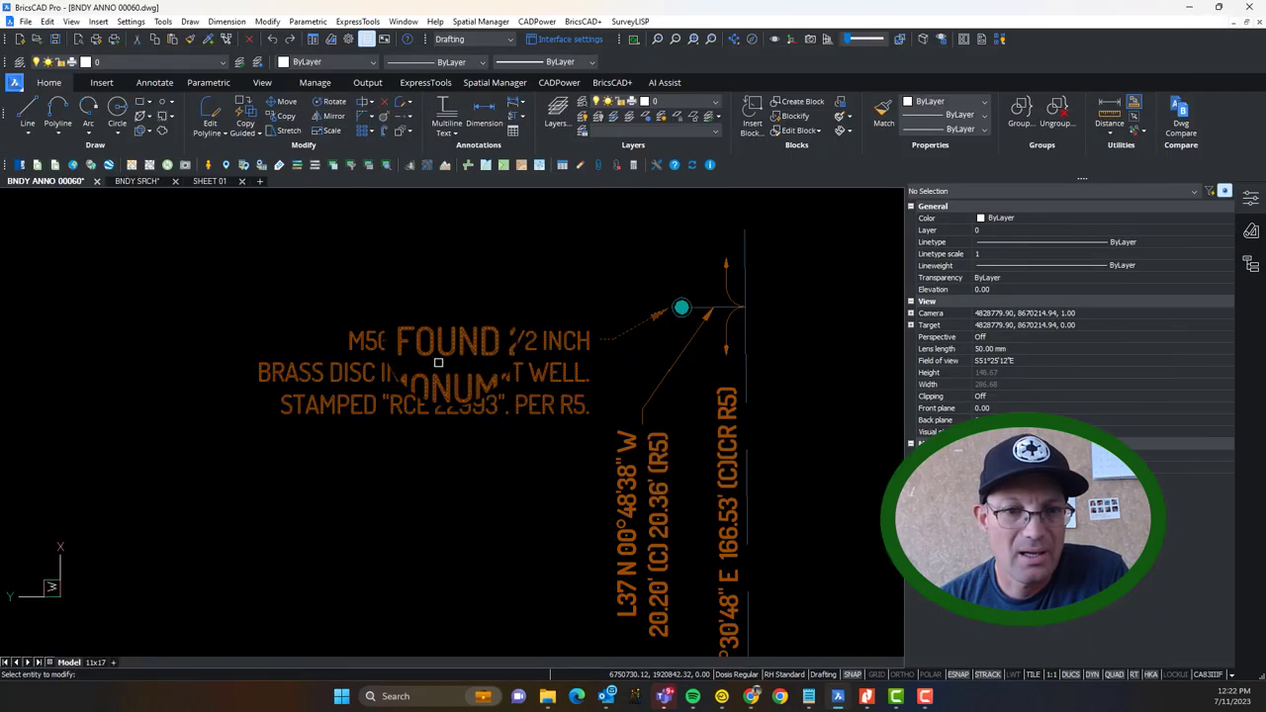
Step: Replace the brass disc and monument well description in the M503 callout with 3/4 INCH IRON PIPE WITH
left_click(487, 346)
left_click_drag(491, 345, 585, 387)
type("3/")
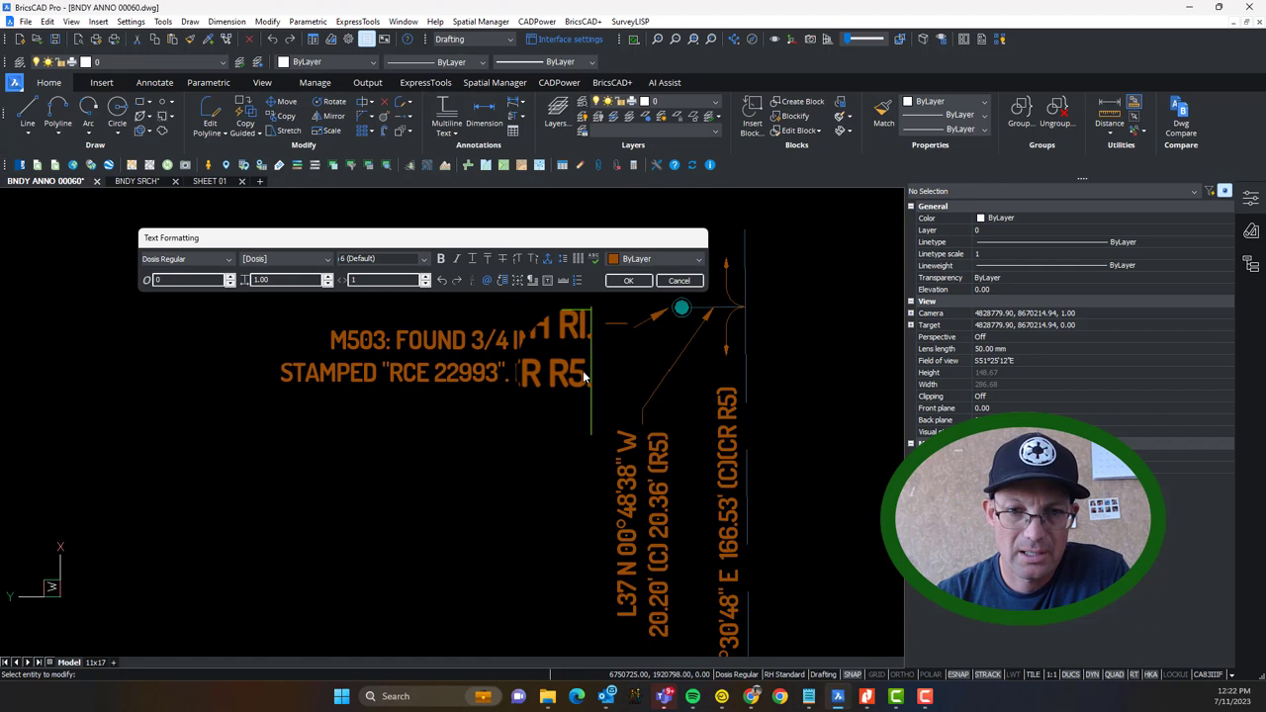
type("ON")
key("BackSpace")
key("BackSpace")
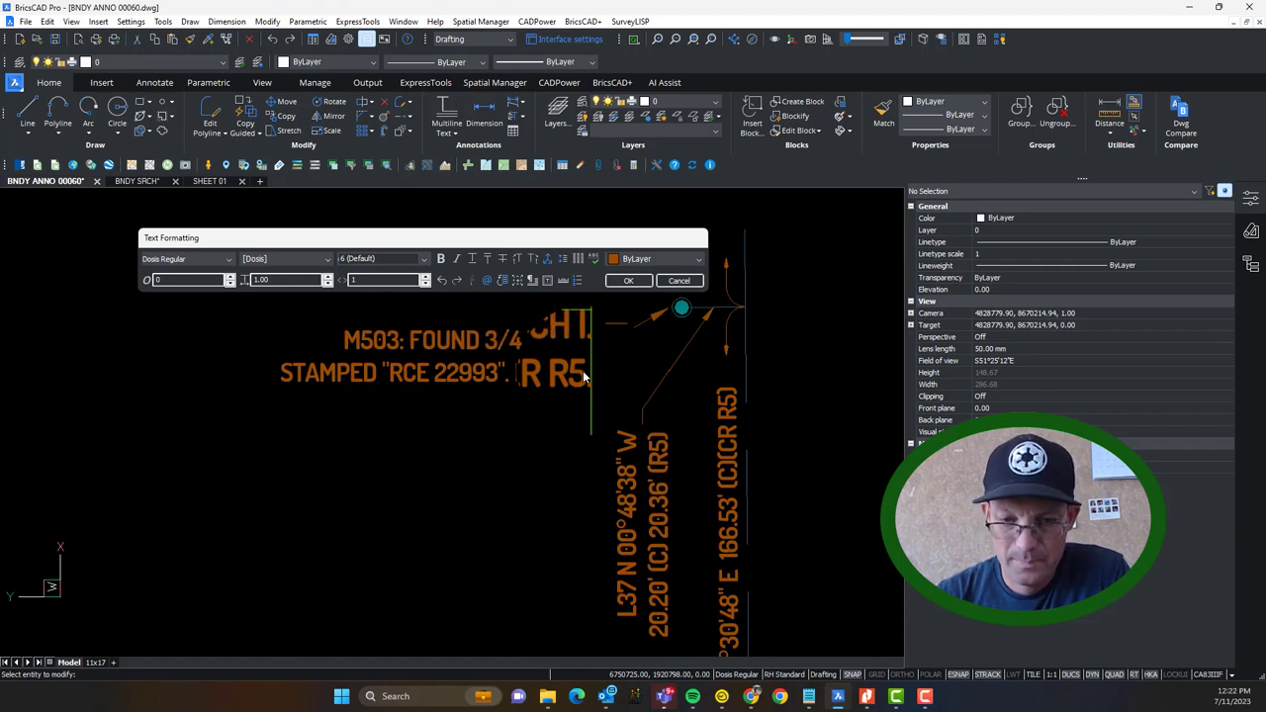
type("IRON PIPE WITH")
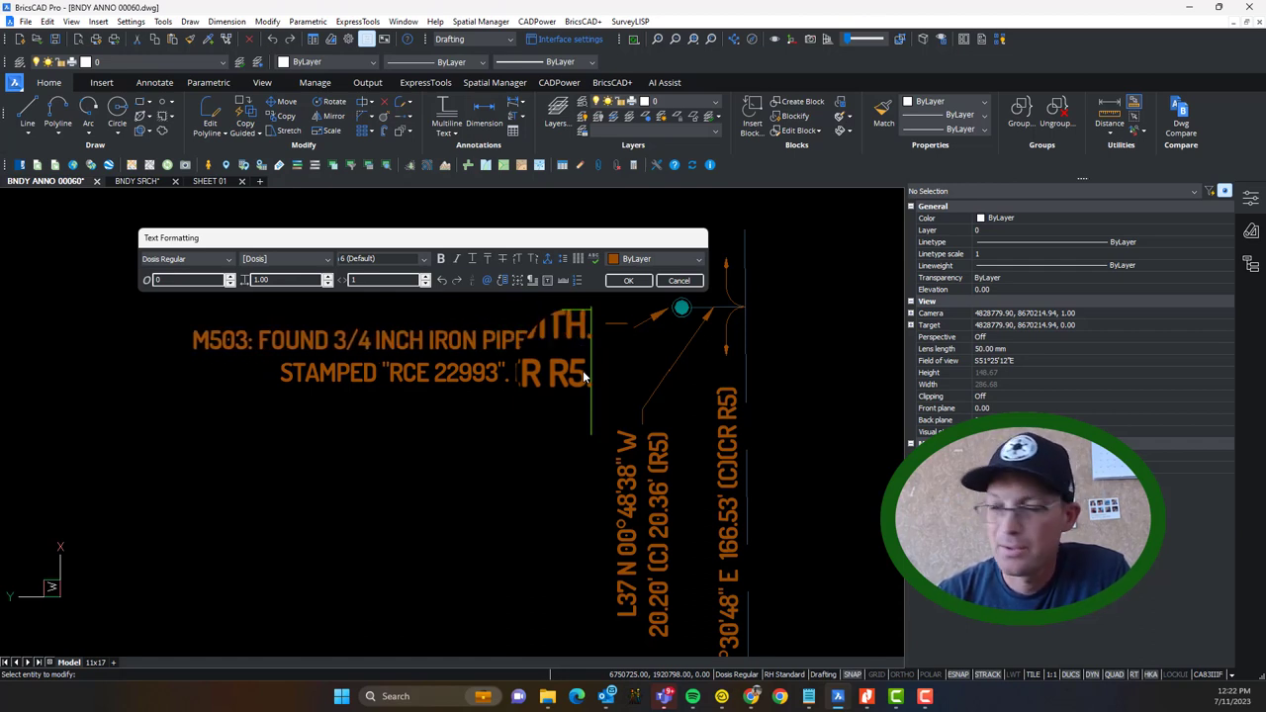
Step: Add a second line to the M503 callout reading 2 INCH ALUMINUM CAP. STAMPED "PLS 3646"
key("Return")
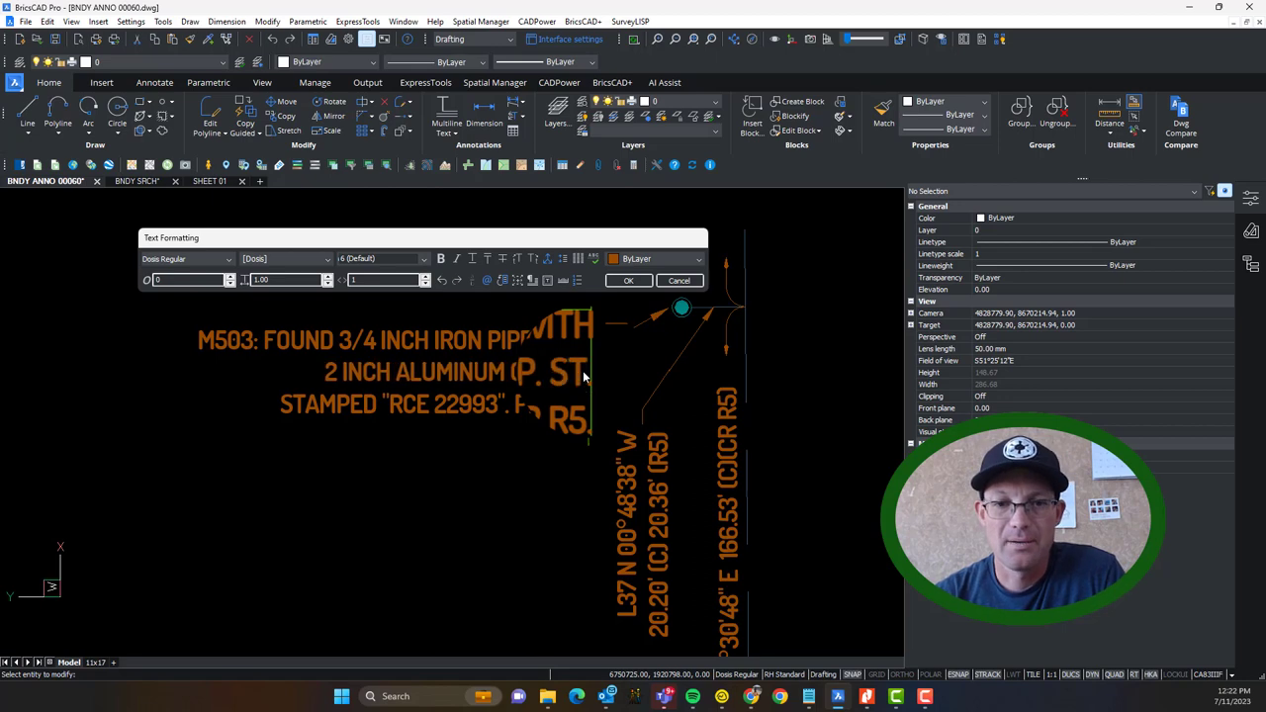
type("AMPED \"PLS")
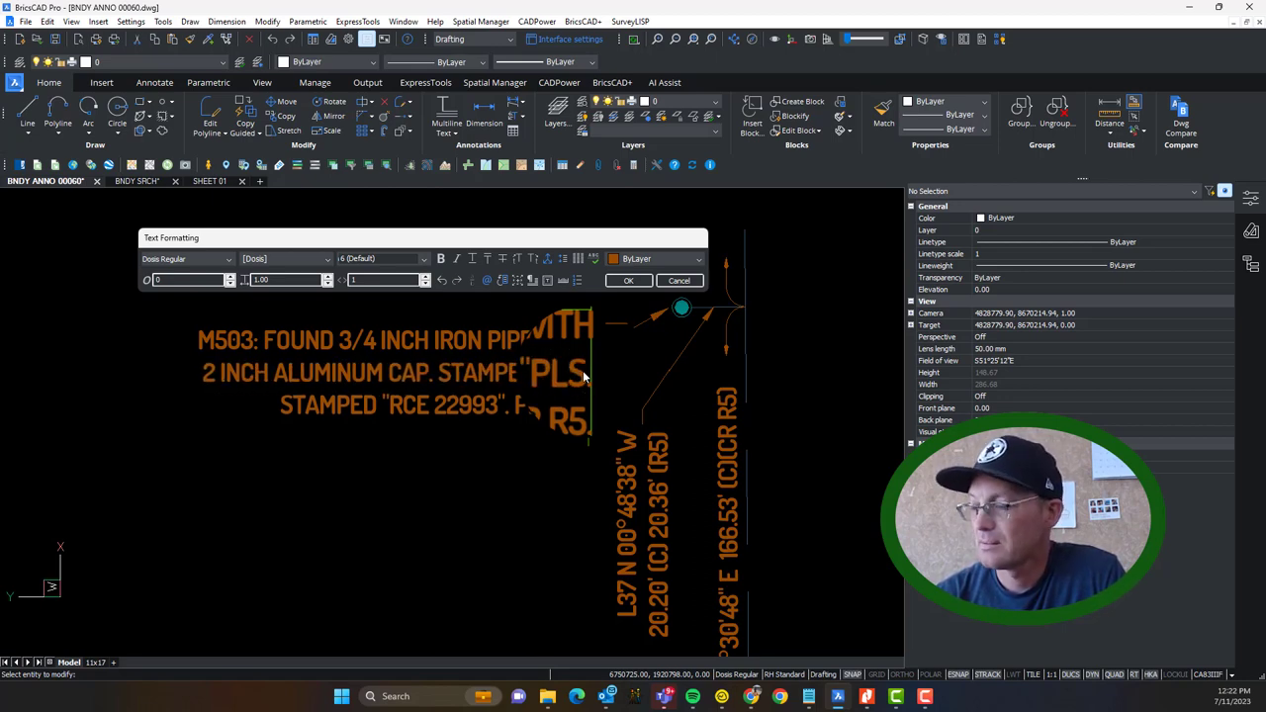
type(" 3646")
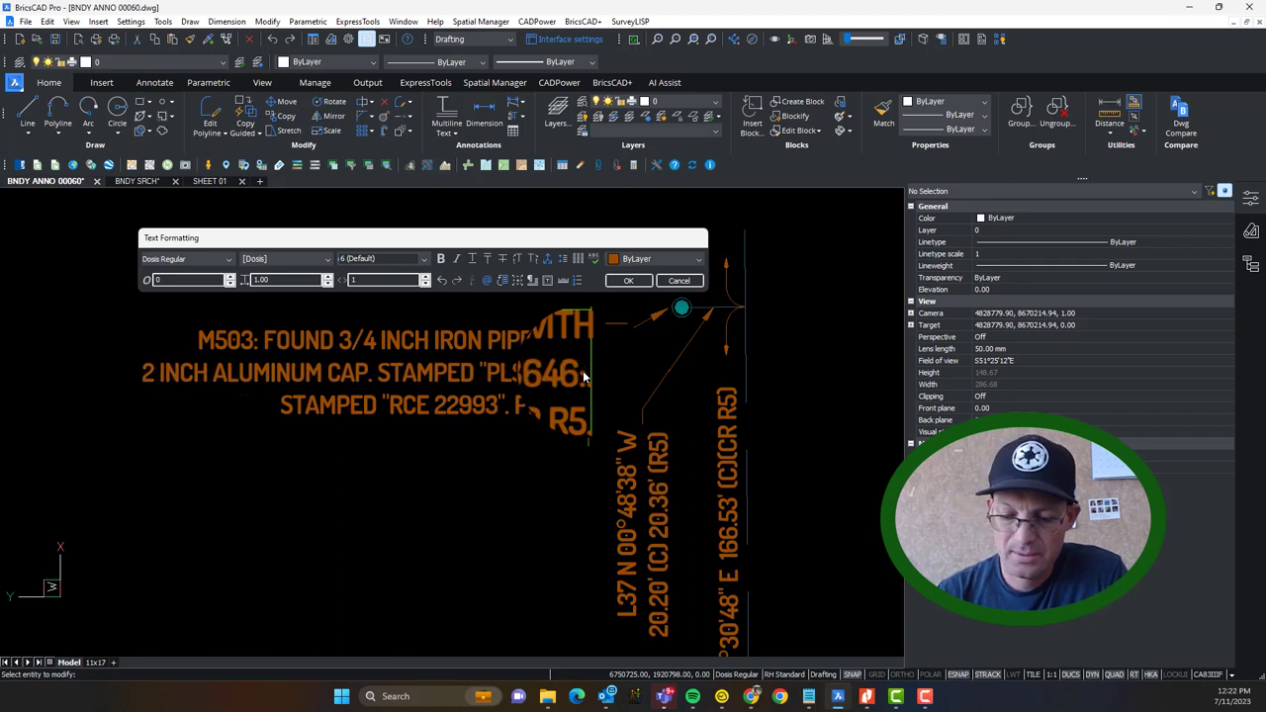
type("\",")
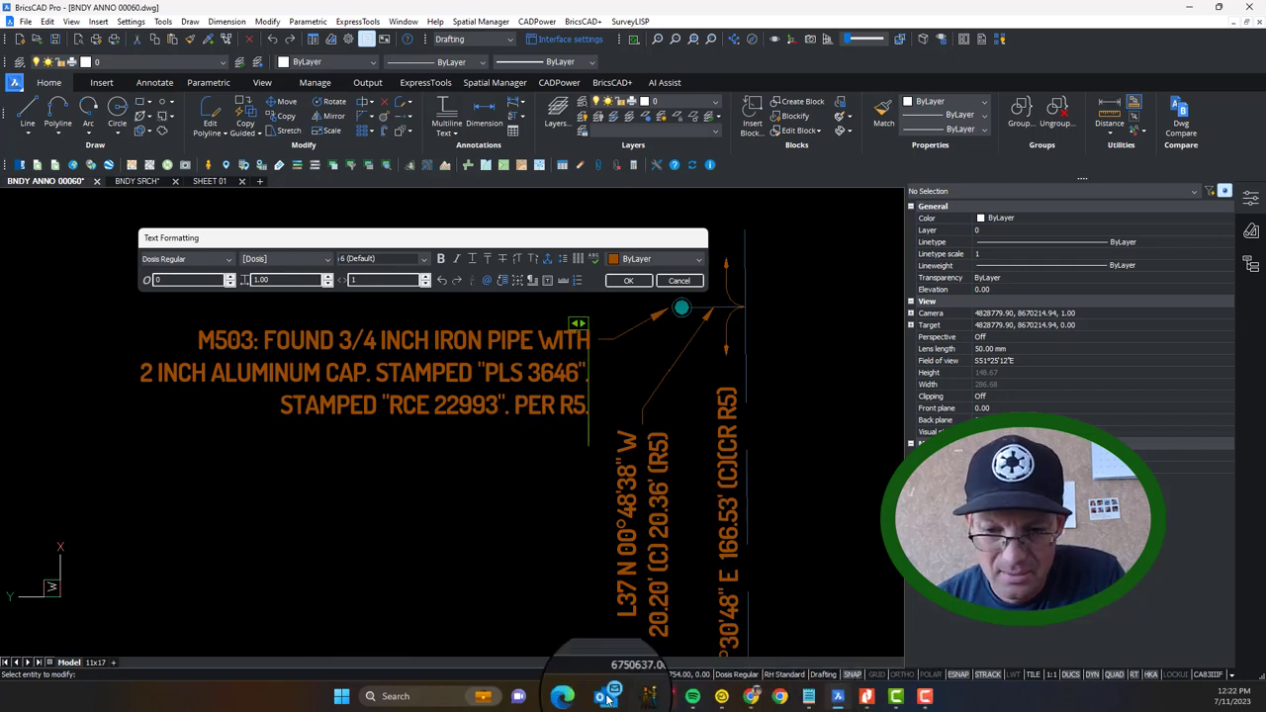
Step: Recheck the cap stamping in the field photo 503-001.jpg and return to the open callout text
left_click(550, 694)
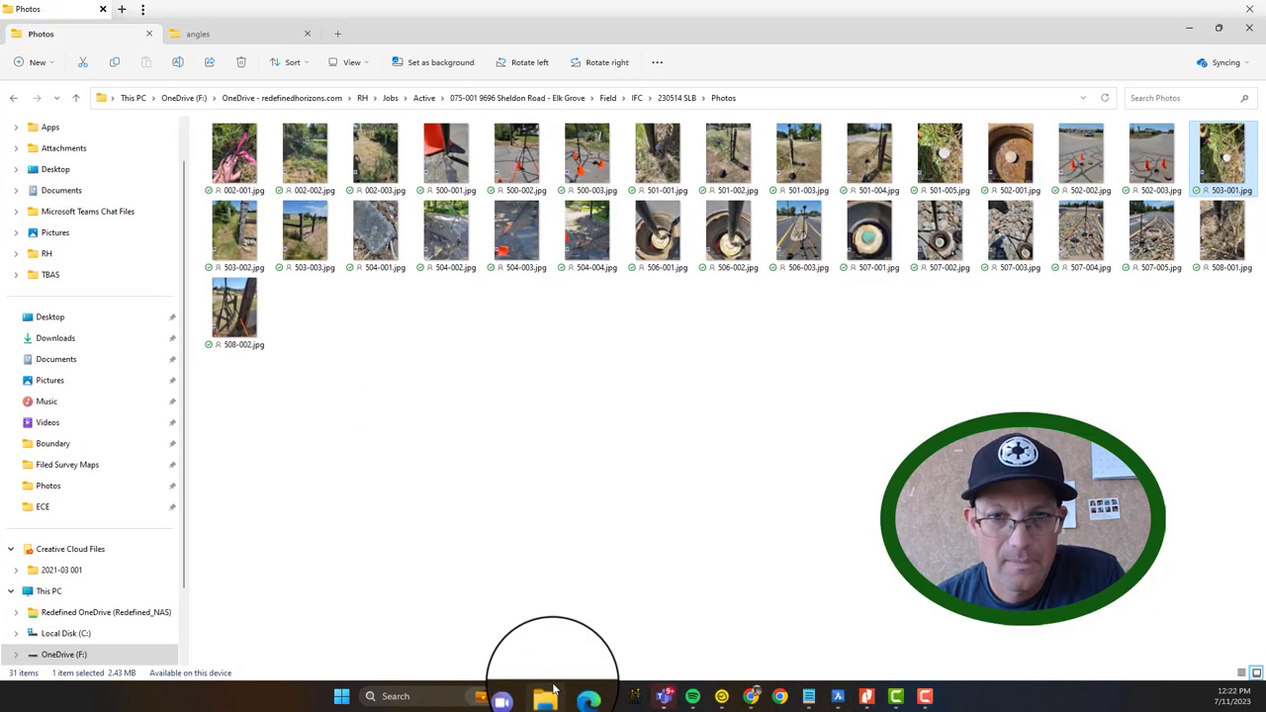
double_click(1220, 167)
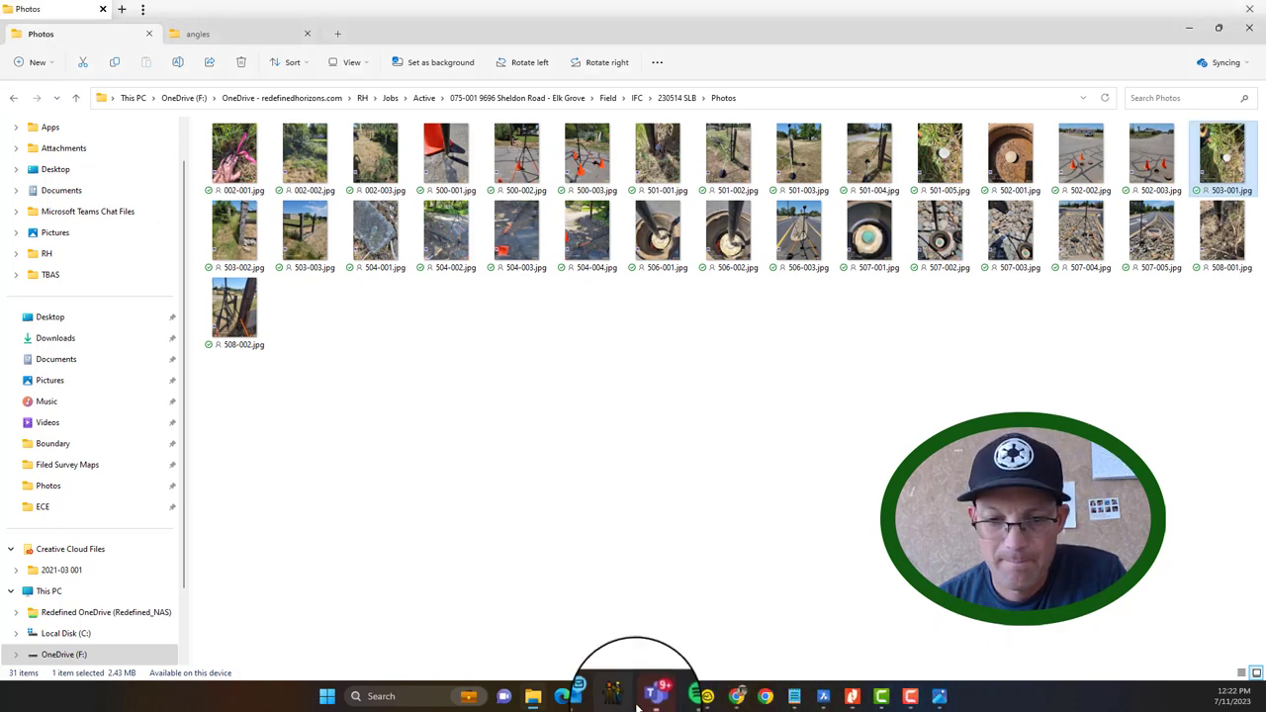
left_click(823, 696)
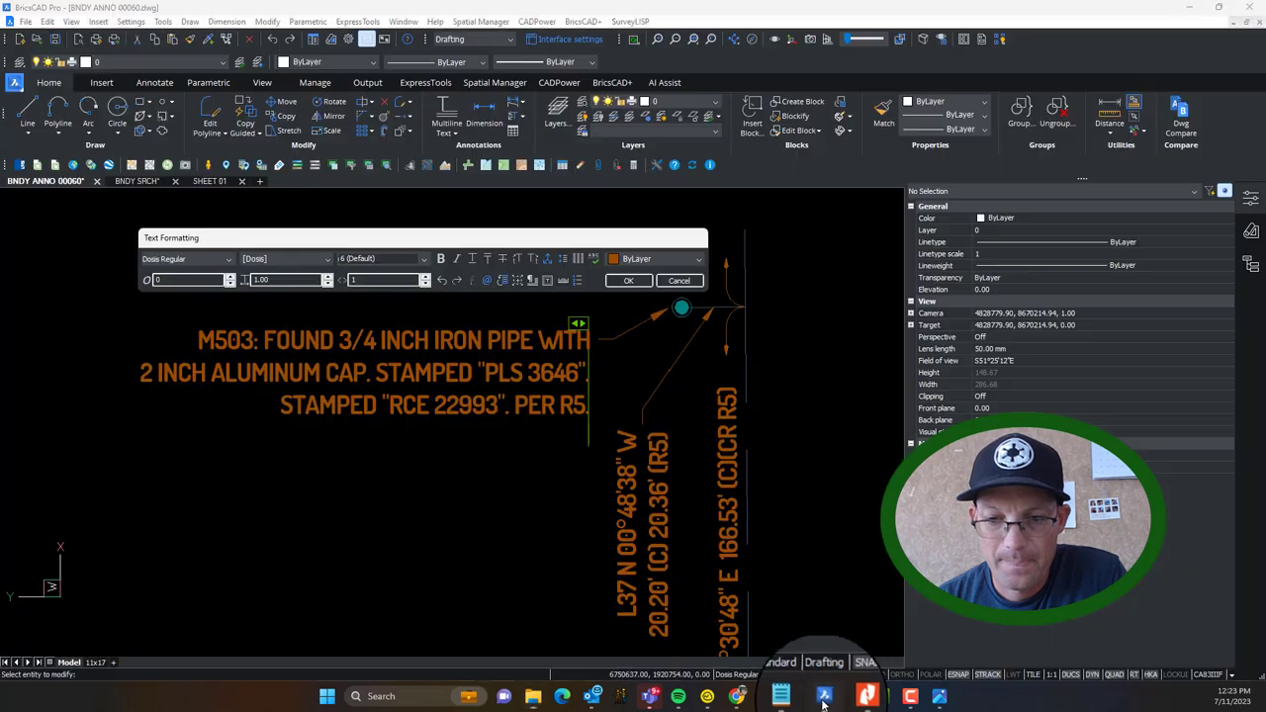
Step: Correct the aluminum cap stamping in the M503 callout to "LS 3646" and finish the text edit
left_click(497, 372)
key("BackSpace")
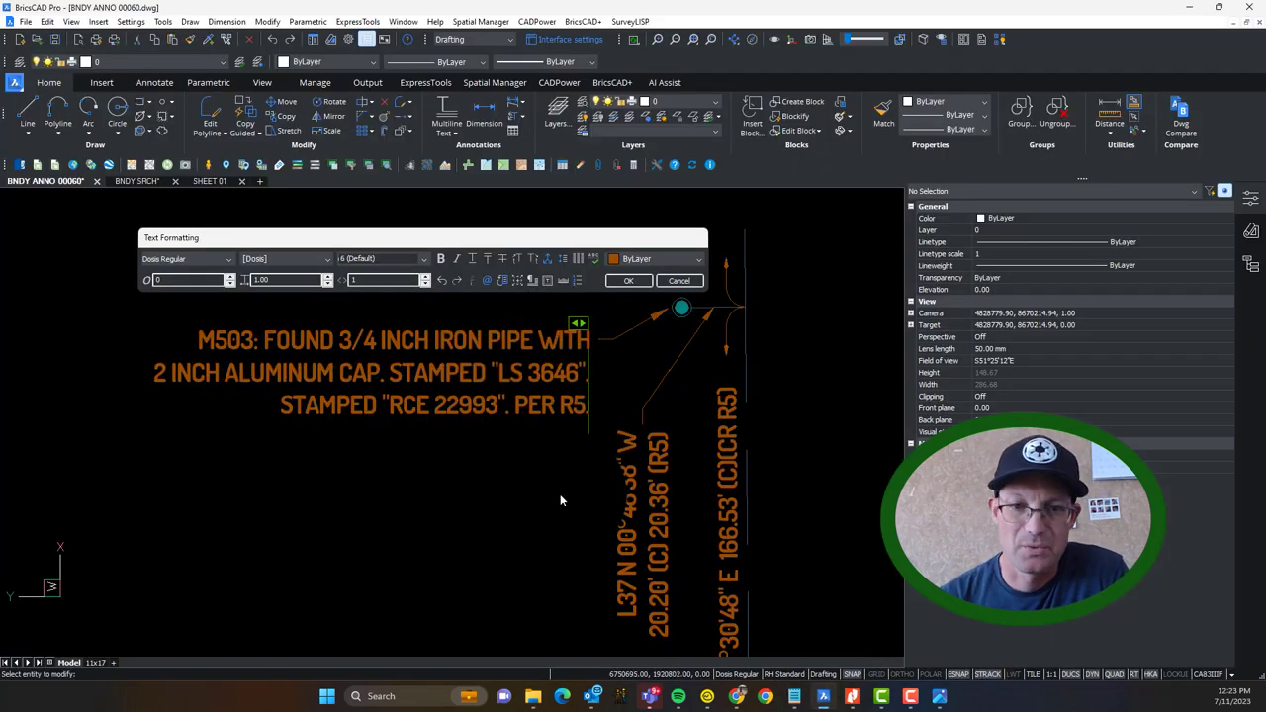
left_click(560, 496)
scroll(463, 380, "down", 3)
key("Escape")
Step: Look over the whole boundary survey for other monuments that need description callouts
scroll(399, 384, "up", 2)
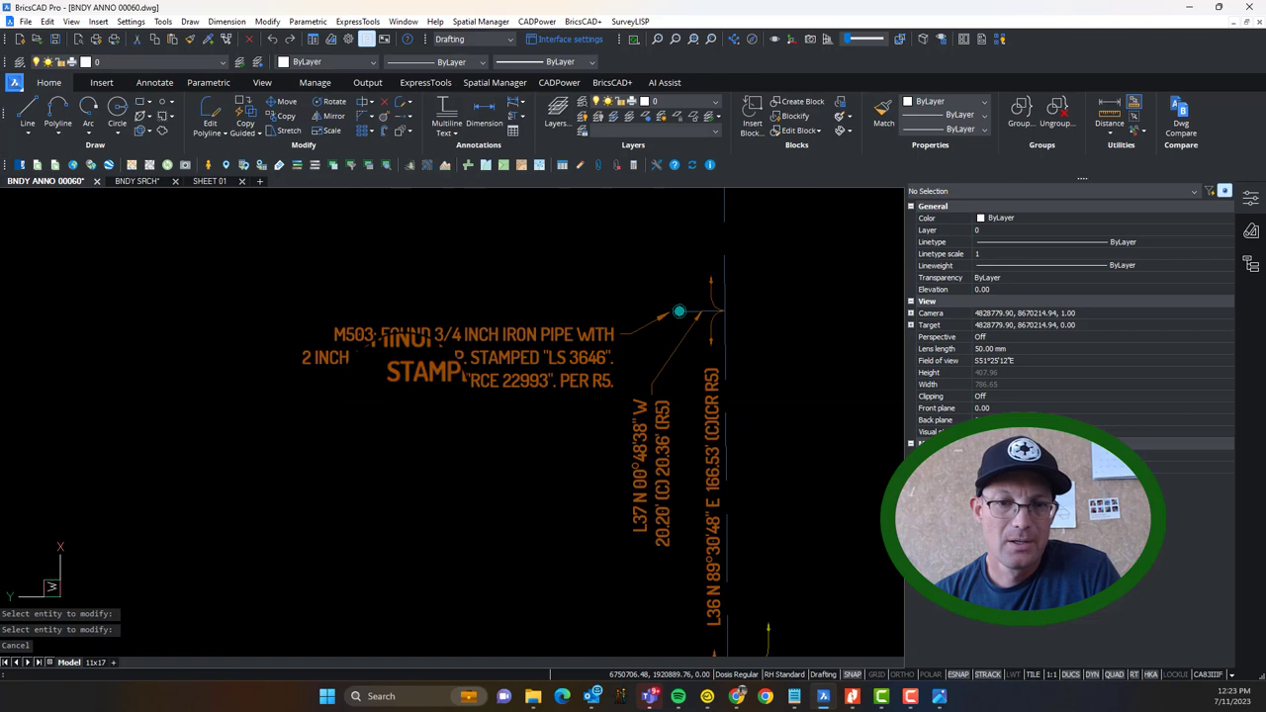
scroll(534, 333, "down", 5)
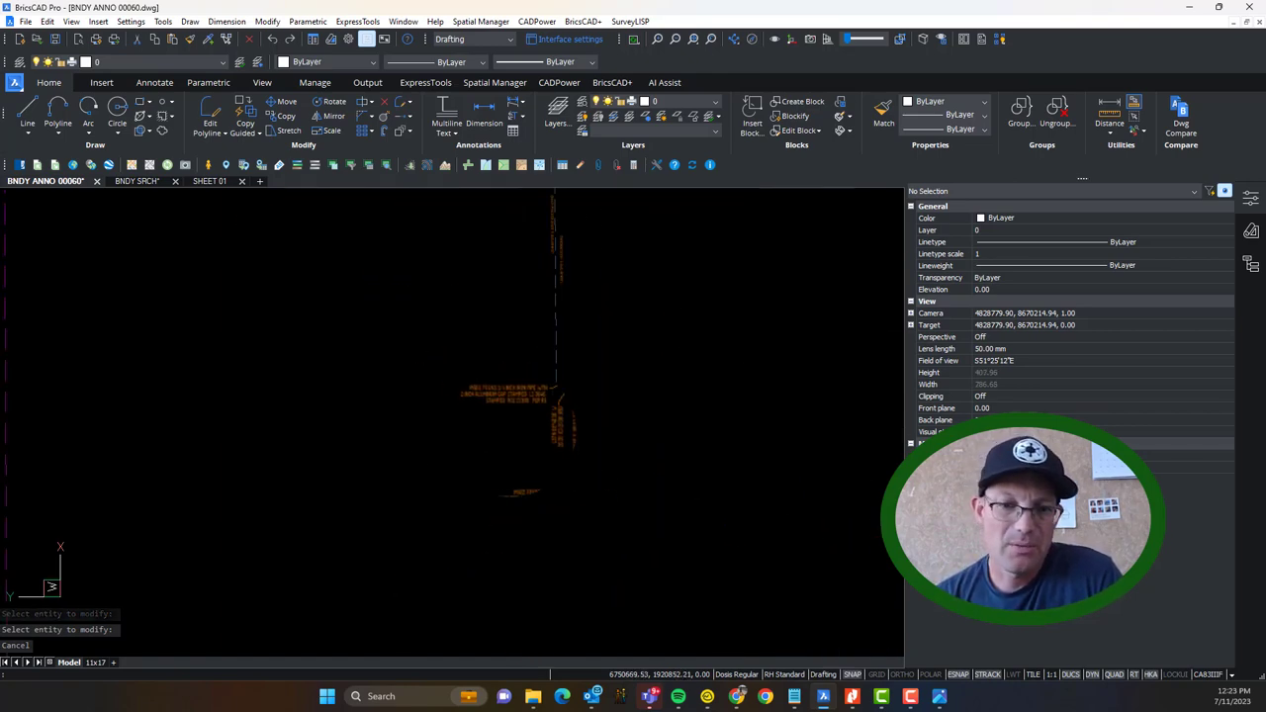
scroll(421, 345, "down", 5)
scroll(469, 227, "up", 5)
middle_click_drag(327, 407, 406, 330)
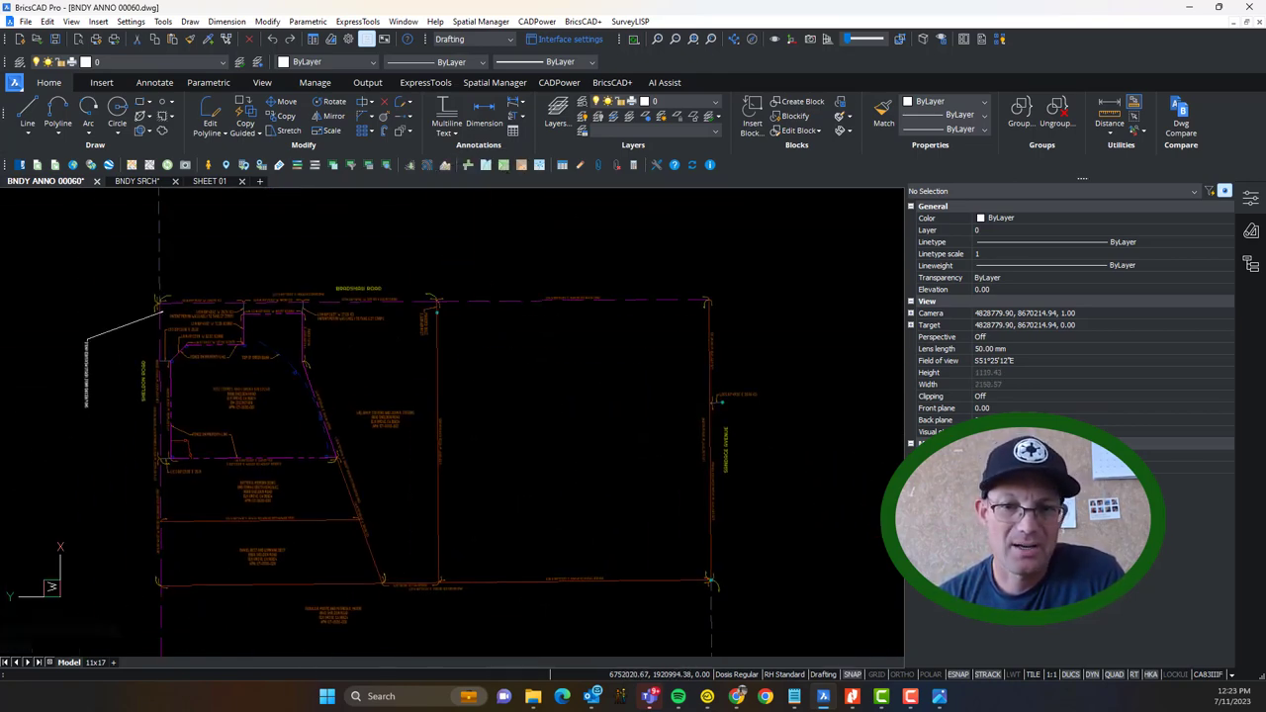
middle_click_drag(174, 306, 618, 622)
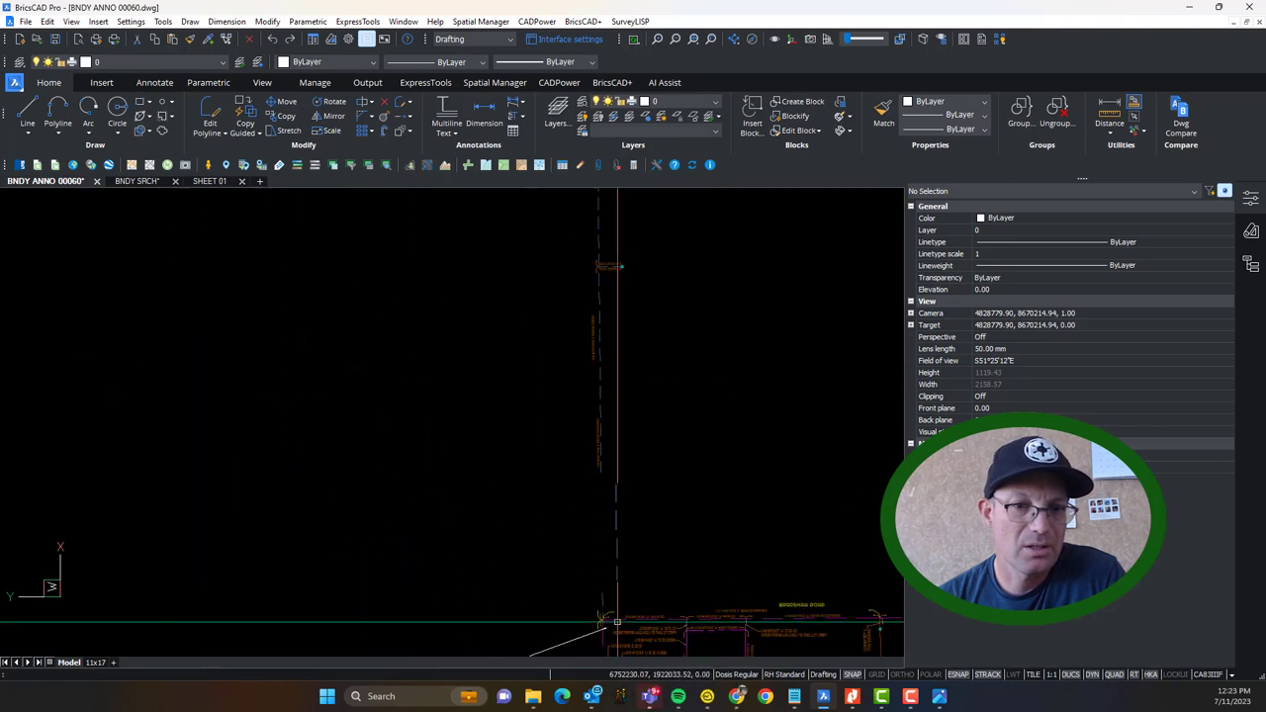
scroll(590, 283, "down", 3)
middle_click_drag(755, 511, 472, 357)
scroll(462, 381, "up", 4)
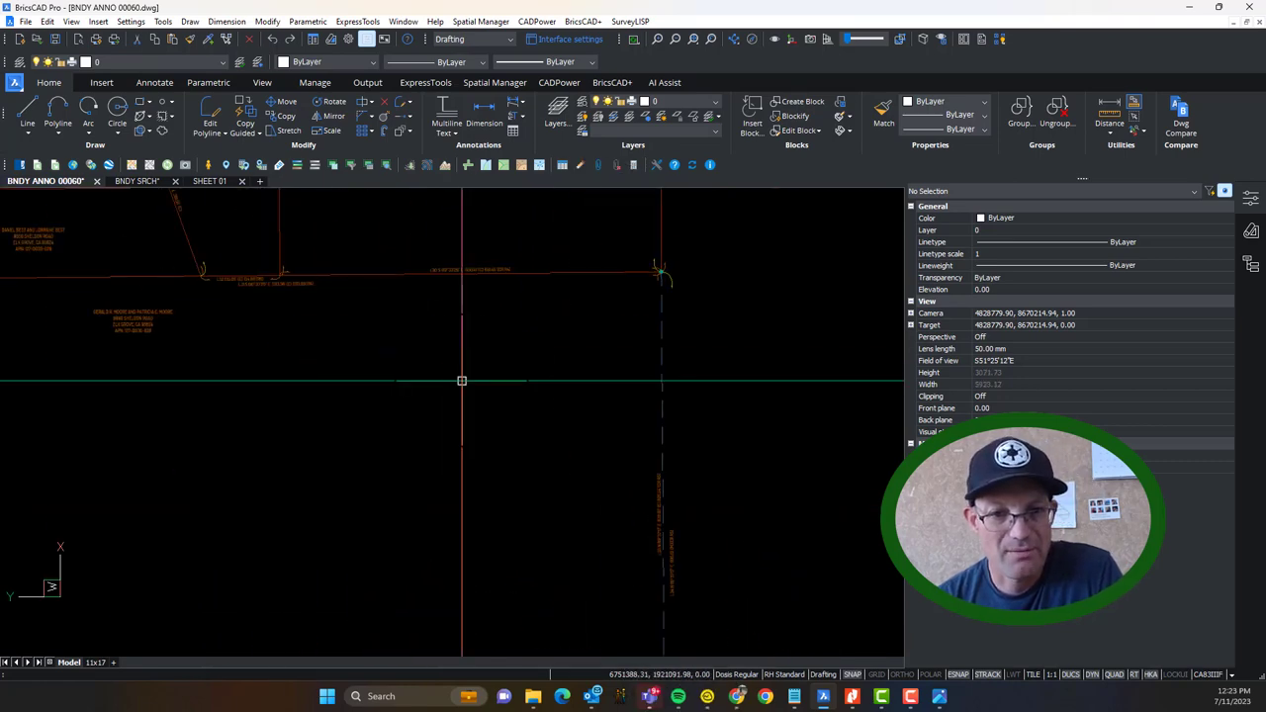
Step: Copy the M503 callout to the outer side of the boundary corner where lines L24 and L25 meet
scroll(580, 534, "up", 5)
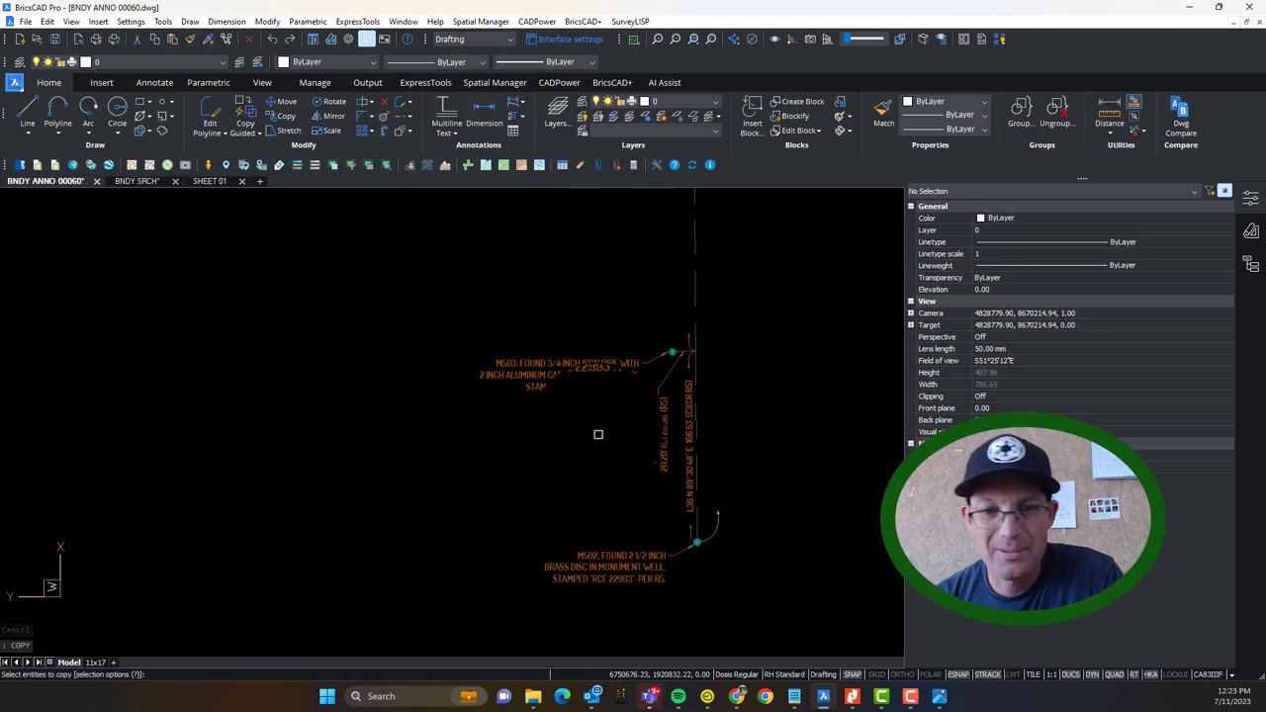
left_click(603, 394)
left_click(571, 358)
key("Return")
left_click(570, 366)
scroll(524, 387, "down", 5)
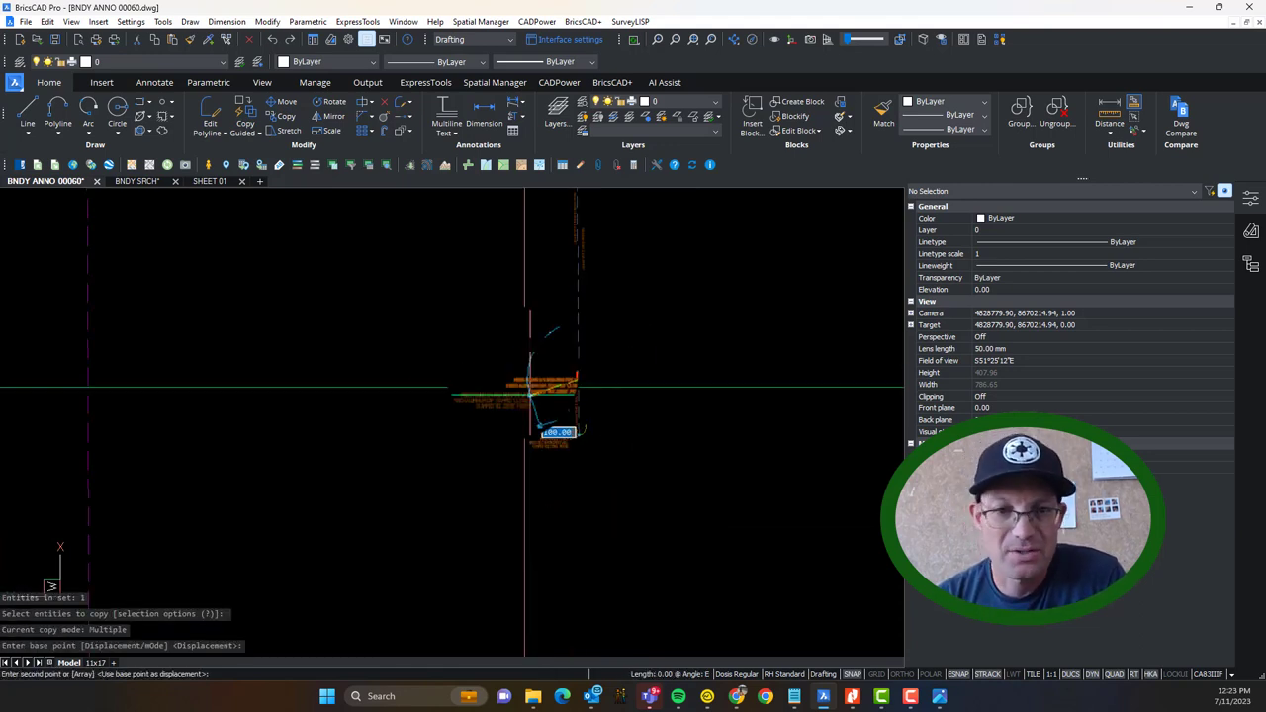
scroll(509, 455, "up", 5)
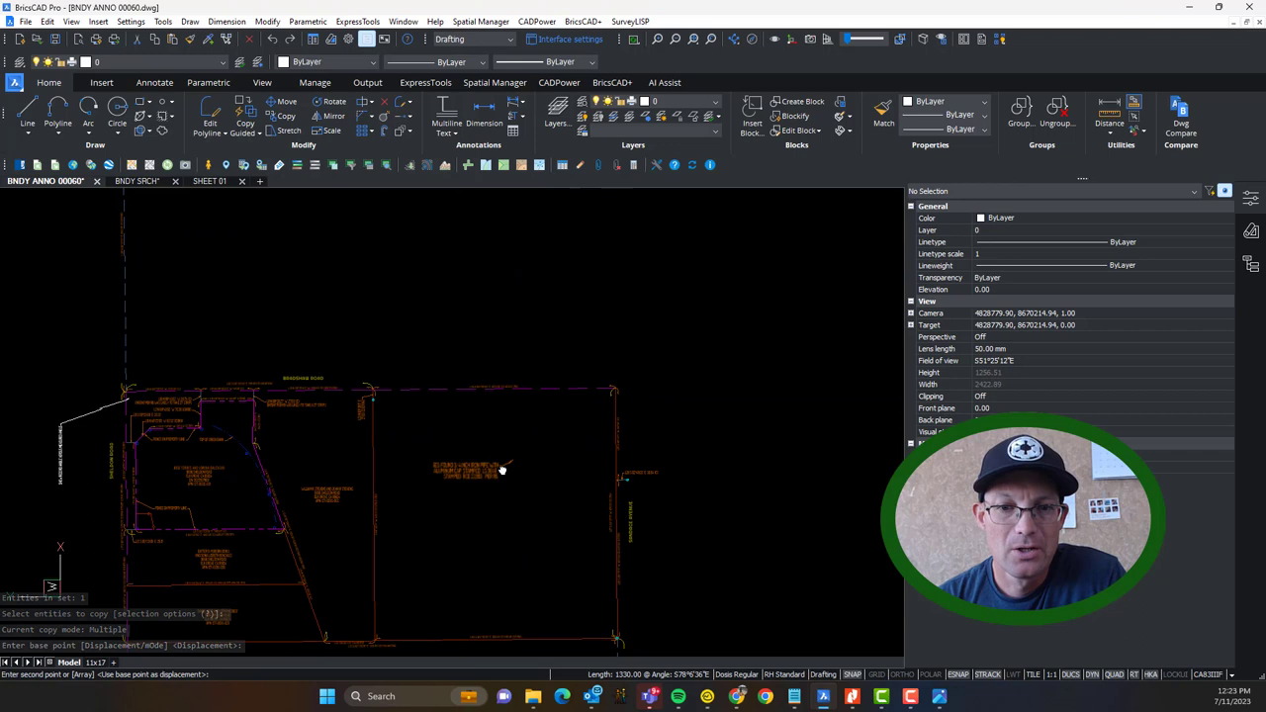
scroll(613, 307, "up", 6)
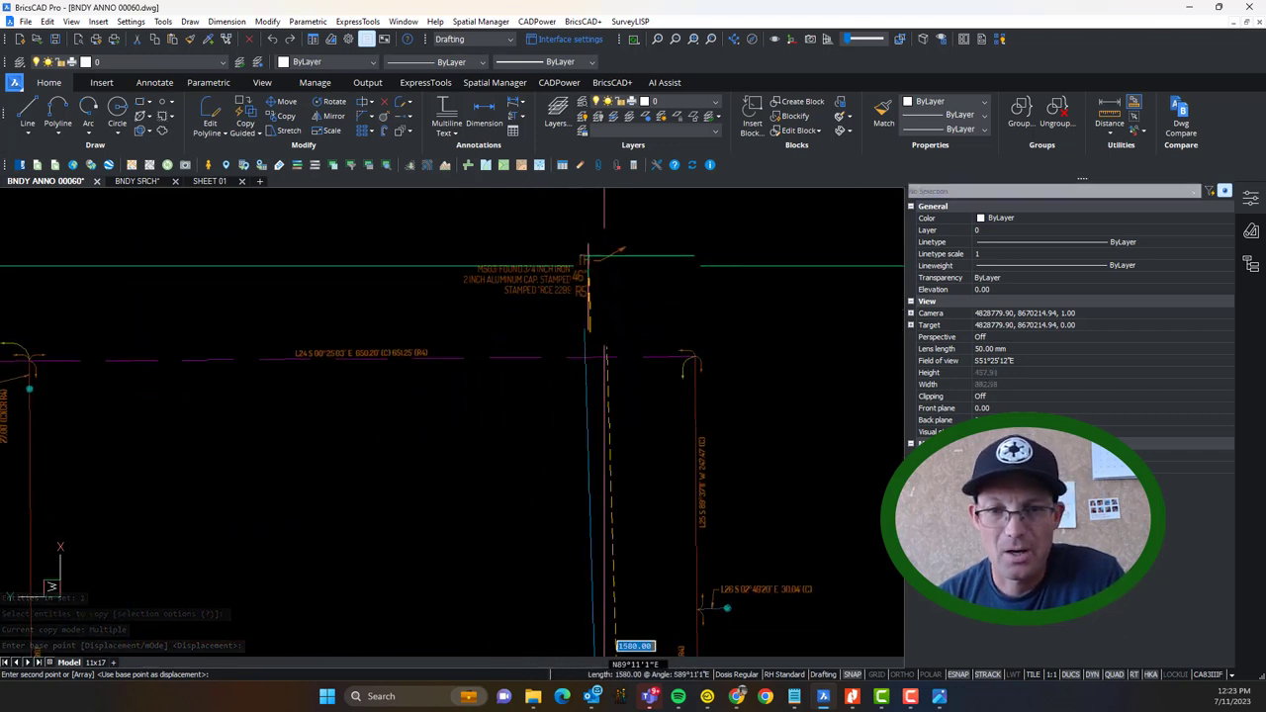
scroll(697, 297, "up", 4)
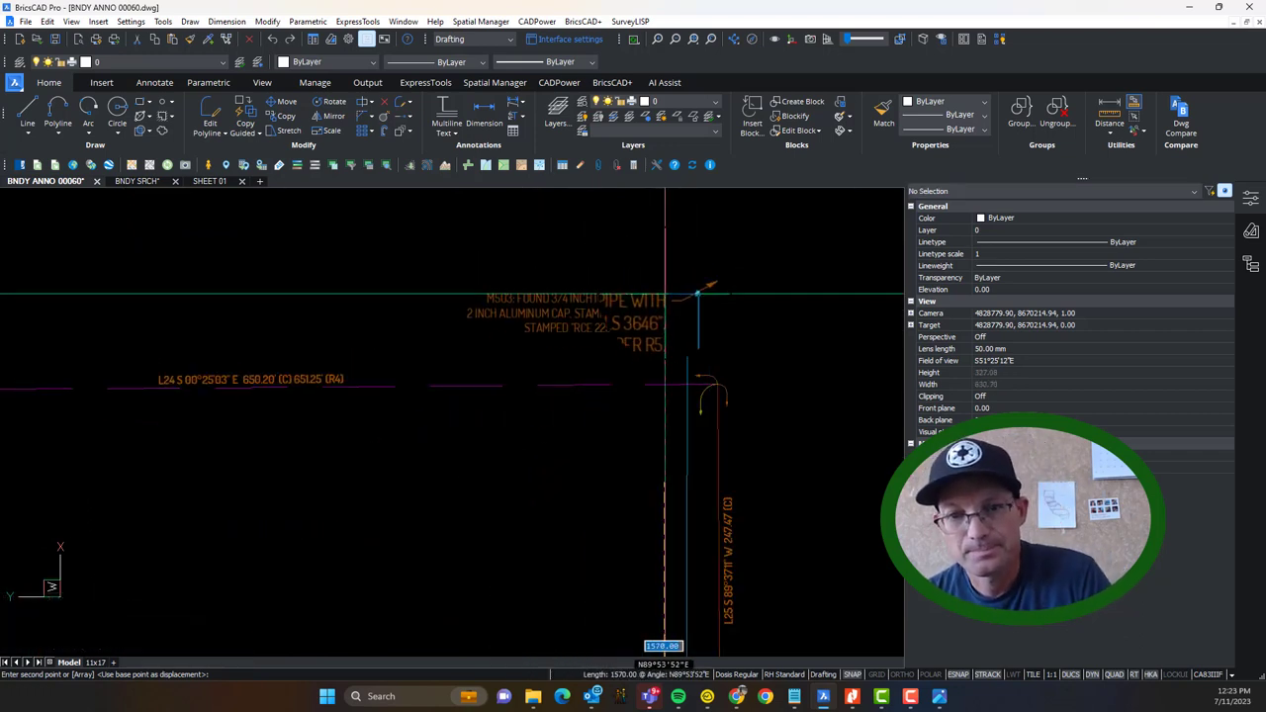
left_click(697, 292)
key("Escape")
Step: Look over the parcel corners between Sheldon Road, Bradshaw Road and the eastern boundary for points that still need callouts
scroll(672, 297, "down", 10)
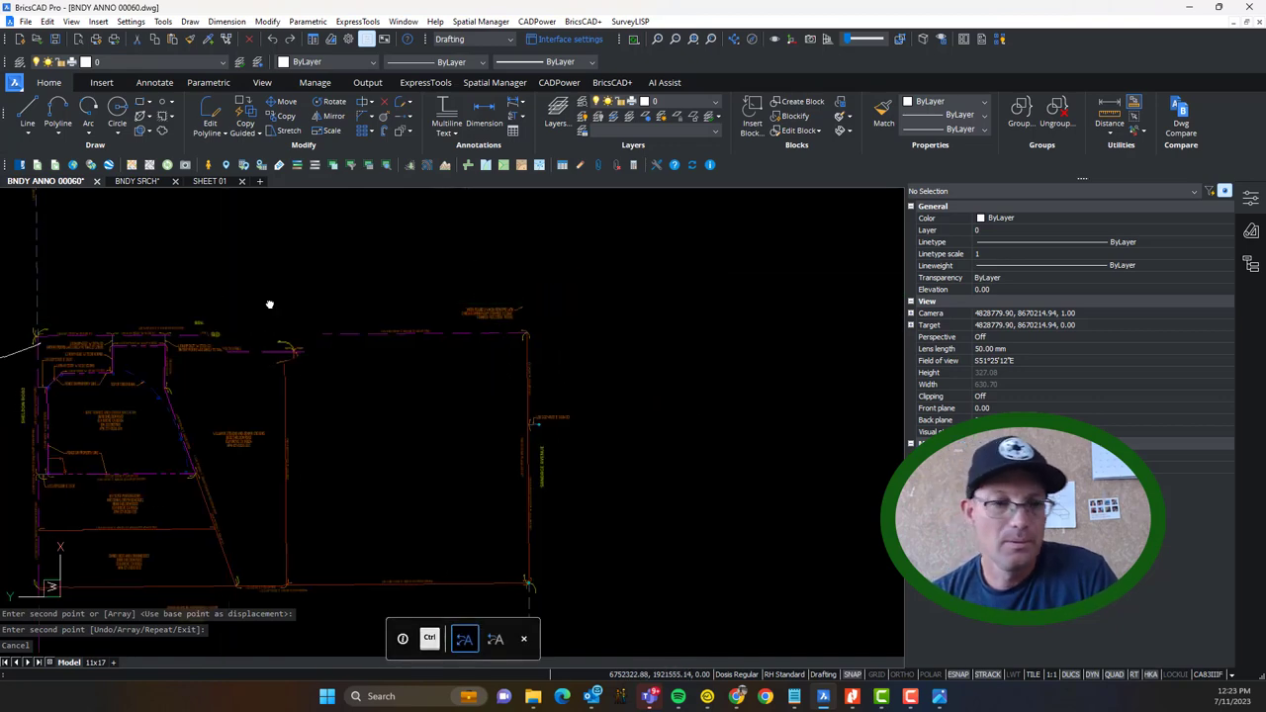
scroll(506, 366, "up", 6)
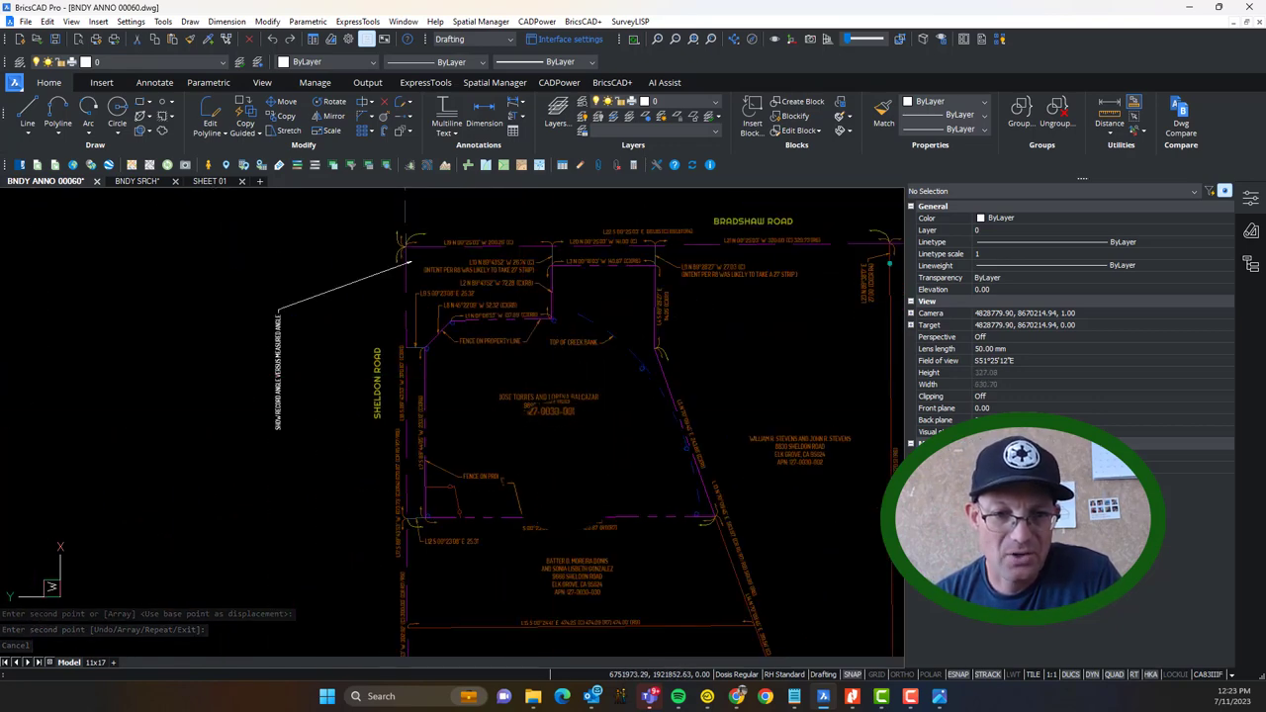
scroll(423, 518, "up", 2)
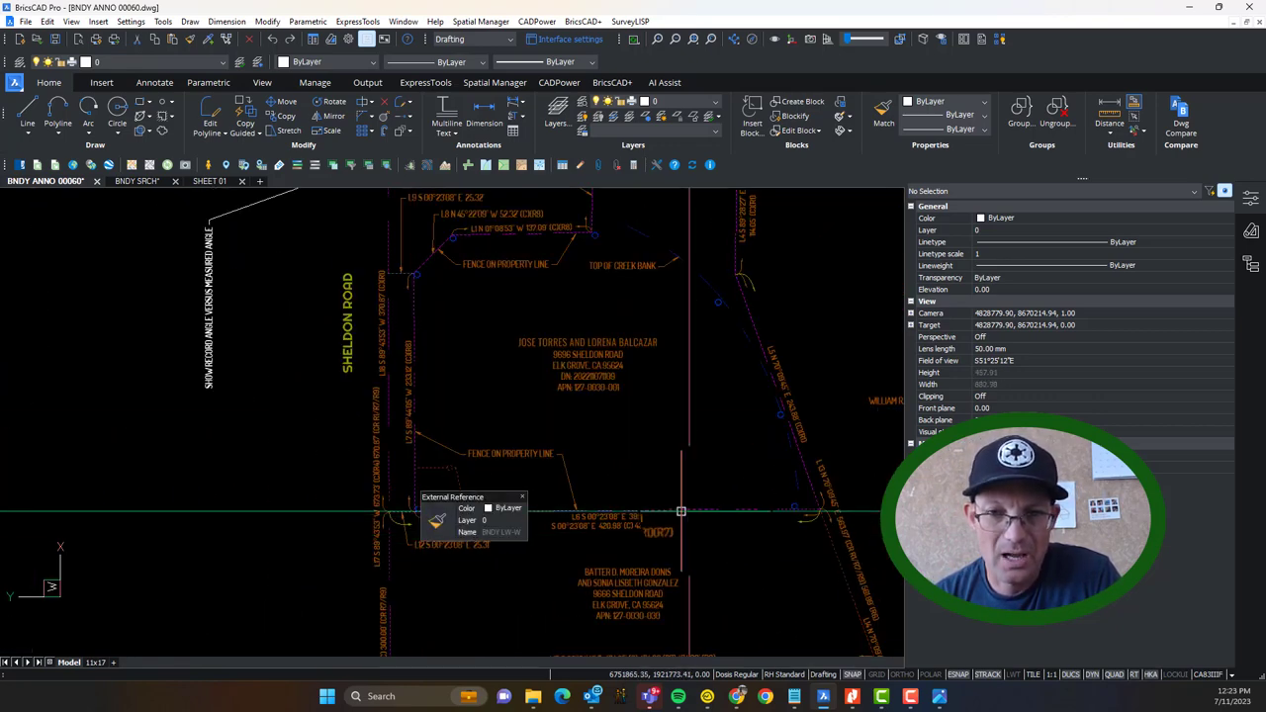
middle_click_drag(580, 463, 538, 532)
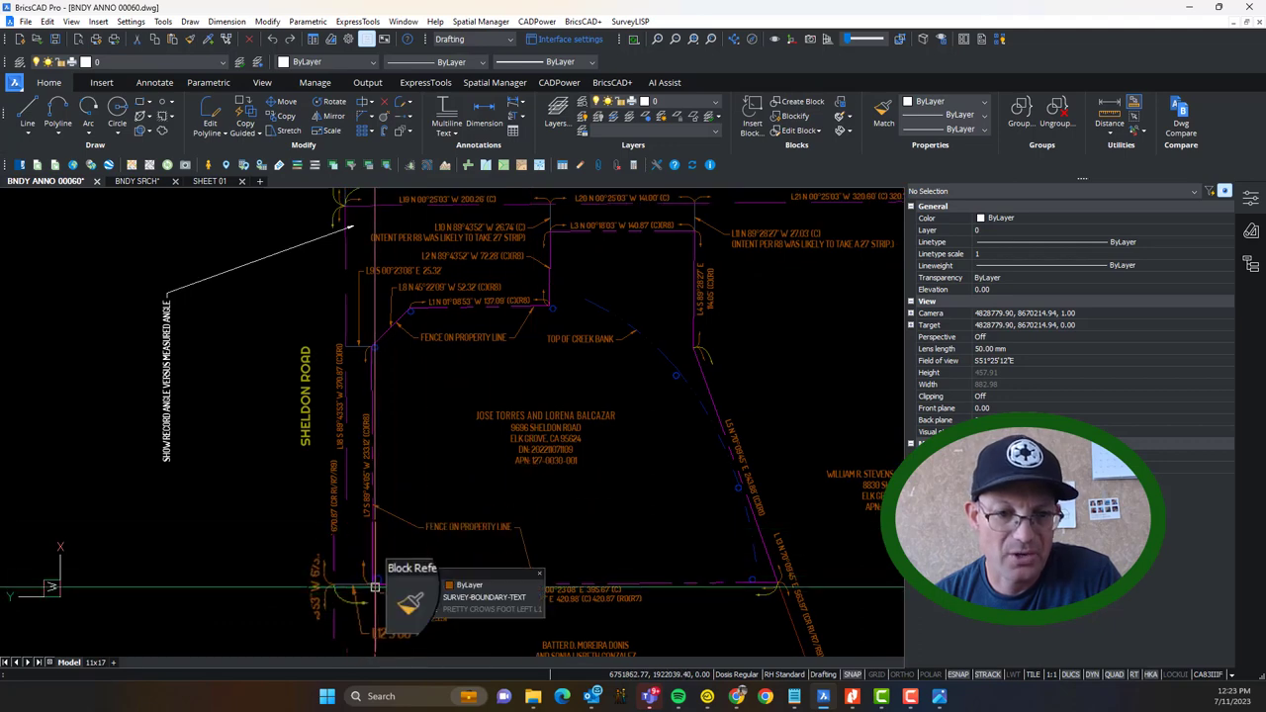
key("ctrl")
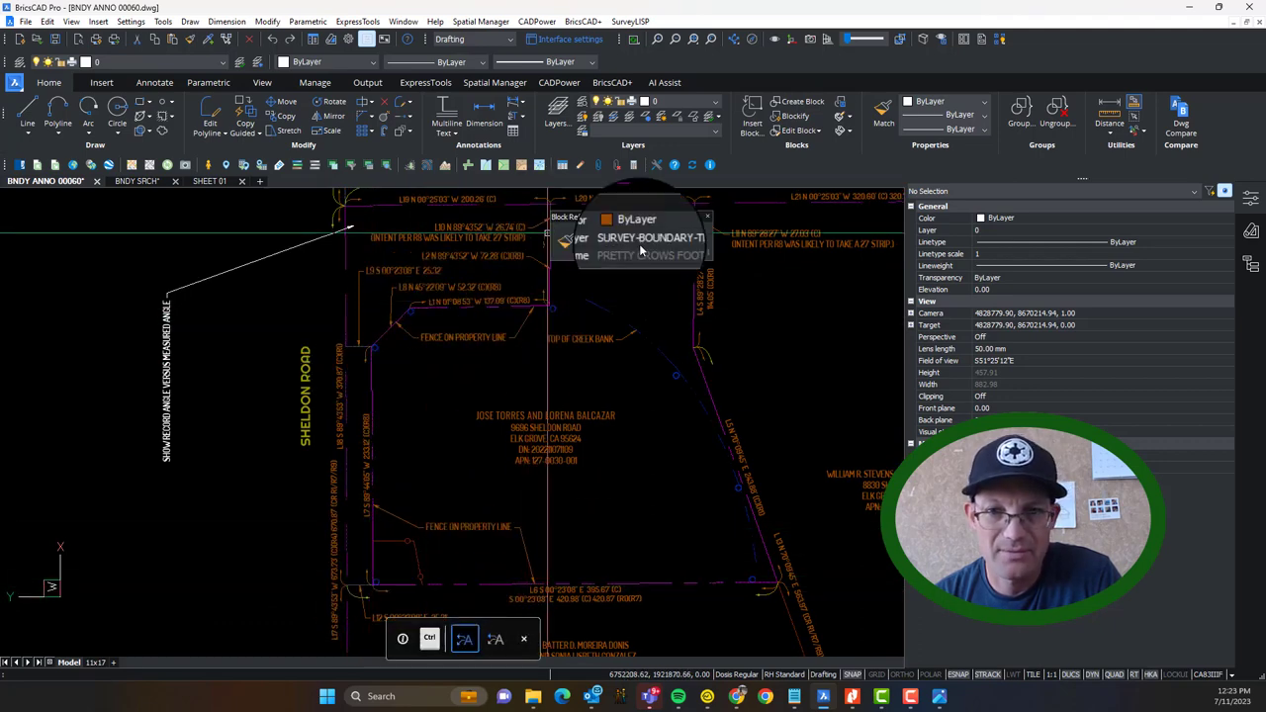
mouse_move(840, 356)
middle_mouse_down()
mouse_move(184, 382)
mouse_move(99, 403)
middle_mouse_up()
middle_click_drag(541, 340, 797, 318)
scroll(769, 308, "down", 3)
mouse_move(829, 368)
middle_mouse_down()
mouse_move(735, 320)
mouse_move(724, 342)
mouse_move(608, 333)
mouse_move(560, 350)
middle_mouse_up()
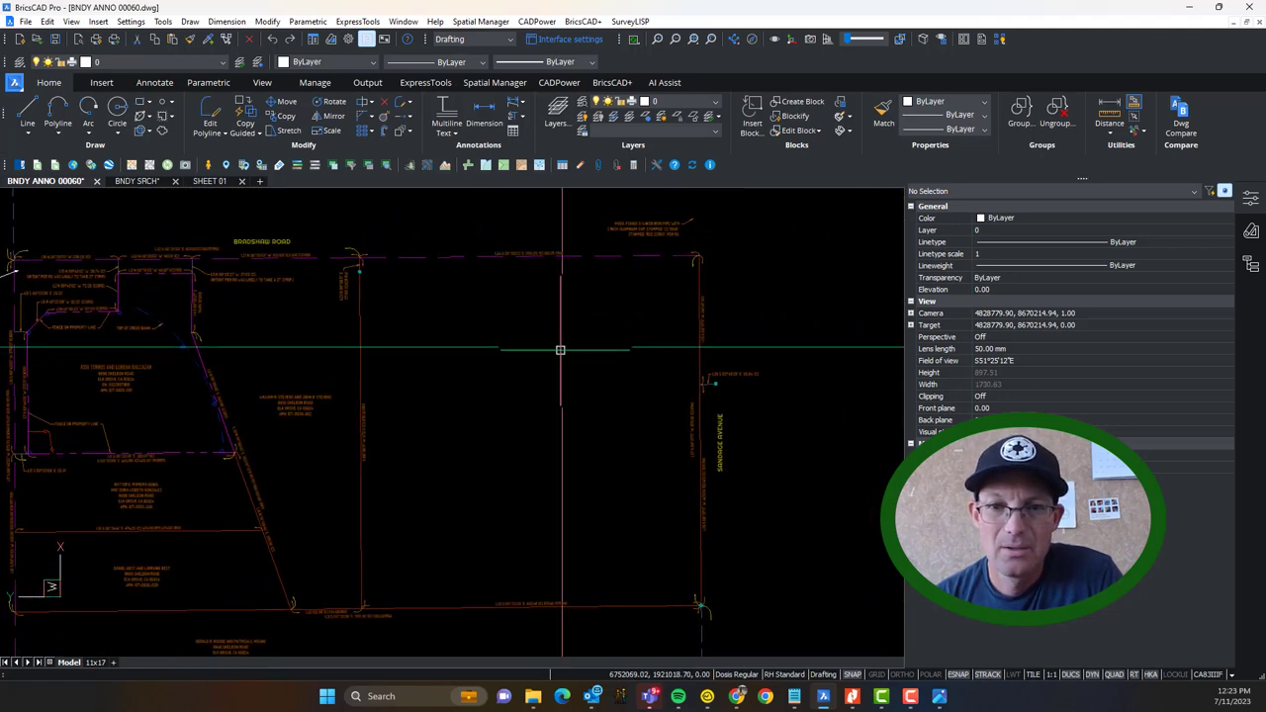
Step: Move the copied M503 callout from the L24/L25 corner to just below line L15, near its junction with L14
left_click(698, 229)
left_click(674, 212)
type("m")
key("Return")
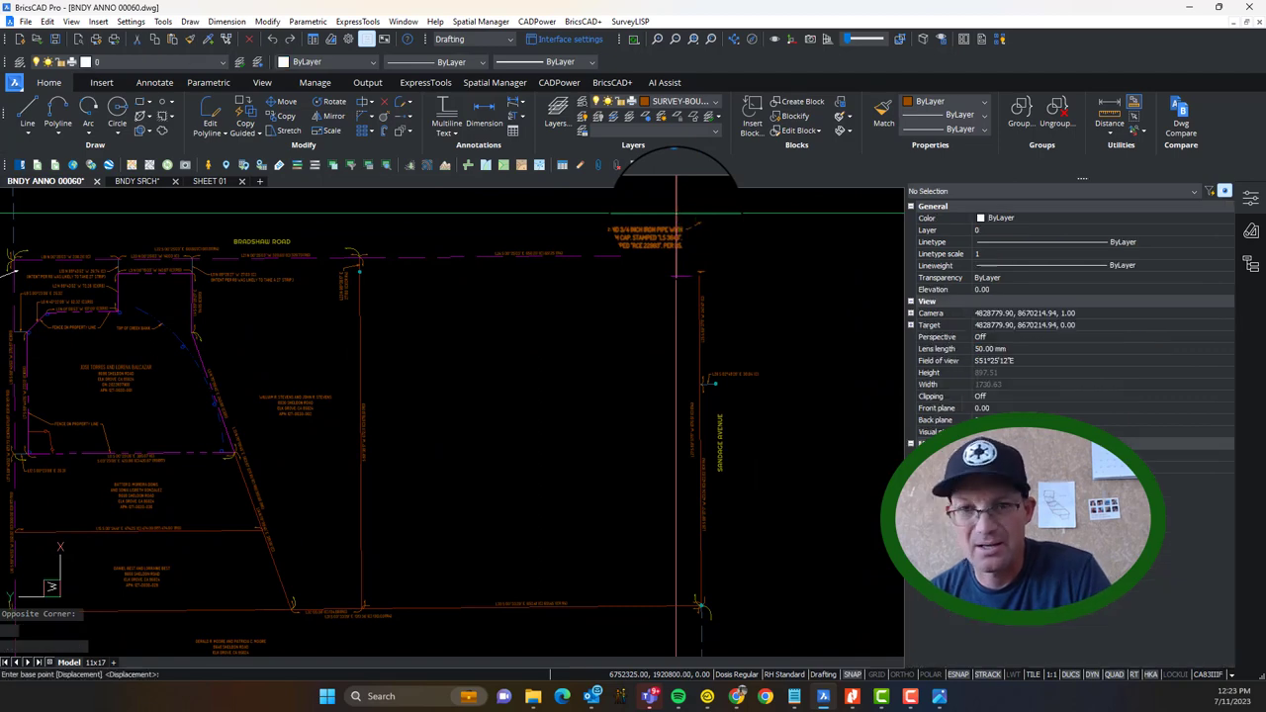
left_click(679, 219)
scroll(407, 427, "up", 5)
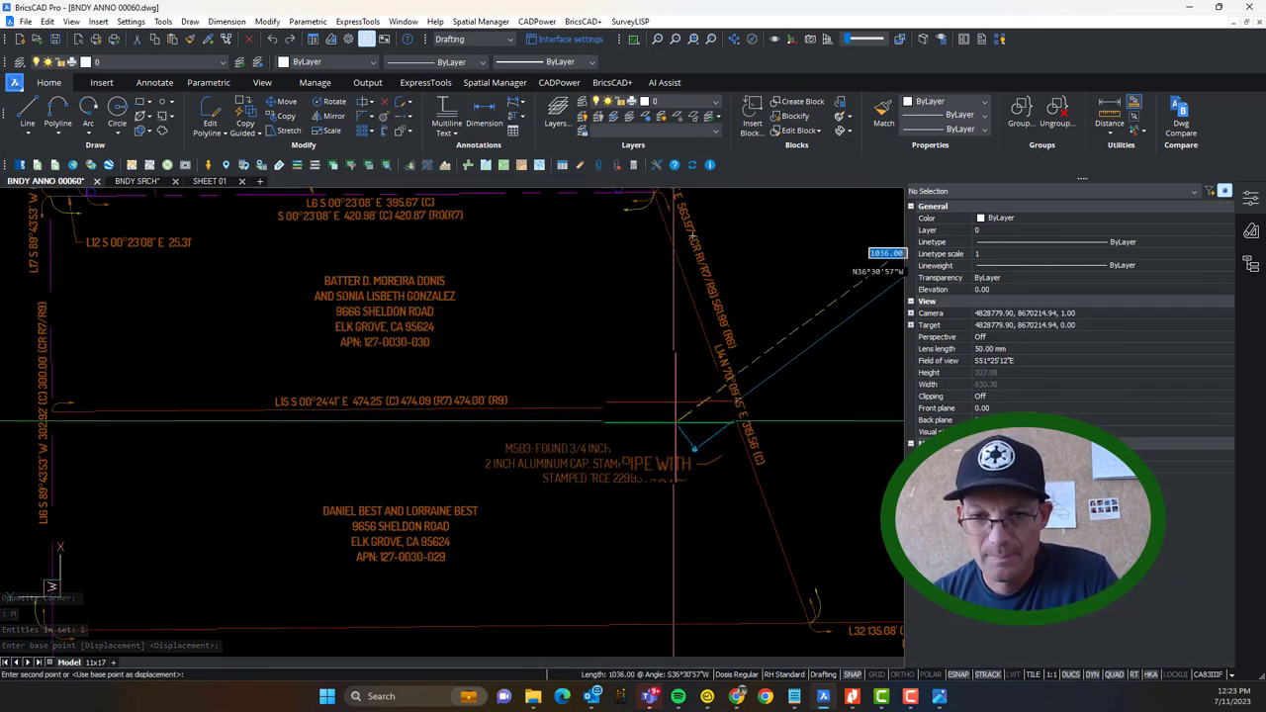
scroll(683, 419, "up", 3)
key("Escape")
Step: Stretch the moved callout's leader arrow to the corner where lines L14 and L15 meet
left_click(744, 449)
left_click(717, 445)
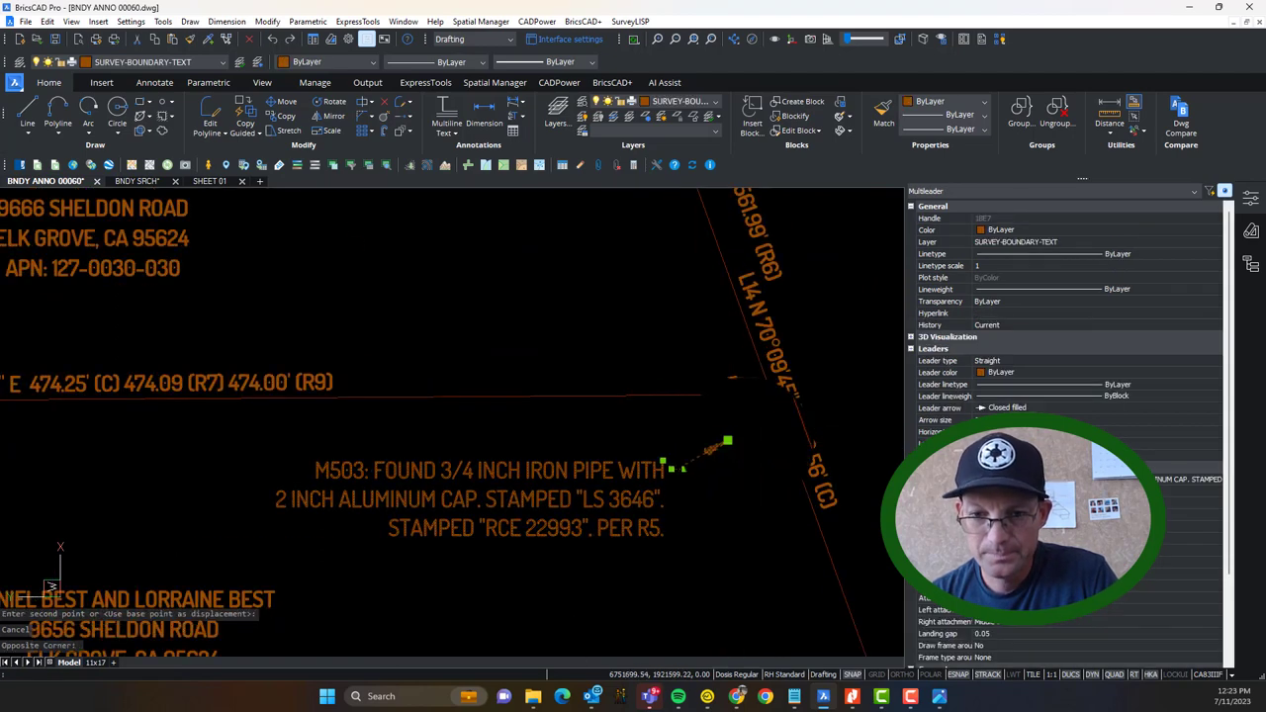
left_click(733, 442)
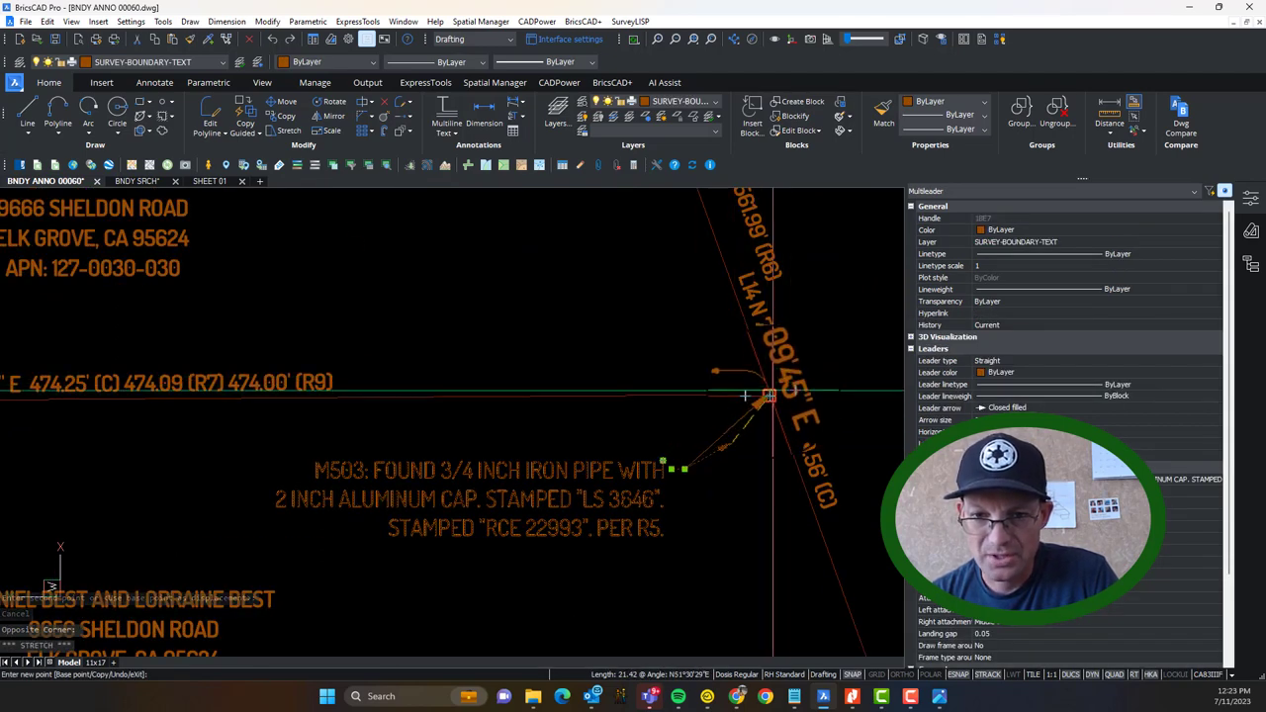
Step: Replace the text of the callout at the L14/L15 corner with "PC9: NO MONUMENT SEARCHED FOR."
double_click(651, 477)
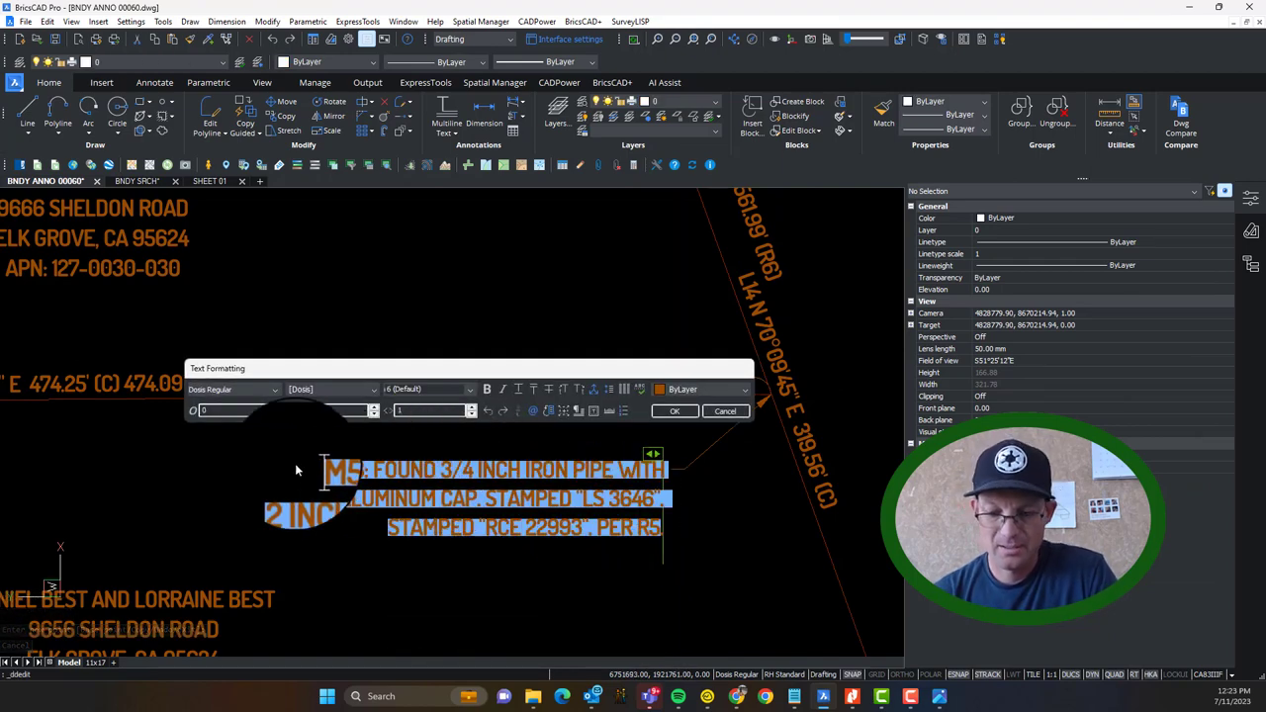
type("PC9:")
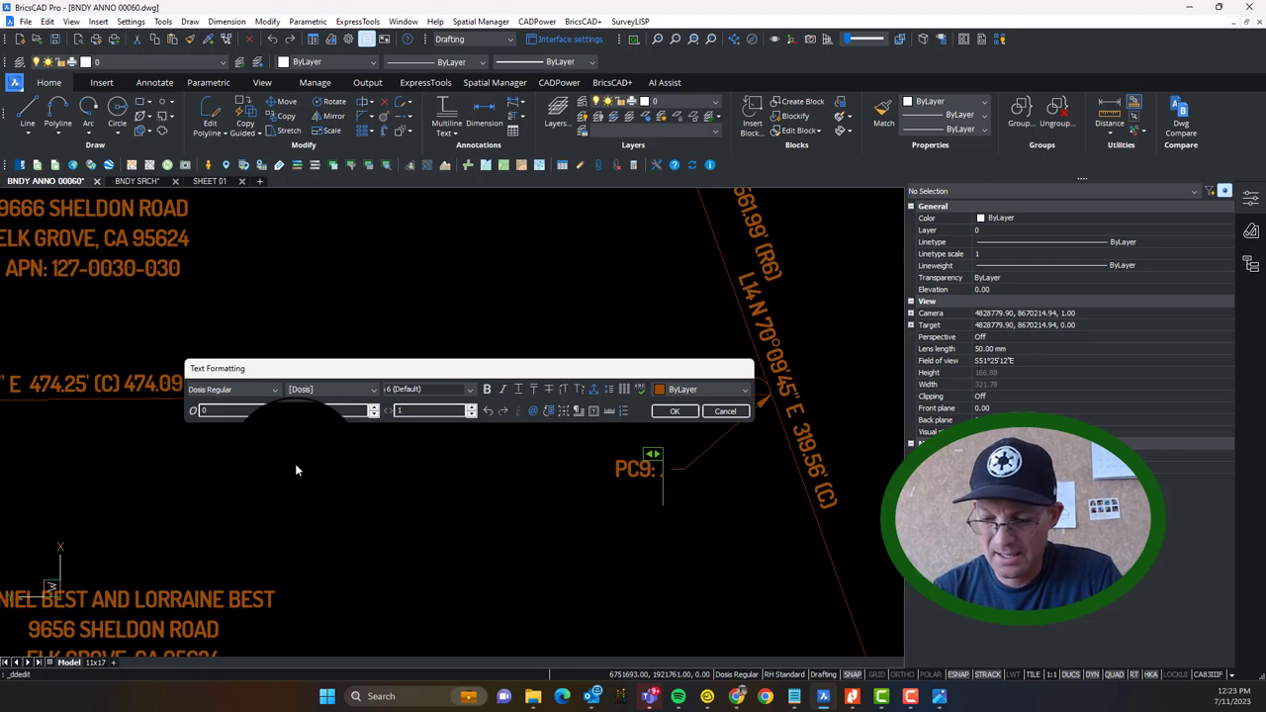
type("NO MONUM")
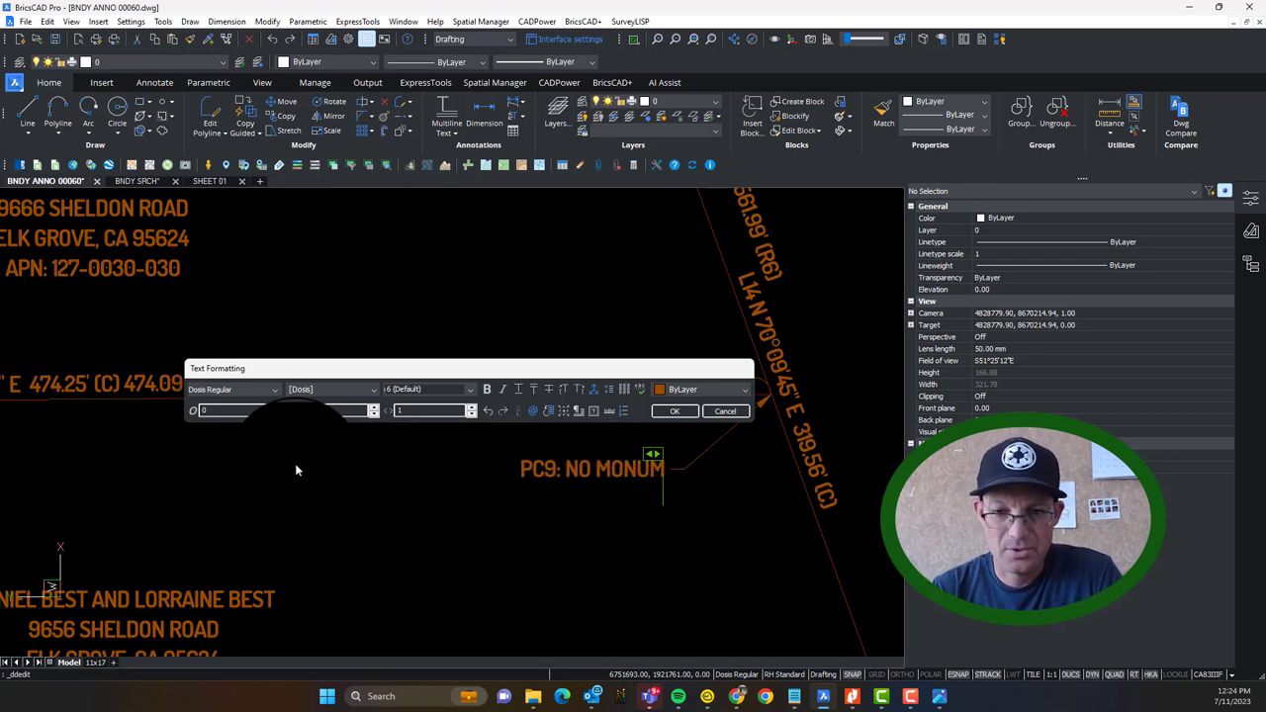
type("ENT SEARCHE")
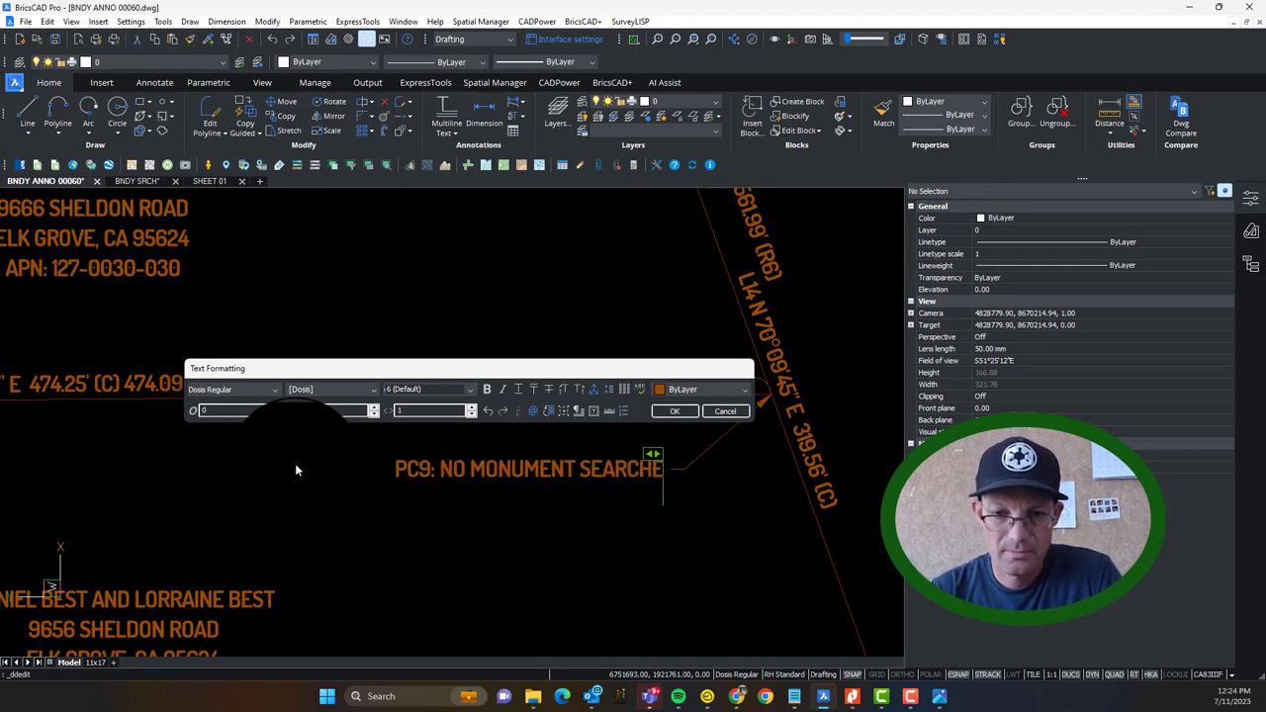
type("D FOR.")
left_click(673, 550)
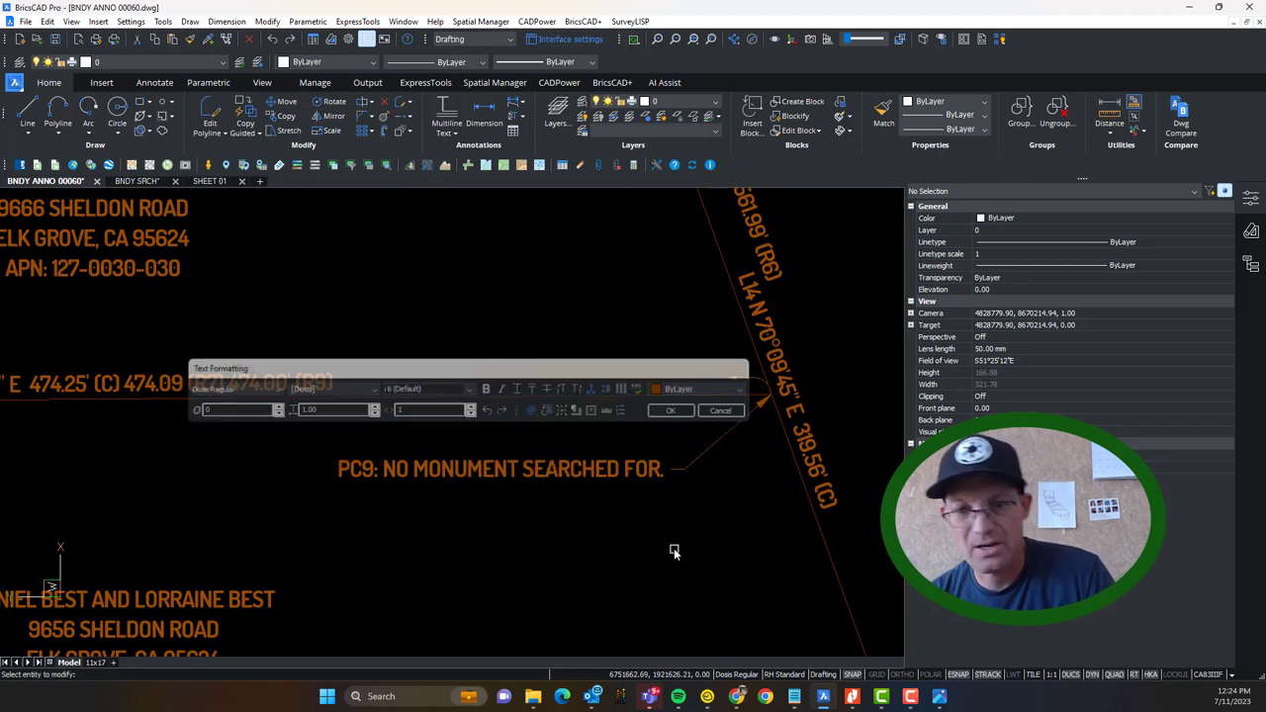
Step: Break the PC9 callout text into two lines, with "SEARCHED FOR." on the second line
scroll(673, 551, "down", 3)
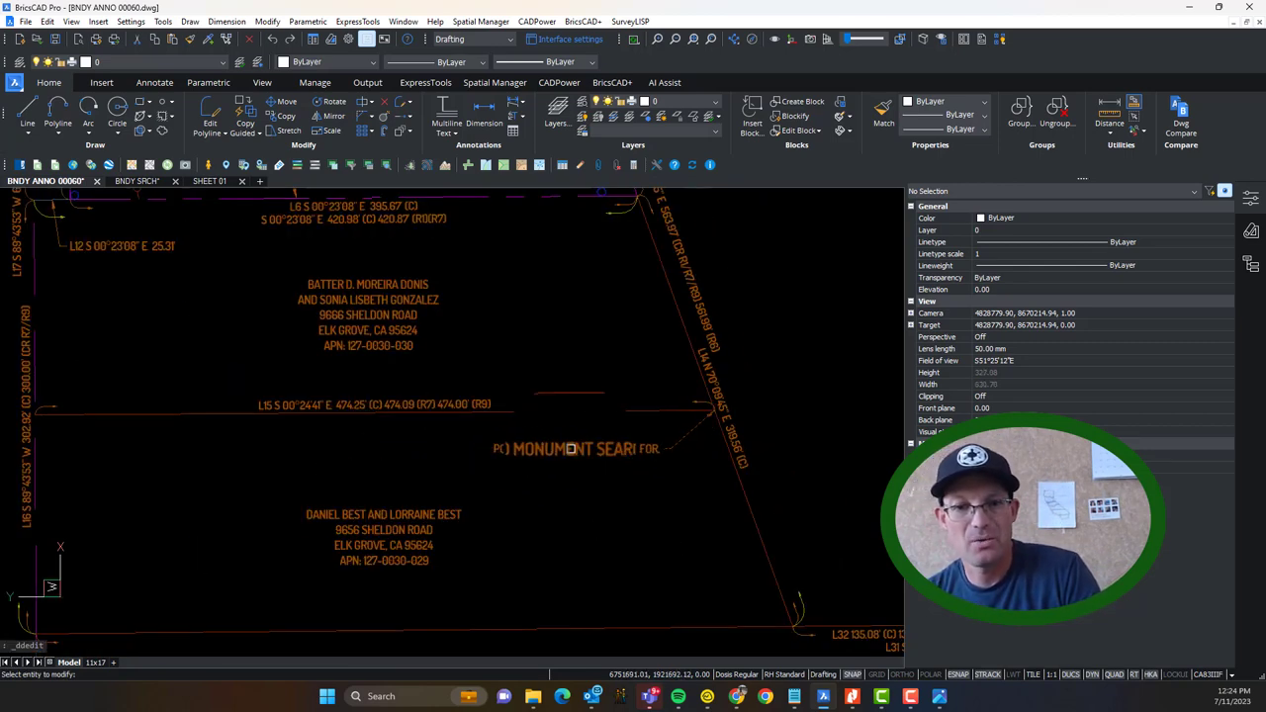
double_click(577, 449)
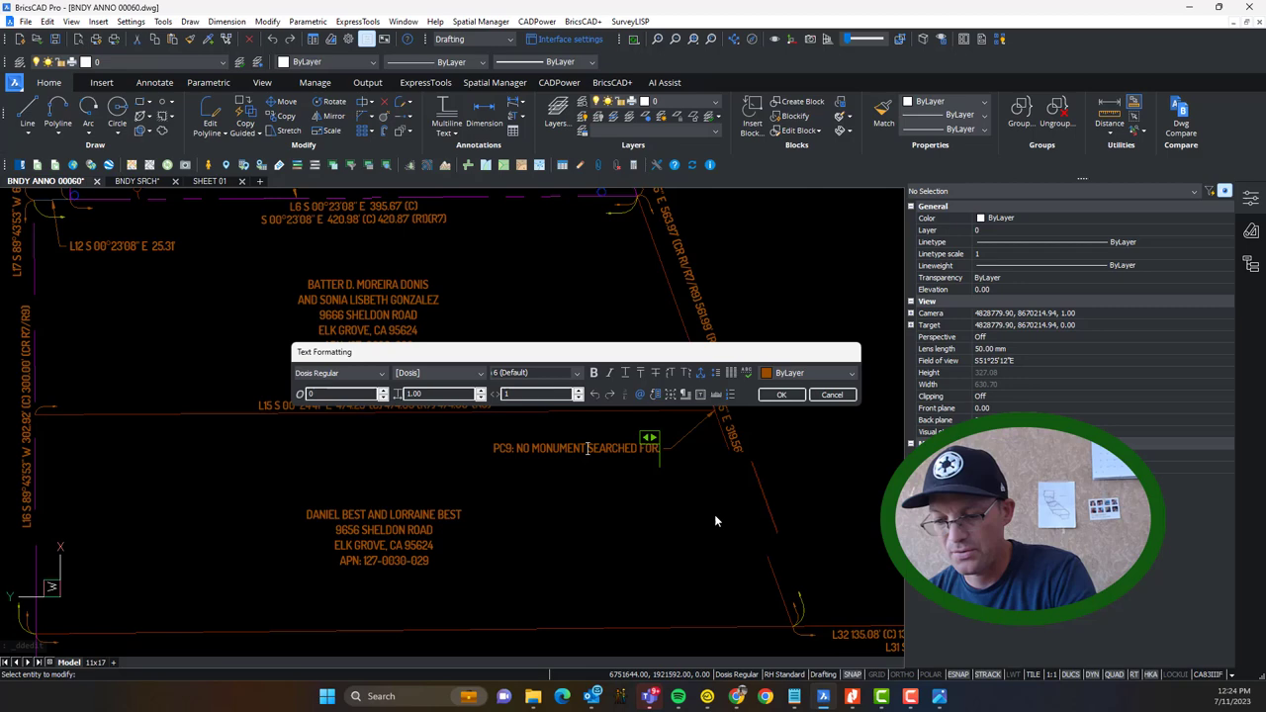
key("Return")
left_click(725, 566)
key("Escape")
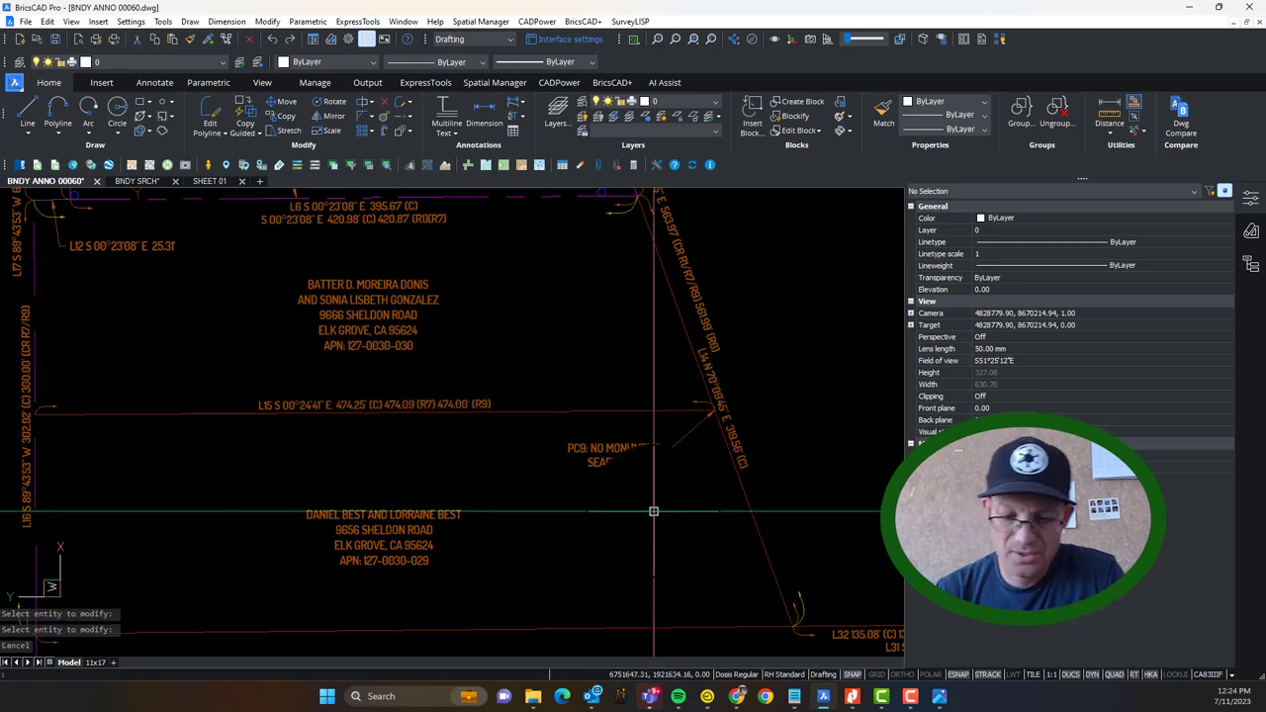
Step: Copy the PC9 callout to just below the opposite end of line L15, near line L16
left_click(647, 454)
key("Return")
left_click(667, 443)
scroll(714, 584, "up", 3)
middle_click_drag(714, 588, 639, 487)
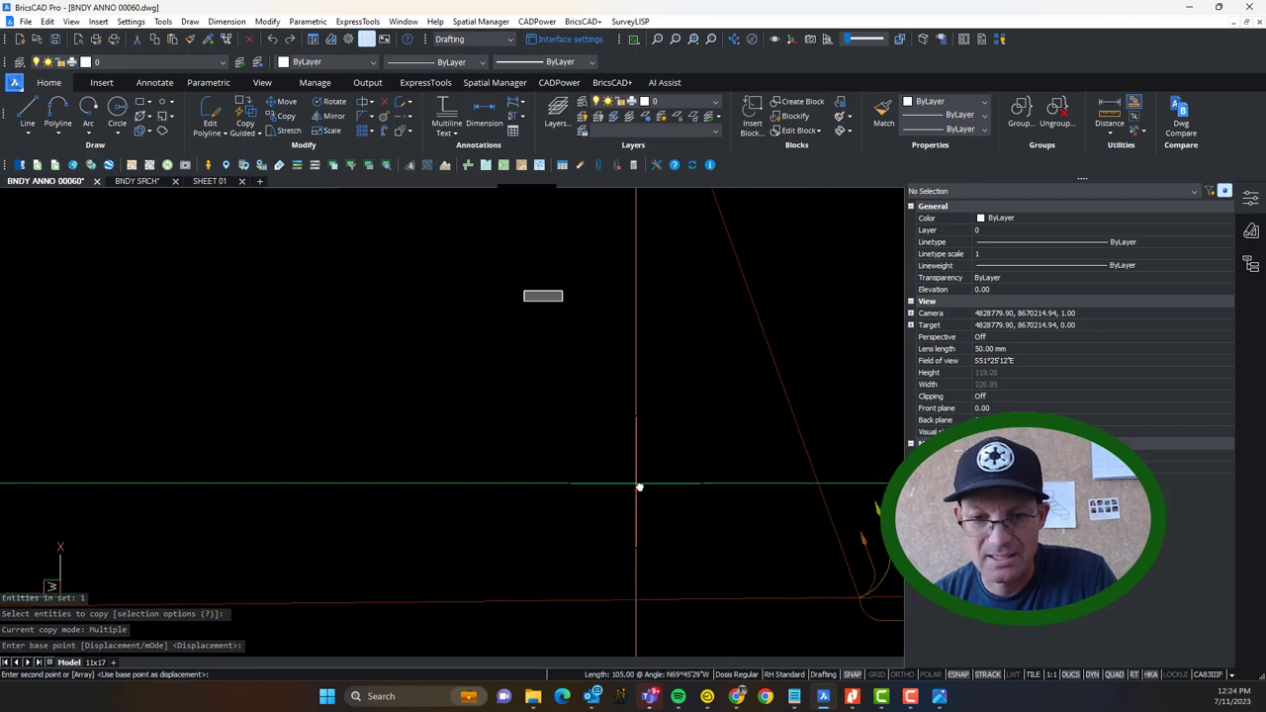
scroll(639, 487, "down", 5)
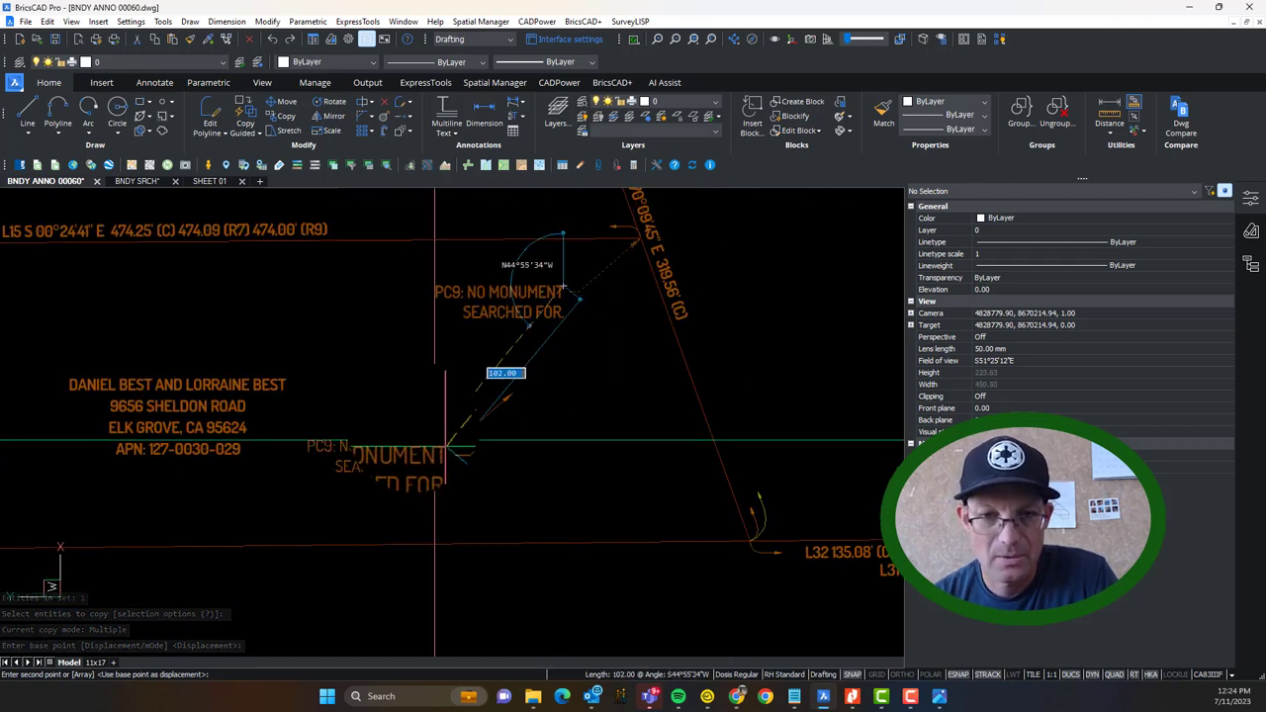
middle_click_drag(218, 374, 925, 499)
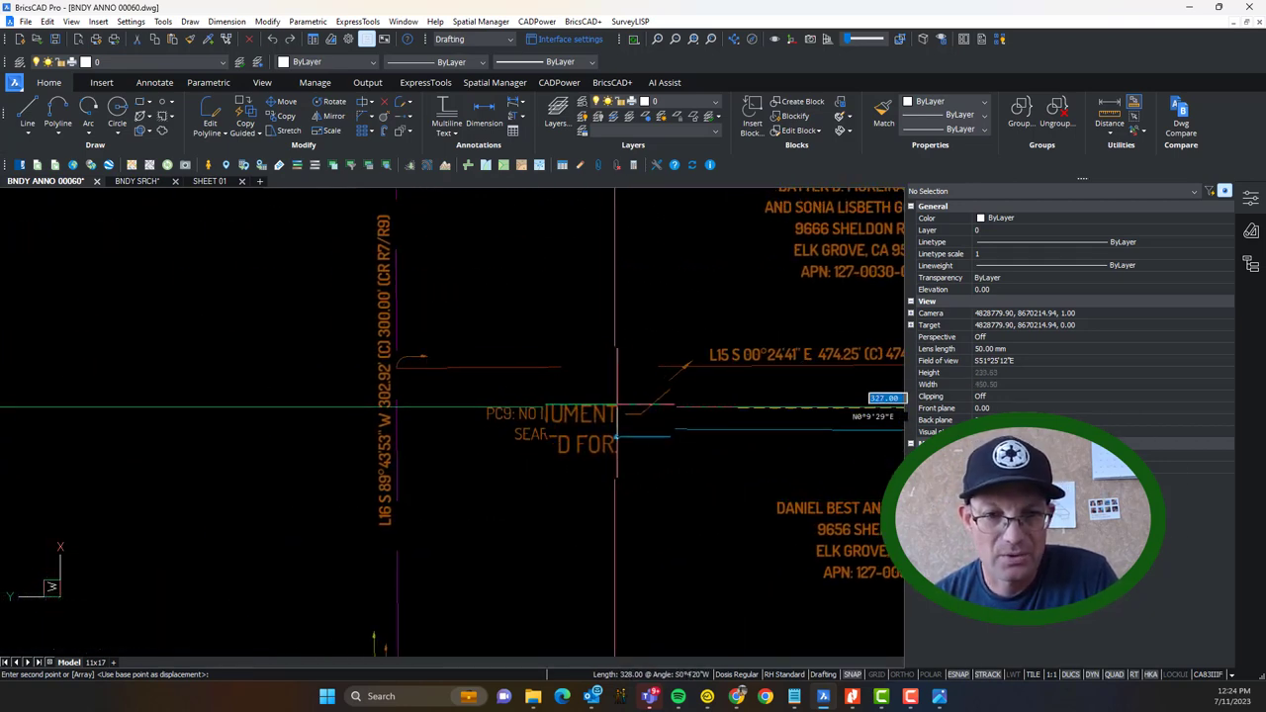
left_click(611, 423)
key("Escape")
Step: Stretch the copied PC9 callout's leader arrow to the corner where lines L15 and L16 meet
left_click(679, 367)
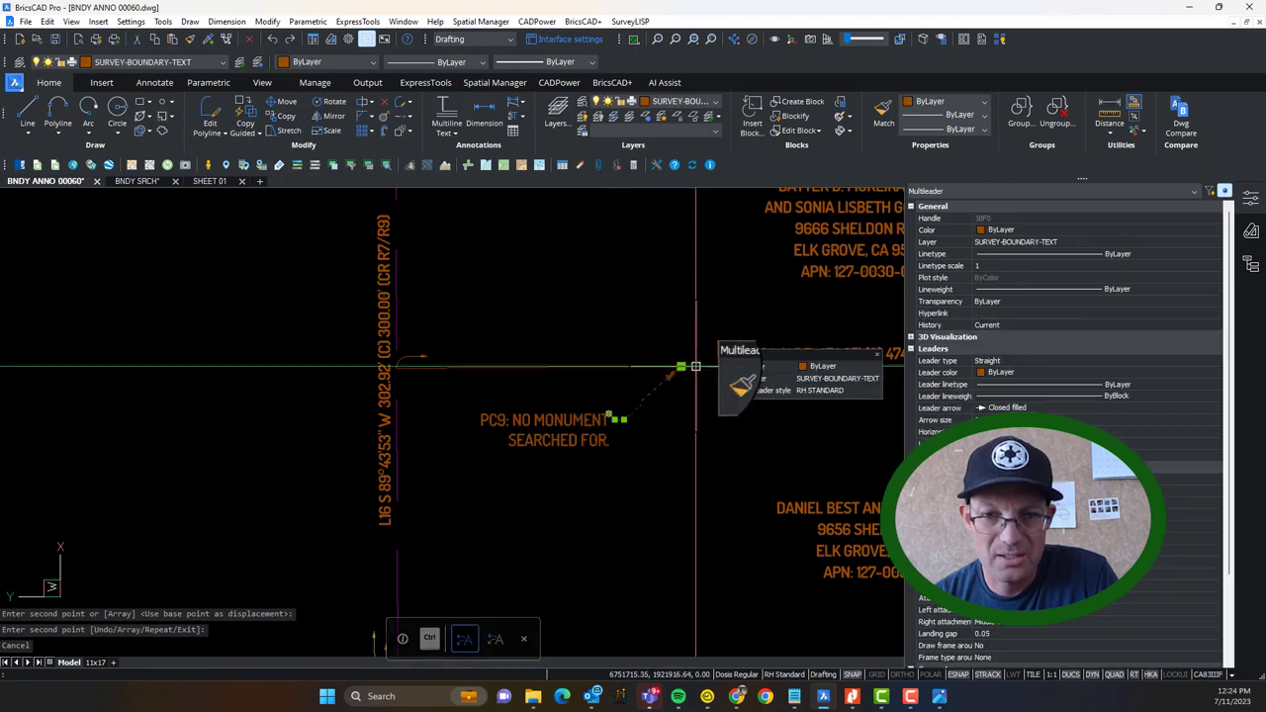
left_click(681, 367)
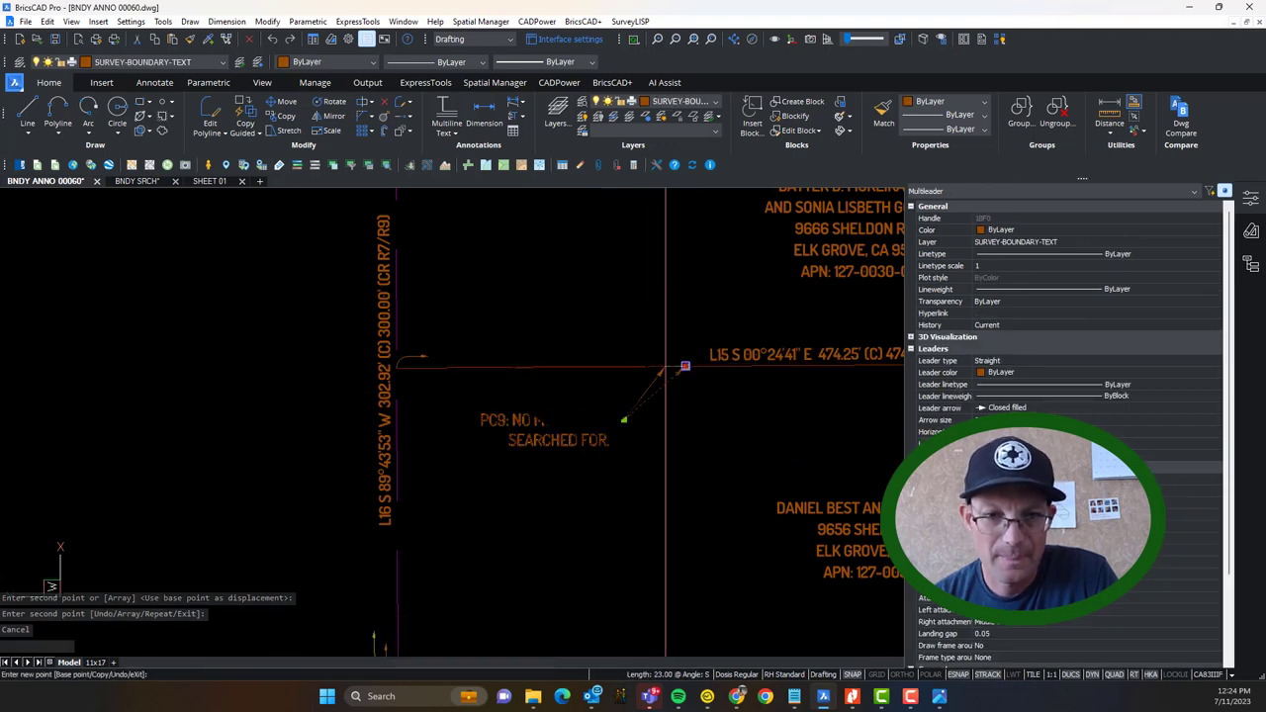
left_click(398, 369)
key("Escape")
Step: Change the point label in the callout at the L15/L16 corner to PC10
double_click(567, 441)
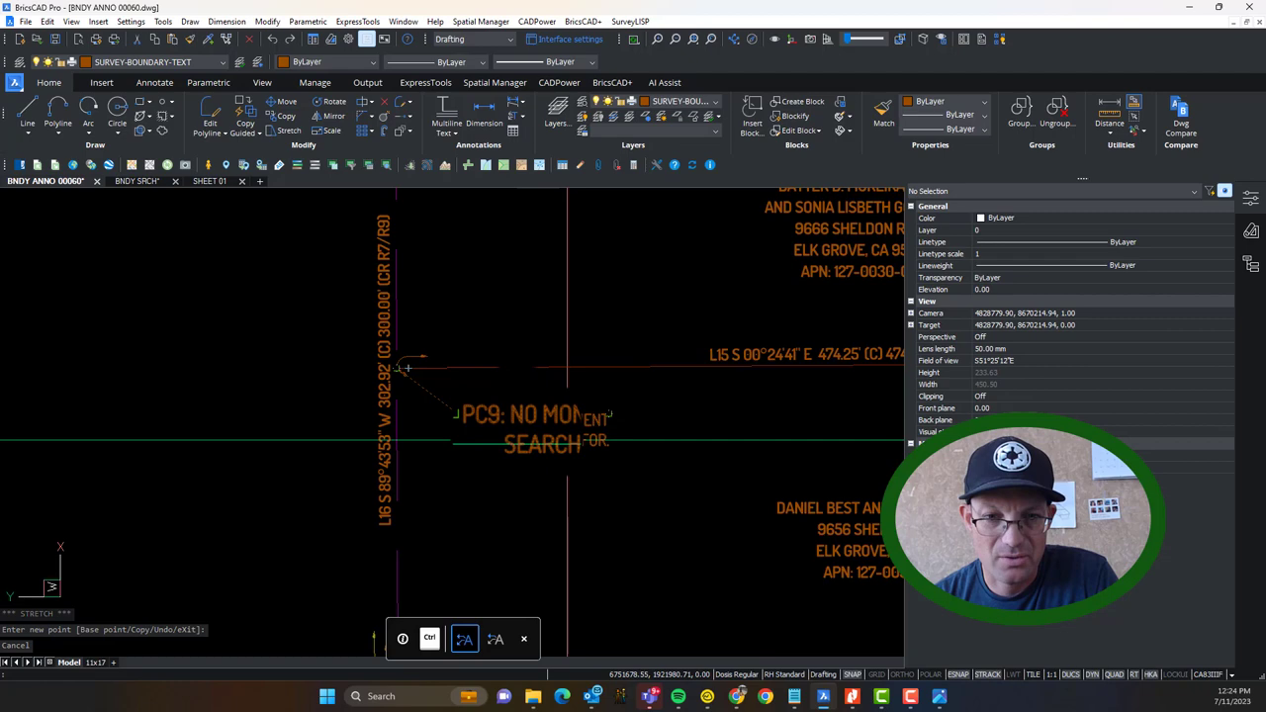
key("Escape")
double_click(505, 424)
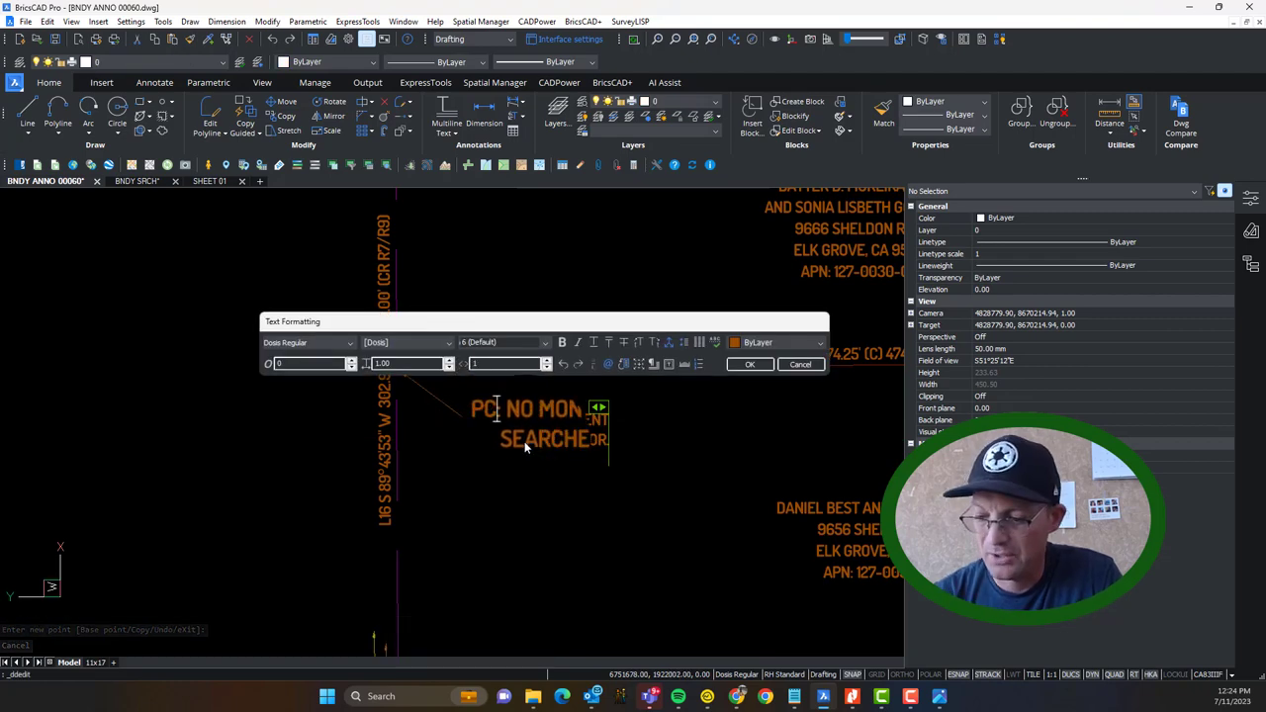
type("10")
left_click(542, 530)
key("Escape")
Step: Copy the PC10 callout straight down to just above the next parcel corner at the lower end of line L16
middle_click_drag(801, 569, 576, 449)
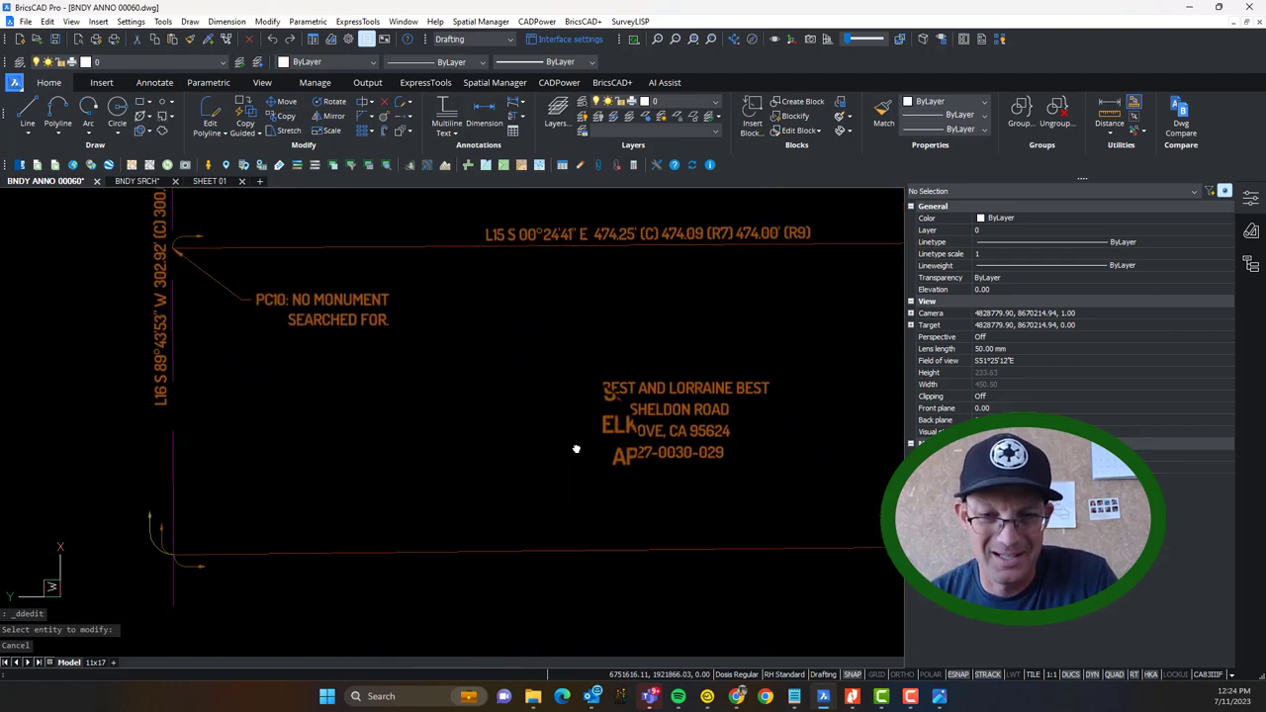
scroll(575, 449, "down", 3)
scroll(413, 419, "up", 2)
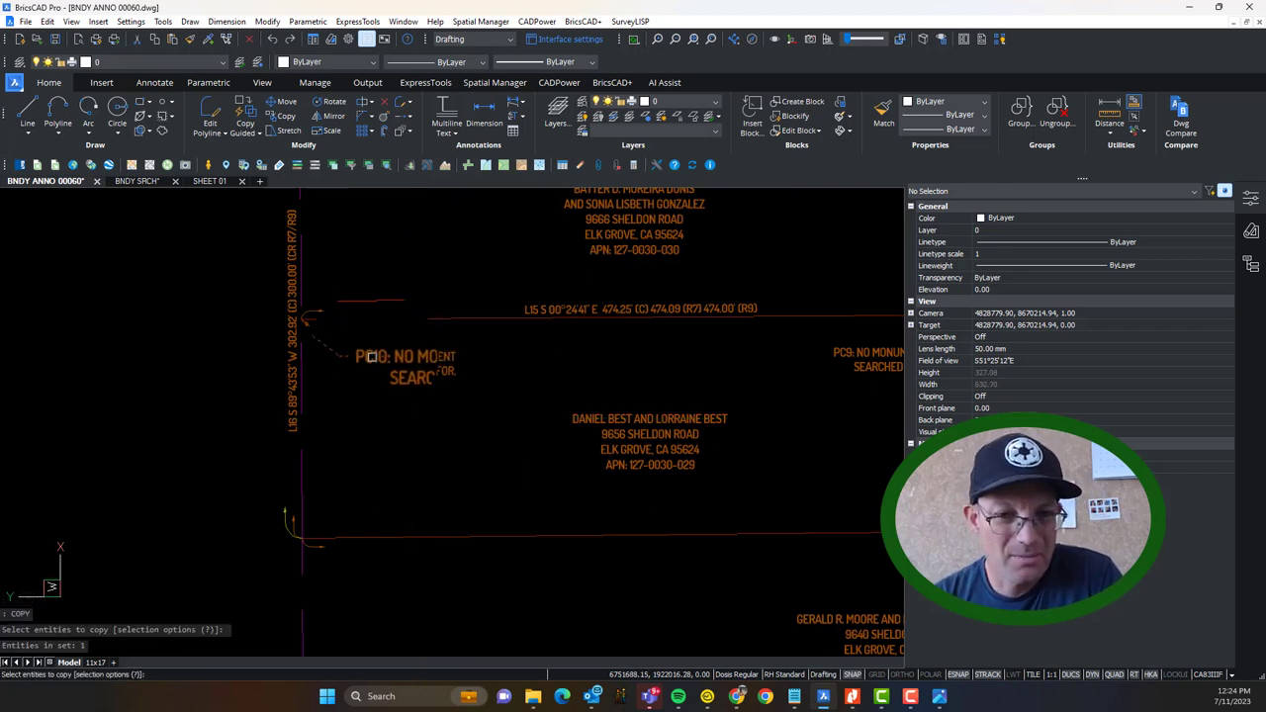
key("Return")
left_click(364, 354)
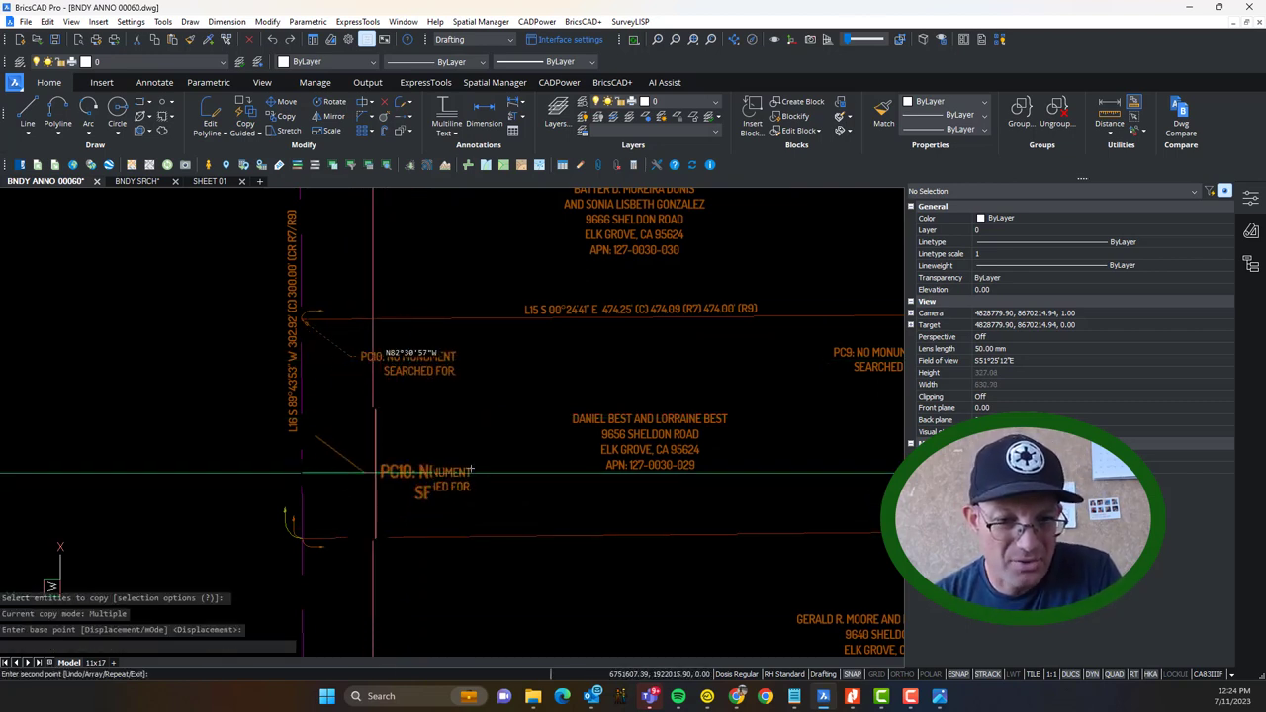
key("Escape")
Step: Stretch the copied PC10 callout's leader arrow to the parcel corner at the lower end of line L16
left_click(375, 472)
left_click(314, 435)
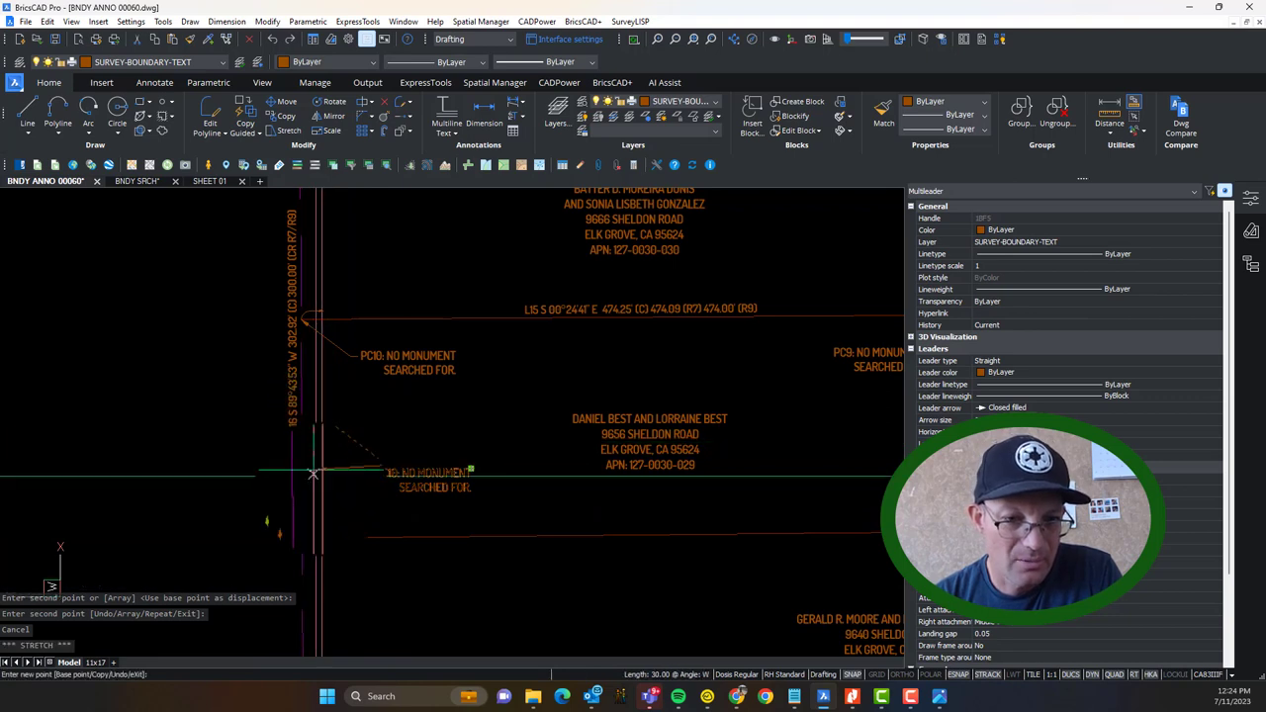
left_click(303, 537)
key("Escape")
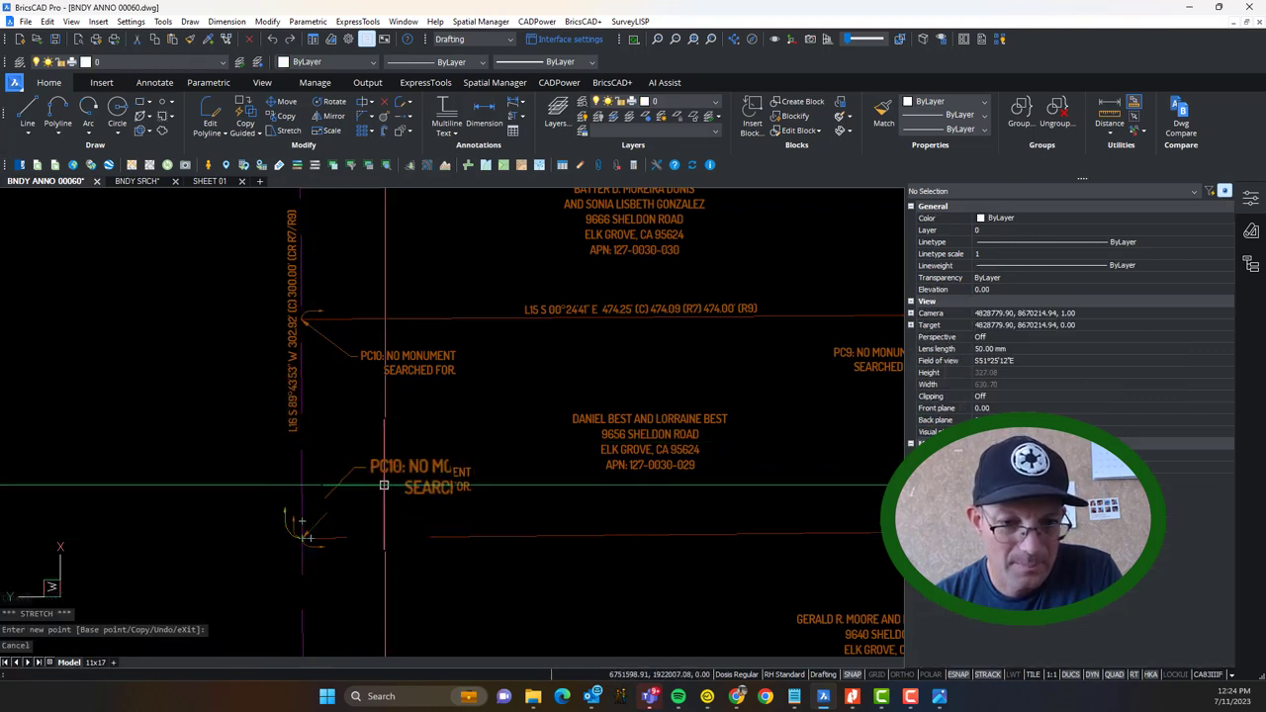
Step: Change the point label to PC11 in the callout at the parcel corner at the lower end of line L16
double_click(383, 485)
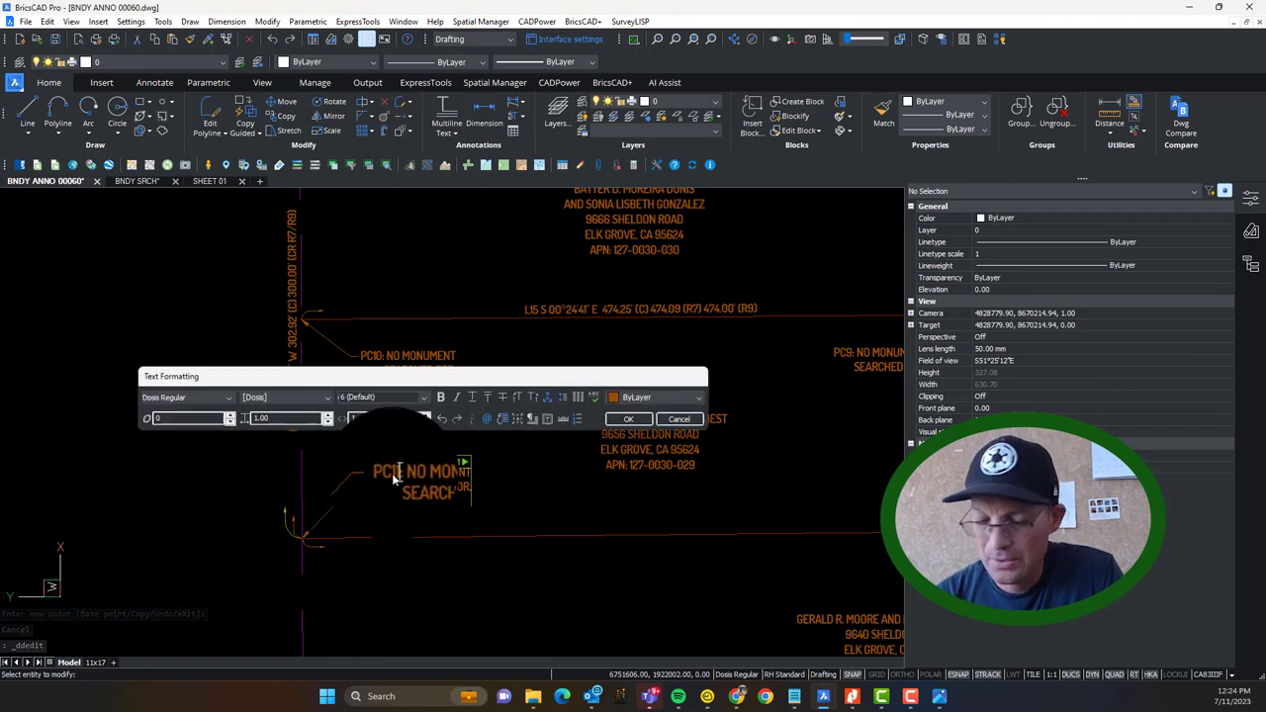
left_click(455, 522)
Step: Examine the rest of the survey along Bradshaw Road, Sheldon Road and the outer boundary lines for corners that still need callouts
scroll(465, 503, "down", 1)
middle_click_drag(575, 460, 542, 507)
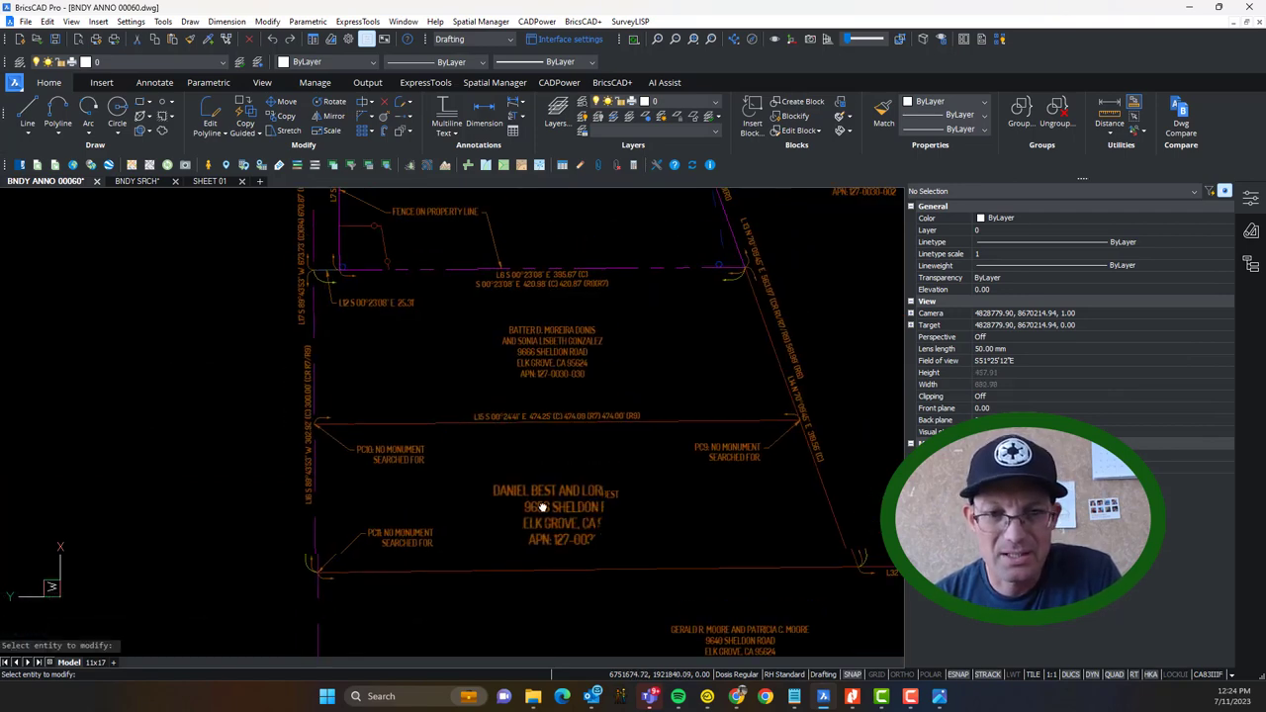
scroll(452, 466, "down", 4)
middle_click_drag(428, 314, 449, 532)
scroll(445, 250, "up", 3)
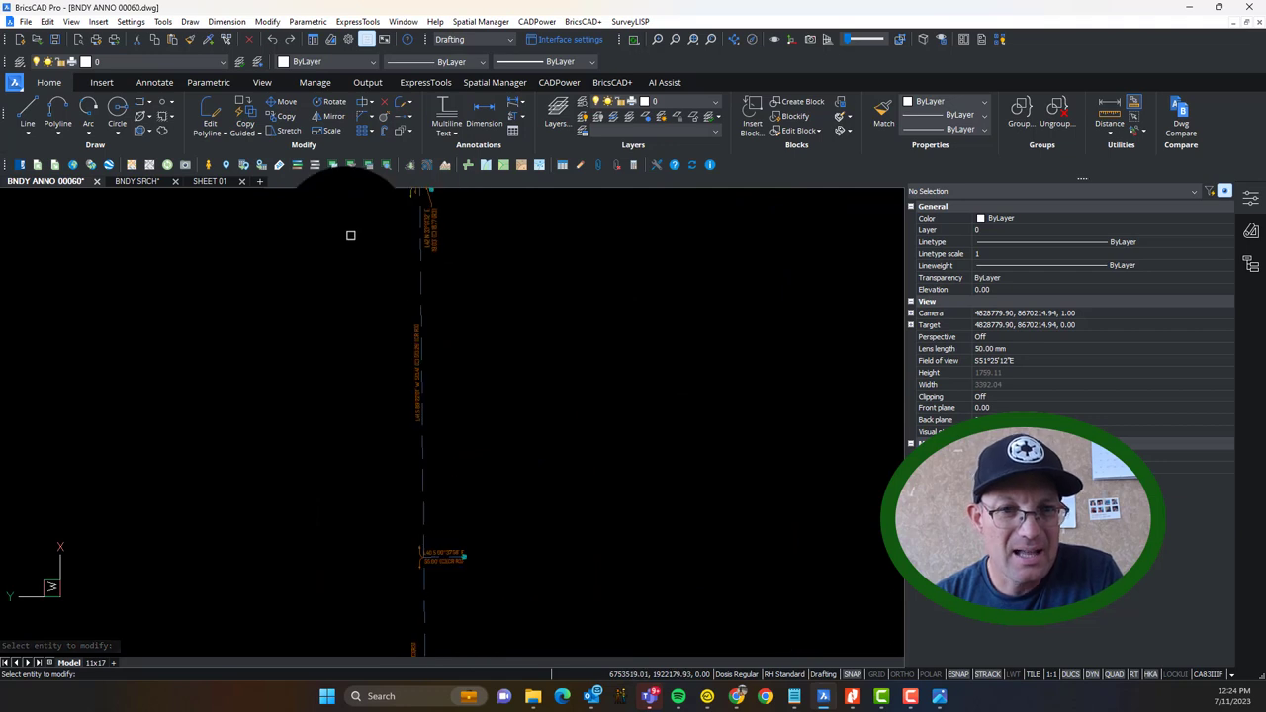
middle_click_drag(401, 244, 405, 271)
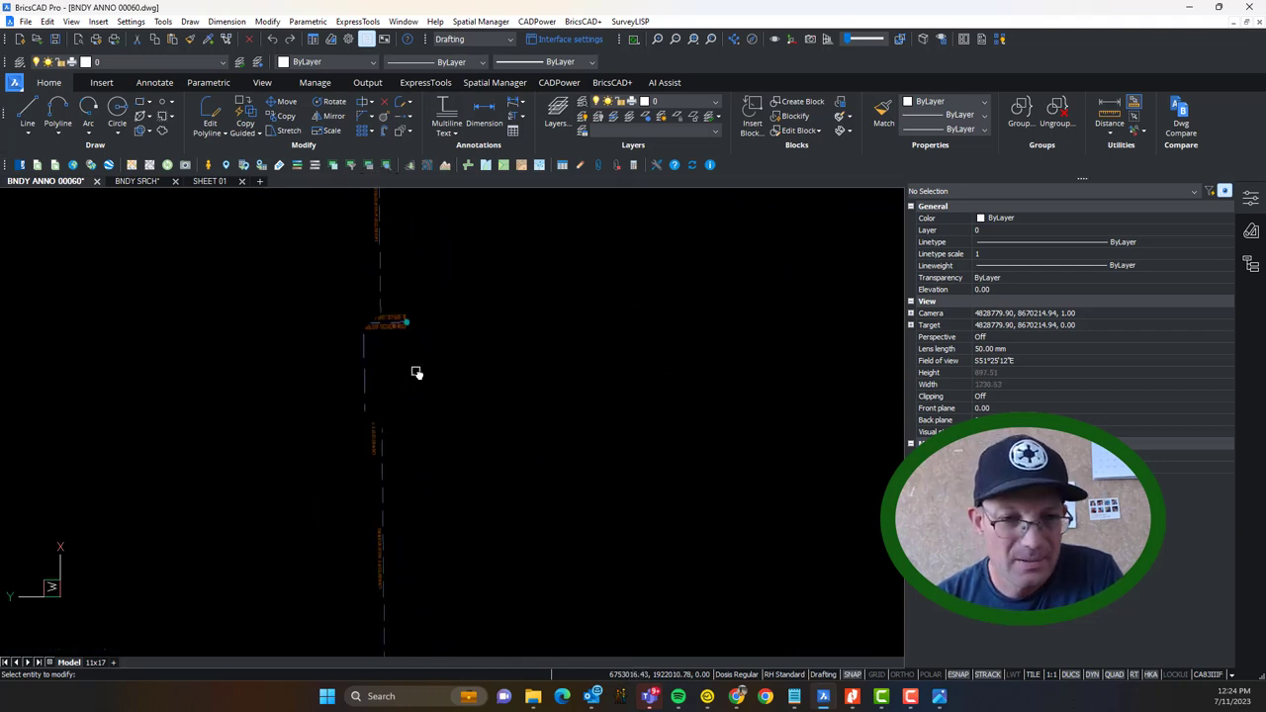
scroll(417, 373, "down", 2)
scroll(409, 436, "up", 6)
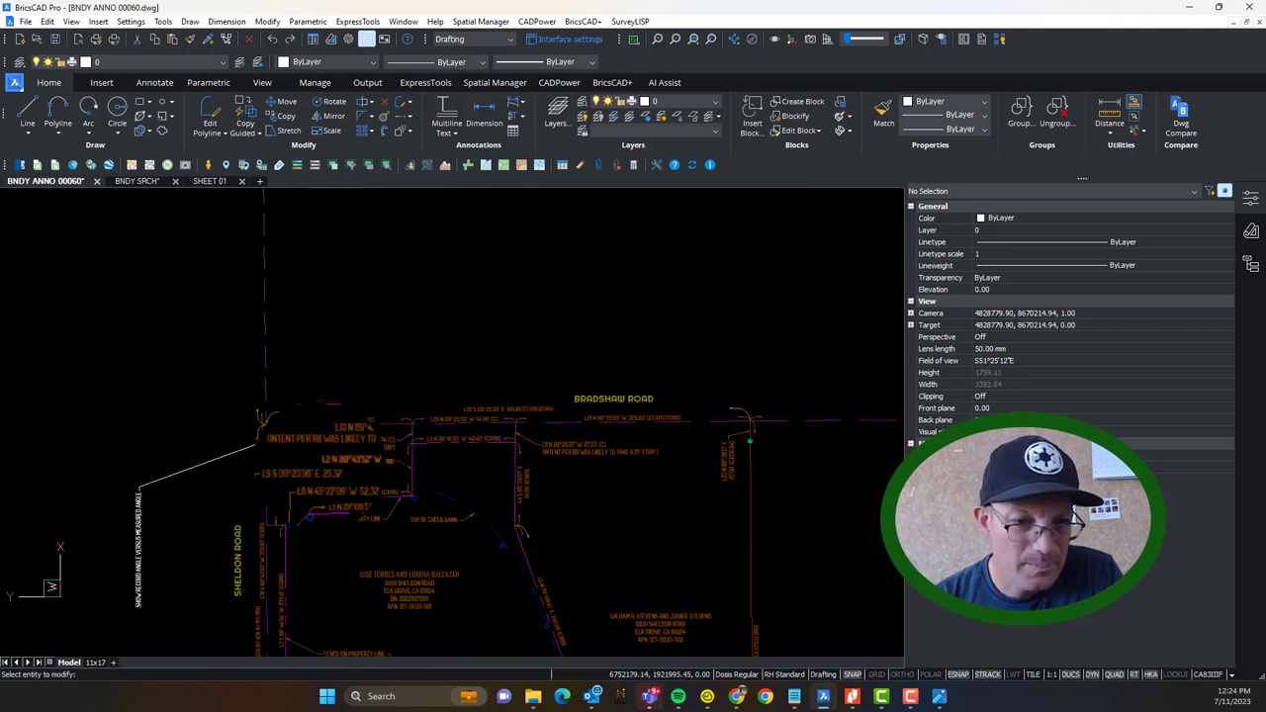
middle_click_drag(680, 488, 334, 439)
mouse_move(661, 461)
middle_mouse_down()
mouse_move(438, 455)
mouse_move(410, 386)
middle_mouse_up()
middle_click_drag(536, 567, 534, 291)
middle_click_drag(550, 501, 568, 312)
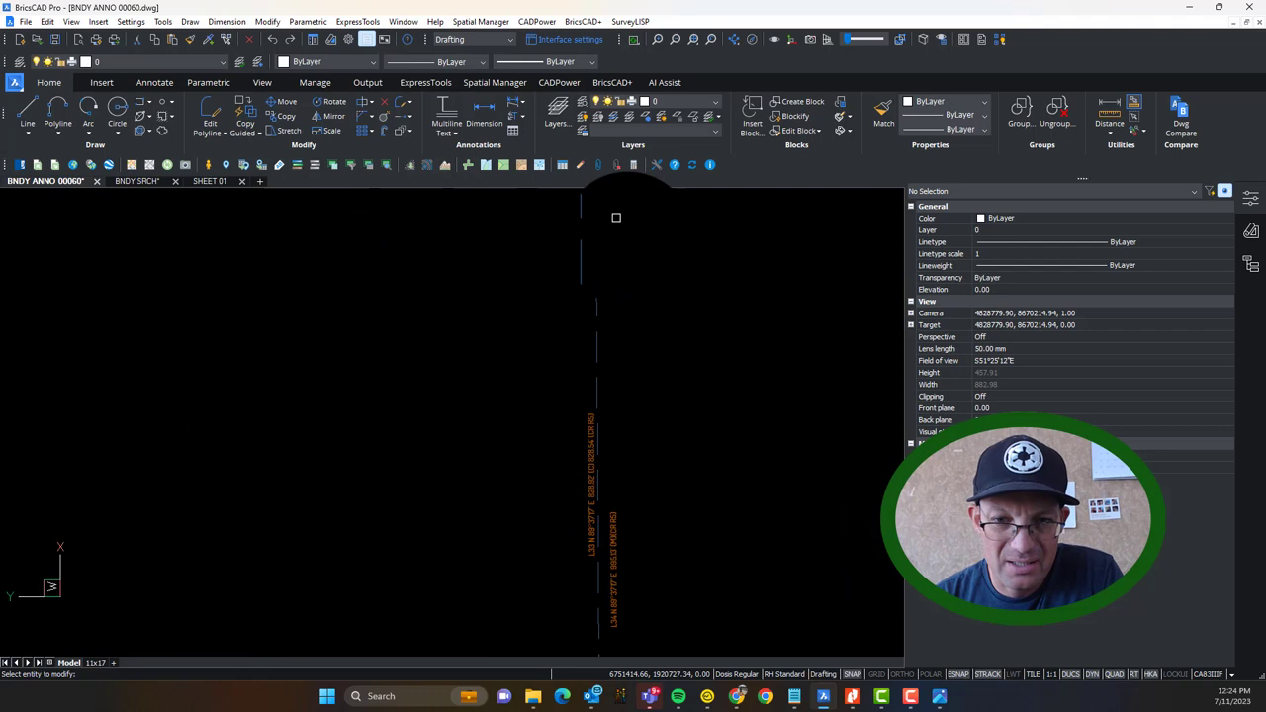
mouse_move(606, 585)
middle_mouse_down()
mouse_move(594, 251)
mouse_move(720, 447)
middle_mouse_up()
scroll(721, 447, "down", 6)
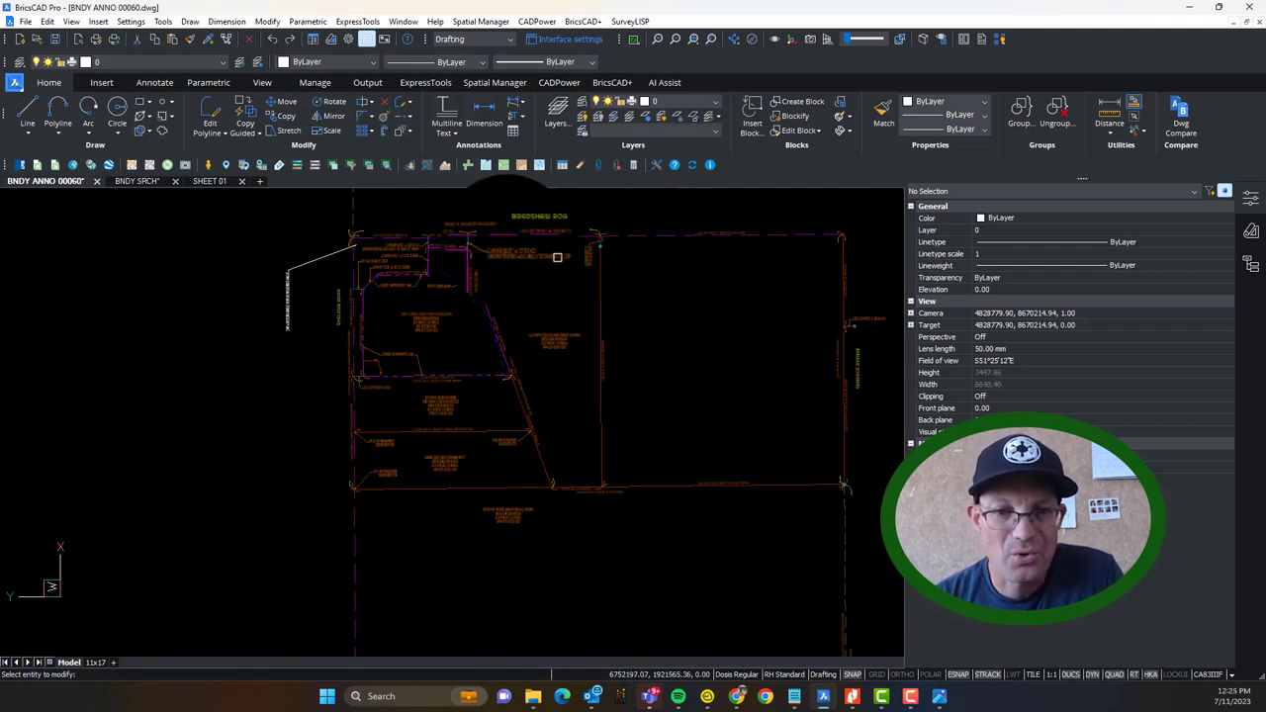
scroll(633, 234, "up", 3)
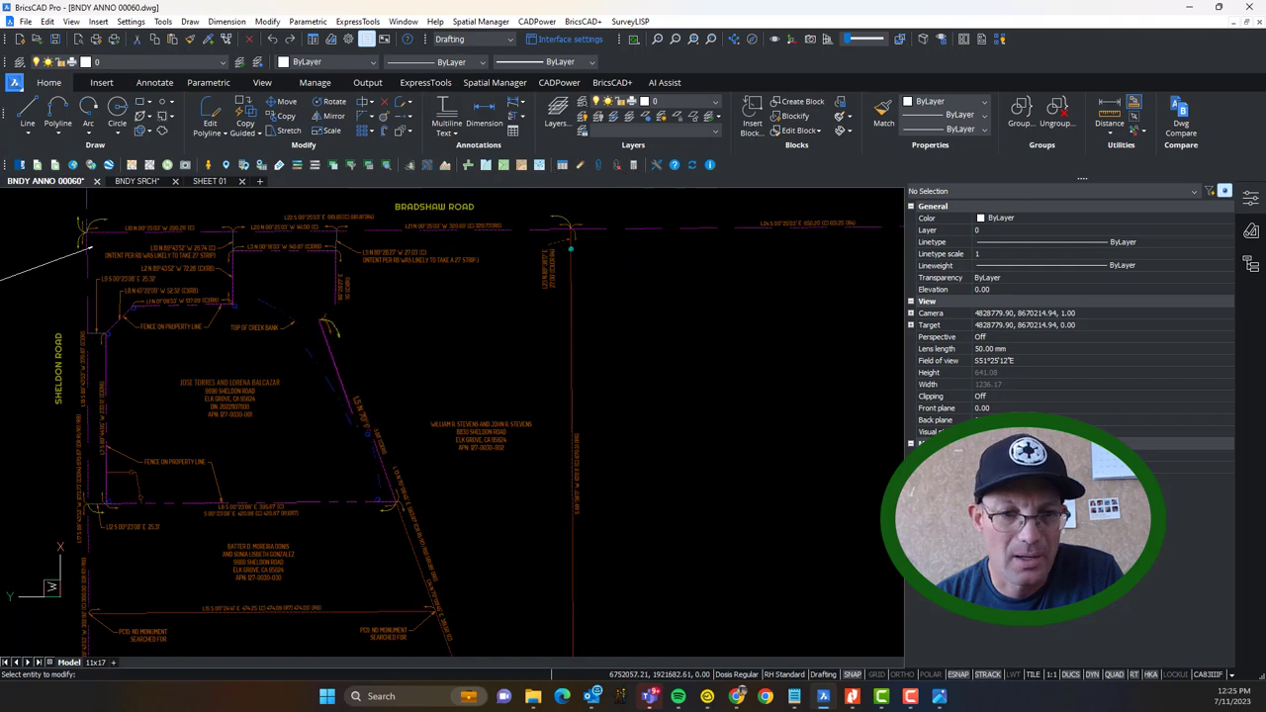
Step: Copy the PC11 callout across the Best parcel to below the PC9 callout, near the corner where lines L14 and L32 meet
scroll(571, 340, "up", 8)
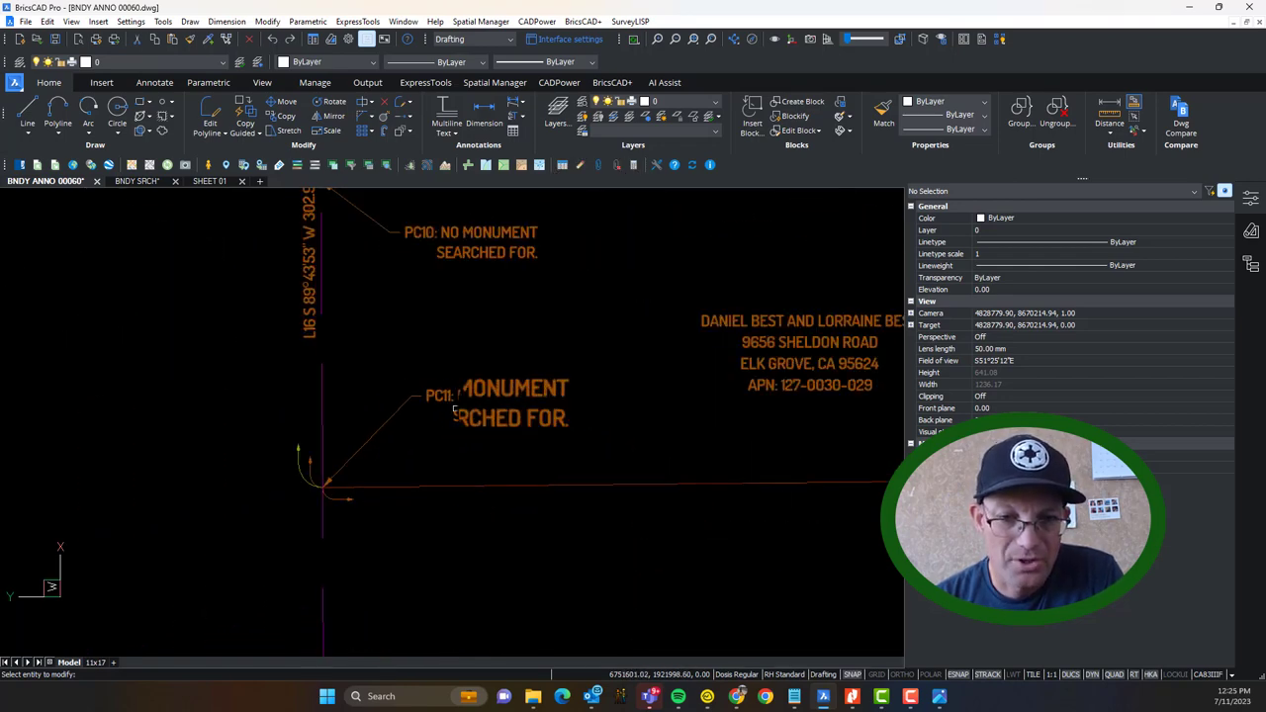
scroll(467, 400, "down", 3)
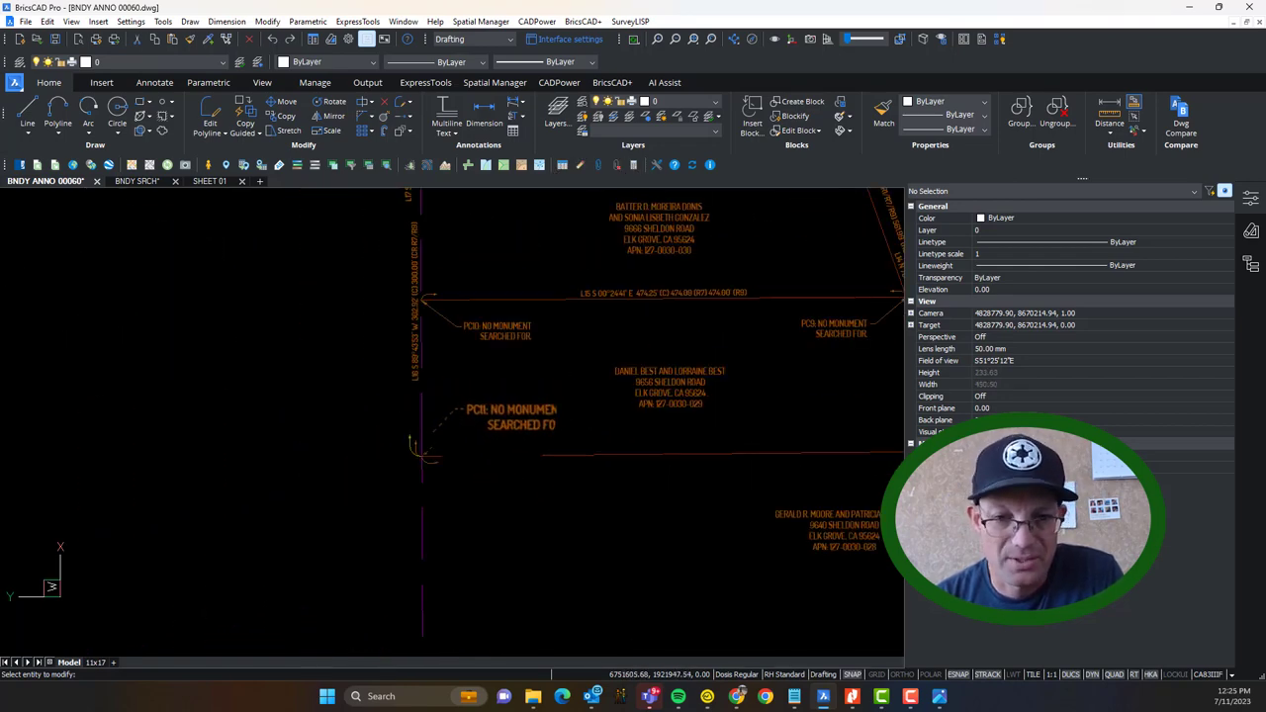
mouse_move(681, 307)
middle_mouse_down()
mouse_move(521, 417)
mouse_move(466, 374)
middle_mouse_up()
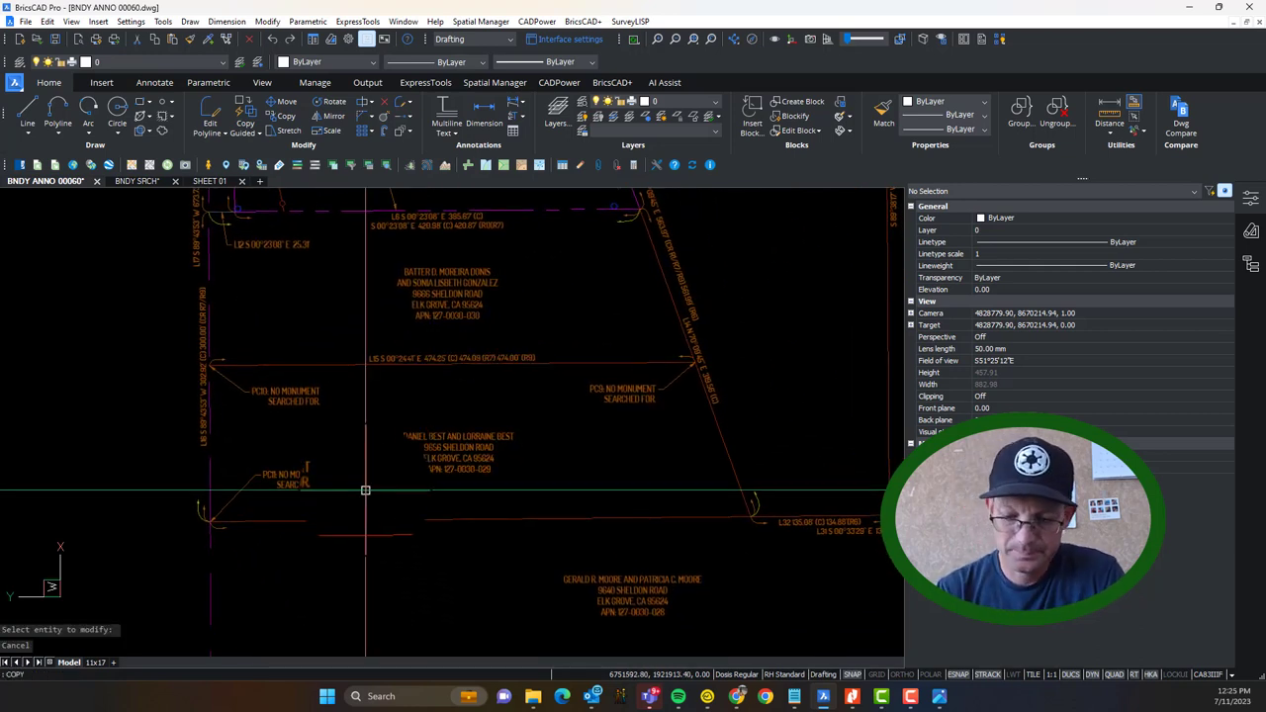
key("Return")
key("Return")
left_click(326, 474)
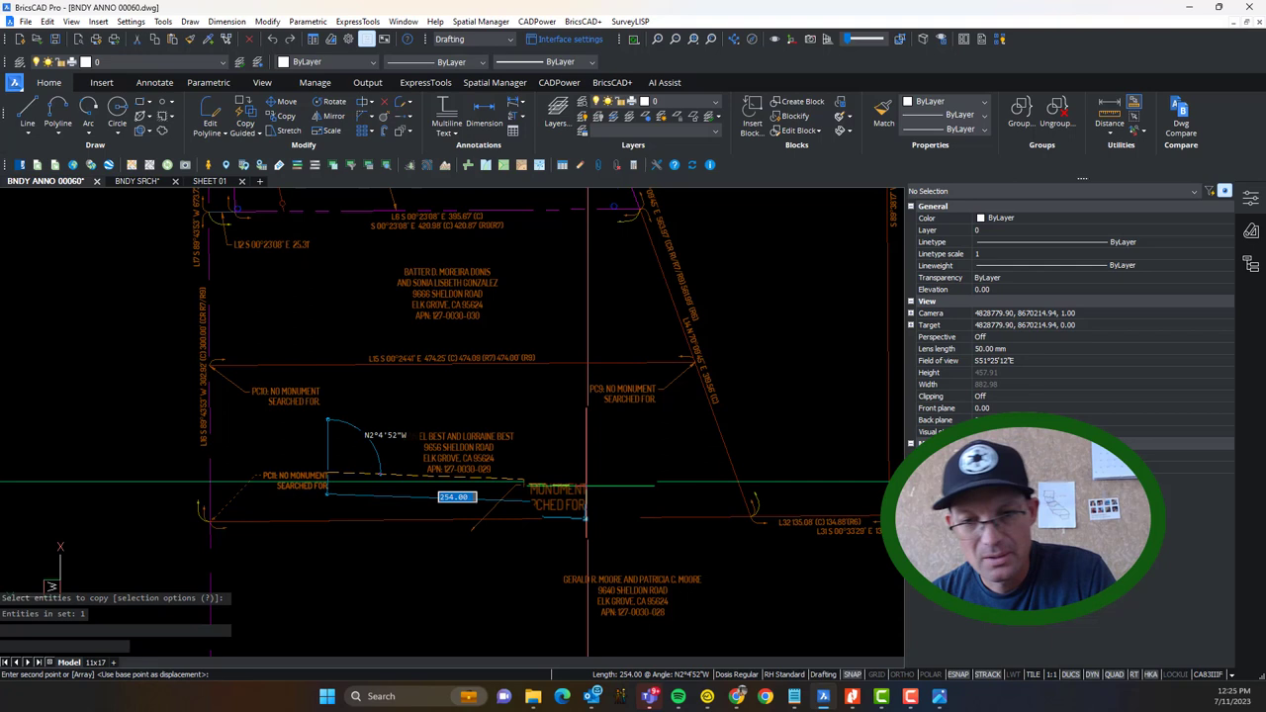
left_click(650, 446)
key("Escape")
Step: Stretch the copied PC11 callout's leader arrow to the parcel corner where lines L14 and L32 meet
left_click(568, 463)
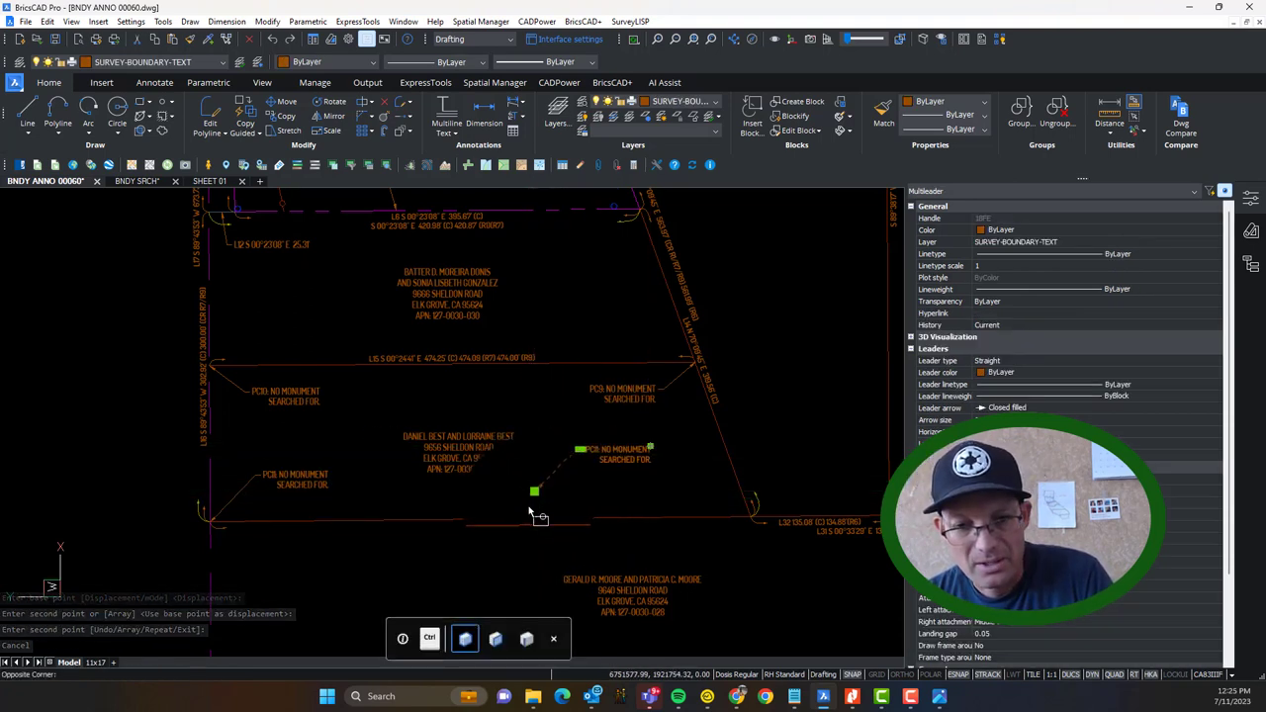
left_click(533, 496)
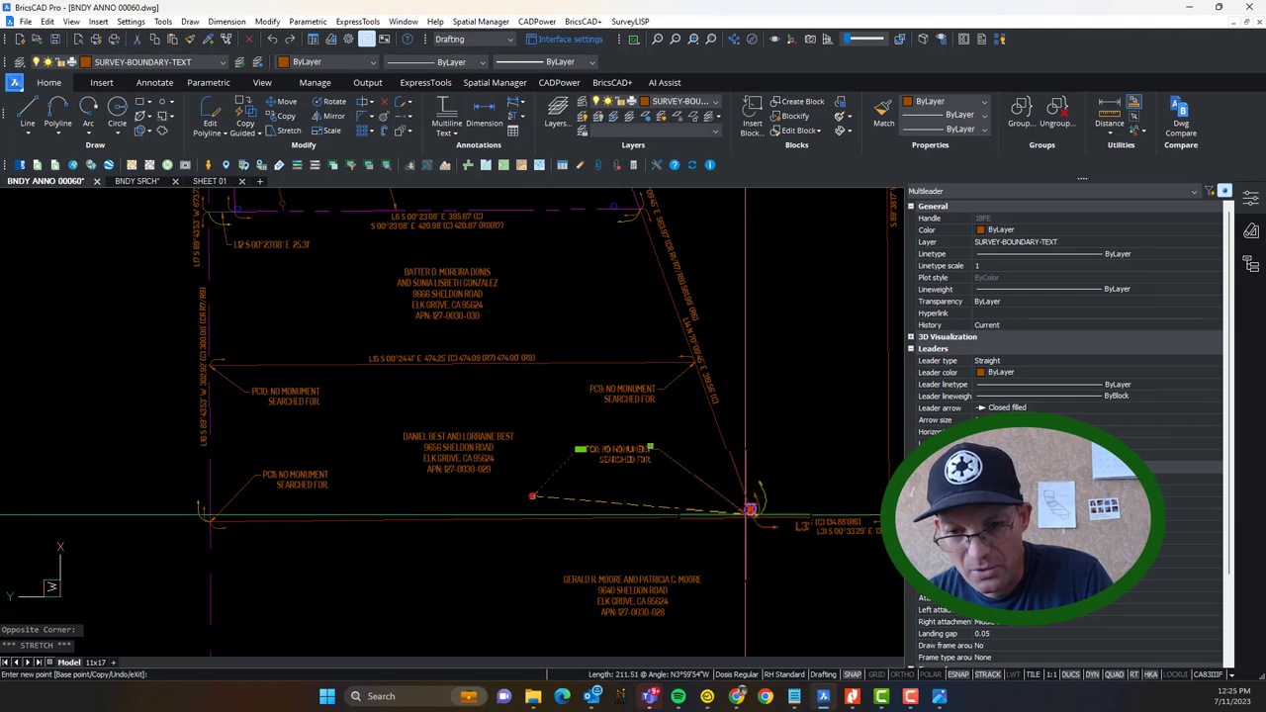
Step: Attach the copied leader note's arrowhead to the parcel corner beside line L32 and renumber the note PC12
scroll(737, 515, "up", 5)
key("Escape")
scroll(526, 367, "down", 3)
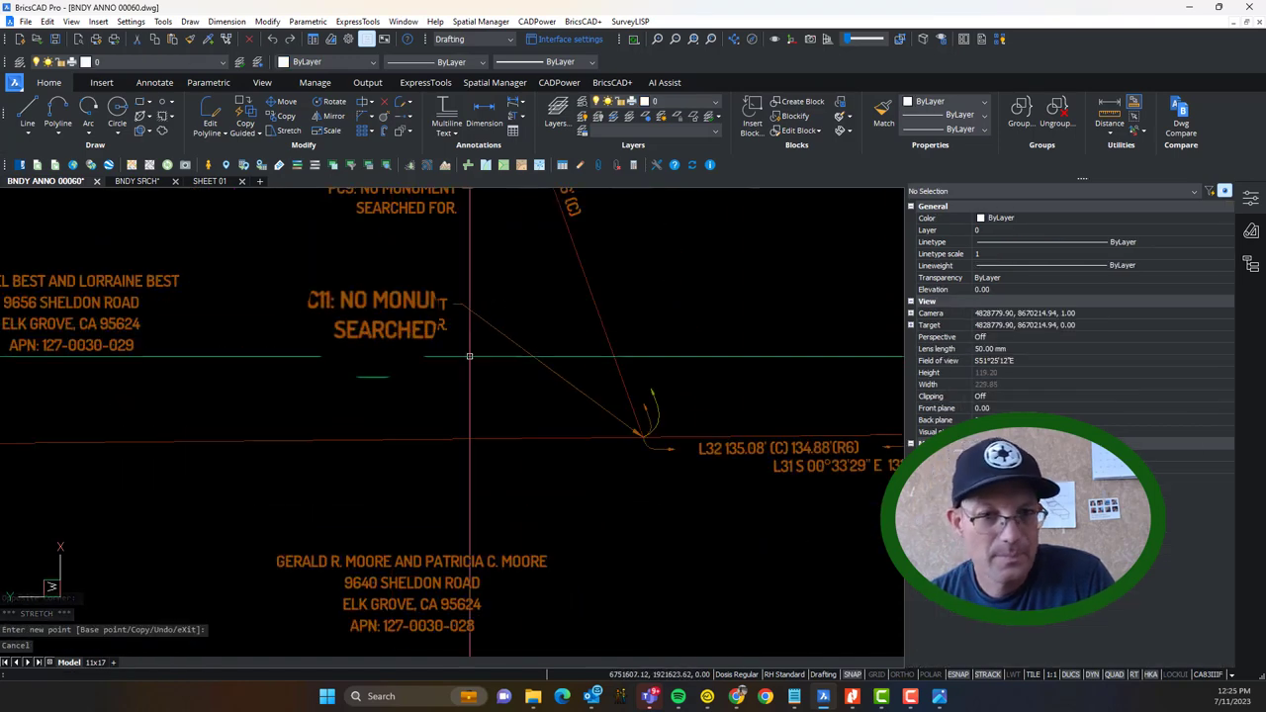
double_click(343, 304)
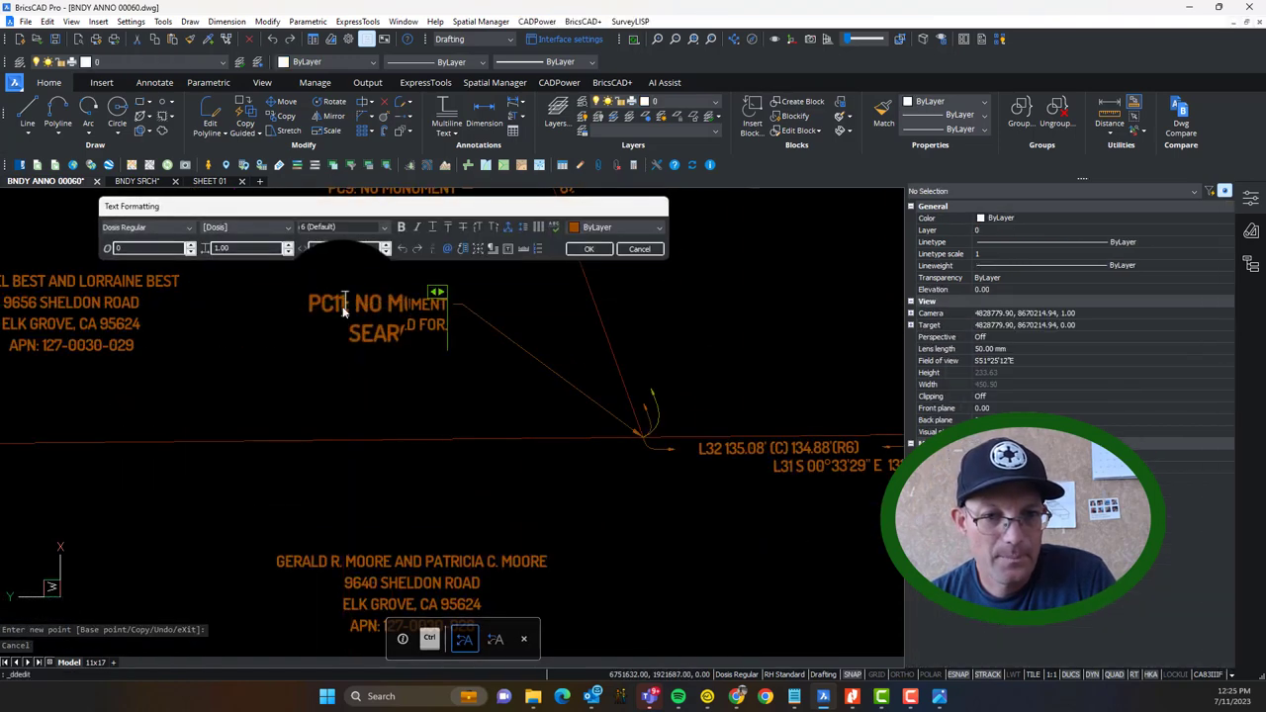
left_click(401, 383)
Step: Copy the PC10 "NO MONUMENT SEARCHED FOR" leader note to the open area above line L20 along Bradshaw Road
scroll(388, 376, "down", 3)
mouse_move(315, 315)
middle_mouse_down()
mouse_move(472, 407)
mouse_move(643, 455)
middle_mouse_up()
key("Escape")
scroll(484, 465, "up", 3)
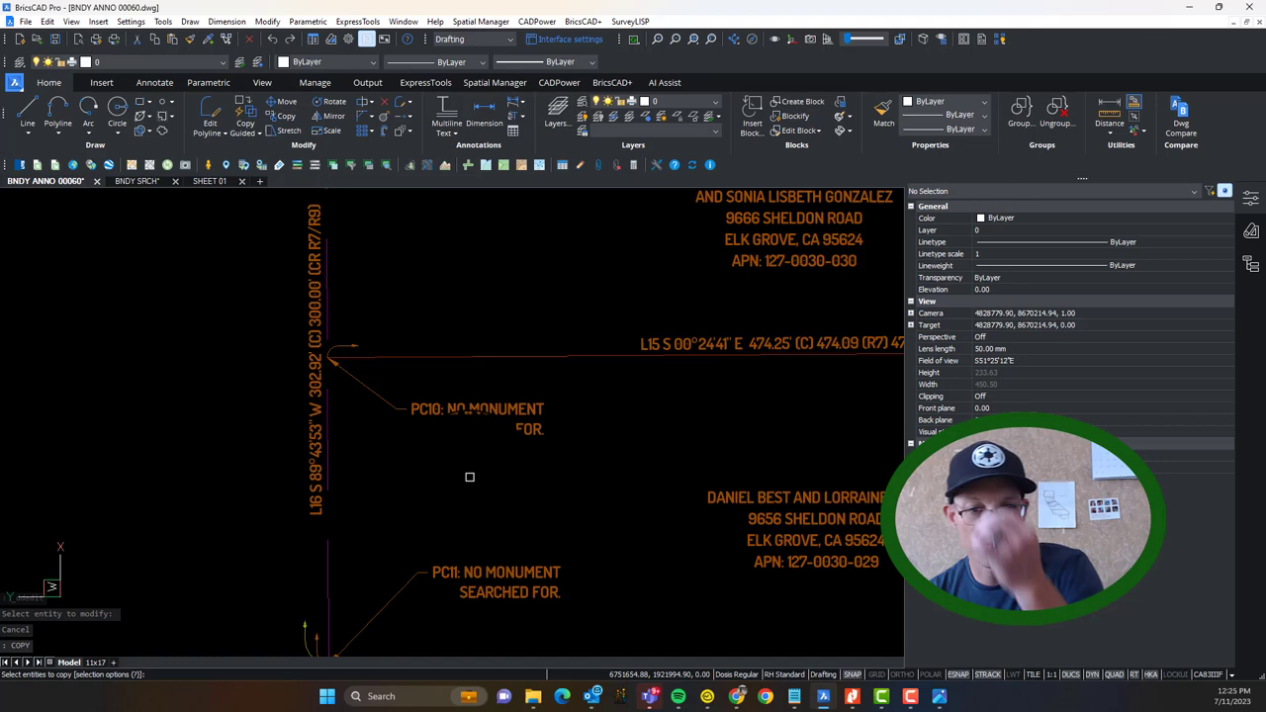
left_click(410, 407)
key("Return")
left_click(411, 407)
scroll(526, 456, "down", 4)
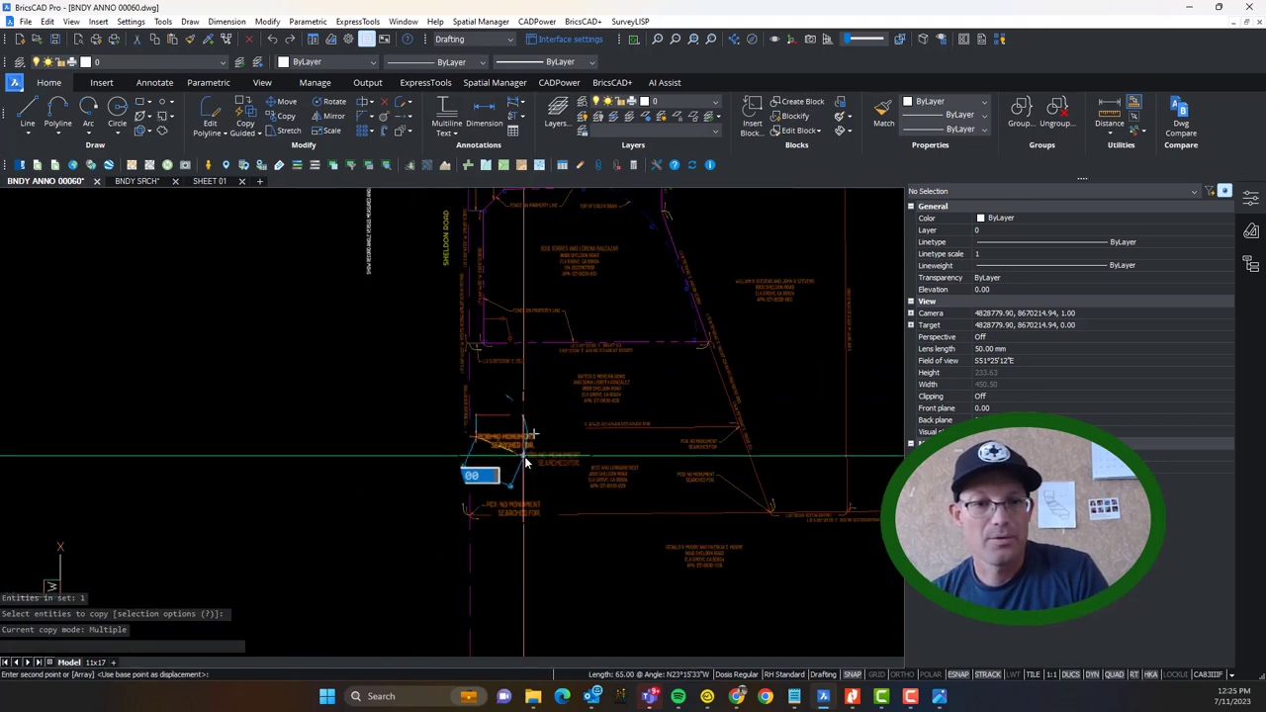
middle_click_drag(551, 347, 495, 567)
scroll(534, 218, "up", 2)
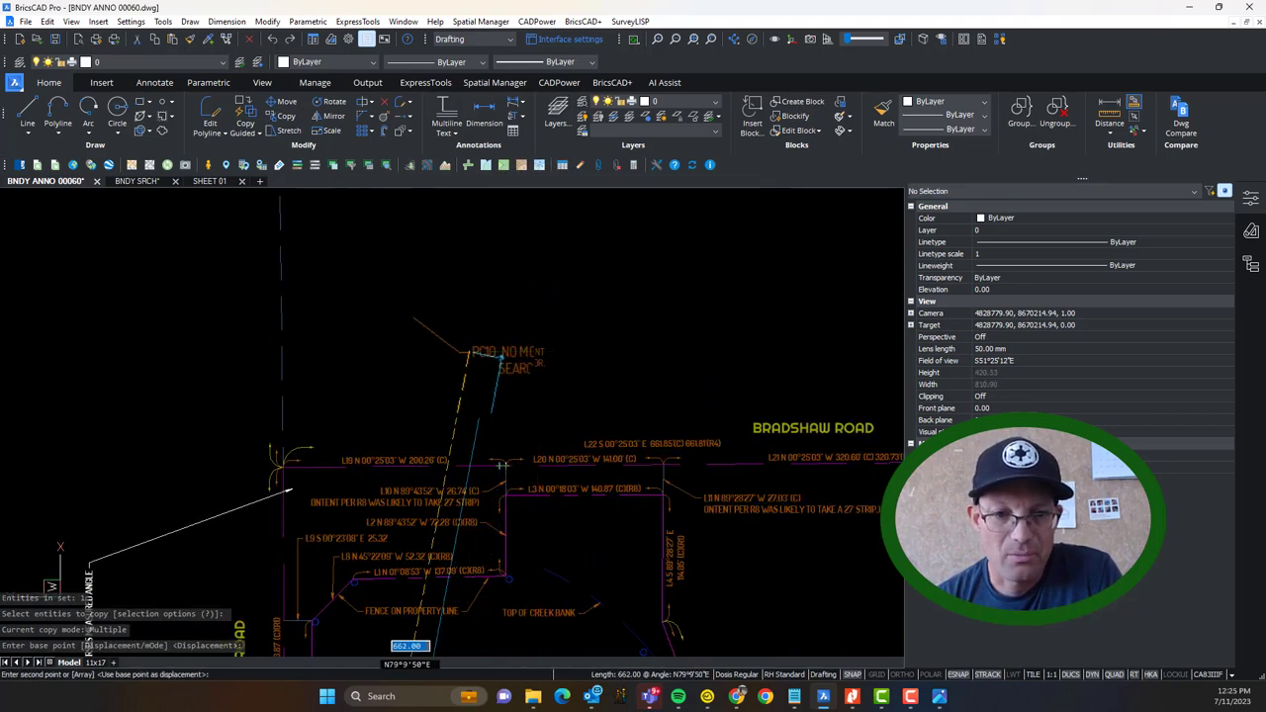
scroll(455, 344, "up", 1)
middle_click_drag(556, 398, 440, 328)
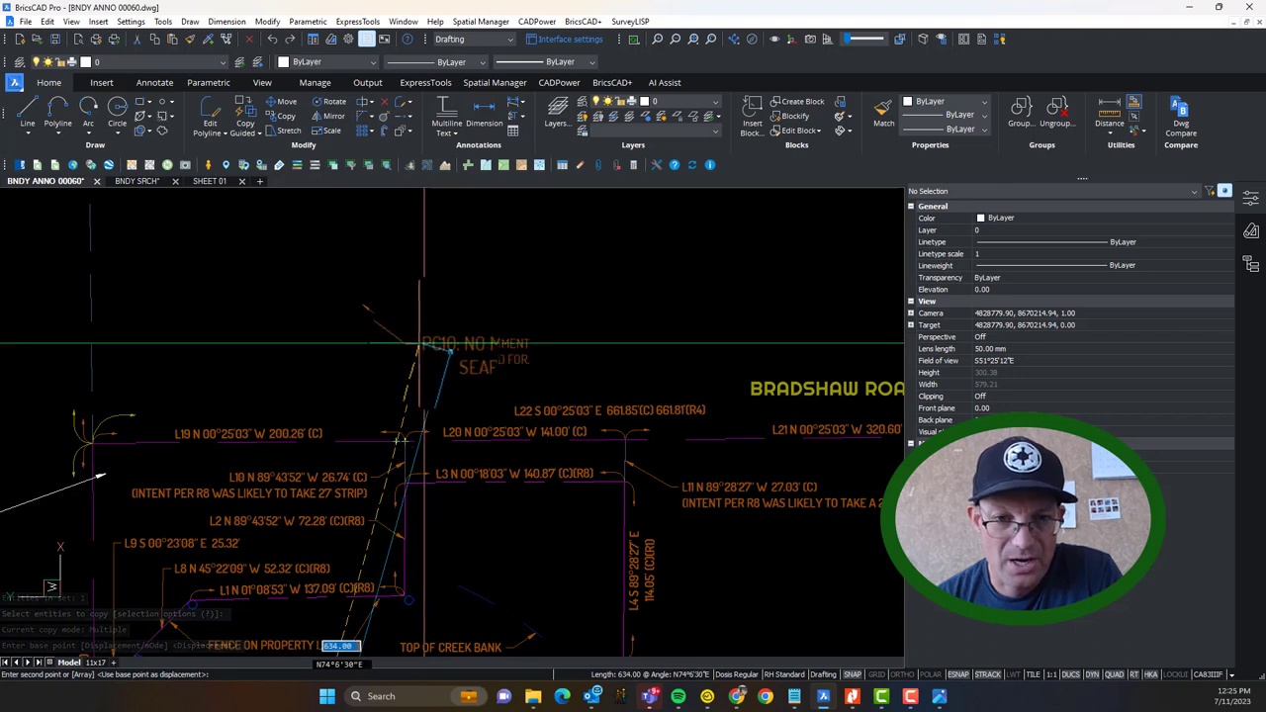
left_click(436, 344)
key("Escape")
Step: Attach the copied note's arrowhead to the L19 boundary line near its junction with L20 and reposition the note's text
left_click(395, 326)
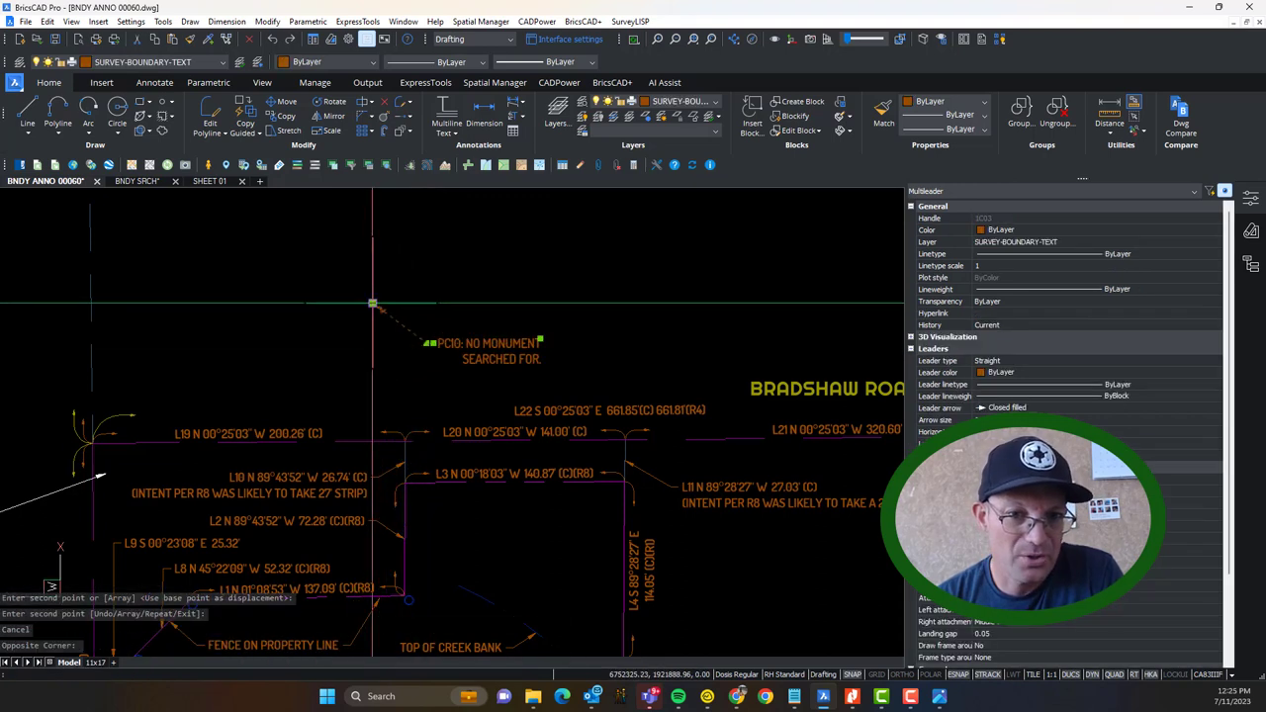
left_click(371, 301)
left_click(374, 441)
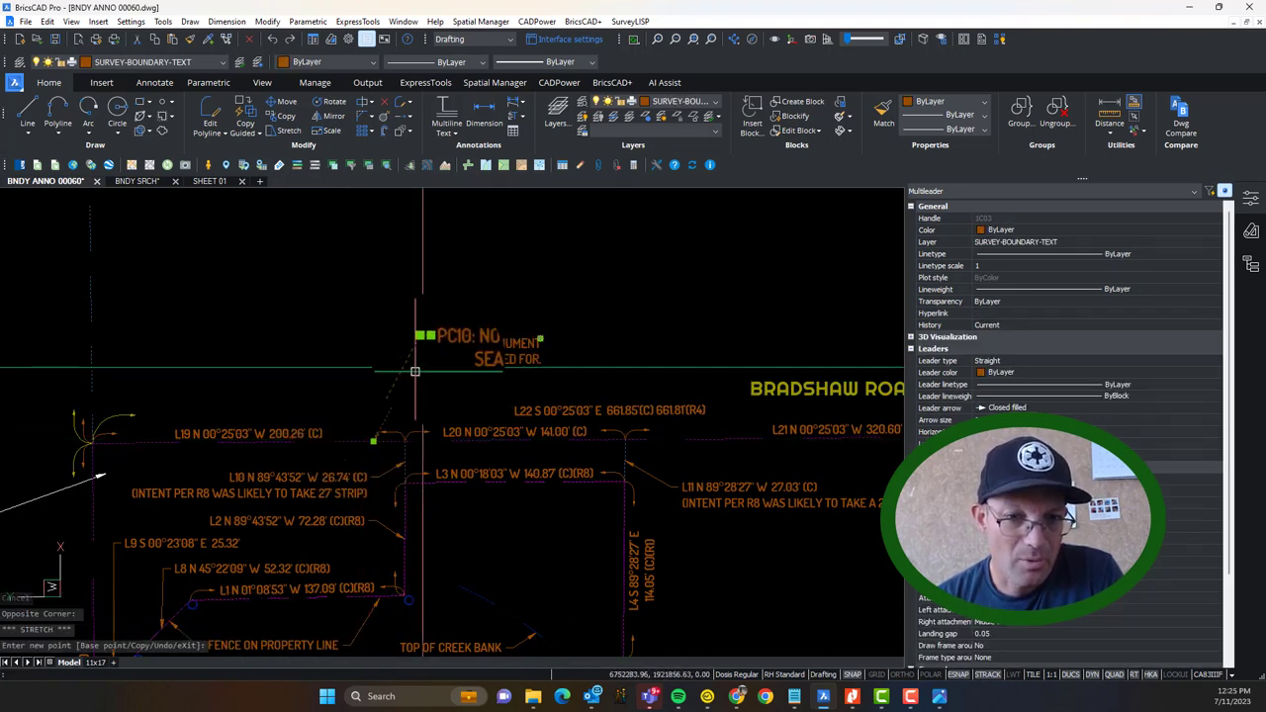
left_click(427, 343)
scroll(379, 355, "up", 5)
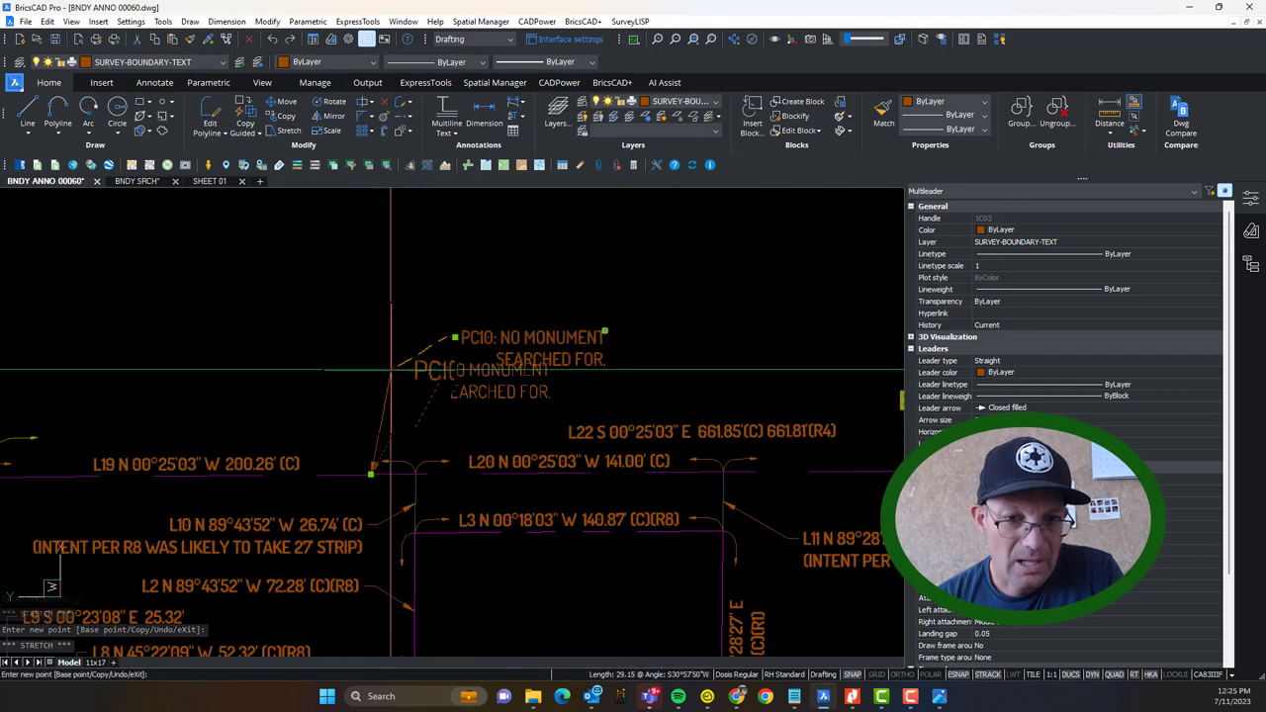
key("Escape")
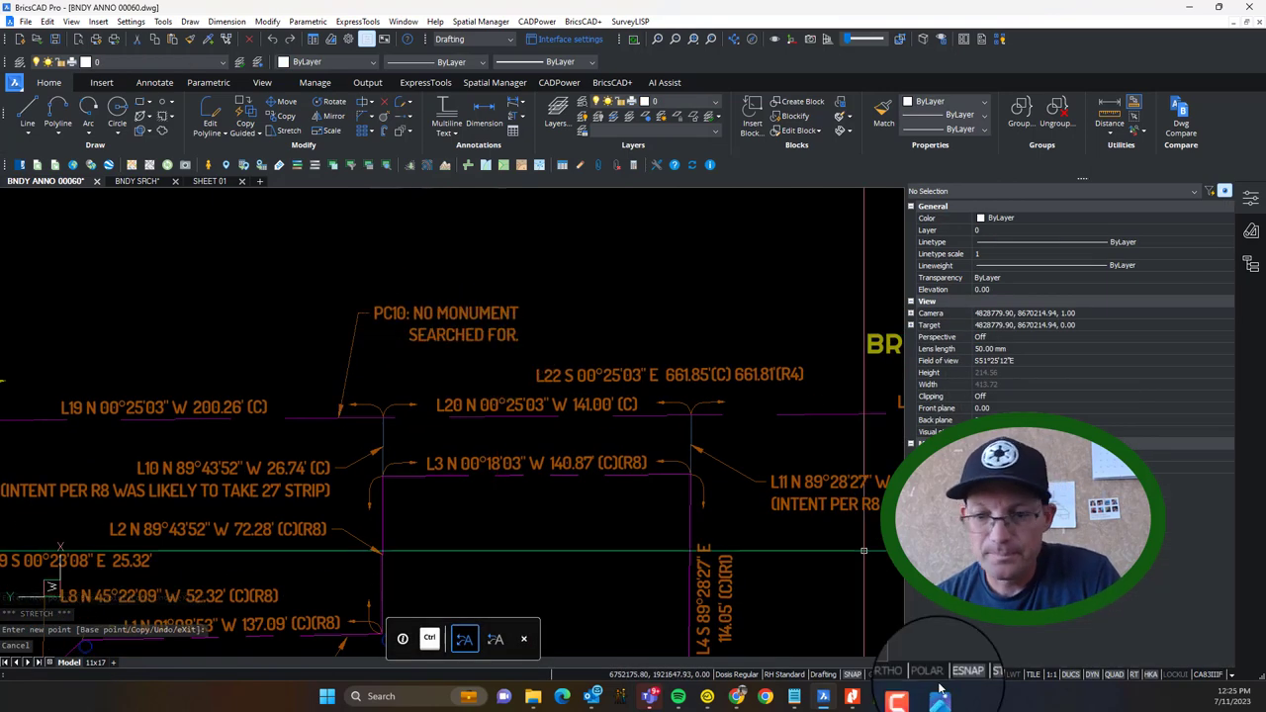
Step: In the SHEET 01 drawing, correct record reference R2 to read "SM 008-013 (CONTROLLING MAP)"
left_click(224, 184)
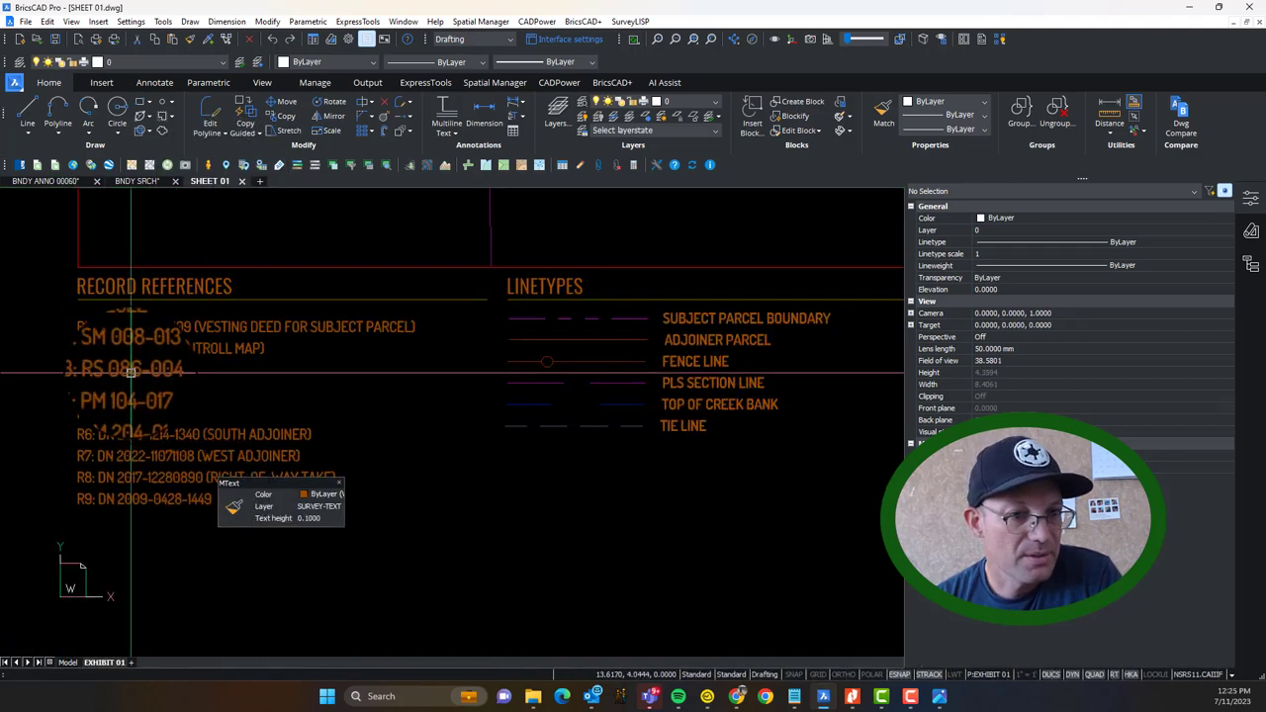
double_click(238, 358)
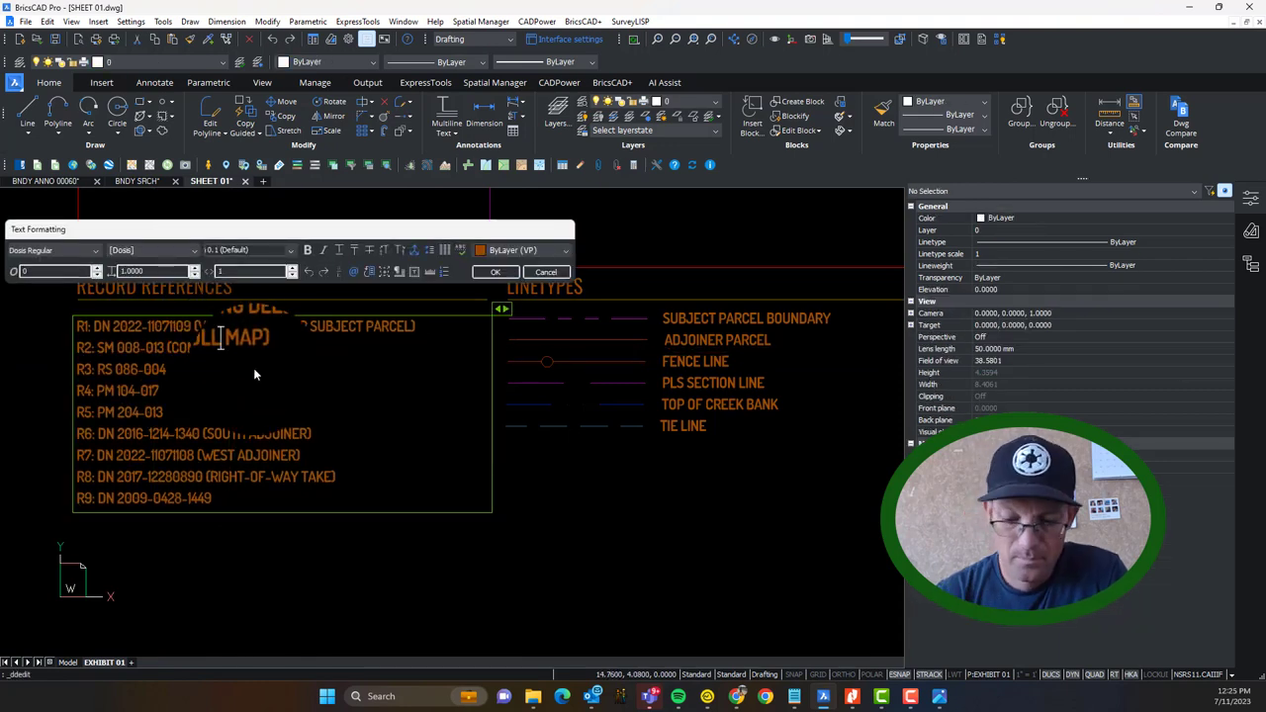
left_click(492, 275)
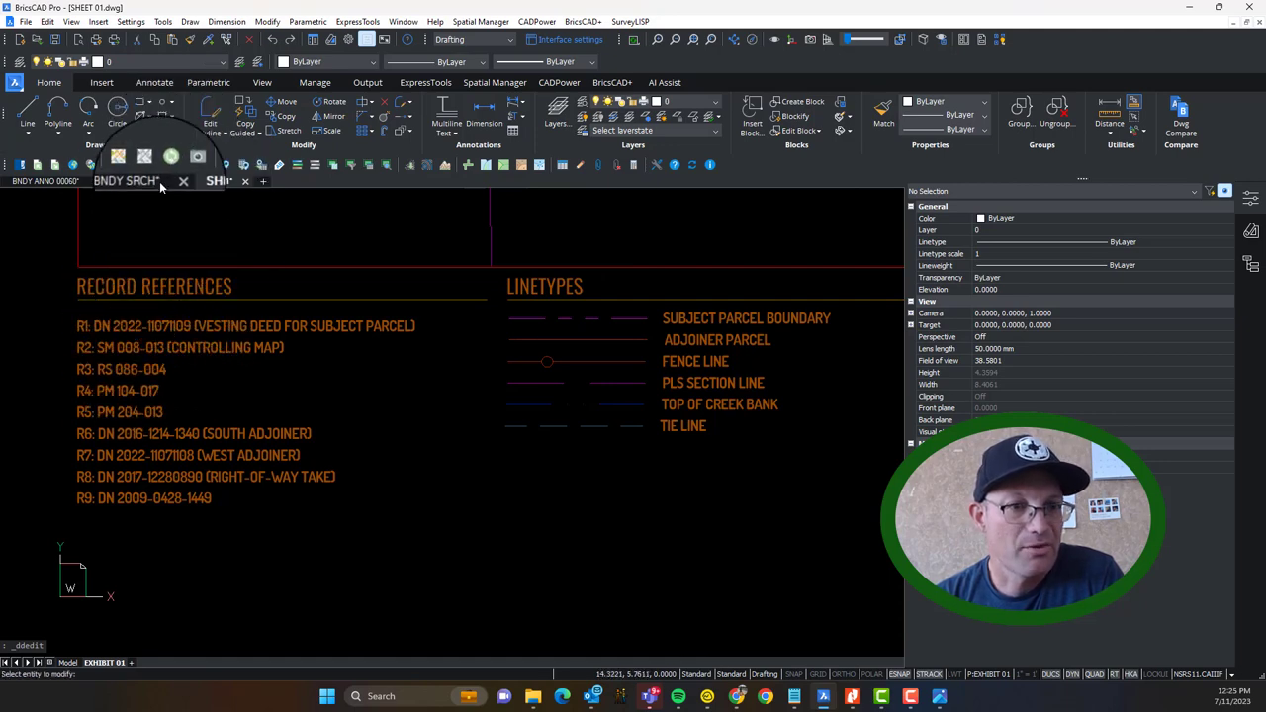
Step: In BNDY ANNO 00060, replace the copied note's text with "EAST BOUNDARY OF LOT 5. ALSO THE CENTERLINE OF BRADSHAW ROAD RIGHT-OF-WAY."
left_click(57, 182)
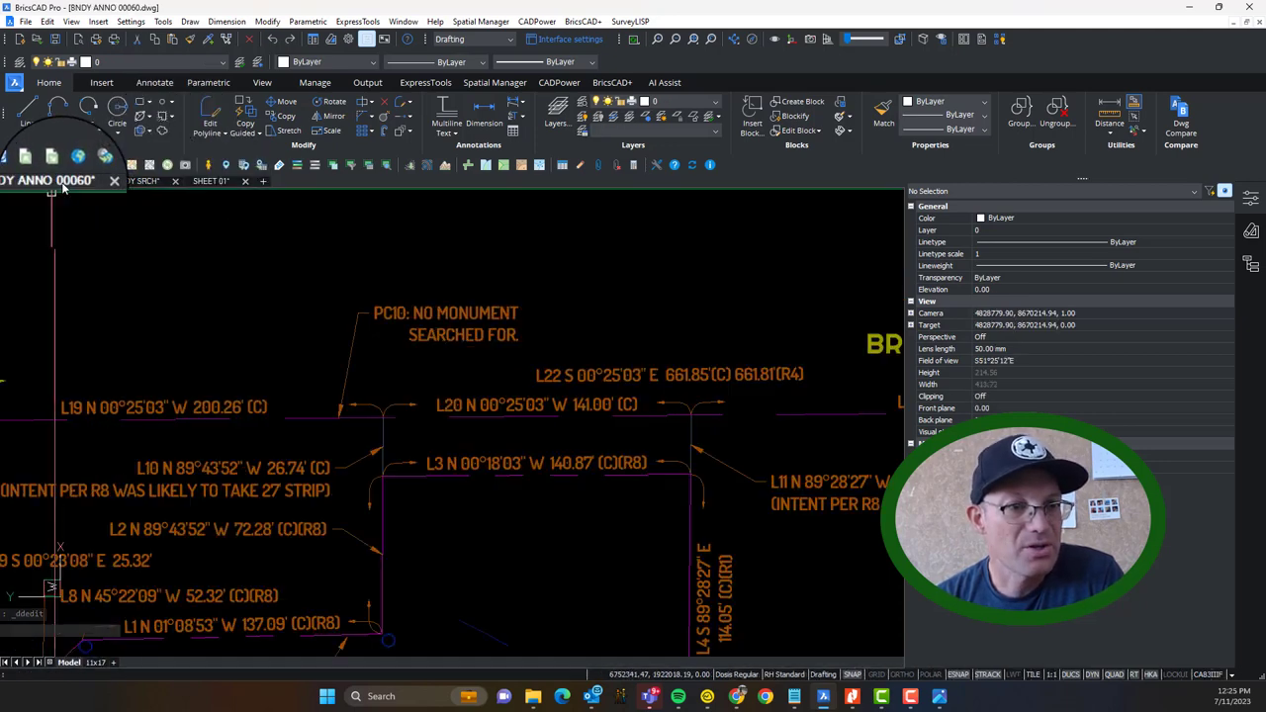
left_click(459, 340)
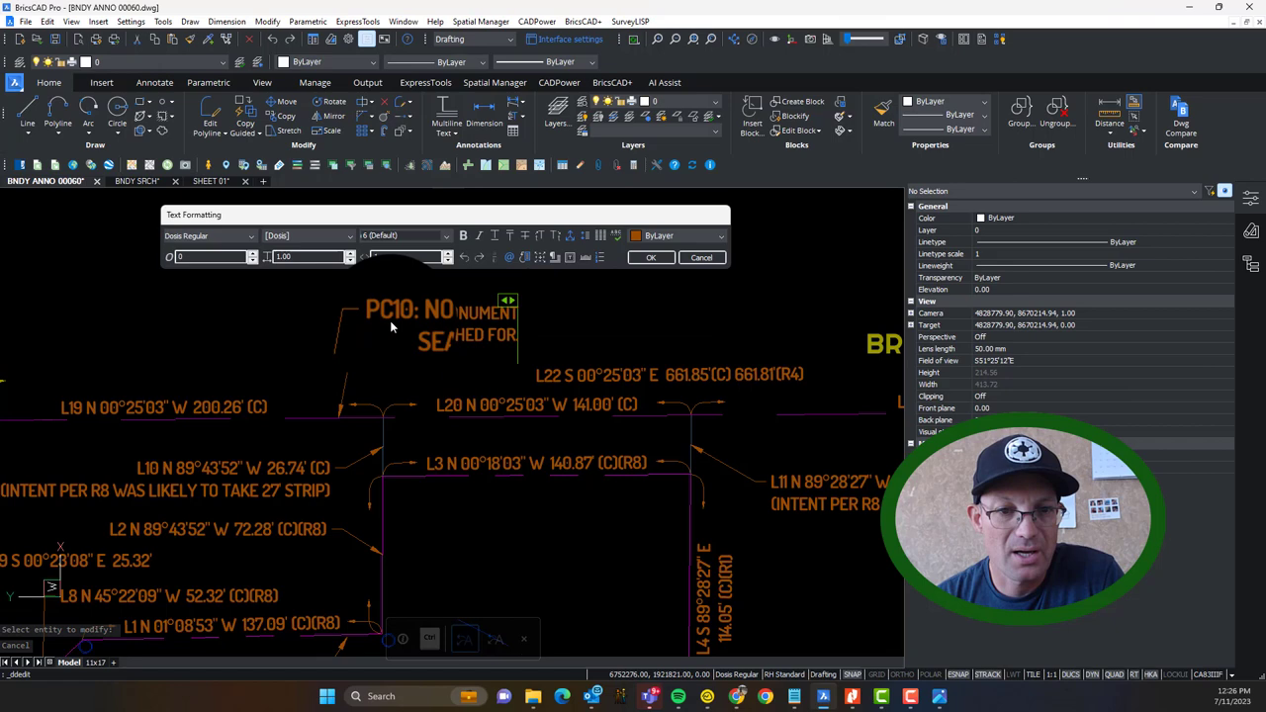
left_click_drag(374, 314, 503, 342)
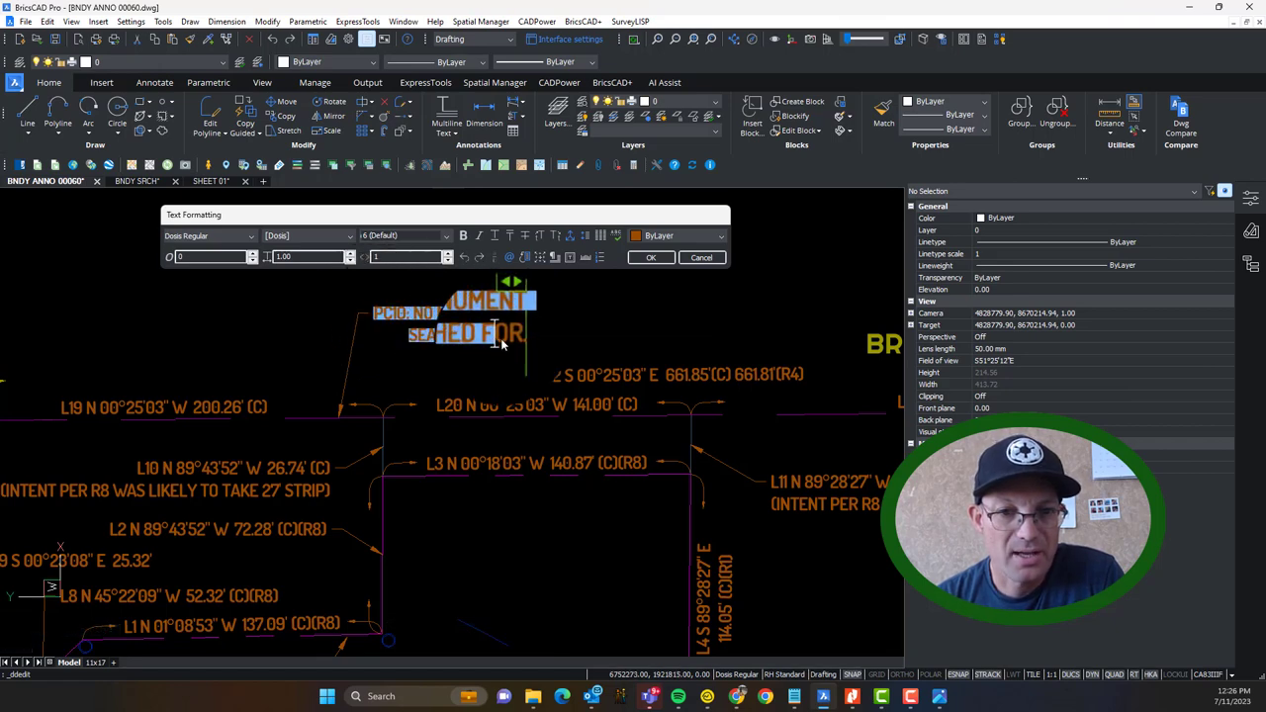
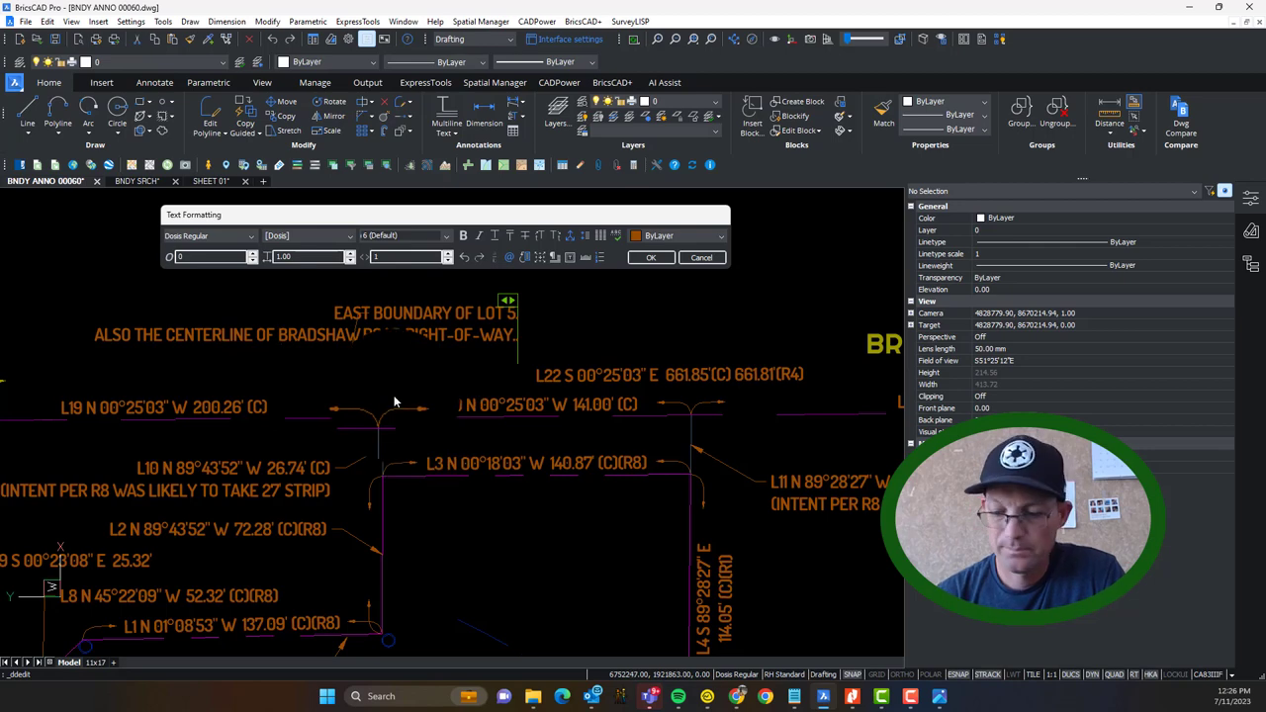
left_click(579, 337)
key("Escape")
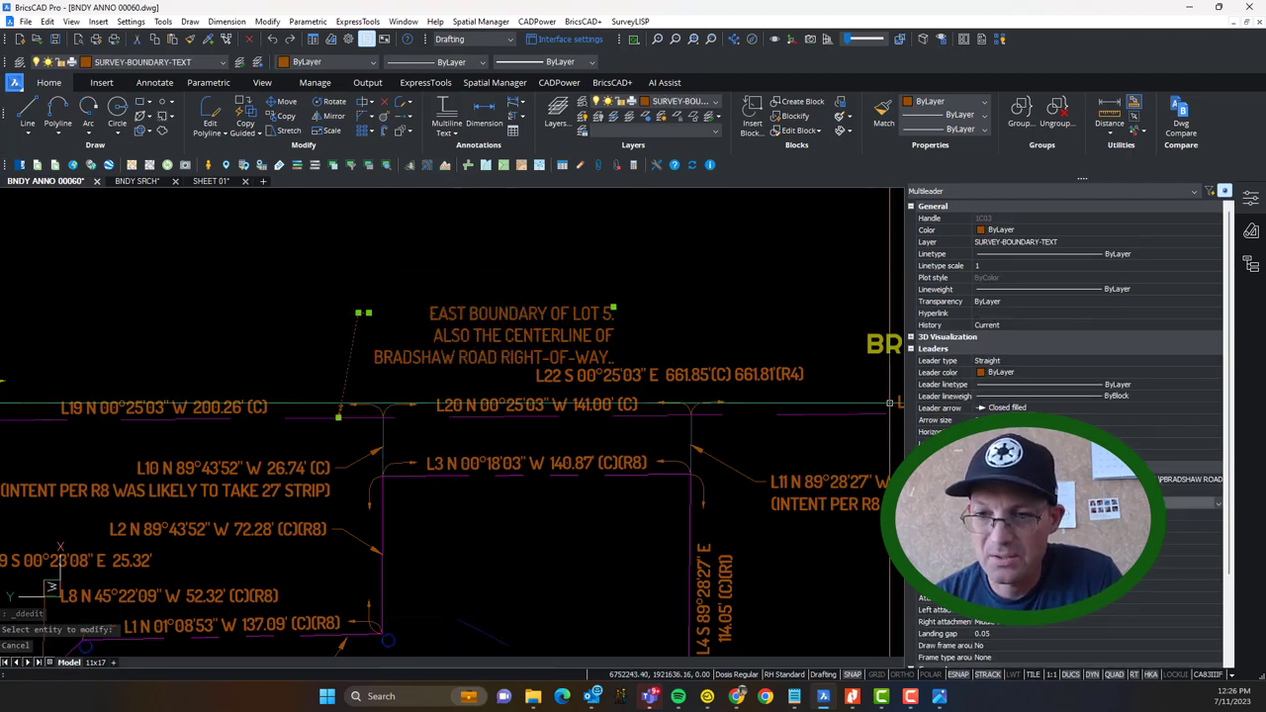
Step: Left-justify the Bradshaw Road note's text and move the note up, clear of the L22 label
left_click(999, 515)
left_click(376, 306)
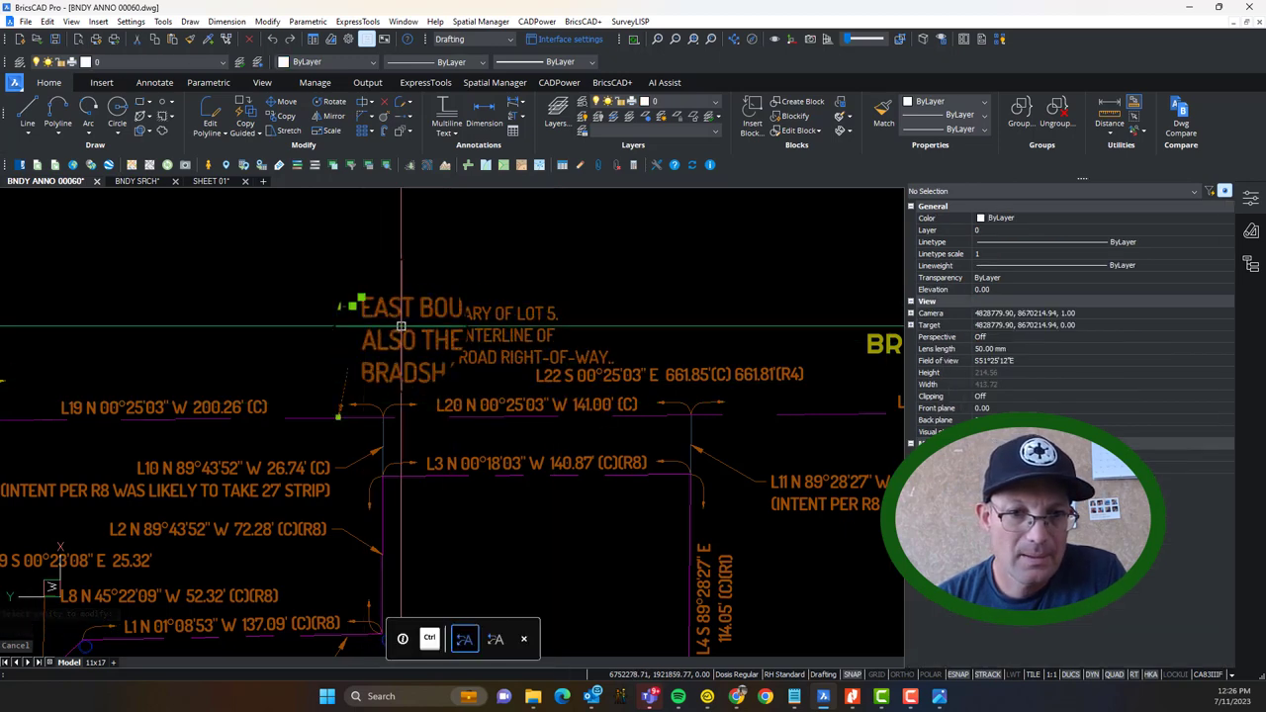
key("Escape")
left_click(372, 306)
left_click(387, 288)
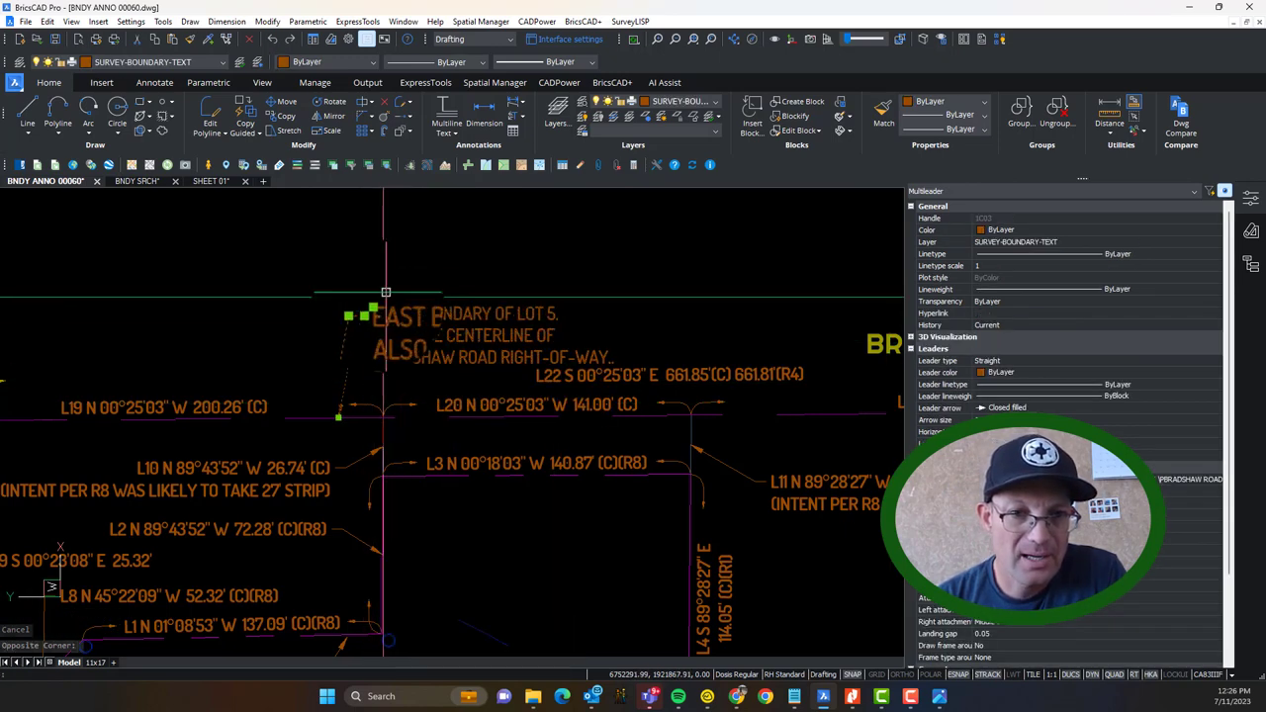
left_click(375, 306)
left_click(398, 267)
key("Escape")
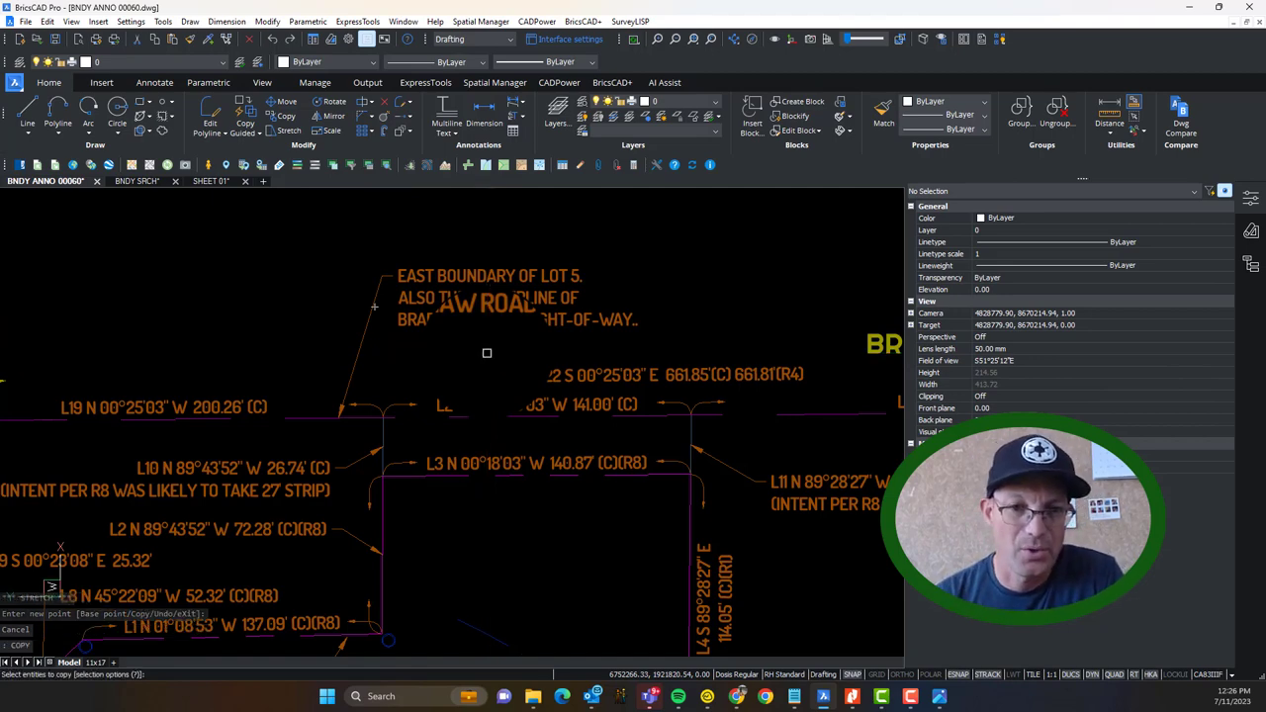
Step: Copy the east boundary note to the space between the L12 label and the PC10 note along Sheldon Road
left_click(433, 283)
key("Return")
left_click(399, 270)
middle_click_drag(465, 425, 560, 122)
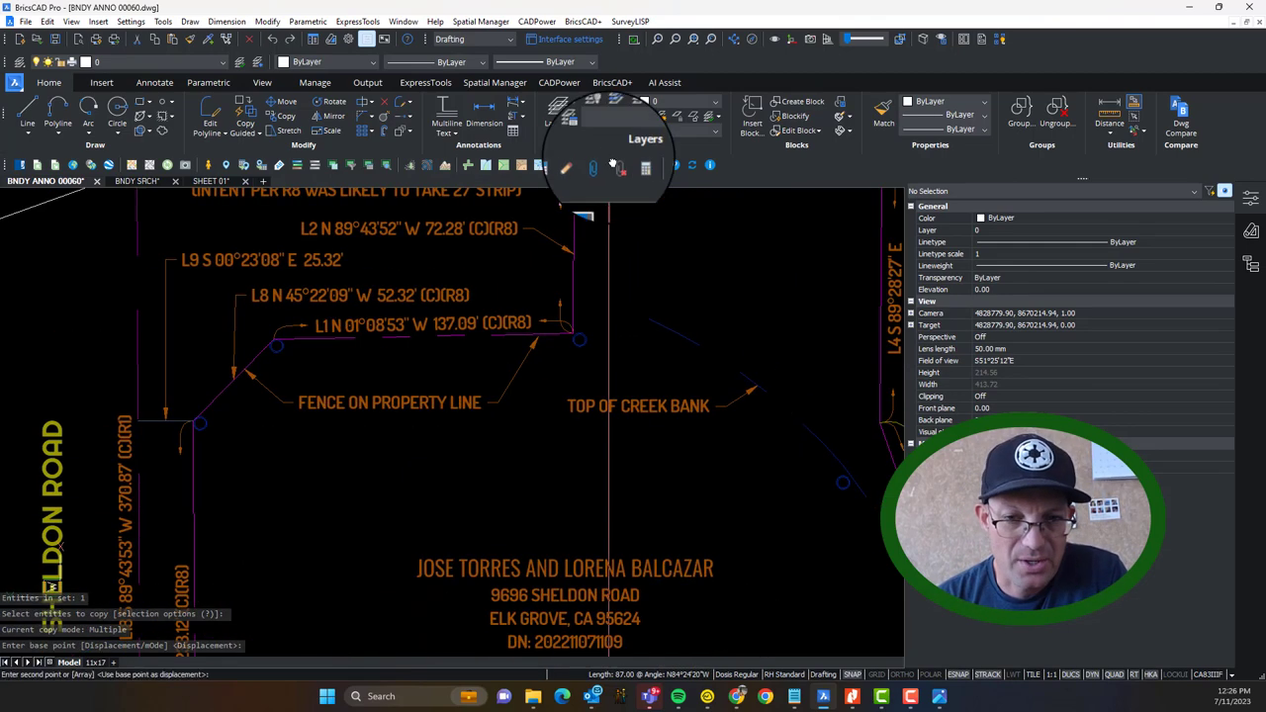
scroll(509, 303, "down", 3)
middle_click_drag(441, 405, 453, 124)
scroll(453, 301, "up", 3)
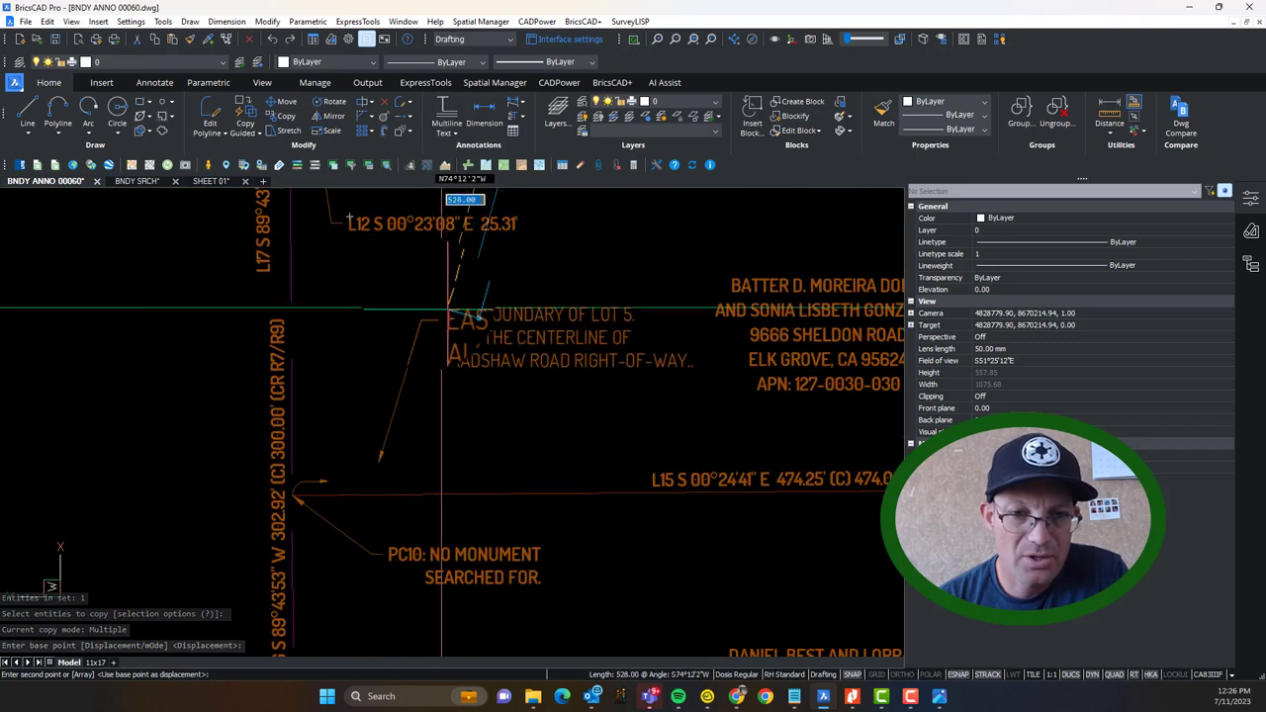
left_click(414, 294)
key("Escape")
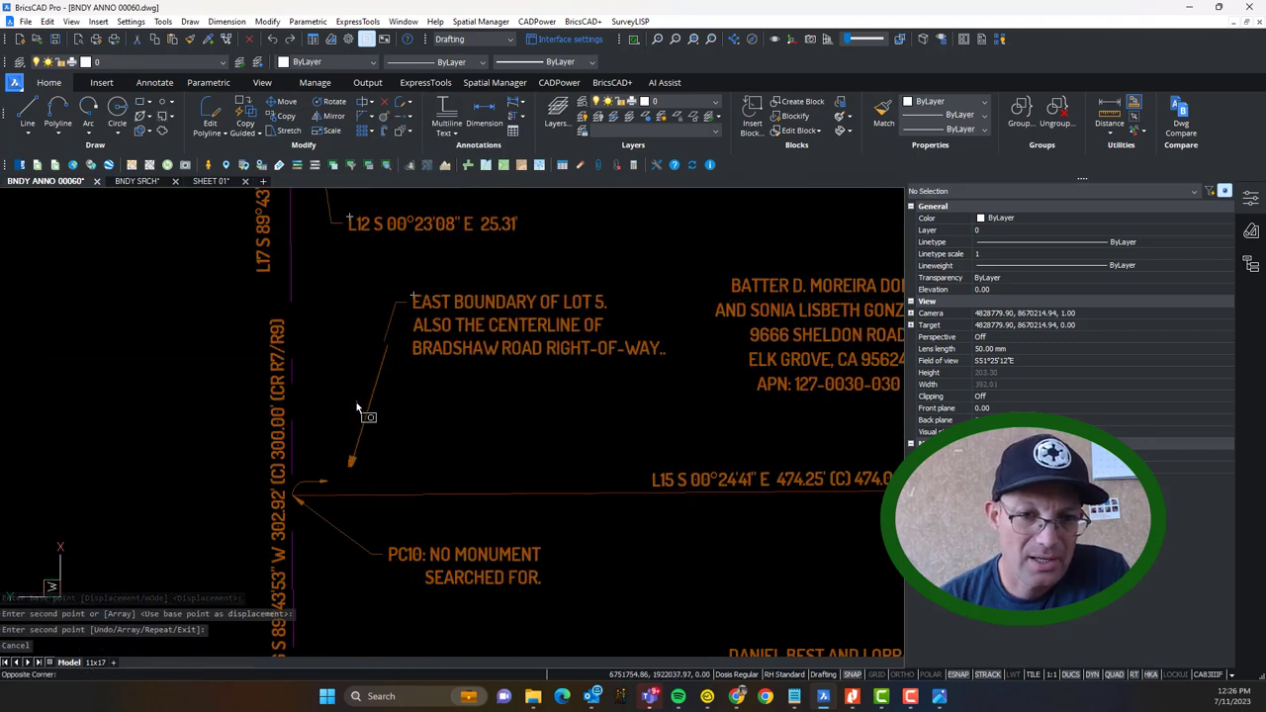
Step: Attach the copied note's arrowhead to the Sheldon Road boundary line between the L17 and L16 labels
left_click(348, 444)
left_click(350, 451)
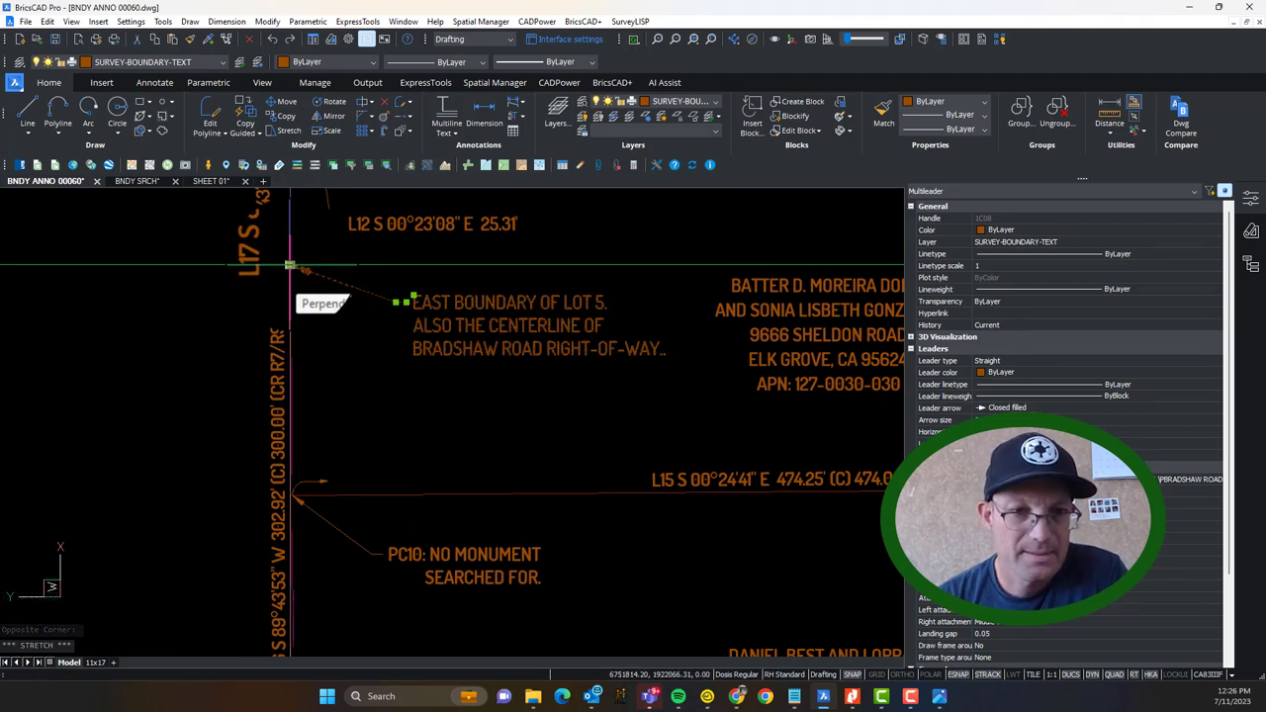
left_click(290, 265)
key("Escape")
Step: Edit the copied note to read "NORTH BOUNDARY OF LOT 5" and name Sheldon Road instead of Bradshaw Road
double_click(502, 303)
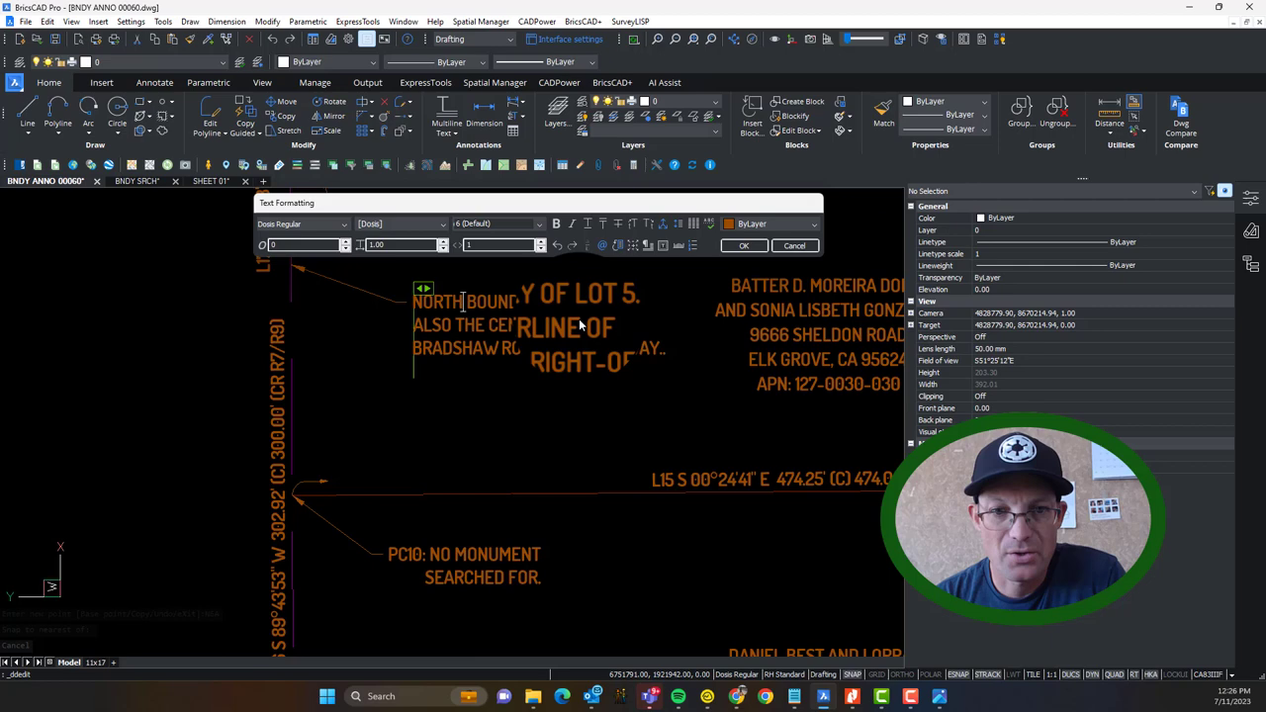
left_click_drag(501, 349, 388, 352)
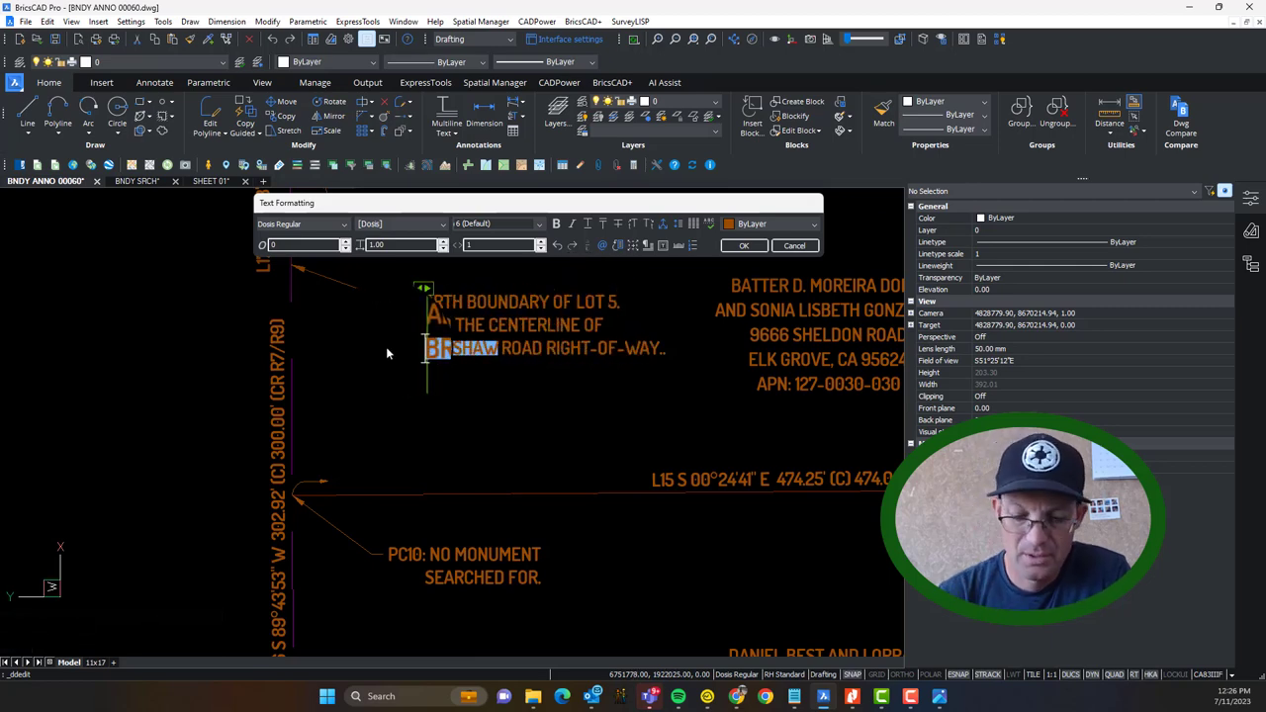
type("SHELDON")
left_click(396, 355)
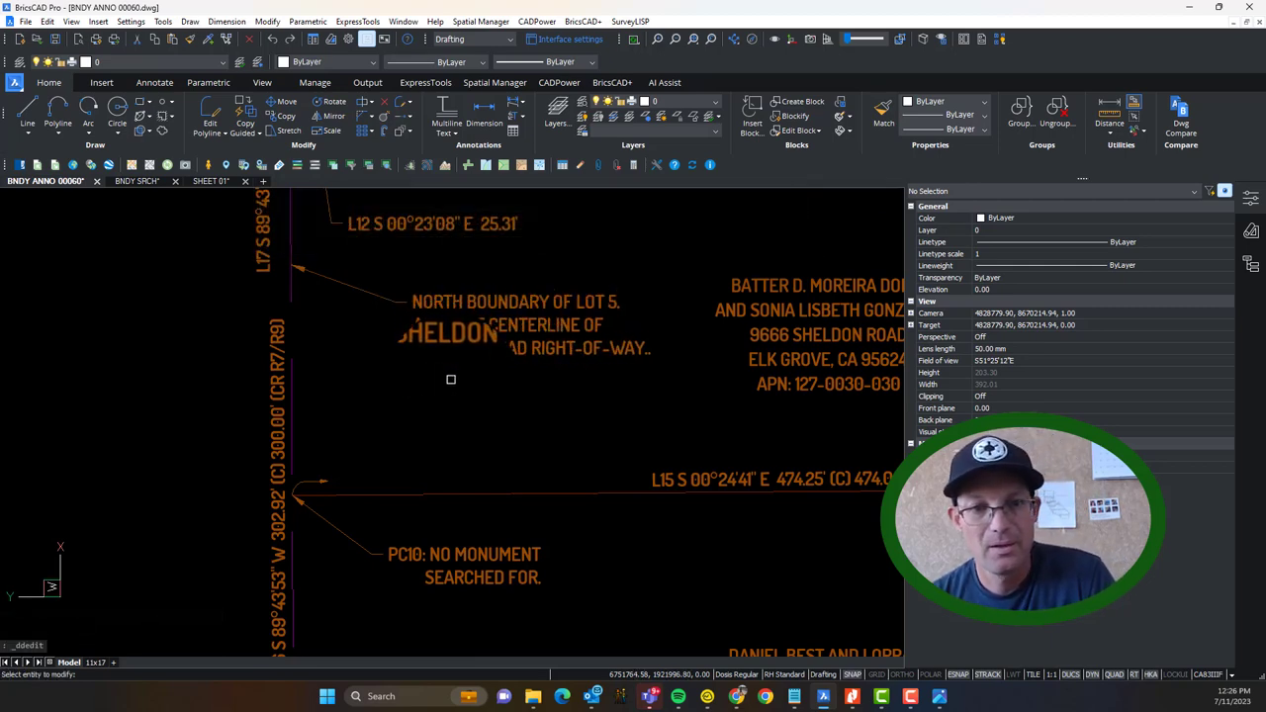
Step: Copy the north boundary note to the open space beside the L28 boundary line along Sandage Avenue
scroll(450, 378, "down", 5)
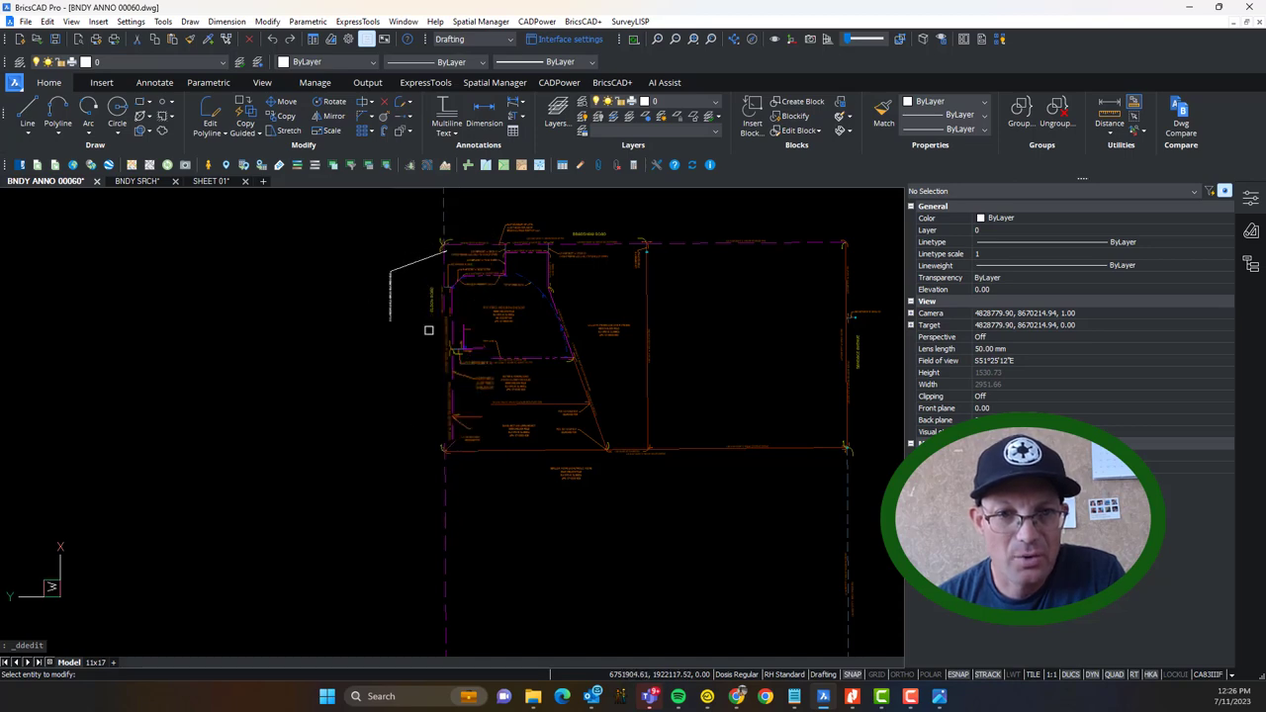
middle_click_drag(774, 399, 628, 486)
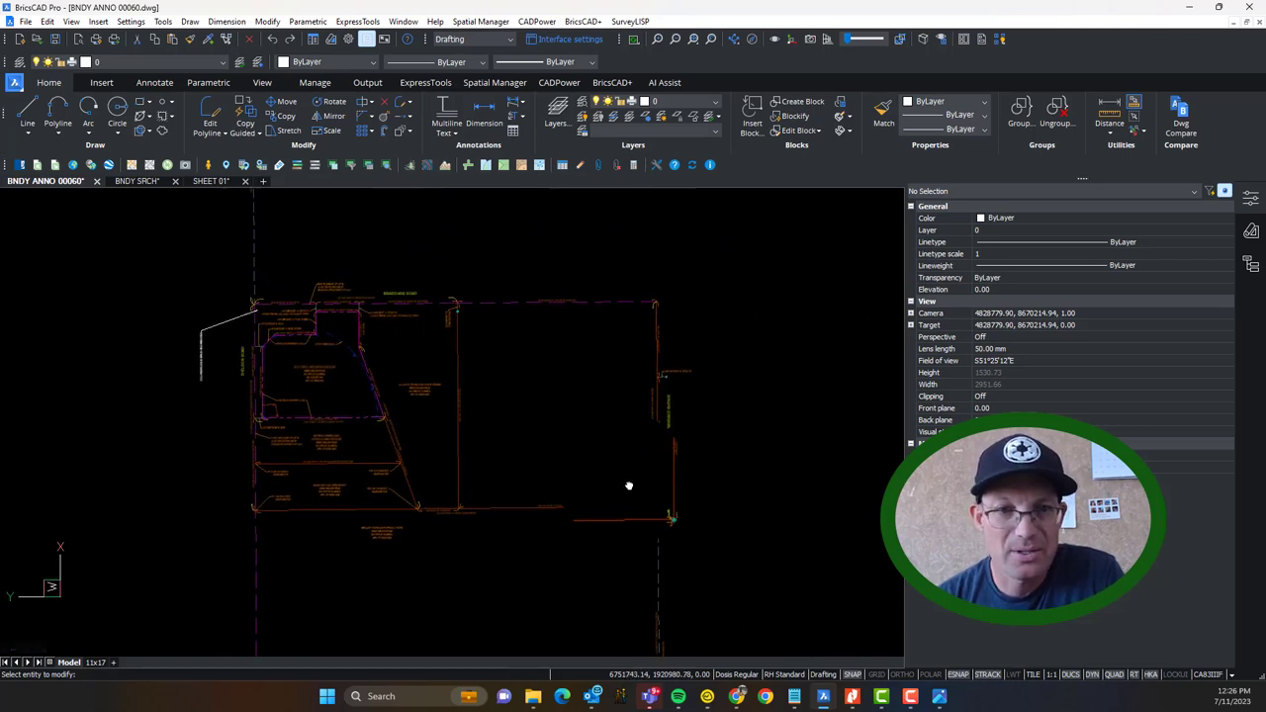
scroll(628, 486, "up", 8)
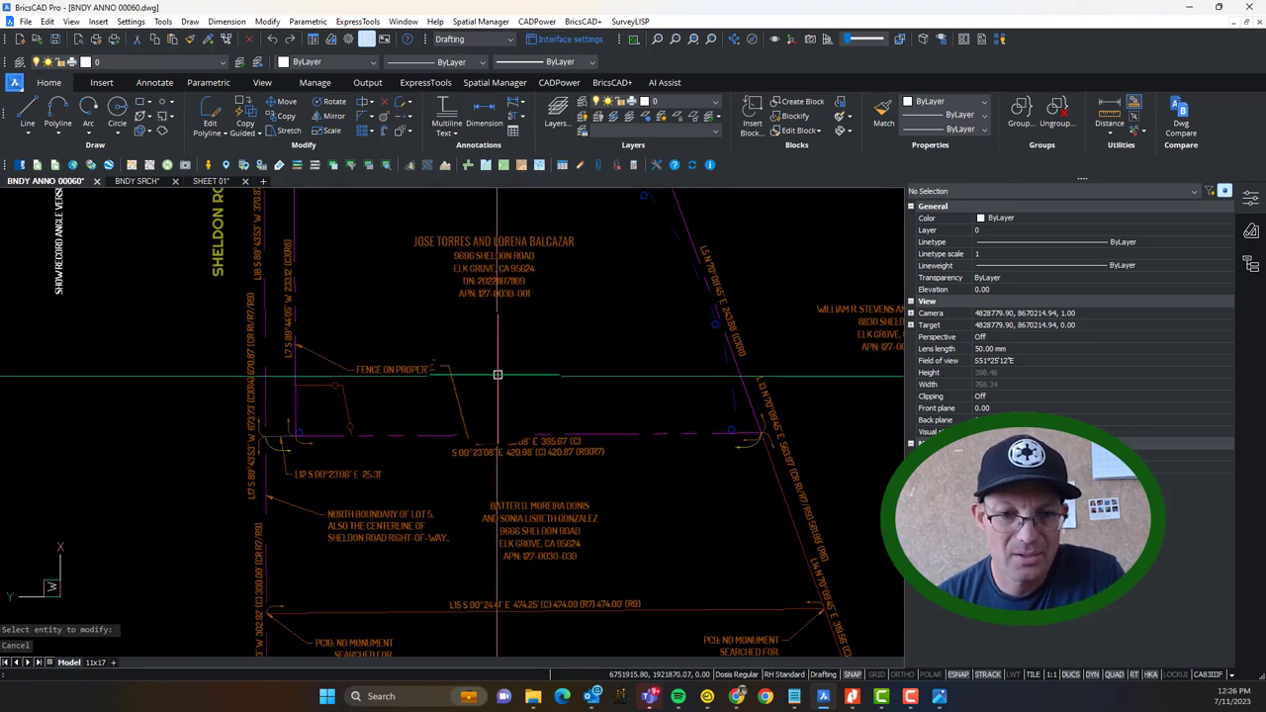
middle_click_drag(542, 305, 572, 235)
middle_click_drag(401, 578, 429, 428)
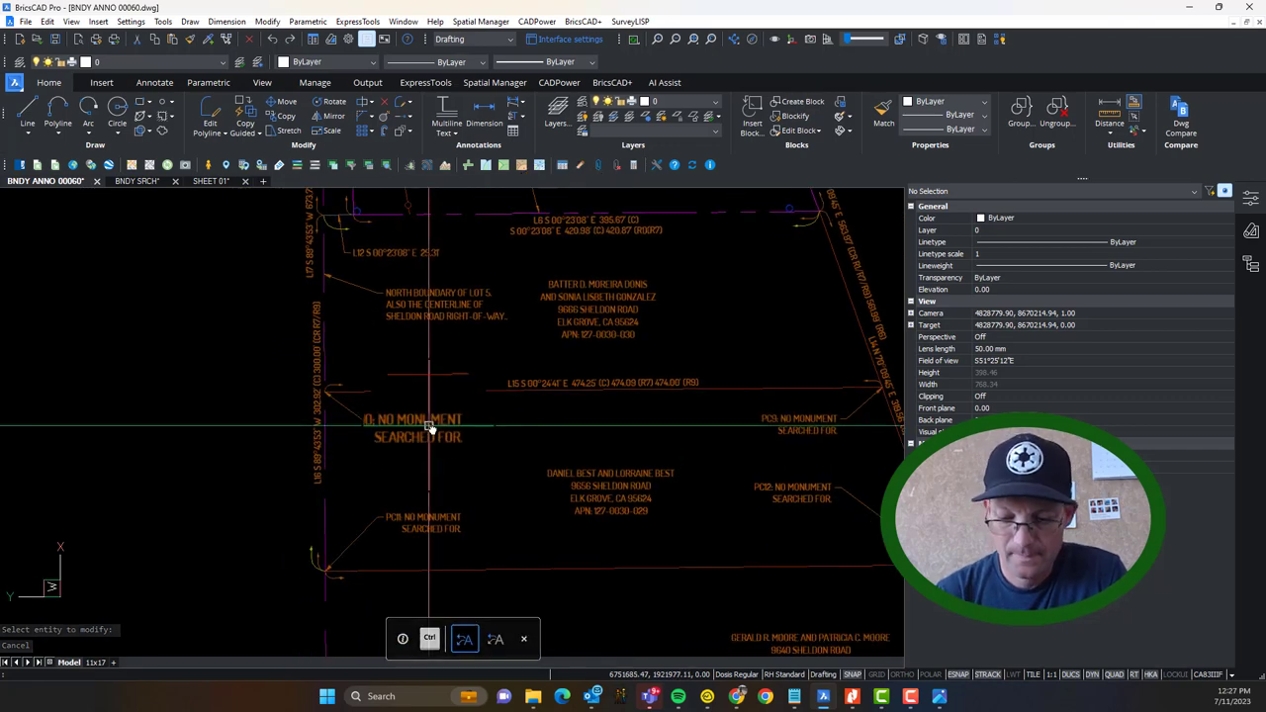
type("co")
key("Return")
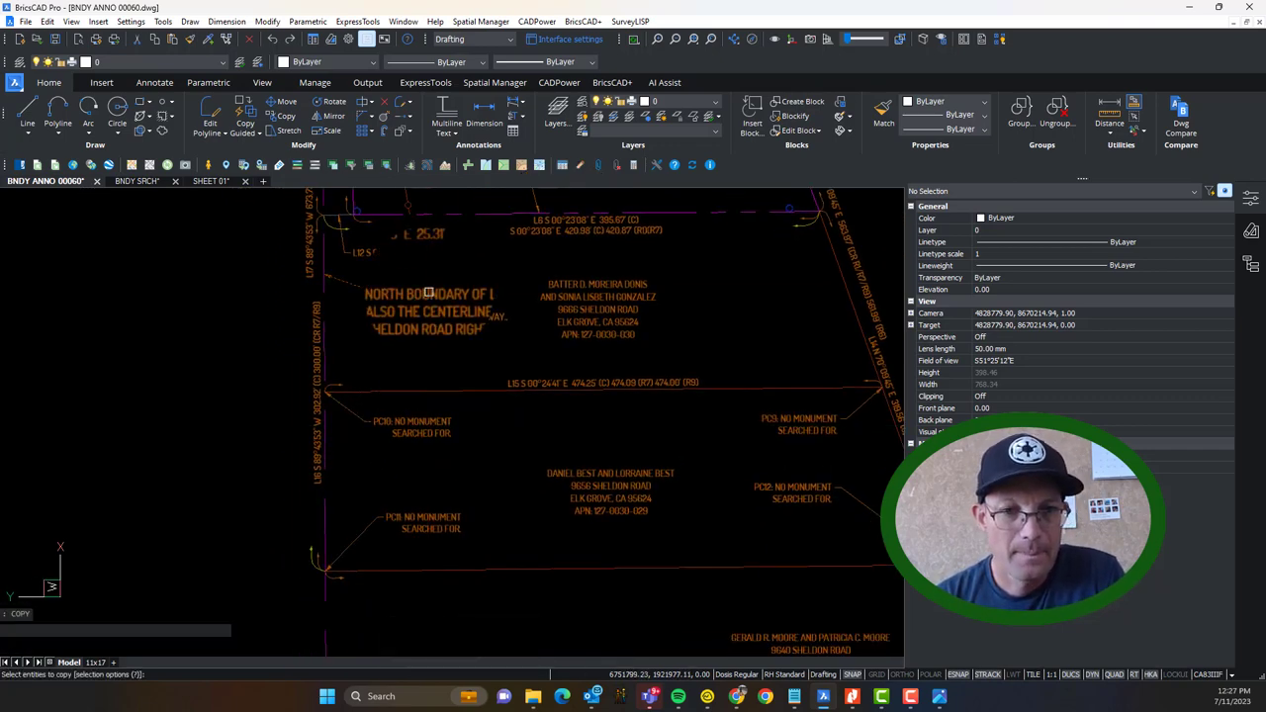
left_click(429, 291)
key("Return")
left_click(384, 296)
middle_click_drag(750, 348, 12, 353)
middle_click_drag(596, 370, 346, 364)
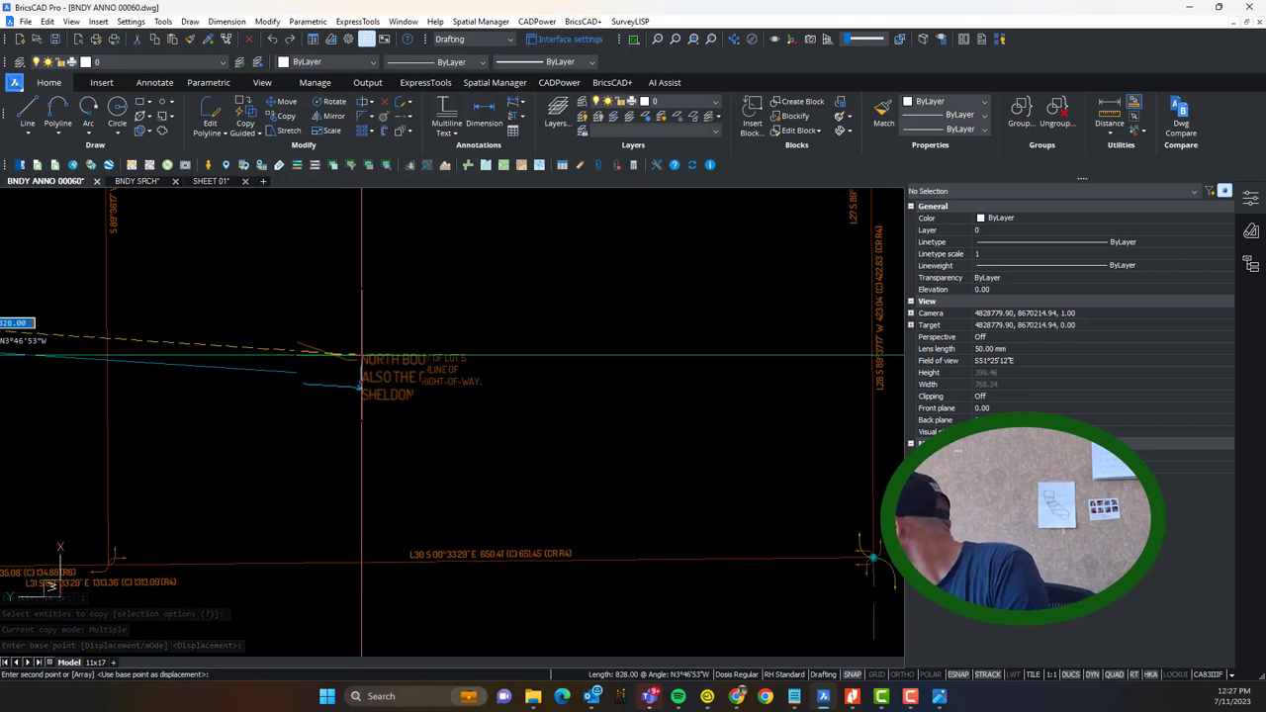
scroll(871, 559, "down", 3)
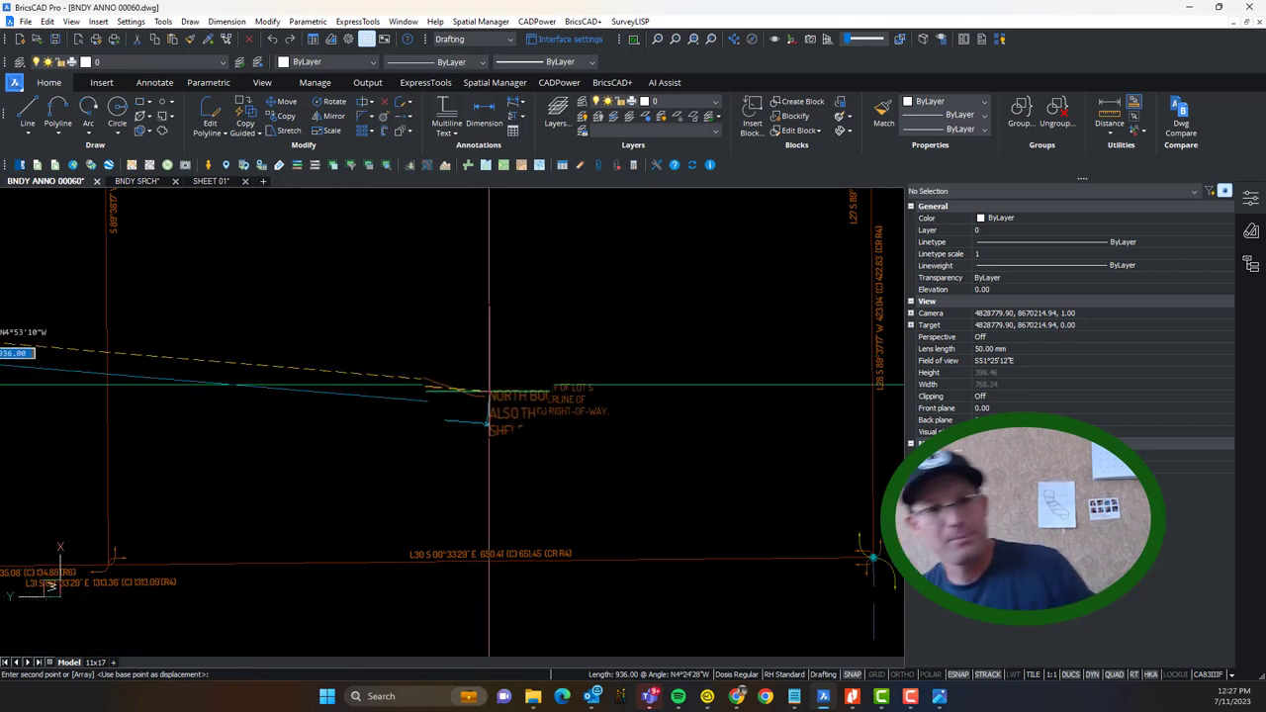
scroll(673, 593, "up", 3)
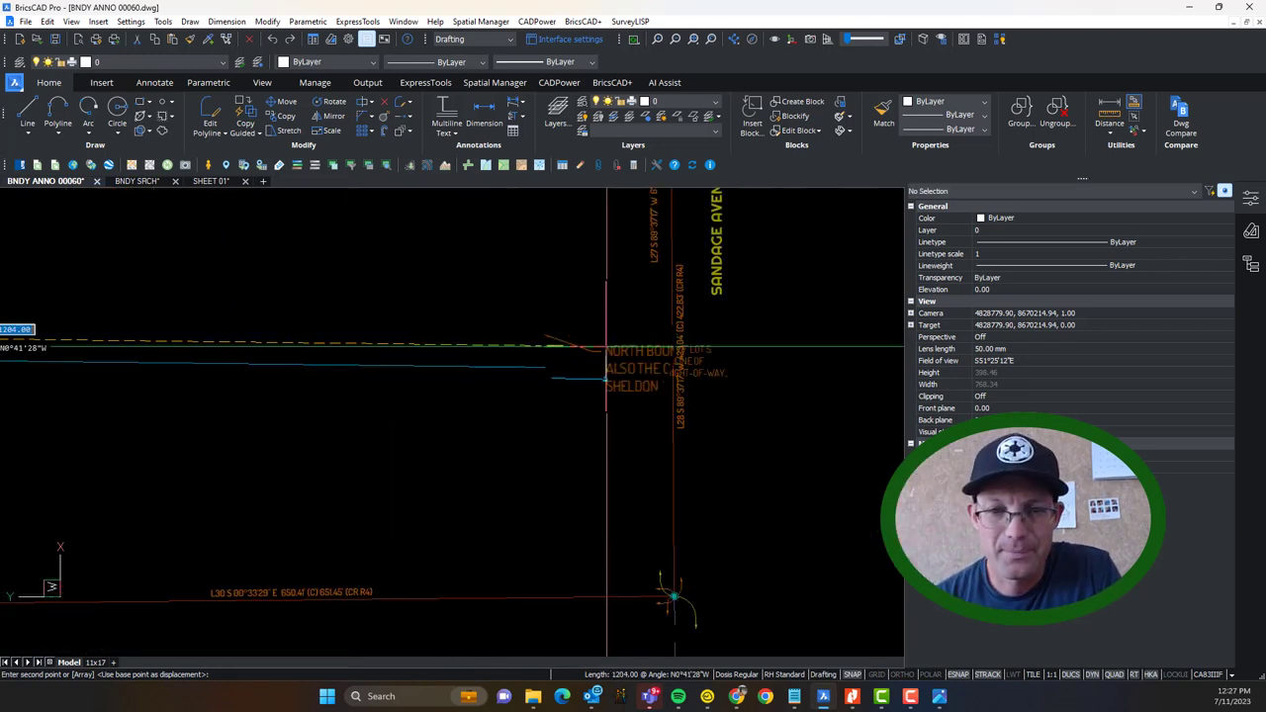
left_click(458, 381)
key("Escape")
Step: Attach the copied note's arrowhead to the Sandage Avenue boundary line beside the L28 label and right-justify the note's text
left_click(396, 369)
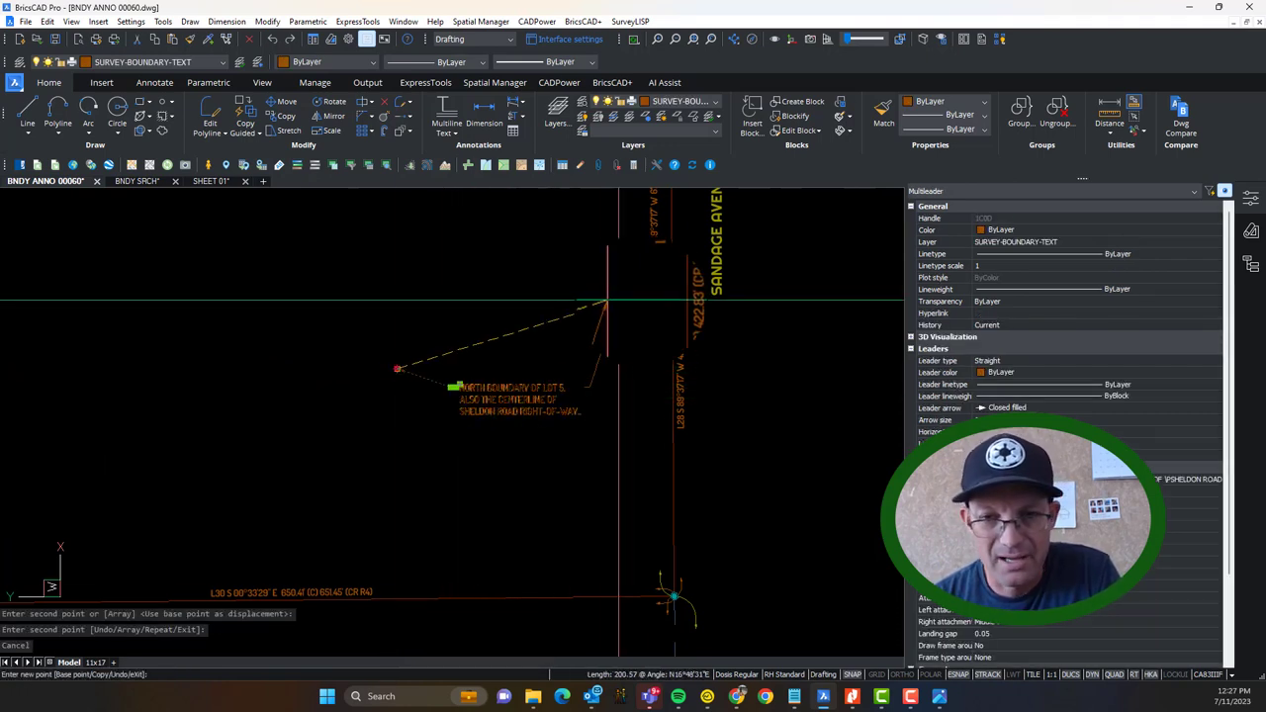
scroll(619, 392, "up", 5)
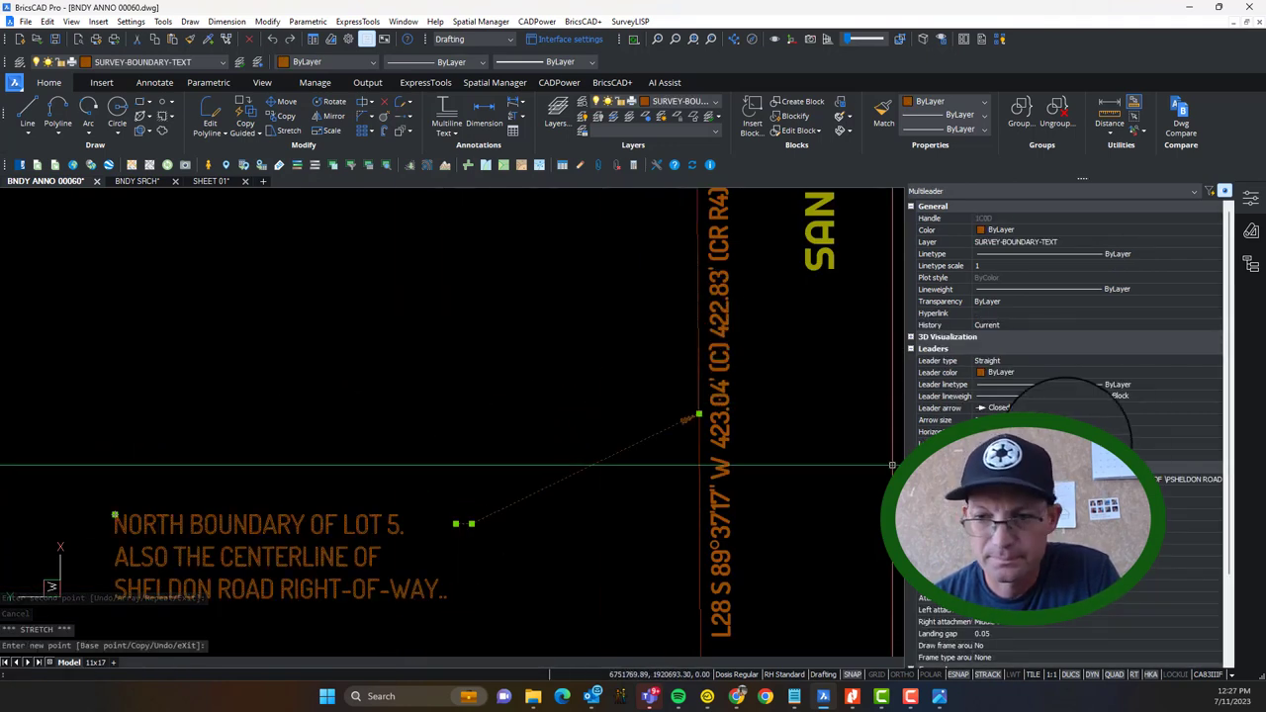
scroll(1076, 451, "down", 2)
left_click(1064, 433)
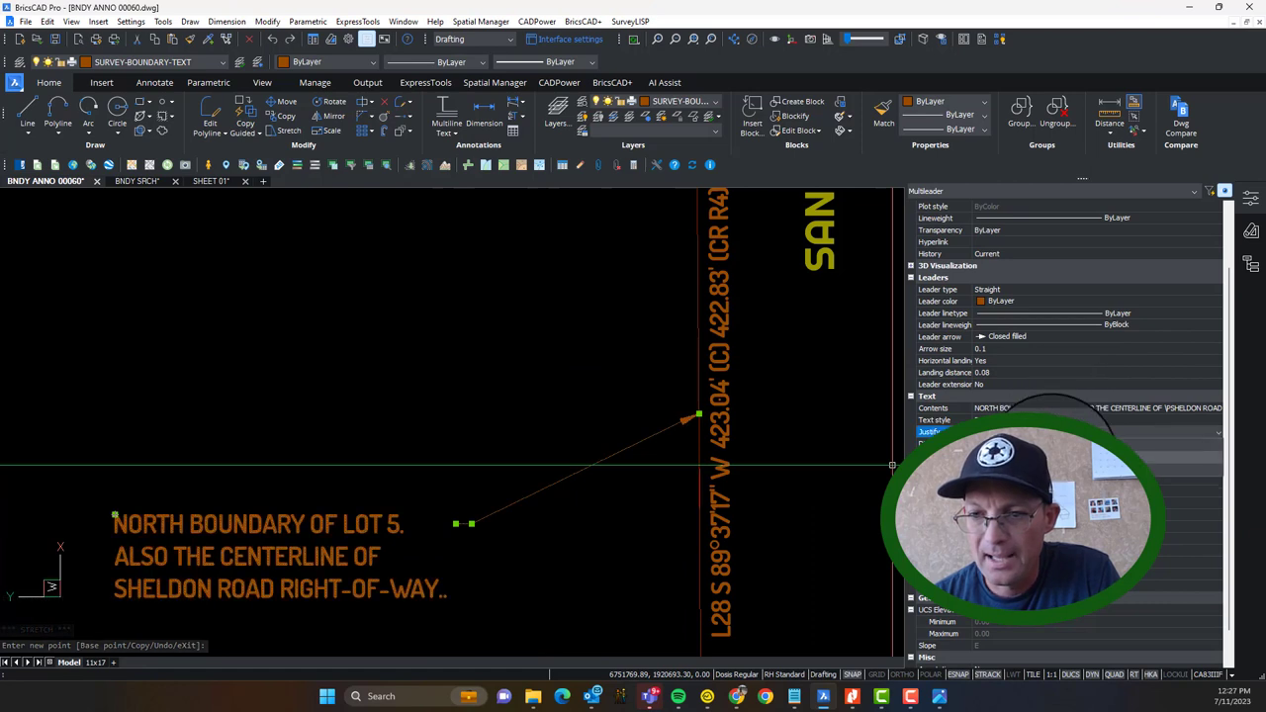
left_click(1073, 469)
mouse_move(492, 372)
middle_mouse_down()
mouse_move(554, 261)
mouse_move(549, 445)
middle_mouse_up()
scroll(521, 314, "down", 3)
key("Escape")
Step: Edit the copied note to read "SOUTH BOUNDARY OF LOT 5" and name Sandage Avenue instead of Sheldon Road
double_click(406, 554)
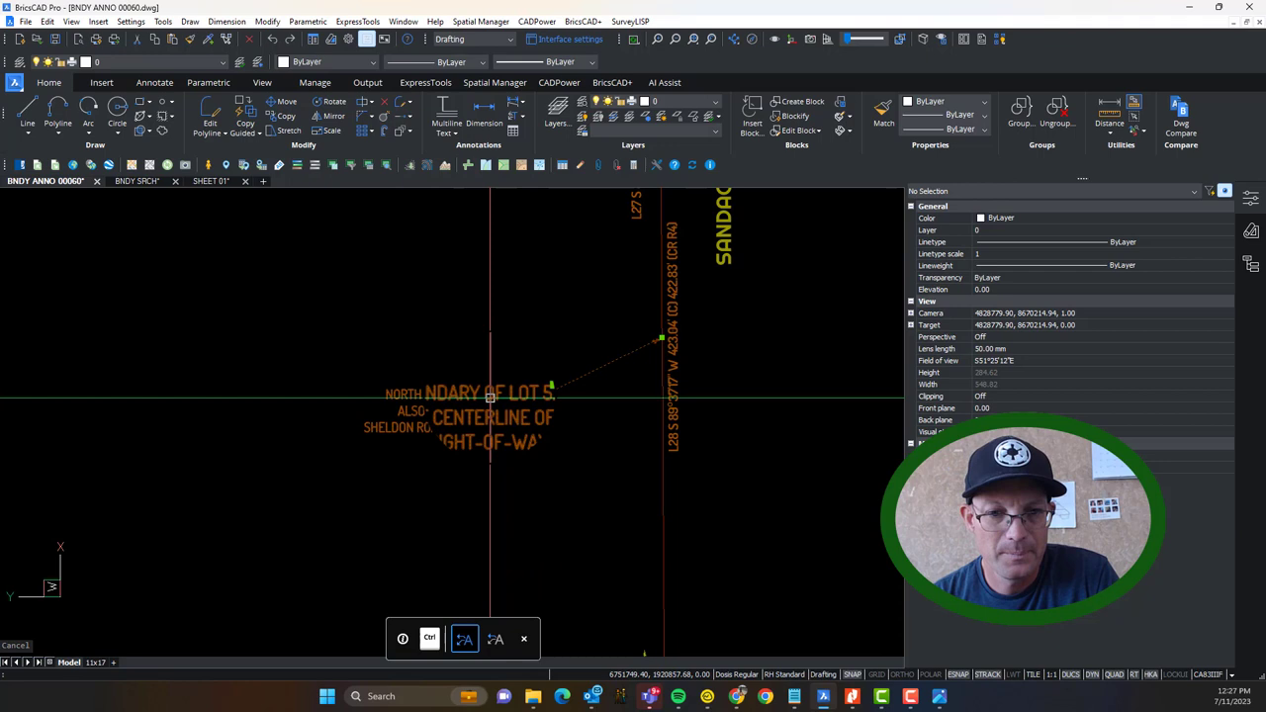
double_click(384, 396)
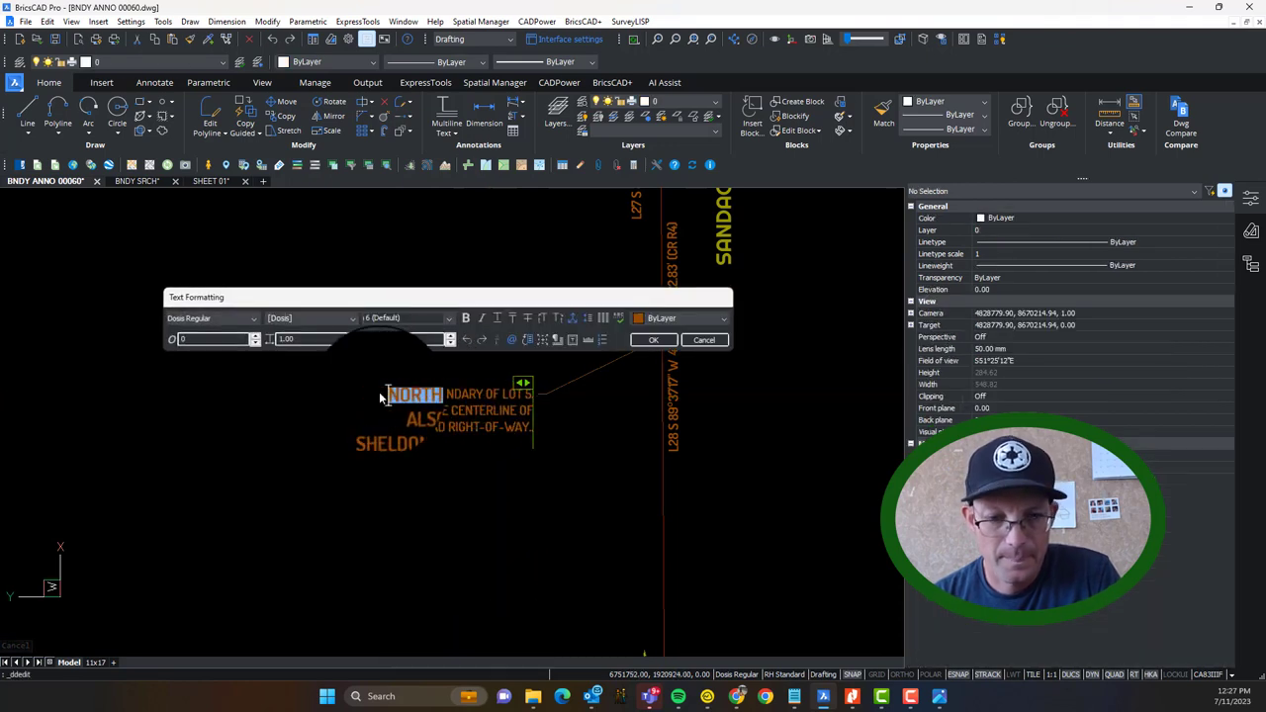
type("SOUTH")
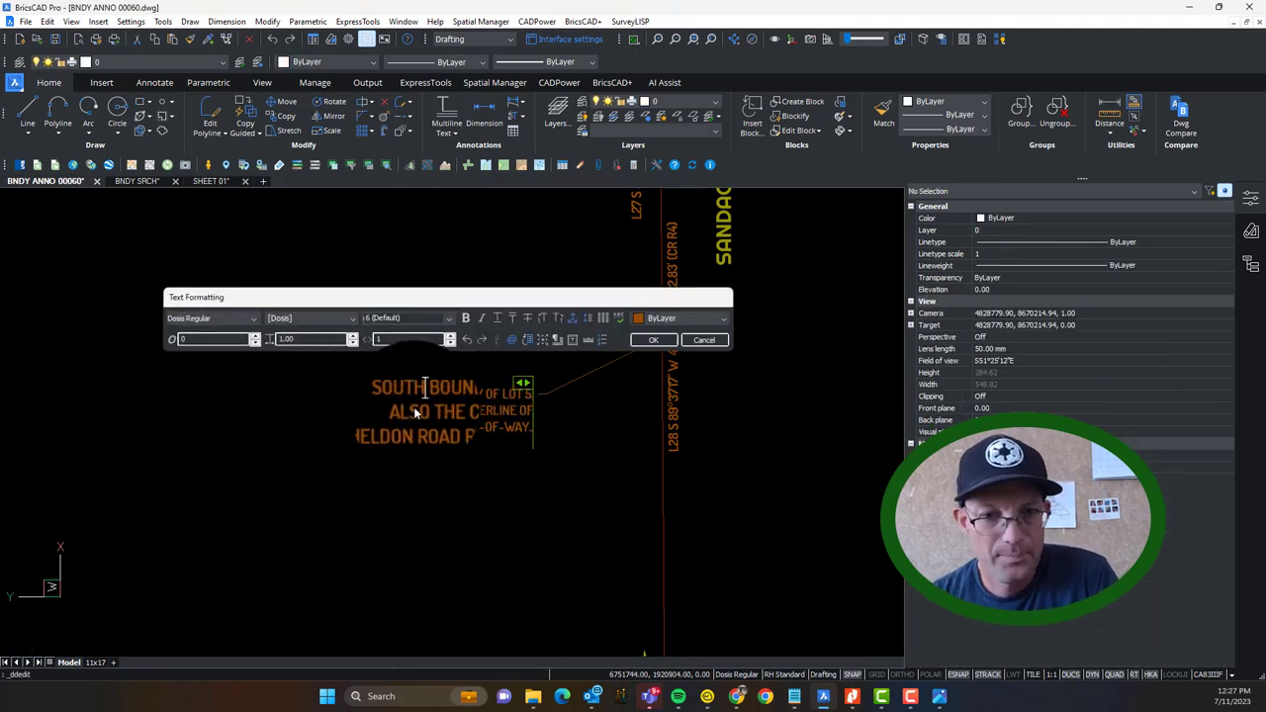
left_click_drag(360, 426, 445, 427)
type("SANDAGE A HT")
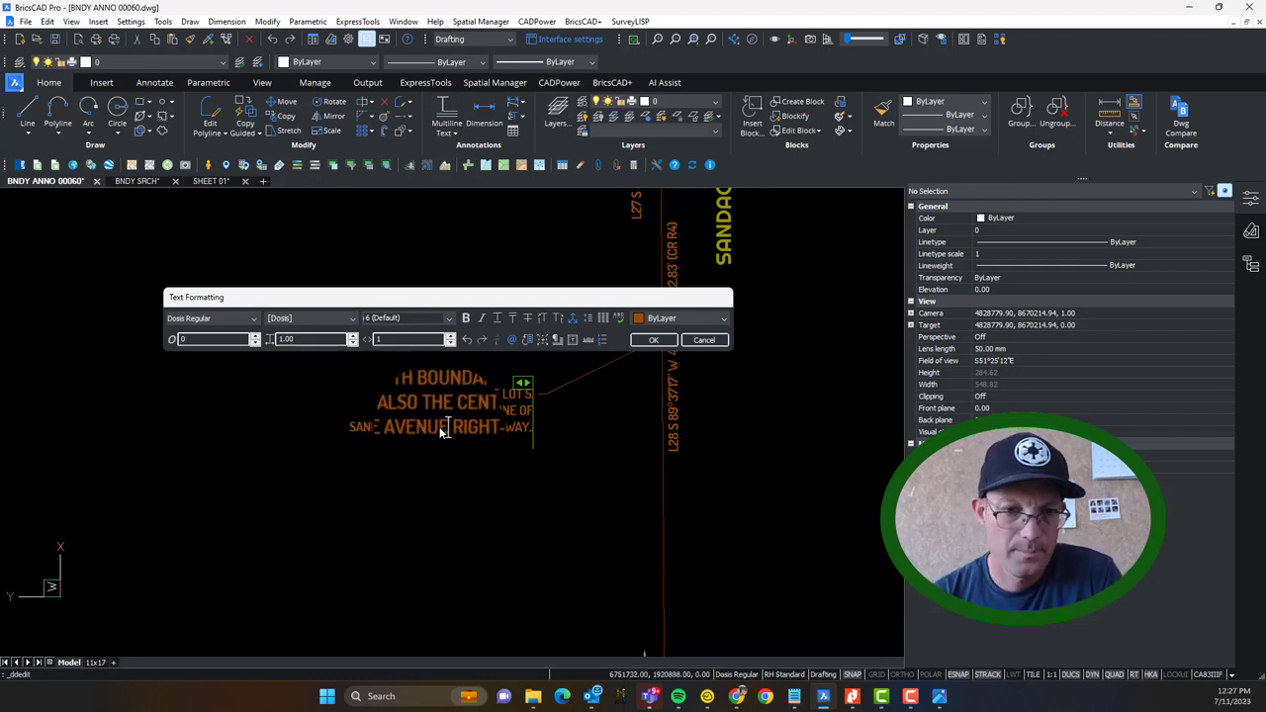
left_click(435, 491)
Step: Copy the east boundary note to the space above the L19 label, near the Sheldon Road and Bradshaw Road corner
scroll(483, 464, "down", 4)
middle_click_drag(408, 378, 877, 442)
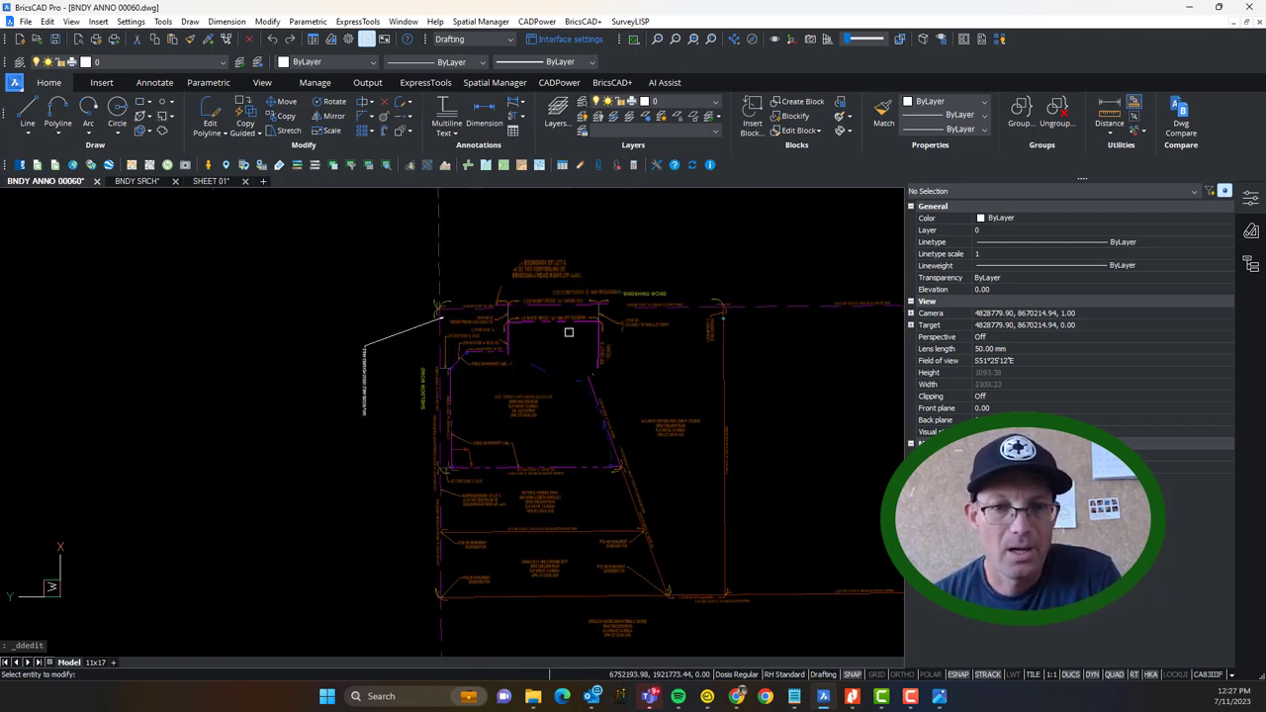
scroll(568, 332, "up", 5)
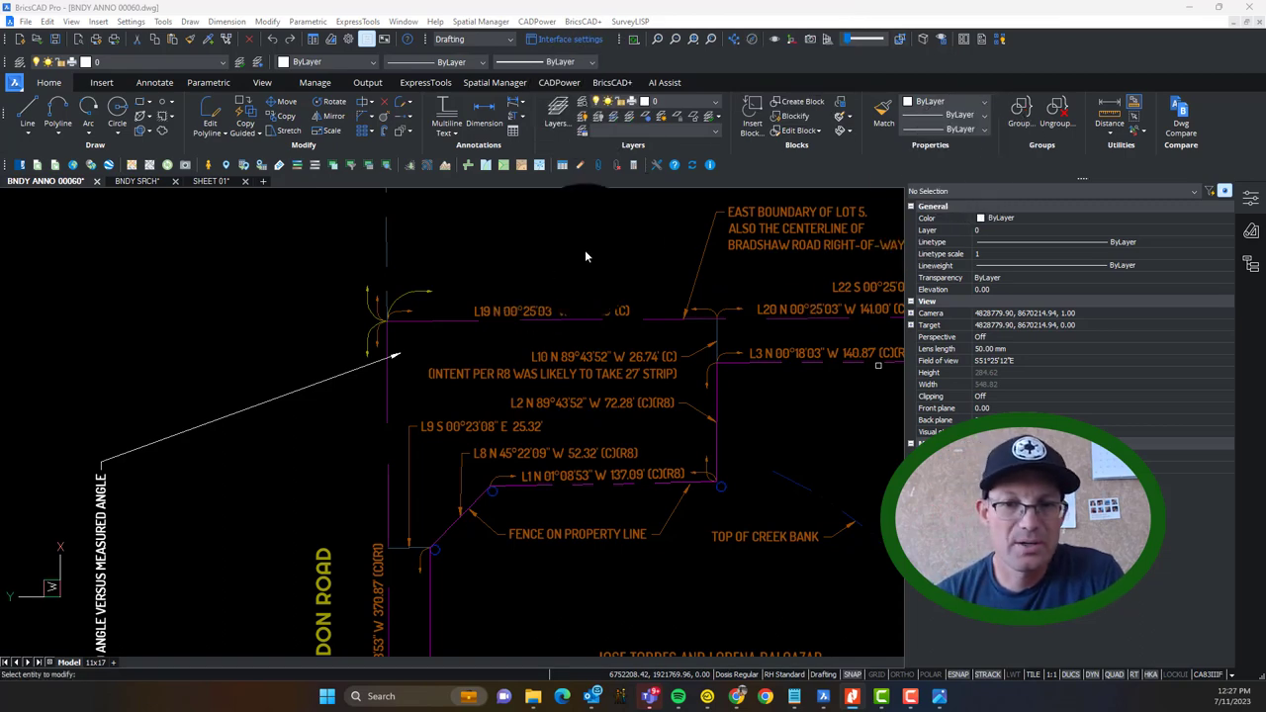
key("Escape")
key("Return")
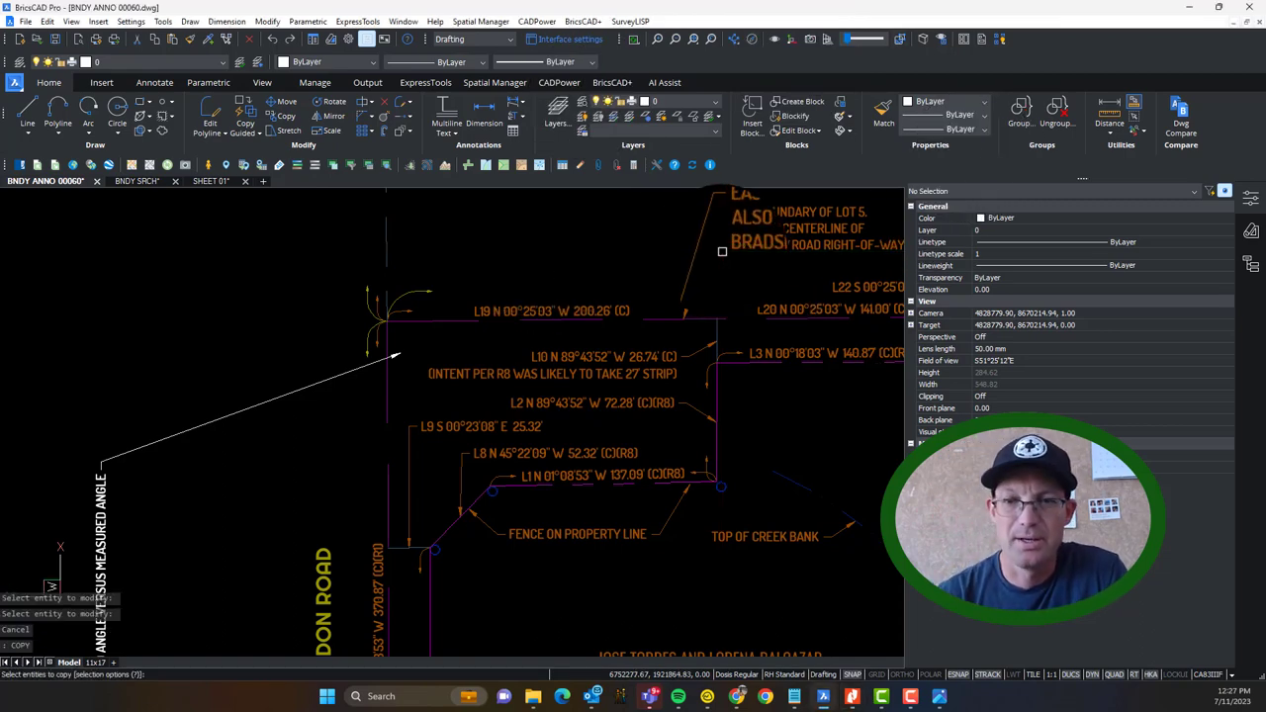
left_click(734, 247)
key("Return")
left_click(727, 211)
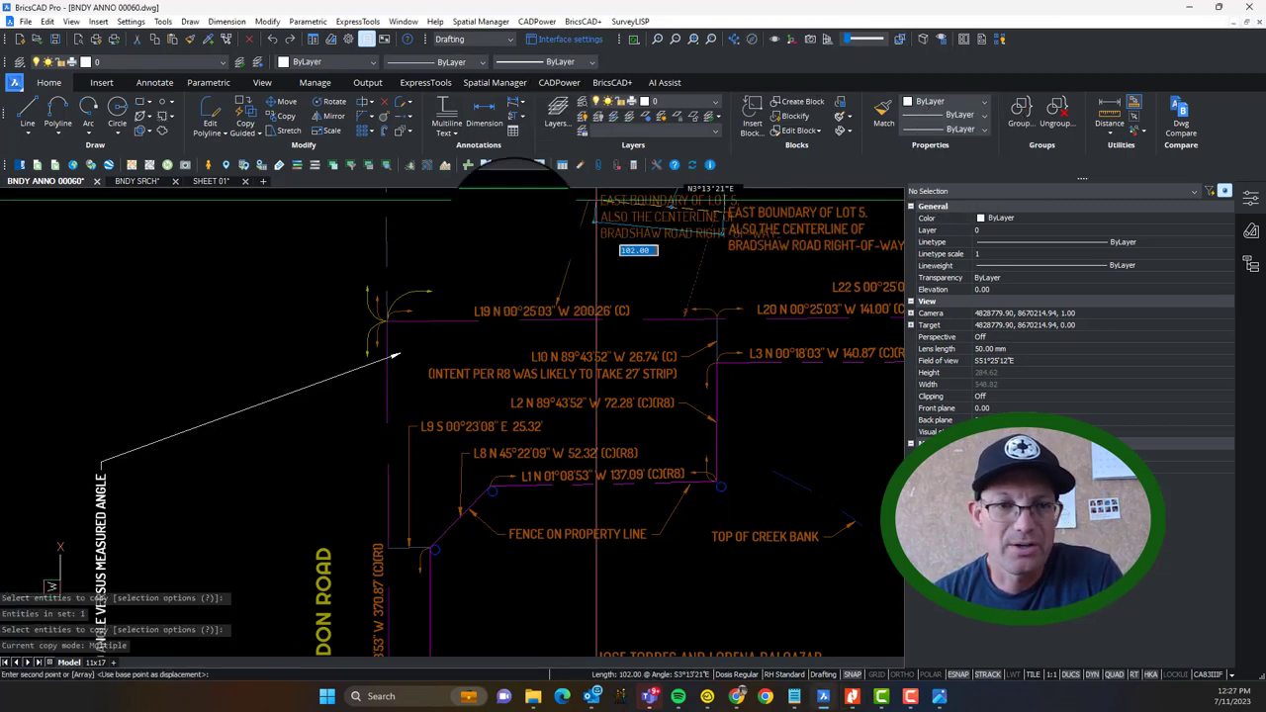
scroll(441, 249, "up", 2)
scroll(422, 226, "up", 2)
left_click(447, 213)
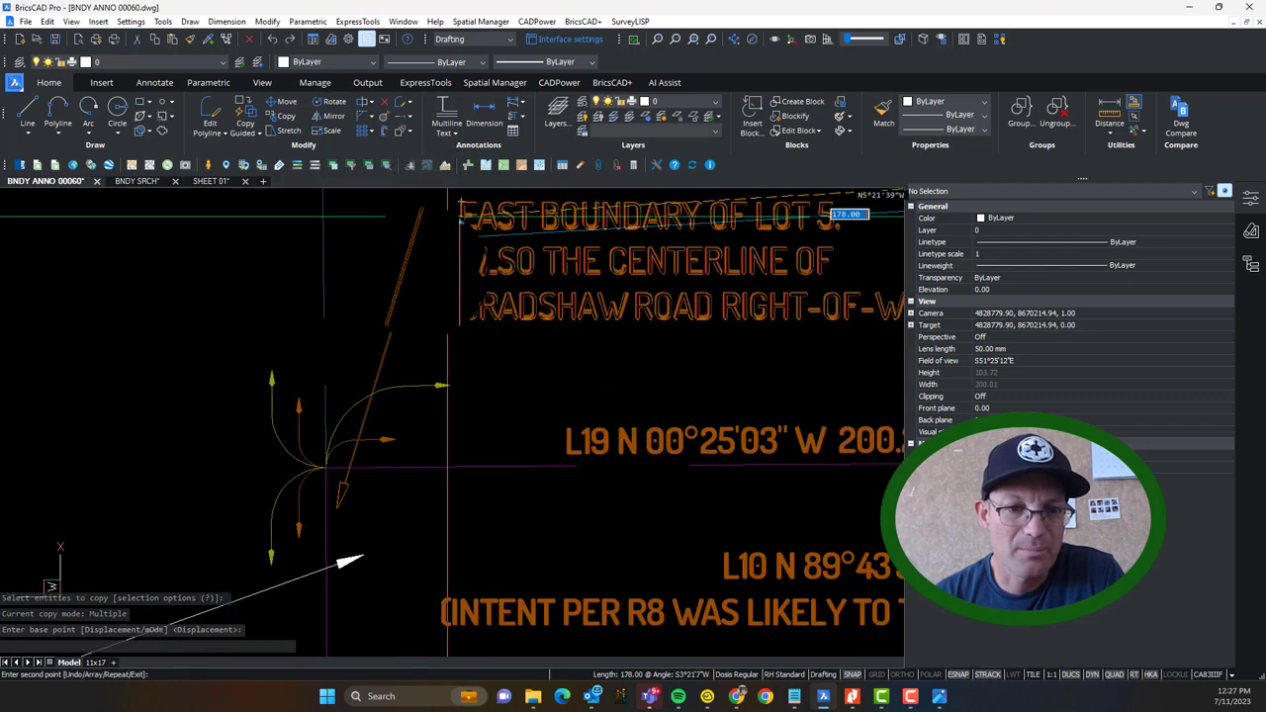
key("Escape")
Step: Attach the copied note's arrowhead to the boundary corner at the Sheldon Road end of line L19
left_click(334, 507)
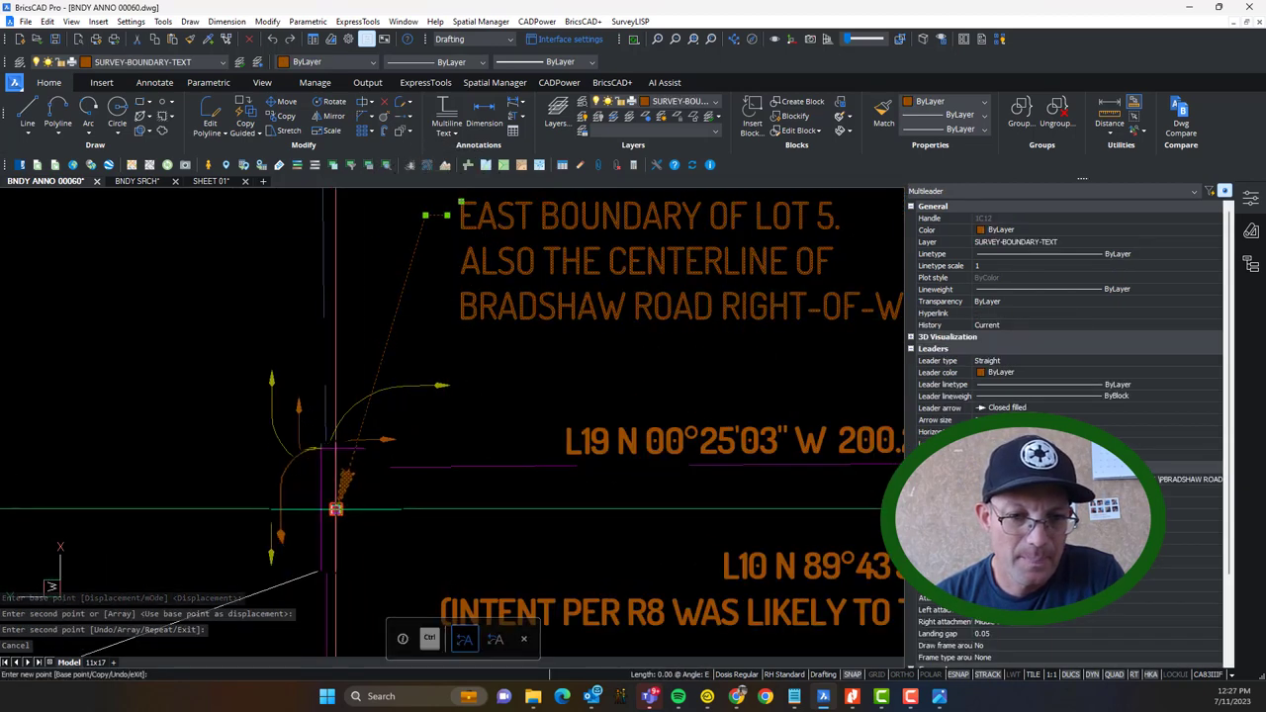
left_click(333, 510)
left_click(326, 468)
key("Escape")
Step: Replace the copied note's whole text with a first line reading "PLSS SECTION CORNER COMMON"
scroll(638, 284, "down", 2)
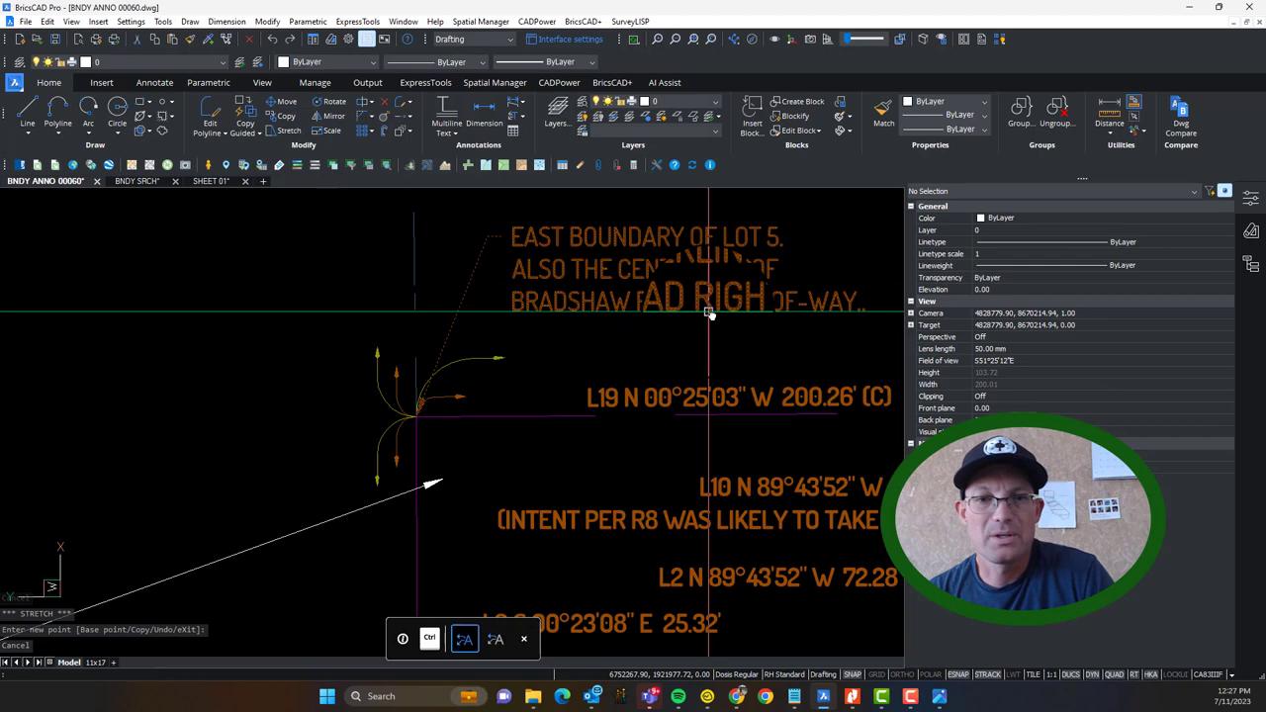
middle_click_drag(710, 311, 560, 319)
double_click(560, 319)
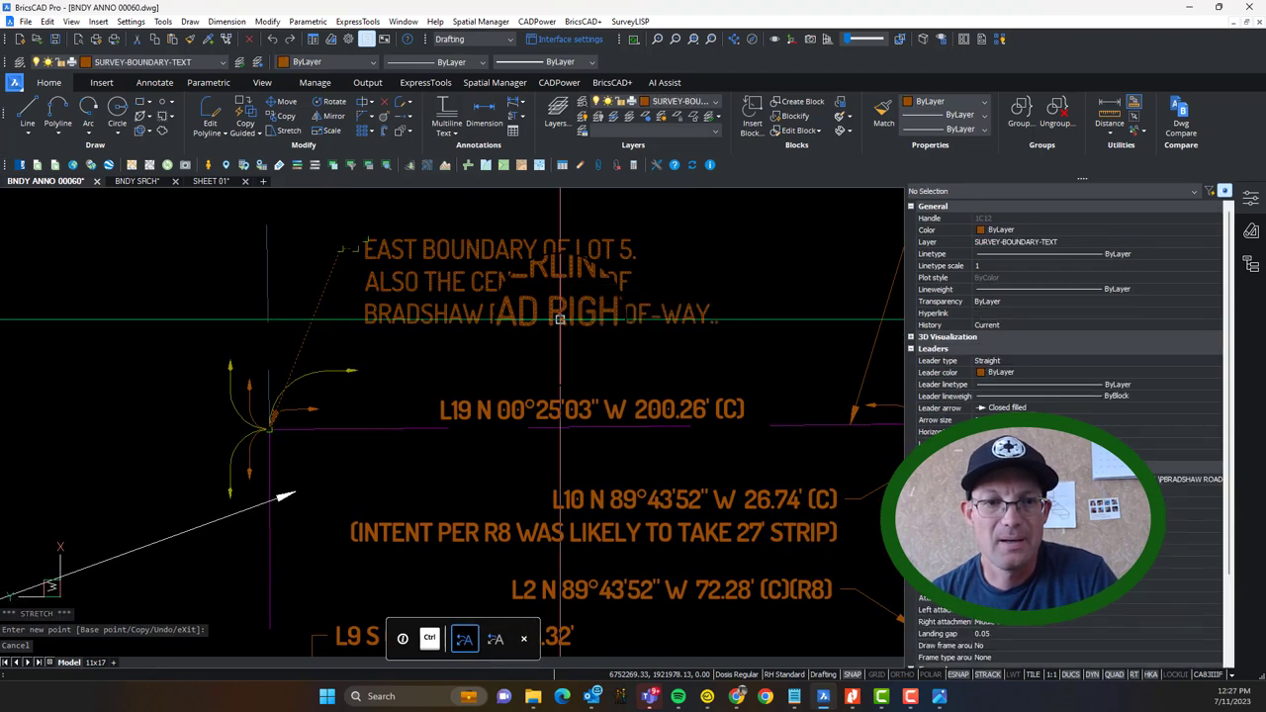
left_click(723, 323)
left_click(514, 285)
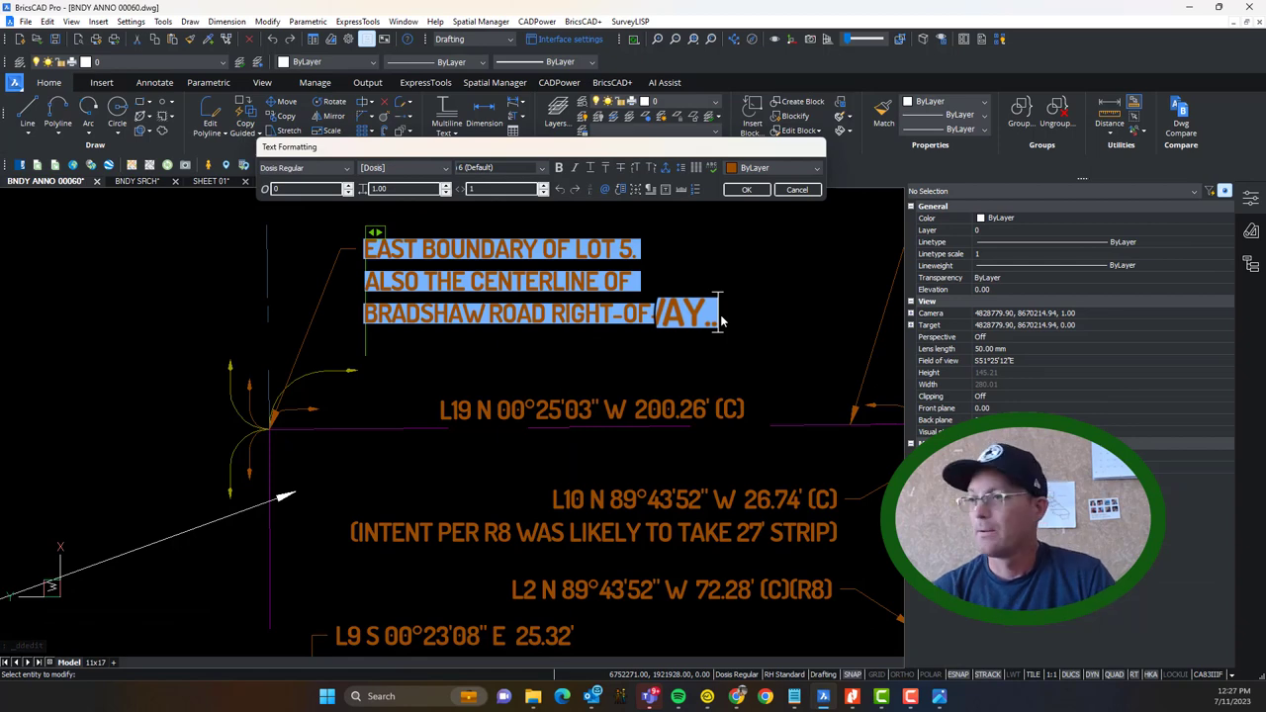
type("S")
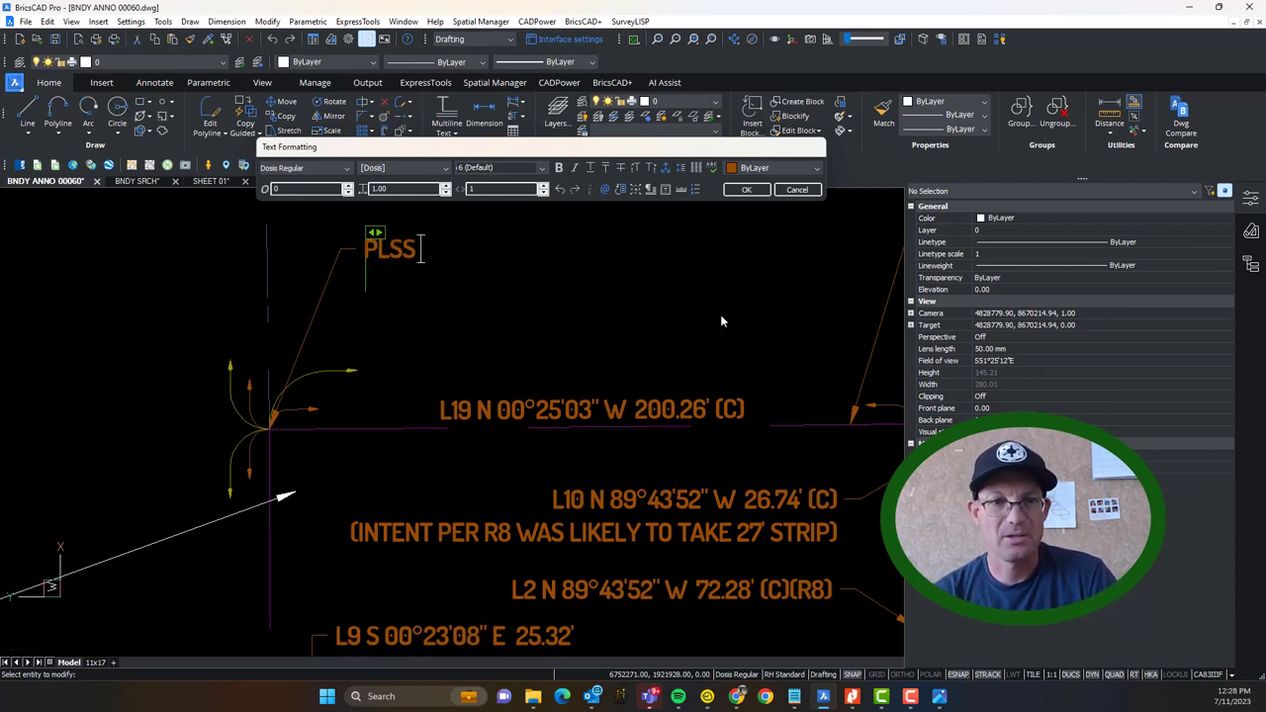
type("ECCTION CORNER COMMON")
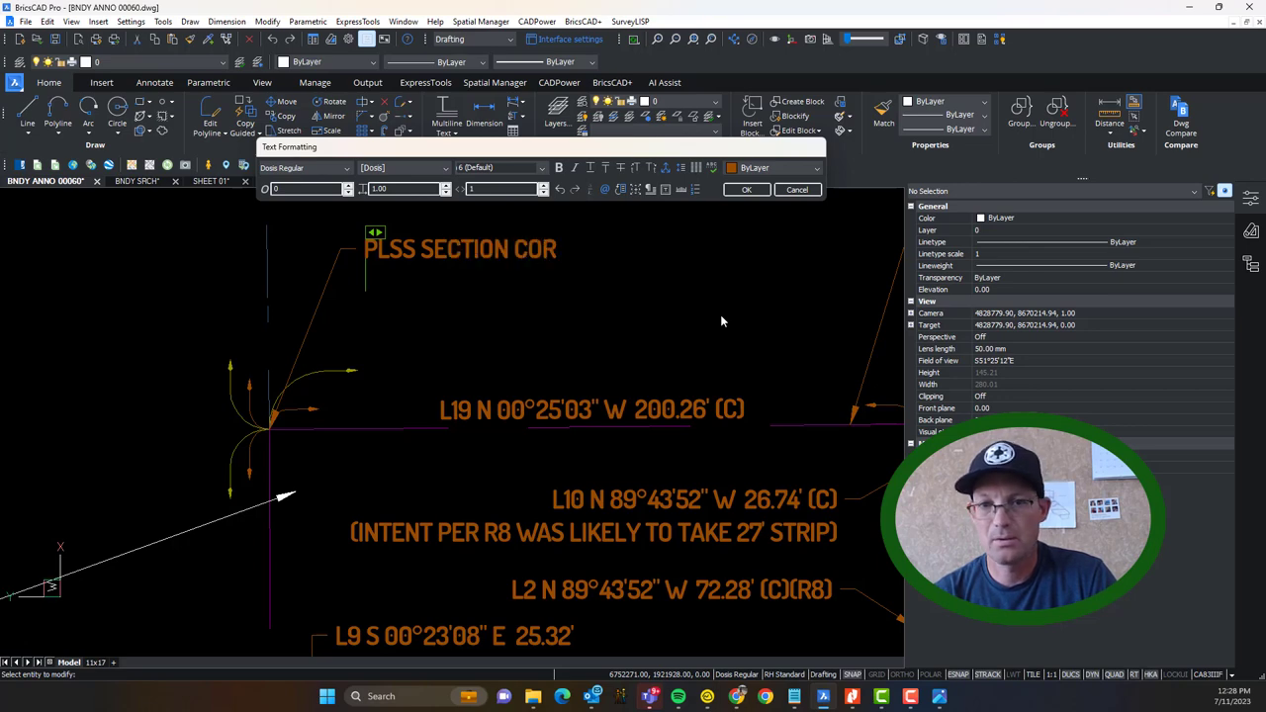
key("Return")
Step: Complete the corner note with the lines "TO SECTIONS 20, 21, 28 AND 29." and "T7N, R6E, MDB&M."
type("TO")
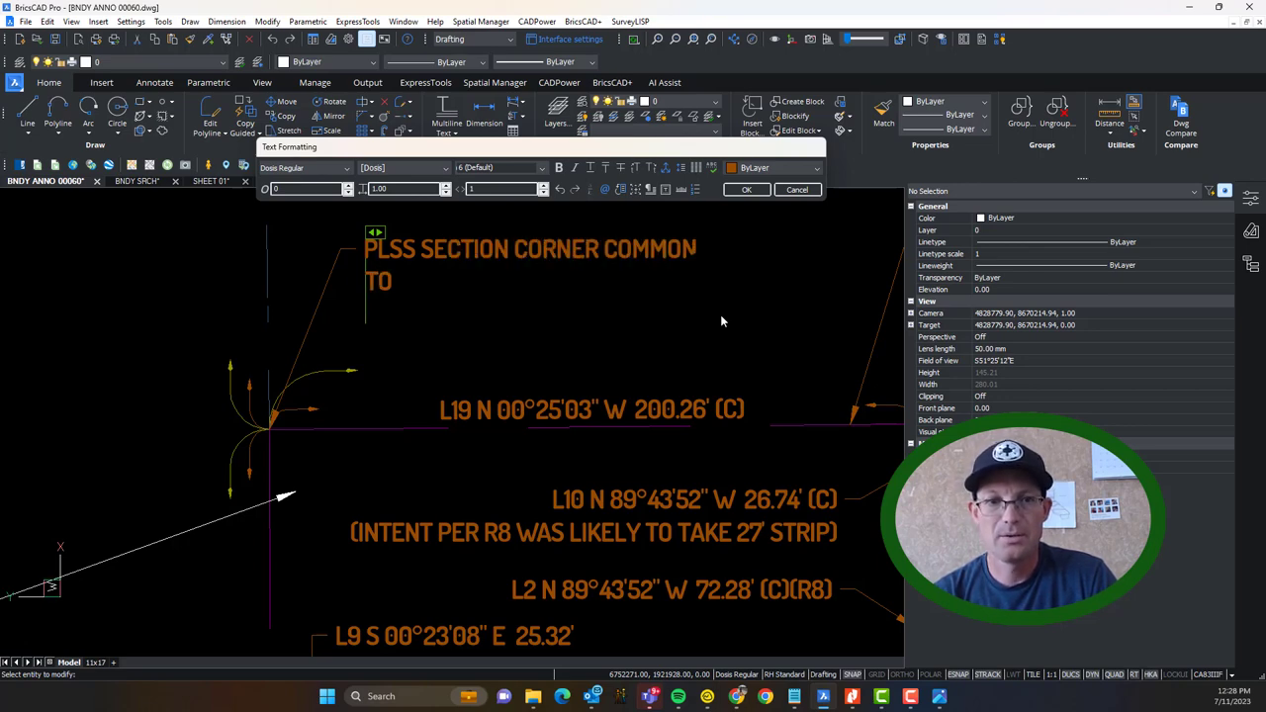
type(" SECTIONS 20, 21")
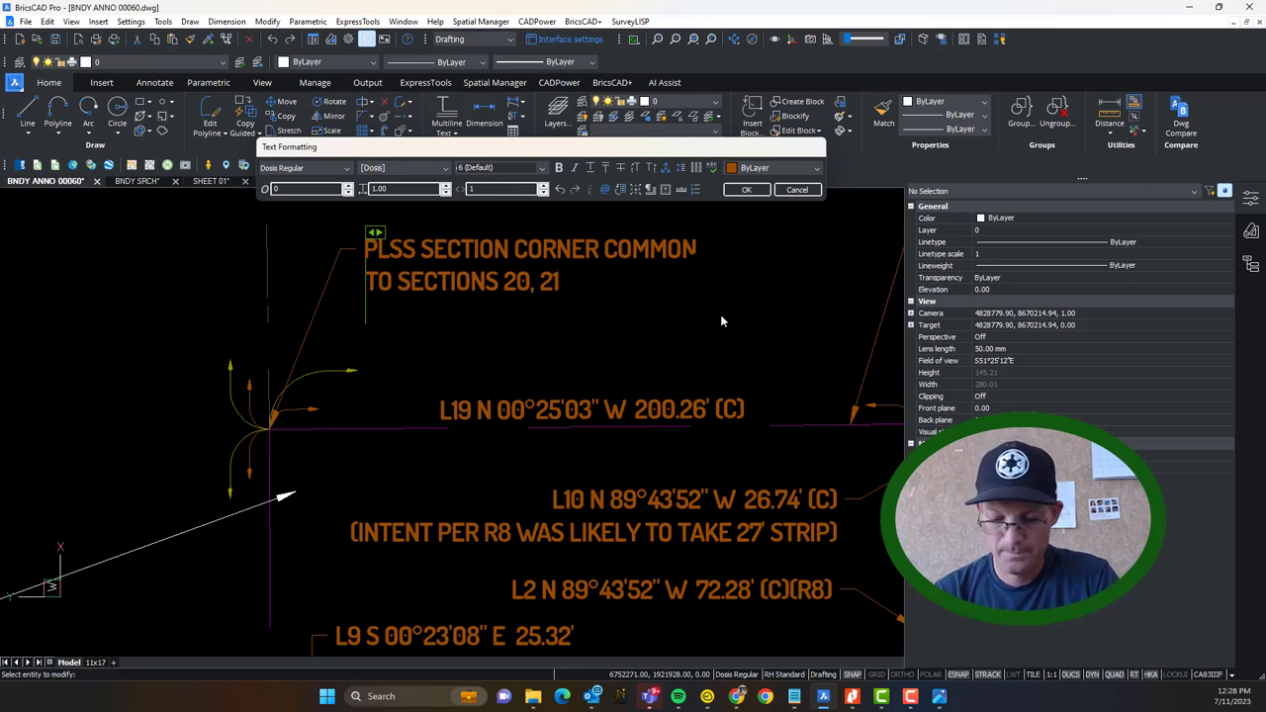
type(", 28 AND 2")
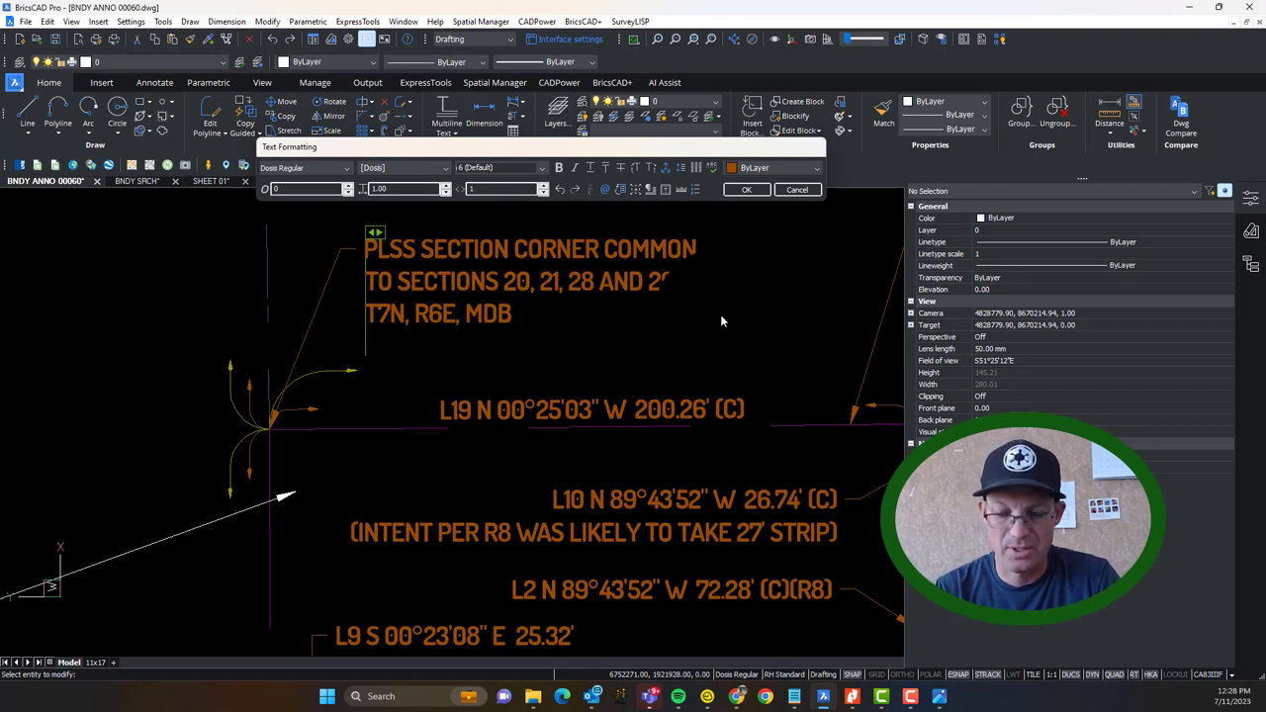
type("&M")
key("BackSpace")
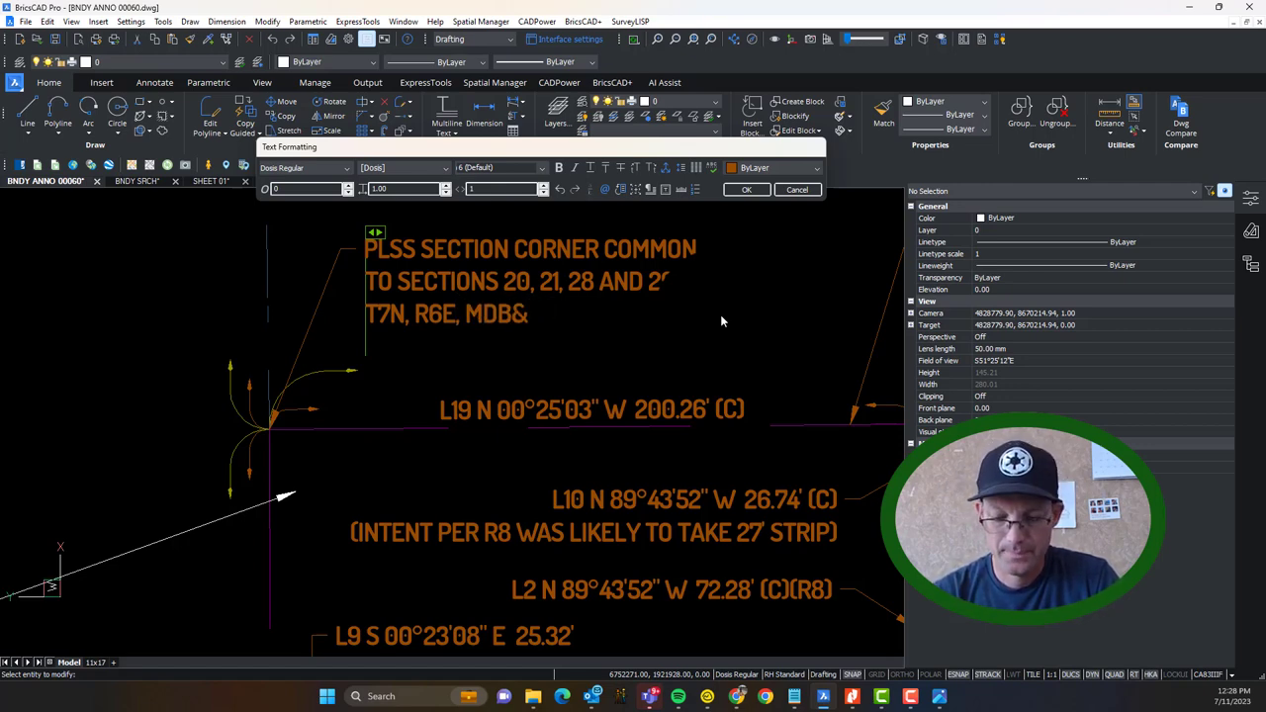
type("M.")
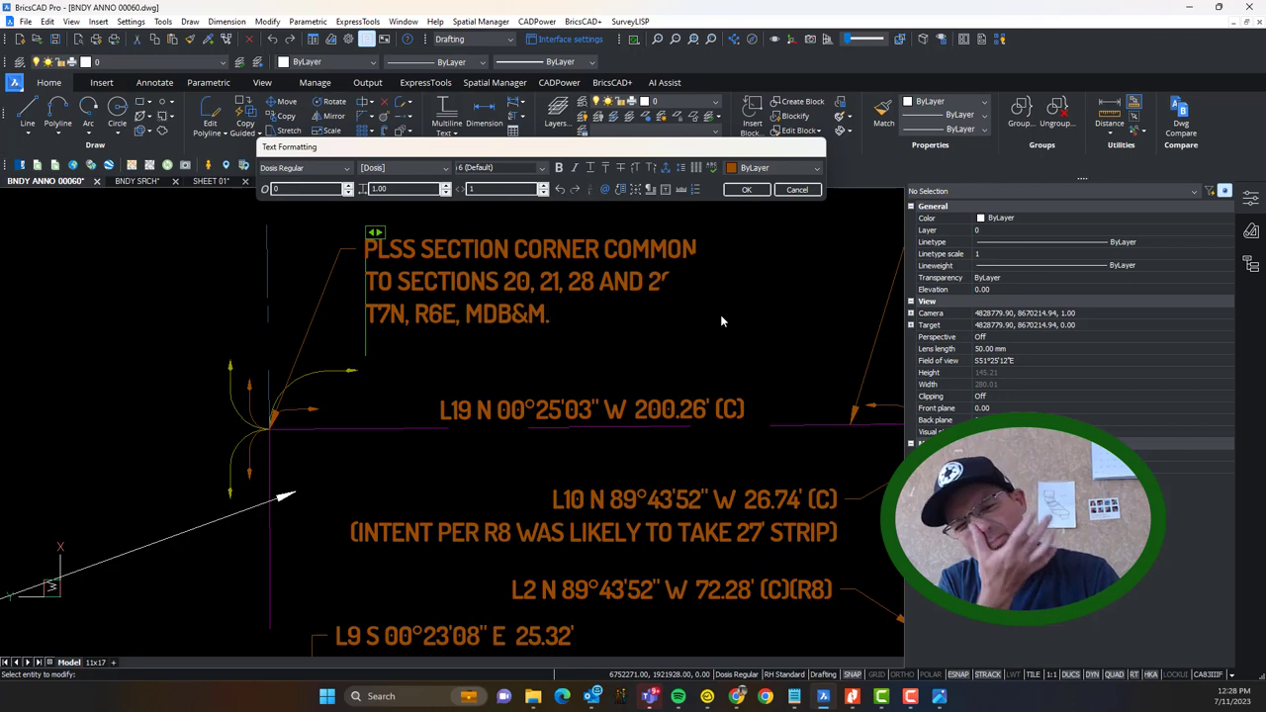
left_click(720, 321)
key("Escape")
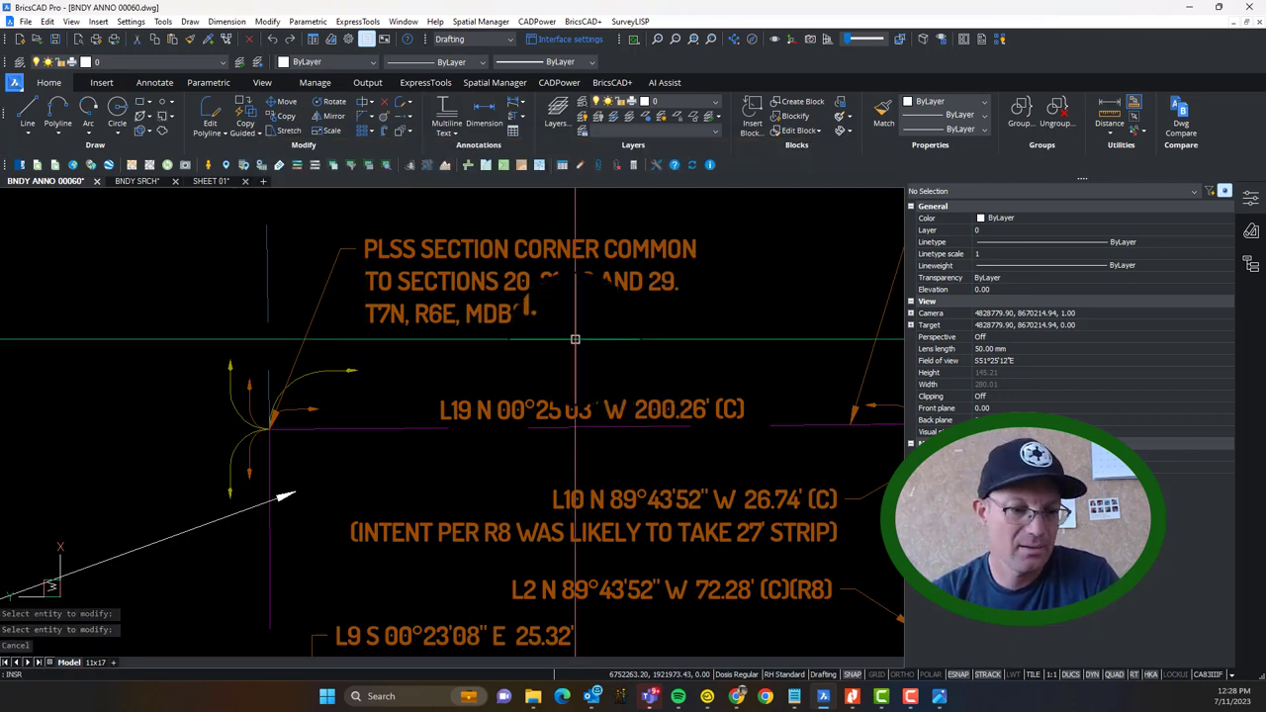
Step: Start inserting a block and check the names of the blocks already defined in the drawing
type("INSR")
key("BackSpace")
key("BackSpace")
key("BackSpace")
type("RT")
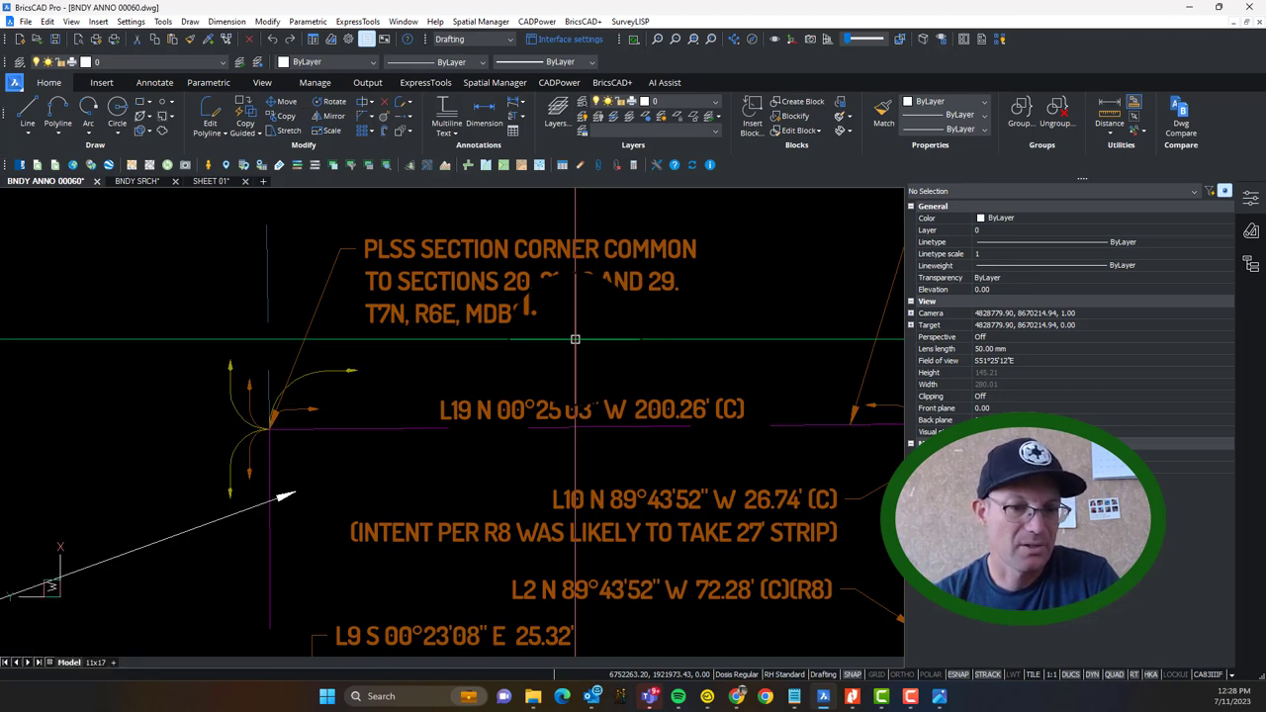
key("Return")
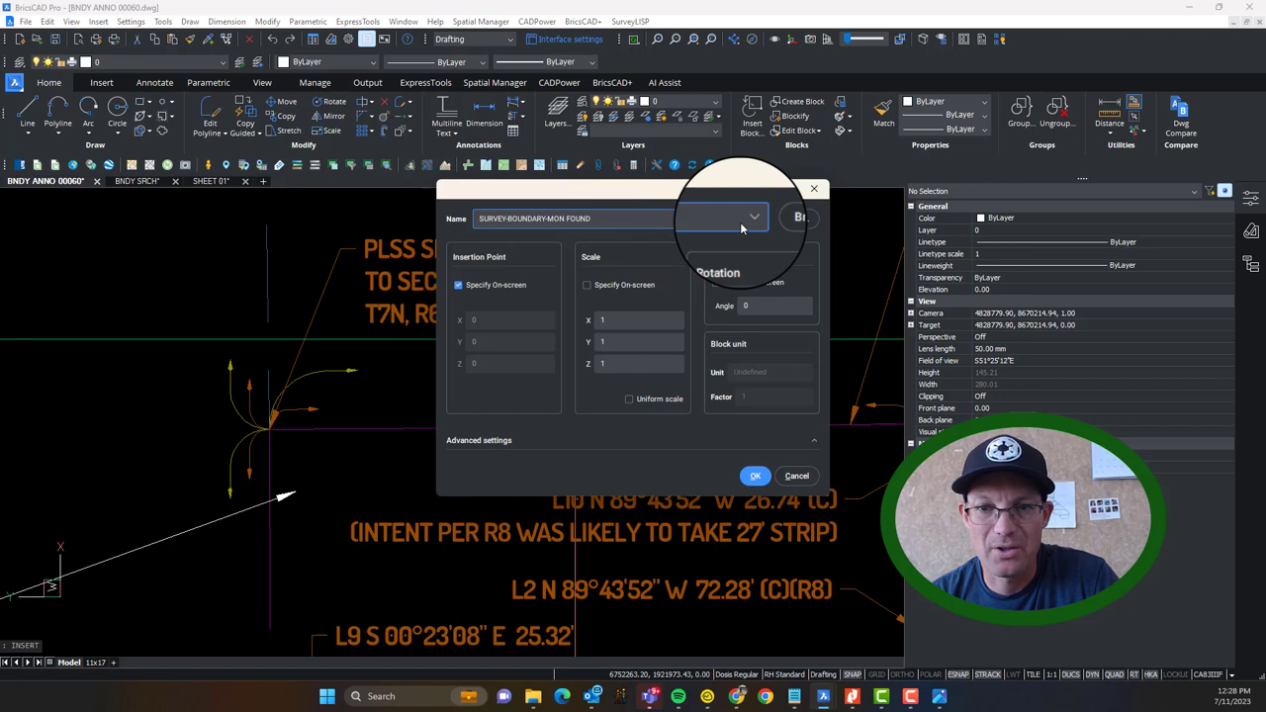
left_click(752, 217)
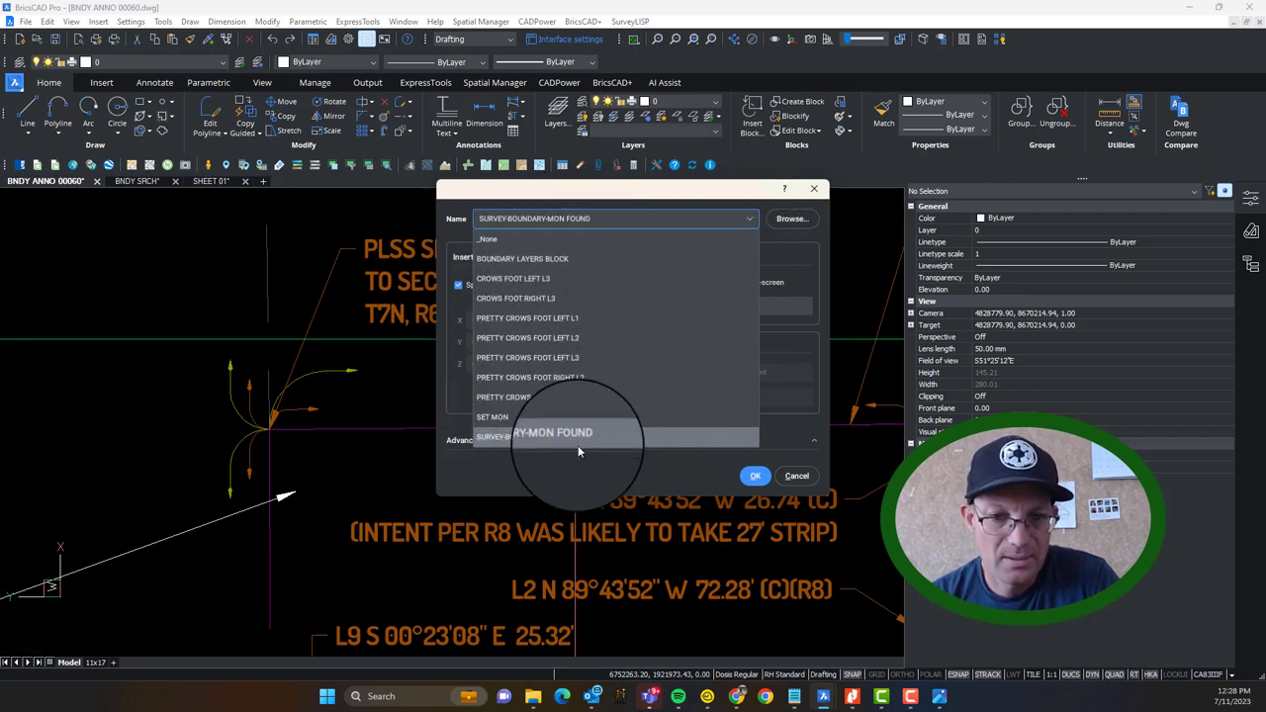
left_click(750, 217)
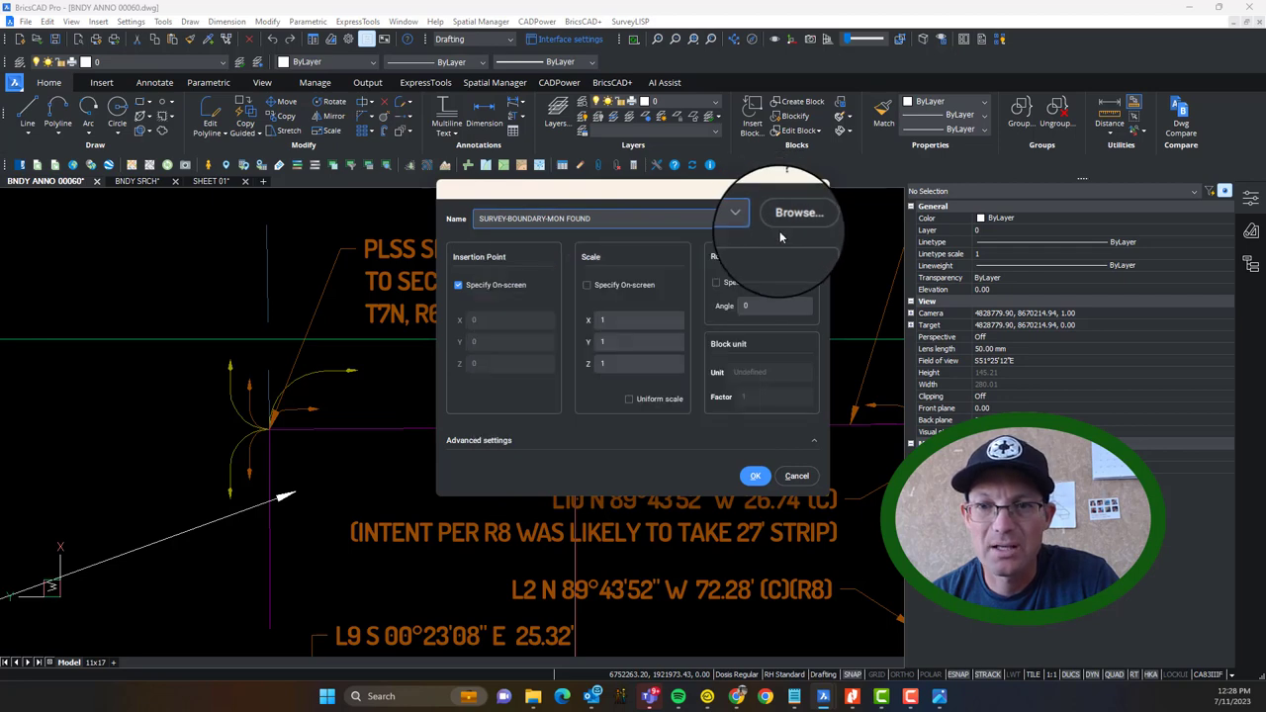
Step: Browse for an external block drawing in the OneDrive template folders, down to the CAD Blocks folder
left_click(784, 219)
left_click(596, 320)
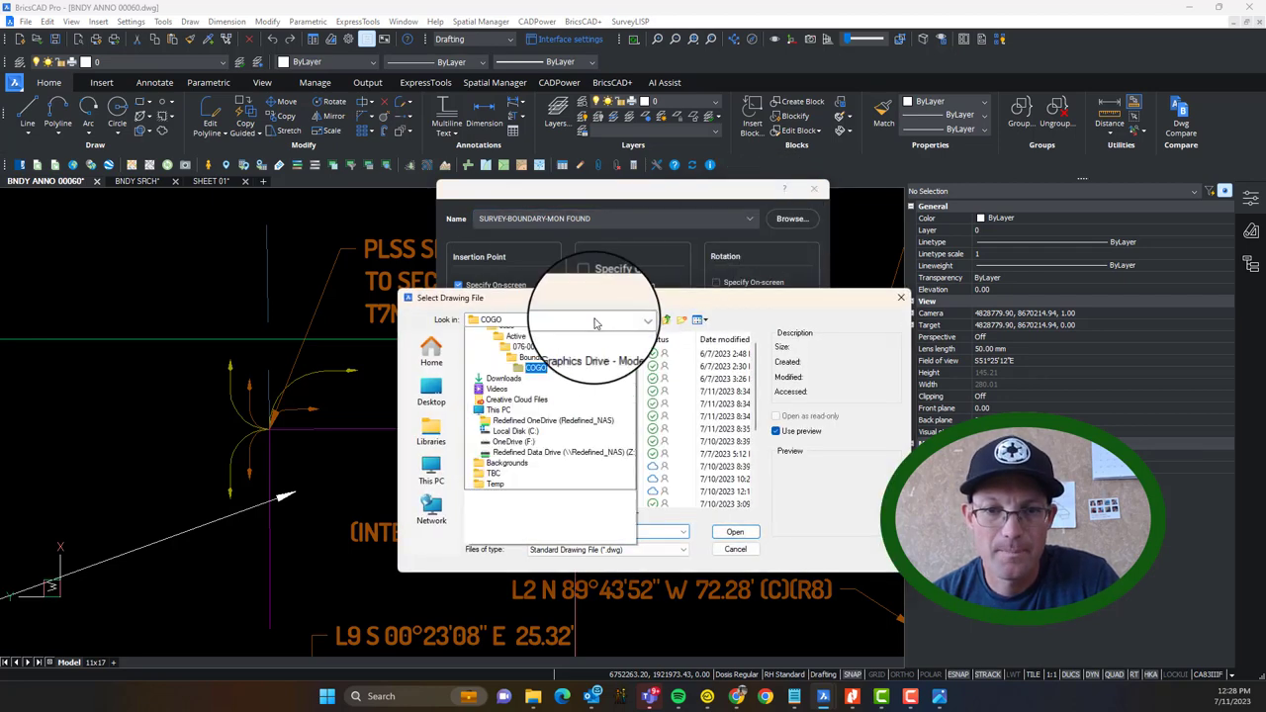
left_click(582, 439)
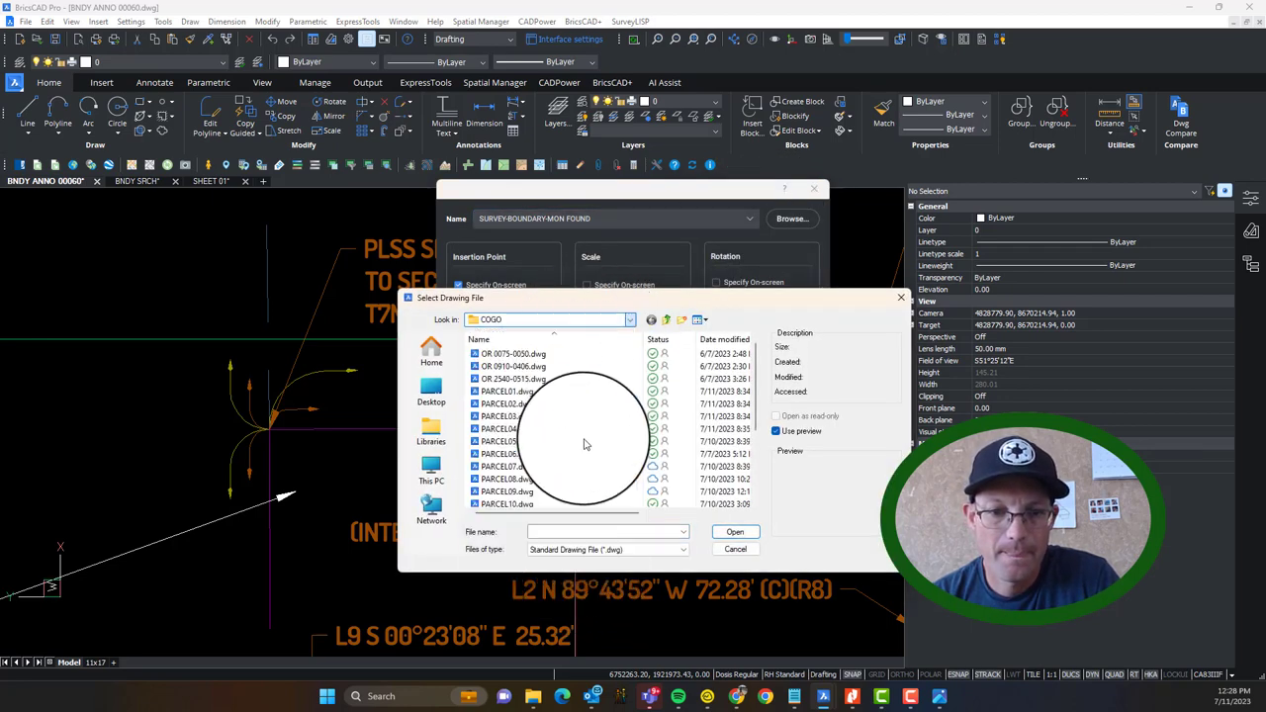
scroll(514, 374, "down", 4)
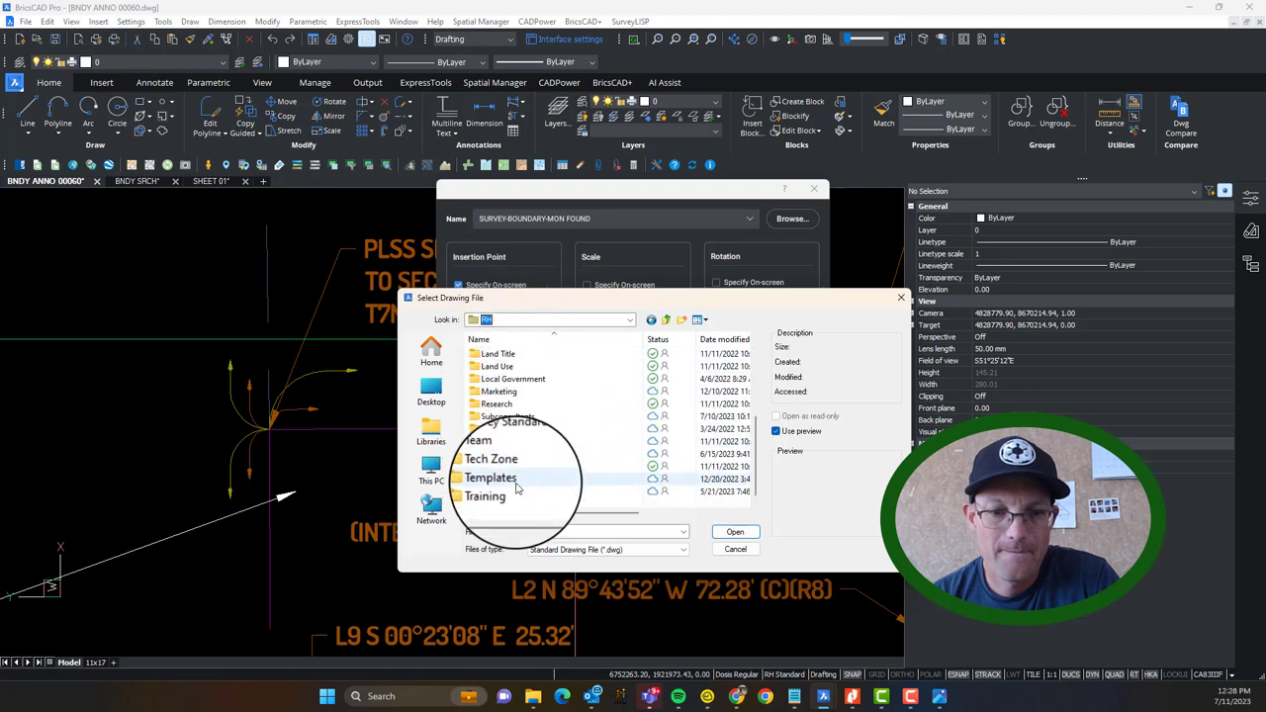
double_click(522, 466)
key("BackSpace")
double_click(520, 379)
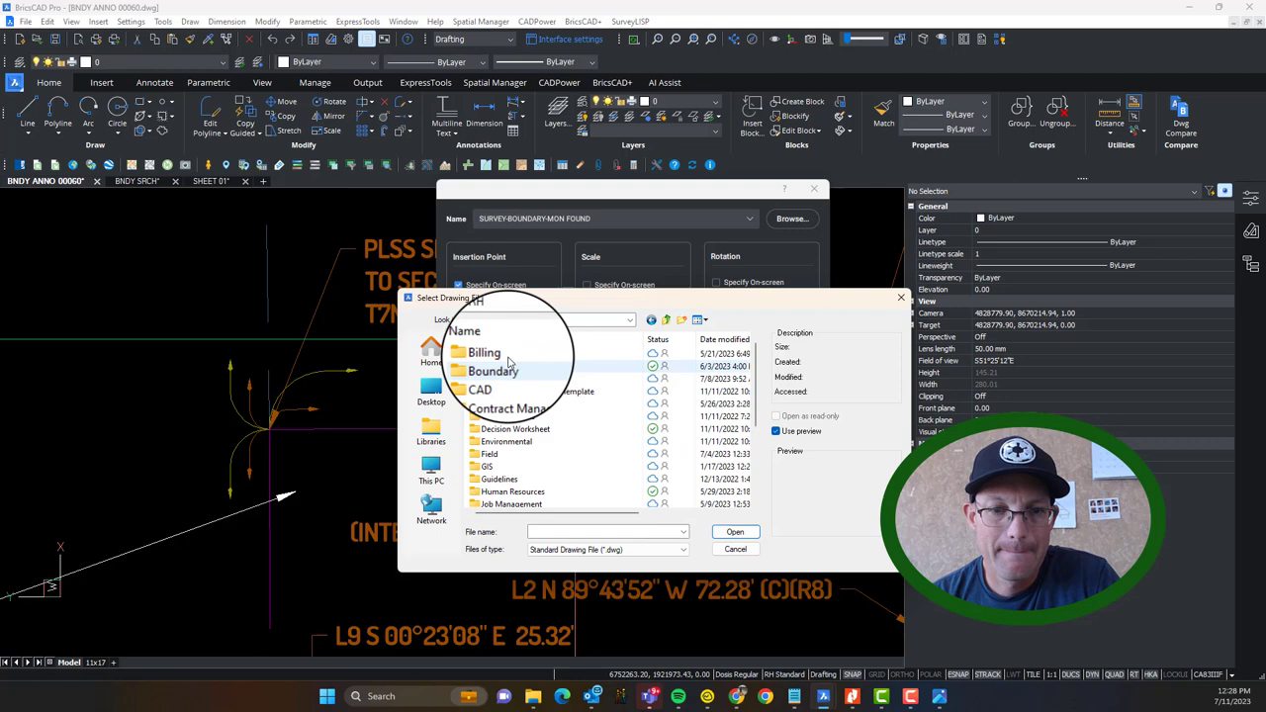
double_click(502, 384)
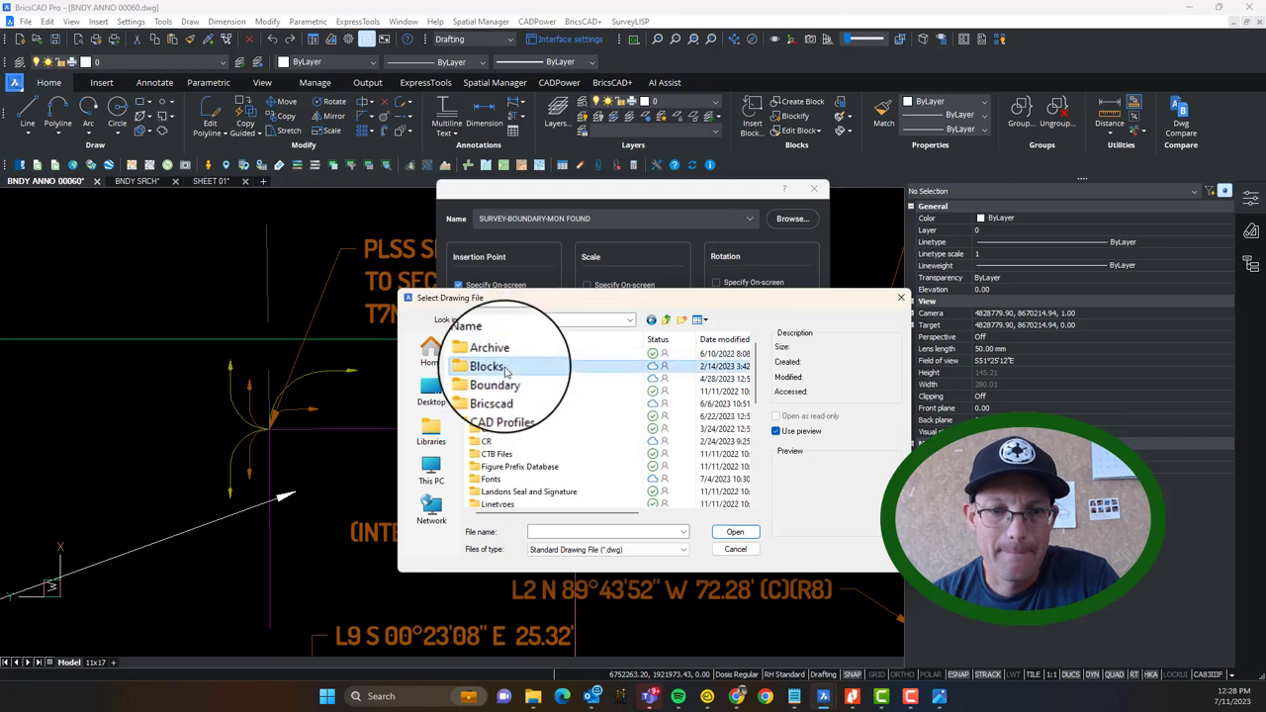
double_click(505, 368)
Step: Look through the Blocks folder and its Regular Blocks subfolder for a suitable monument symbol drawing
scroll(514, 425, "down", 3)
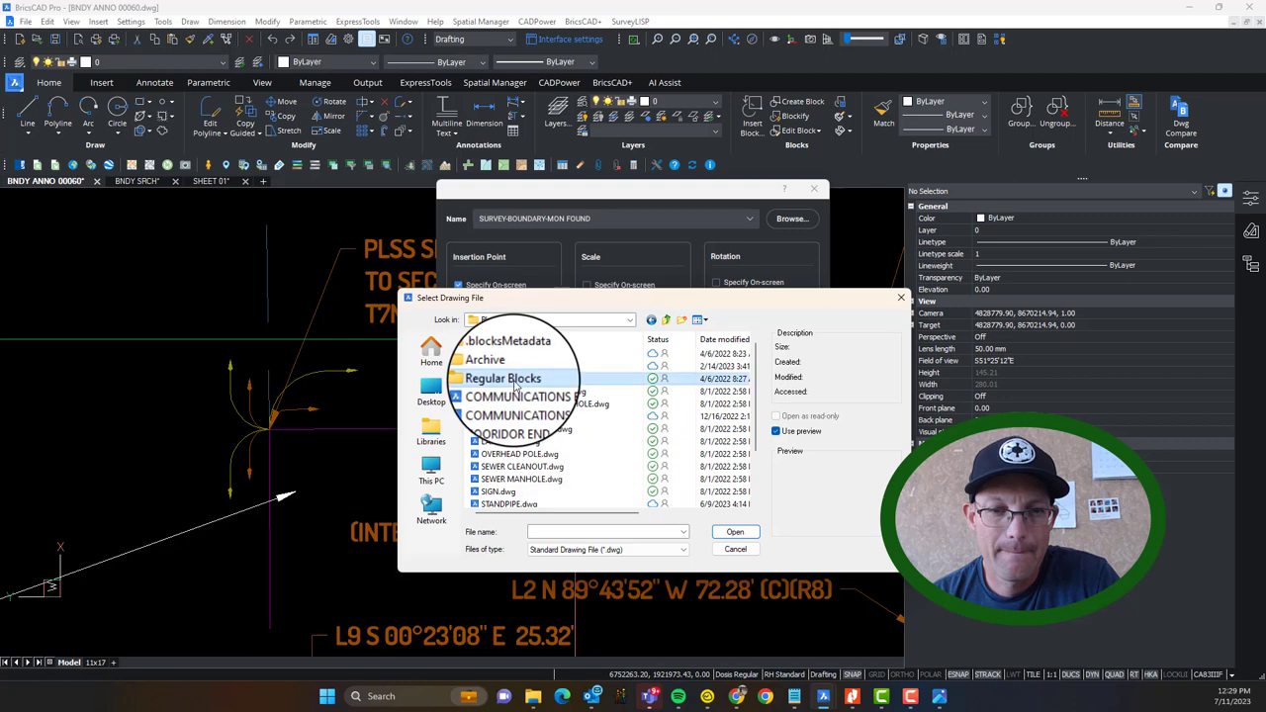
double_click(513, 384)
key("BackSpace")
scroll(557, 405, "down", 3)
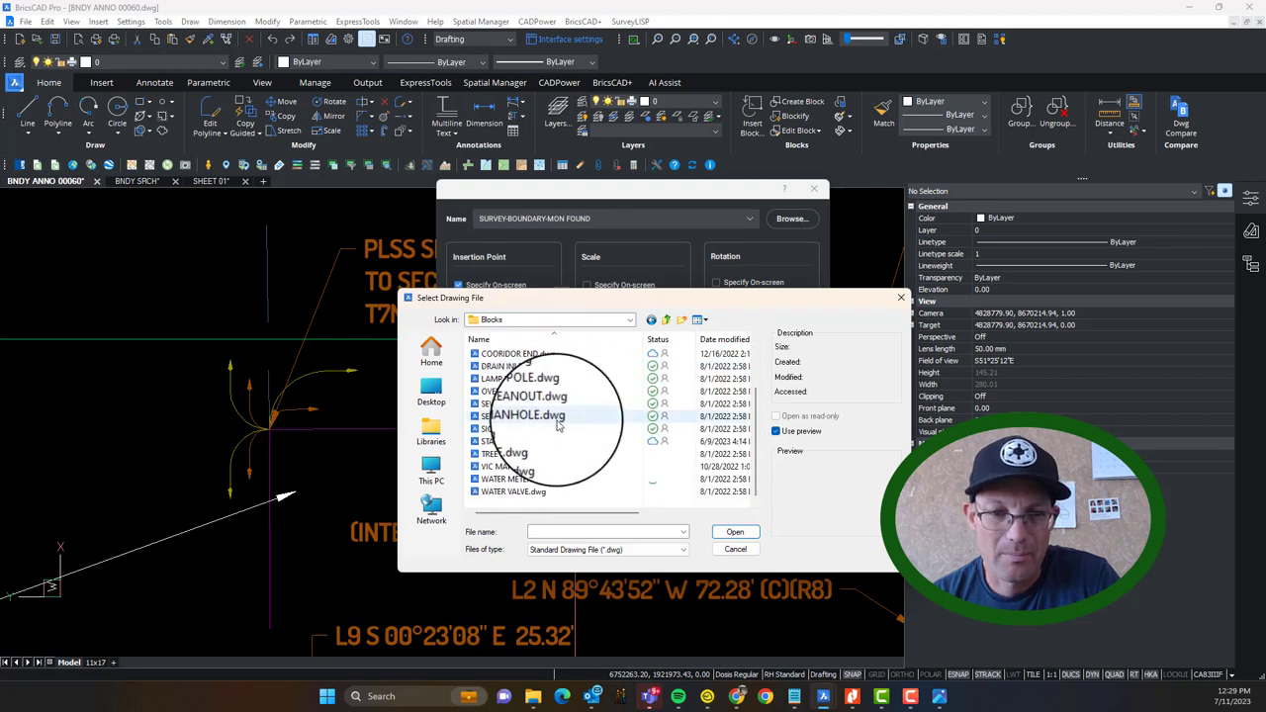
scroll(556, 460, "up", 3)
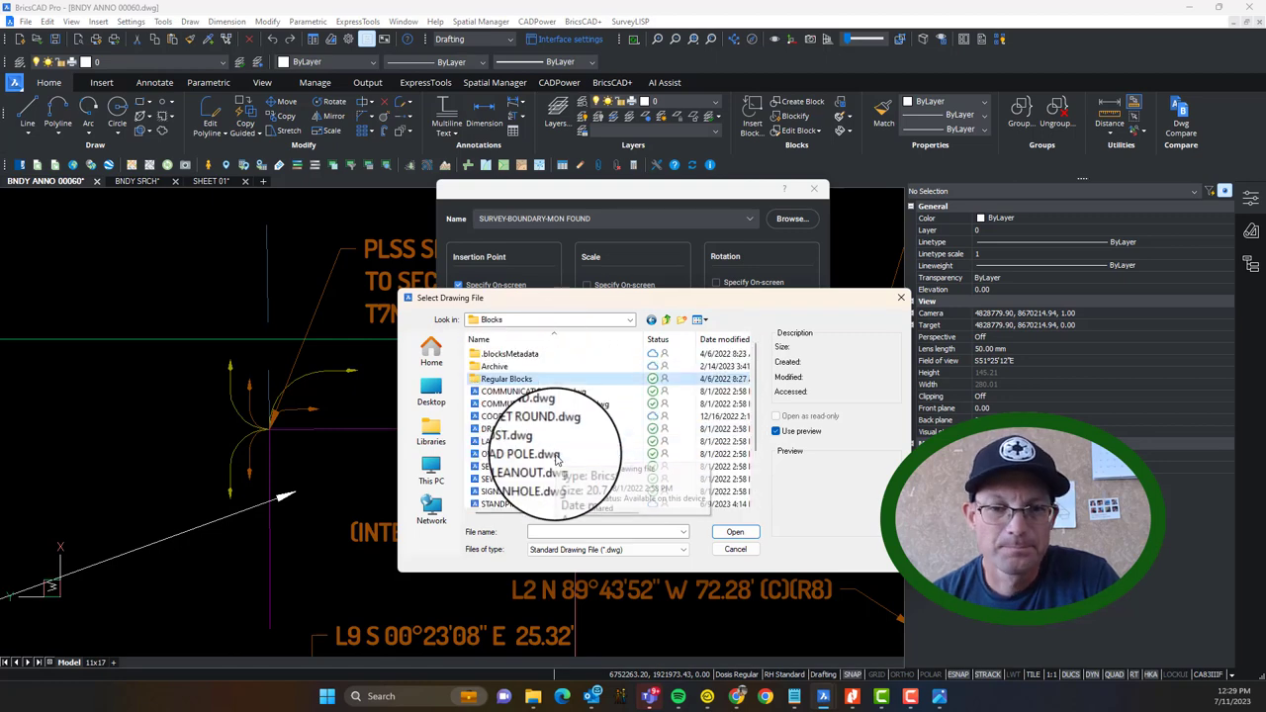
Step: Choose SFN V2.dwg from the 2022-08-01 Old Blocks folder inside Archive as the block to insert
double_click(509, 365)
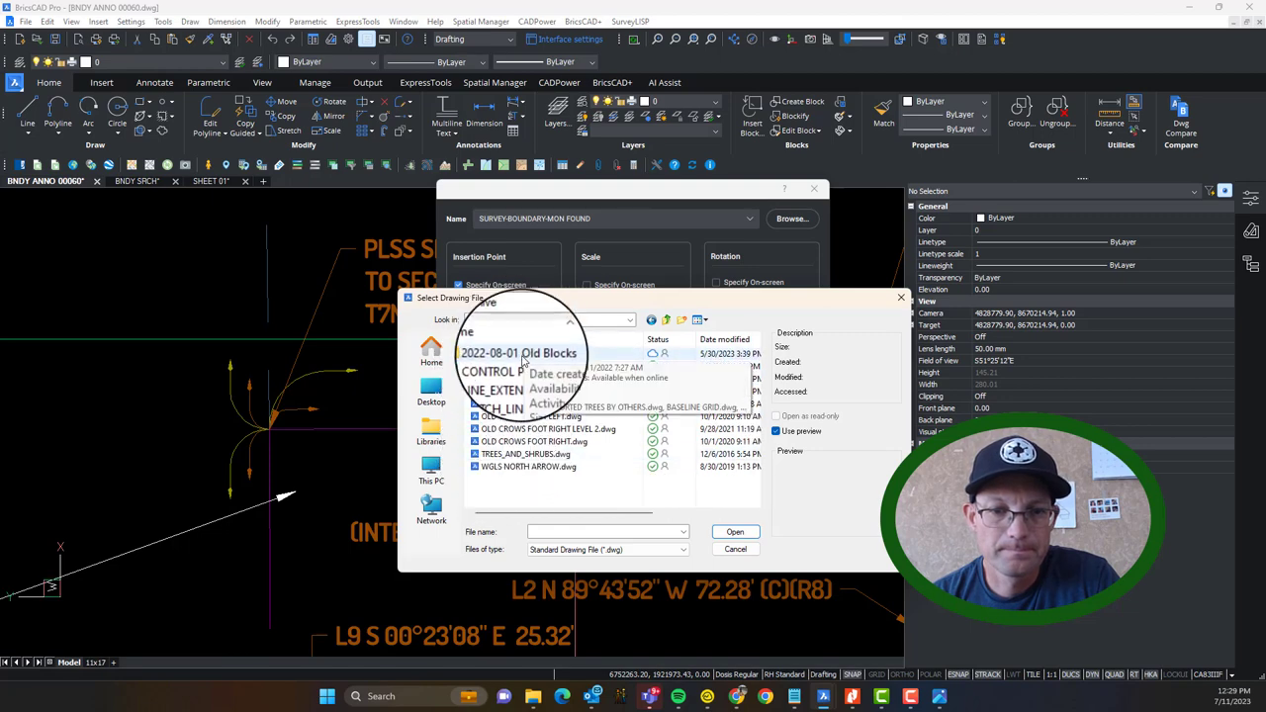
double_click(518, 356)
scroll(539, 416, "down", 10)
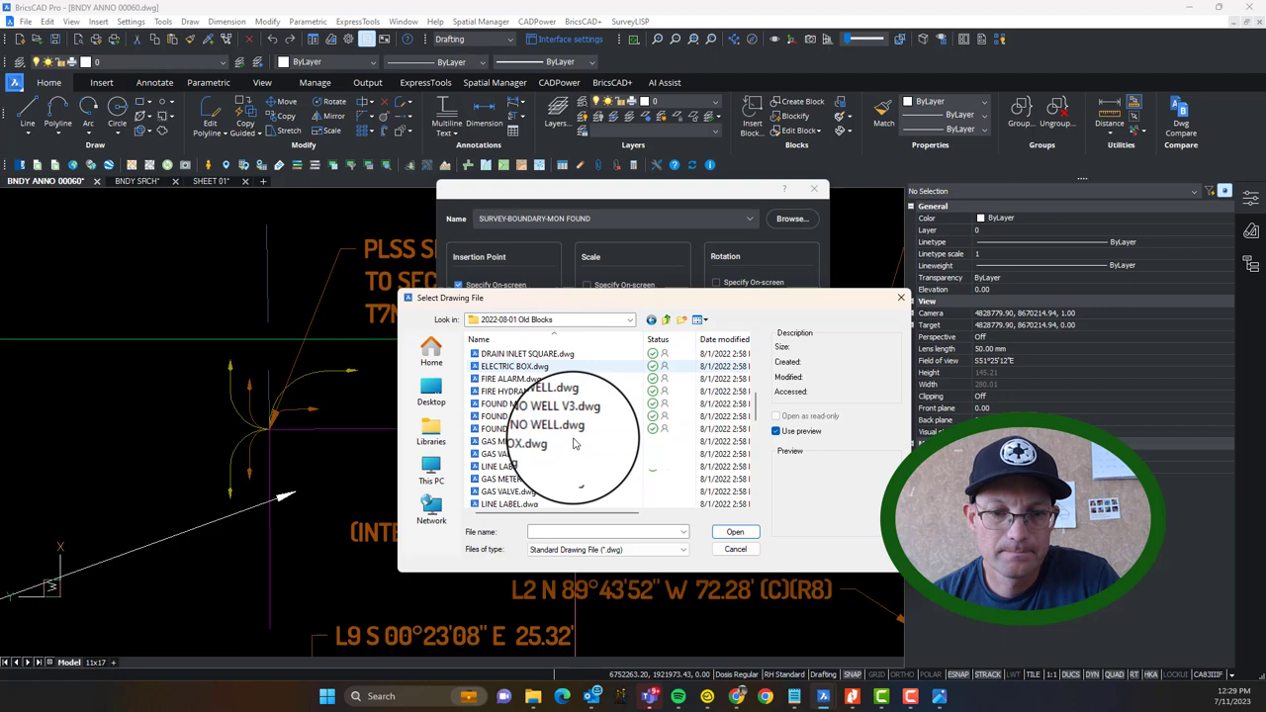
scroll(547, 461, "down", 2)
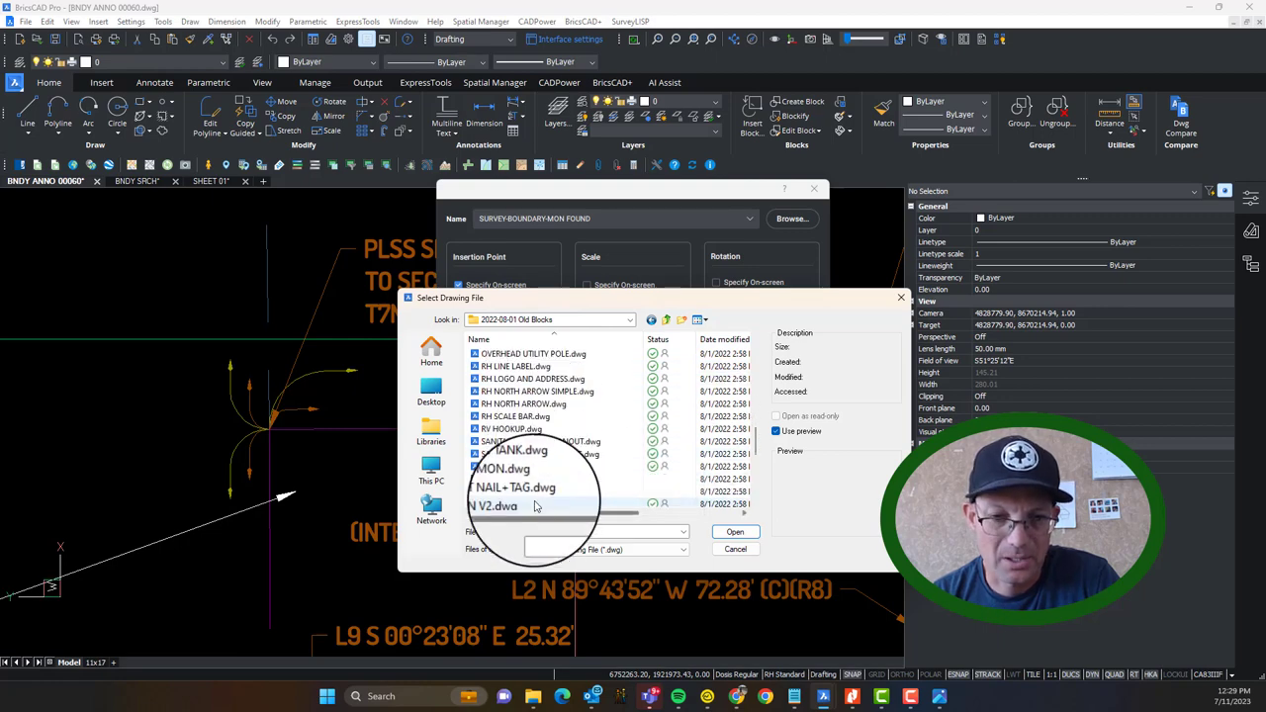
left_click(500, 468)
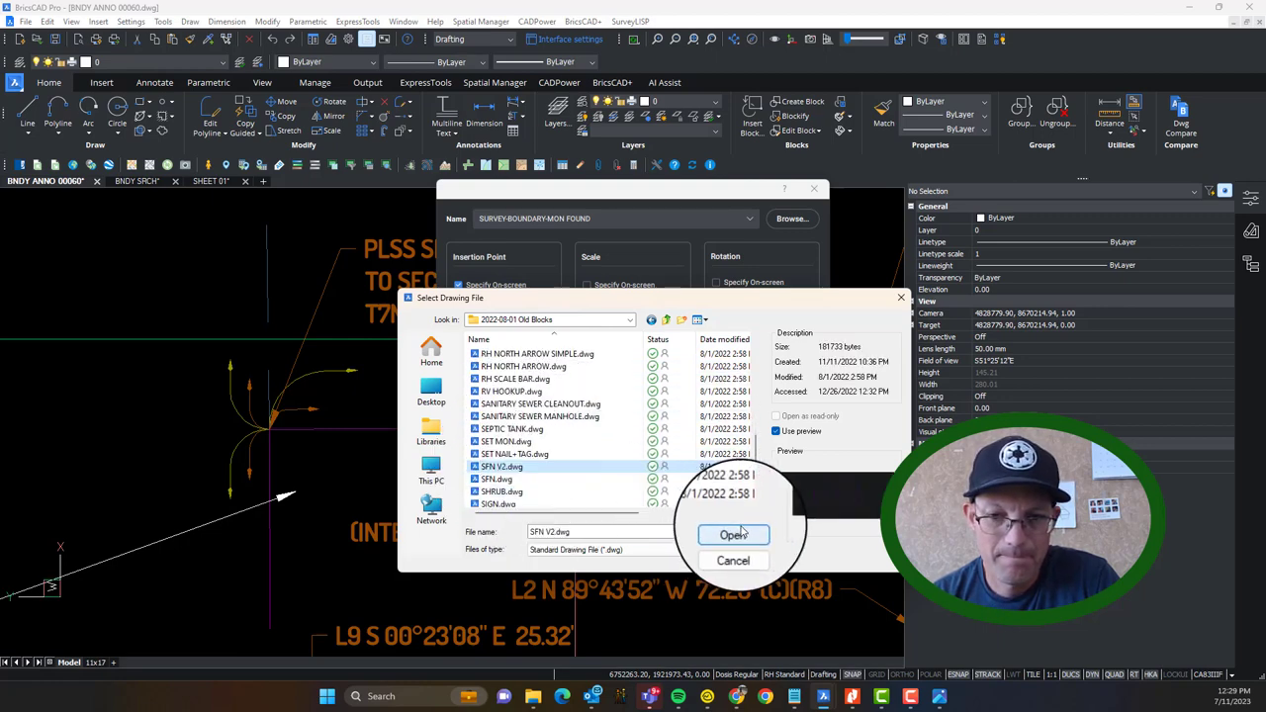
left_click(500, 480)
left_click(498, 465)
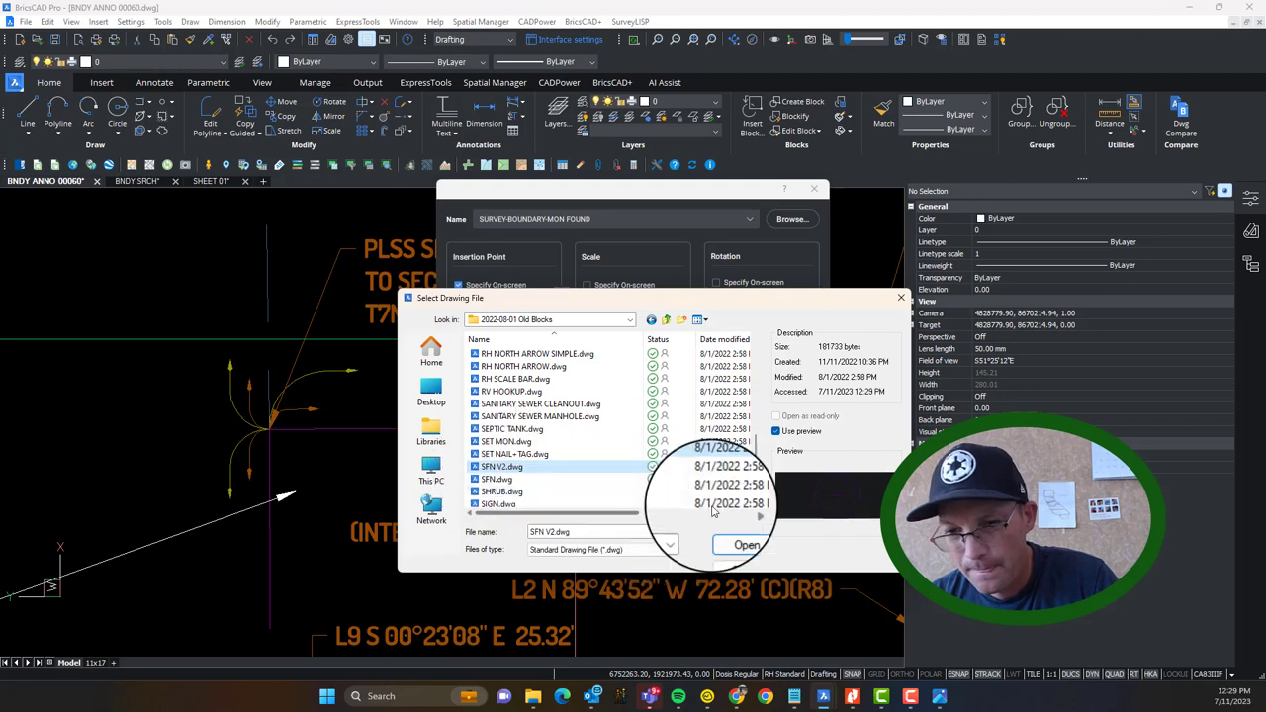
left_click(734, 532)
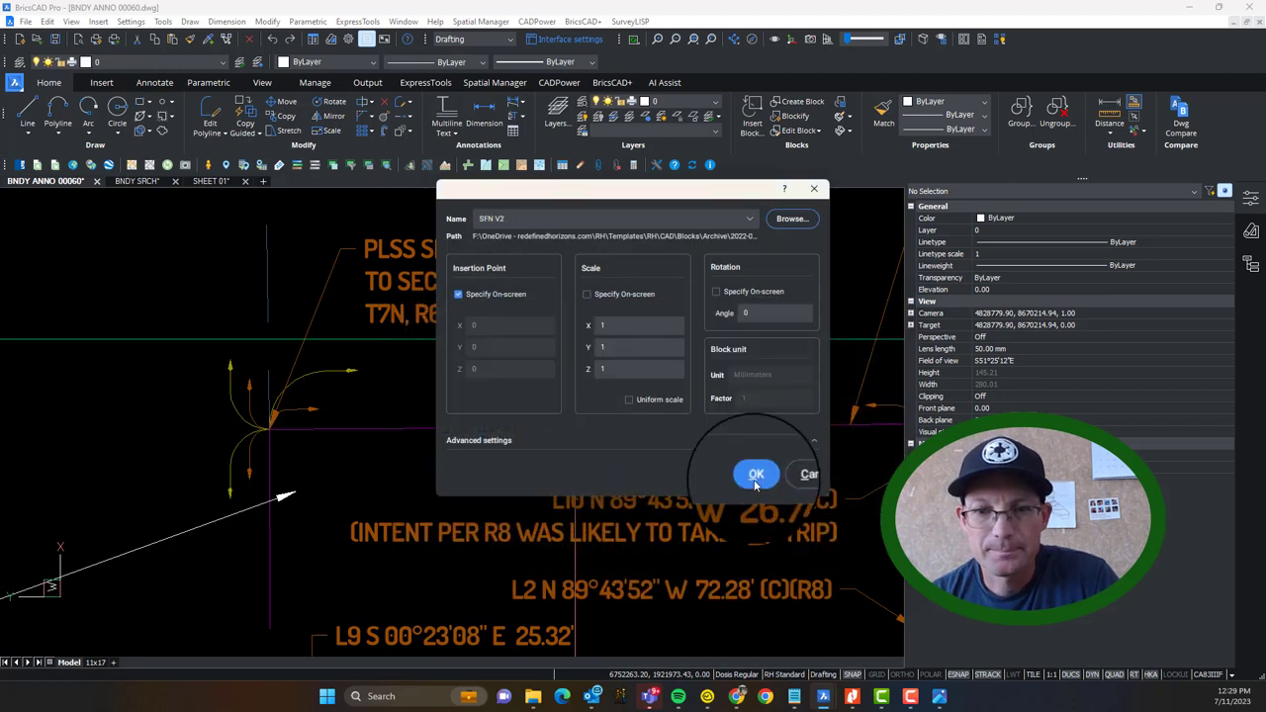
Step: Insert the SFN V2 symbol at scale 1 in the empty space between the section corner note and the L19 label
left_click(756, 472)
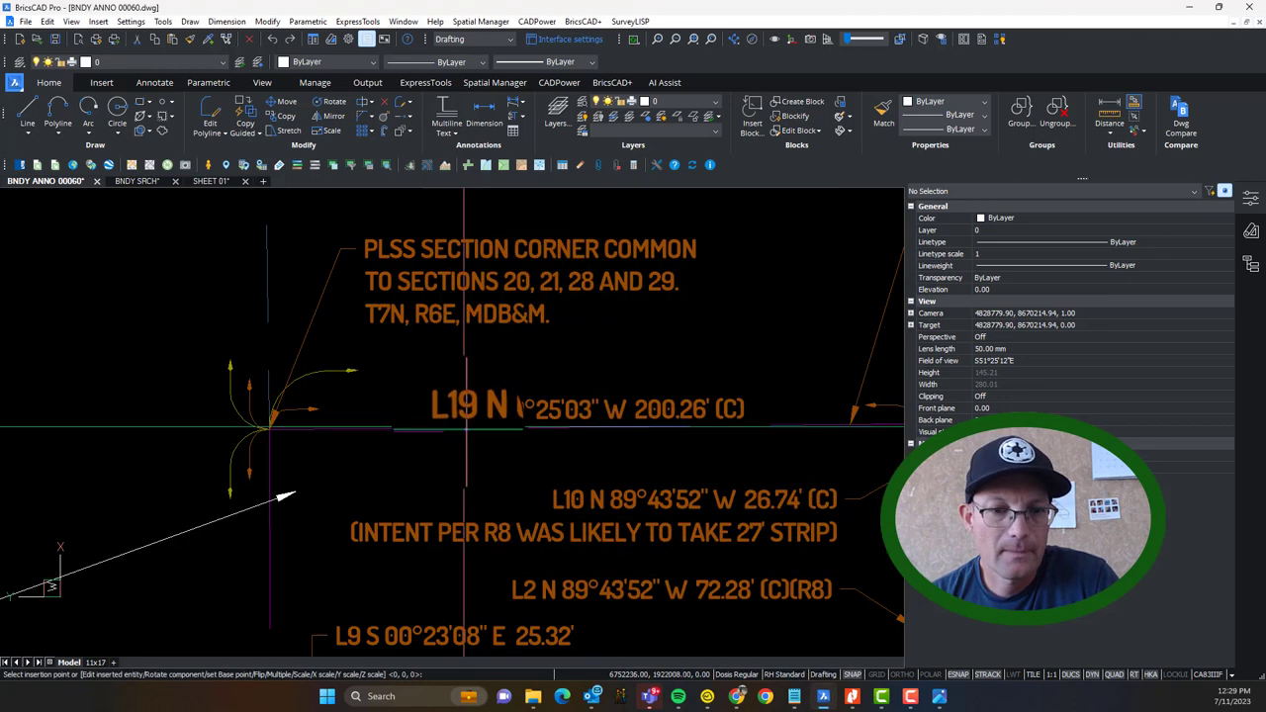
scroll(755, 465, "up", 3)
scroll(460, 346, "up", 5)
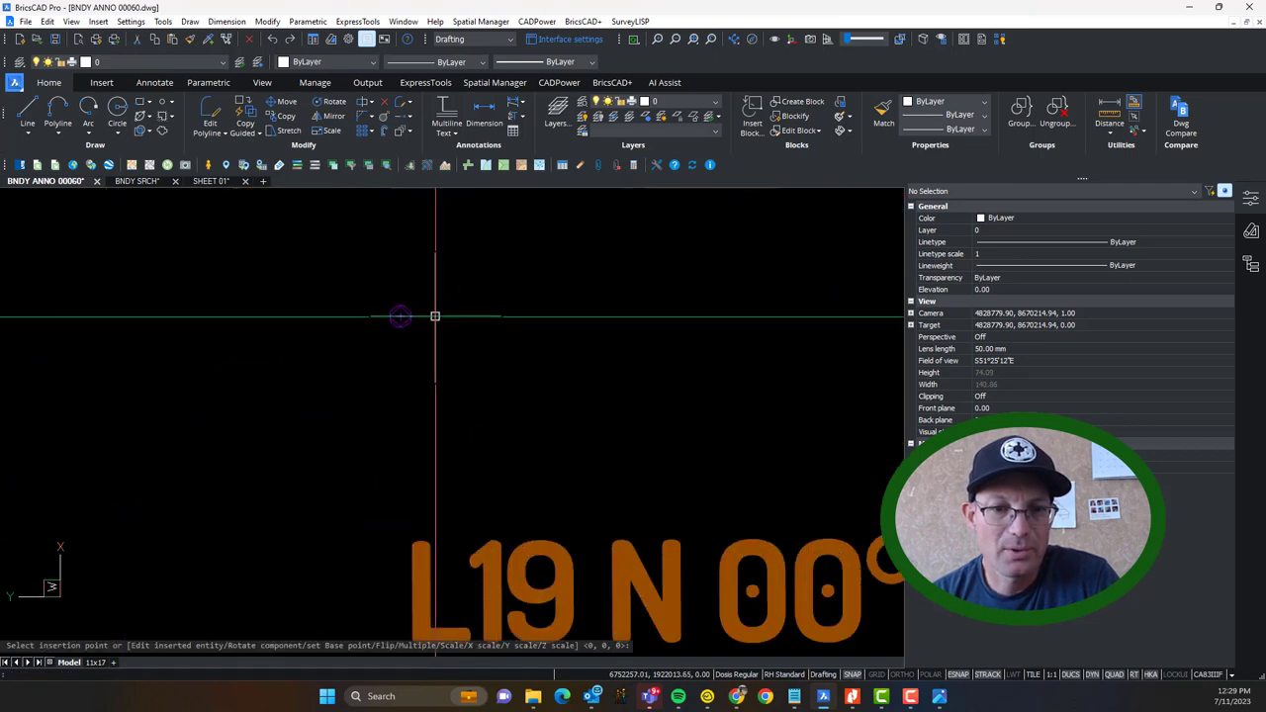
left_click(431, 320)
Step: Scale the inserted SFN V2 symbol by a factor of 6 about its center
type("sc")
key("Return")
left_click(473, 384)
left_click(362, 277)
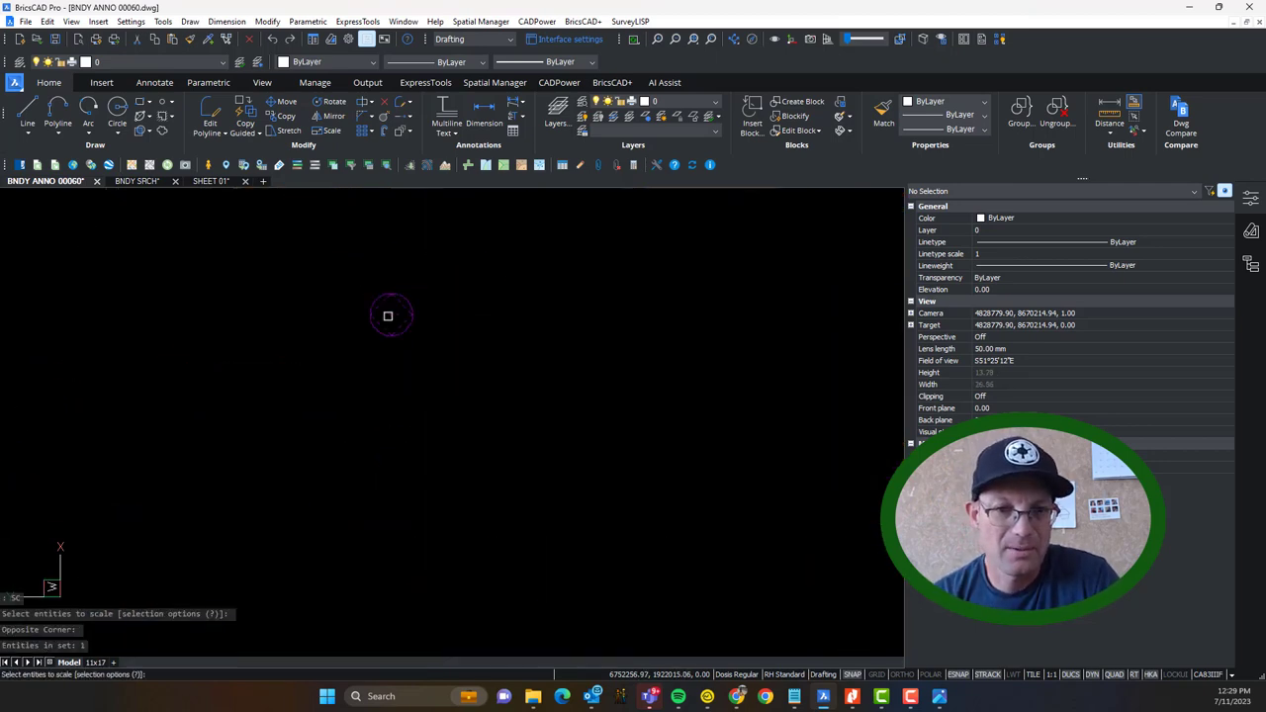
key("Return")
left_click(387, 317)
scroll(405, 338, "down", 4)
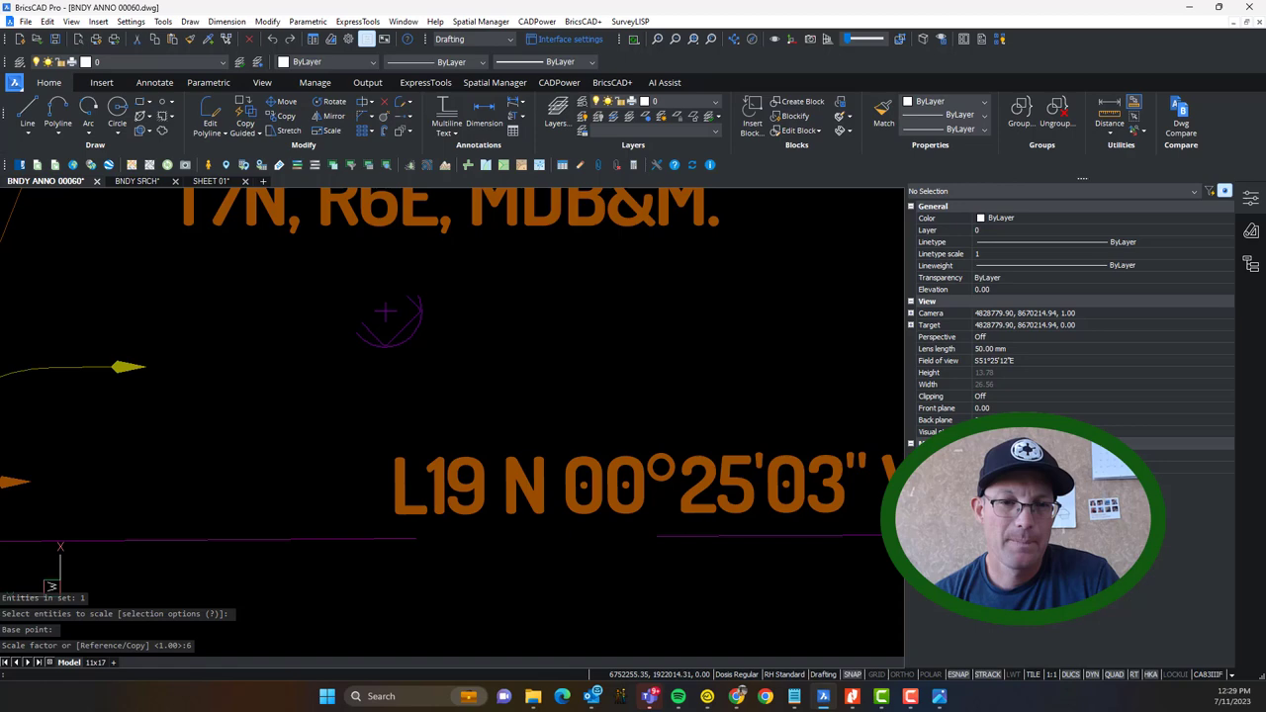
type("6m")
Step: Move the SFN V2 symbol by its center onto the section corner at the end of line L19
key("Return")
scroll(515, 354, "up", 5)
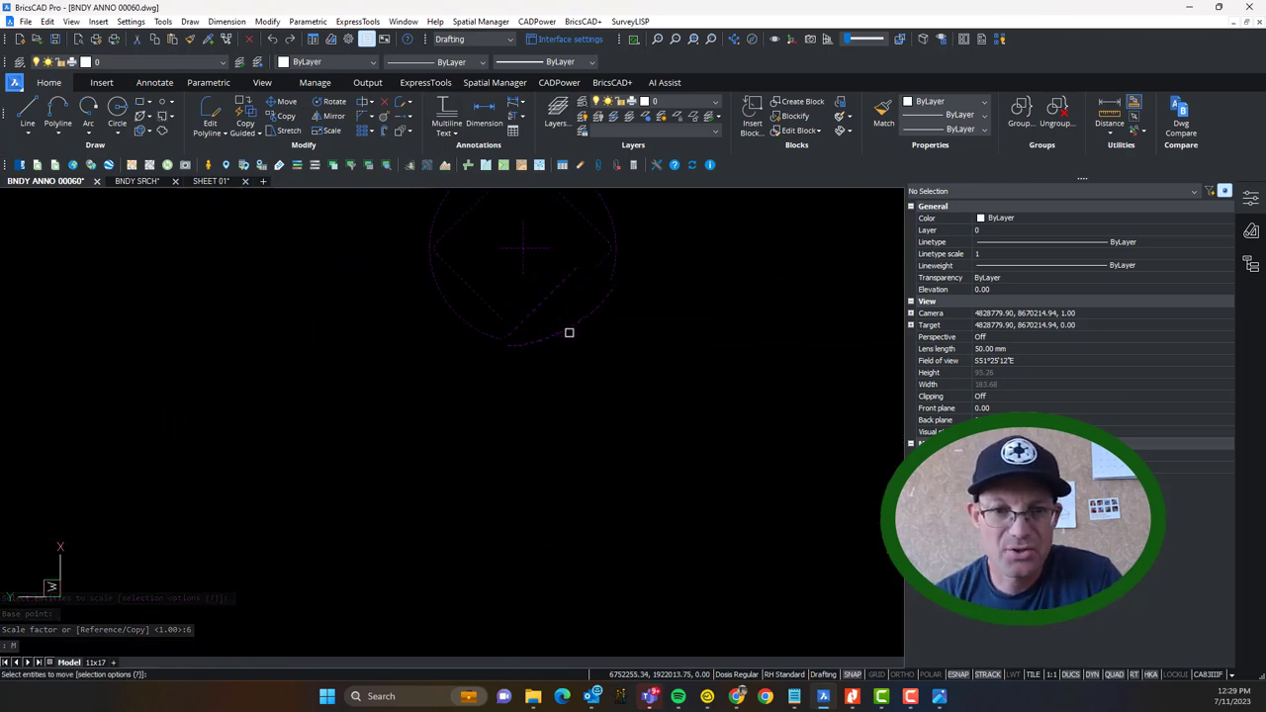
left_click(568, 334)
key("Return")
left_click(524, 248)
scroll(601, 364, "down", 6)
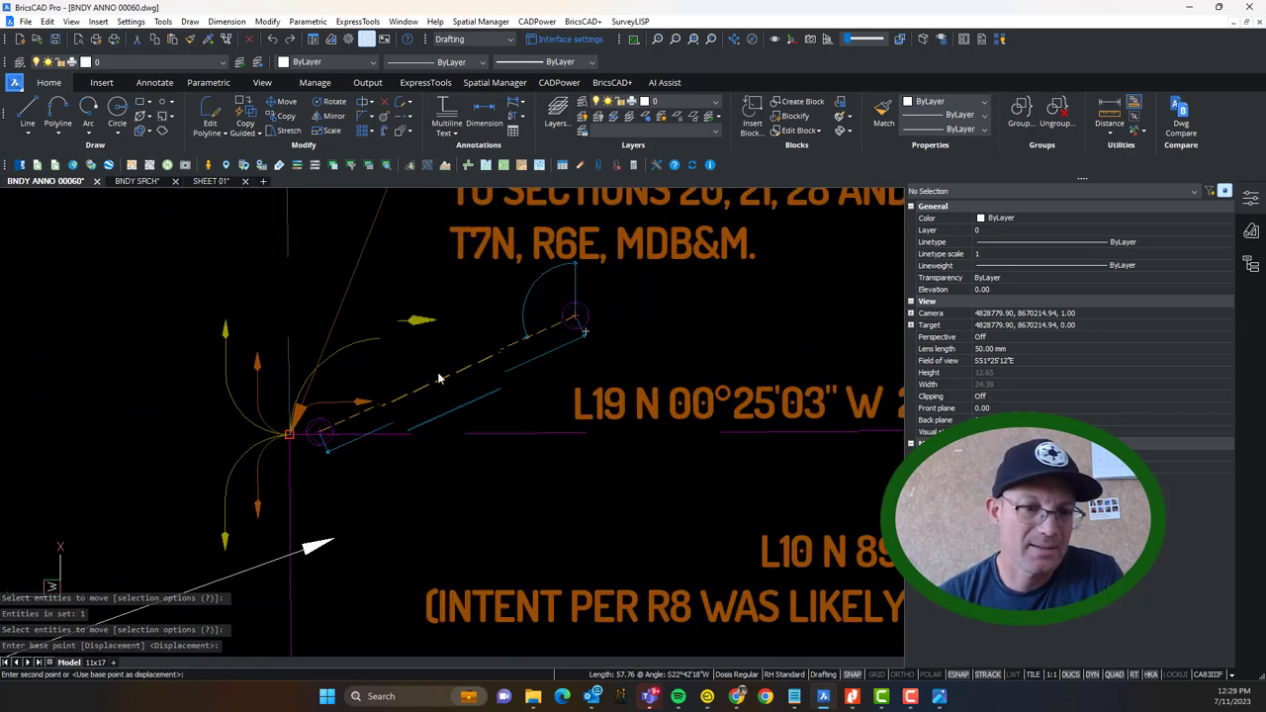
scroll(390, 379, "up", 4)
left_click(526, 332)
key("Escape")
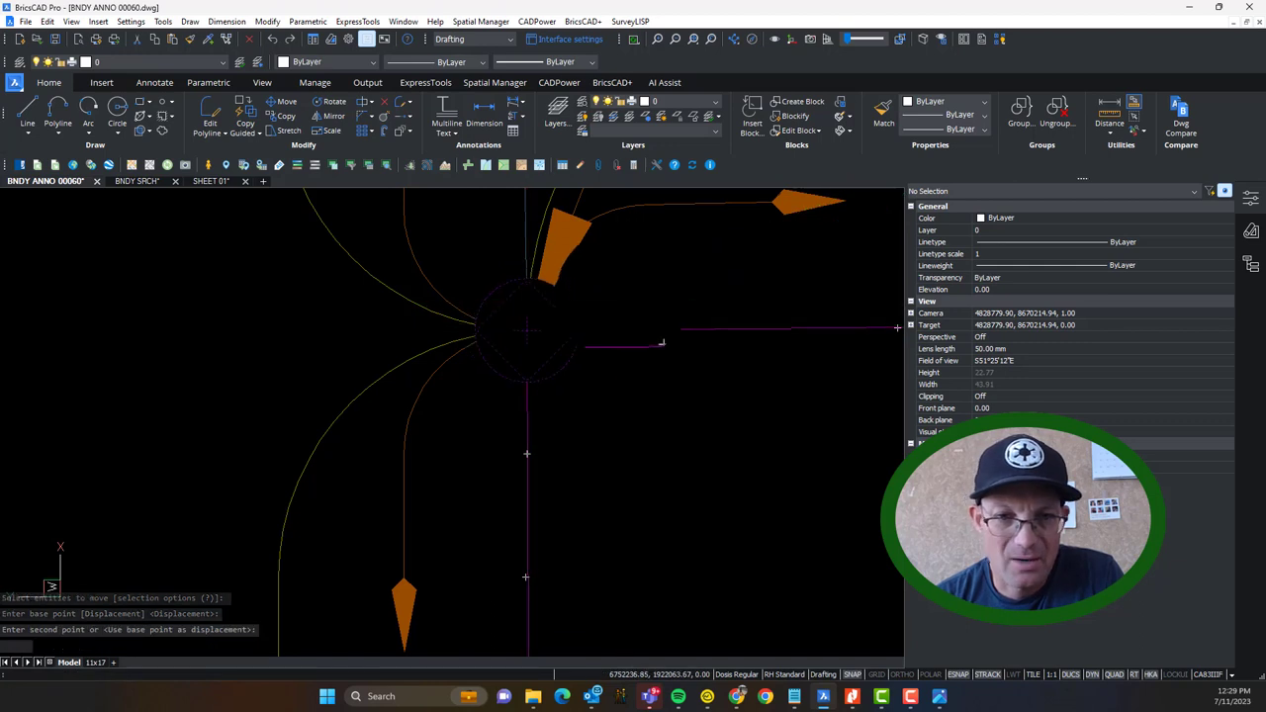
Step: Pull the section corner note's arrowhead back from the corner point to the edge of the SFN symbol's circle
middle_click_drag(567, 273, 520, 405)
left_click(486, 450)
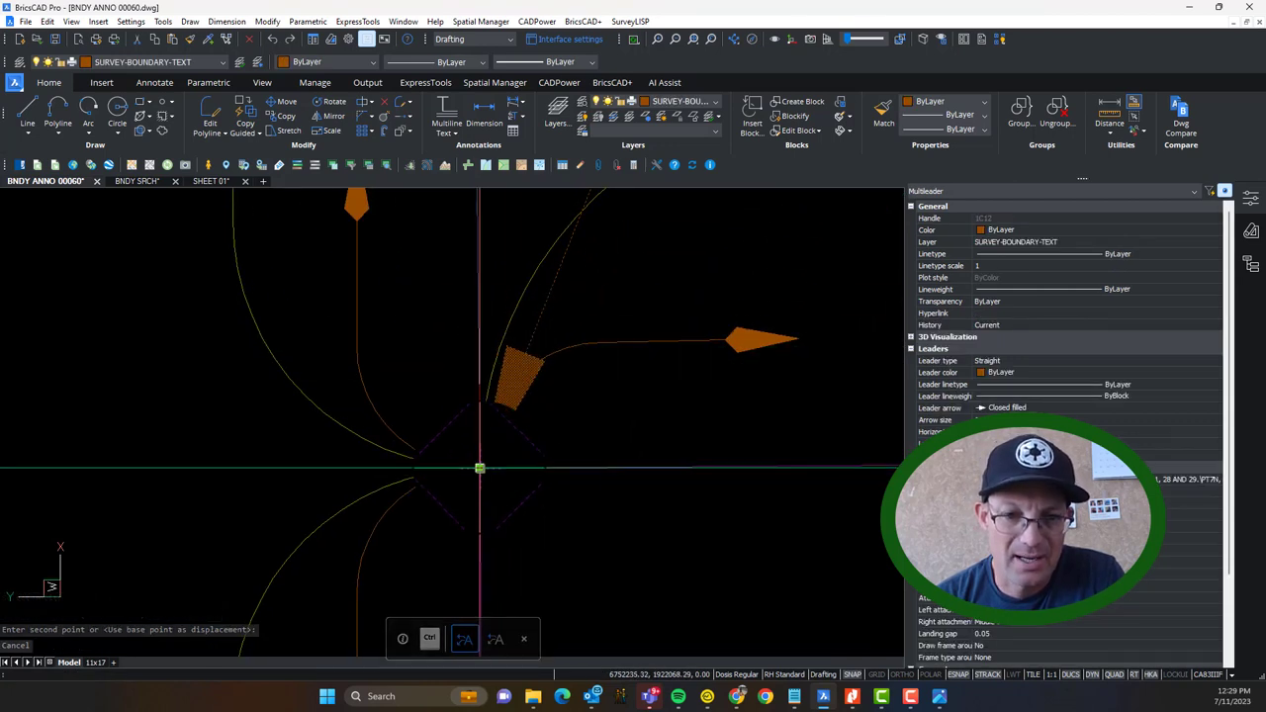
left_click(481, 465)
key("Escape")
key("Escape")
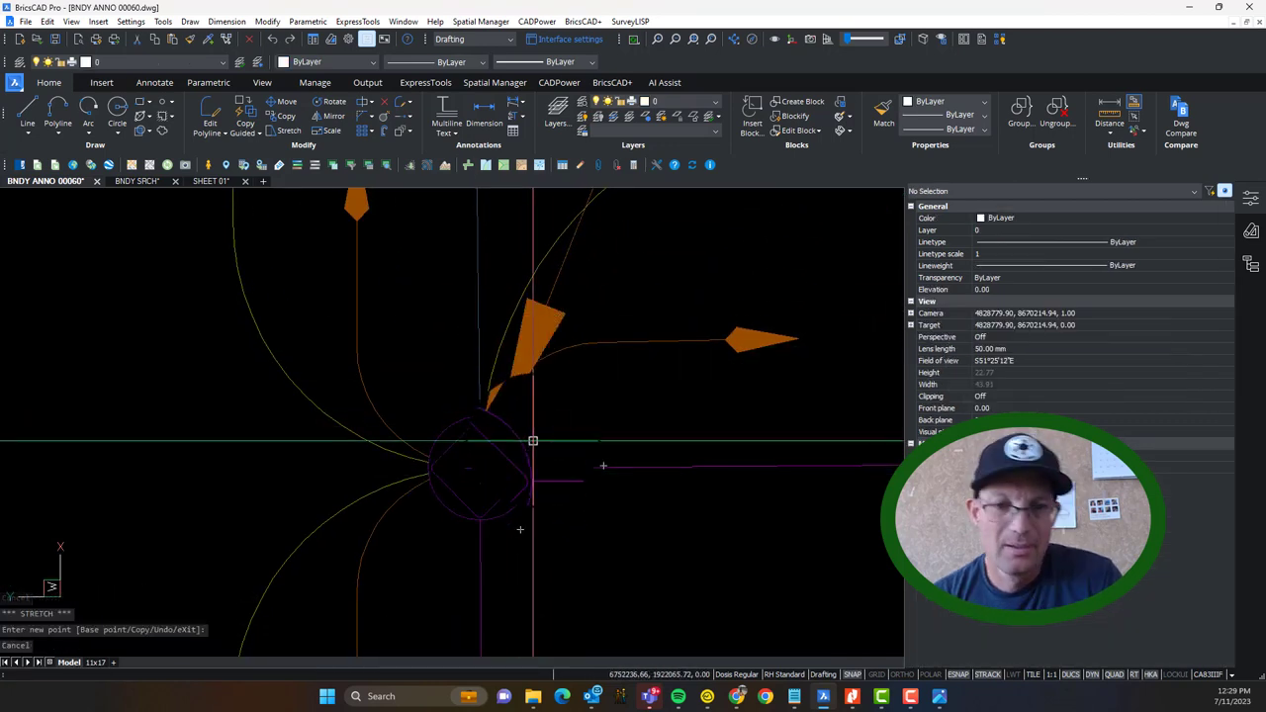
scroll(537, 439, "down", 2)
scroll(535, 445, "up", 2)
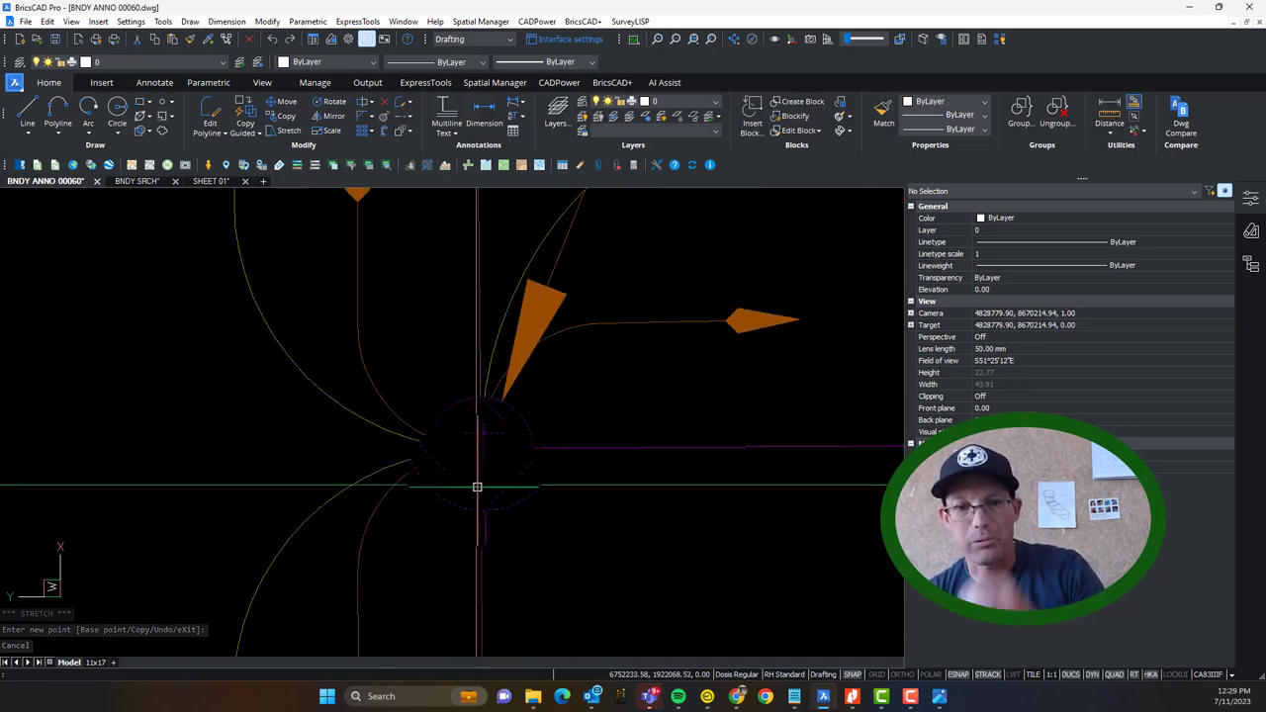
Step: Add "PCX: SFN. DESTROYED DURING ROUND-ABOUT CONSTRUCTION." as the opening lines of the PLSS section corner note, above its existing text
scroll(560, 477, "down", 4)
middle_click_drag(758, 429, 526, 456)
scroll(528, 455, "down", 2)
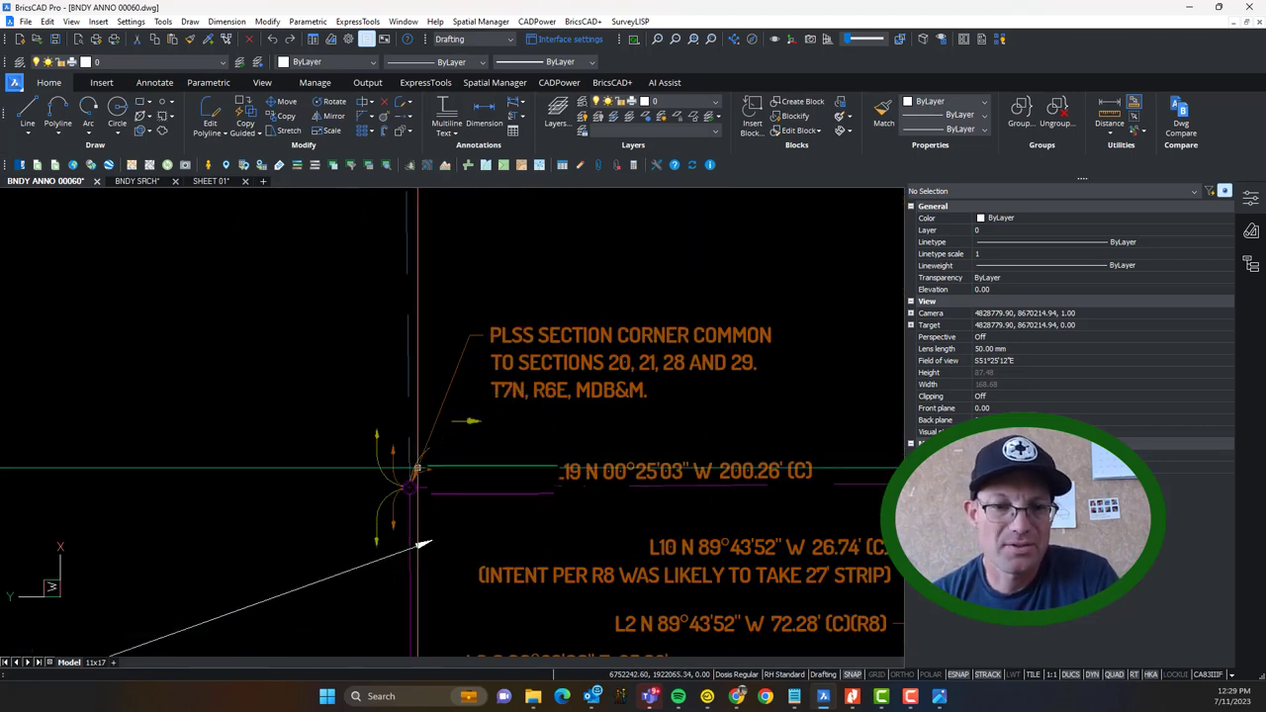
middle_click_drag(415, 466, 284, 465)
scroll(636, 422, "down", 1)
scroll(474, 357, "up", 1)
left_click(474, 357)
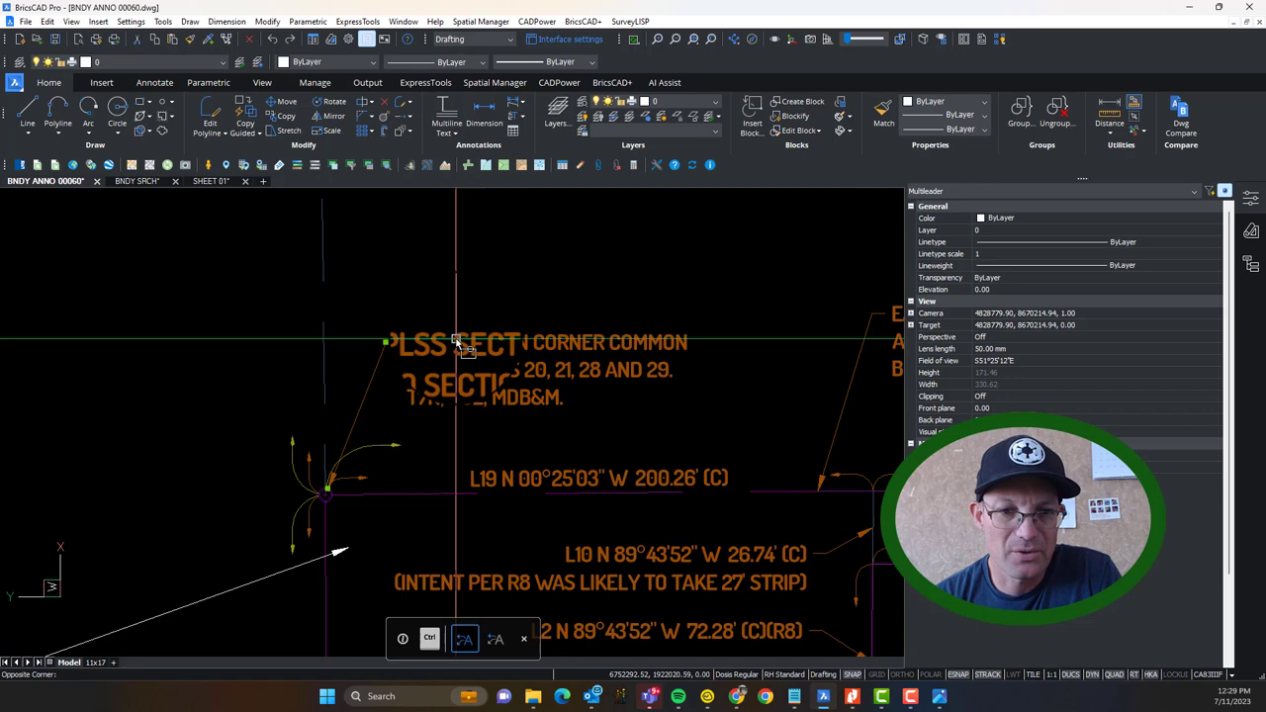
left_click(433, 349)
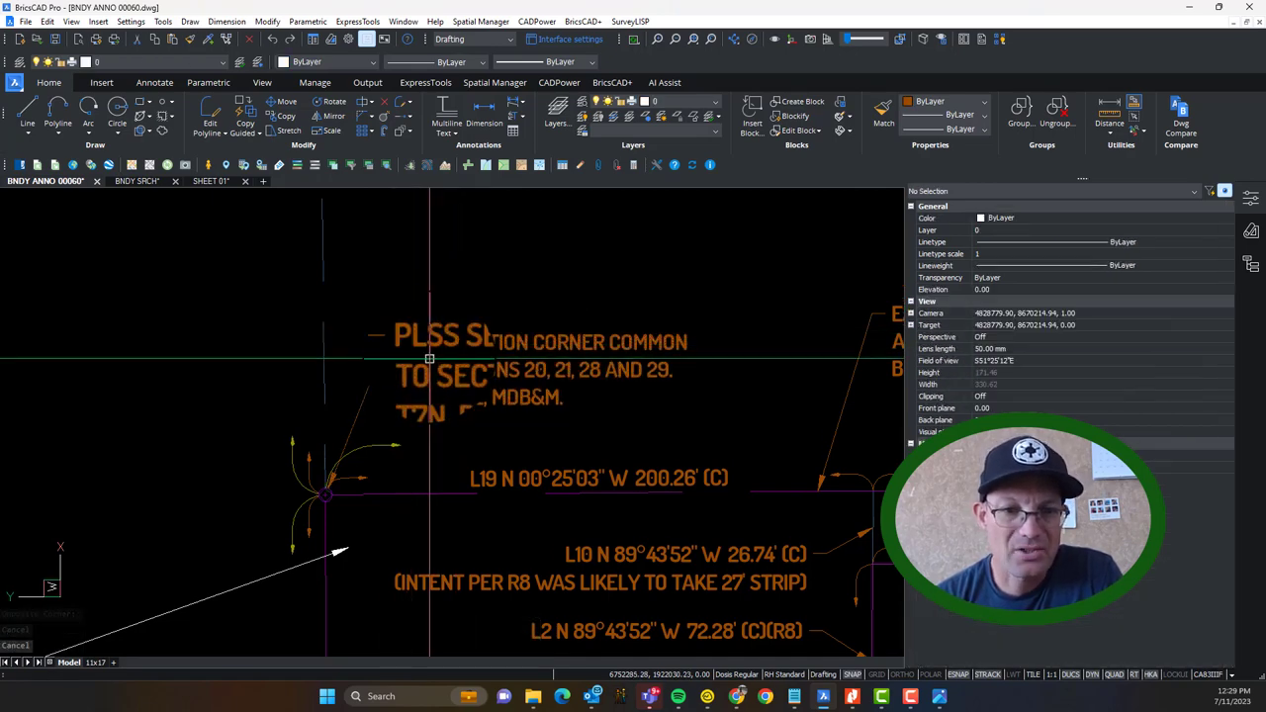
double_click(430, 352)
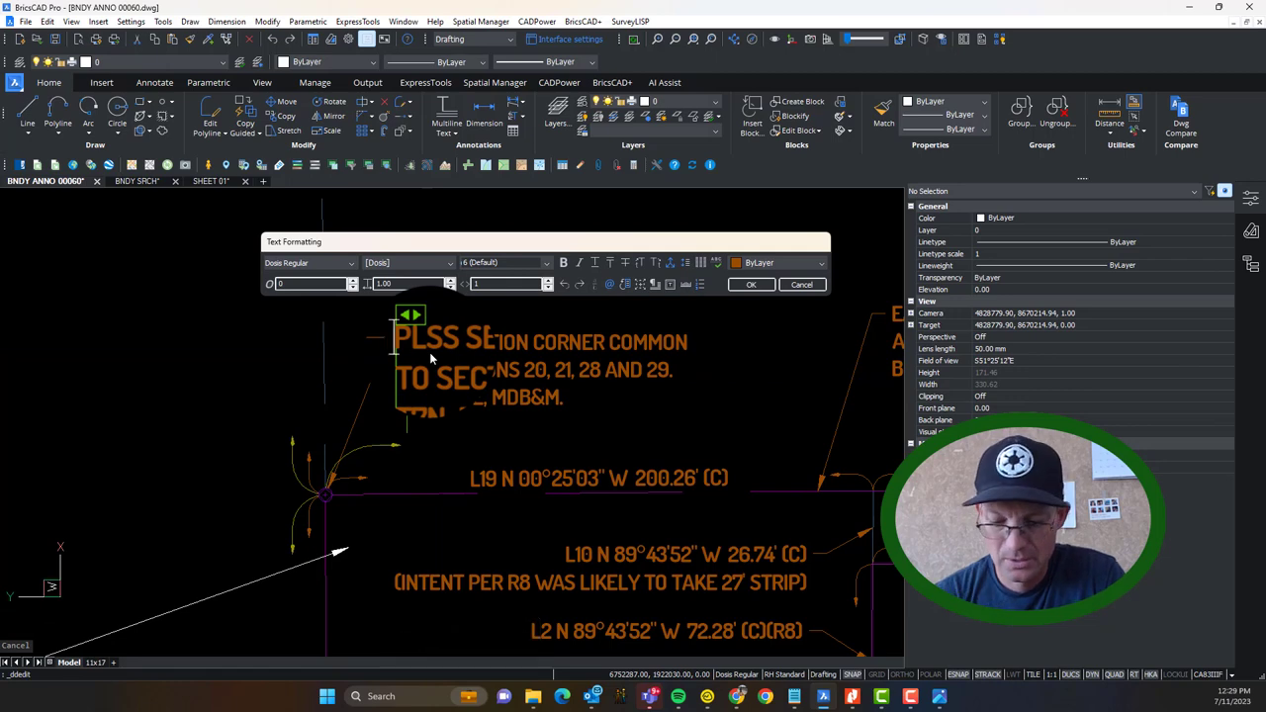
type("PCX")
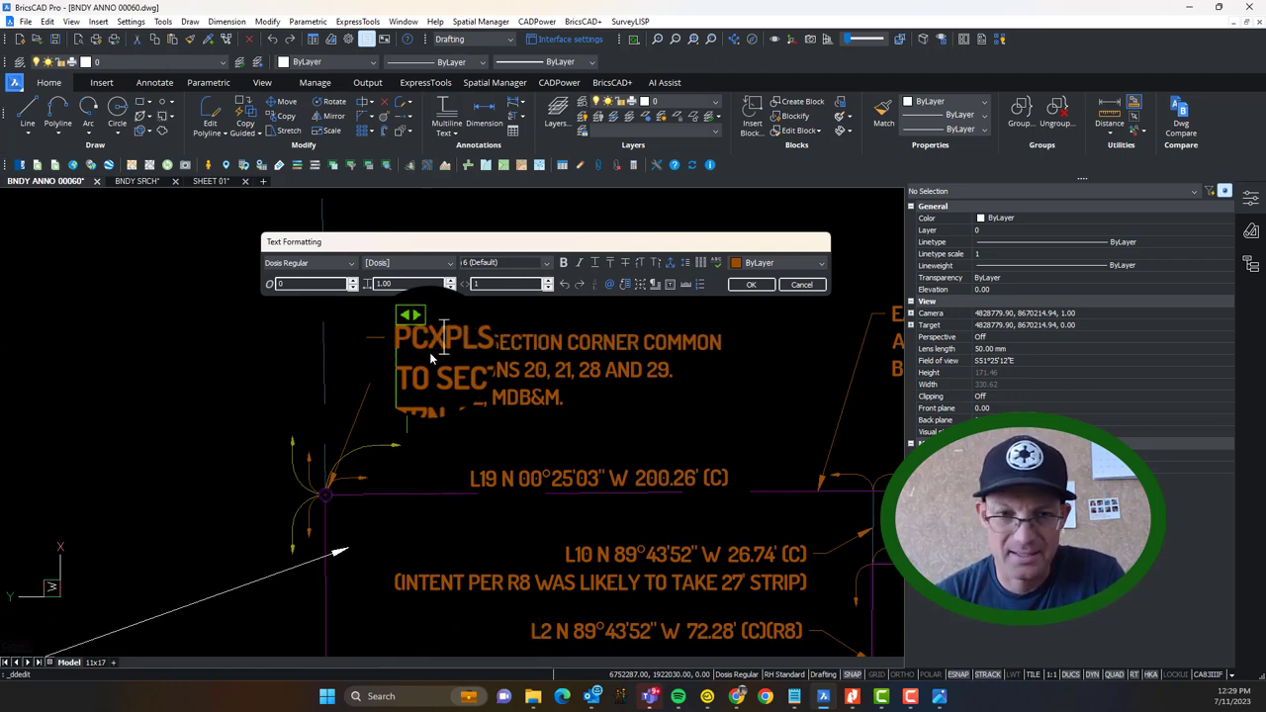
type(": SF ")
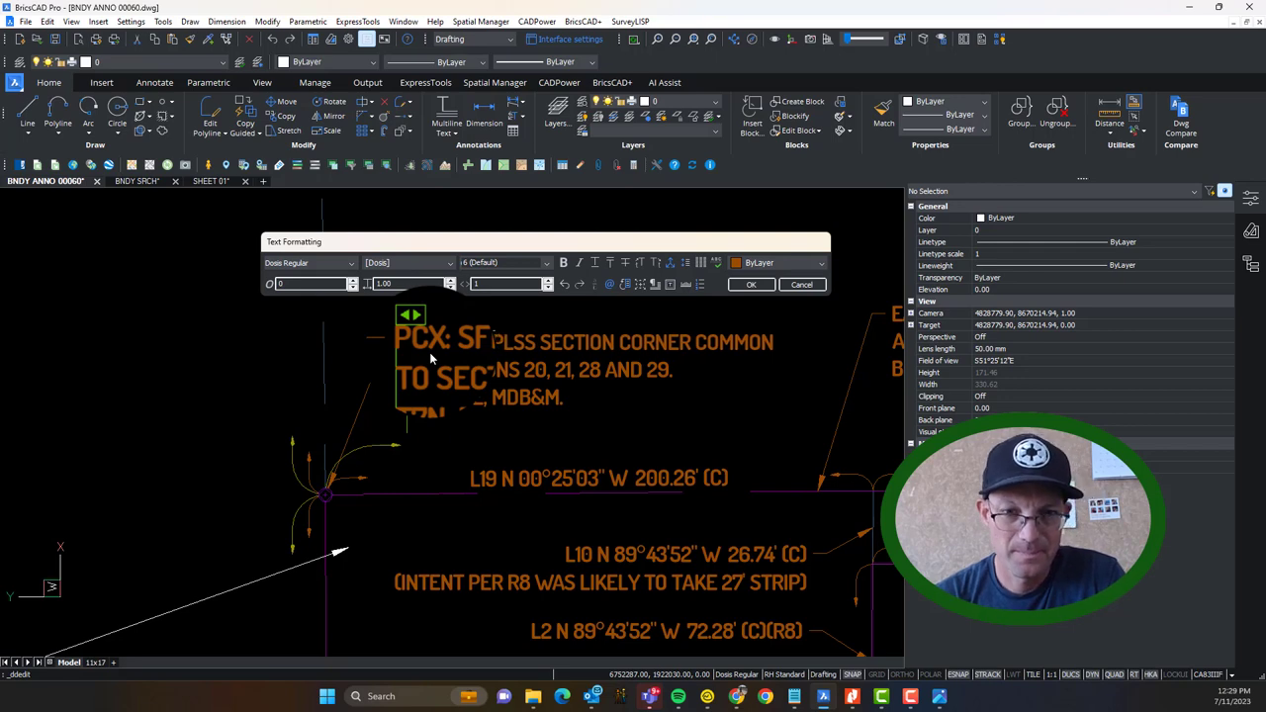
type(" DESTROY")
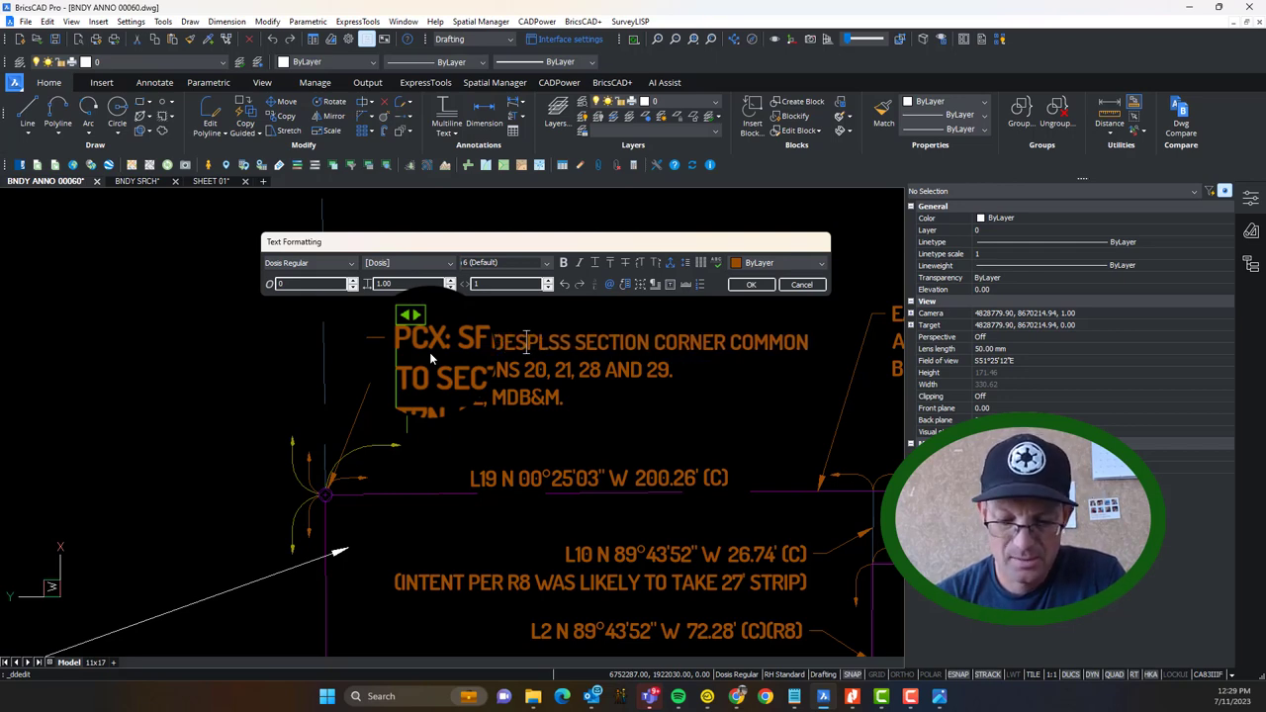
type("ED DURING RO")
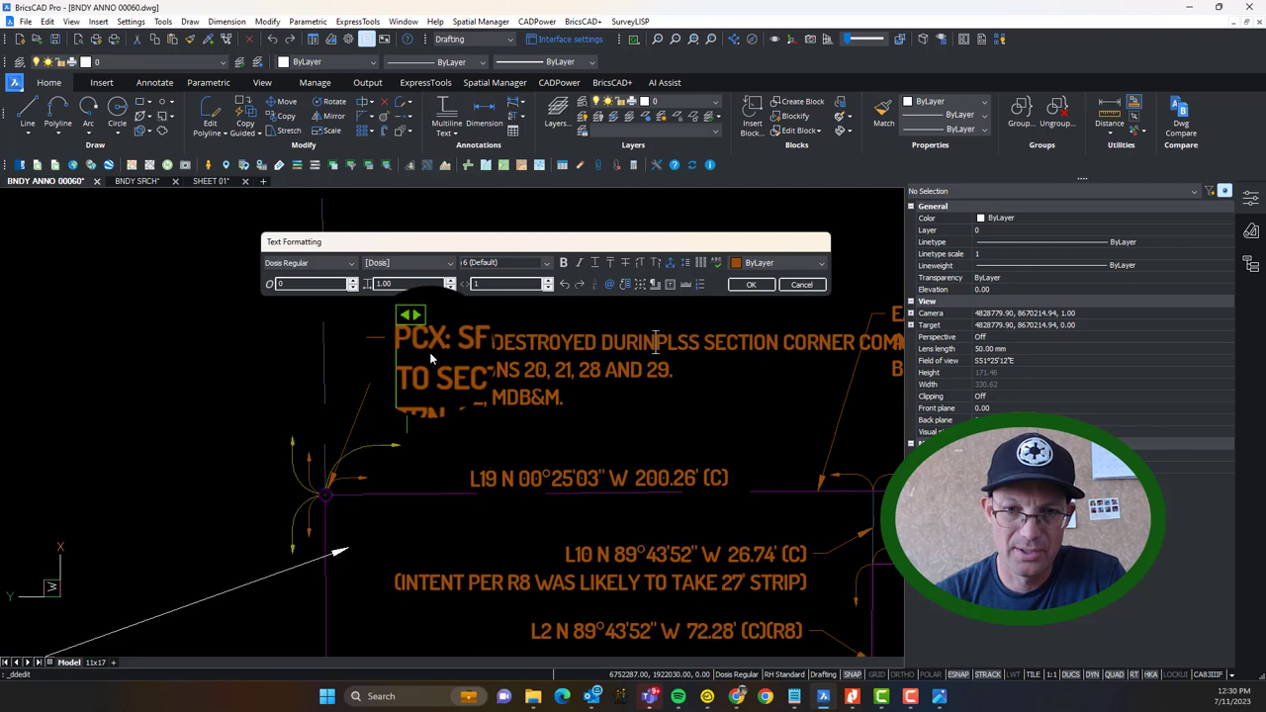
type("UND ABOUT ")
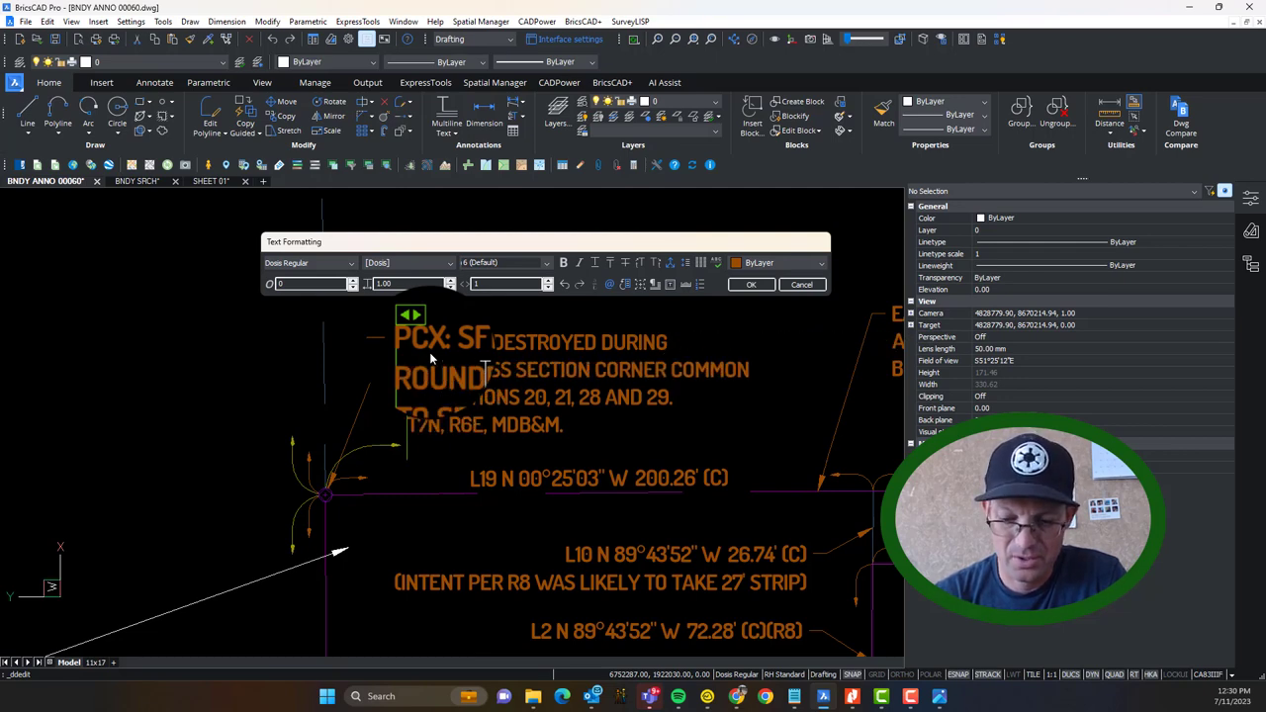
type("CONSTRUCTION.")
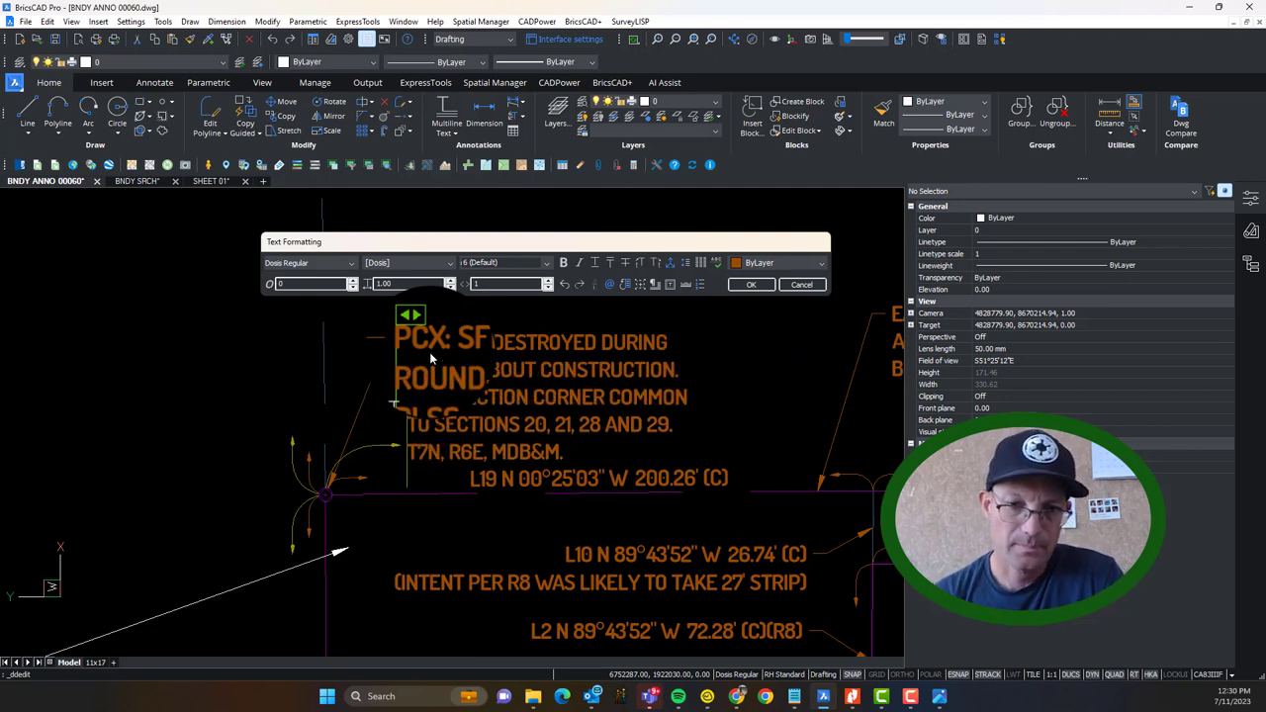
left_click(754, 285)
key("Escape")
Step: Move the text of the section corner note up and slightly right, clear of the L19 bearing label
left_click(584, 347)
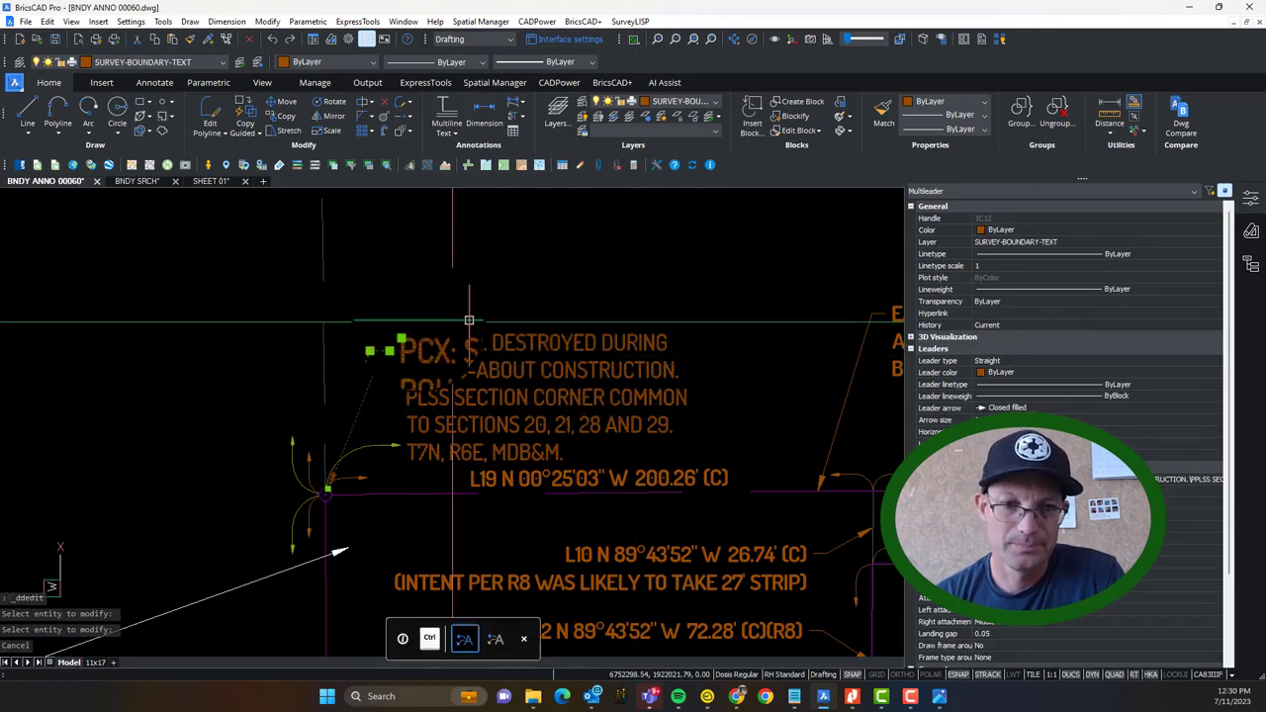
left_click(420, 291)
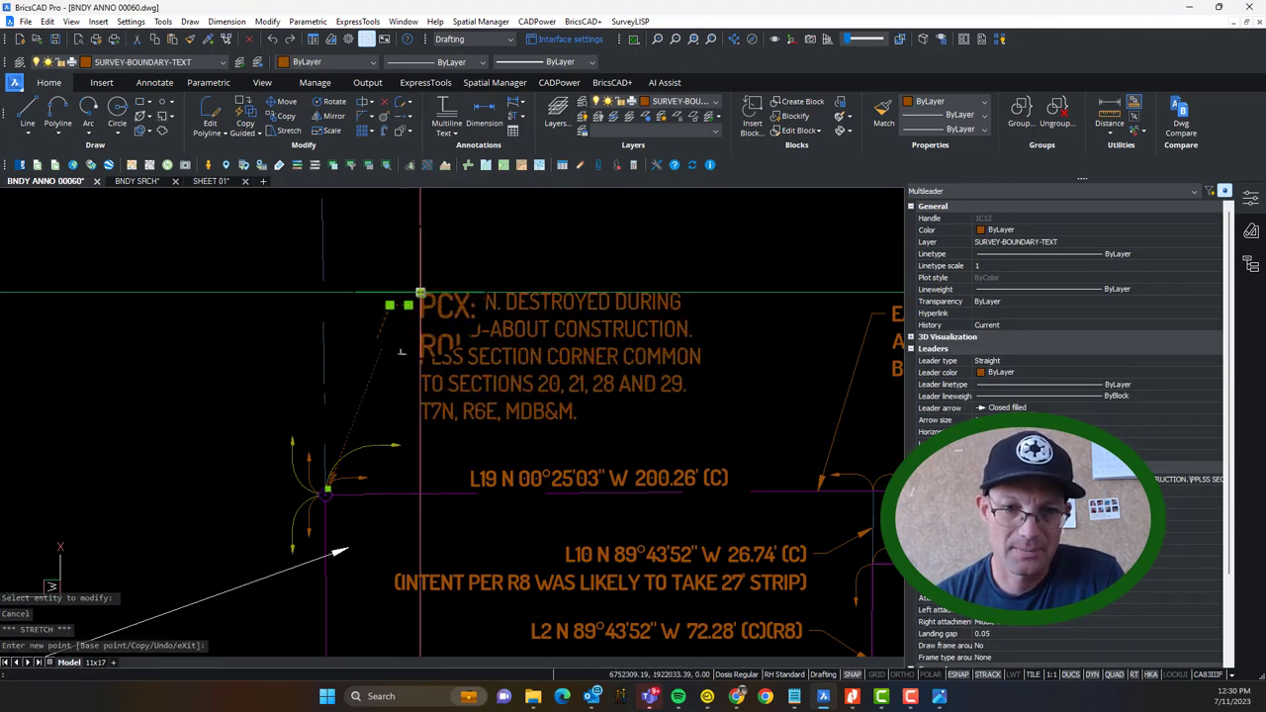
key("Escape")
Step: Look over the Lot 5 boundaries along Sheldon and Bradshaw Roads, from the section corner to the far corners, for remaining annotation
scroll(566, 354, "down", 2)
middle_click_drag(615, 439, 520, 363)
scroll(518, 360, "down", 1)
middle_click_drag(525, 423, 444, 362)
mouse_move(695, 401)
middle_mouse_down()
mouse_move(656, 409)
mouse_move(735, 328)
mouse_move(764, 326)
middle_mouse_up()
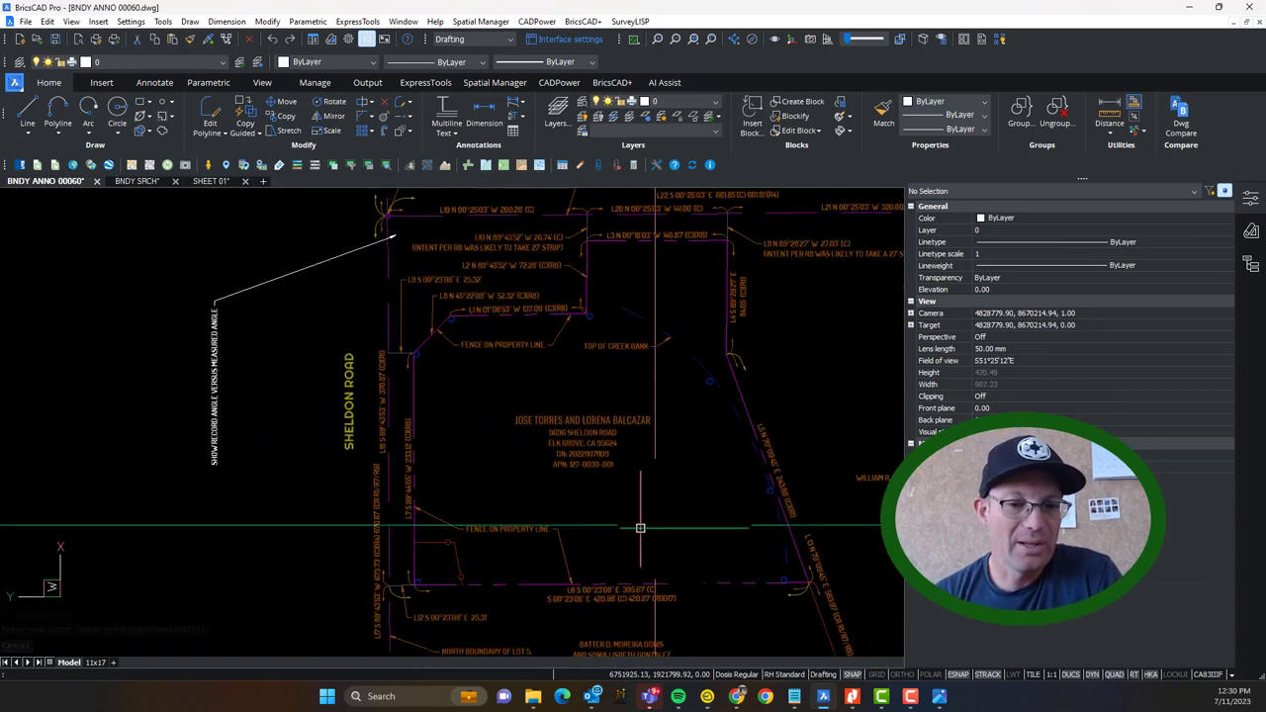
mouse_move(795, 460)
middle_mouse_down()
mouse_move(481, 350)
mouse_move(557, 502)
mouse_move(634, 565)
middle_mouse_up()
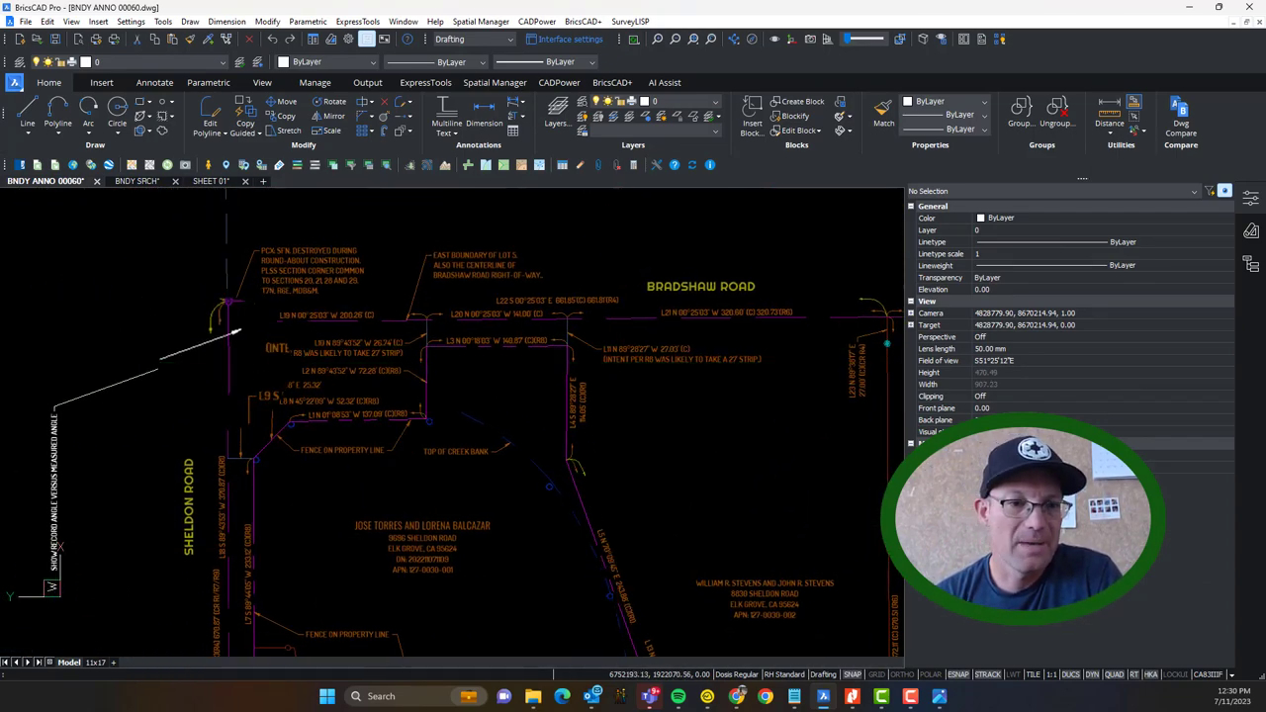
scroll(226, 364, "up", 5)
scroll(307, 394, "down", 5)
scroll(310, 392, "down", 3)
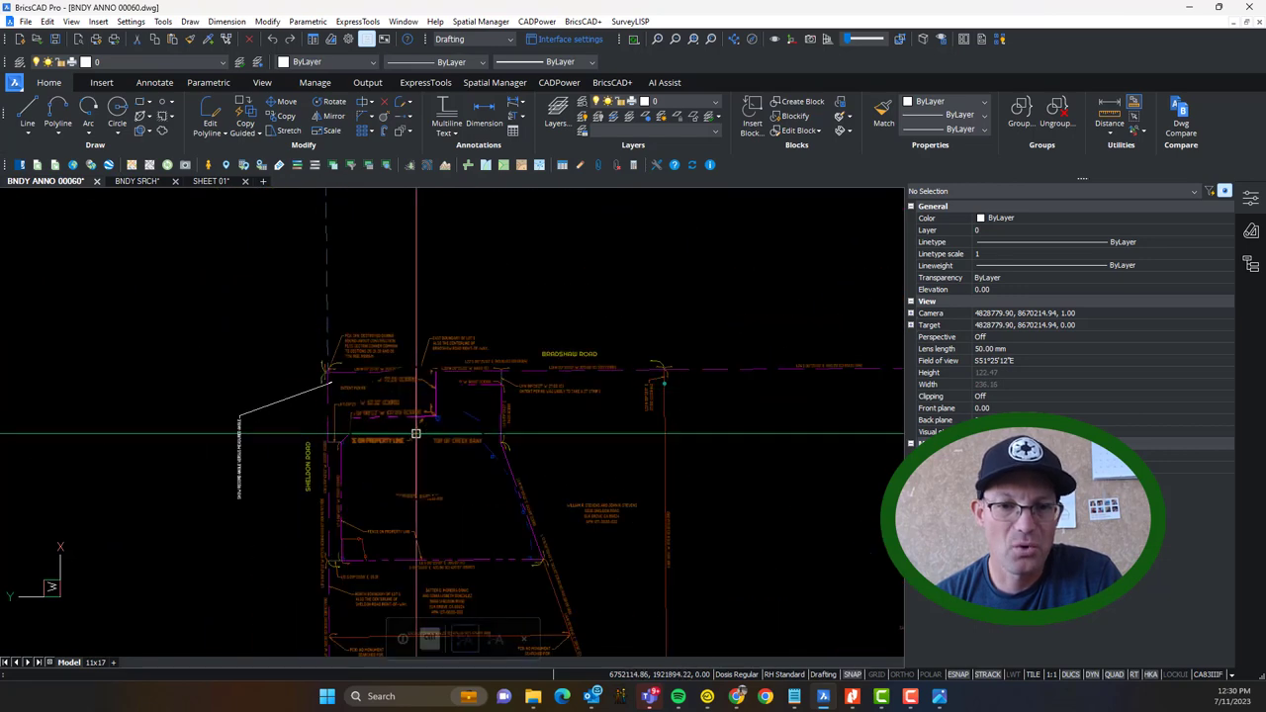
mouse_move(415, 433)
middle_mouse_down()
mouse_move(480, 331)
mouse_move(455, 288)
middle_mouse_up()
mouse_move(545, 410)
middle_mouse_down()
mouse_move(569, 456)
mouse_move(467, 461)
middle_mouse_up()
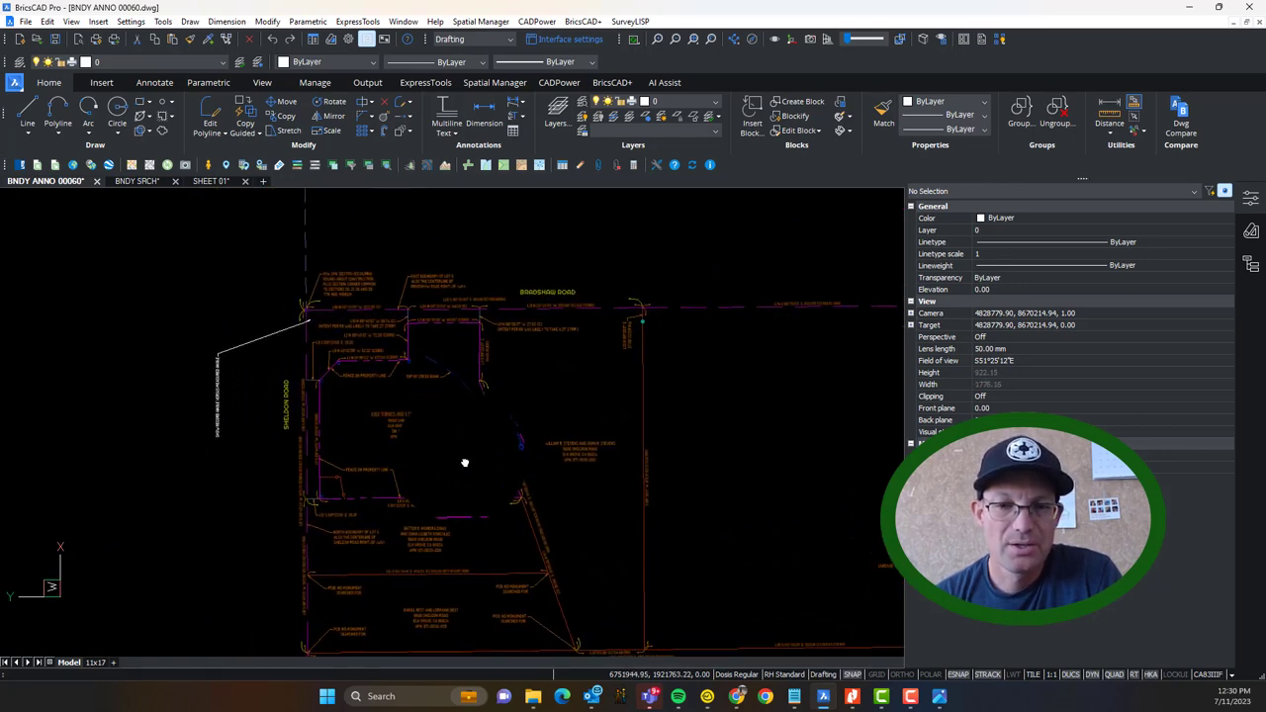
mouse_move(706, 345)
middle_mouse_down()
mouse_move(317, 328)
mouse_move(457, 328)
middle_mouse_up()
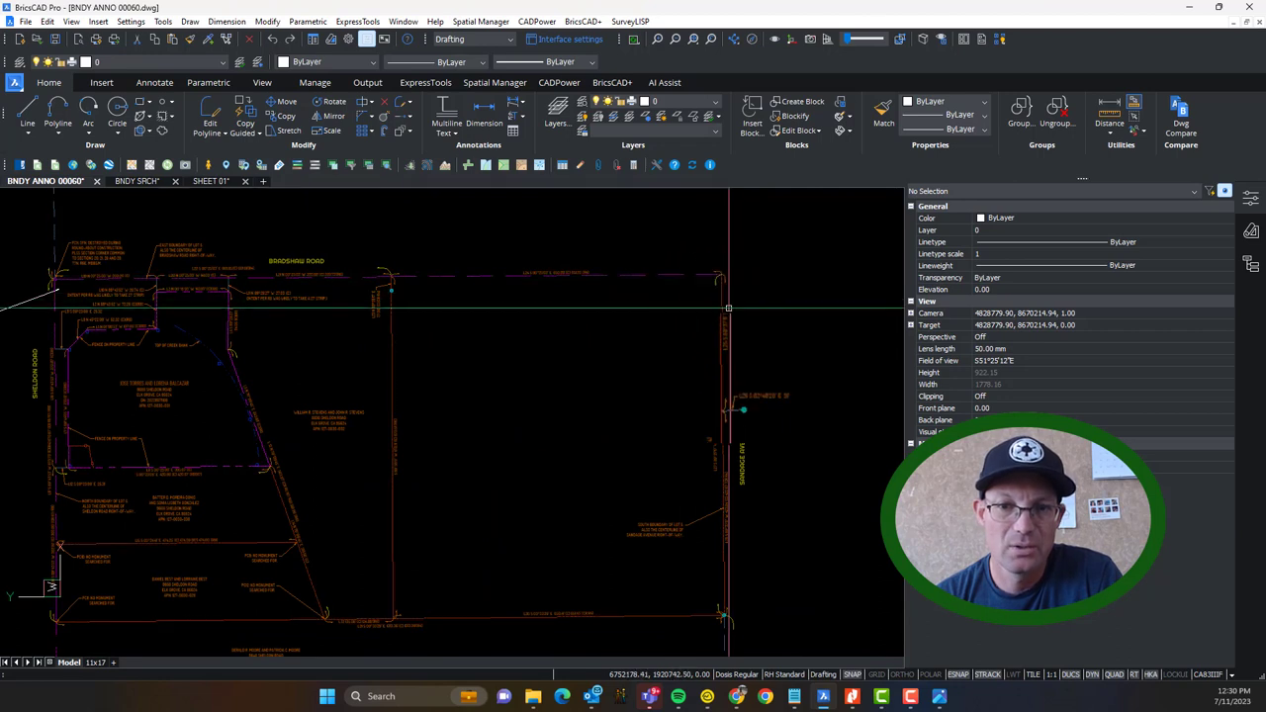
mouse_move(68, 274)
middle_mouse_down()
mouse_move(184, 285)
mouse_move(394, 269)
middle_mouse_up()
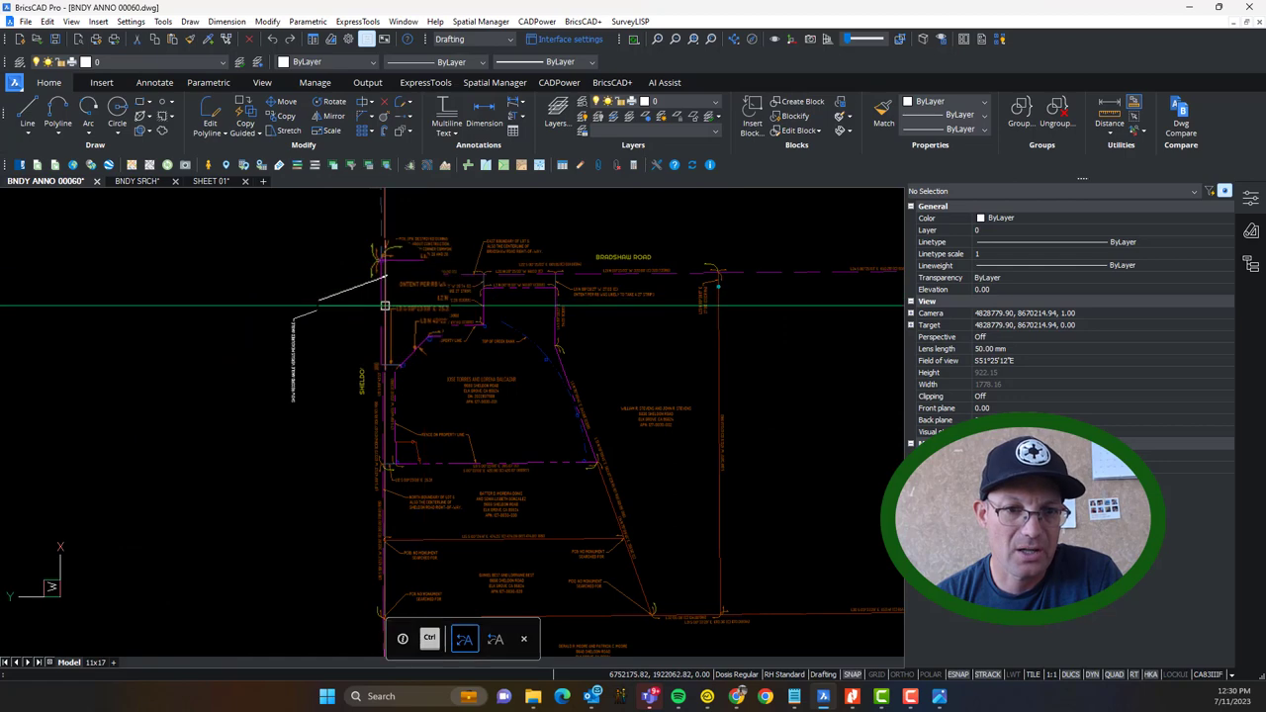
scroll(367, 313, "up", 5)
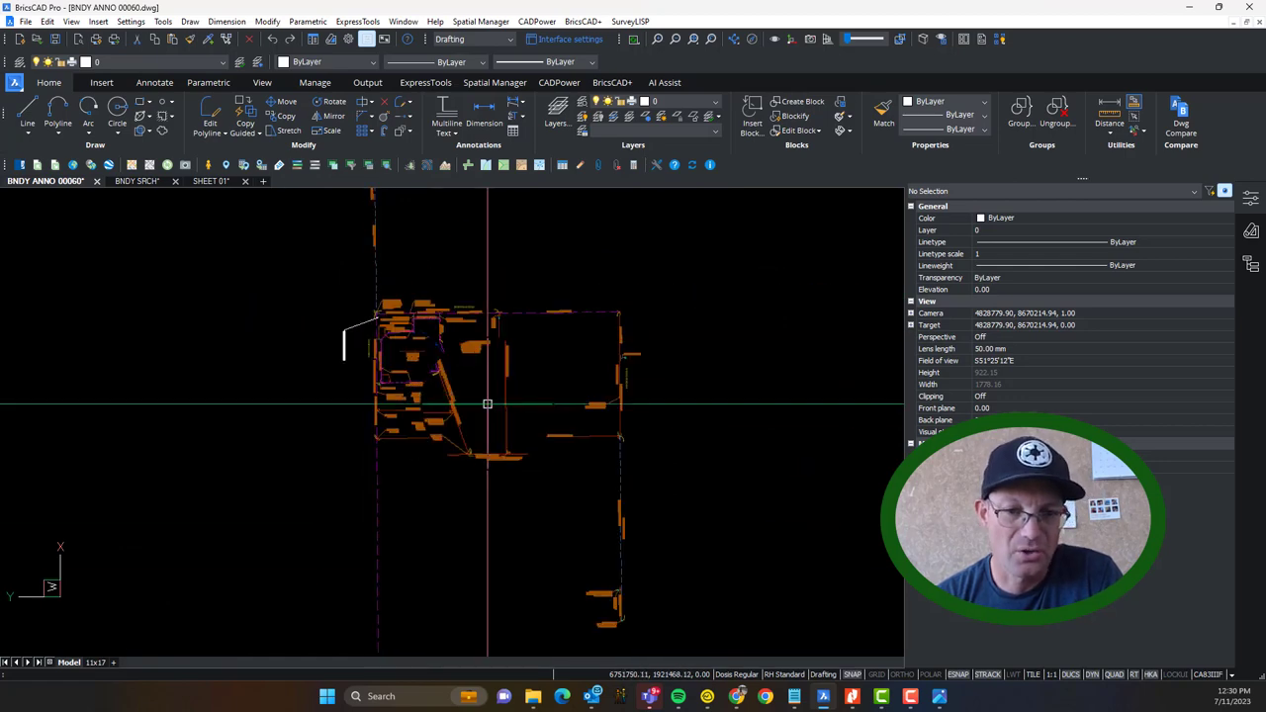
middle_click_drag(281, 261, 388, 363)
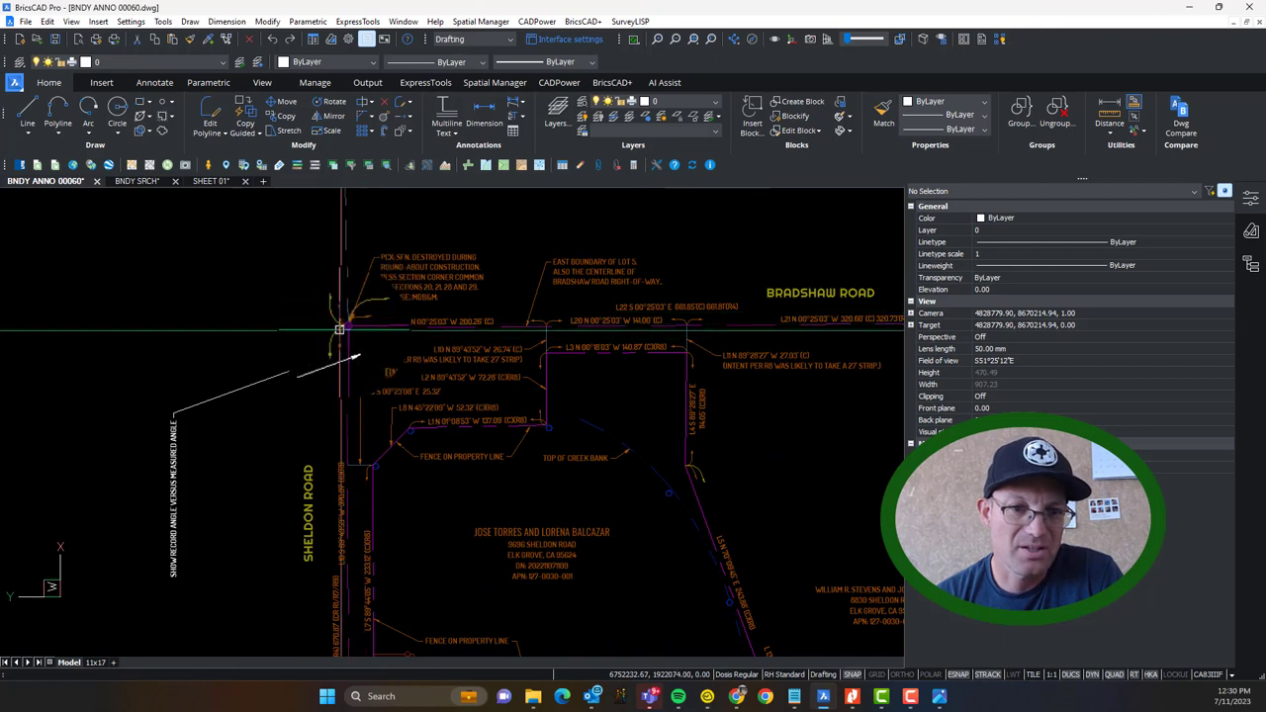
scroll(341, 328, "down", 3)
middle_click_drag(339, 410, 370, 271)
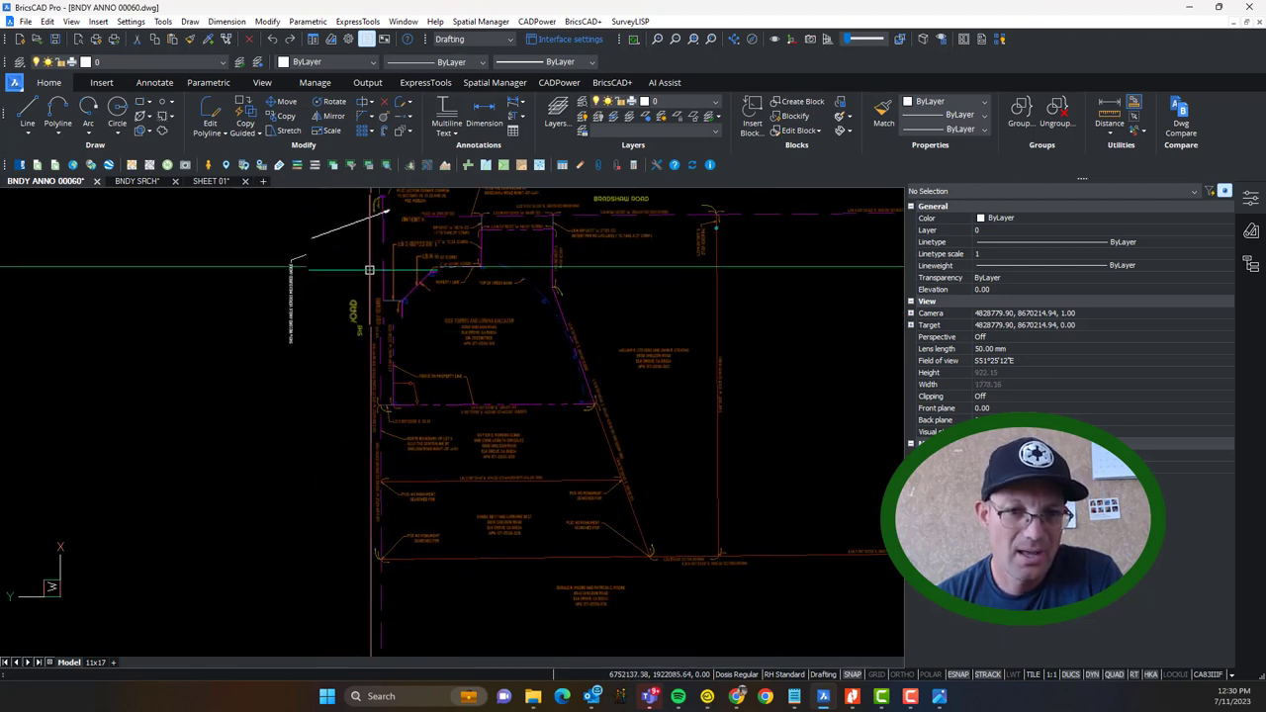
scroll(399, 318, "down", 3)
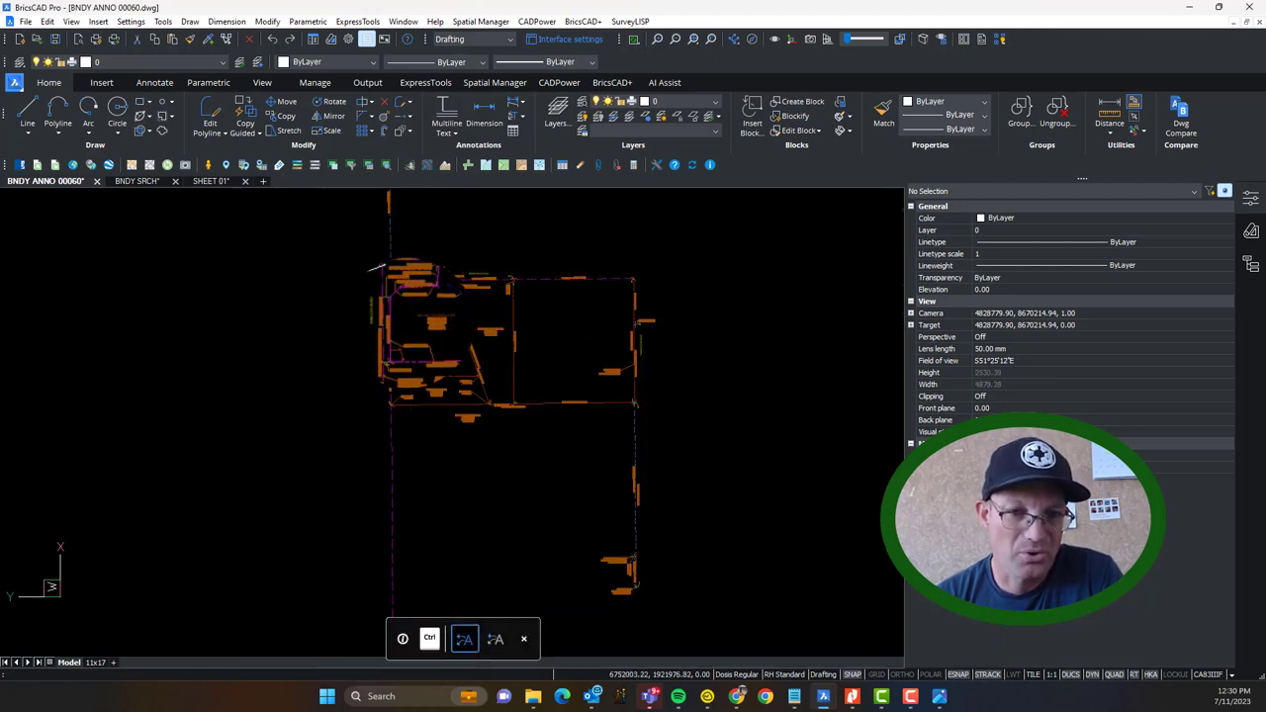
scroll(398, 301, "up", 1)
scroll(399, 225, "down", 2)
scroll(388, 269, "up", 4)
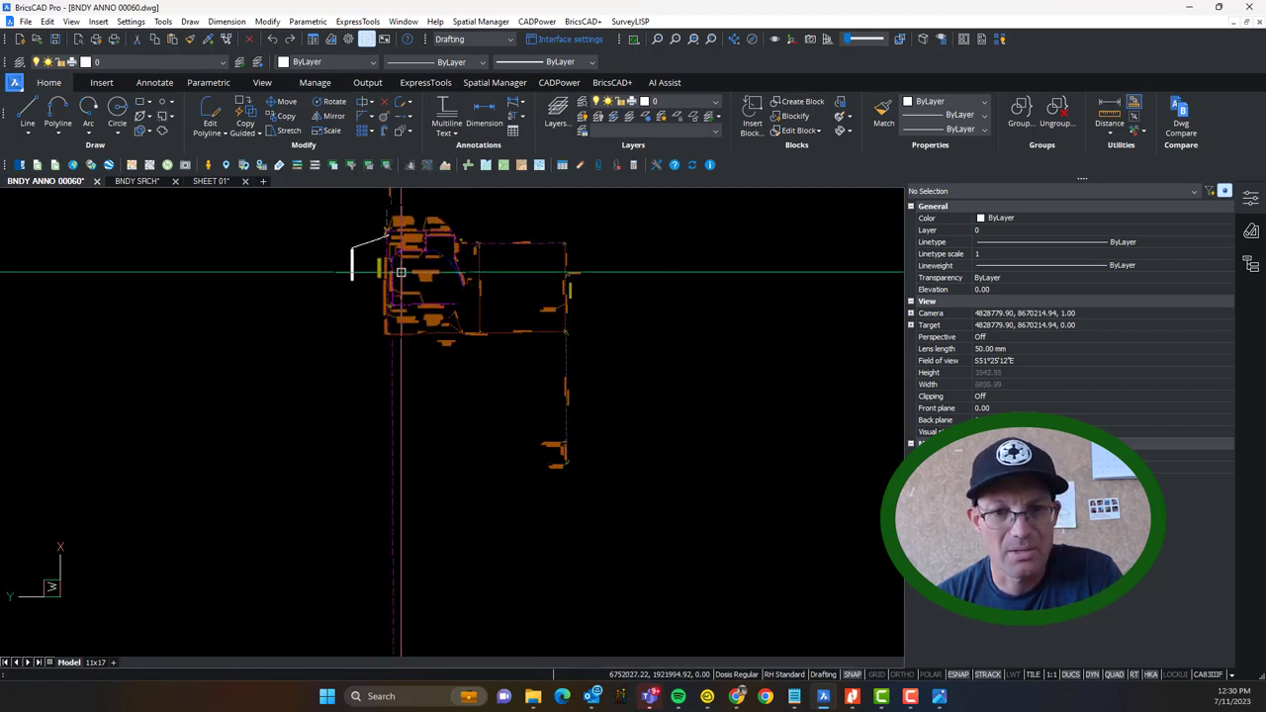
middle_click_drag(632, 299, 502, 443)
scroll(325, 453, "up", 4)
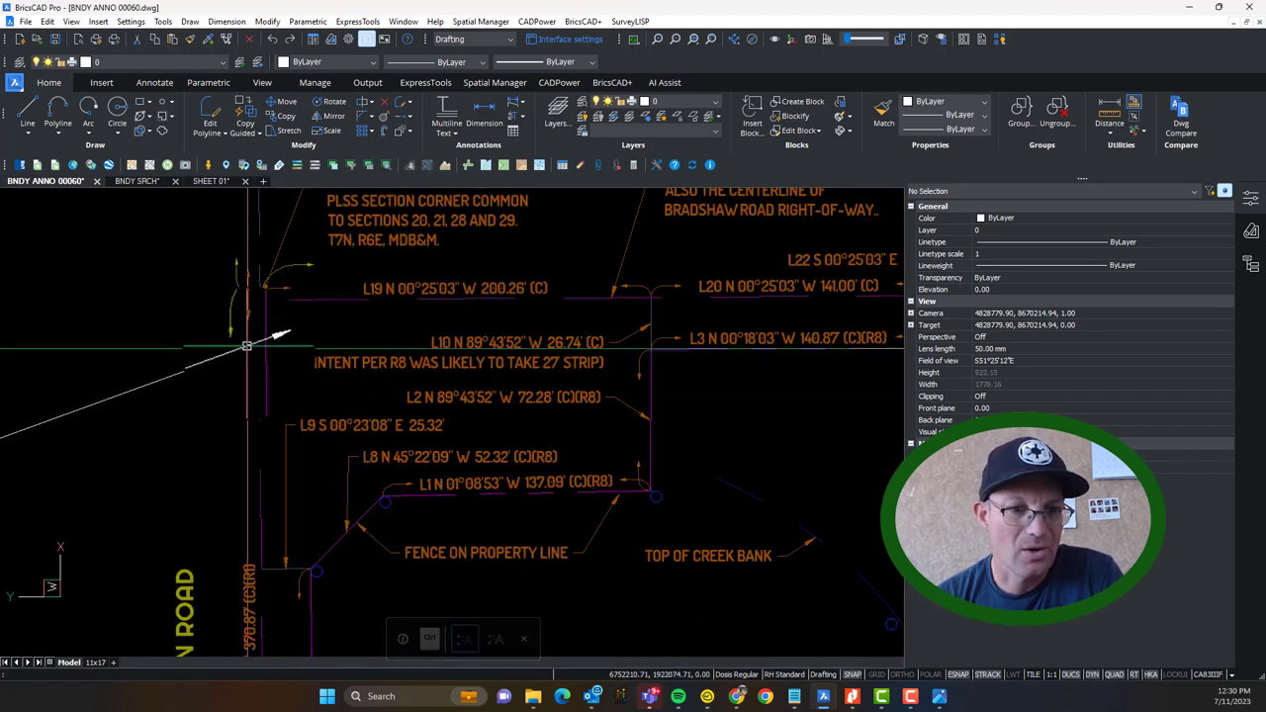
Step: Pull the arrowhead of the "SHOW RECORD ANGLE VERSUS MEASURED ANGLE" leader away from the Sheldon Road line into the empty space beside it
mouse_move(295, 343)
middle_mouse_down()
mouse_move(286, 359)
mouse_move(561, 250)
mouse_move(684, 158)
middle_mouse_up()
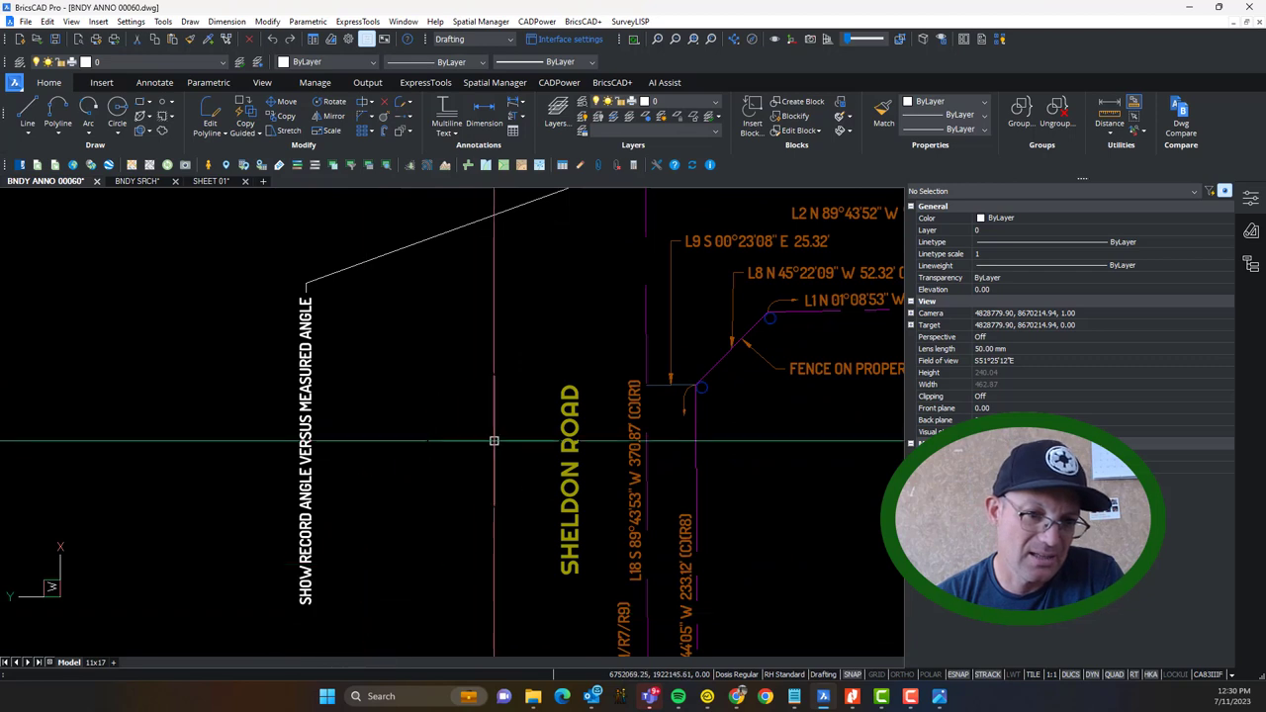
middle_click_drag(494, 441, 325, 591)
middle_click_drag(504, 367, 451, 394)
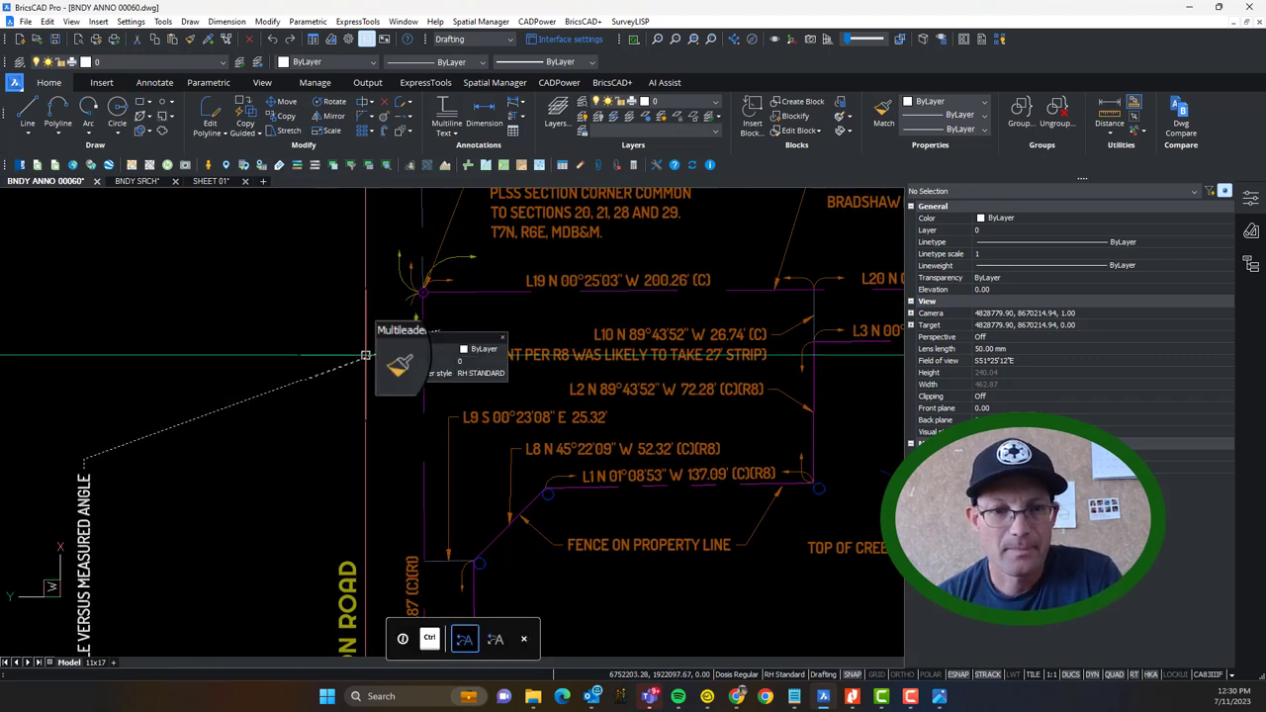
left_click(435, 332)
left_click(440, 331)
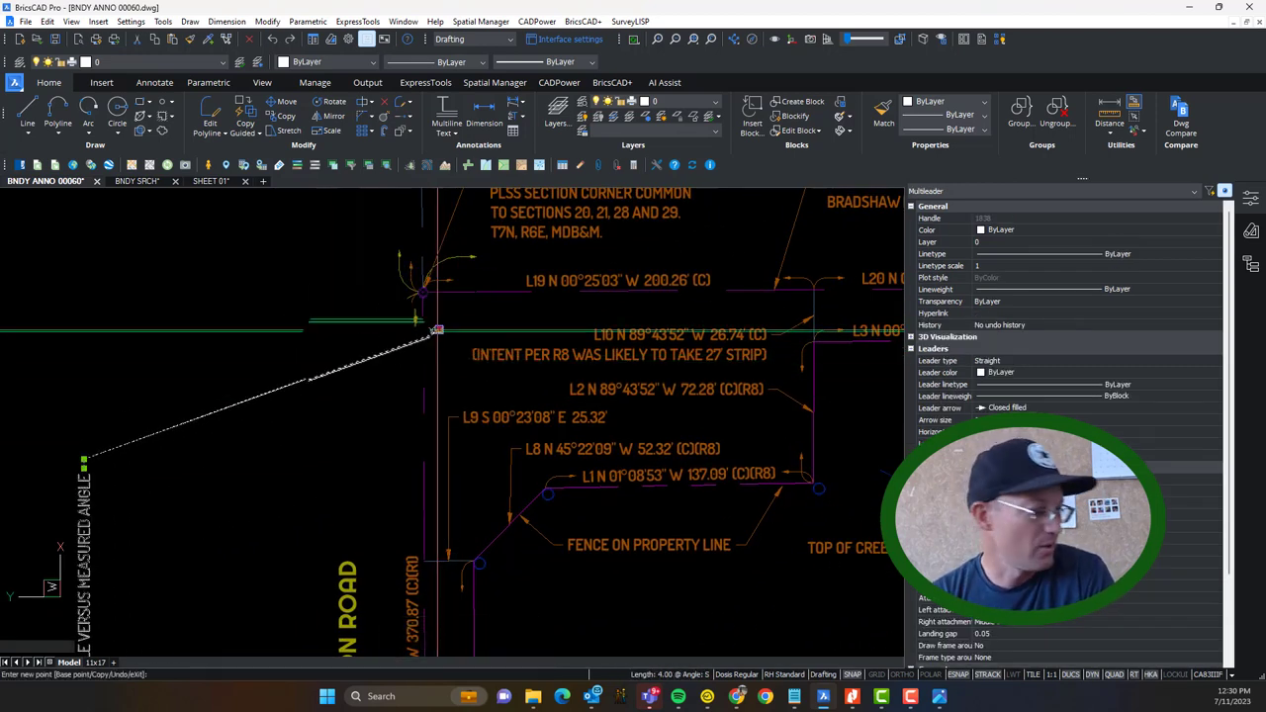
key("Escape")
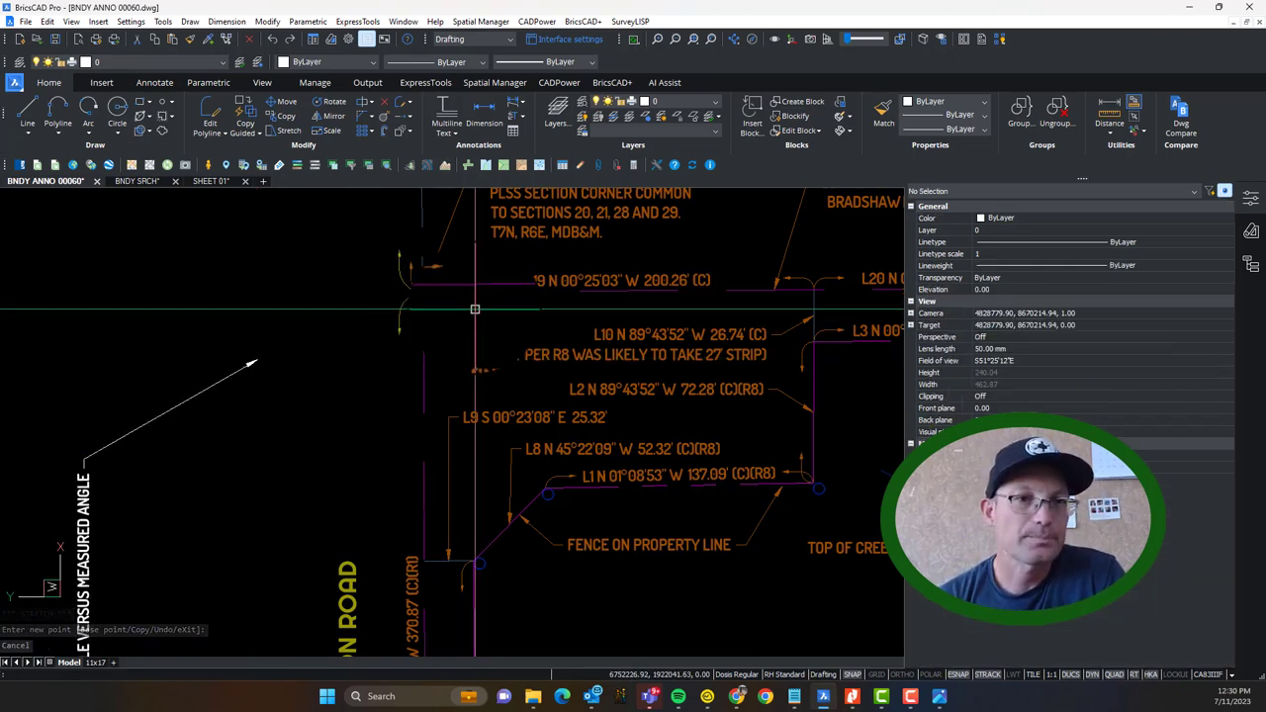
Step: Place an angular dimension between line L19 and the Sheldon Road line at the section corner, with its arc inside the corner
left_click(230, 22)
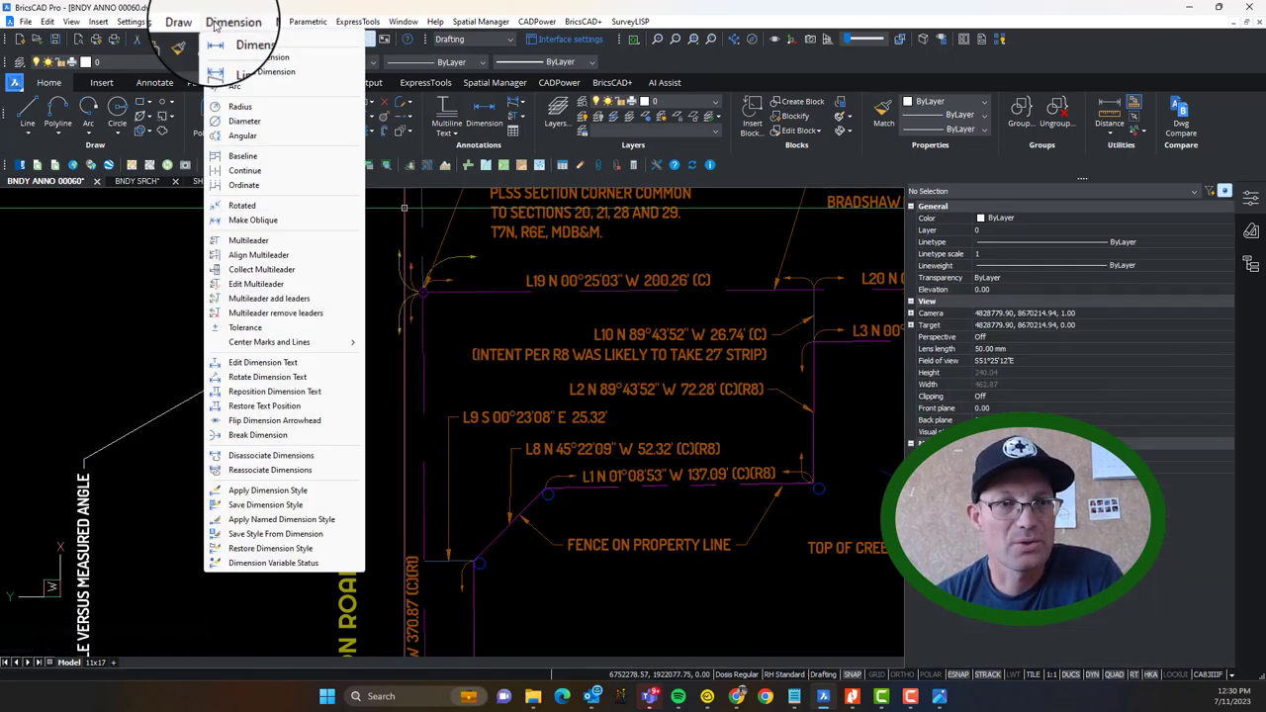
left_click(236, 142)
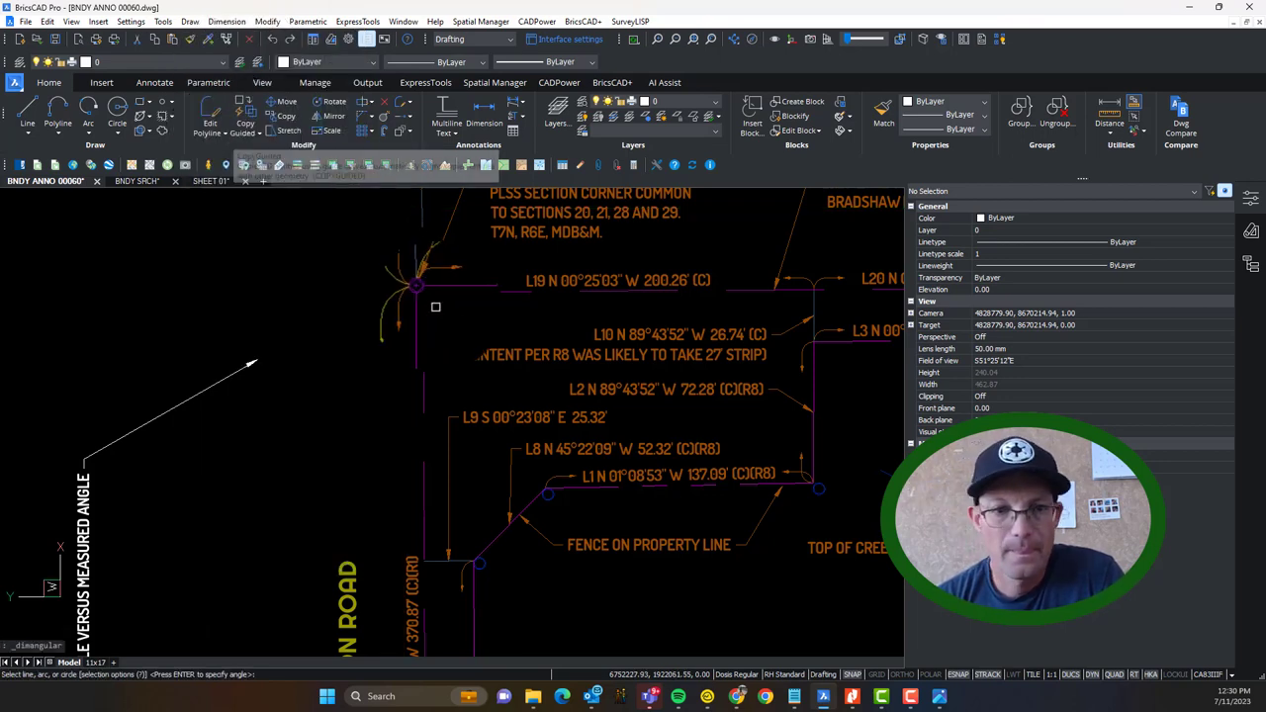
left_click(458, 292)
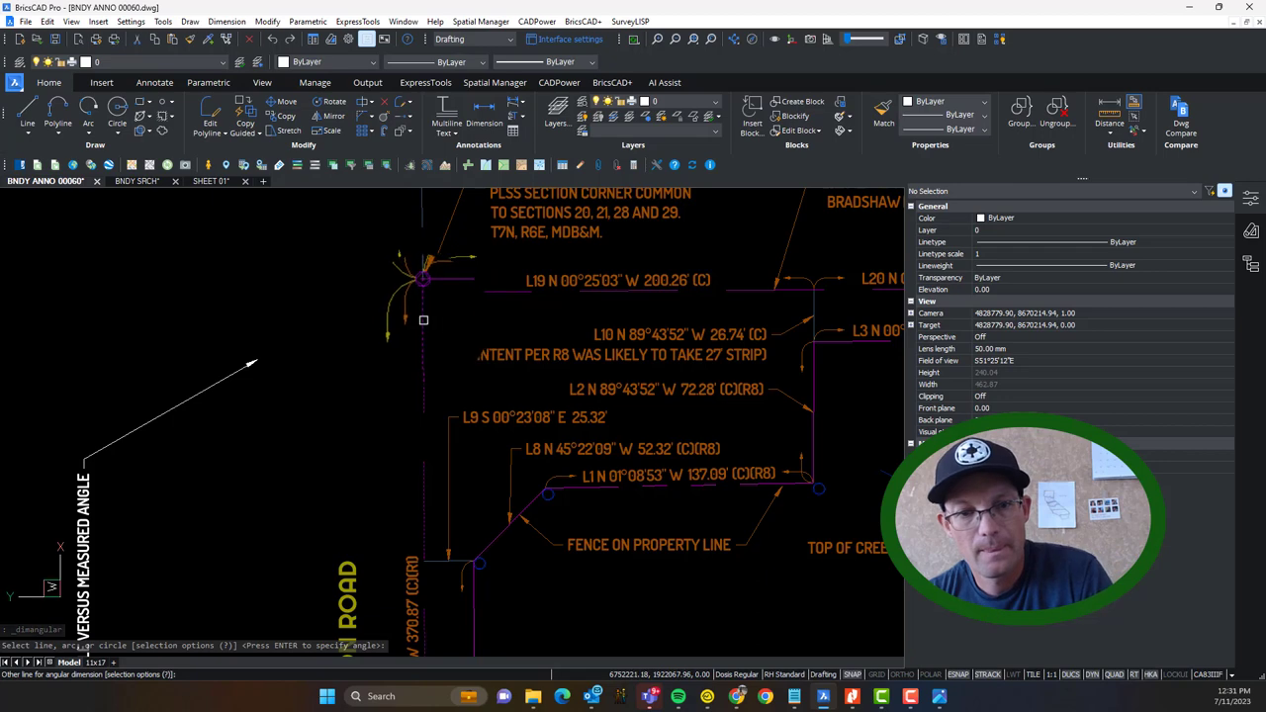
left_click(424, 321)
scroll(460, 315, "up", 3)
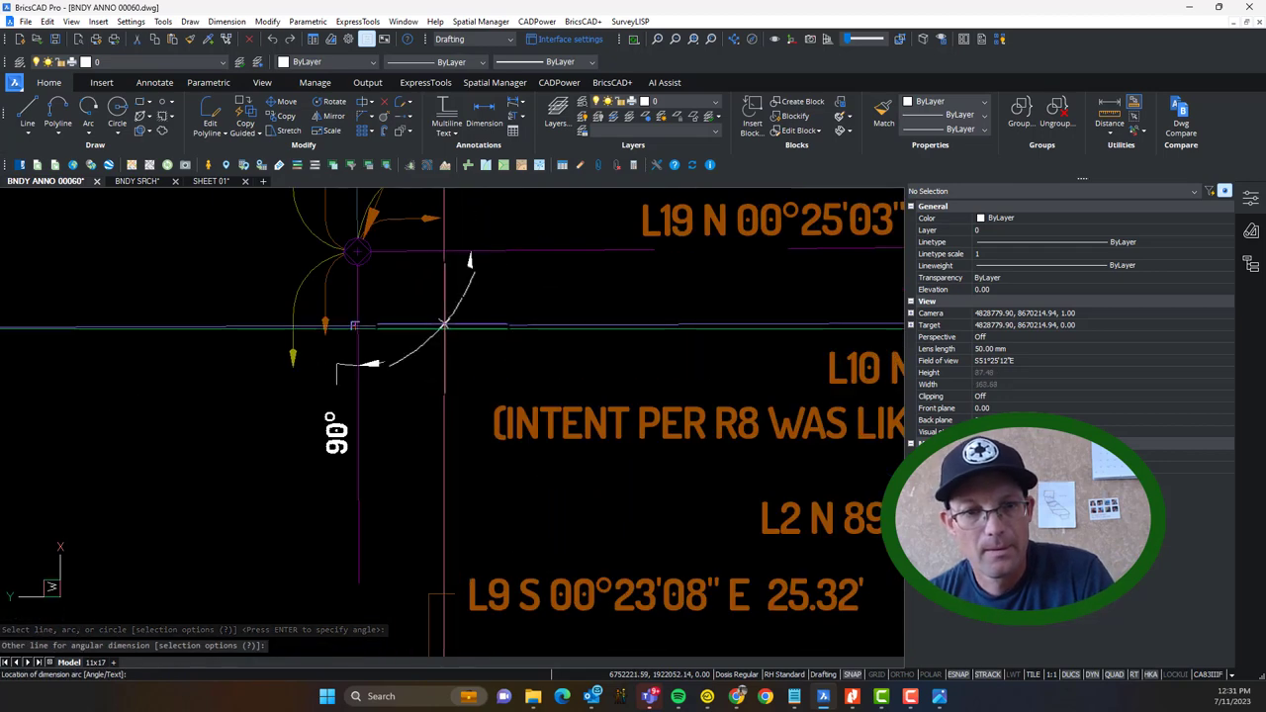
left_click(460, 322)
key("Escape")
Step: Place the section corner's angular dimension and display its angle in degrees, minutes and seconds with precision 0d00'00.0"
left_click(450, 351)
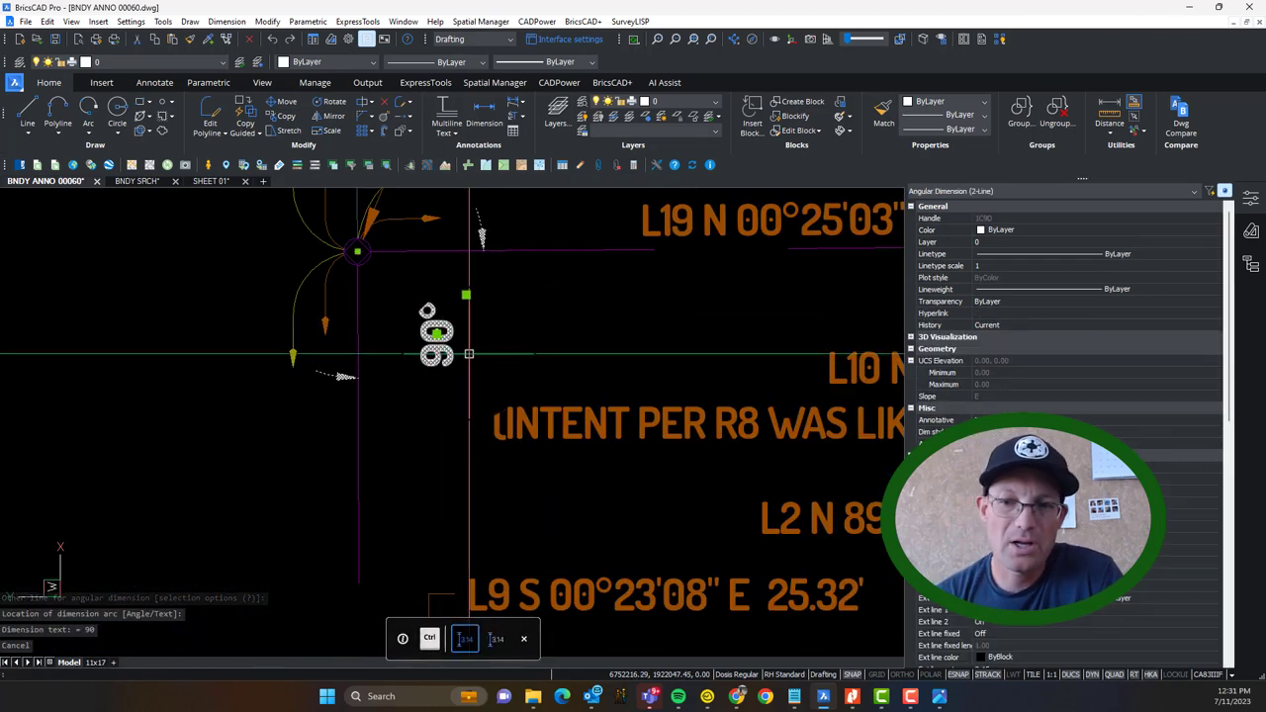
scroll(1074, 367, "down", 10)
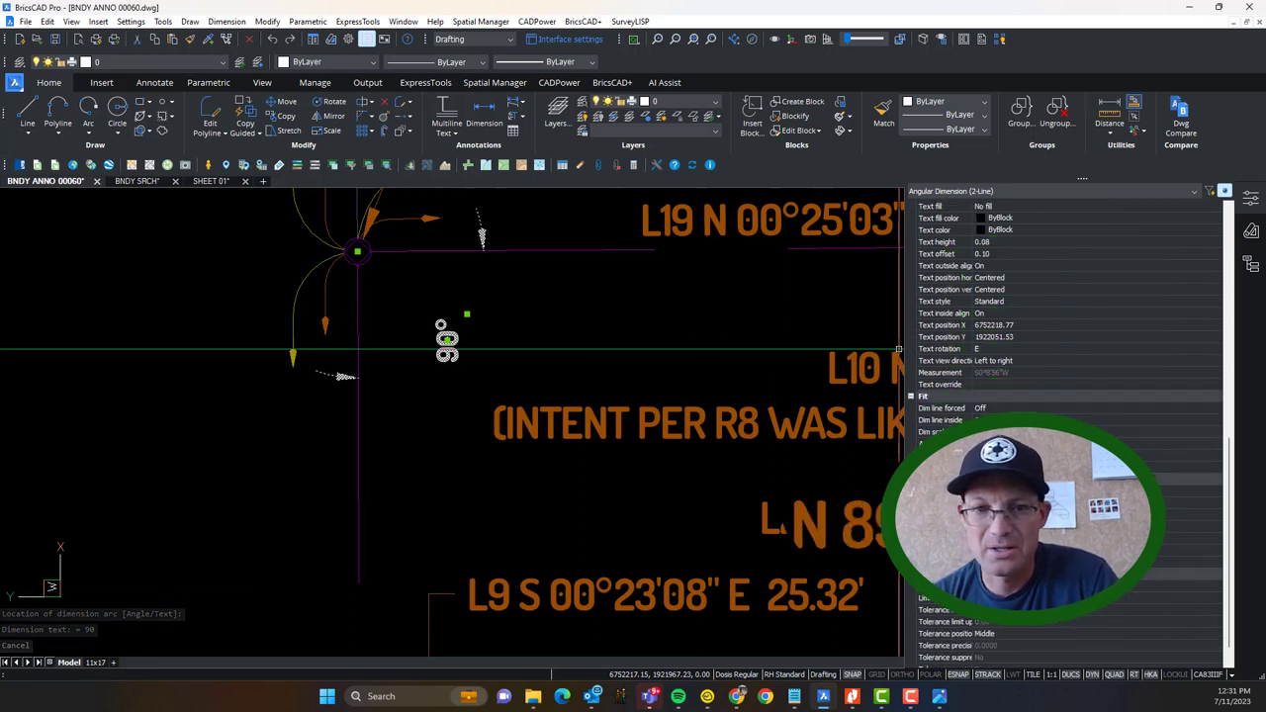
scroll(950, 465, "down", 1)
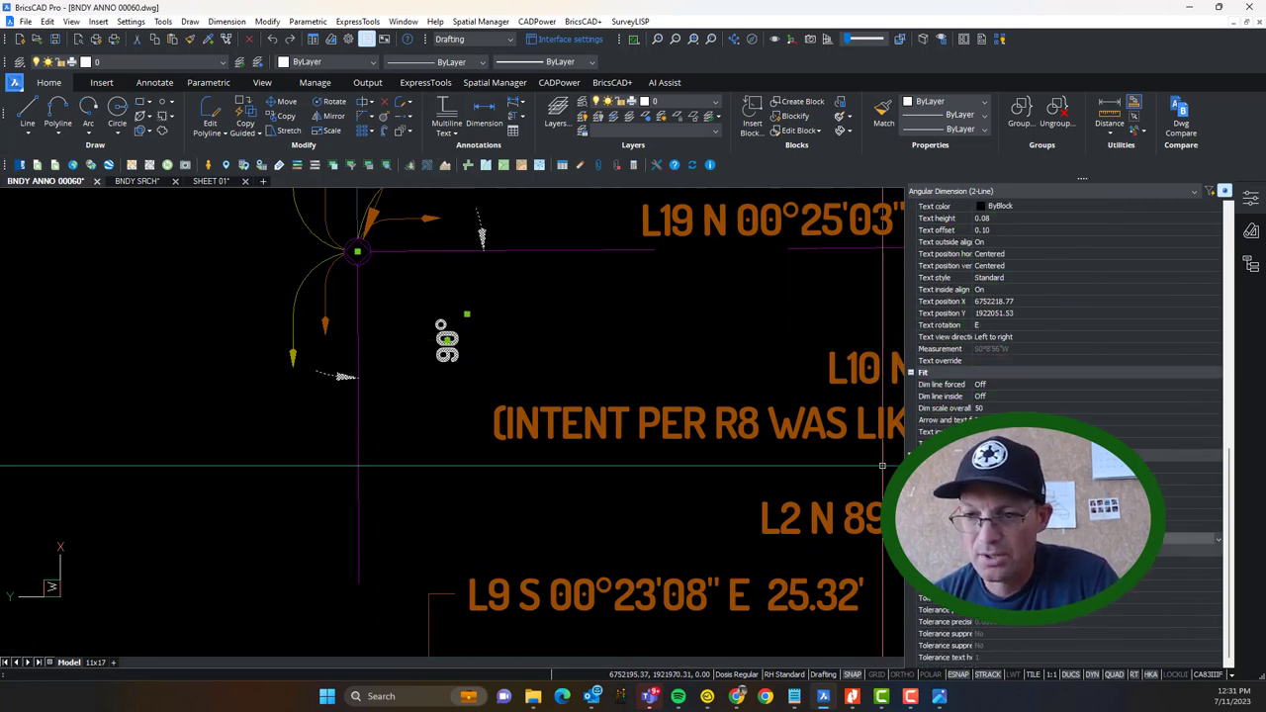
left_click(1049, 539)
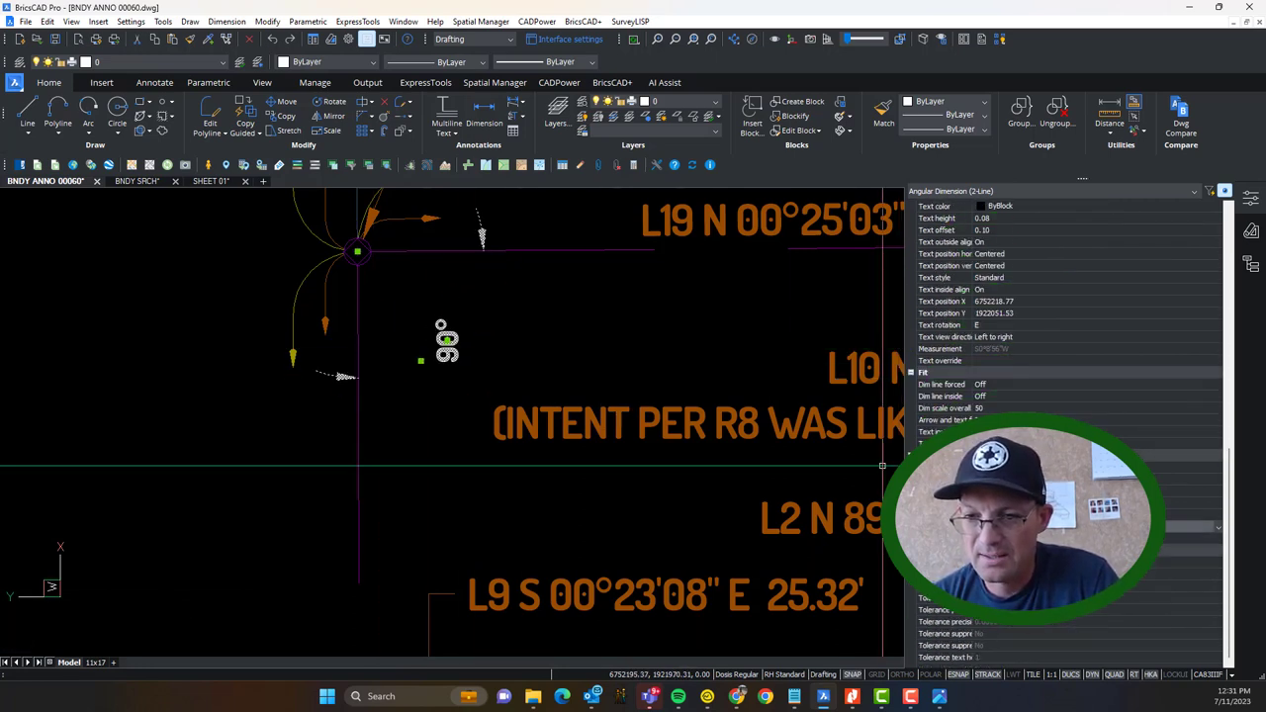
left_click(1068, 528)
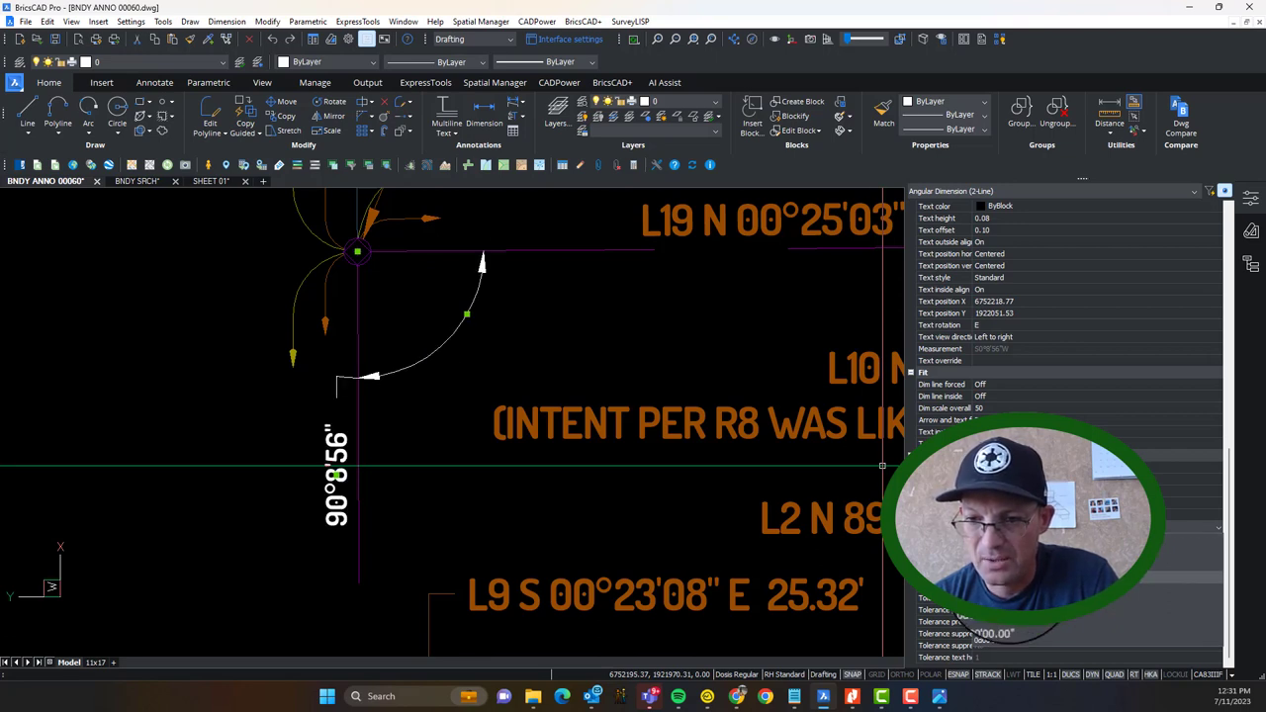
left_click(1007, 578)
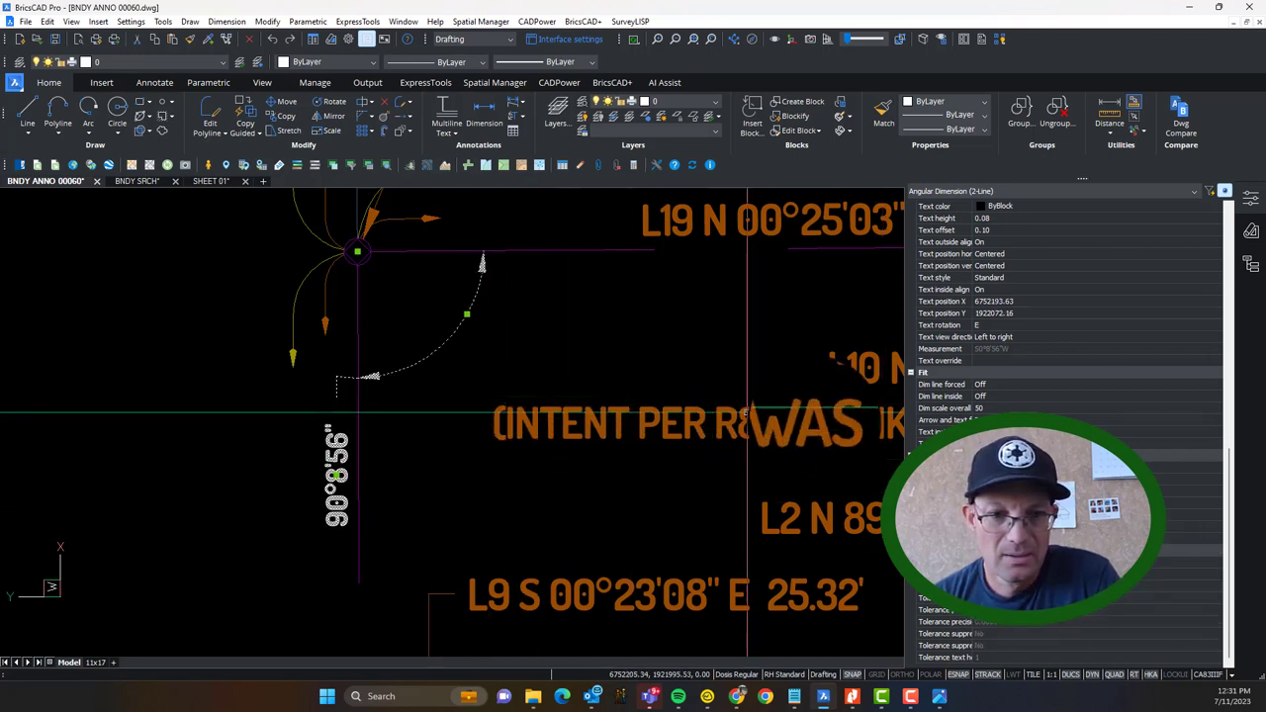
left_click(1049, 528)
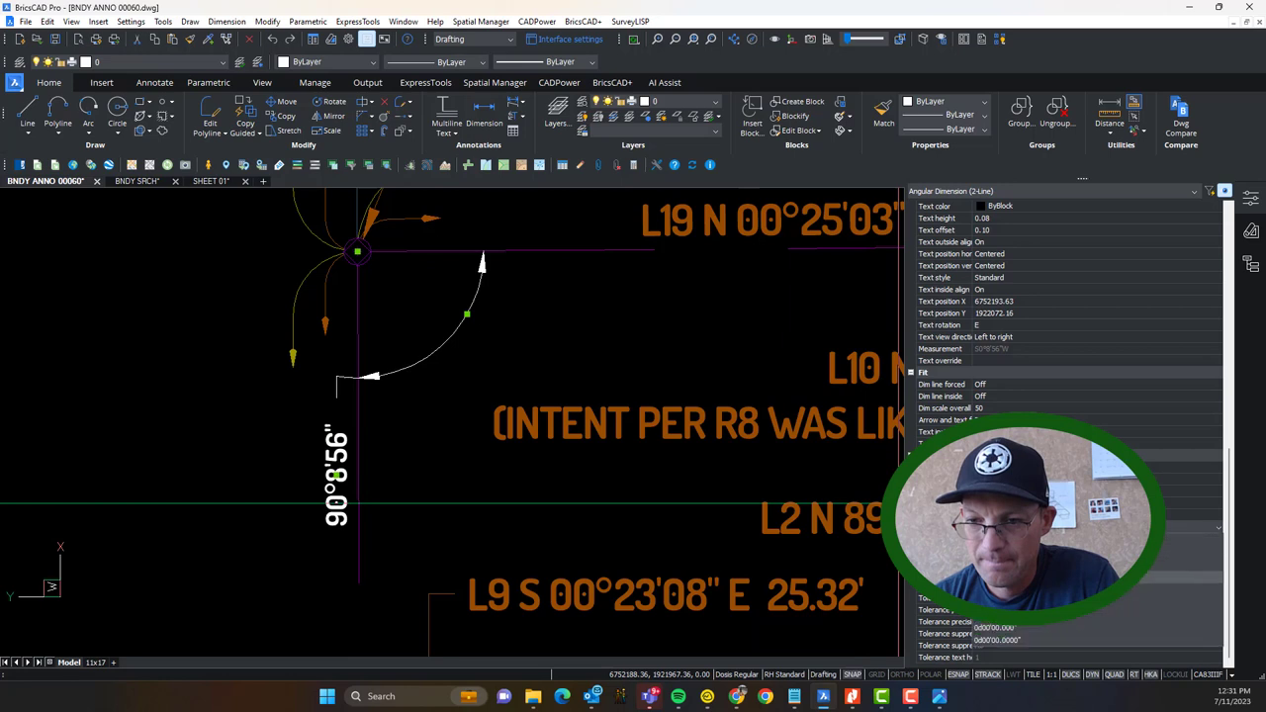
left_click(1027, 603)
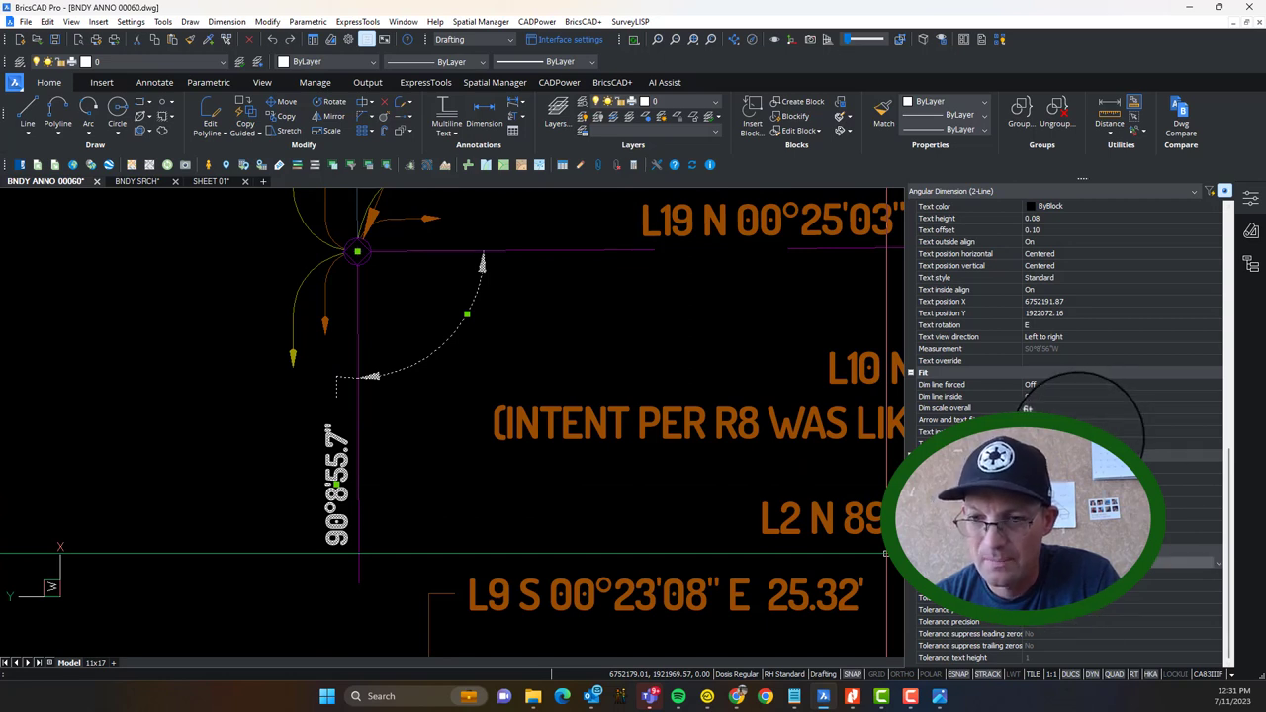
Step: Override the section corner dimension's text with HRA 90%%D08'56"
left_click(1055, 360)
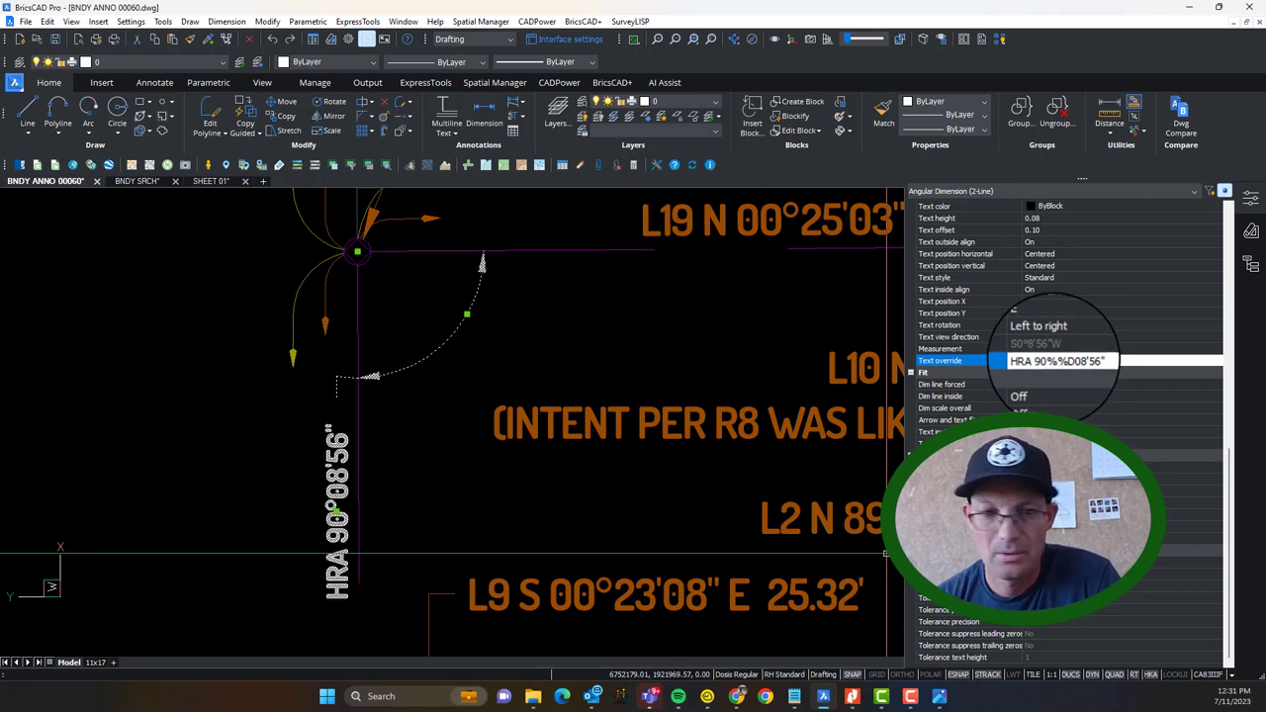
left_click(336, 675)
key("Escape")
Step: Move the HRA 90°08'56" dimension text inside the corner, widening its arc between line L19 and the Sheldon Road line
left_click(341, 480)
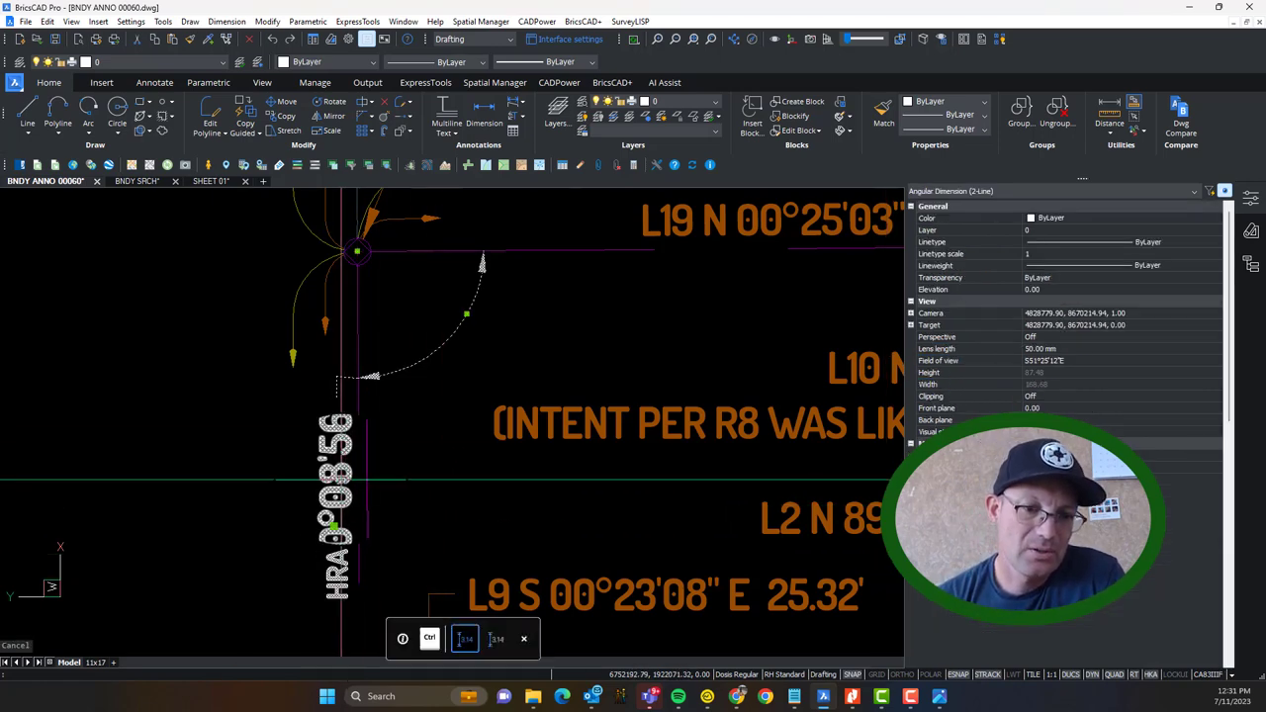
left_click(341, 482)
left_click(337, 510)
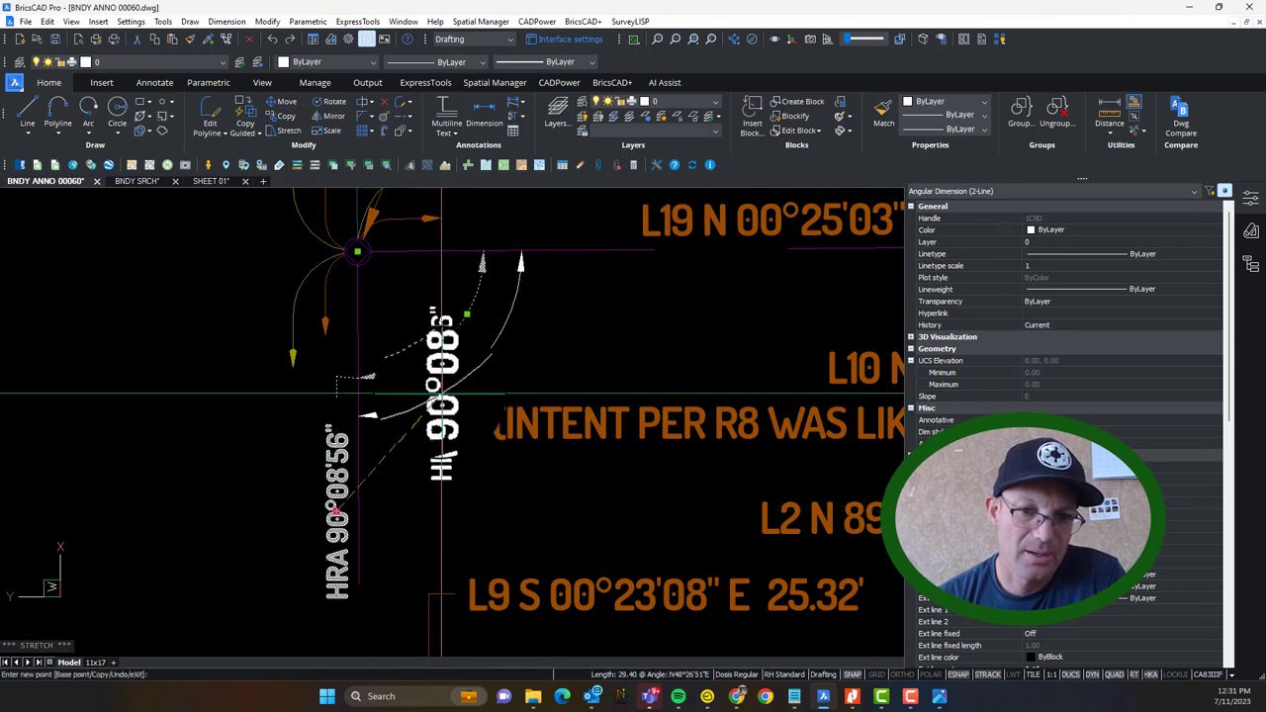
left_click(441, 394)
key("Escape")
Step: Put the section corner's angular dimension on layer SURVEY-BOUNDARY-TEXT
left_click(499, 333)
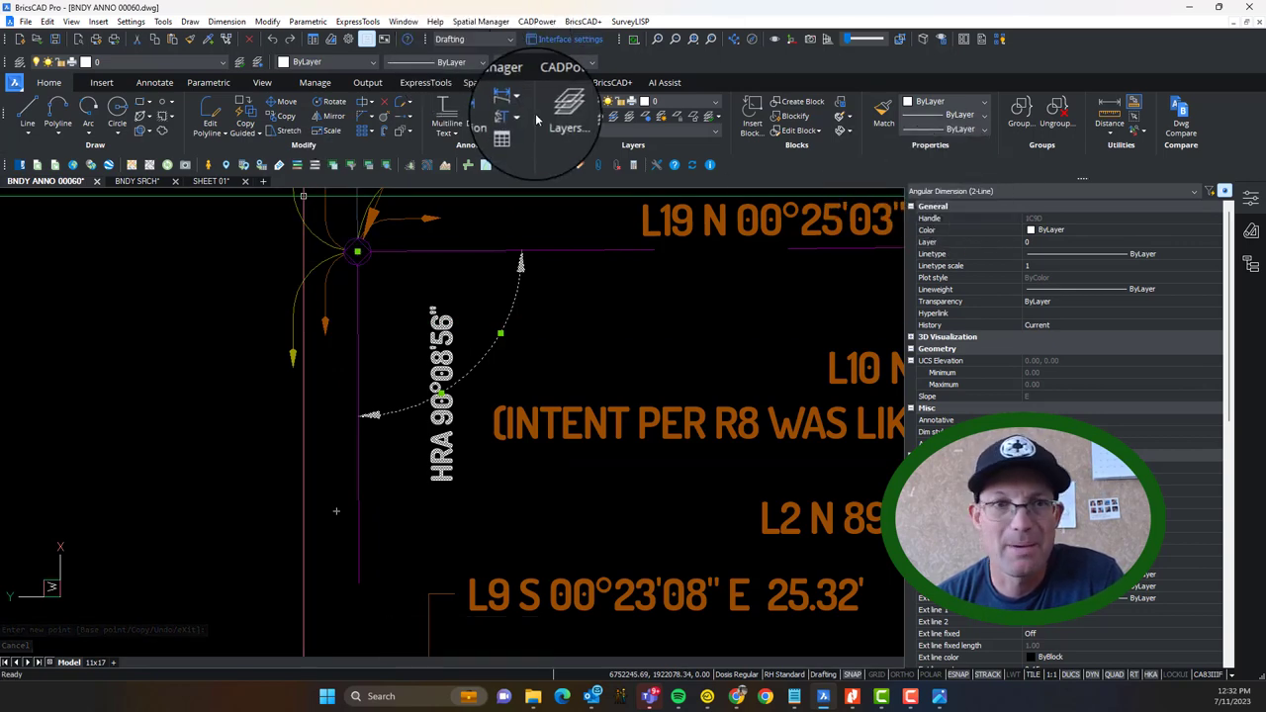
left_click(1078, 240)
left_click(1078, 240)
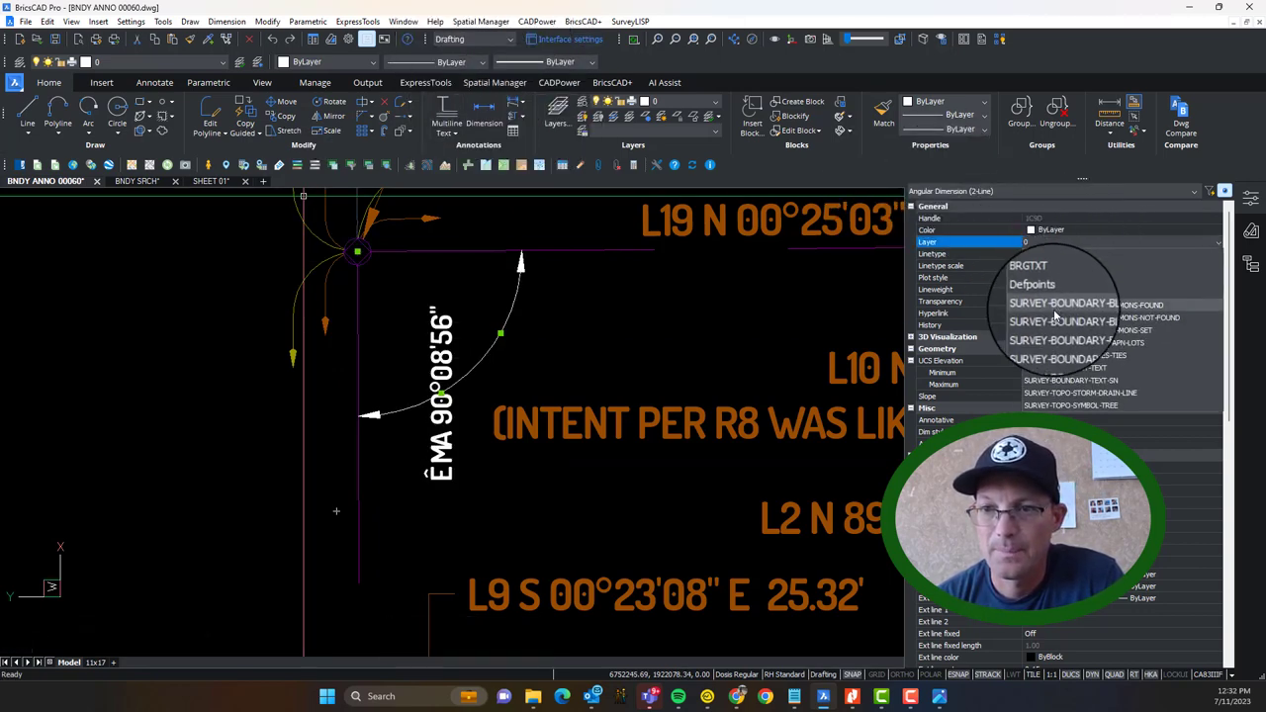
left_click(1074, 370)
key("Escape")
scroll(460, 388, "down", 3)
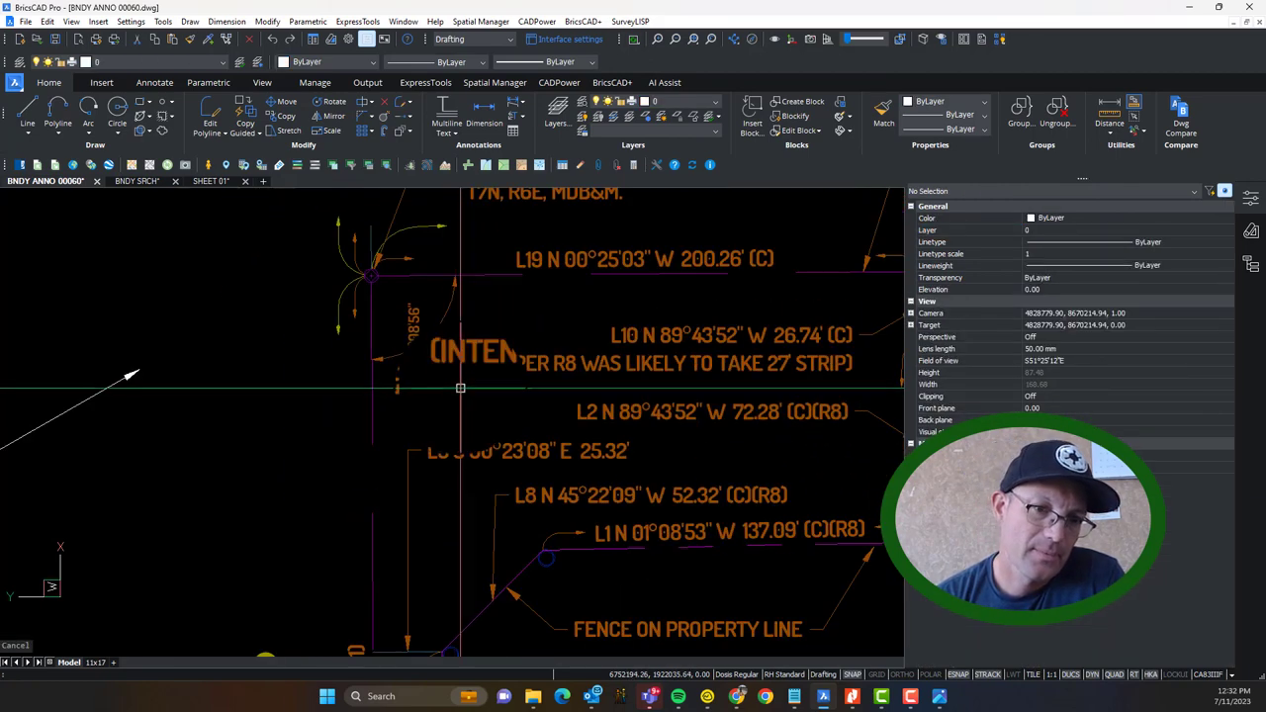
Step: Pull the angular dimension's text and arc slightly closer to the section corner
left_click(427, 394)
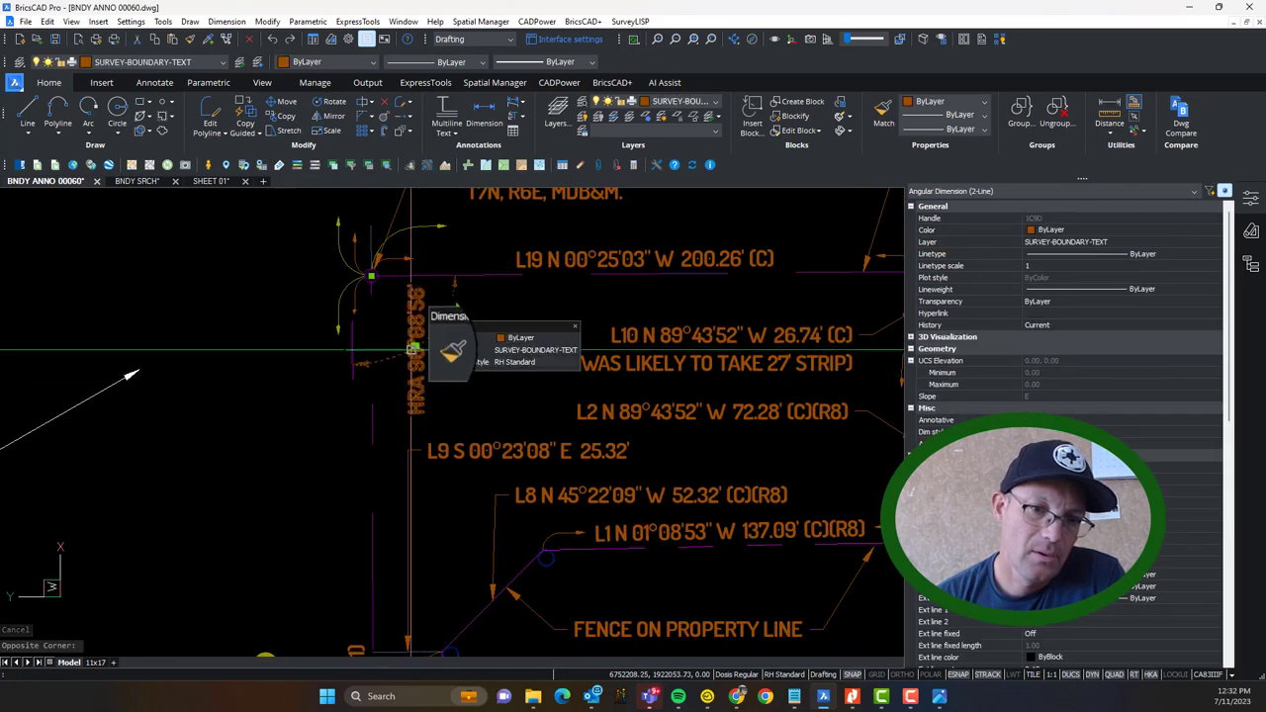
left_click(413, 386)
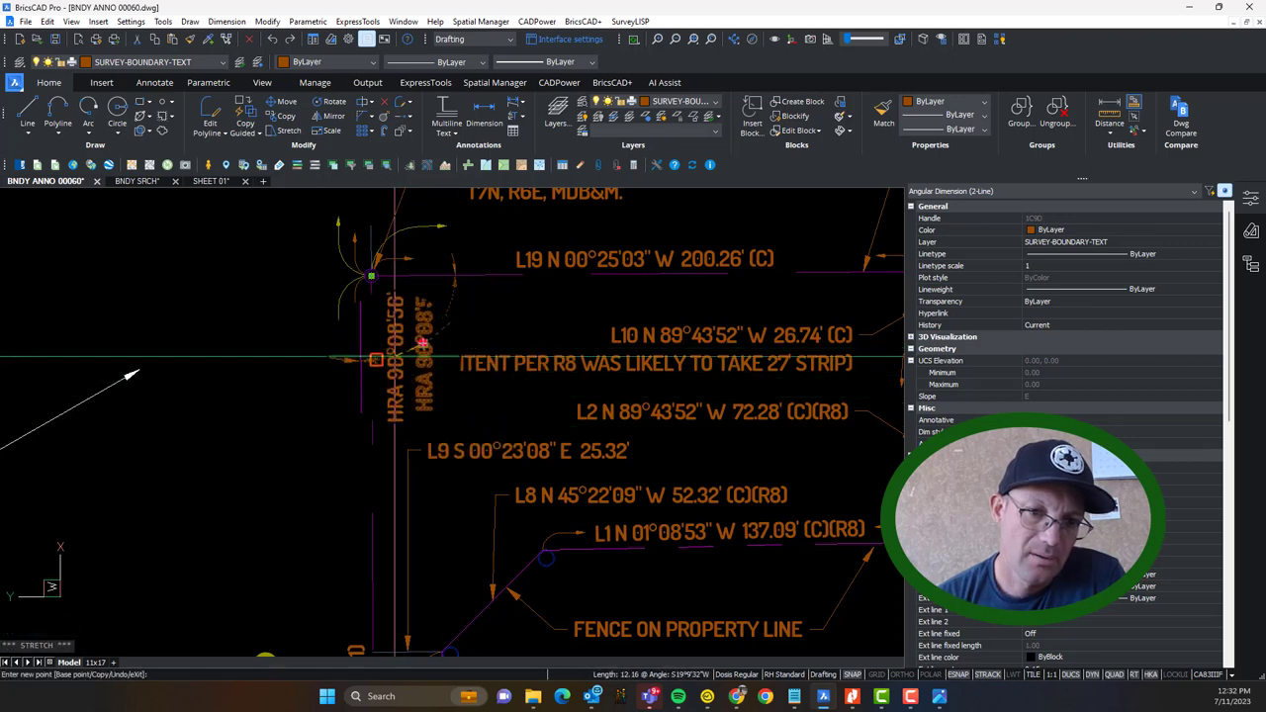
scroll(396, 356, "up", 3)
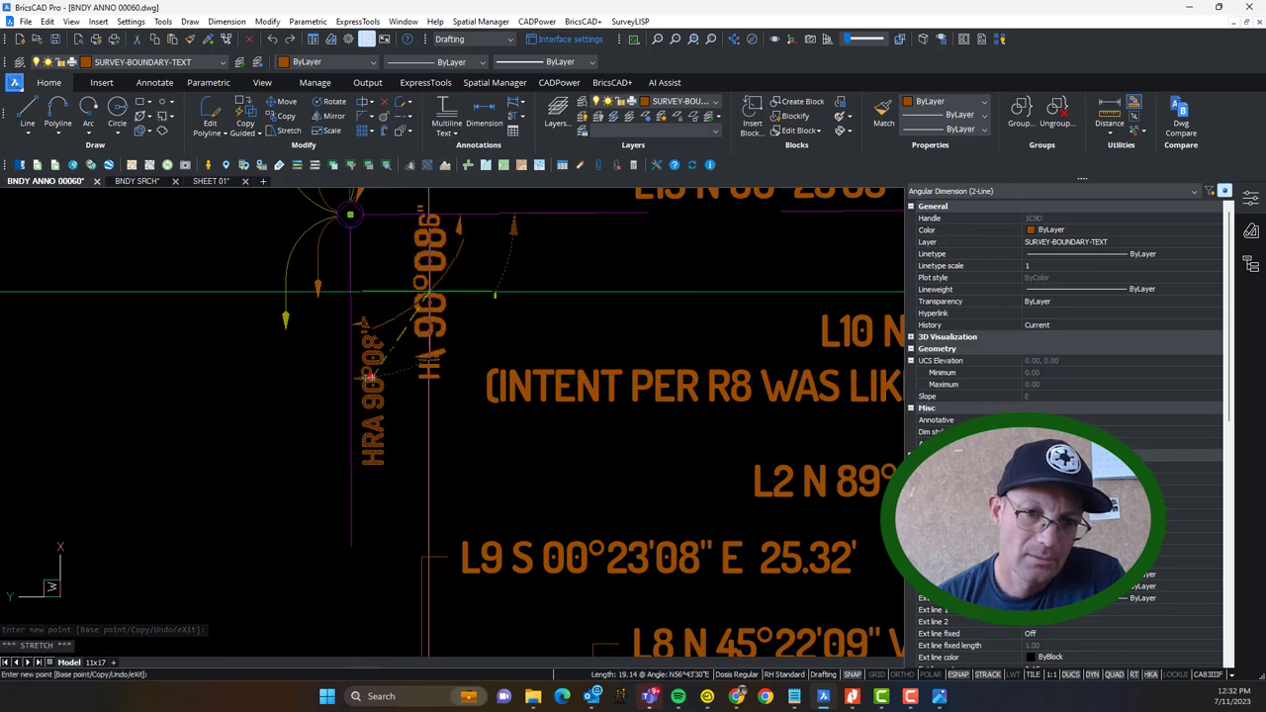
key("Escape")
key("Escape")
scroll(456, 346, "down", 4)
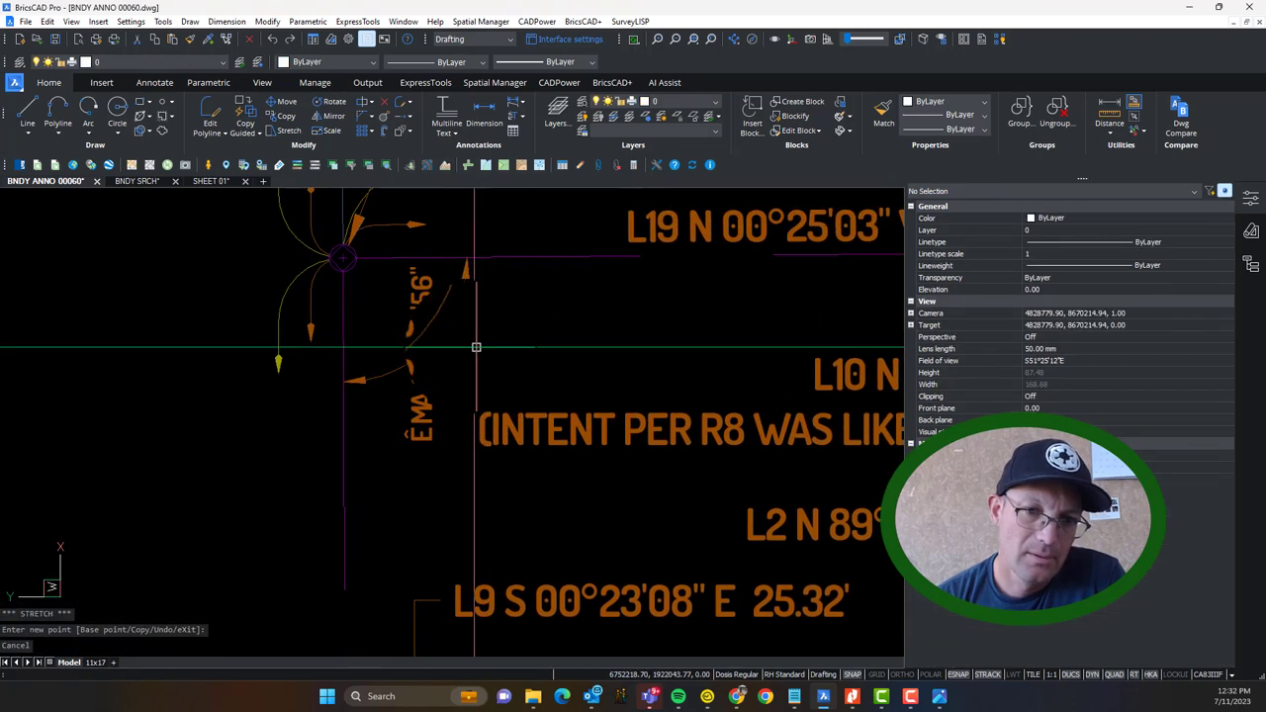
Step: Move the HRA angle text outside the corner, across the Sheldon Road line, leaving the arc open inside the corner
left_click(416, 382)
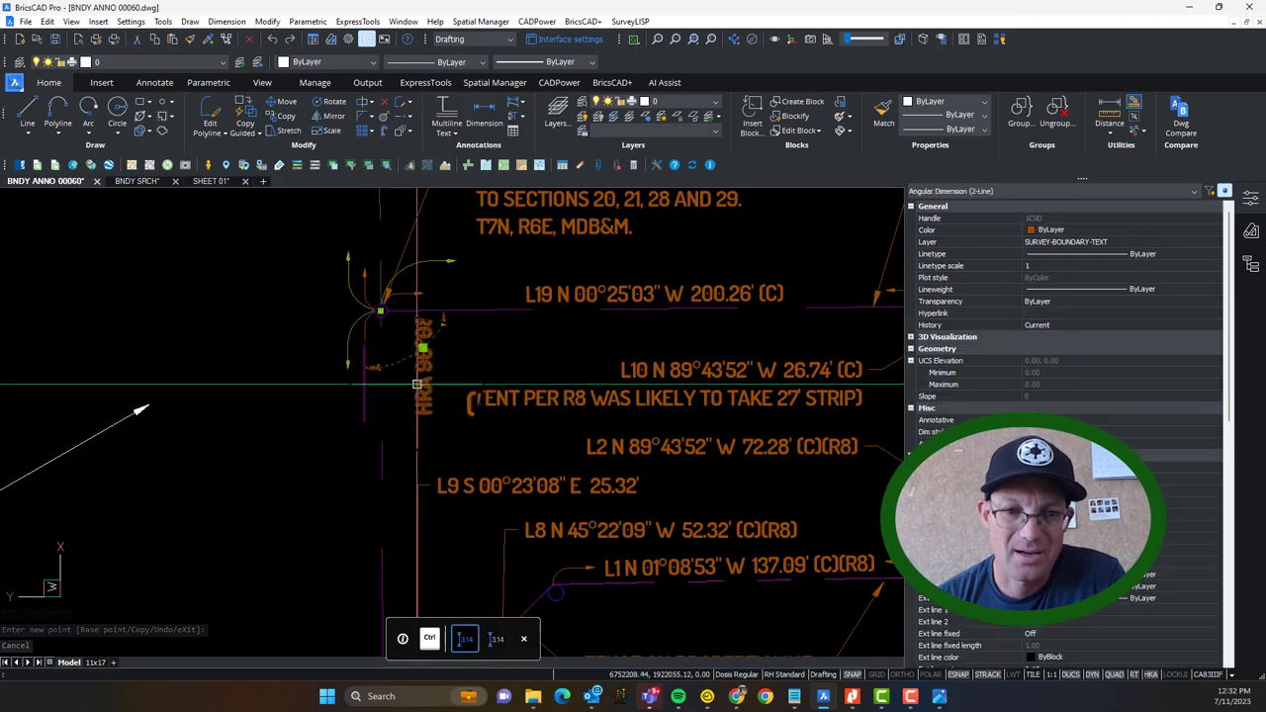
scroll(417, 376, "up", 3)
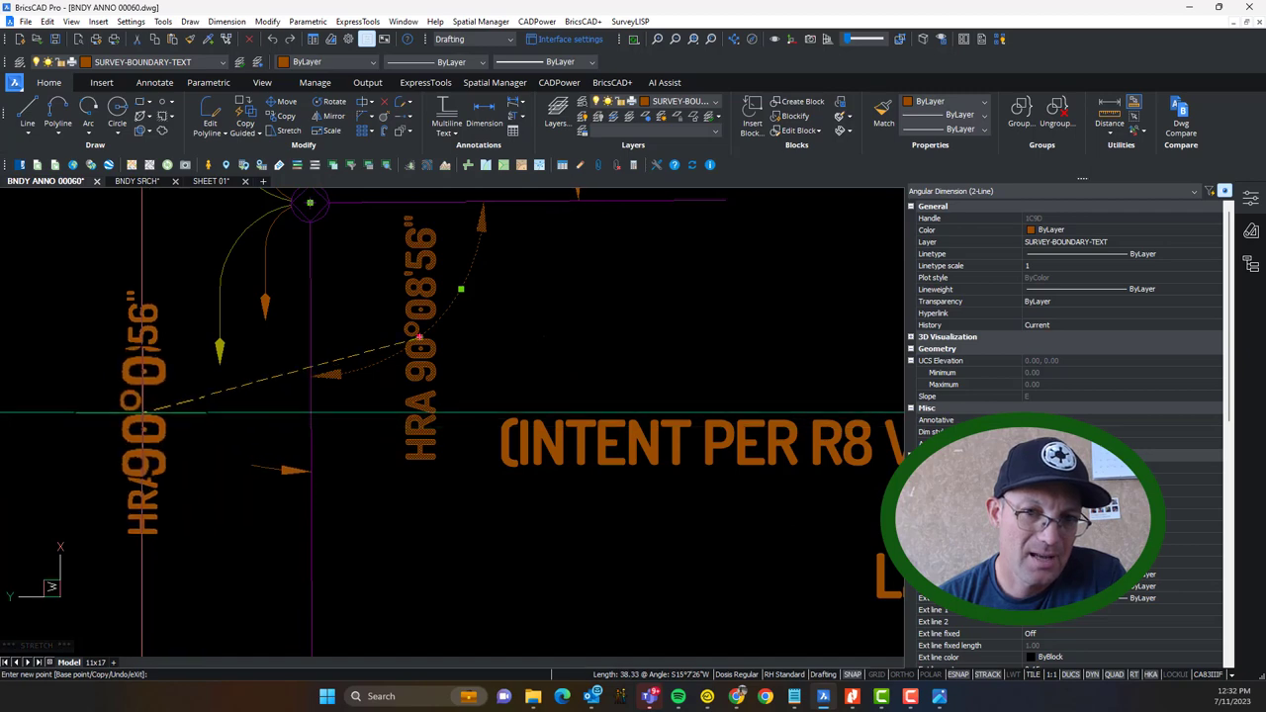
left_click(419, 337)
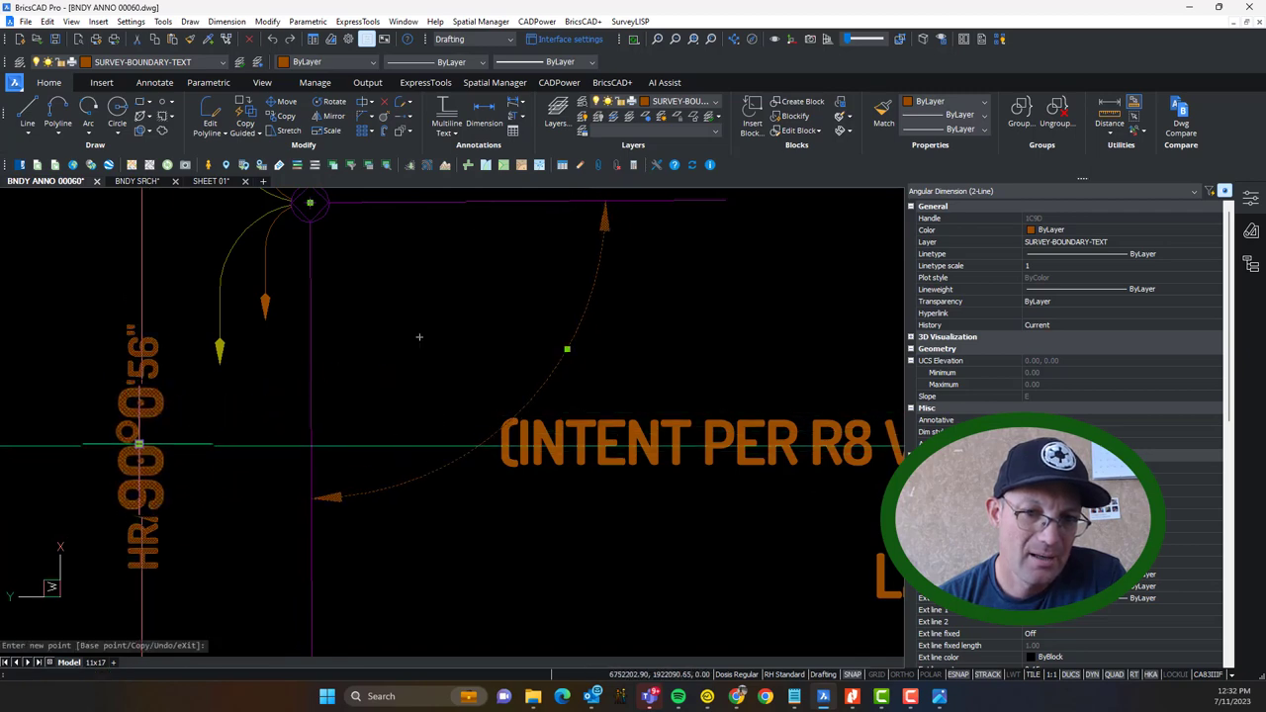
scroll(602, 517, "down", 6)
middle_click_drag(695, 542, 403, 382)
scroll(402, 368, "up", 2)
key("Escape")
Step: Shift the L10 note with its "INTENT PER R8" text slightly right, away from the angle dimension's arc
left_click(403, 373)
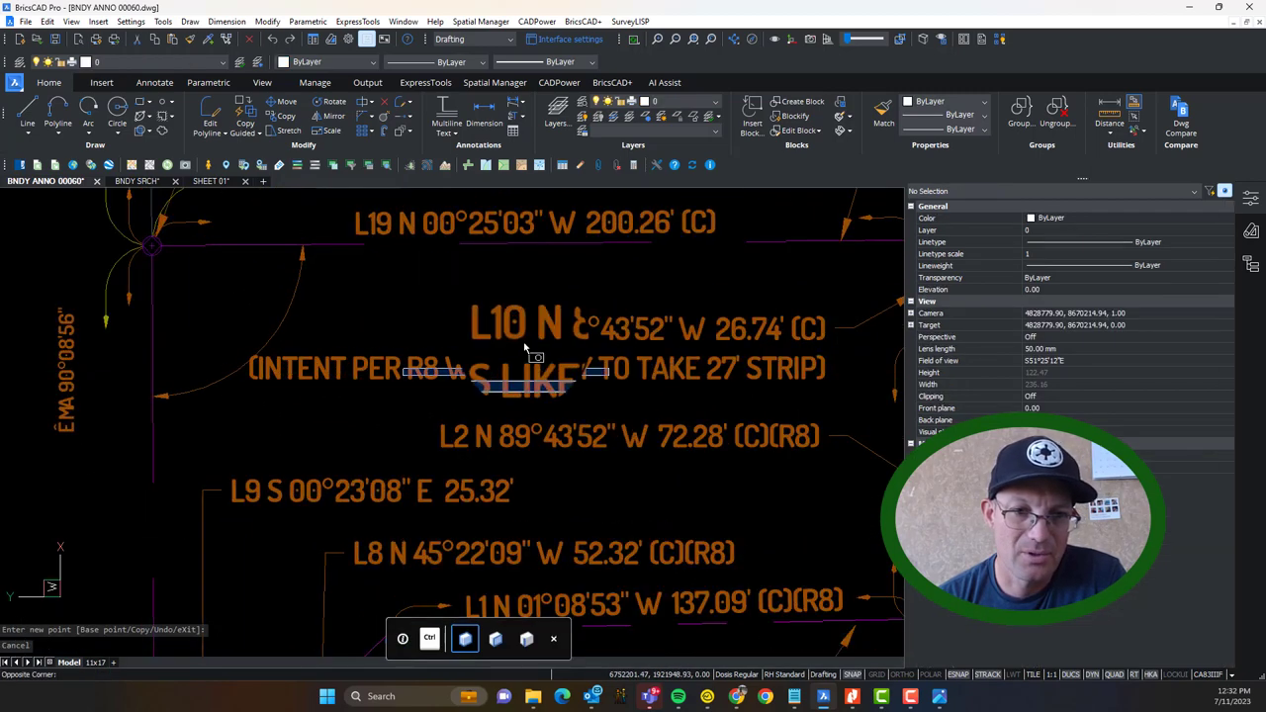
left_click(396, 365)
middle_click_drag(563, 357, 444, 365)
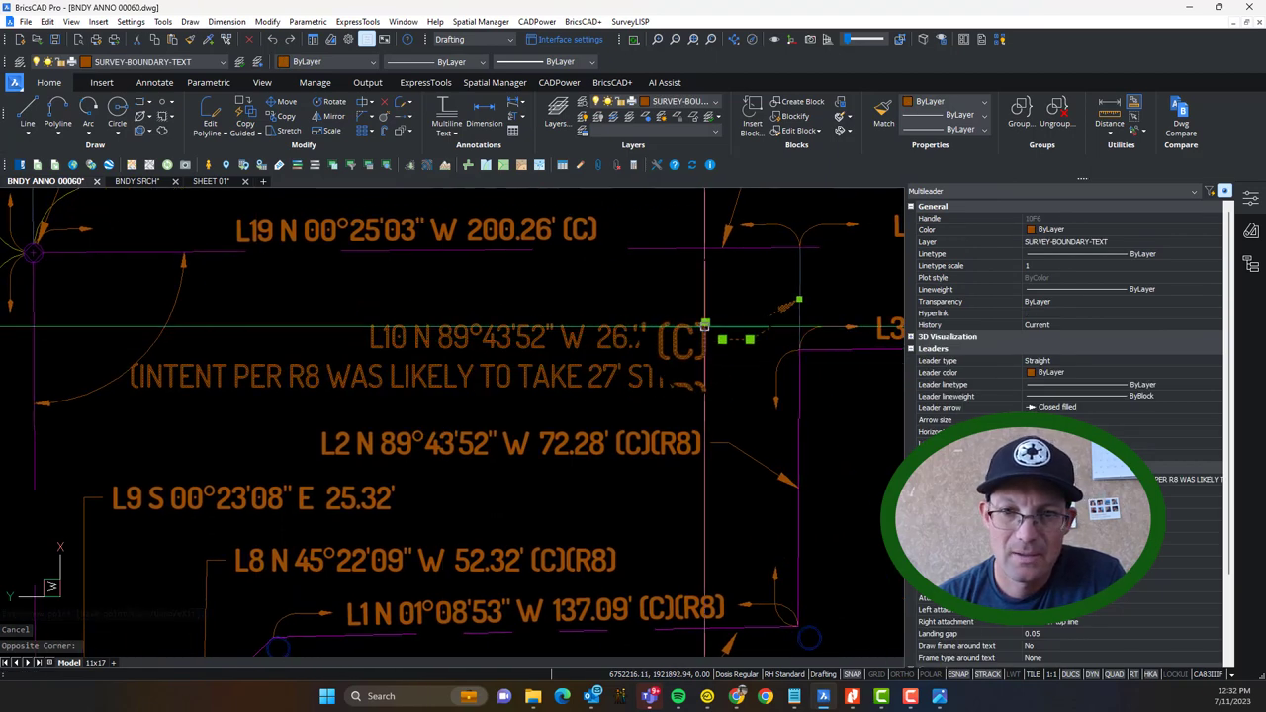
left_click(704, 324)
middle_click_drag(300, 336, 682, 333)
Step: Bring the HRA 90°08'56" text closer to the outer side of the Sheldon Road line, tightening the arc
left_click(423, 393)
left_click(330, 375)
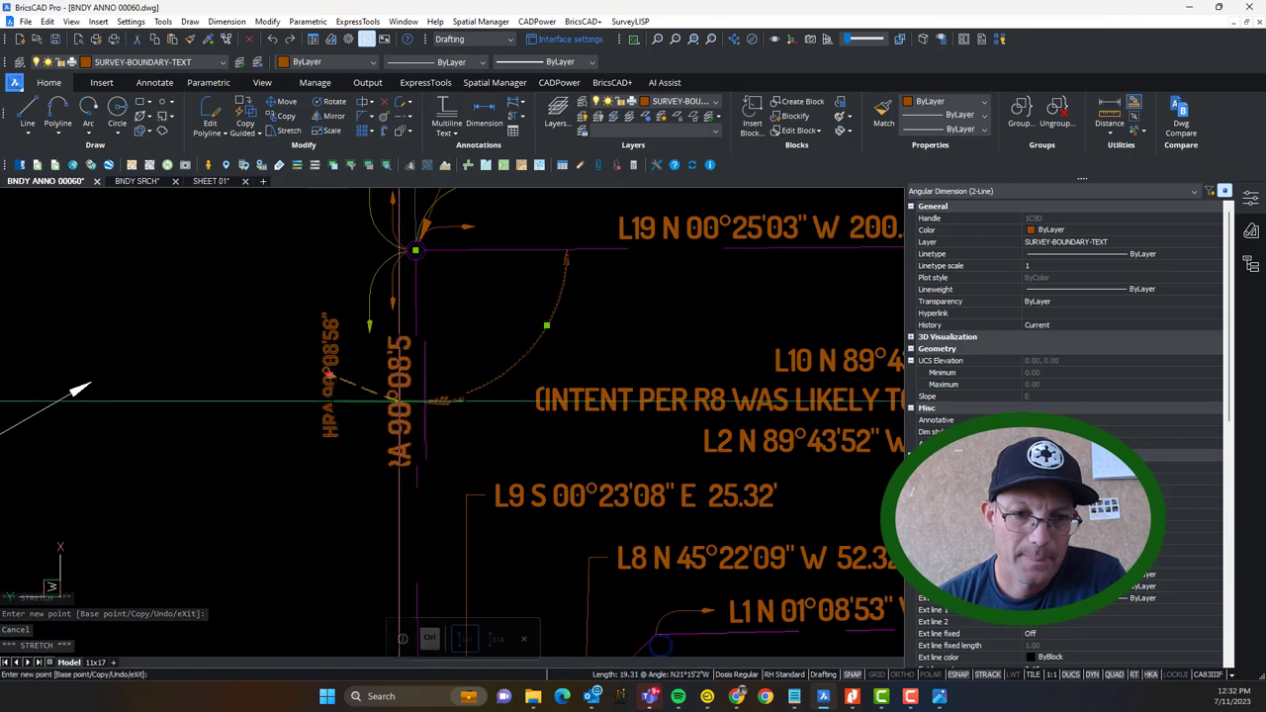
left_click(396, 398)
key("Escape")
scroll(562, 326, "down", 3)
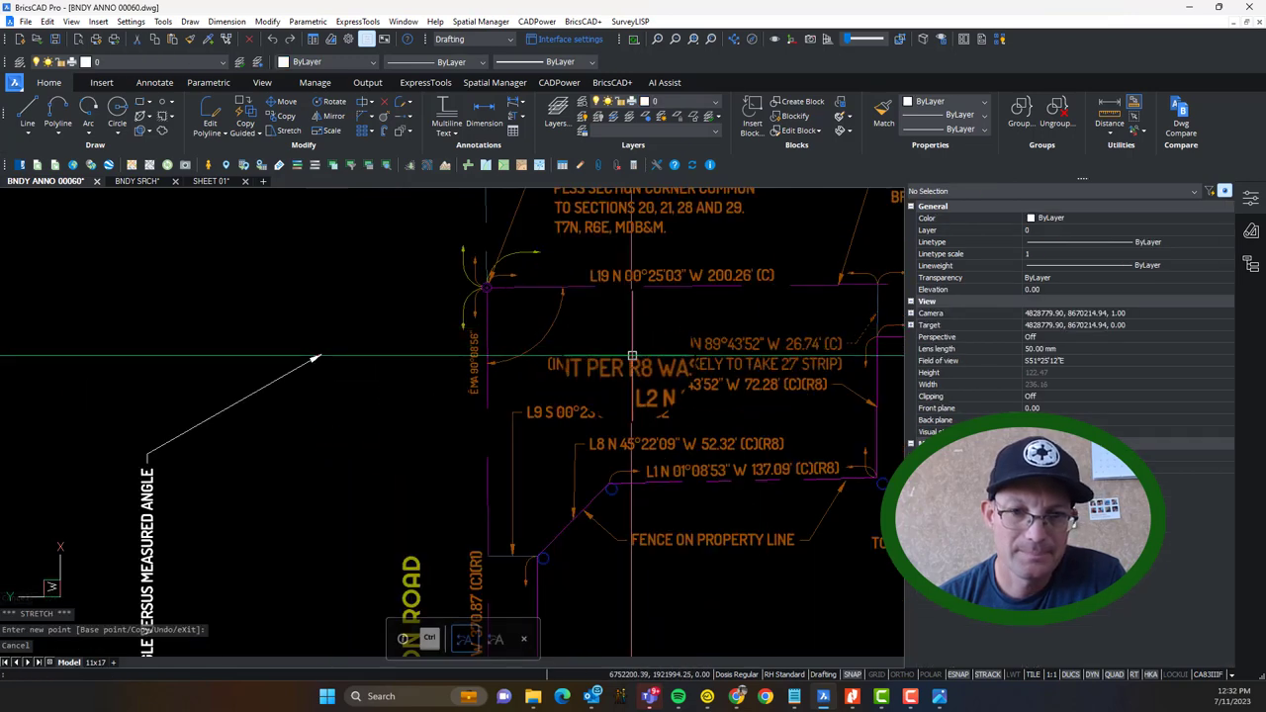
Step: Place an angular dimension between the 650.20' boundary line and line L25 at their far corner, with its arc inside the corner
middle_click_drag(632, 355, 76, 345)
middle_click_drag(495, 350, 23, 356)
middle_click_drag(700, 354, 486, 346)
scroll(468, 277, "up", 2)
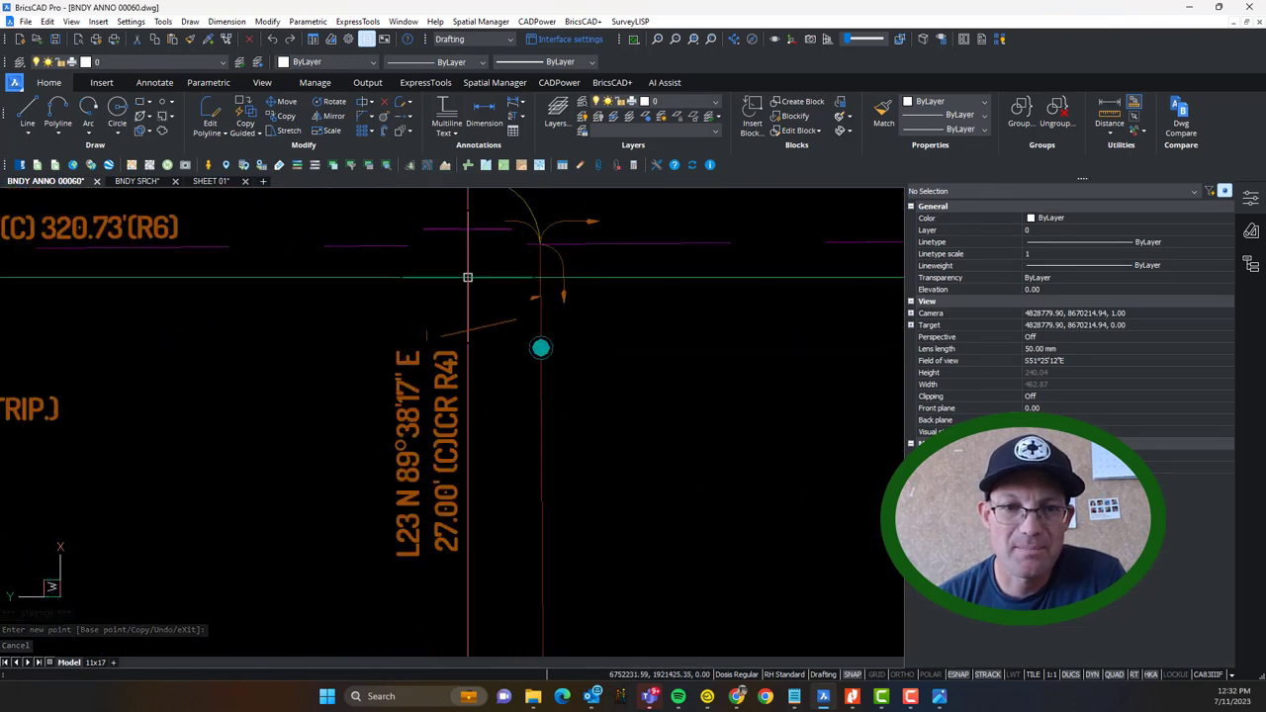
scroll(468, 277, "down", 3)
middle_click_drag(686, 336, 152, 336)
middle_click_drag(861, 307, 376, 289)
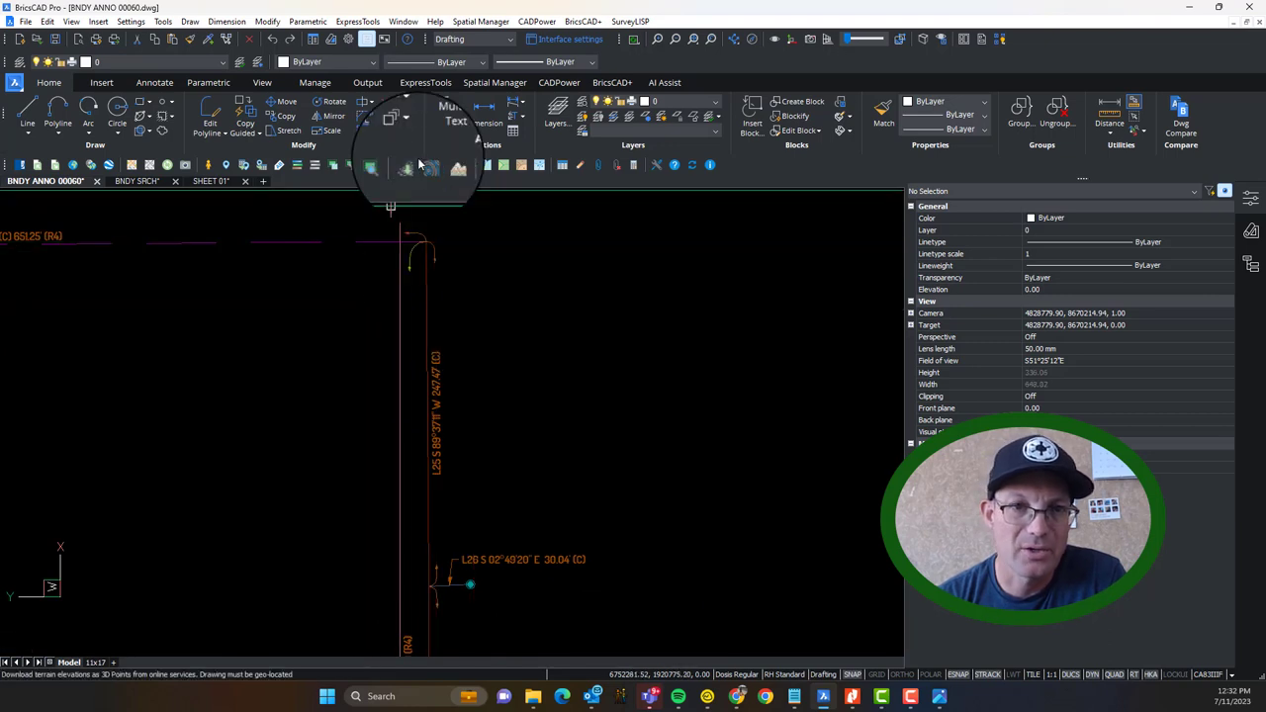
scroll(177, 273, "up", 2)
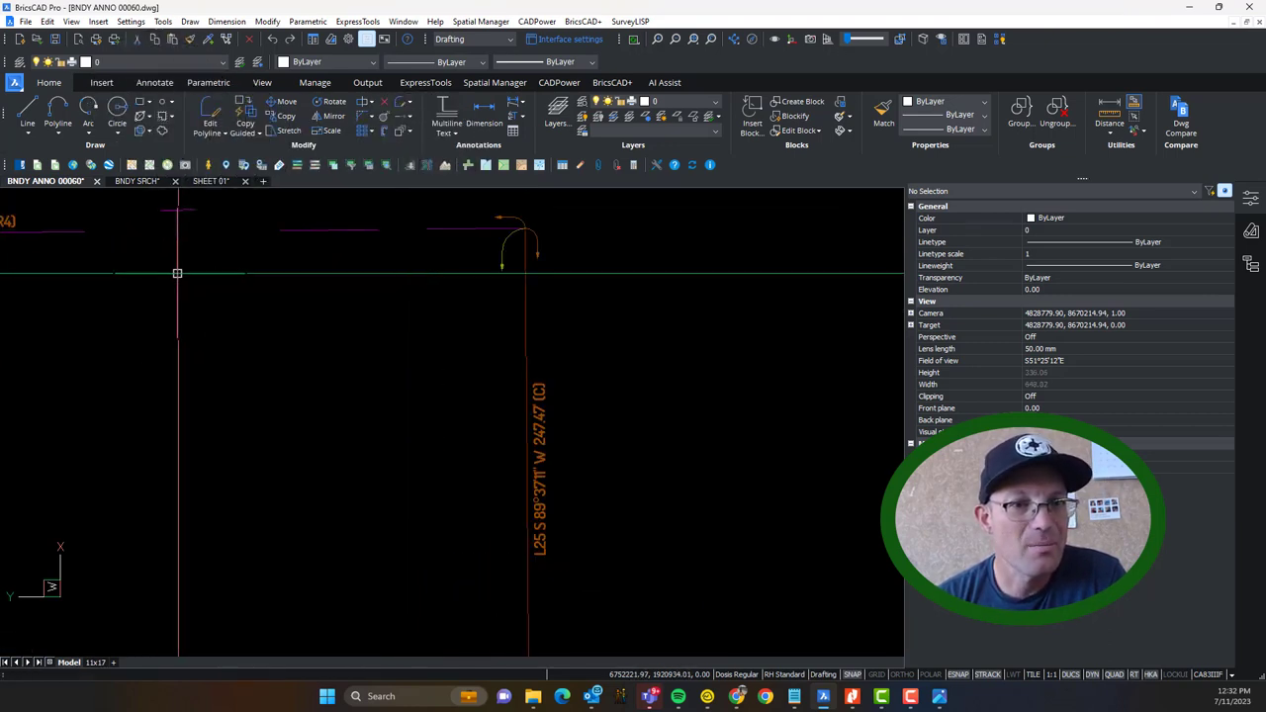
middle_click_drag(177, 273, 365, 340)
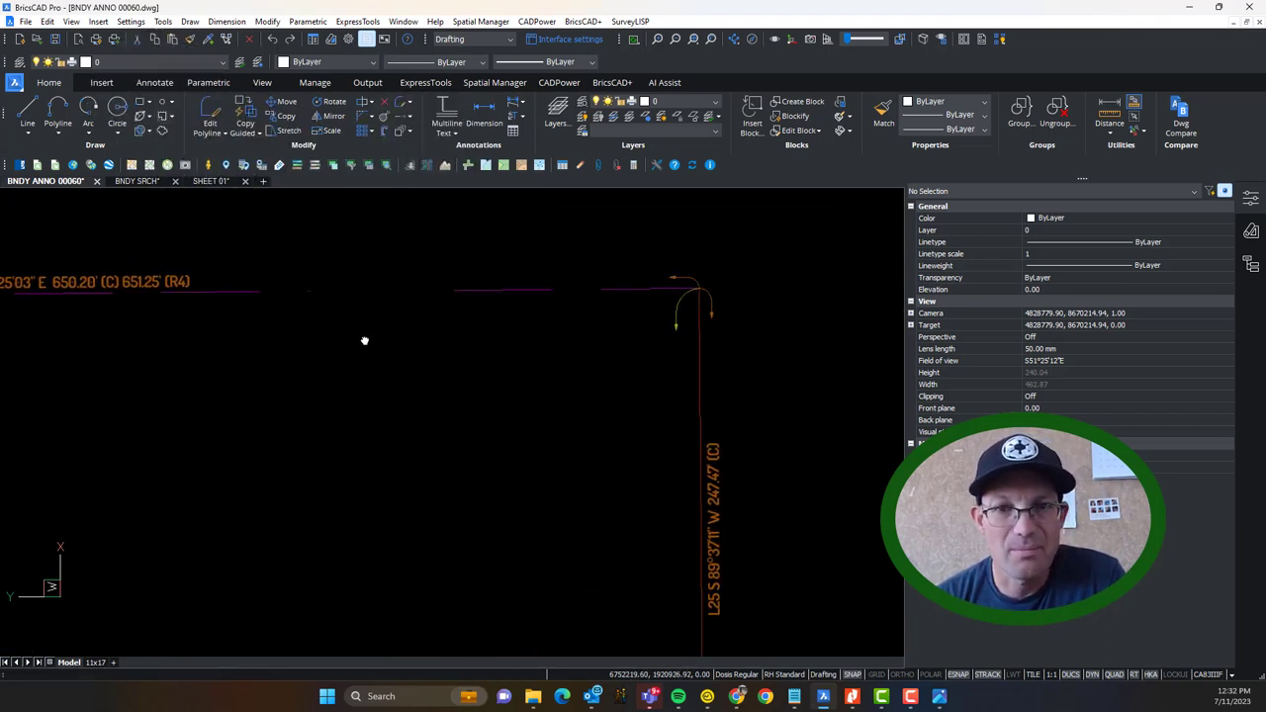
left_click(154, 82)
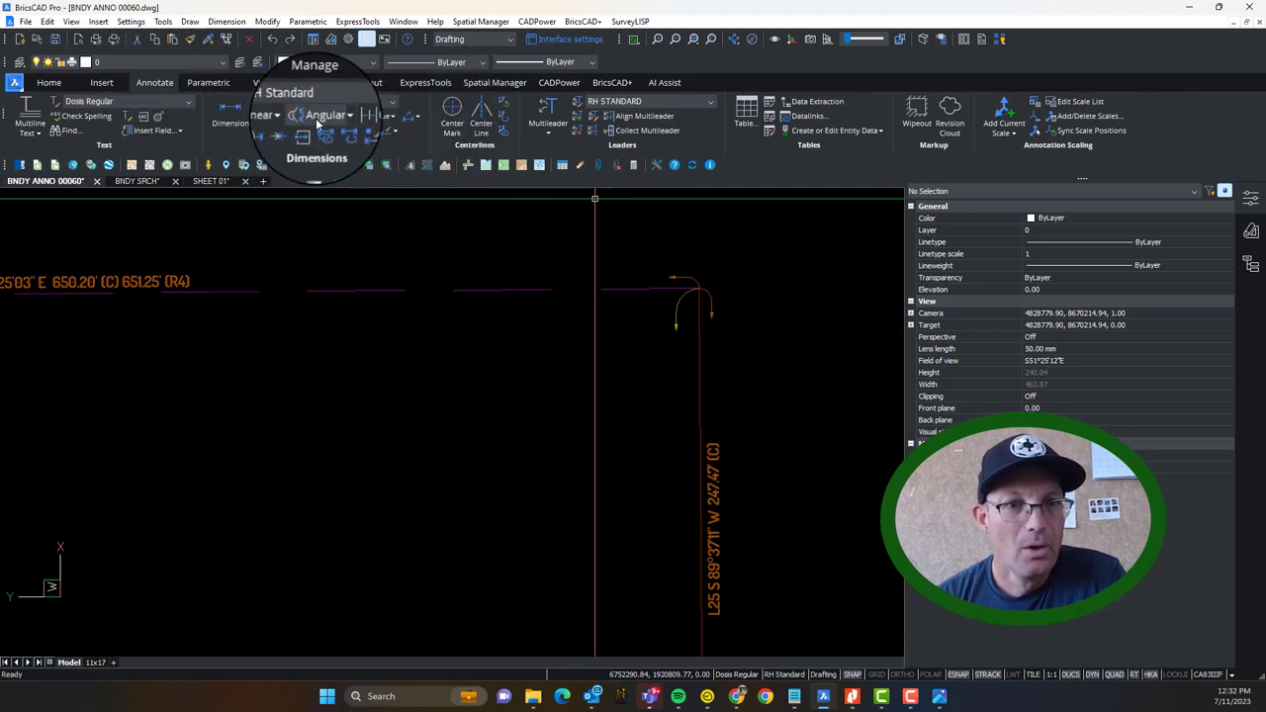
left_click(319, 115)
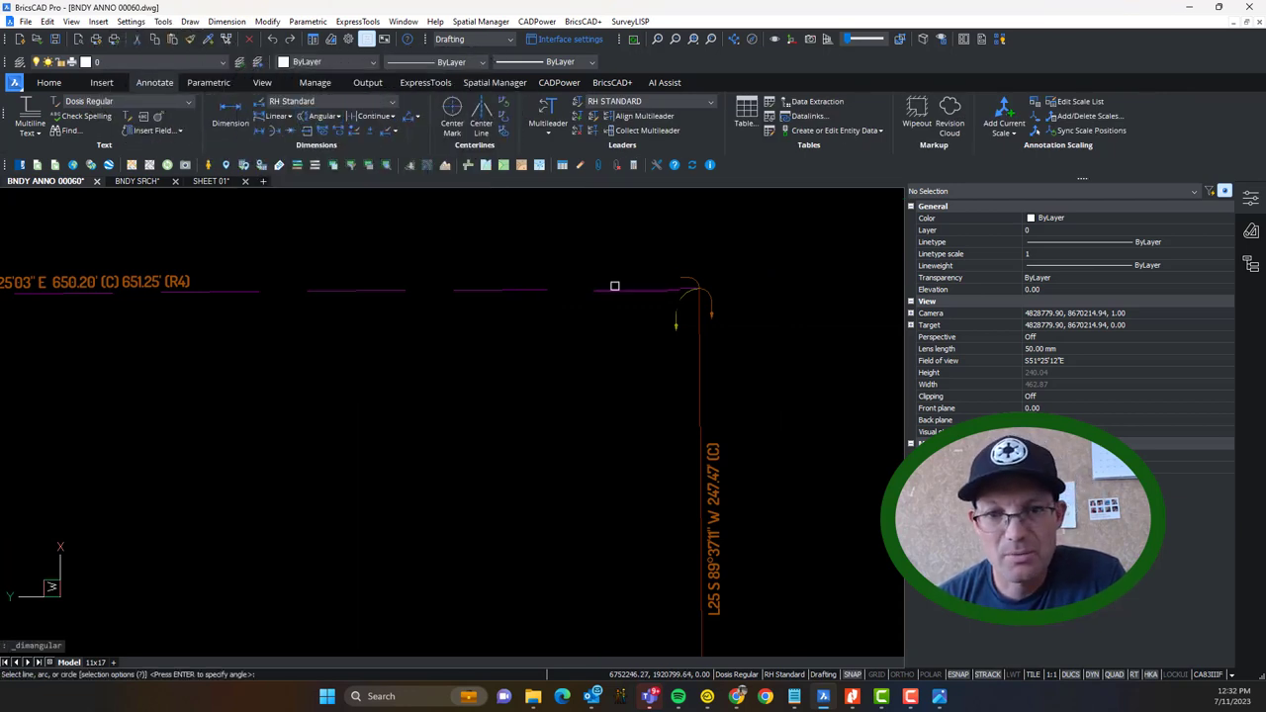
left_click(698, 366)
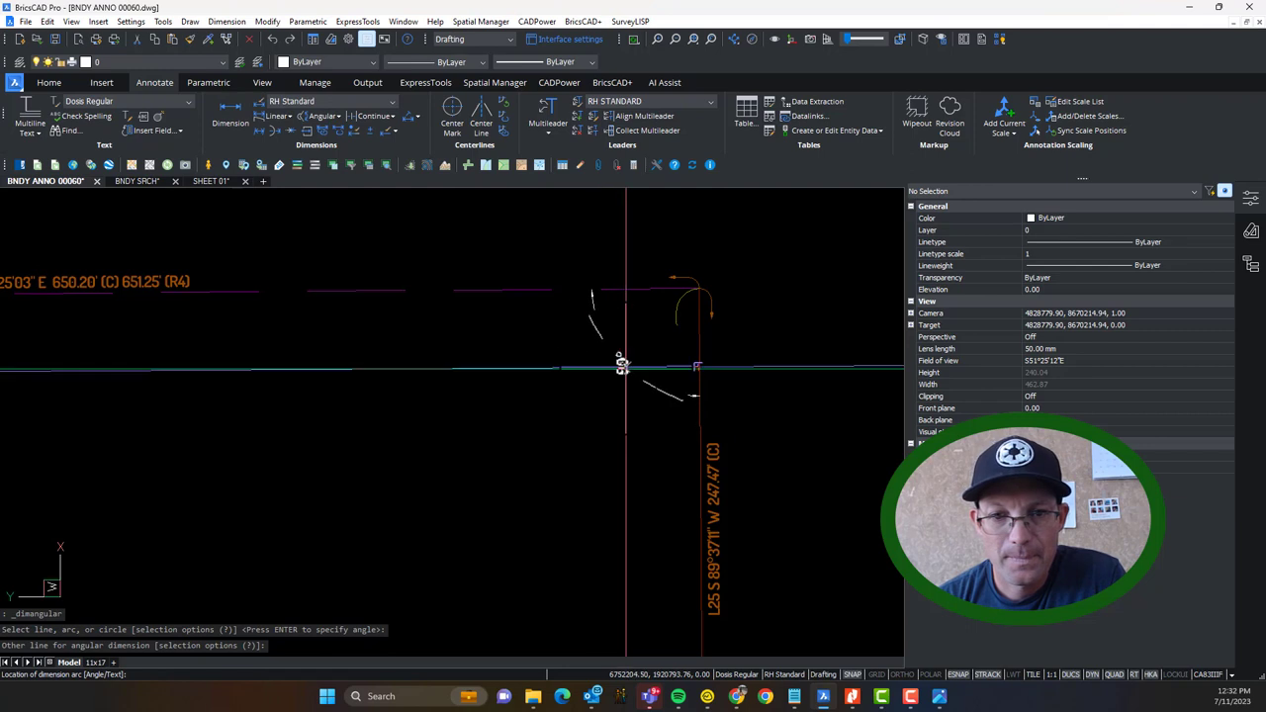
left_click(623, 366)
key("Escape")
Step: Display the far corner's angular dimension in degrees, minutes and seconds
left_click(627, 370)
scroll(1063, 396, "down", 10)
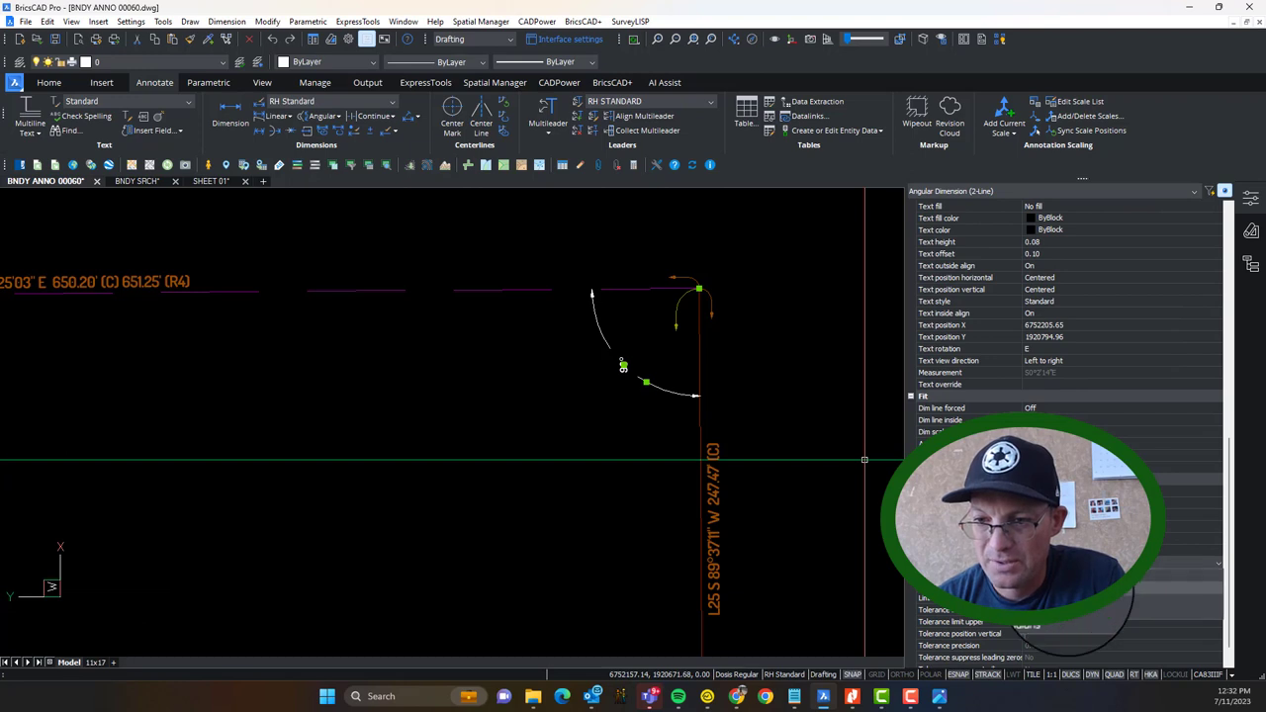
left_click(1072, 593)
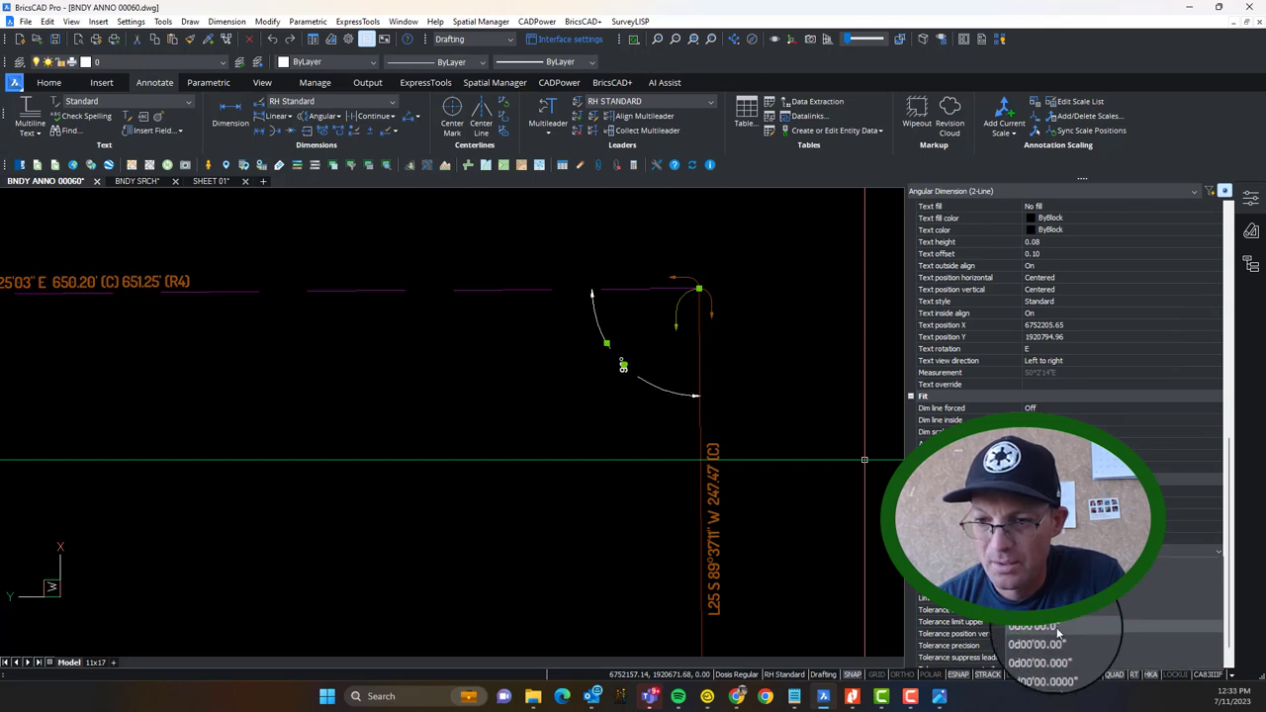
scroll(574, 369, "up", 3)
key("Escape")
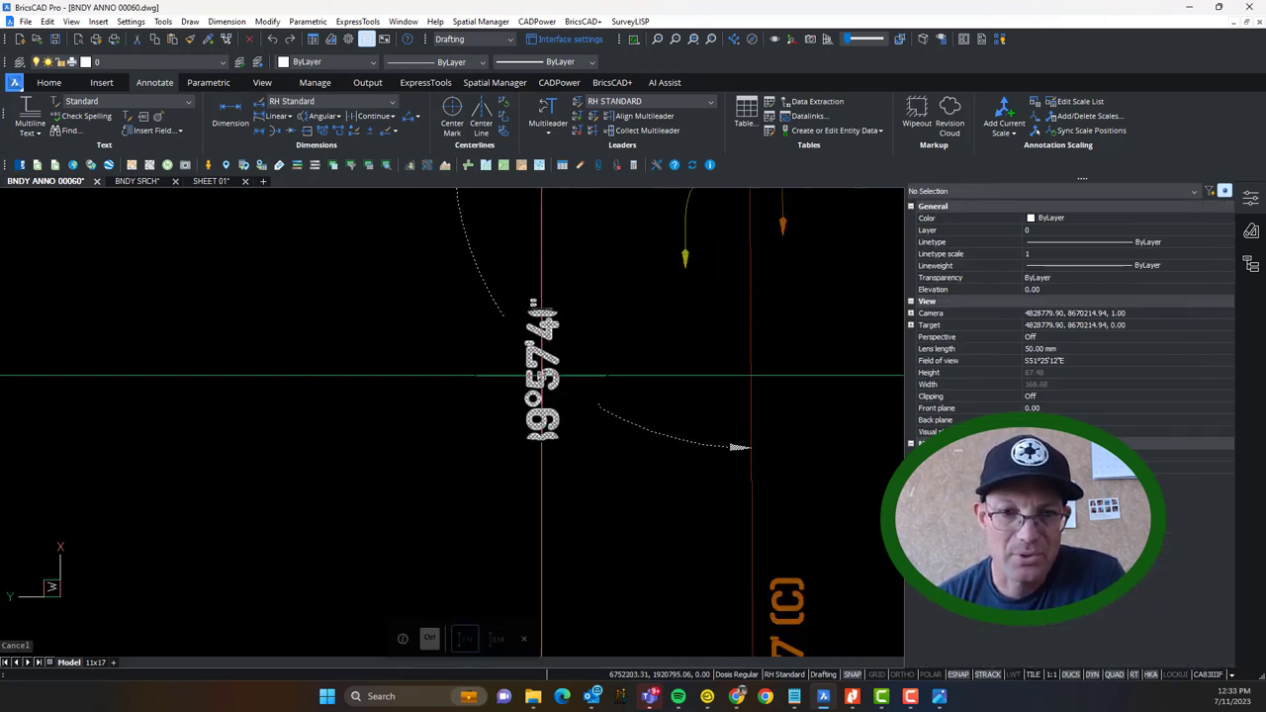
Step: Override the far corner's angular dimension text with HRA 89°57'46" (R4)
scroll(585, 422, "down", 3)
scroll(584, 422, "up", 1)
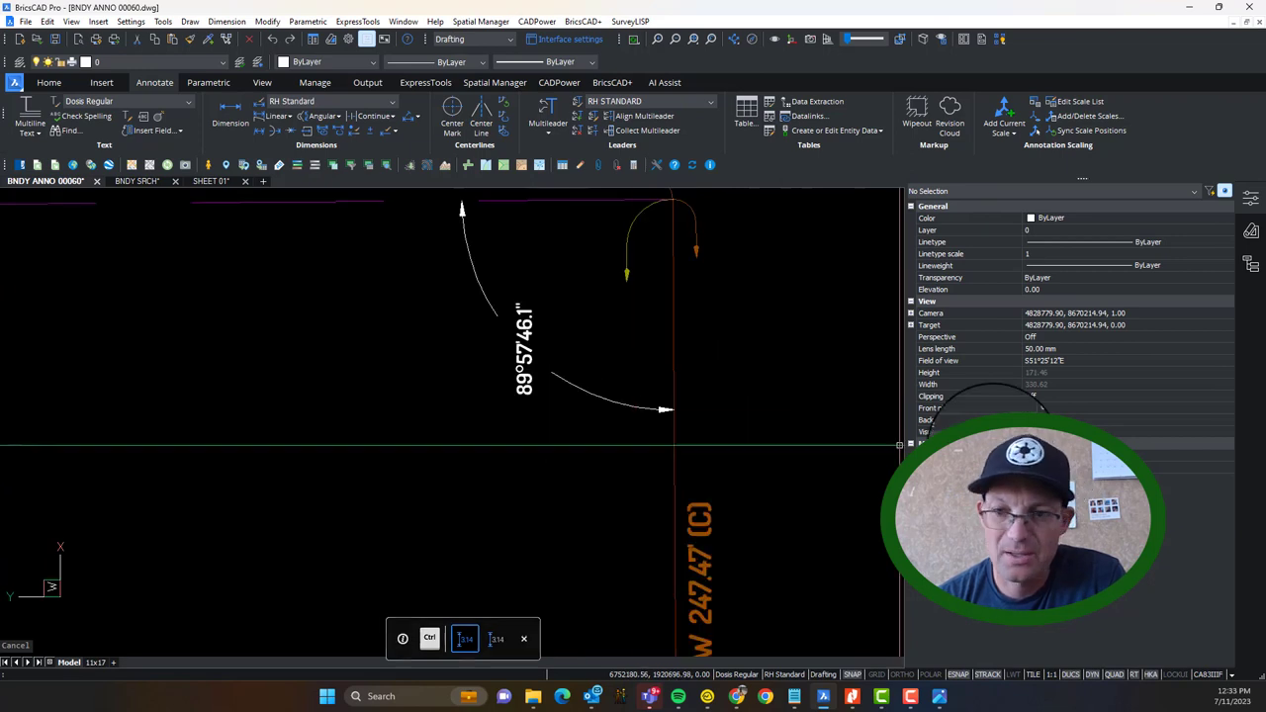
left_click(522, 356)
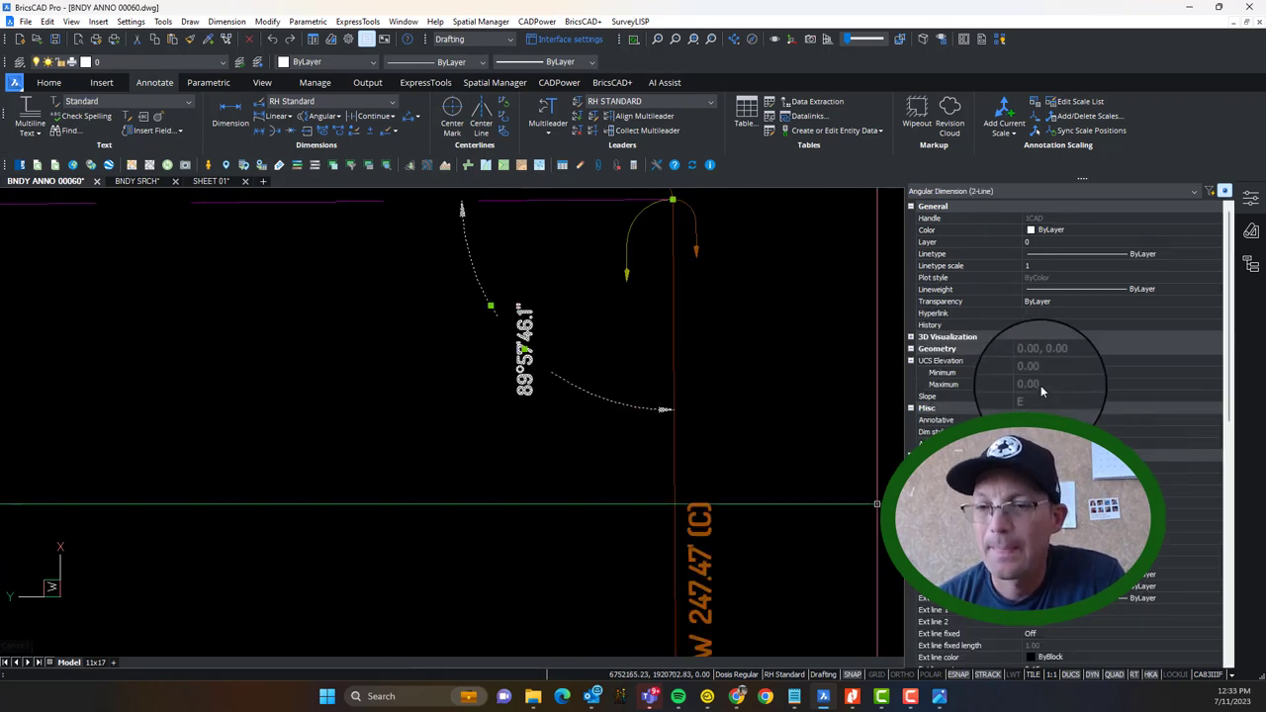
scroll(1038, 386, "down", 5)
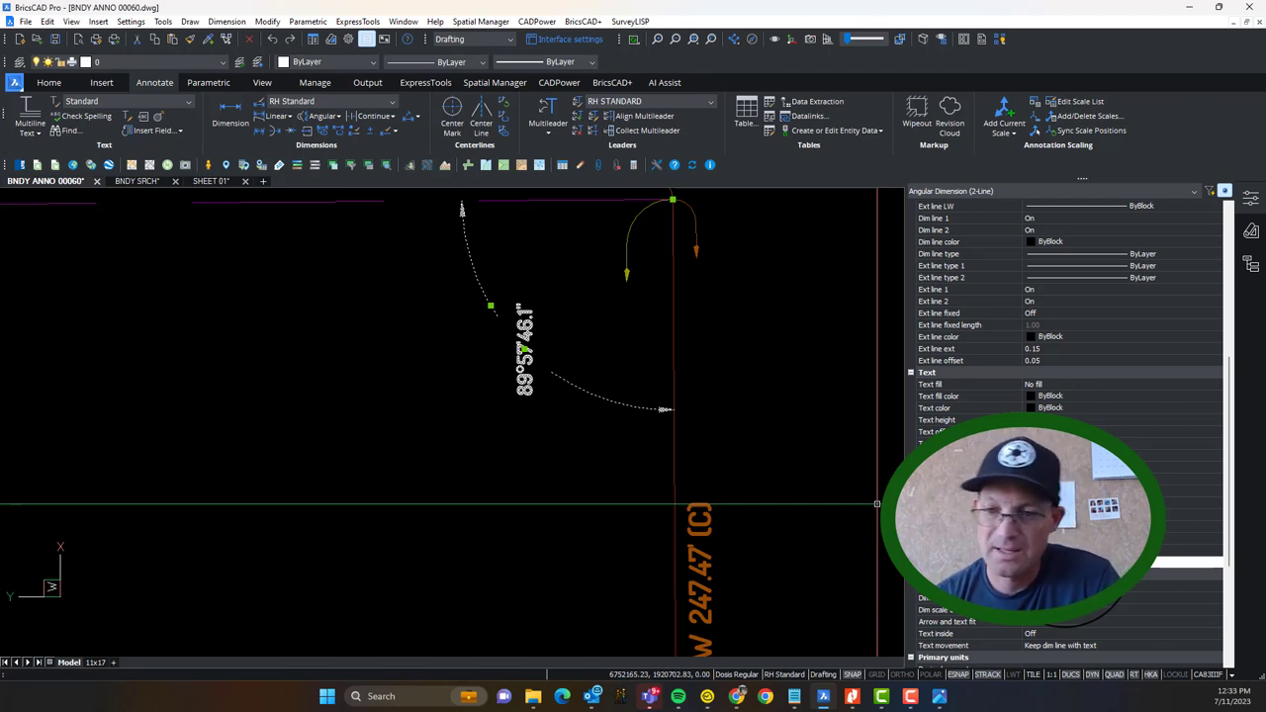
key("Return")
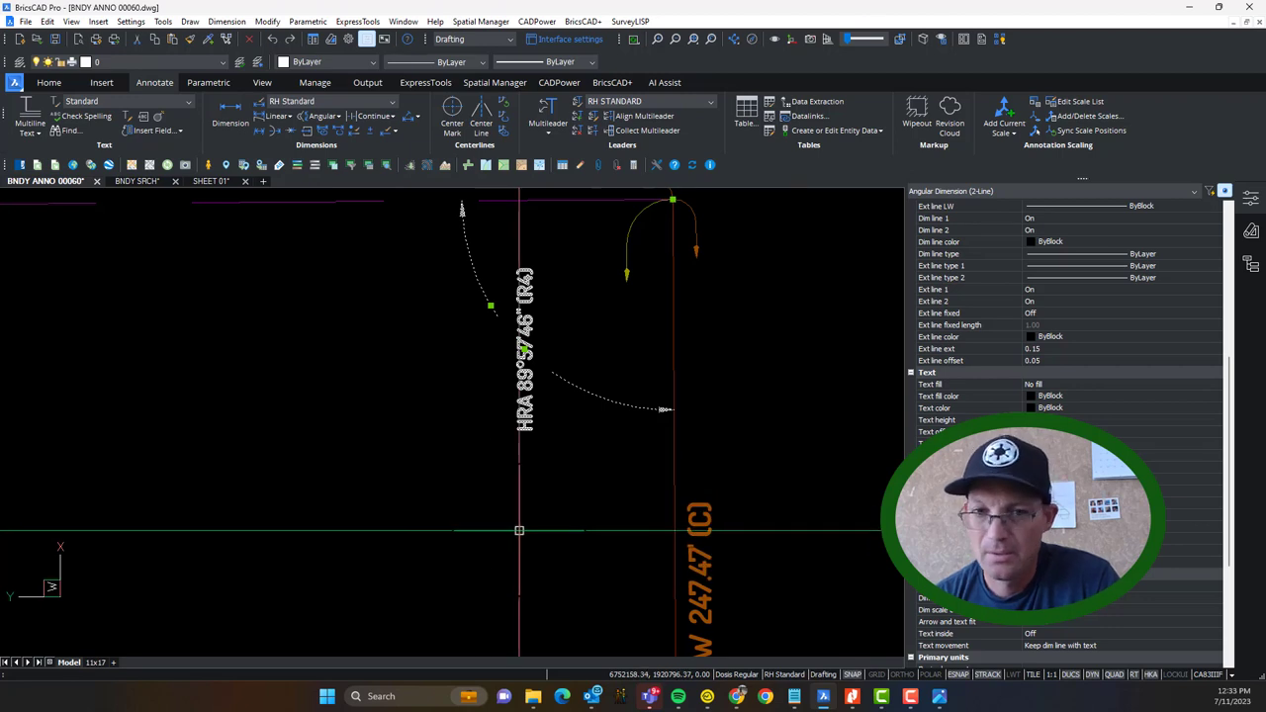
Step: Put the far corner's angular dimension on the SURVEY-BOUNDARY-TEXT layer
key("Escape")
left_click(615, 400)
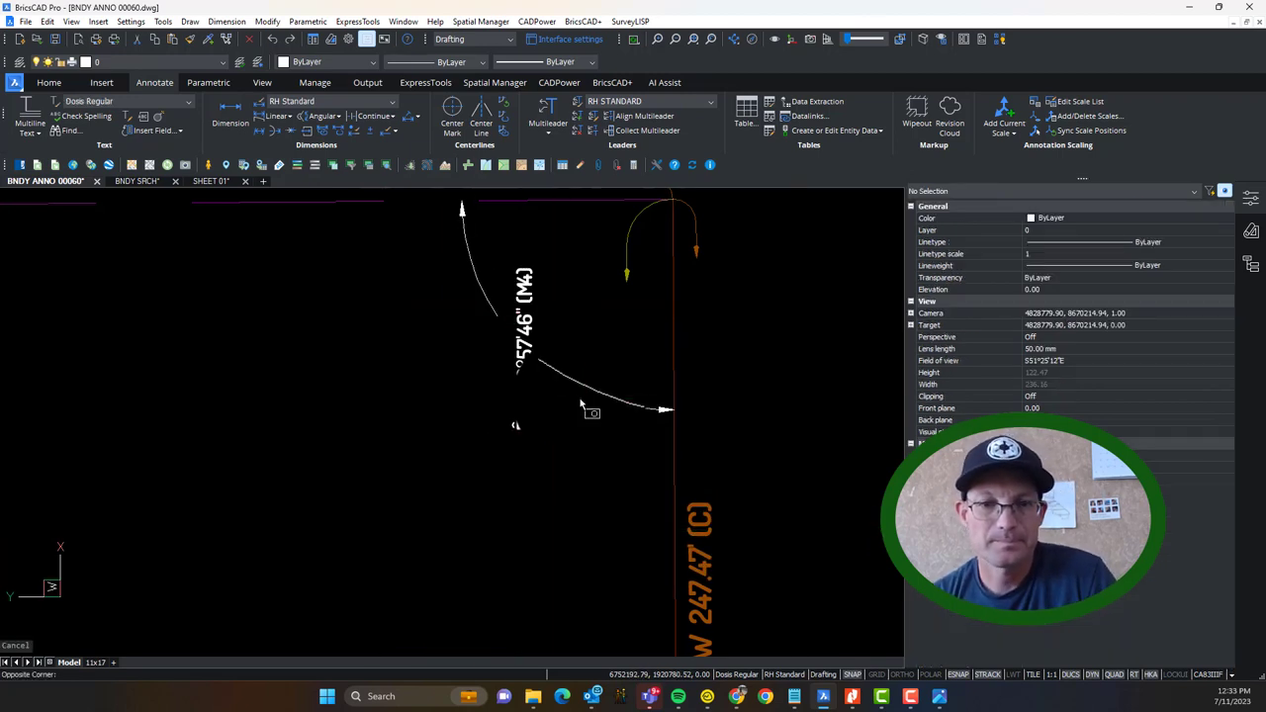
left_click(512, 322)
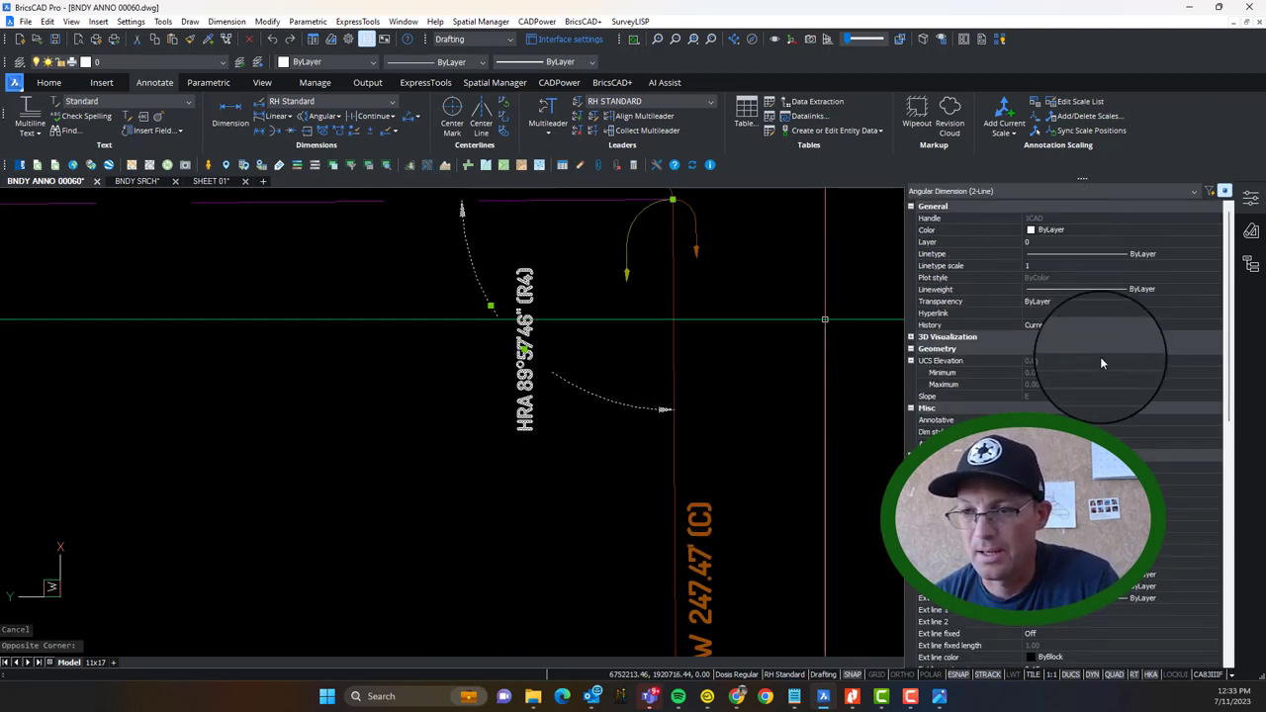
left_click(1104, 242)
left_click(1105, 246)
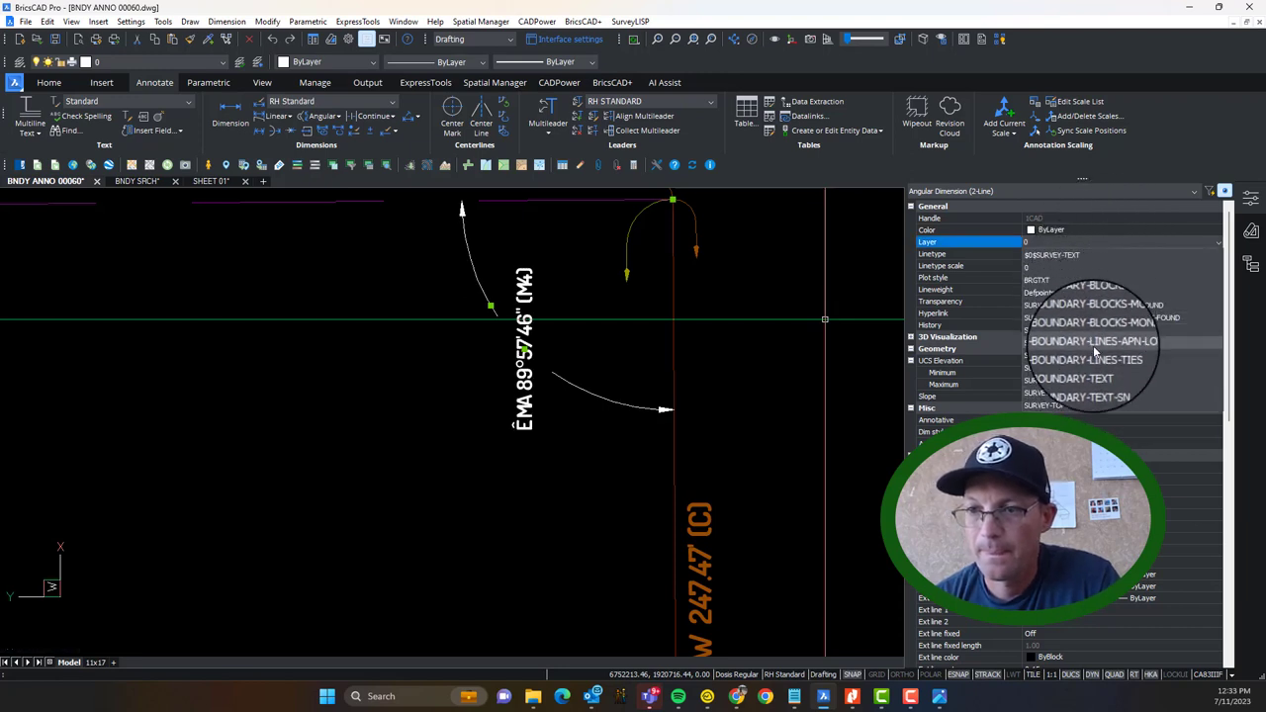
left_click(1096, 367)
key("Escape")
Step: Review the text of the HRA 90°08'56" dimension at the Sheldon Road corner in the text editor
scroll(570, 416, "down", 4)
scroll(307, 381, "down", 5)
mouse_move(307, 388)
middle_mouse_down()
mouse_move(888, 413)
mouse_move(741, 382)
middle_mouse_up()
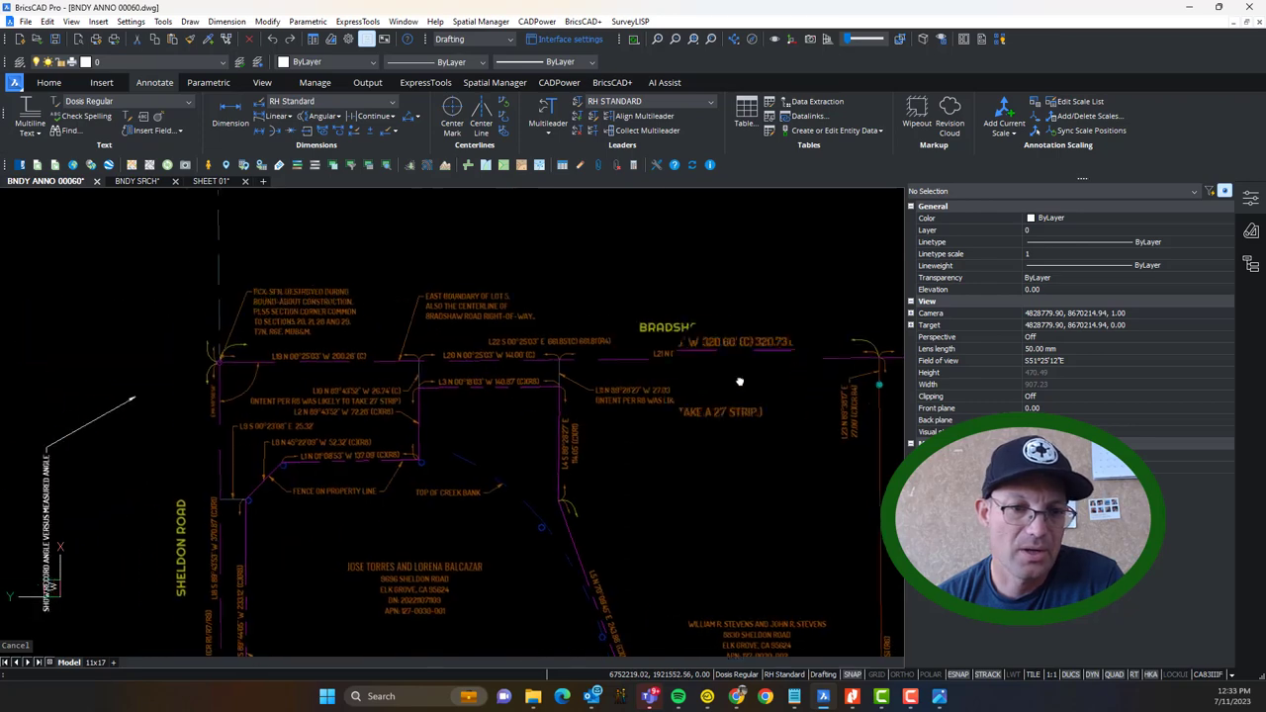
scroll(208, 396, "up", 5)
mouse_move(208, 396)
middle_mouse_down()
mouse_move(53, 386)
mouse_move(659, 362)
middle_mouse_up()
double_click(560, 398)
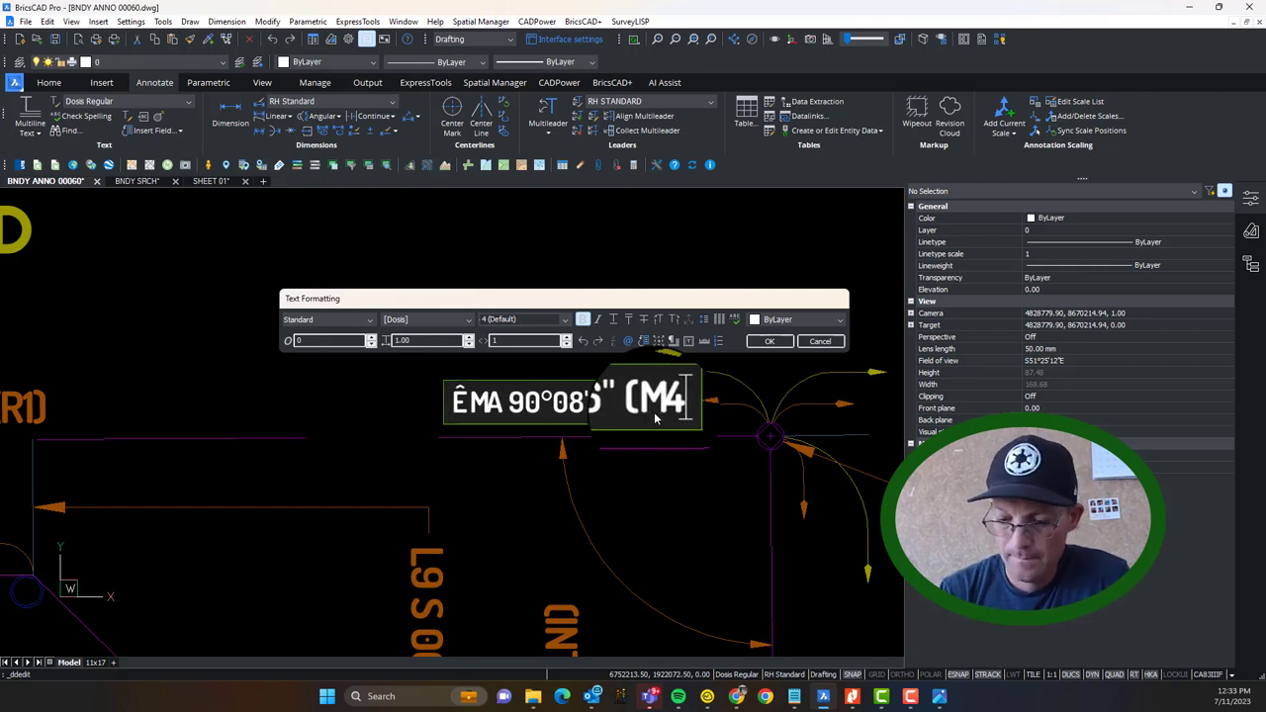
left_click(769, 340)
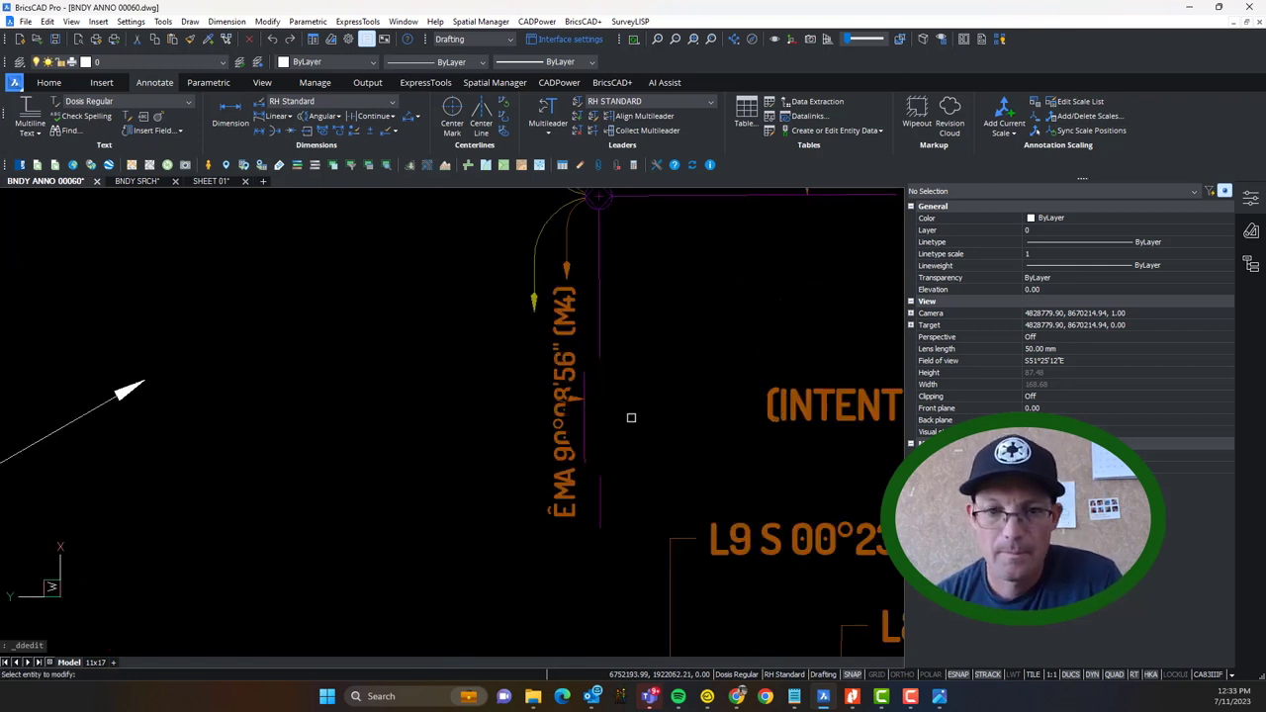
key("Escape")
key("Escape")
Step: Set the HRA 90°08'56" dimension's text height to 0.10 and its overall dimension scale to 60
scroll(654, 476, "down", 6)
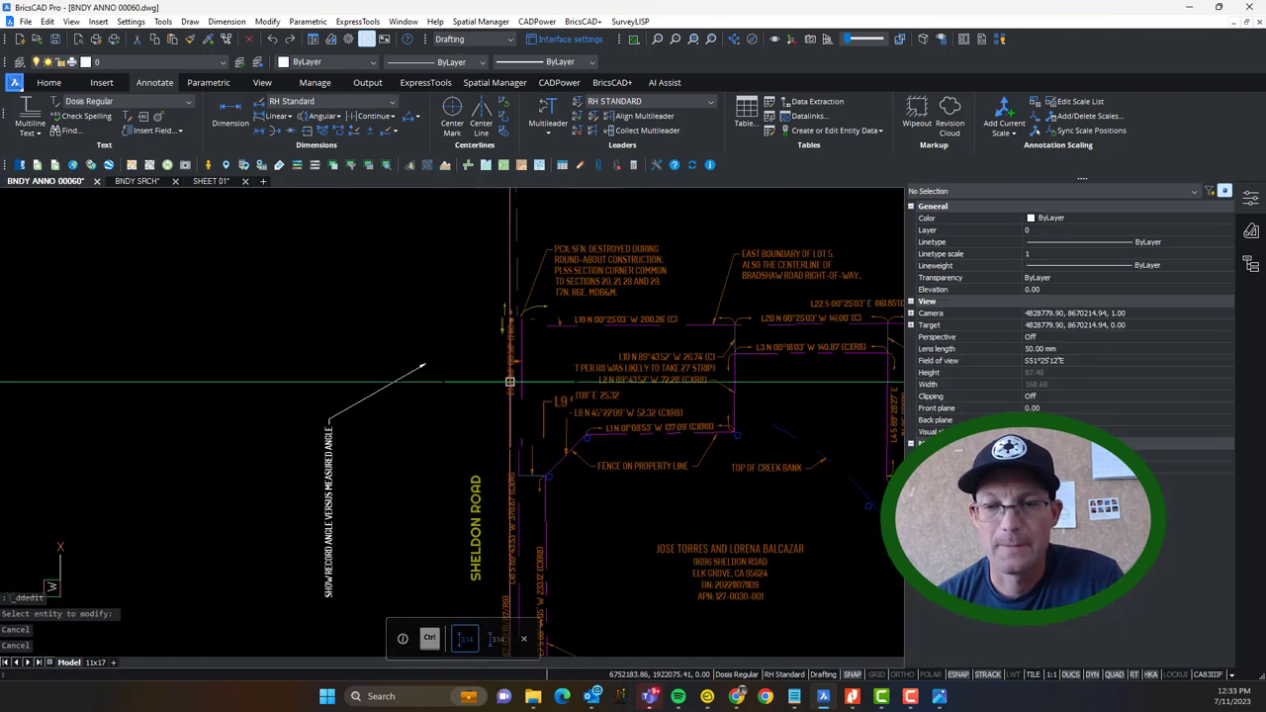
scroll(520, 410, "up", 10)
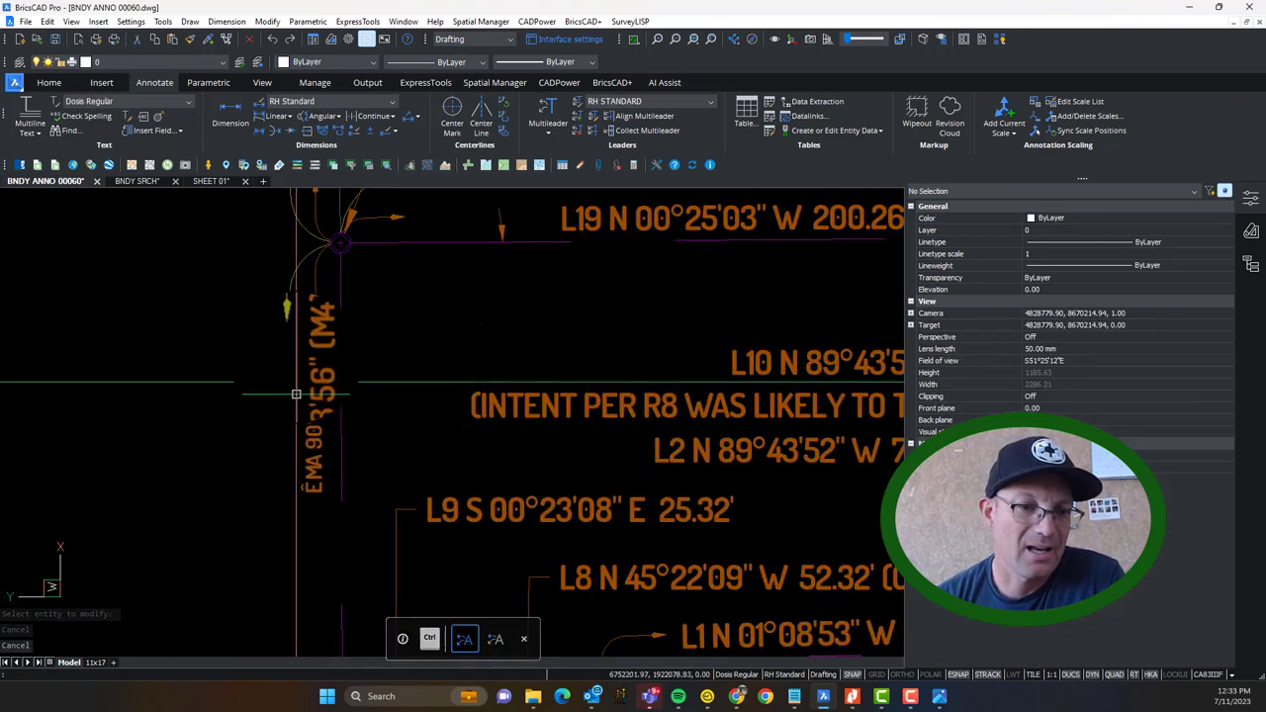
scroll(316, 369, "down", 5)
scroll(312, 395, "up", 6)
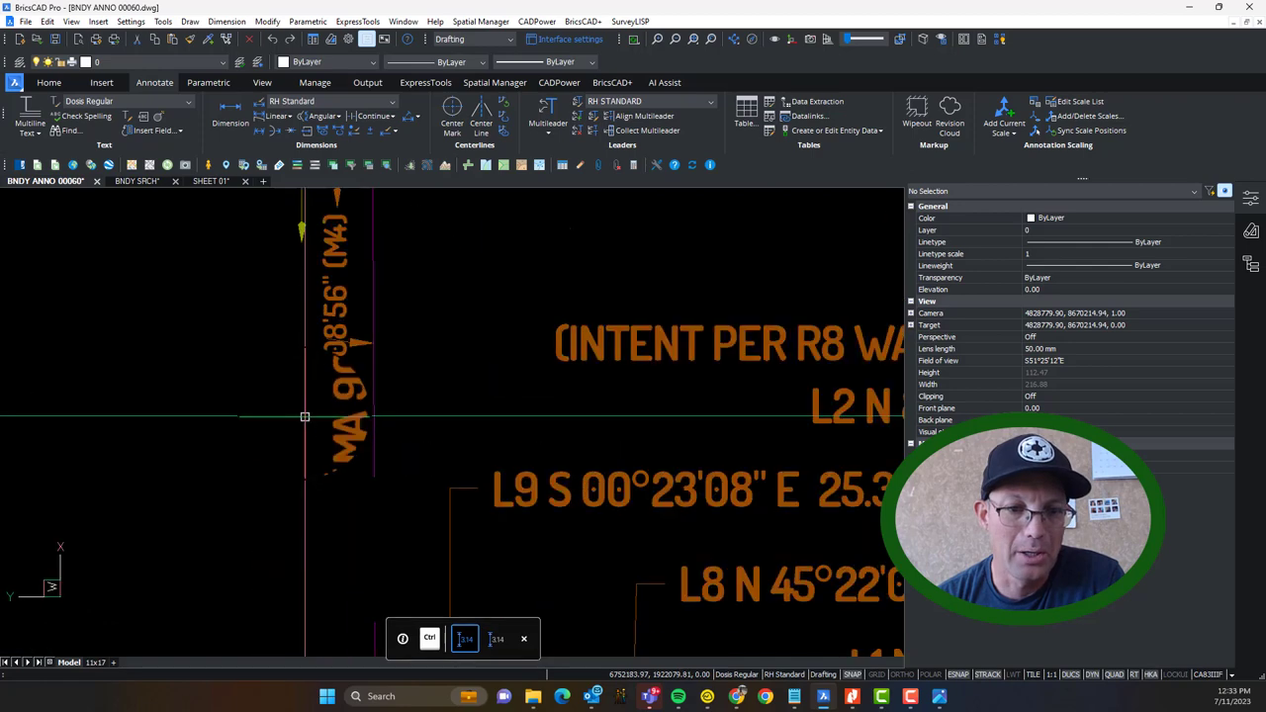
scroll(329, 357, "down", 5)
scroll(534, 416, "up", 4)
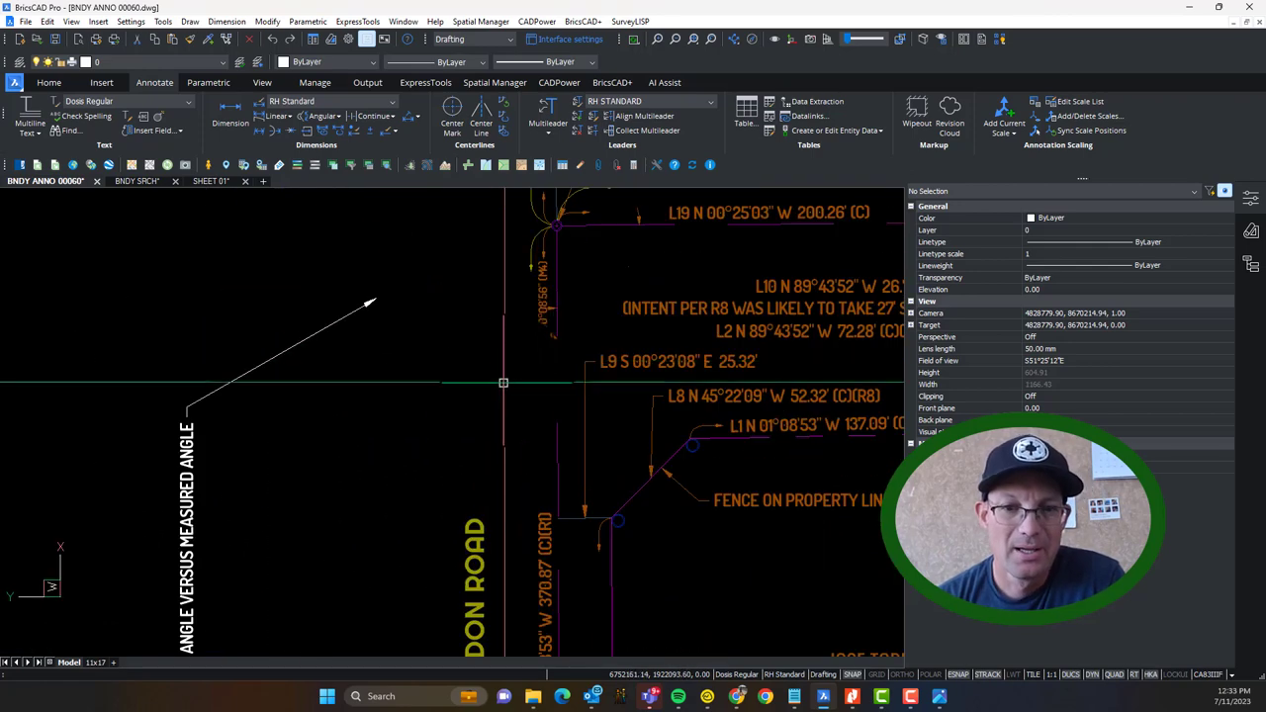
left_click(543, 342)
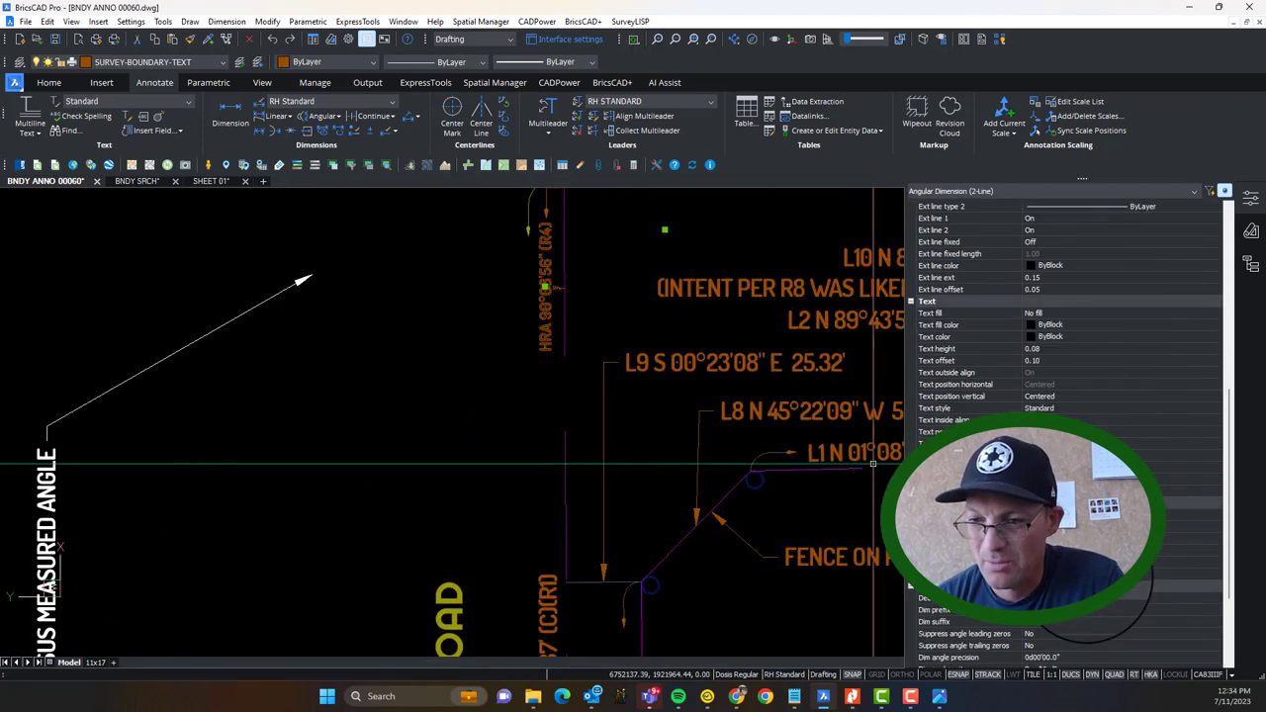
left_click(1059, 348)
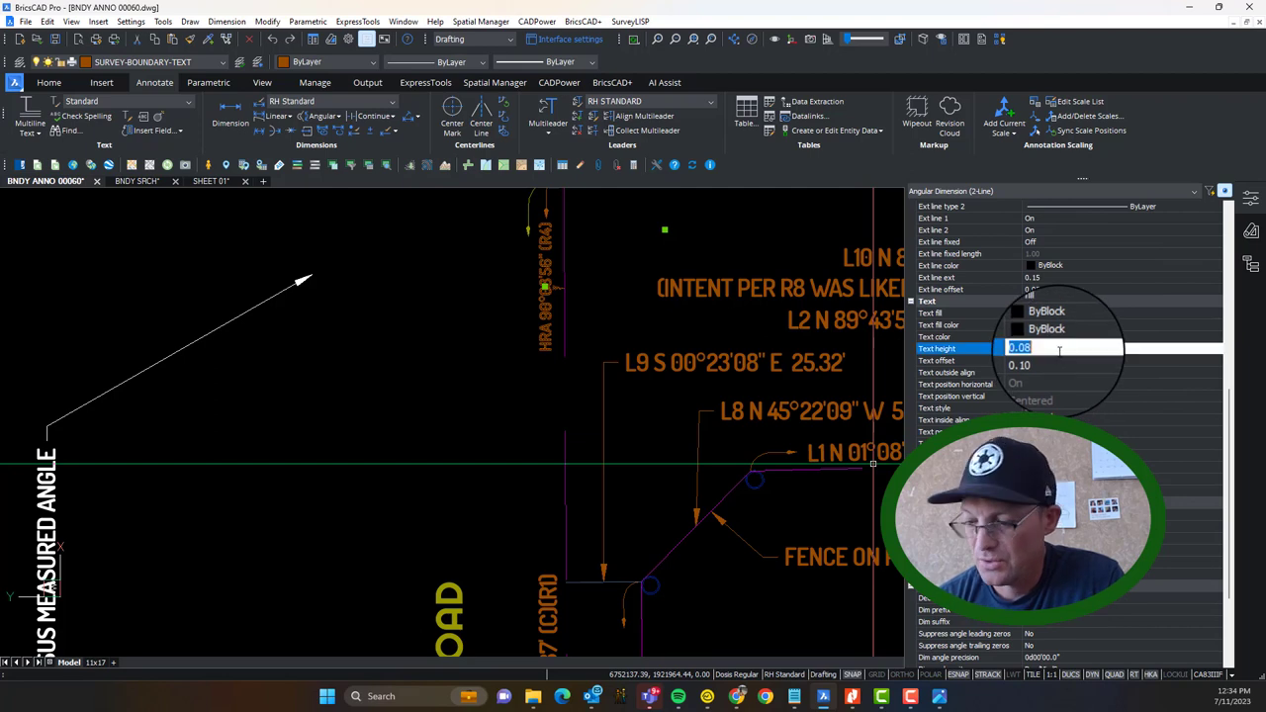
type("0.10")
key("Return")
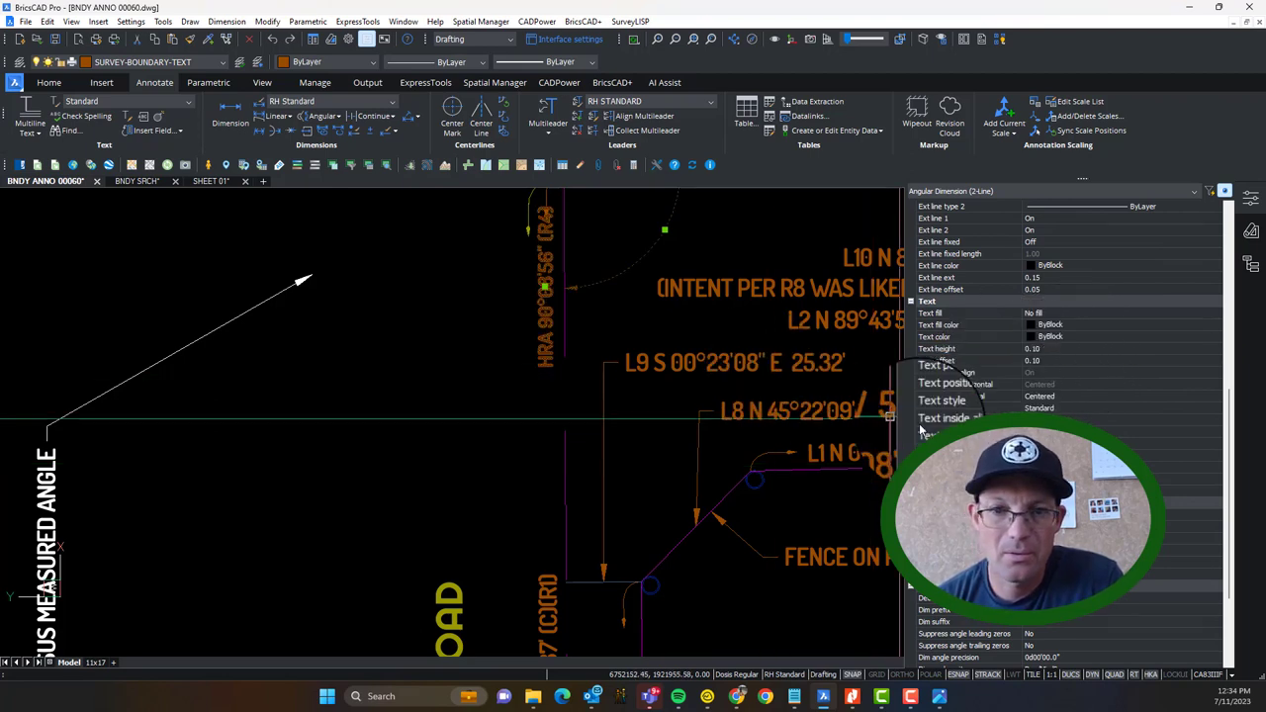
scroll(1049, 633, "down", 4)
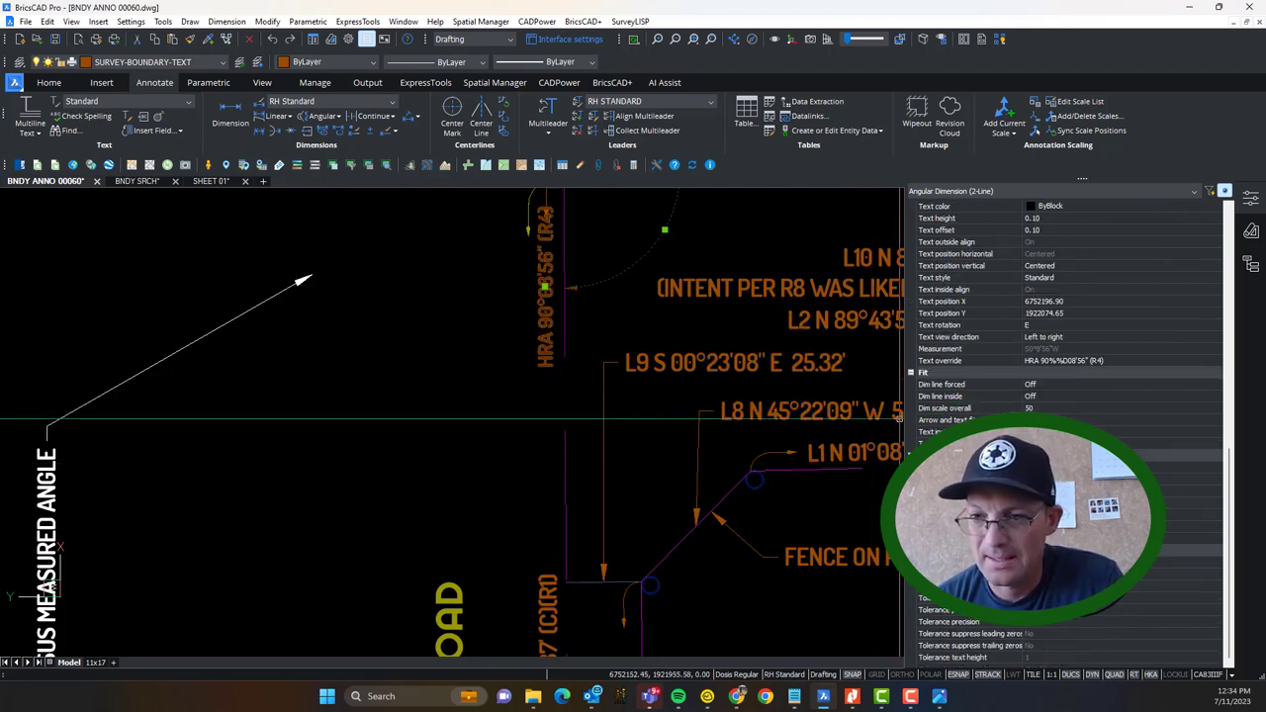
key("Return")
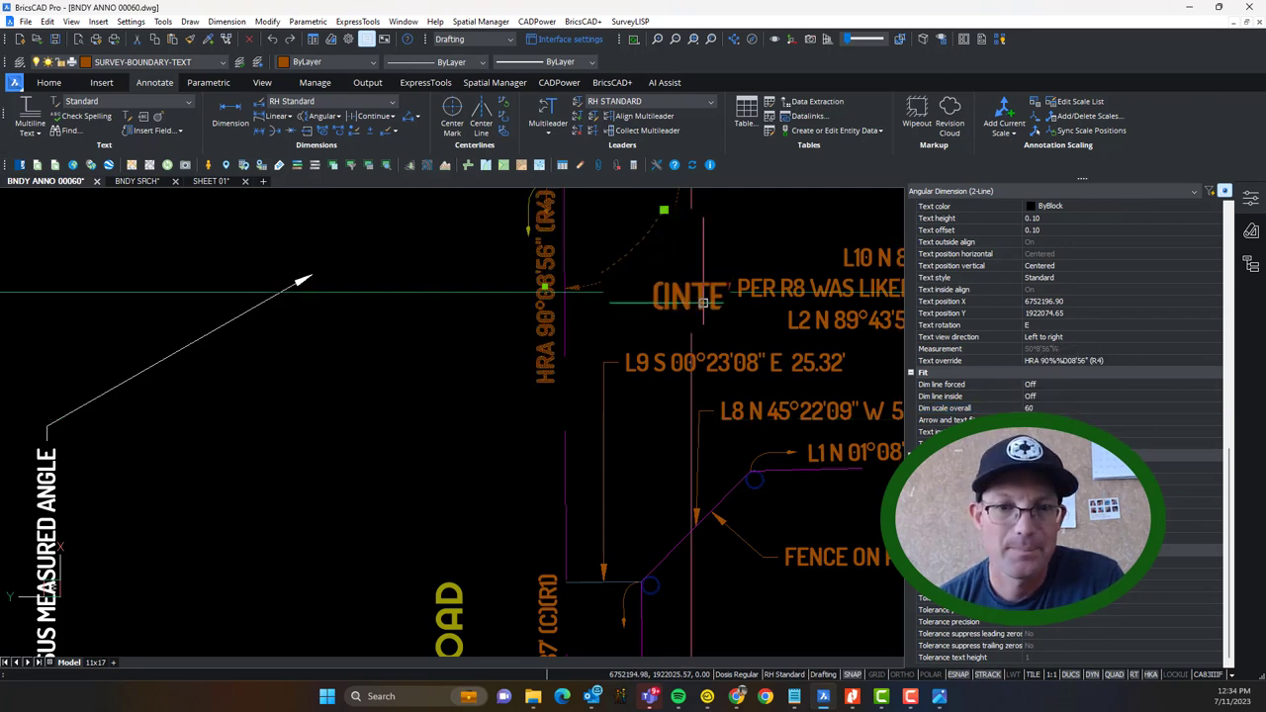
Step: Move the HRA 90°08'56" text farther outside the Sheldon Road line and pull its arc closer to the corner
middle_click_drag(654, 340, 532, 468)
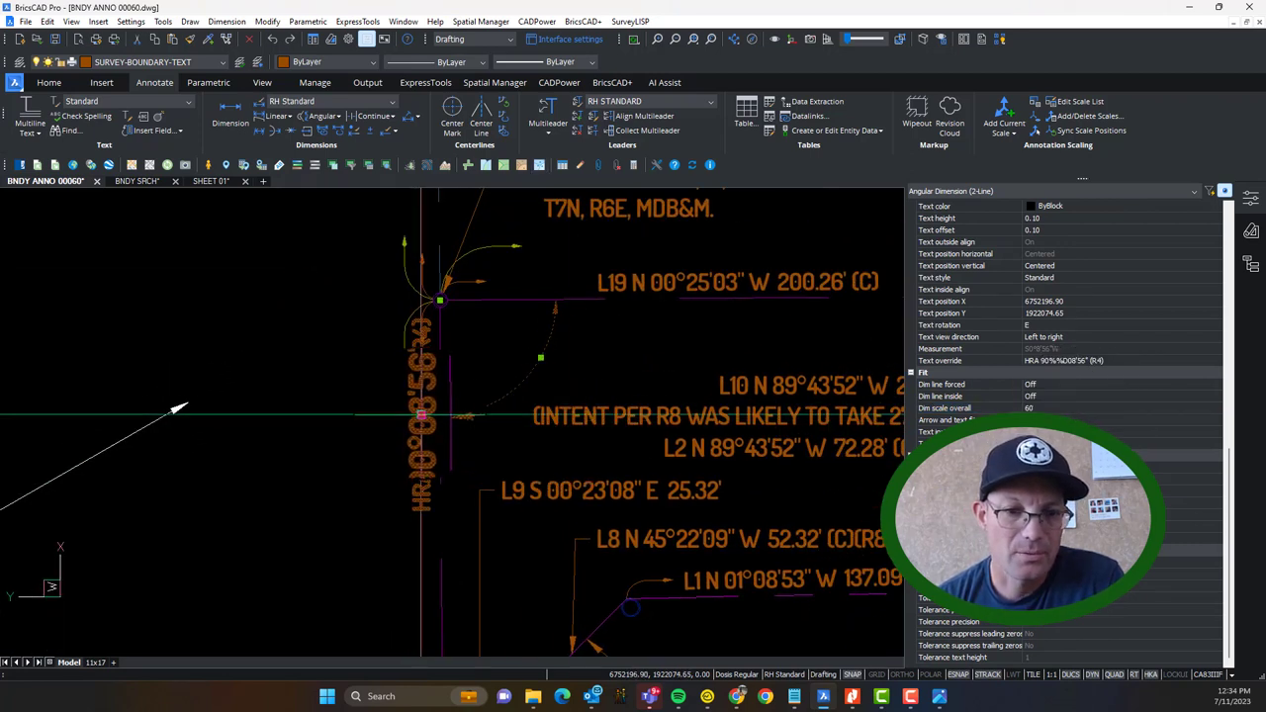
left_click(421, 415)
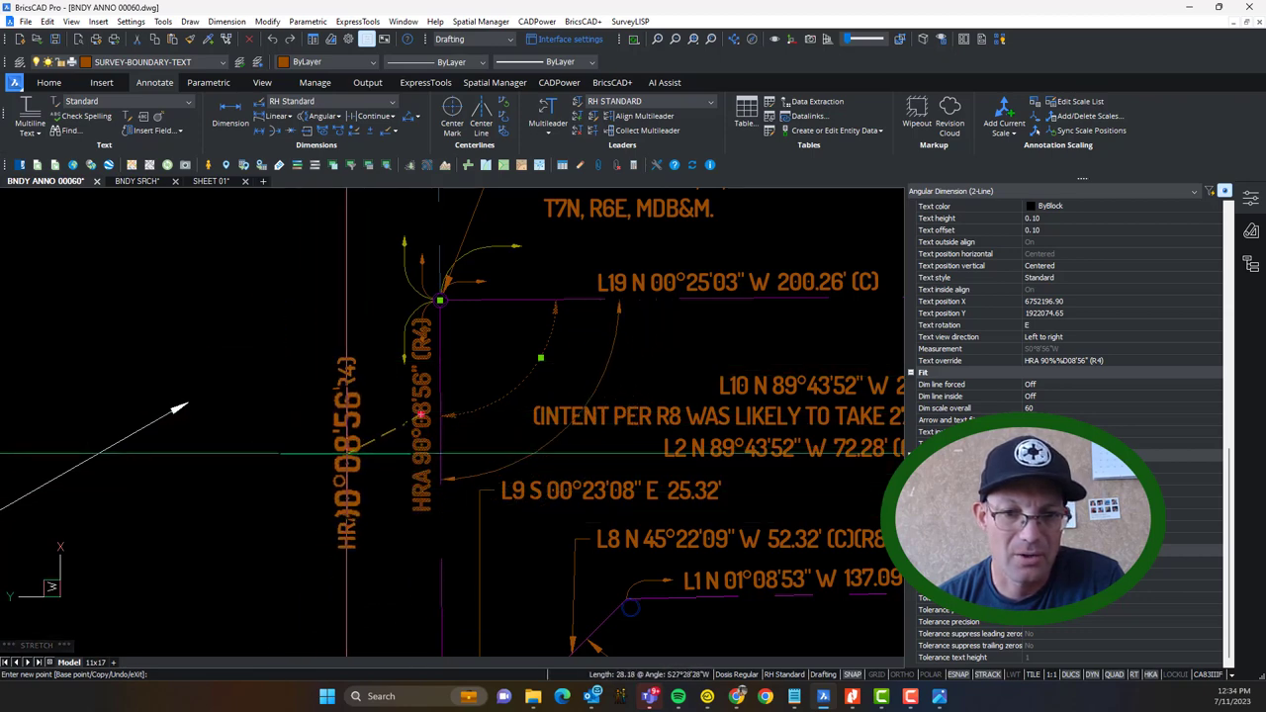
left_click(352, 447)
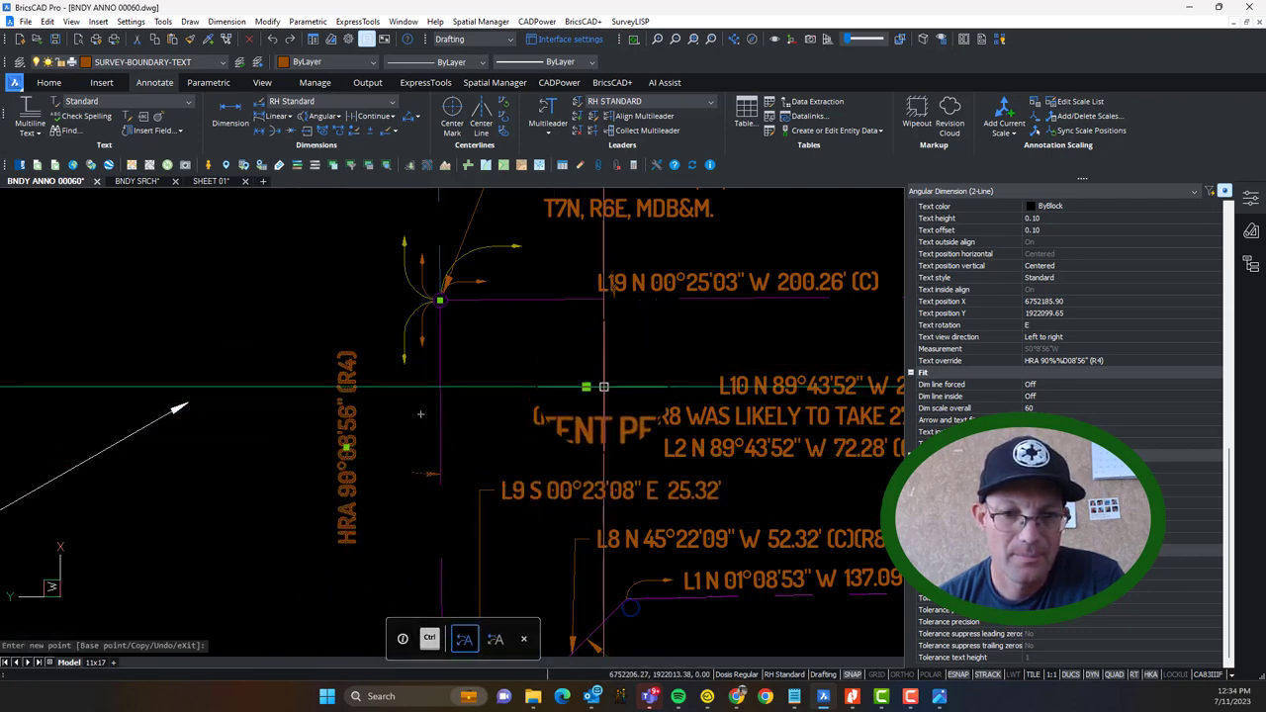
left_click(592, 386)
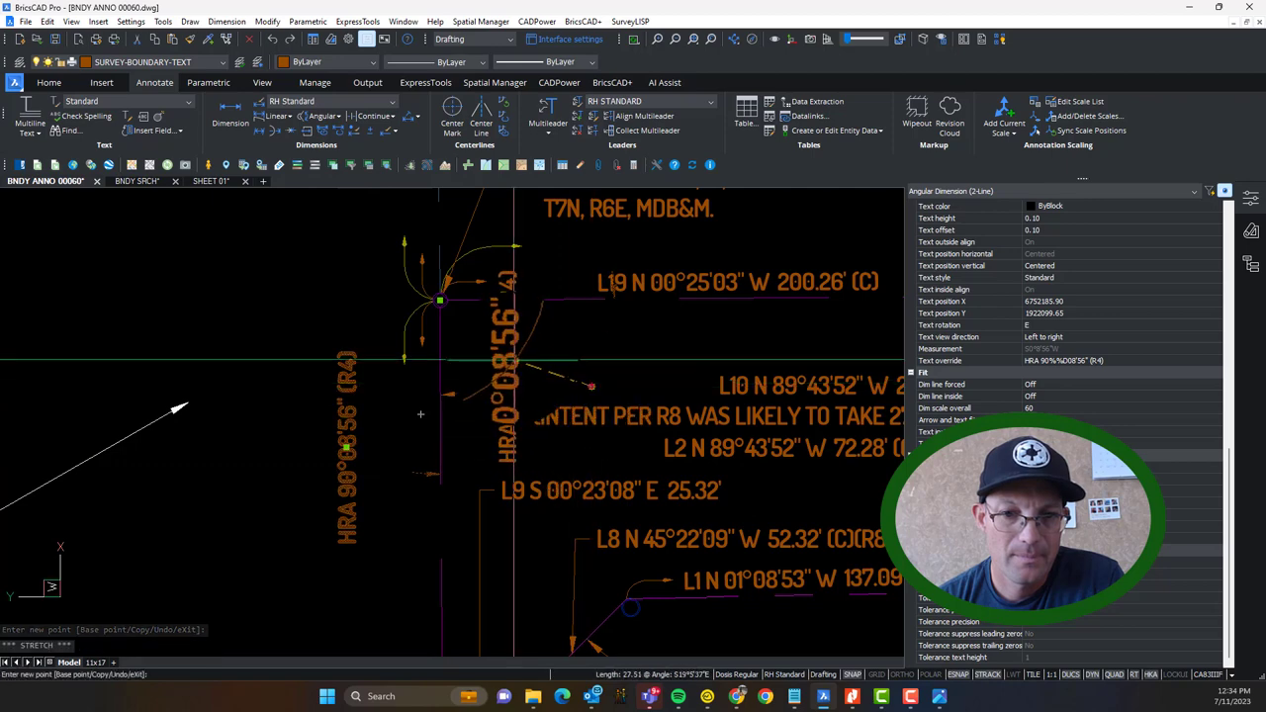
left_click(517, 369)
key("Escape")
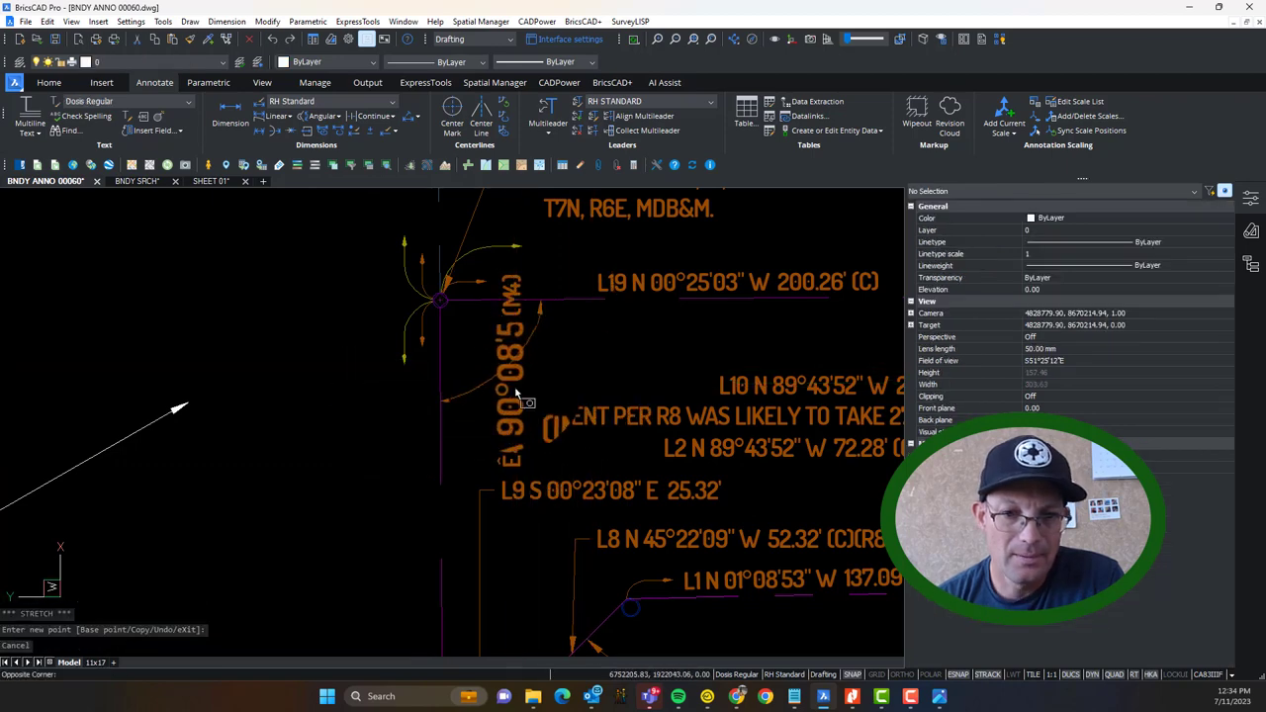
left_click(511, 376)
right_click(511, 371)
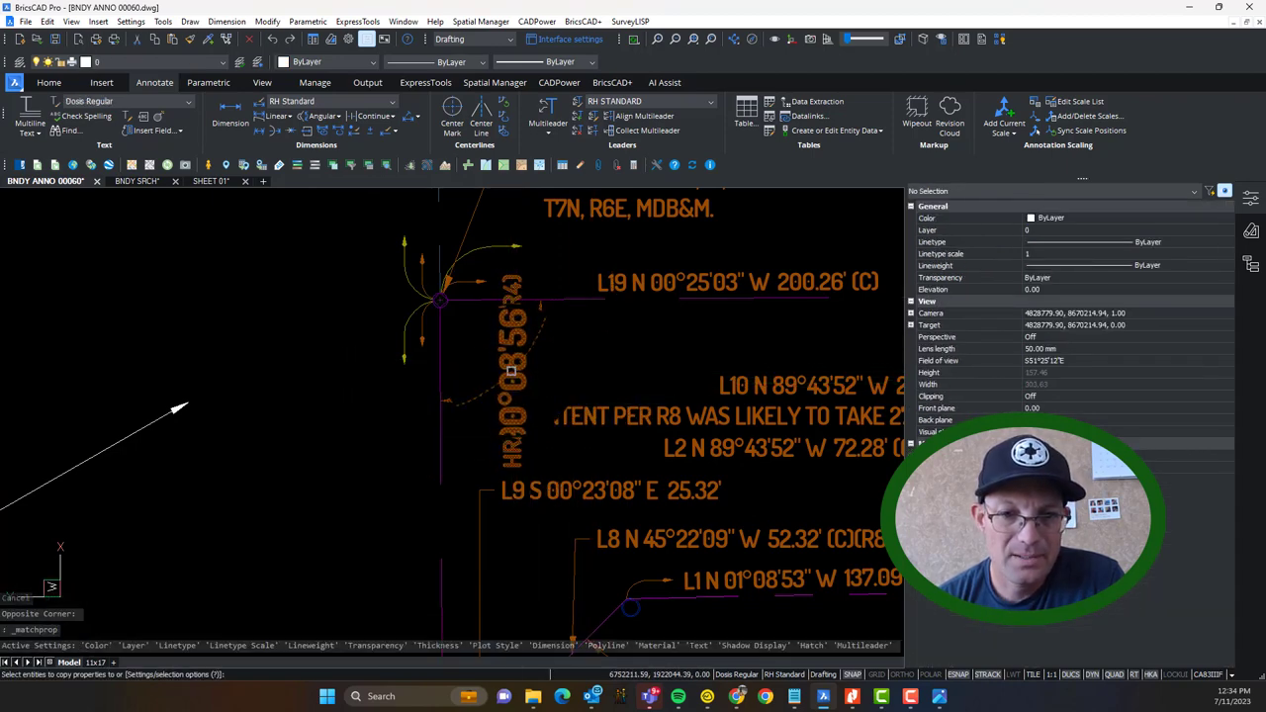
key("Escape")
Step: Place the HRA 90°08'56" text on the outer side of the Sheldon Road line, clear of the corner's leader arrows
left_click(512, 361)
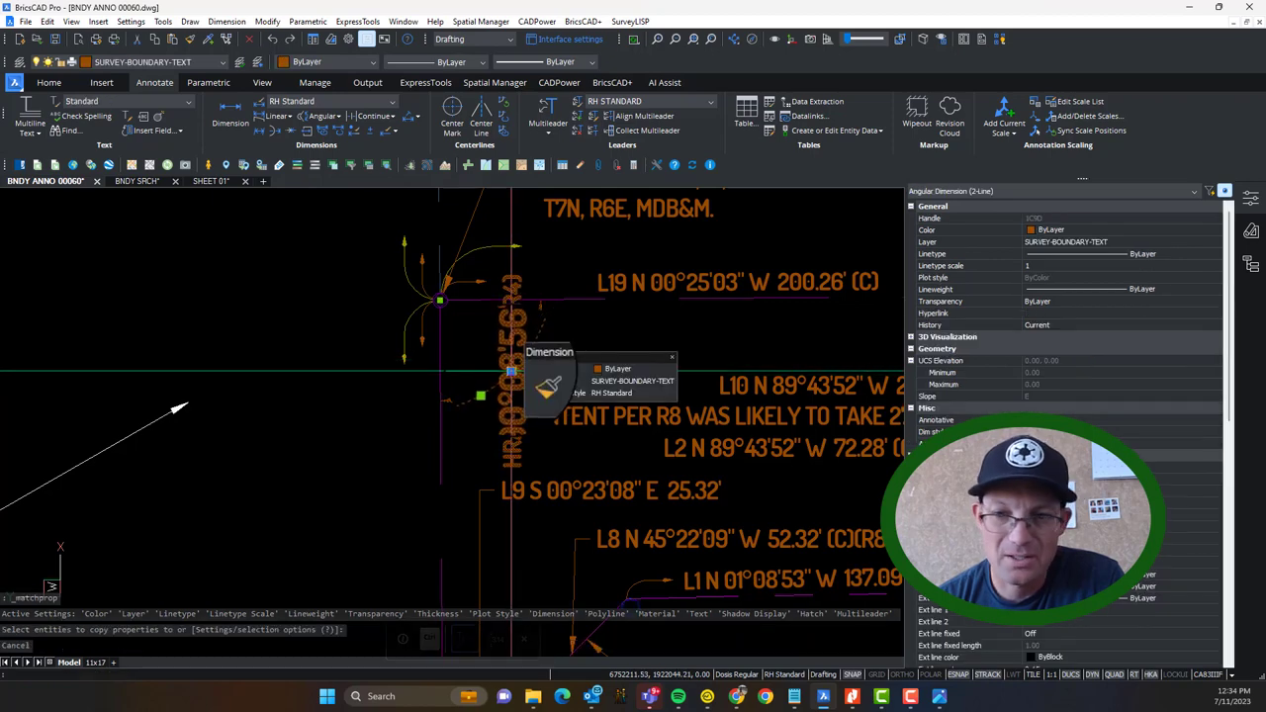
left_click(510, 372)
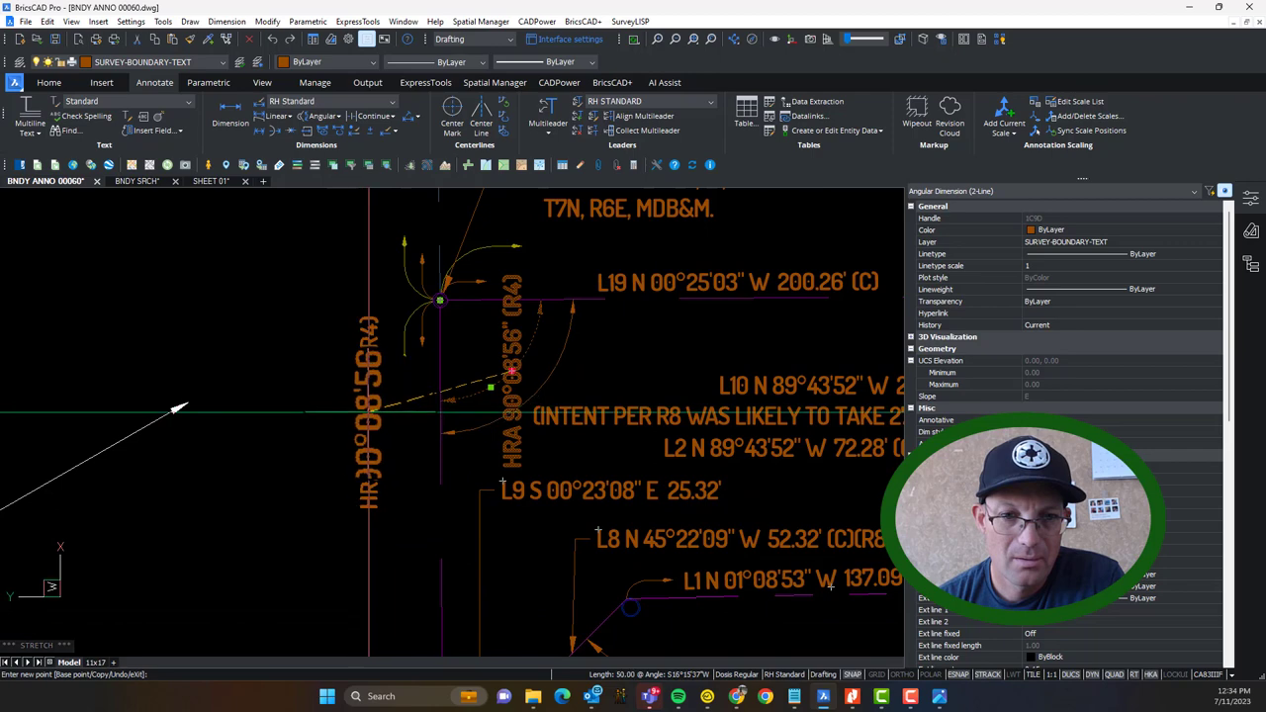
left_click(371, 412)
key("Escape")
Step: Match the properties of the HRA 90°08'56" dimension onto the HRA 89°57'46" dimension at the far corner
middle_click_drag(560, 470, 381, 472)
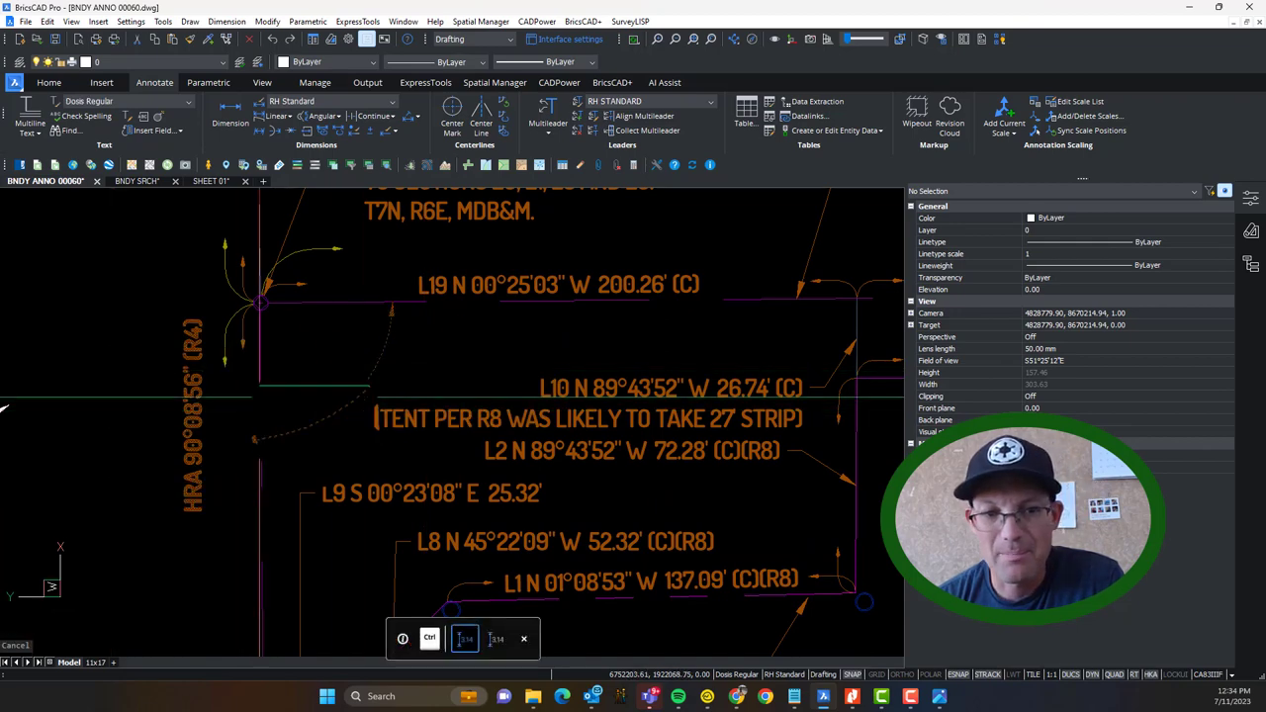
middle_click_drag(643, 423, 0, 389)
middle_click_drag(888, 452, 0, 465)
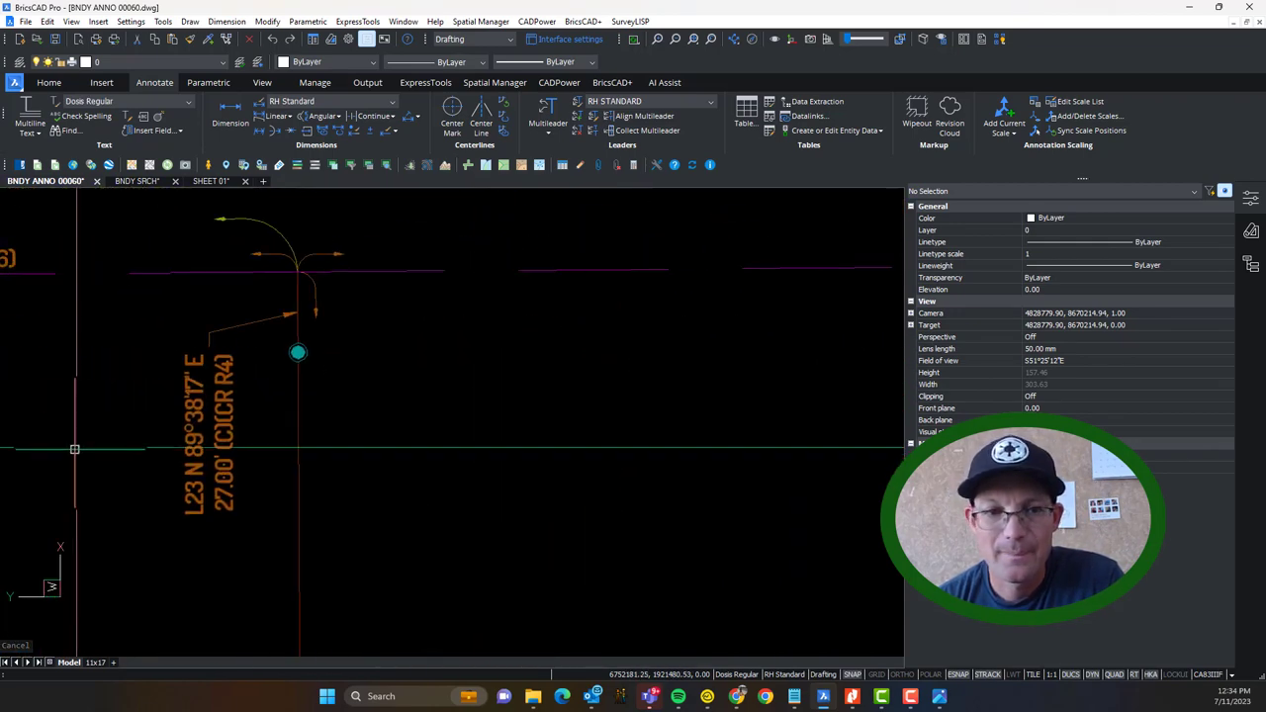
mouse_move(75, 447)
middle_mouse_down()
mouse_move(525, 428)
mouse_move(109, 360)
mouse_move(945, 400)
middle_mouse_up()
left_click(545, 415)
key("Escape")
scroll(512, 424, "down", 5)
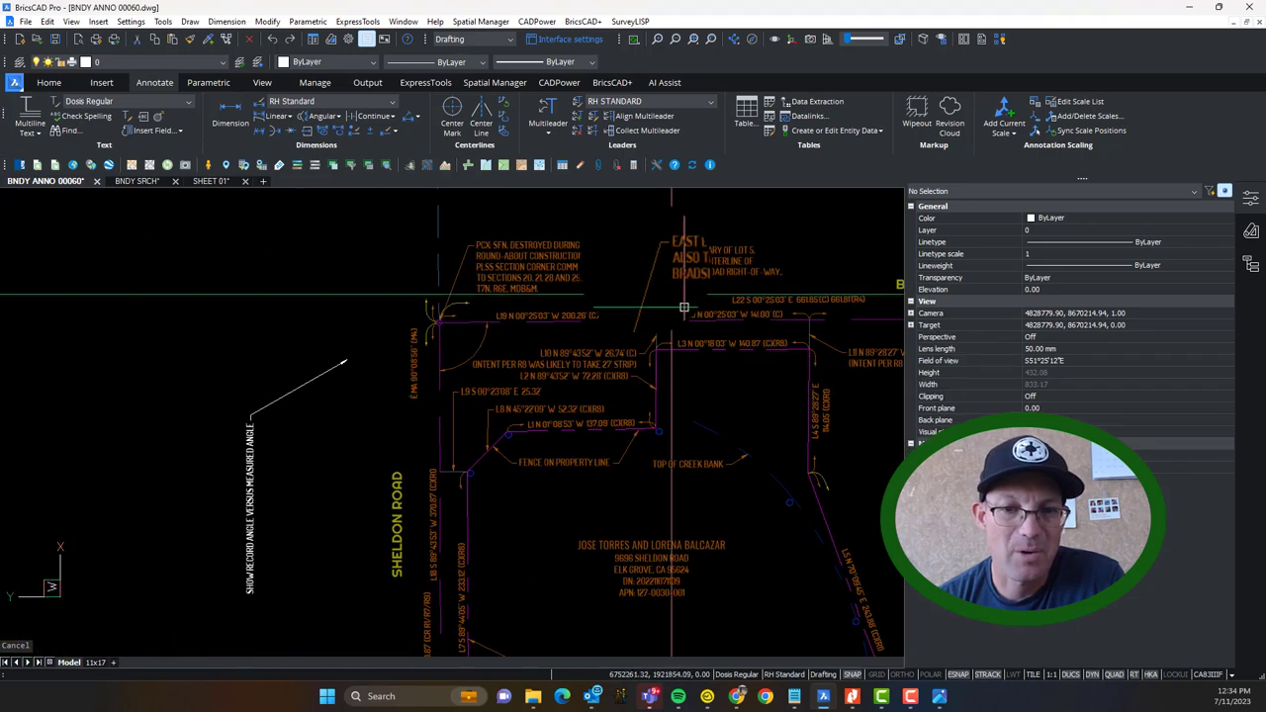
left_click(49, 85)
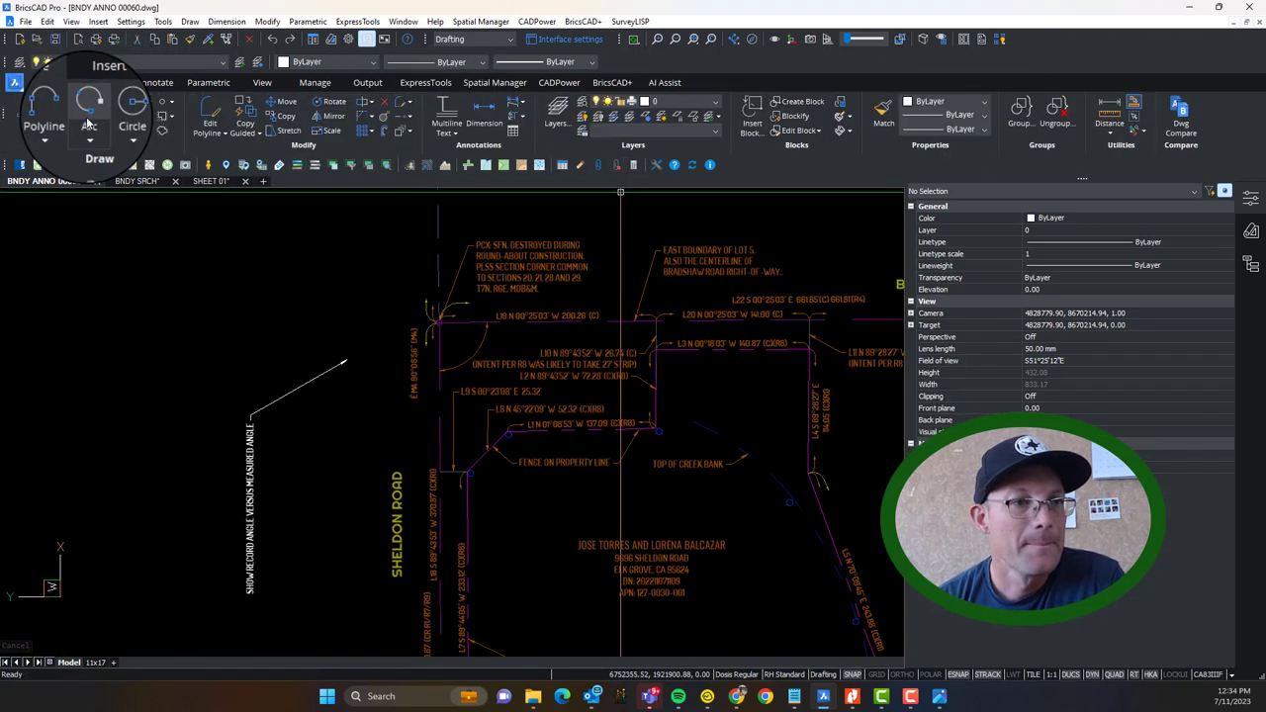
left_click(883, 110)
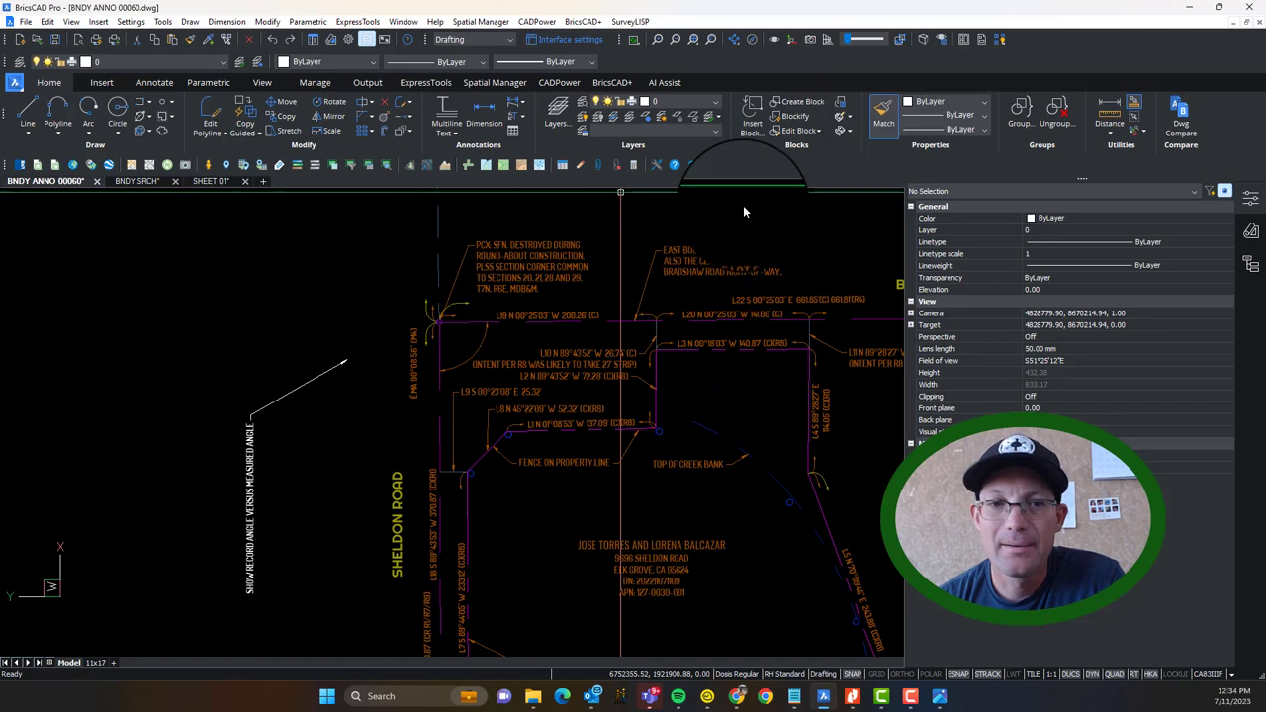
left_click(412, 372)
mouse_move(639, 424)
middle_mouse_down()
mouse_move(322, 396)
mouse_move(52, 407)
middle_mouse_up()
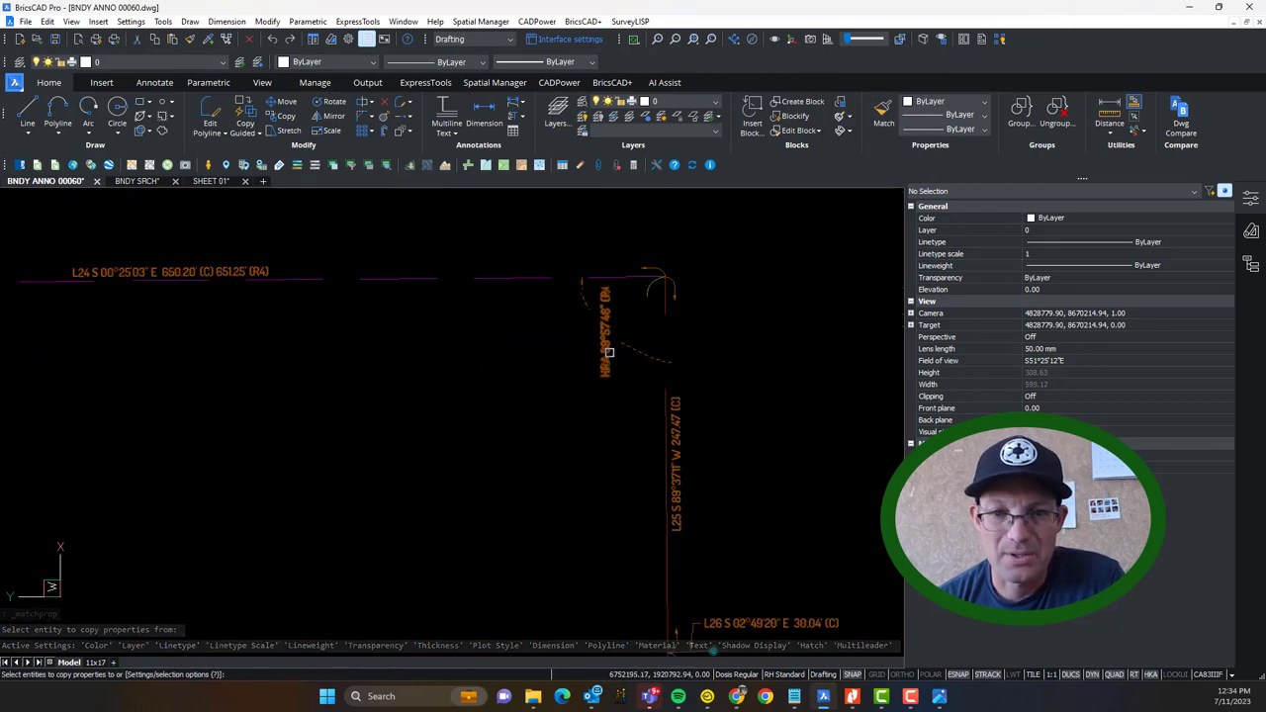
left_click(609, 352)
scroll(637, 313, "up", 3)
key("Escape")
Step: Stretch the HRA 89°57'46" dimension's arc farther out from the far corner
left_click(599, 392)
left_click(554, 363)
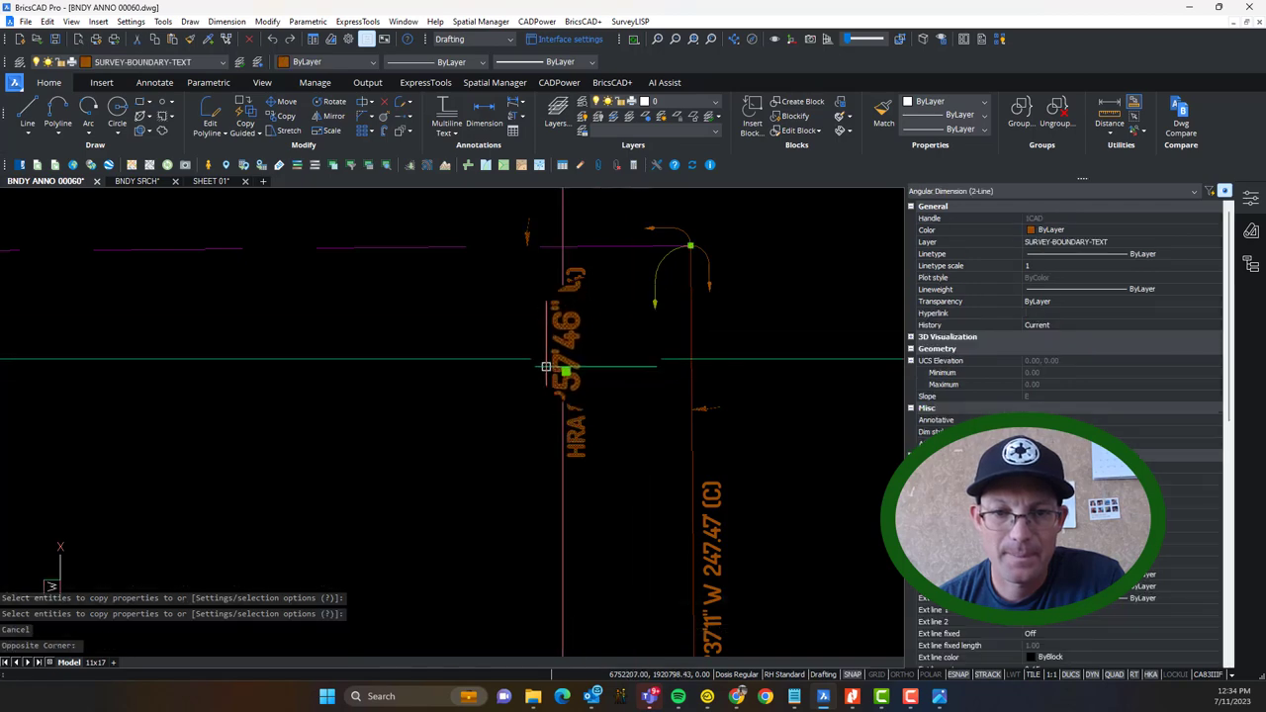
left_click(548, 328)
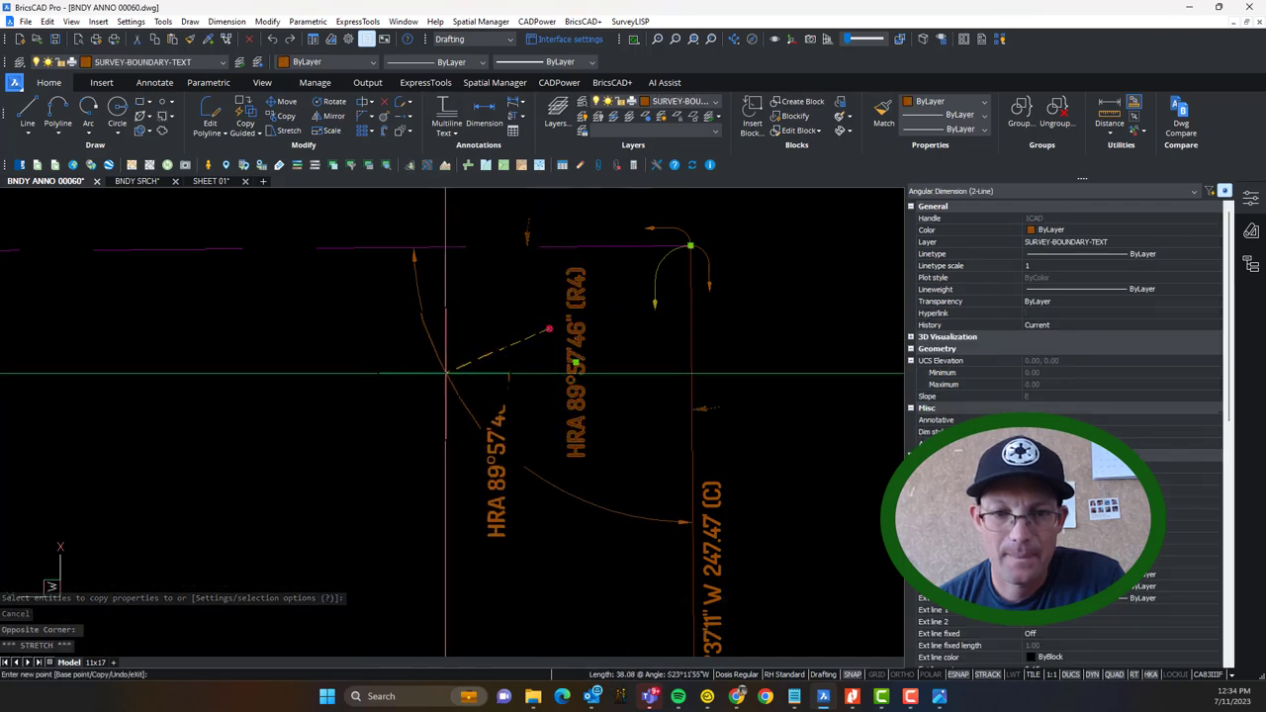
key("Escape")
Step: Explode the HRA 90°08'56" angular dimension at the Sheldon Road section corner so its text becomes a separate object
scroll(386, 375, "down", 4)
mouse_move(195, 410)
middle_mouse_down()
mouse_move(792, 404)
mouse_move(672, 380)
middle_mouse_up()
scroll(205, 397, "up", 2)
scroll(509, 394, "up", 1)
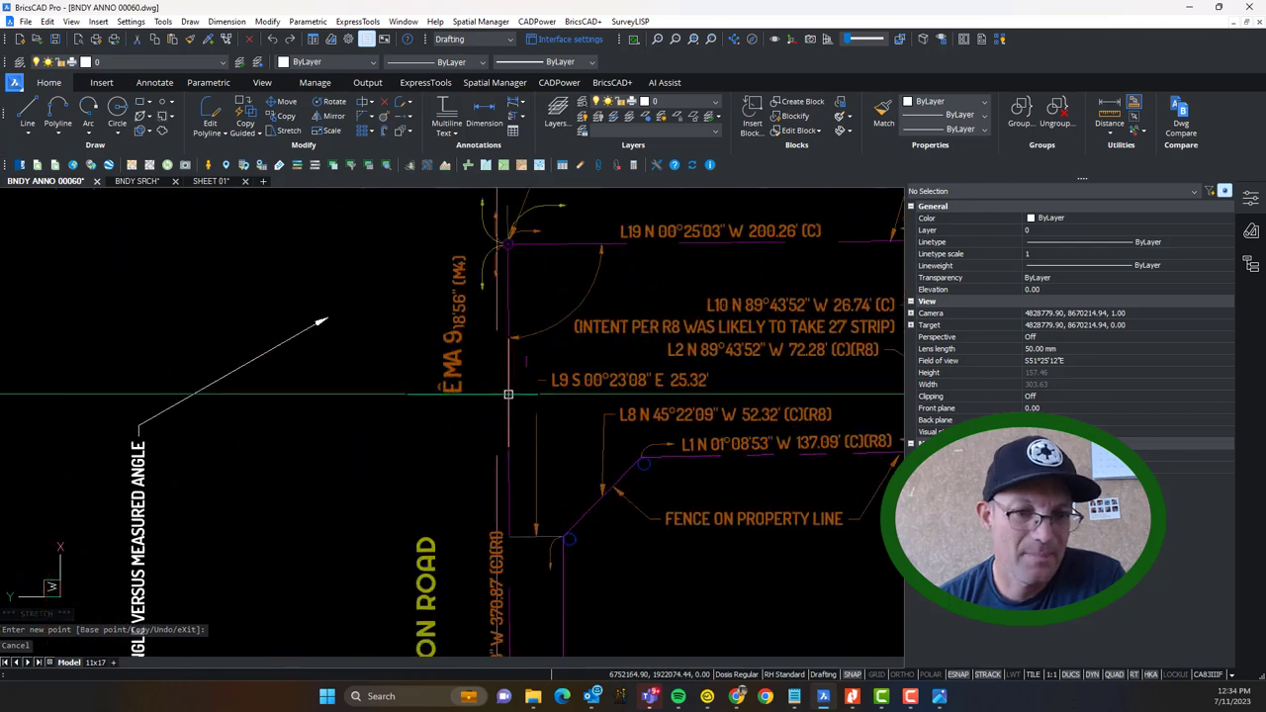
left_click(458, 321)
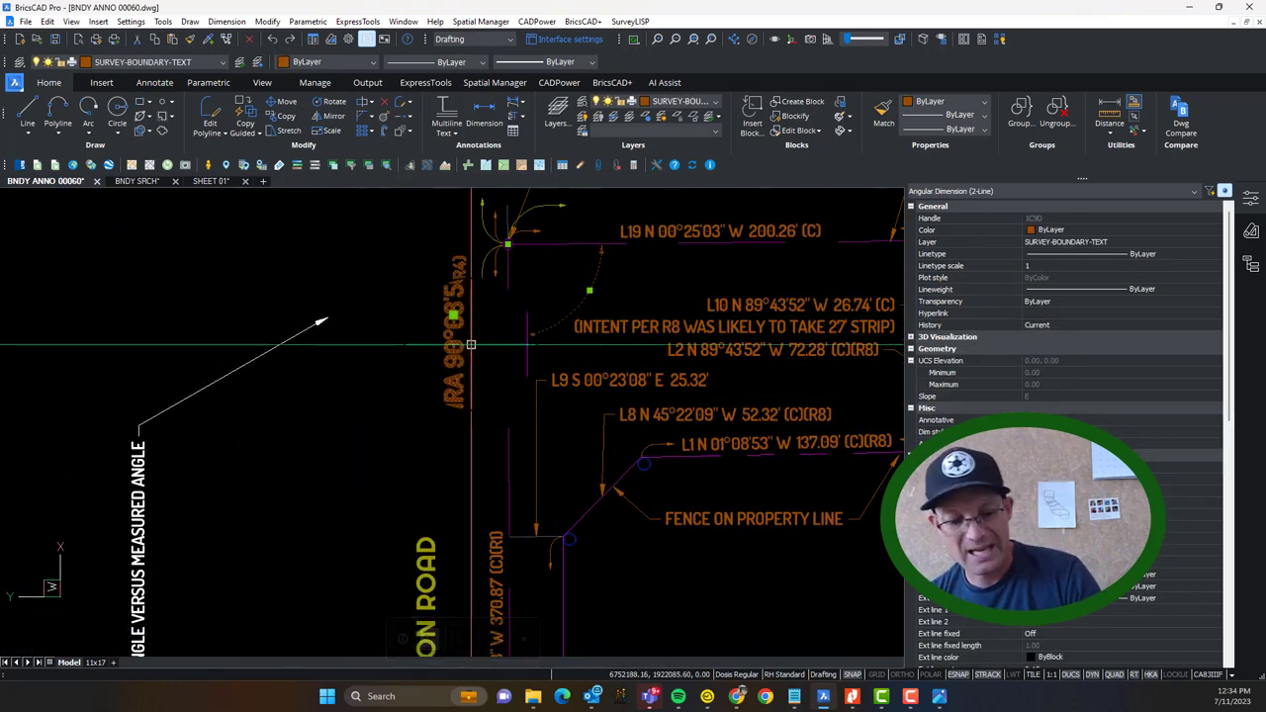
type("x")
key("Return")
left_click(462, 356)
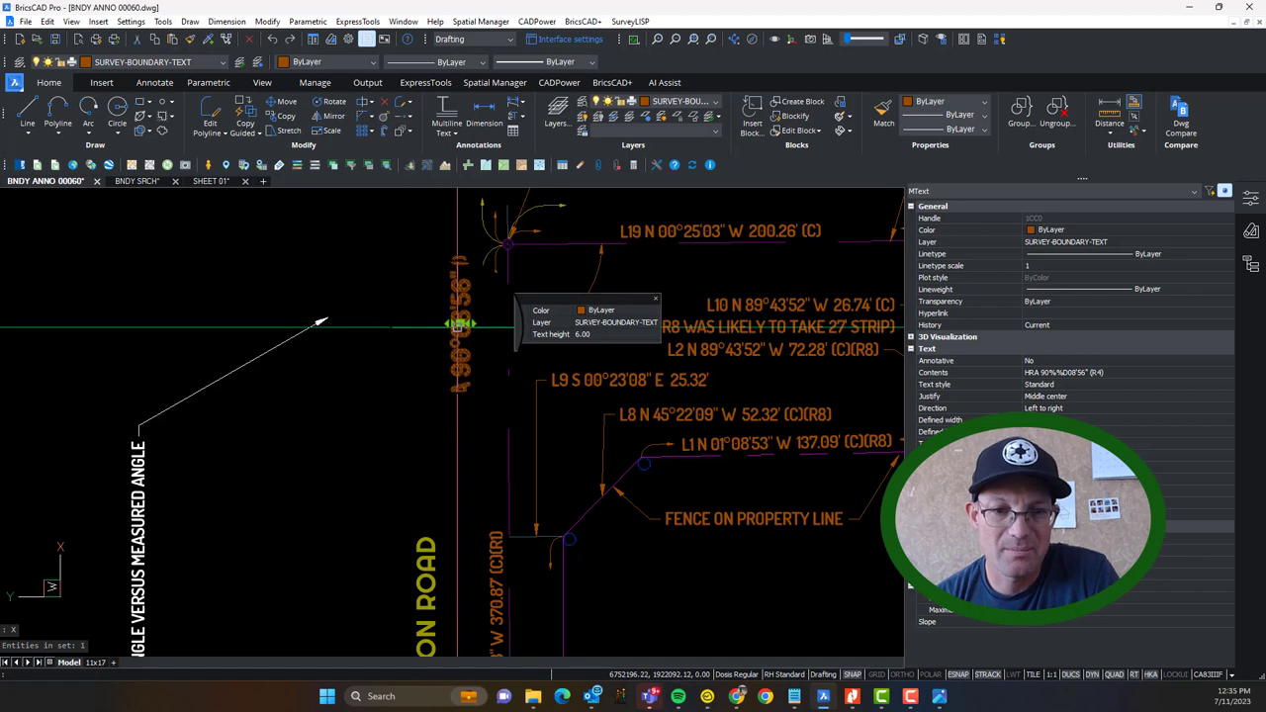
key("Escape")
Step: Copy the TOP OF CREEK BANK leader to the Sheldon Road section corner, beside the HRA 90°08'56" text
middle_click_drag(686, 485, 658, 491)
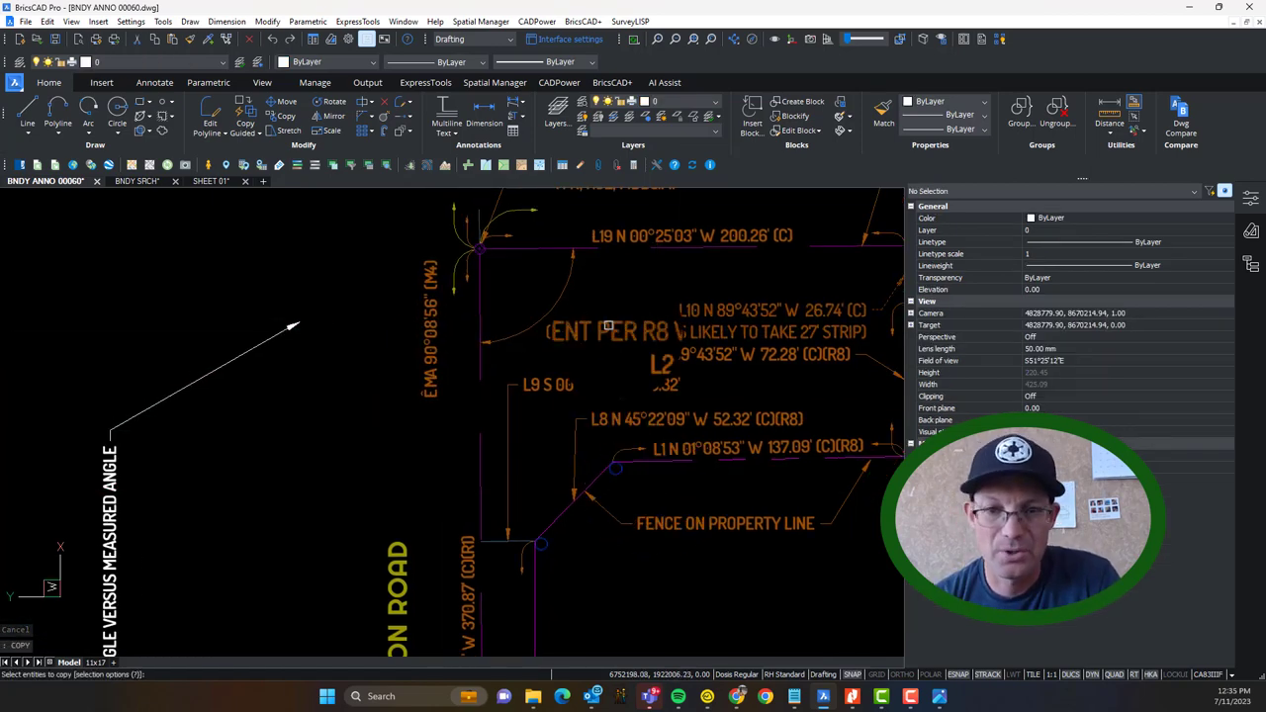
mouse_move(703, 393)
middle_mouse_down()
mouse_move(231, 360)
mouse_move(540, 380)
mouse_move(404, 362)
middle_mouse_up()
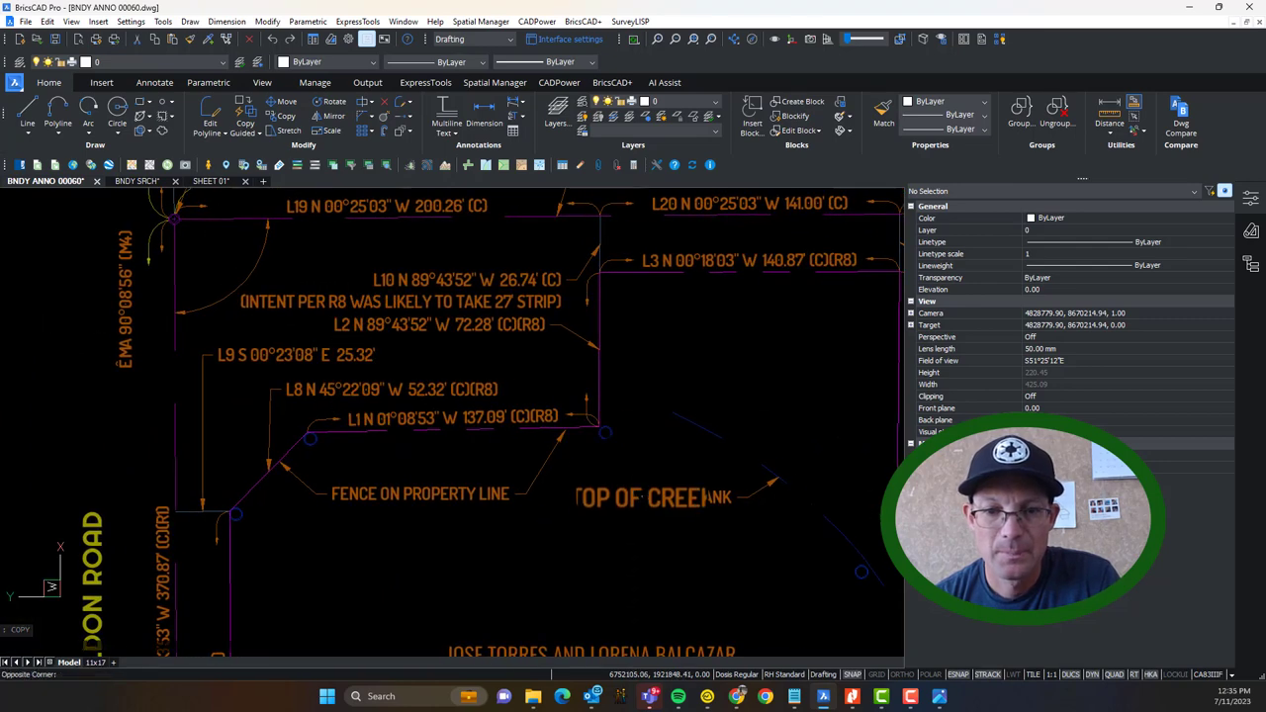
key("Return")
left_click(594, 491)
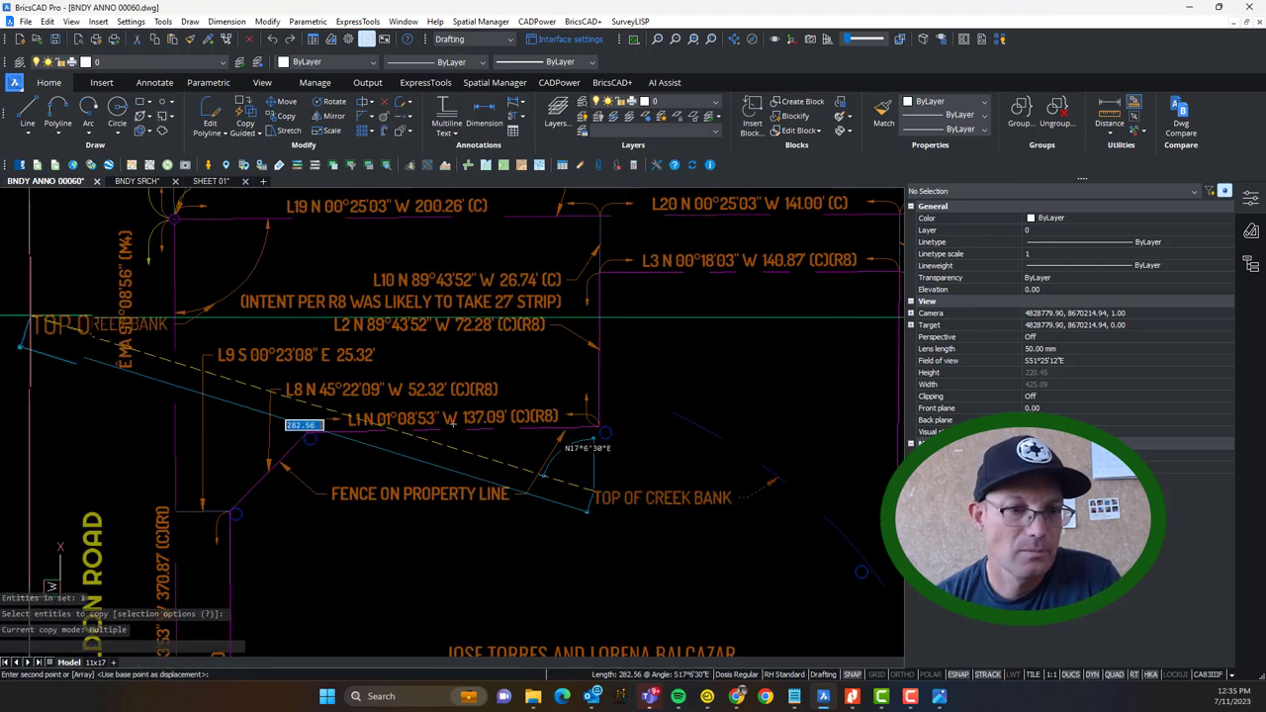
middle_click_drag(16, 346, 288, 418)
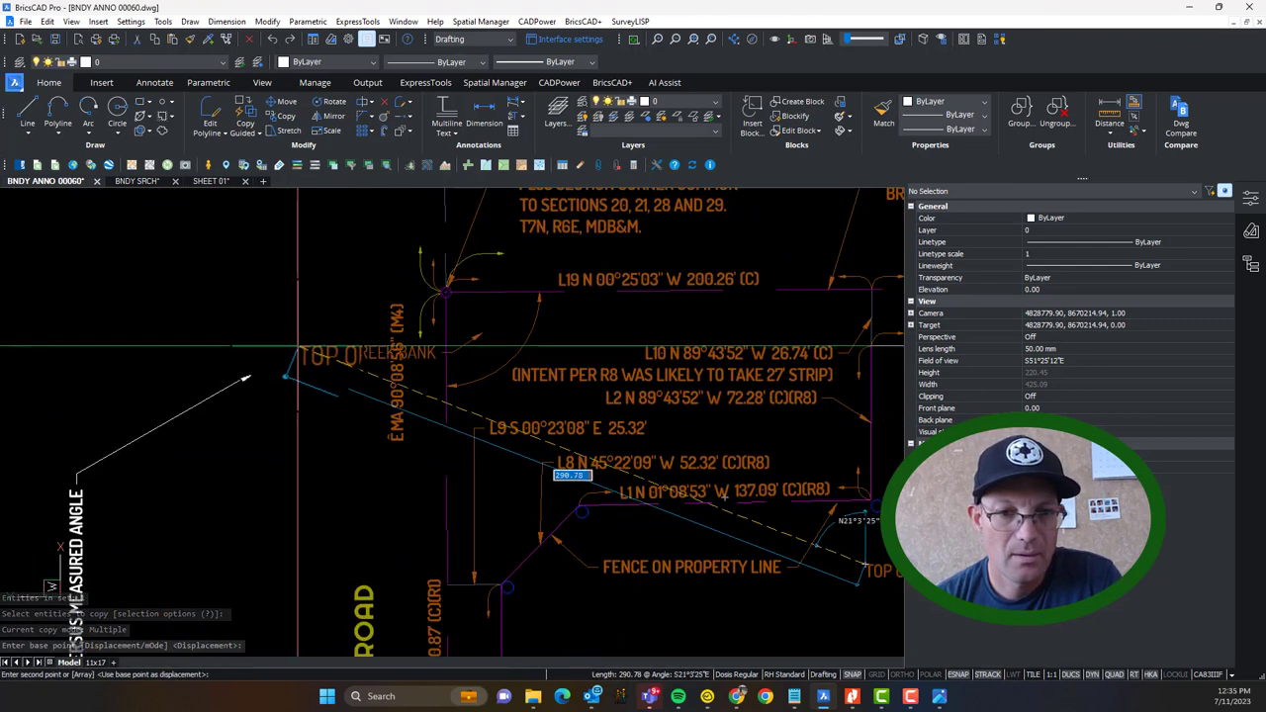
left_click(296, 348)
key("Escape")
Step: Move the copied TOP OF CREEK BANK leader's arrowhead onto the corner's angle arc
scroll(426, 323, "up", 3)
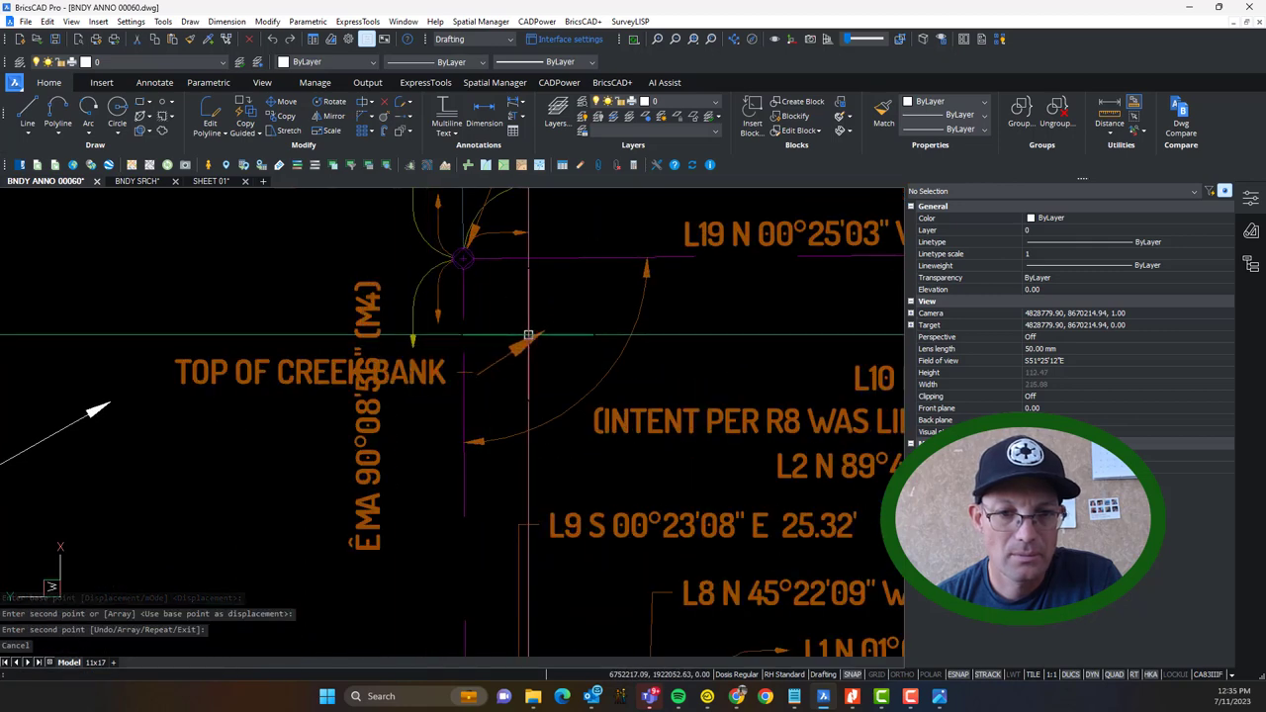
left_click(528, 334)
left_click(537, 330)
left_click(602, 404)
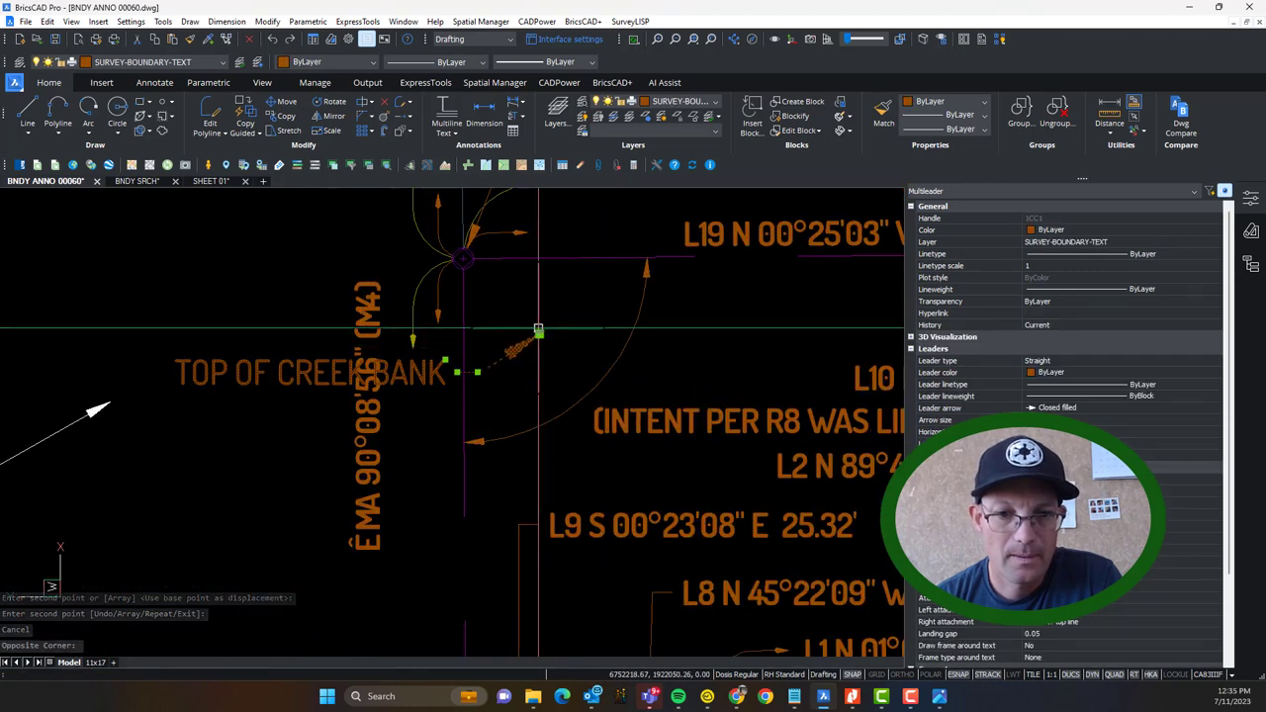
key("Escape")
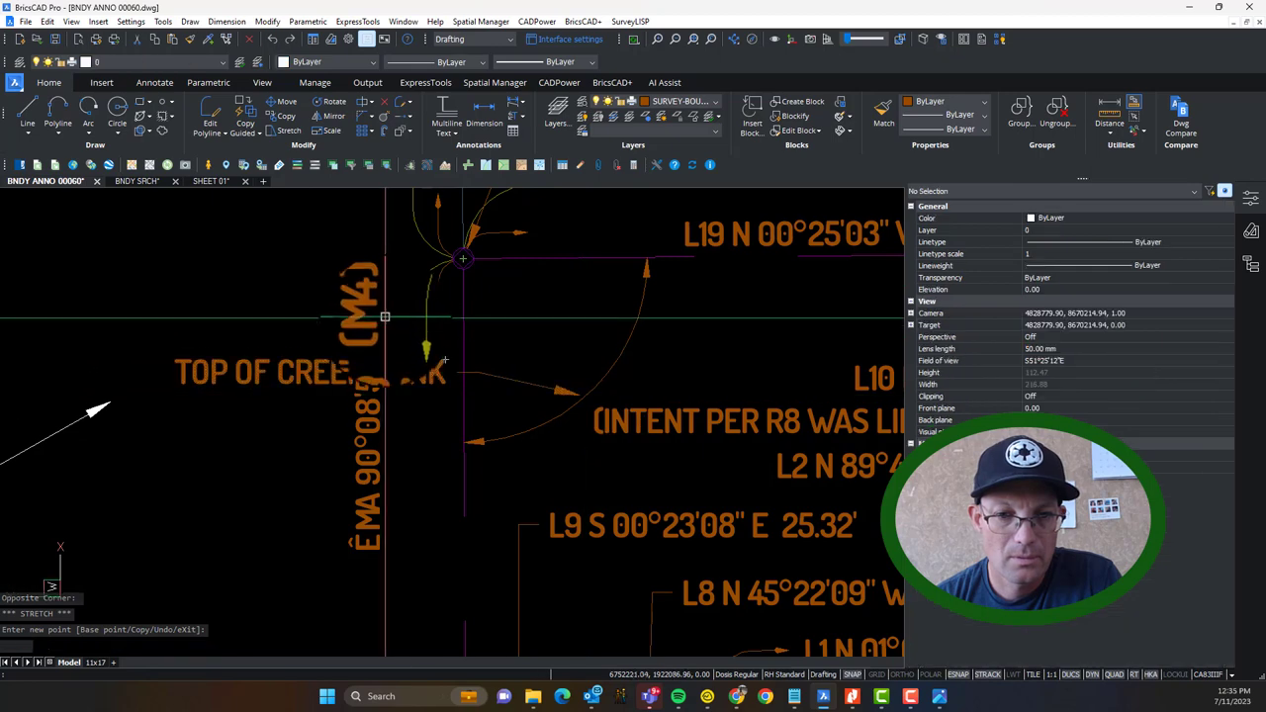
Step: Replace the copied leader's text with HRA 90°08'56" (R4), copied from the exploded dimension text, and delete that loose text
double_click(374, 450)
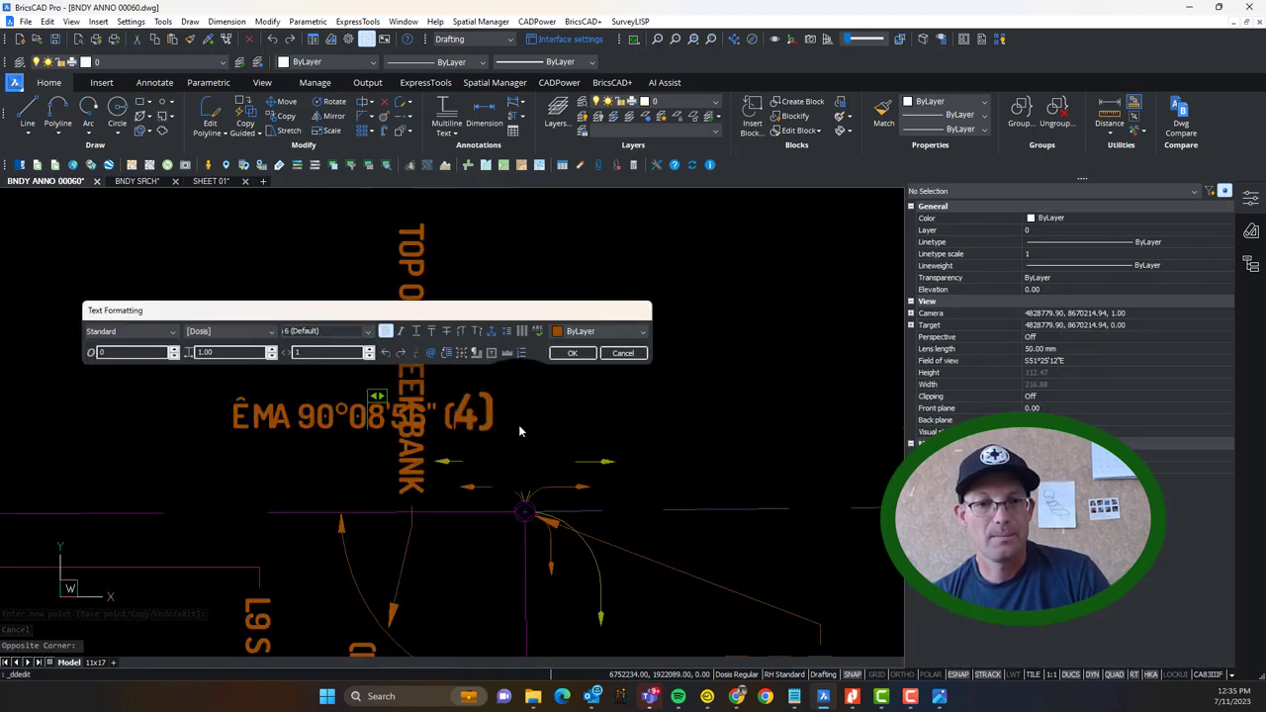
left_click(520, 432)
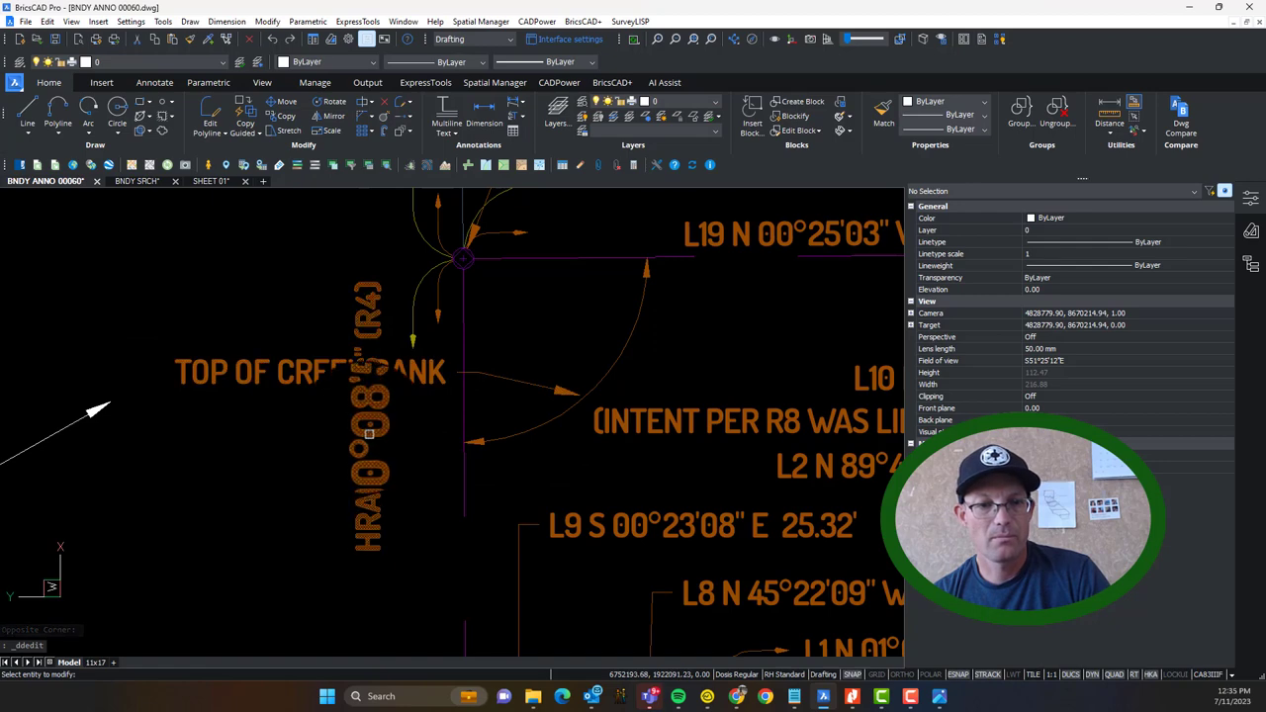
left_click(368, 433)
left_click_drag(424, 437, 510, 437)
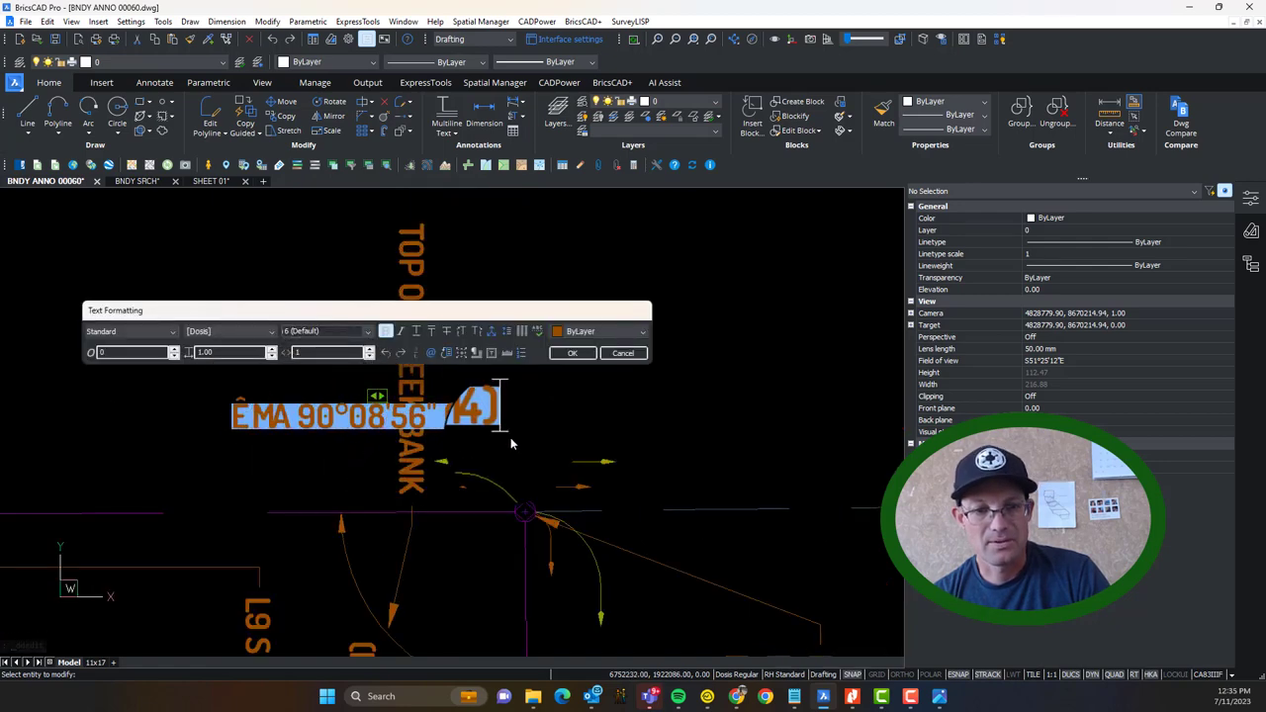
left_click(569, 353)
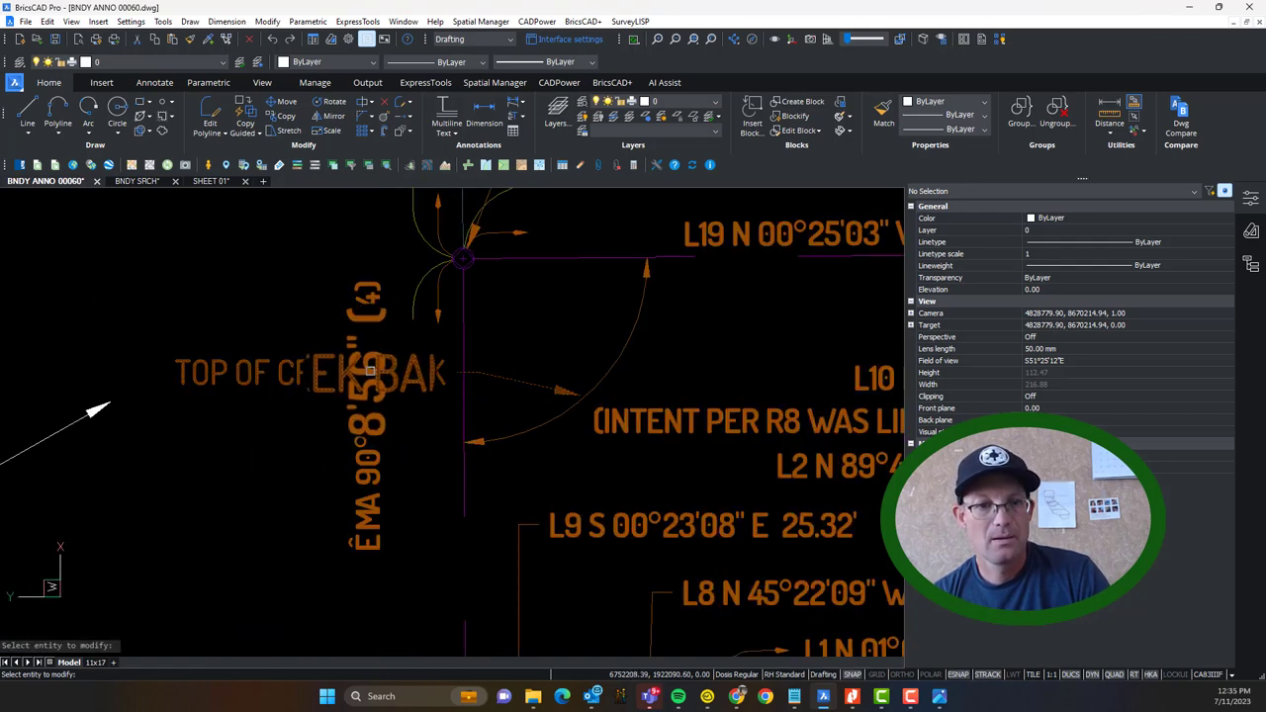
left_click(239, 372)
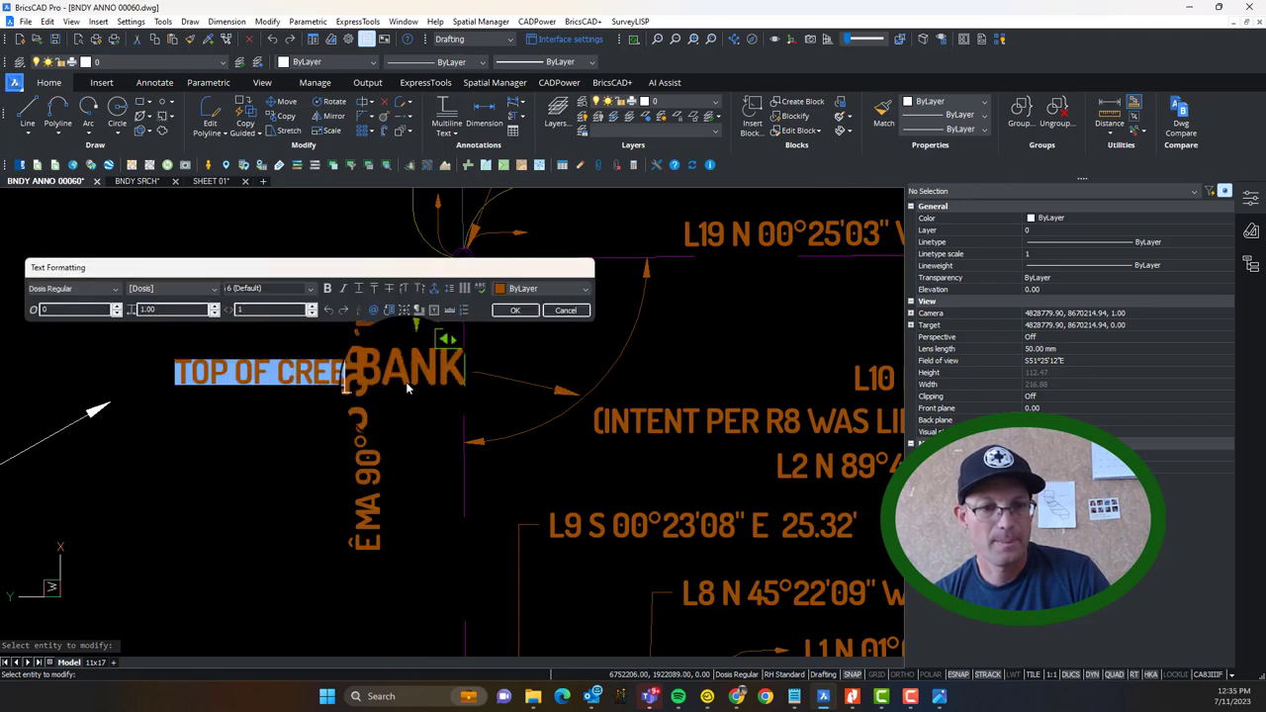
left_click(398, 573)
key("Escape")
left_click(360, 508)
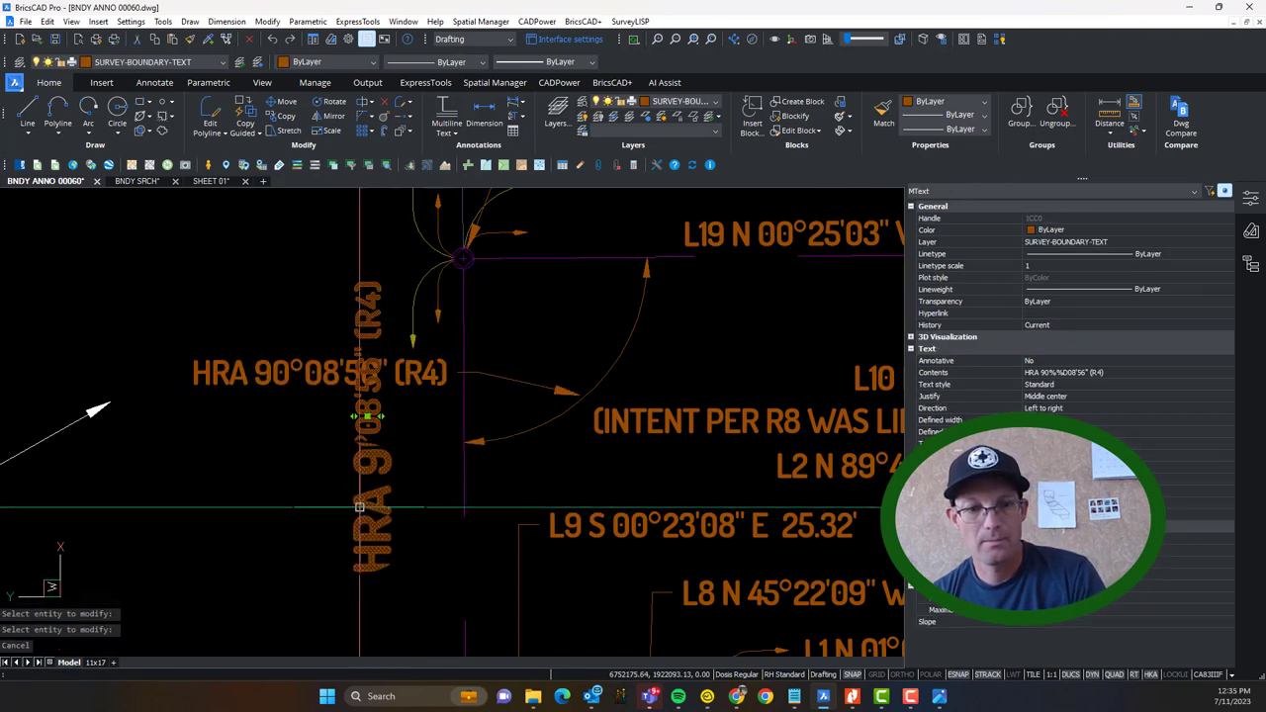
key("Delete")
Step: Move the HRA 90°08'56" (R4) leader text just below the L19 label and reposition its arrowhead on the angle arc
scroll(517, 509, "down", 2)
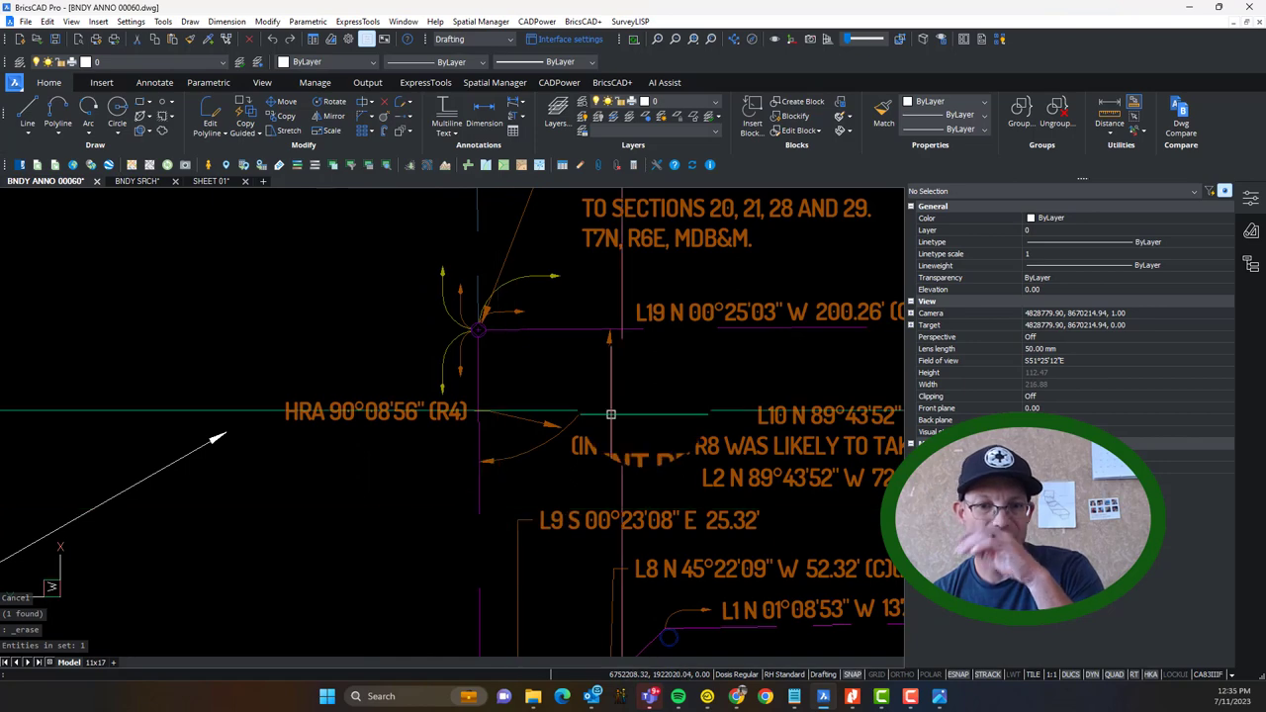
scroll(475, 410, "up", 1)
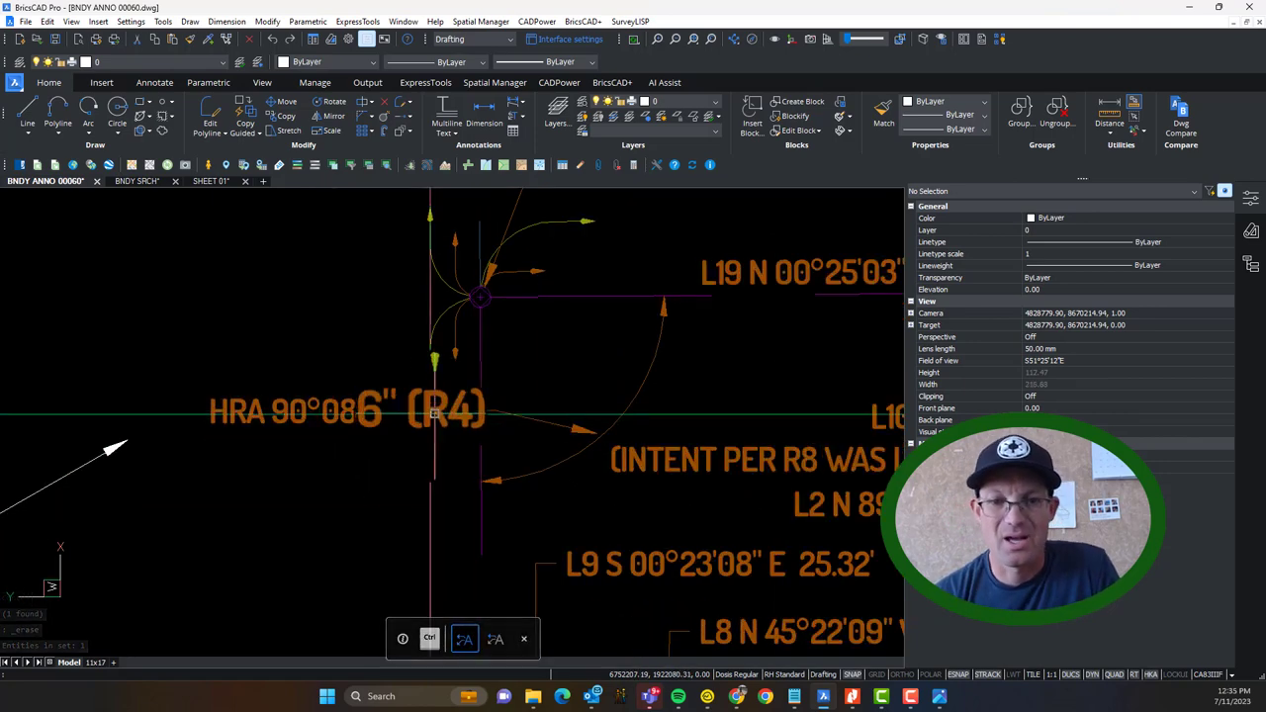
scroll(379, 414, "down", 1)
left_click(434, 409)
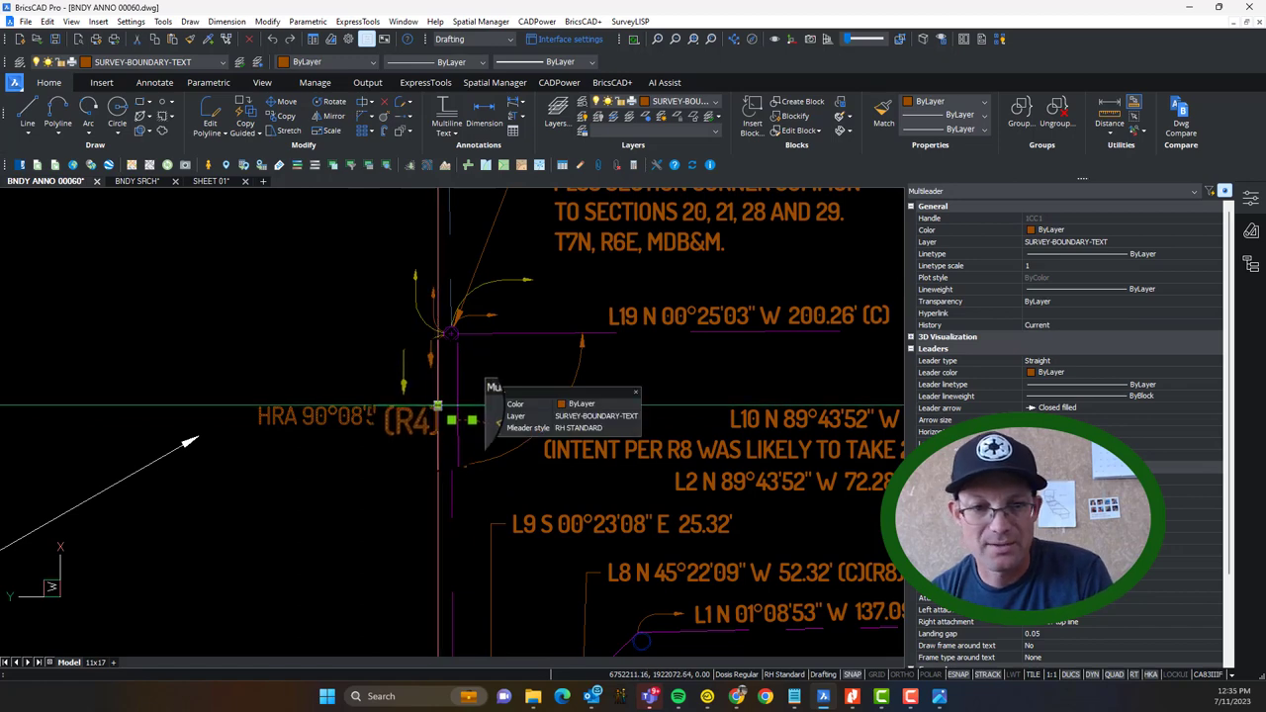
left_click(437, 407)
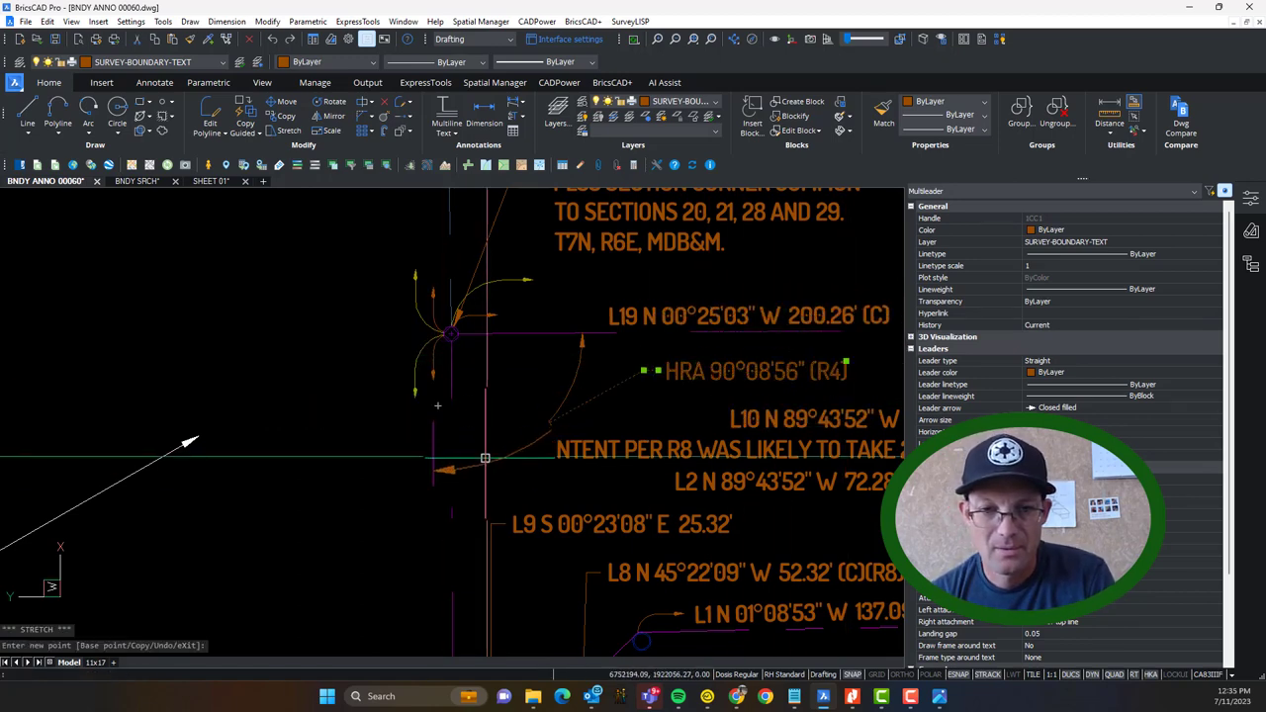
scroll(545, 420, "up", 3)
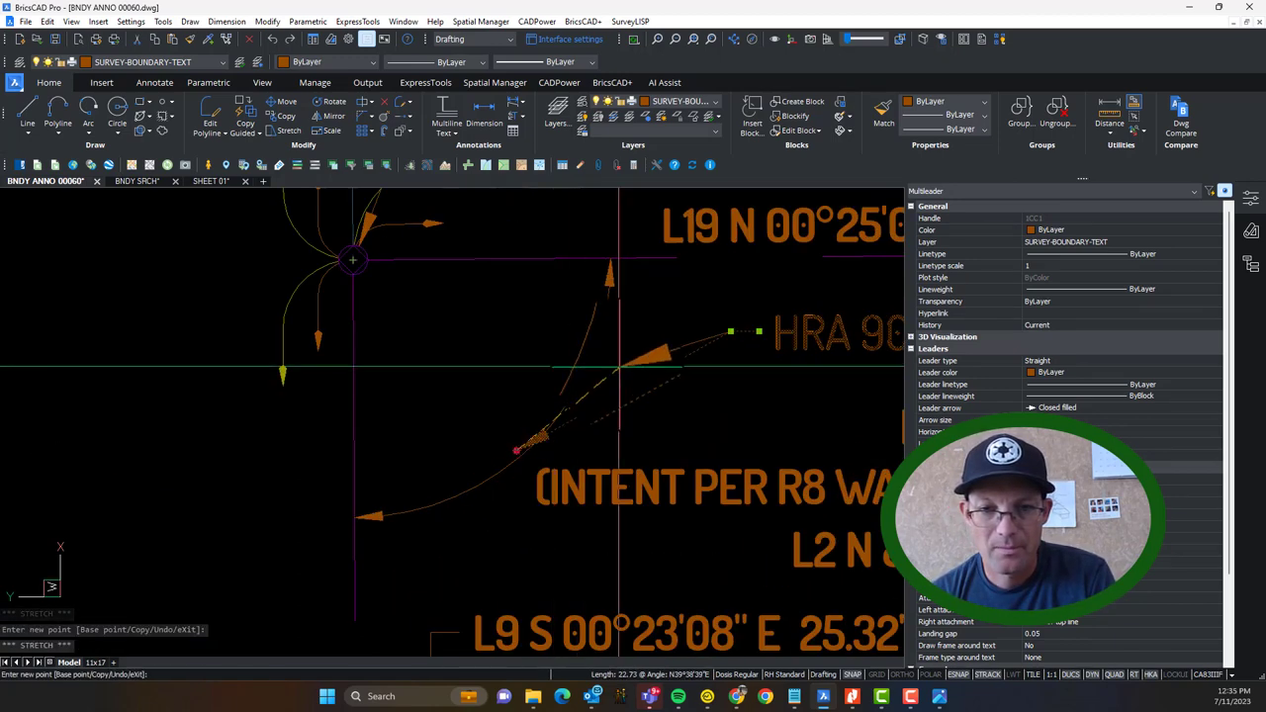
key("Escape")
Step: Examine the HRA 89°57'46" dimension at the far corner and the annotation across the whole boundary drawing
scroll(527, 454, "down", 5)
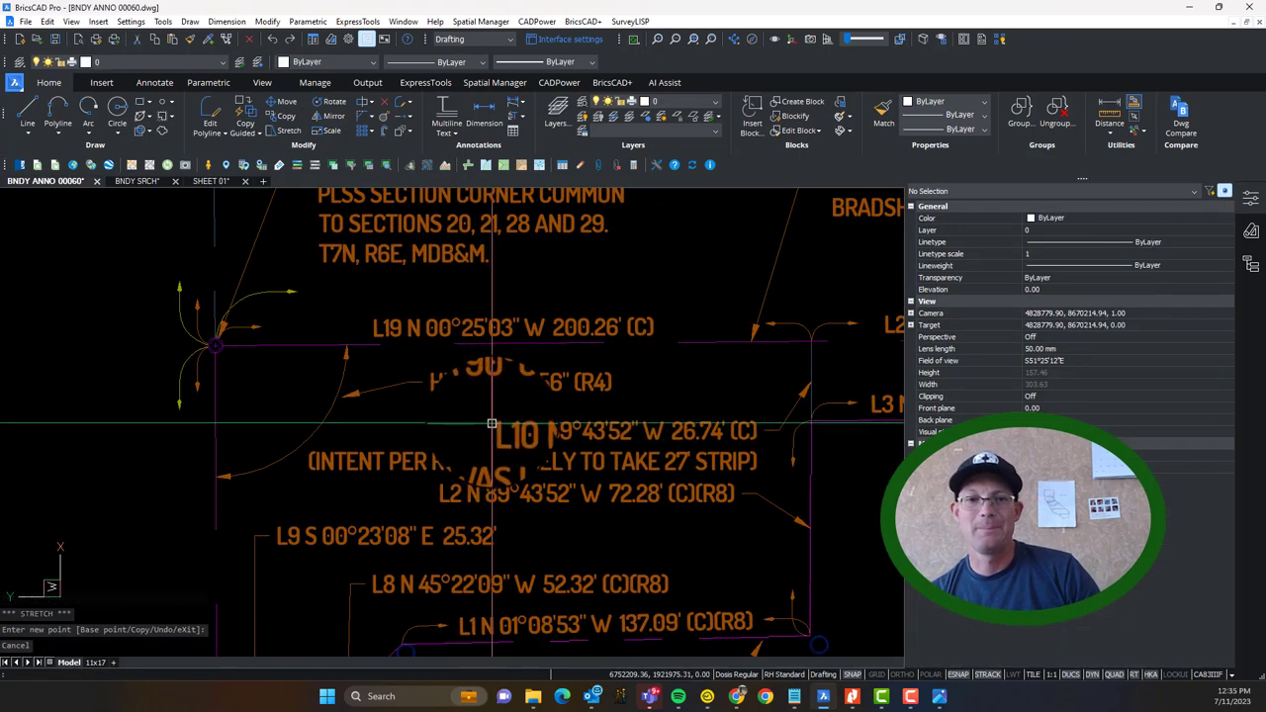
scroll(527, 454, "down", 6)
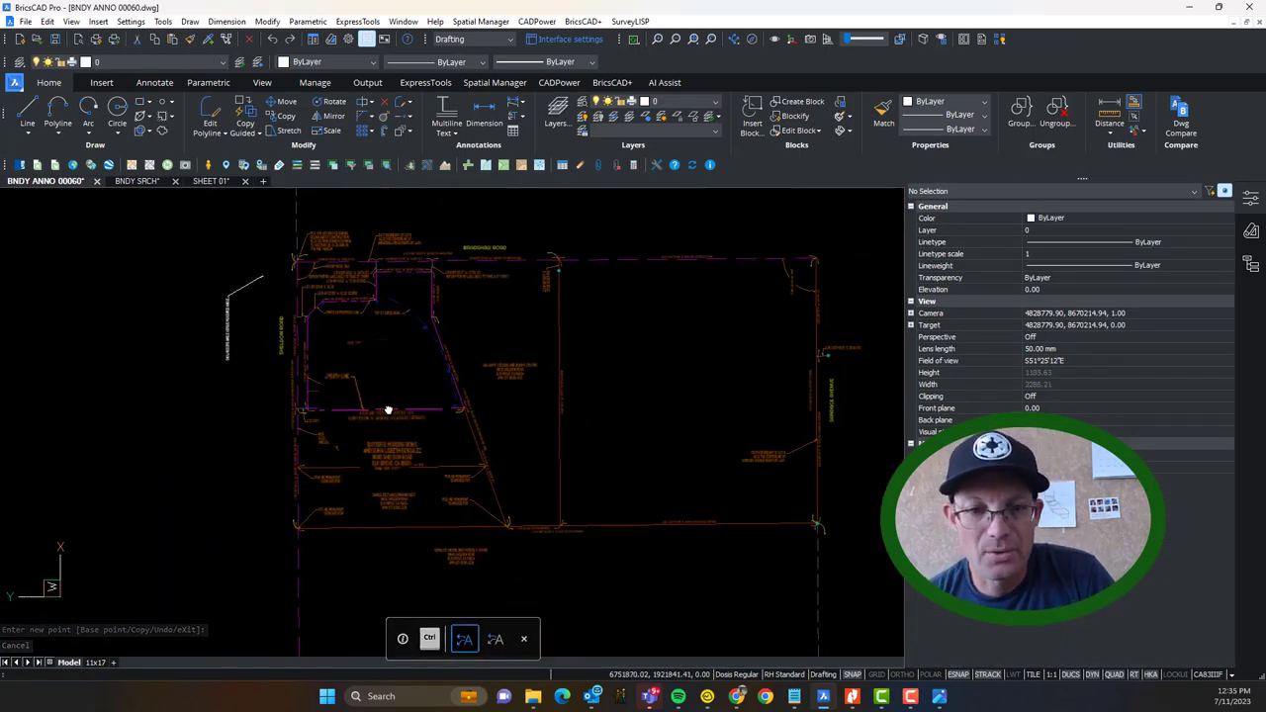
scroll(719, 286, "up", 4)
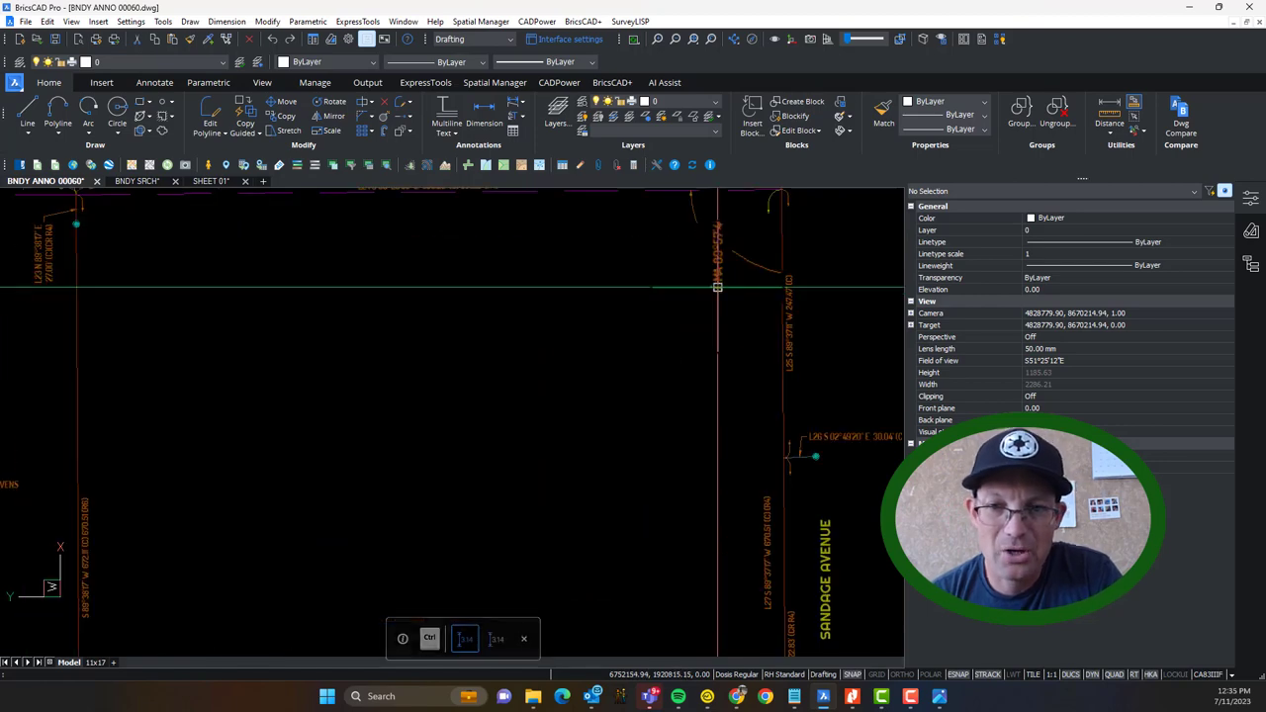
scroll(304, 296, "down", 4)
scroll(213, 271, "up", 5)
scroll(272, 279, "down", 4)
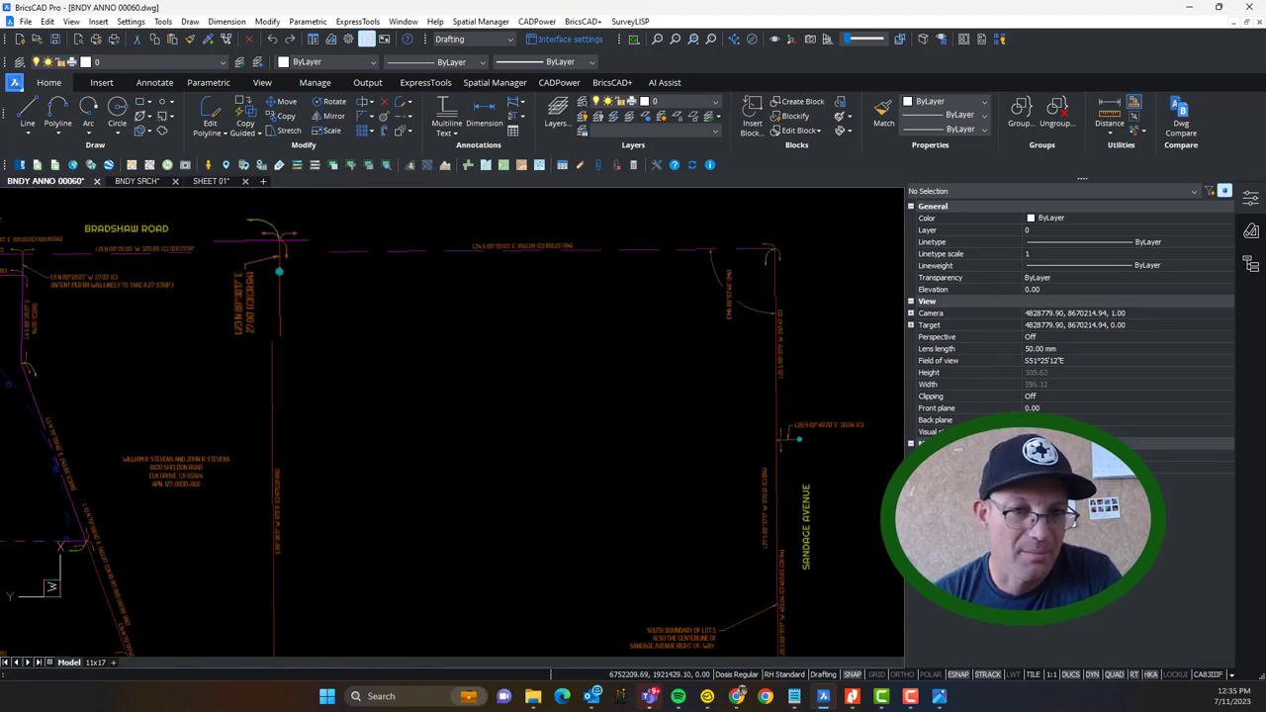
middle_click_drag(245, 437, 629, 325)
middle_click_drag(203, 384, 256, 621)
scroll(359, 393, "down", 3)
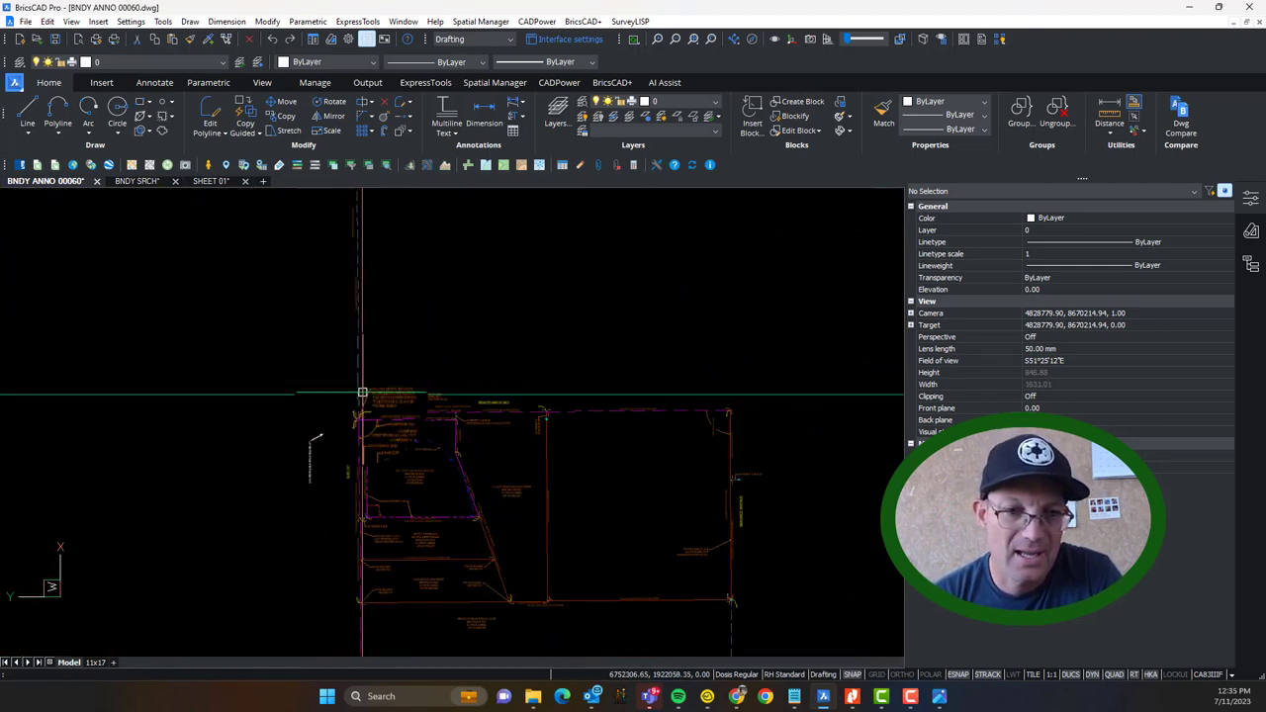
mouse_move(396, 353)
middle_mouse_down()
mouse_move(336, 528)
mouse_move(331, 290)
mouse_move(271, 384)
middle_mouse_up()
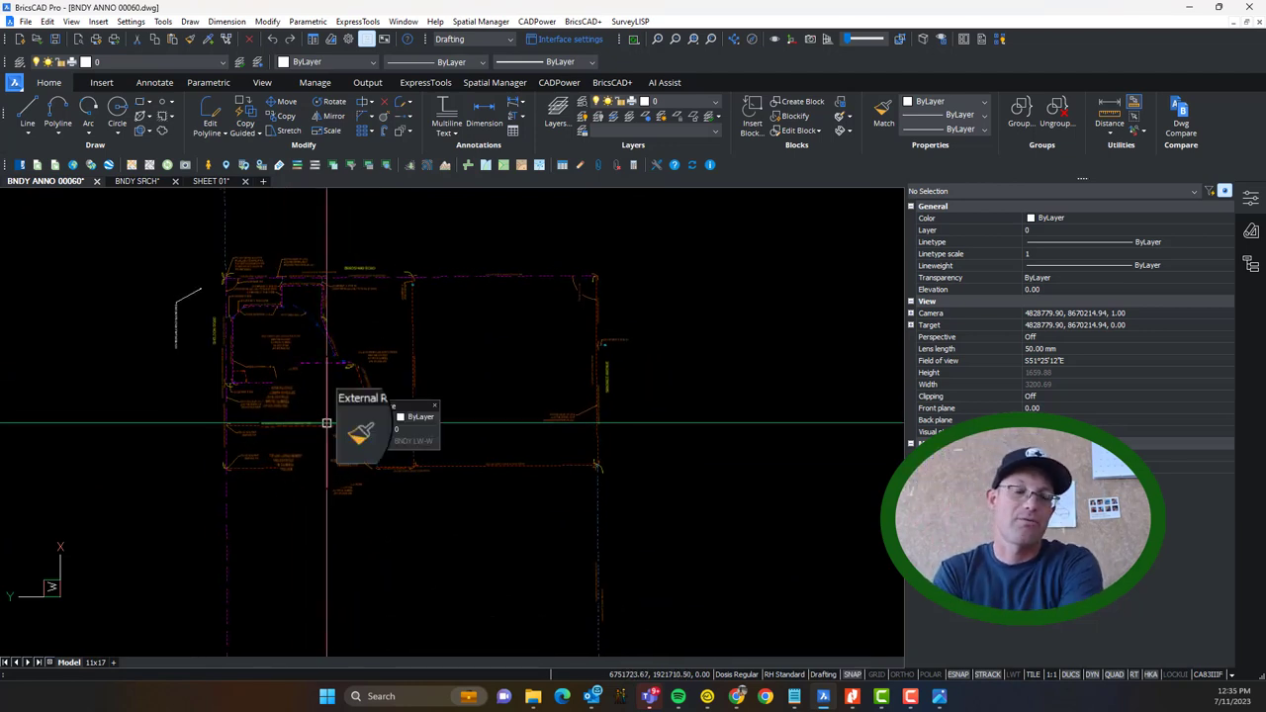